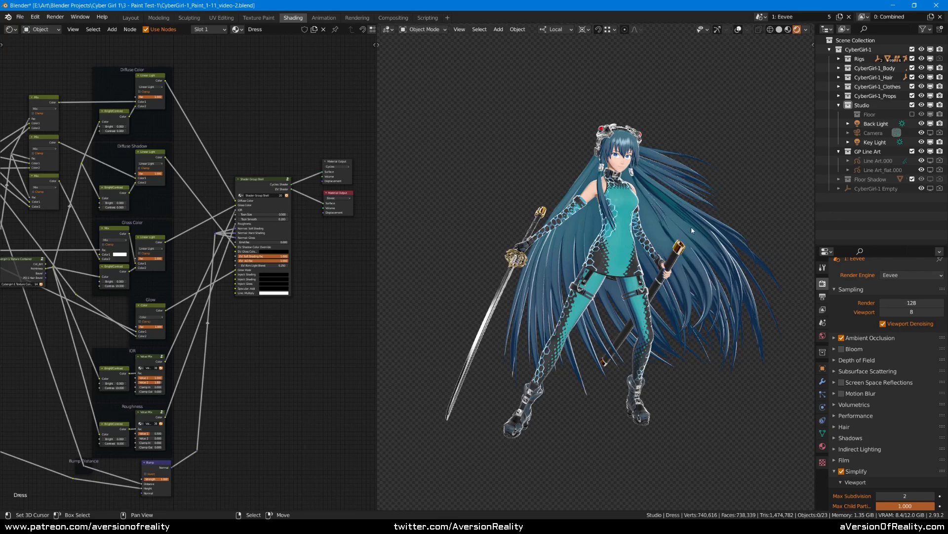
middle_drag(690, 227, 638, 235)
scroll(670, 378, up, 1)
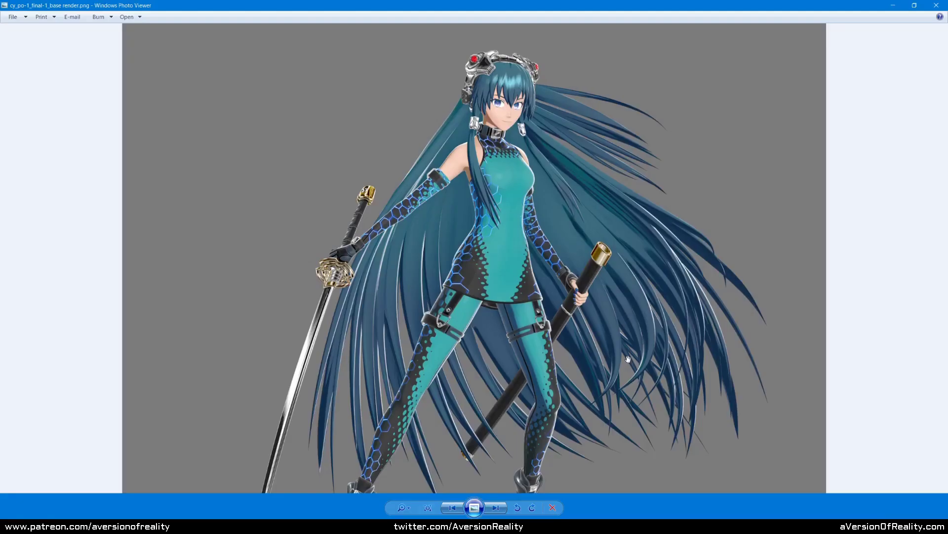
Examine the character's base render image in Windows Photo Viewer, from the headgear and hair down to the outfit, swords and legs
scroll(630, 309, up, 3)
drag(648, 172, 637, 254)
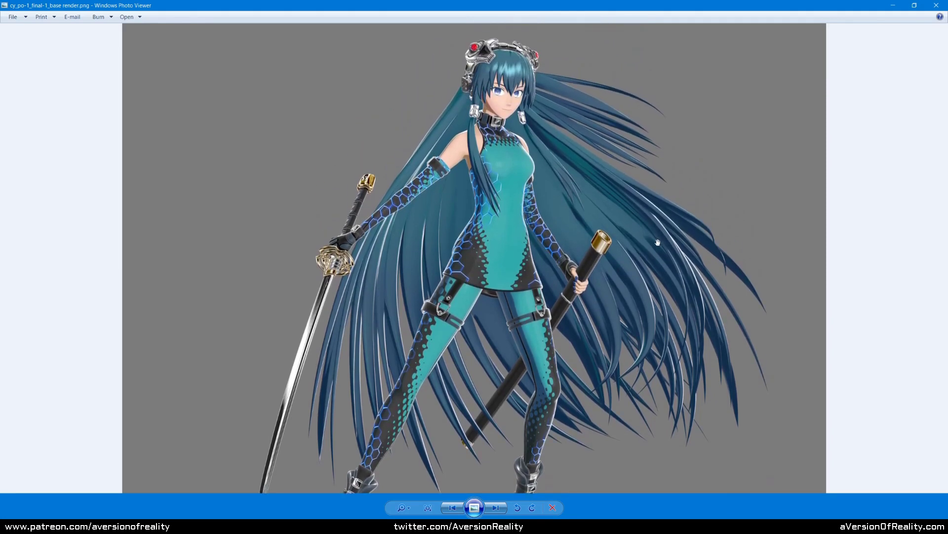
scroll(658, 243, down, 1)
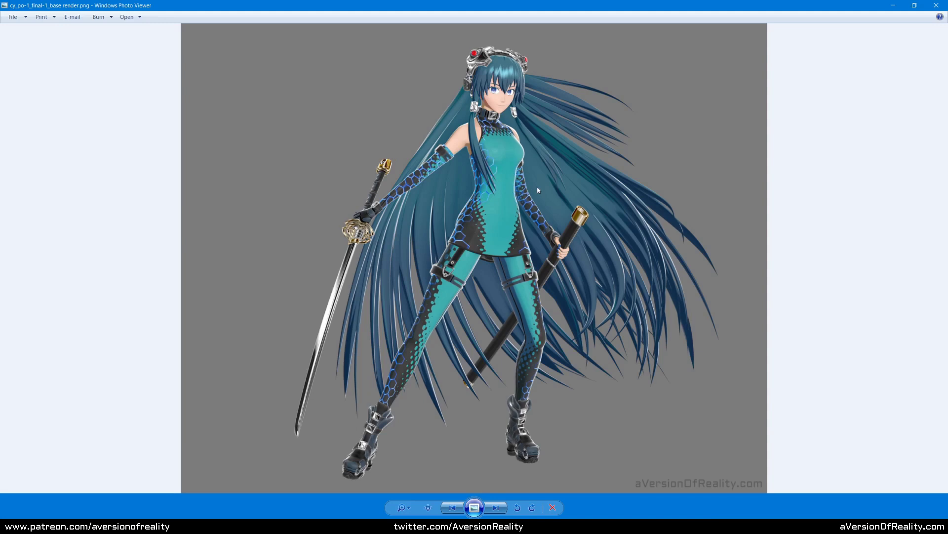
scroll(538, 190, up, 3)
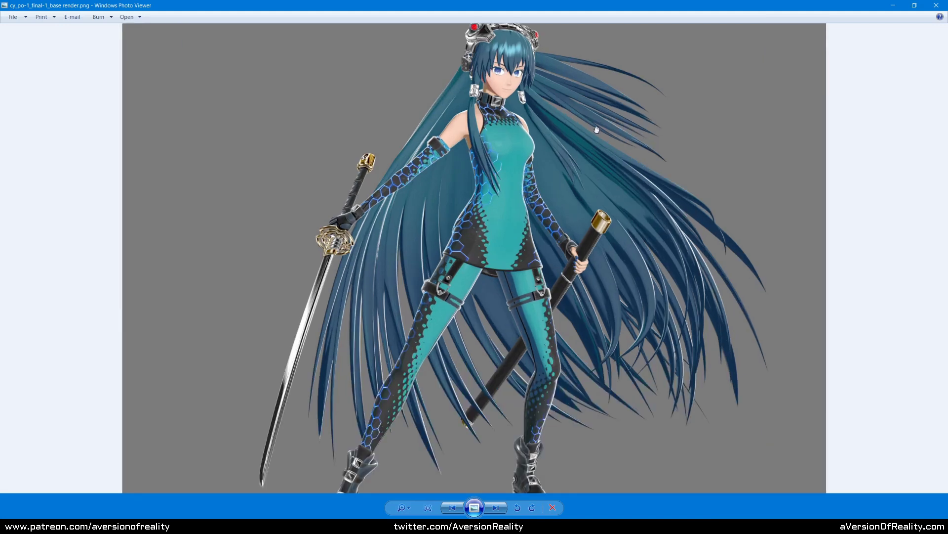
mouse_move(584, 202)
mouse_down()
mouse_move(585, 113)
mouse_move(576, 189)
mouse_up()
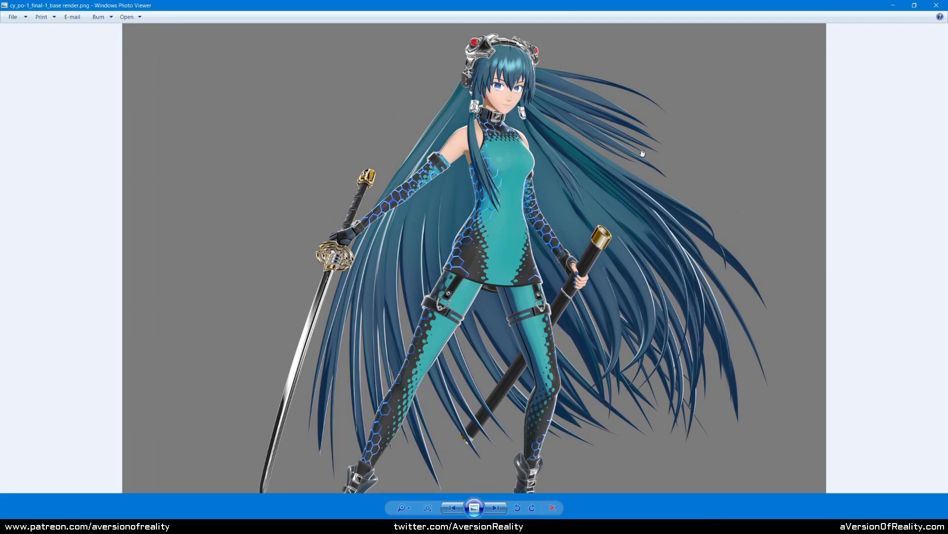
scroll(650, 149, up, 1)
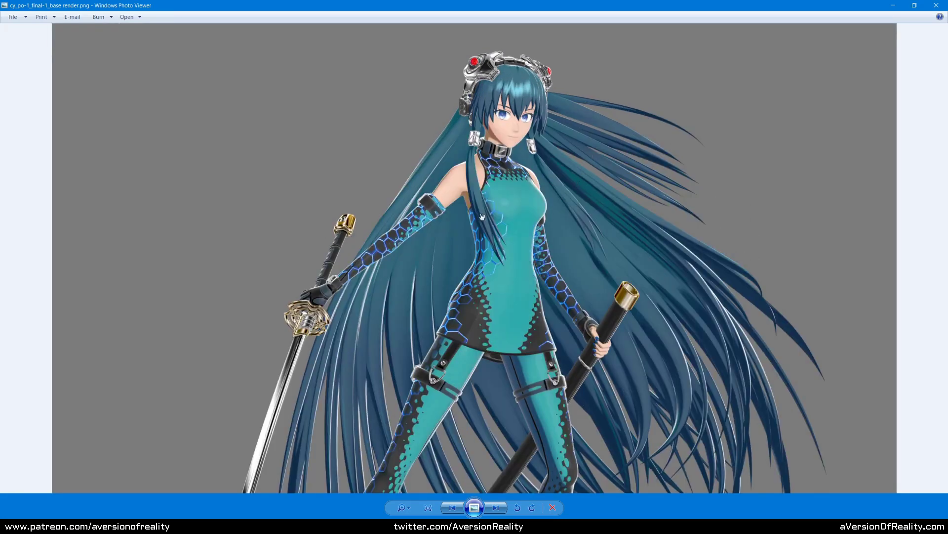
drag(542, 267, 512, 232)
scroll(493, 236, down, 1)
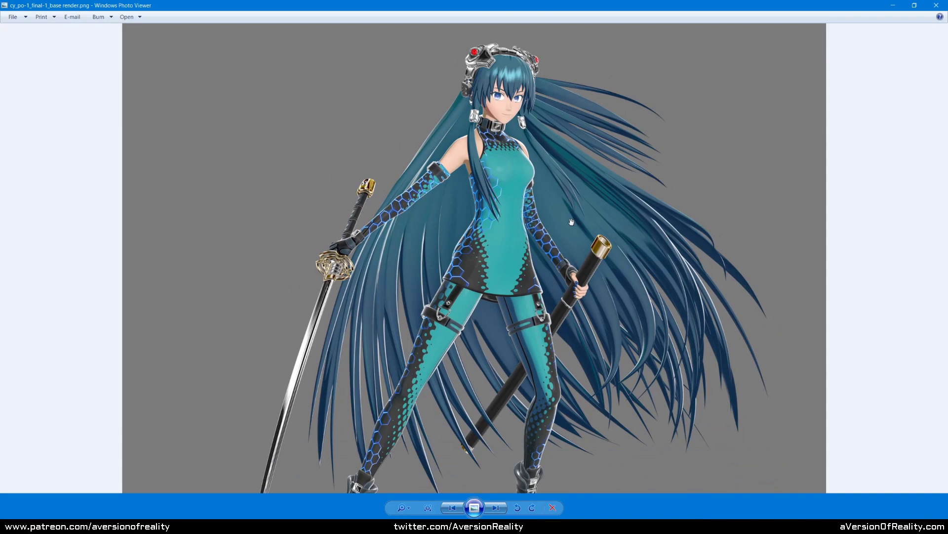
drag(556, 288, 510, 160)
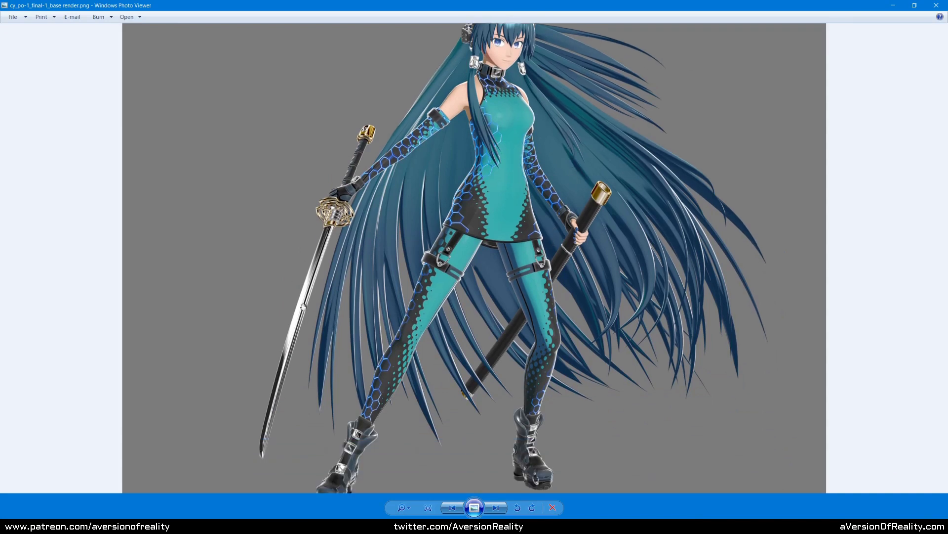
drag(553, 151, 500, 248)
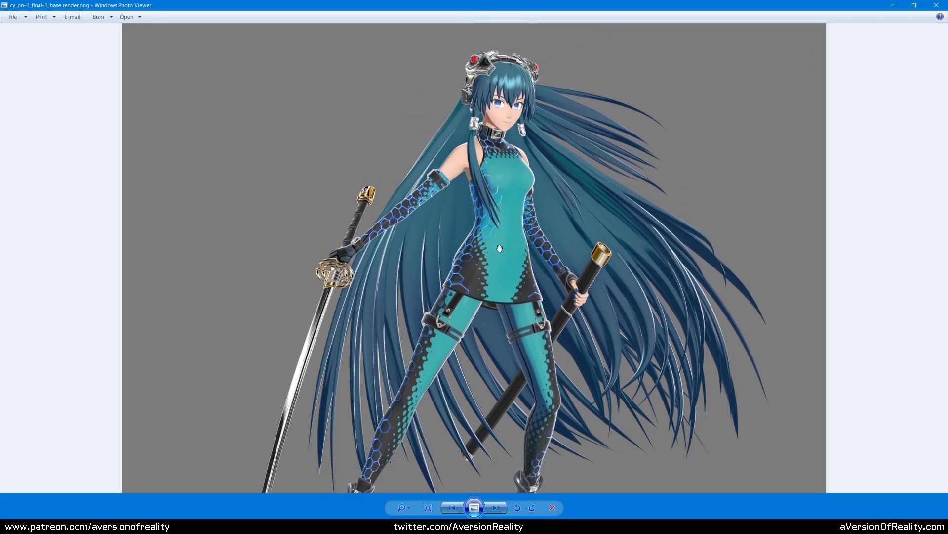
scroll(513, 225, up, 3)
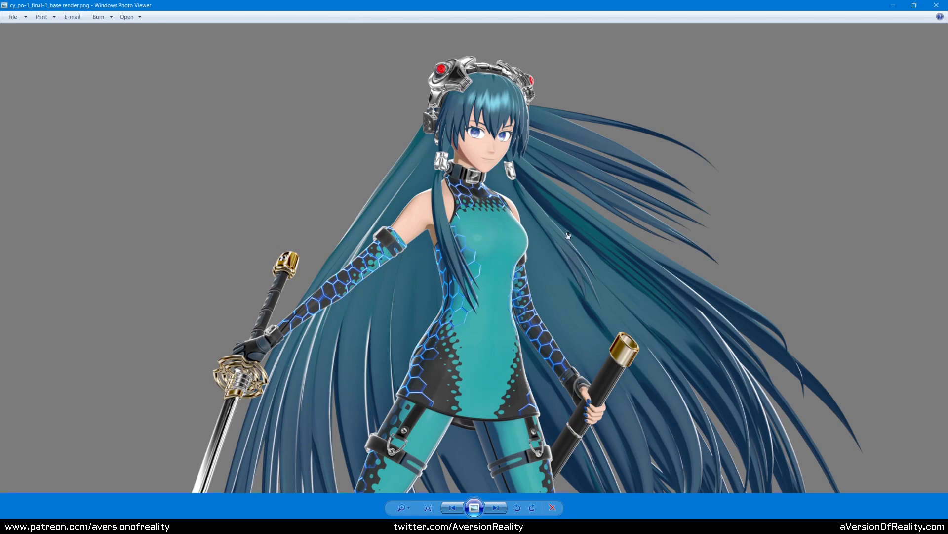
drag(559, 259, 704, 265)
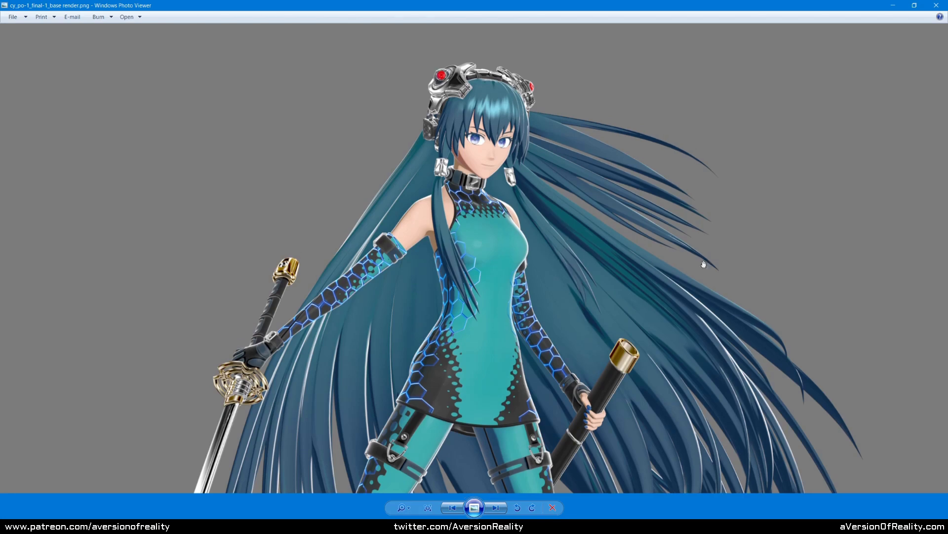
drag(624, 322, 614, 159)
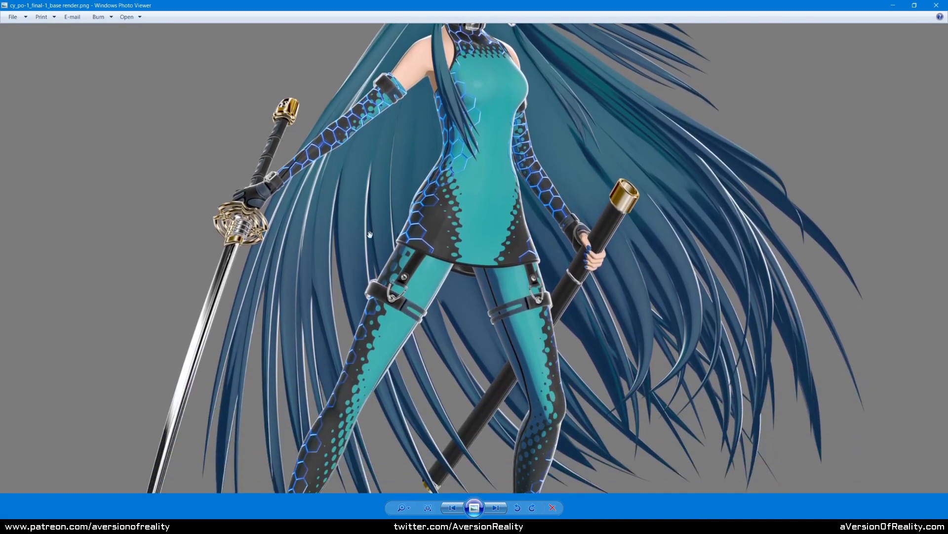
scroll(428, 233, down, 1)
scroll(424, 248, down, 1)
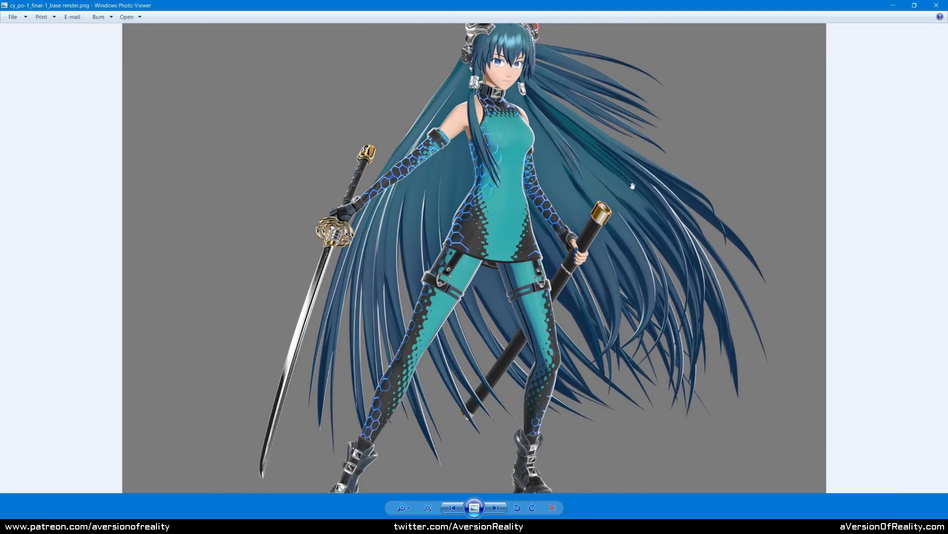
scroll(633, 186, up, 1)
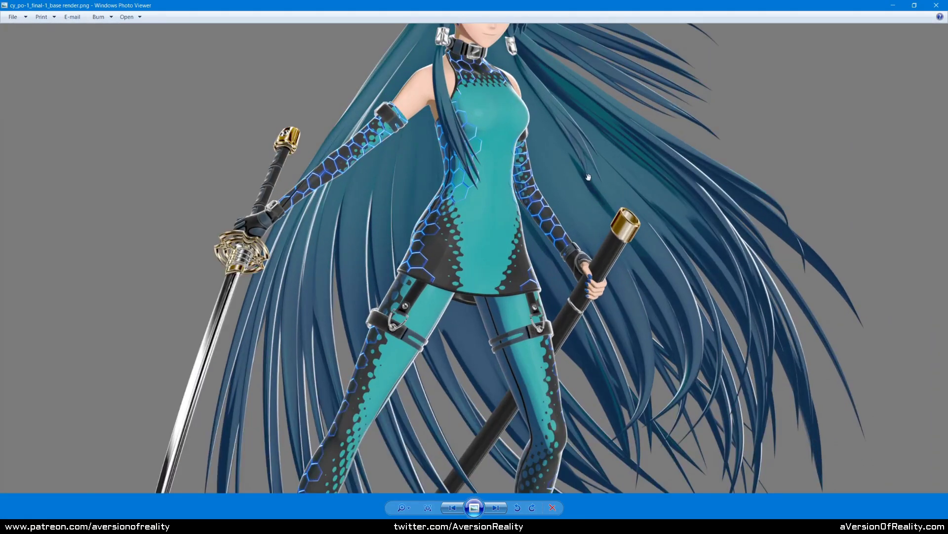
scroll(589, 181, up, 1)
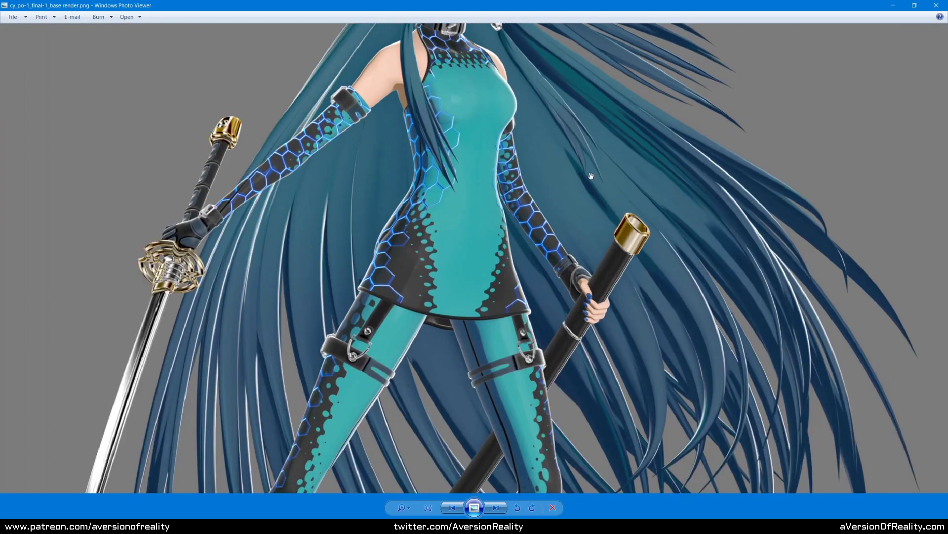
scroll(605, 166, down, 1)
drag(608, 163, 612, 301)
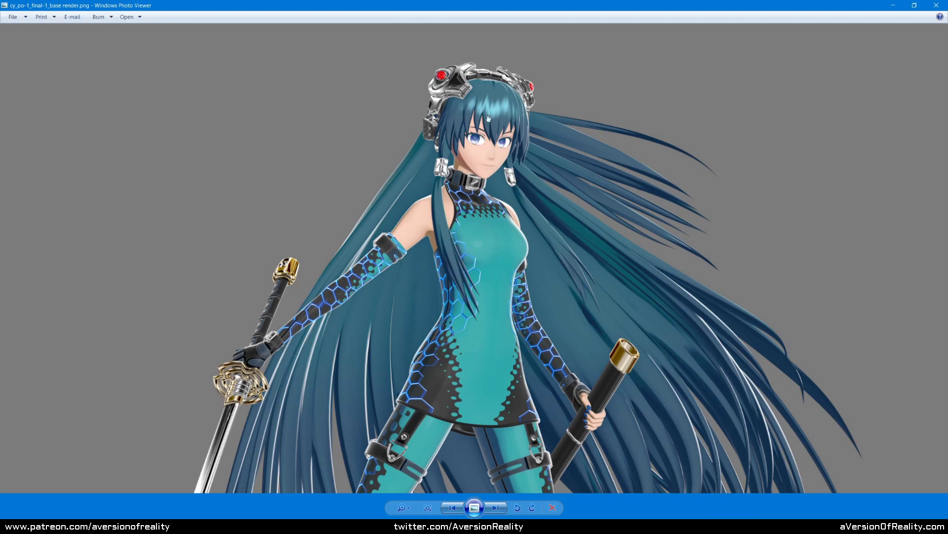
drag(629, 336, 623, 231)
scroll(627, 130, down, 1)
scroll(614, 159, down, 1)
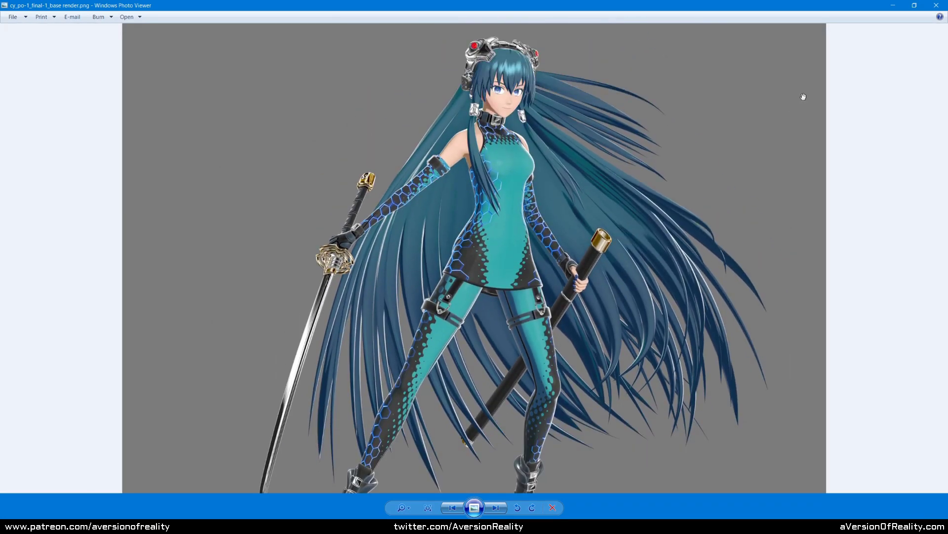
Switch to Blender and inspect the contents of the Dress material's Shader Group Shell node group, including the toon shader and layer output nodes
click(911, 7)
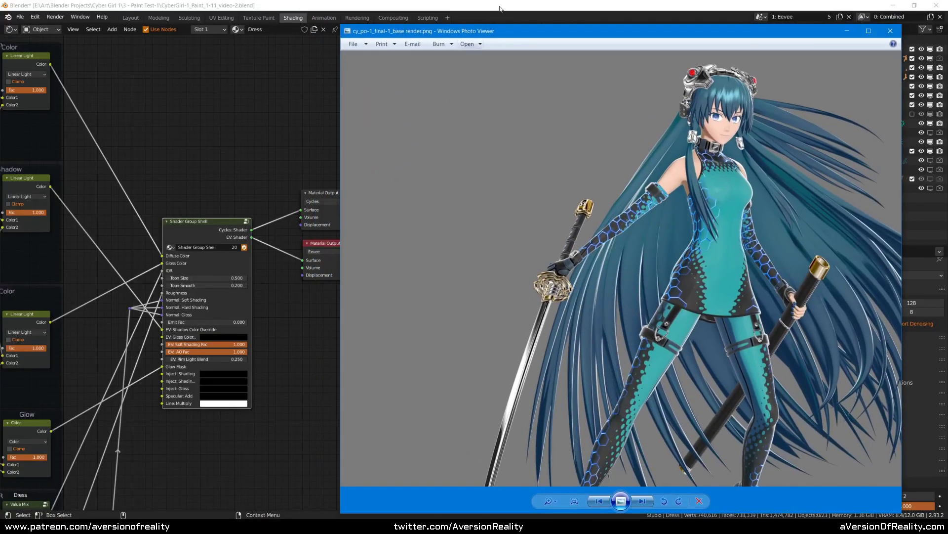
click(498, 4)
middle_drag(310, 159, 251, 187)
click(178, 239)
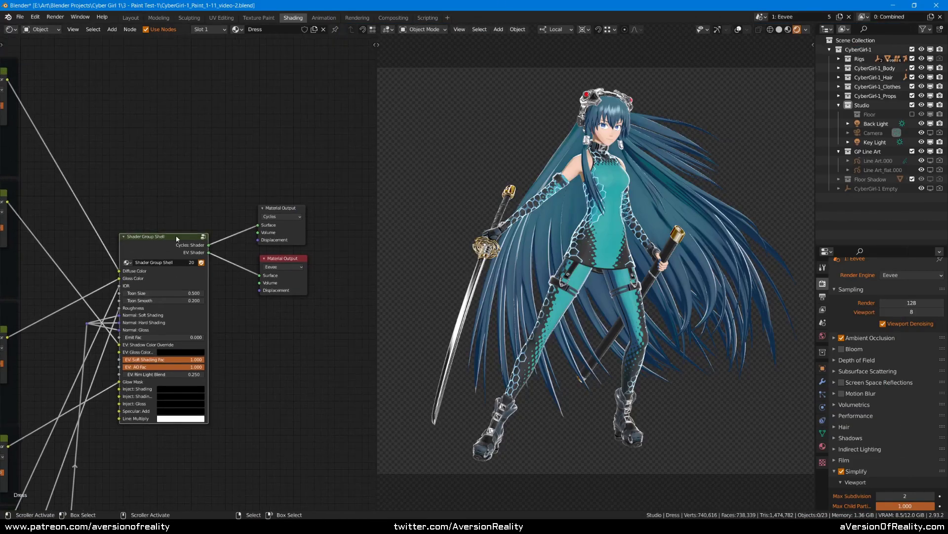
key(Tab)
click(292, 108)
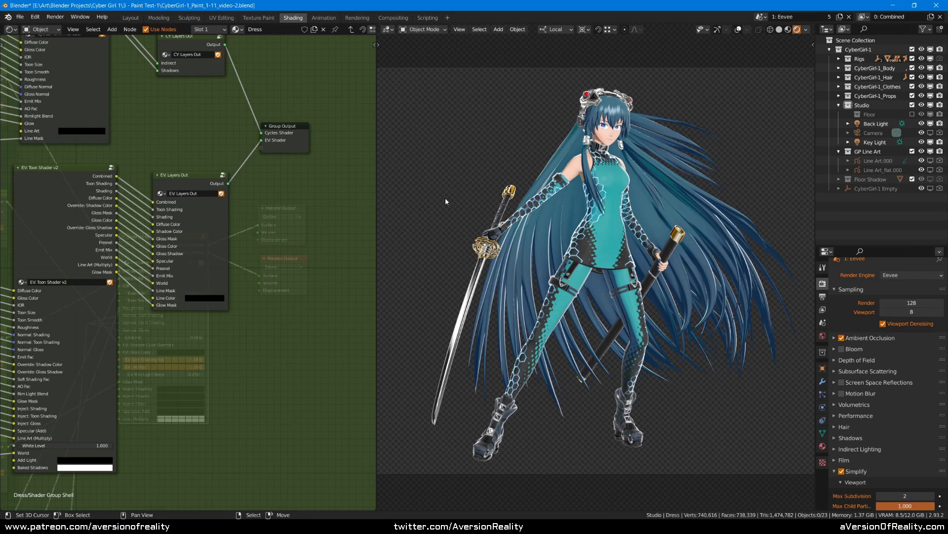
key(Tab)
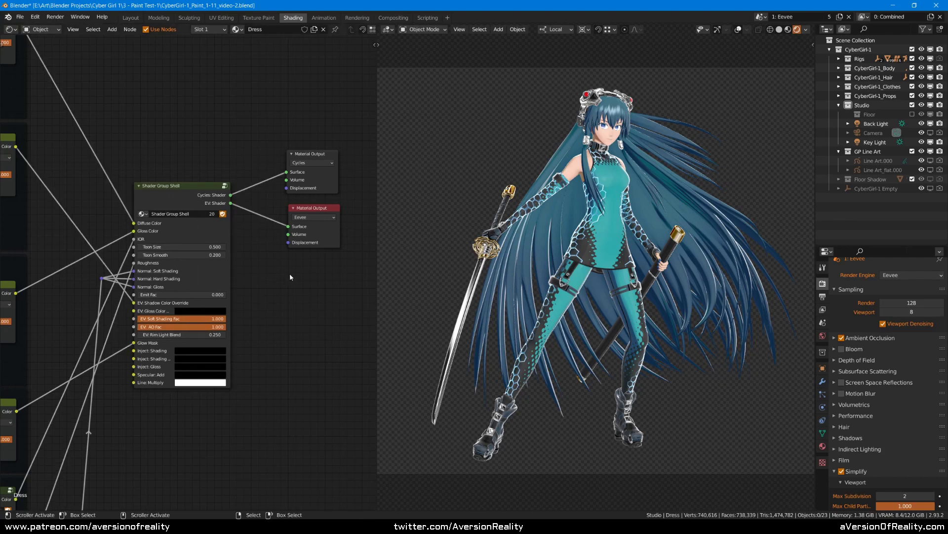
right_click(210, 204)
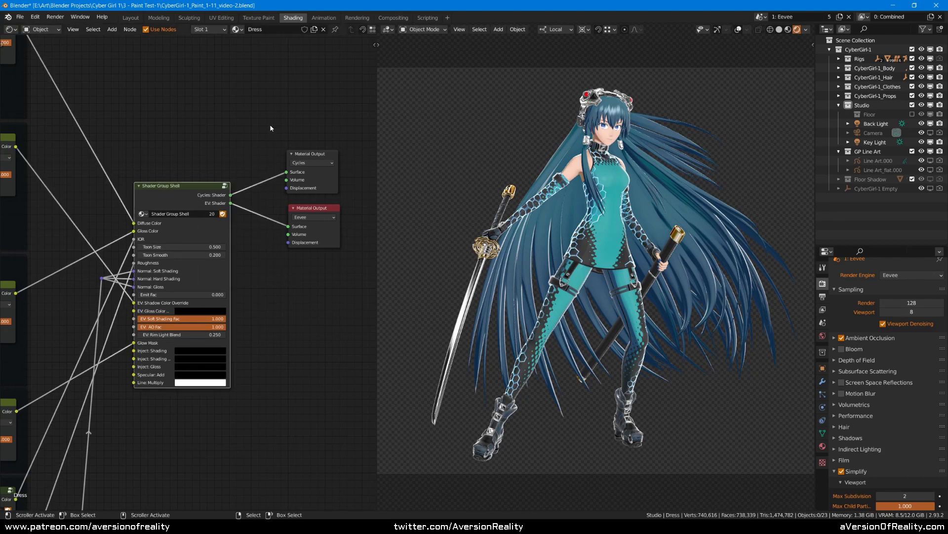
key(Tab)
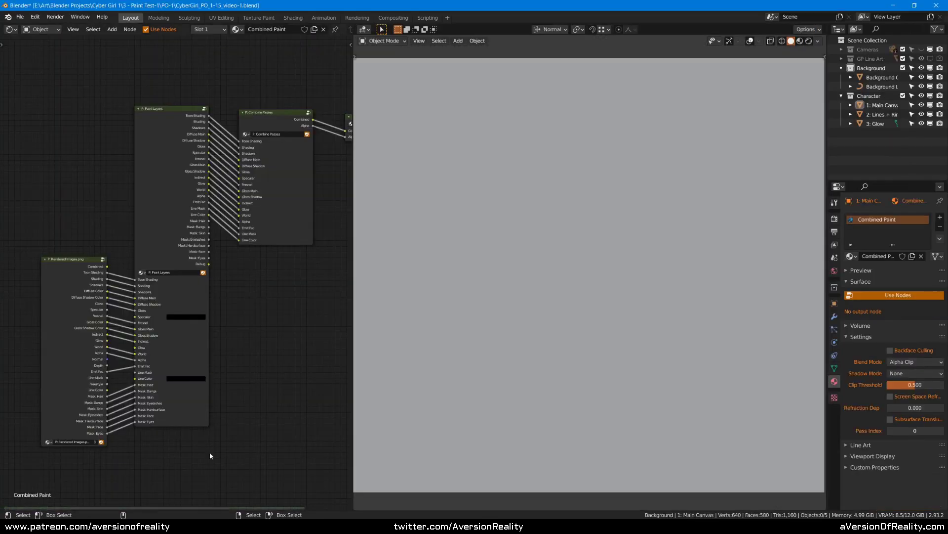
Inspect the image textures inside the P: Rendered Images.png node group of the Combined Paint material
key(Tab)
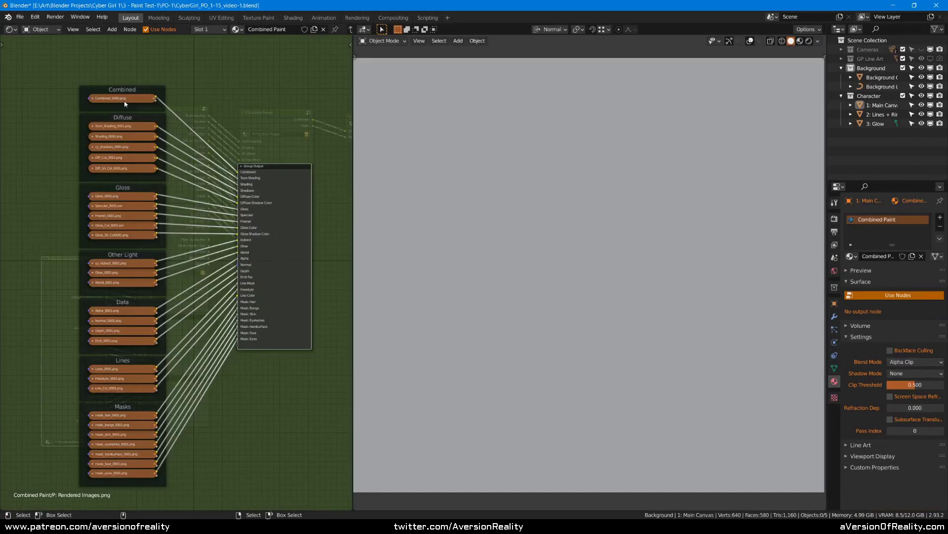
key(Tab)
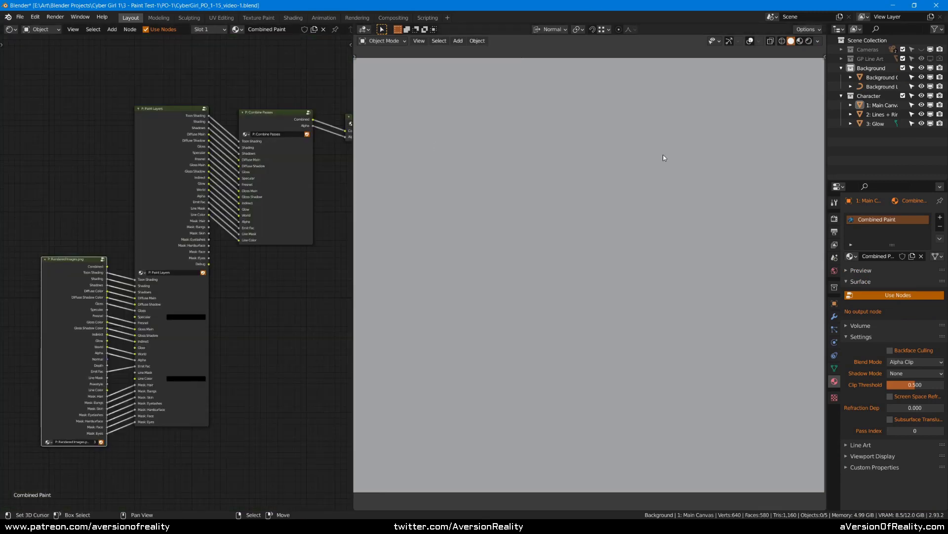
Switch the 3D viewport to Rendered shading and widen it at the expense of the node editor
key(z)
click(674, 105)
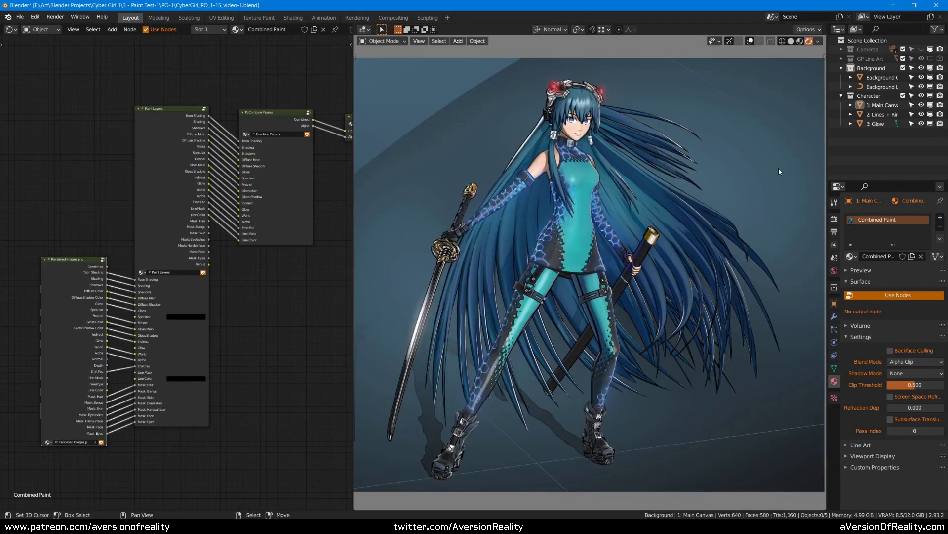
scroll(776, 169, up, 1)
drag(353, 138, 148, 139)
Examine the painted character in the rendered viewport, both close up on the face and outfit and as a full figure
shift+middle_drag(479, 136, 426, 180)
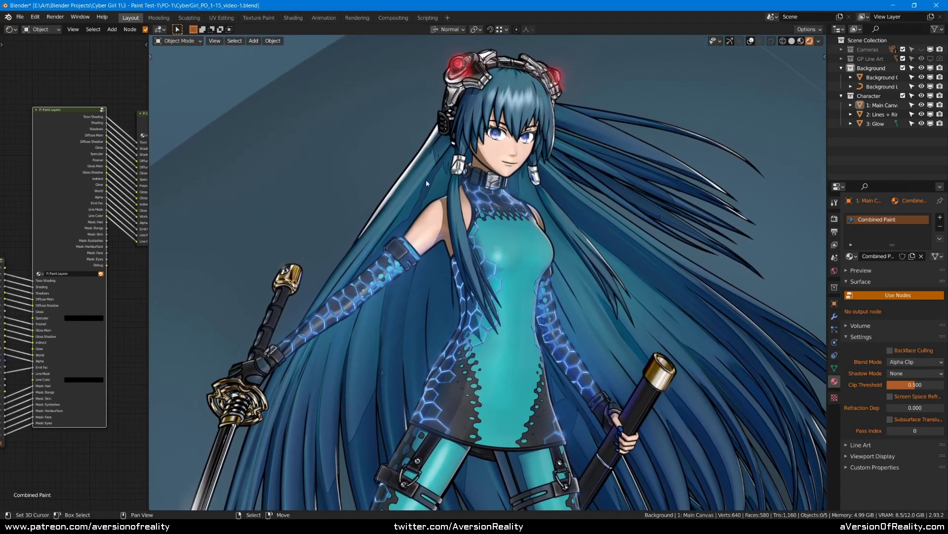
scroll(416, 179, down, 5)
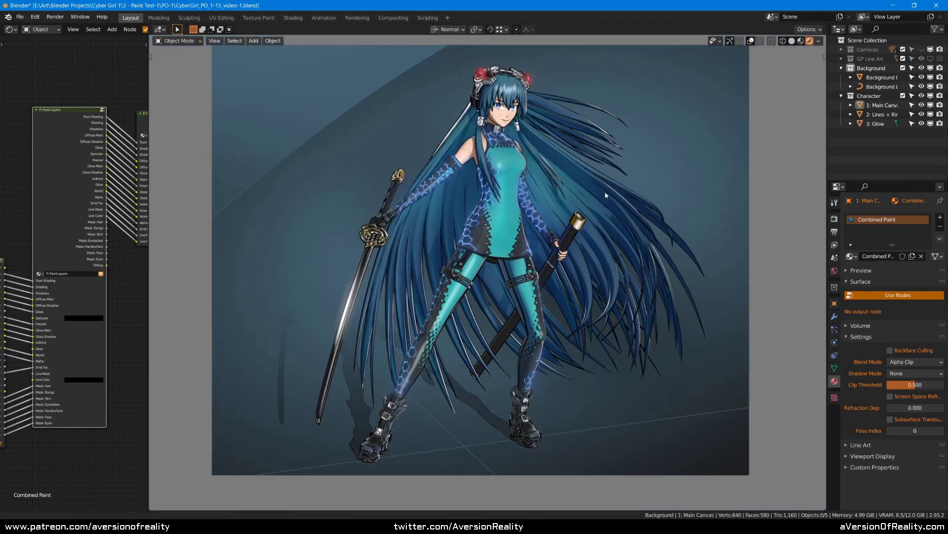
shift+middle_drag(553, 212, 589, 246)
scroll(341, 330, up, 5)
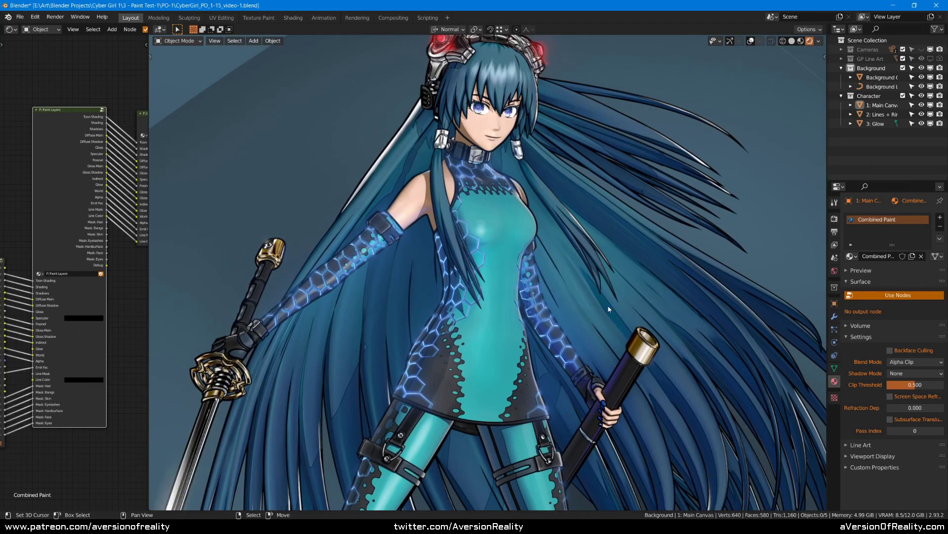
scroll(609, 336, up, 3)
scroll(526, 159, down, 5)
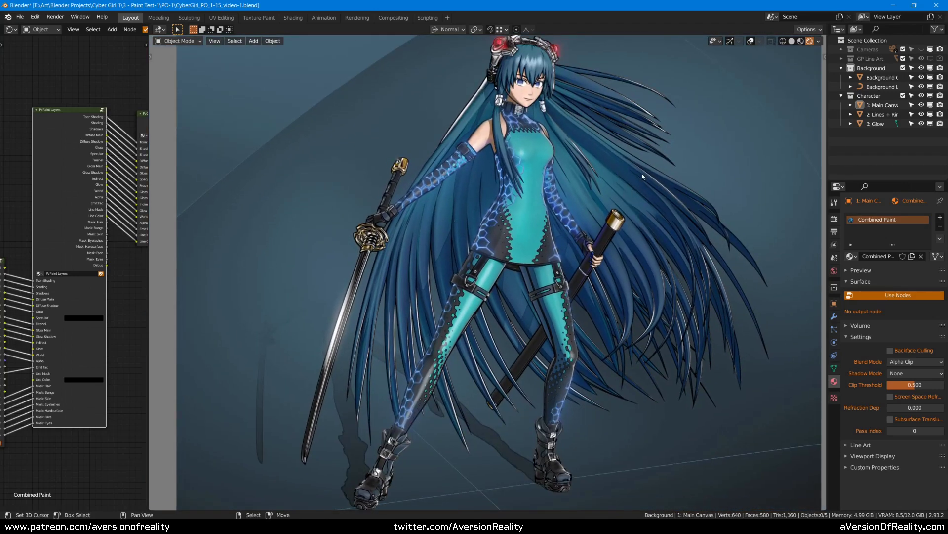
scroll(657, 111, up, 6)
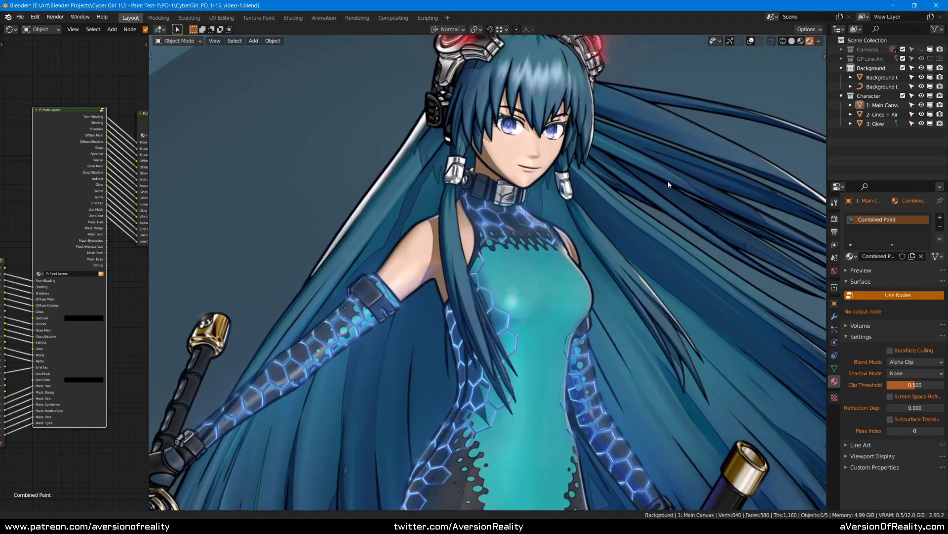
shift+middle_drag(668, 185, 656, 236)
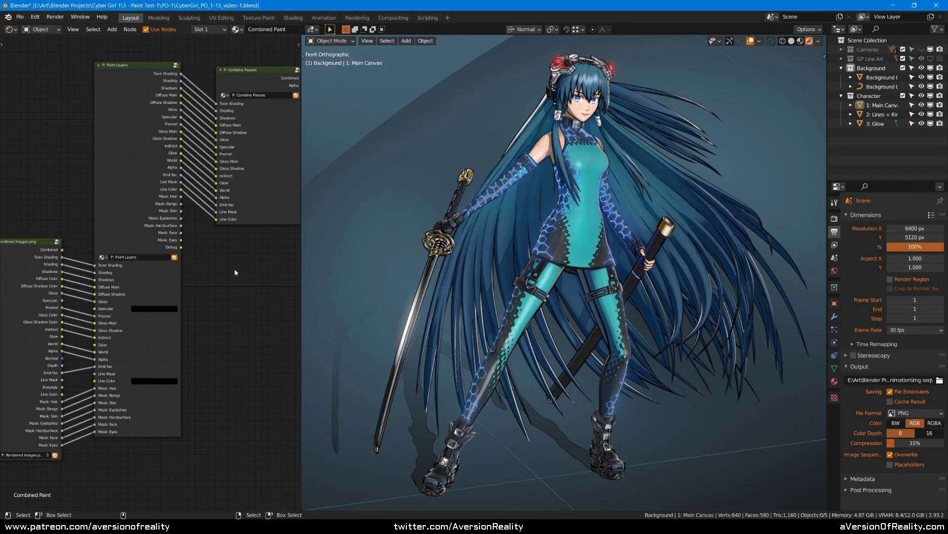
Open the P: Paint Layers node group and inspect its paint-over, Diffuse Color Border Lines and Indirect node frames
click(174, 207)
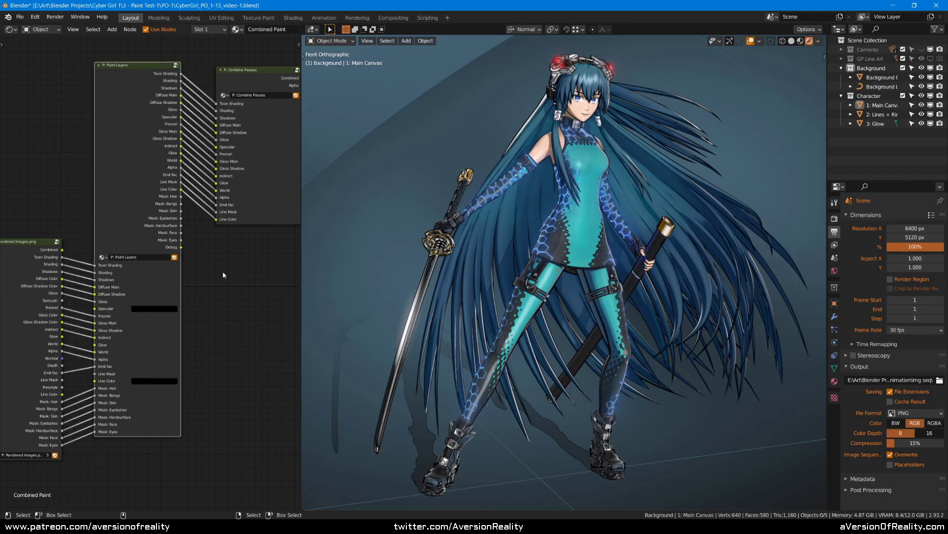
key(Tab)
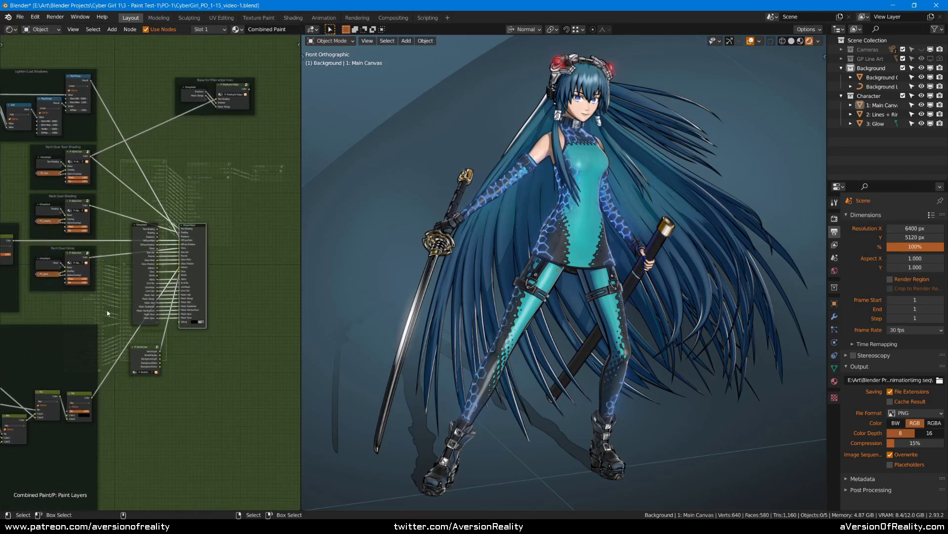
middle_drag(64, 327, 277, 301)
mouse_move(211, 300)
middle_down()
mouse_move(322, 251)
mouse_move(237, 250)
mouse_move(228, 223)
mouse_move(179, 284)
middle_up()
scroll(237, 250, up, 2)
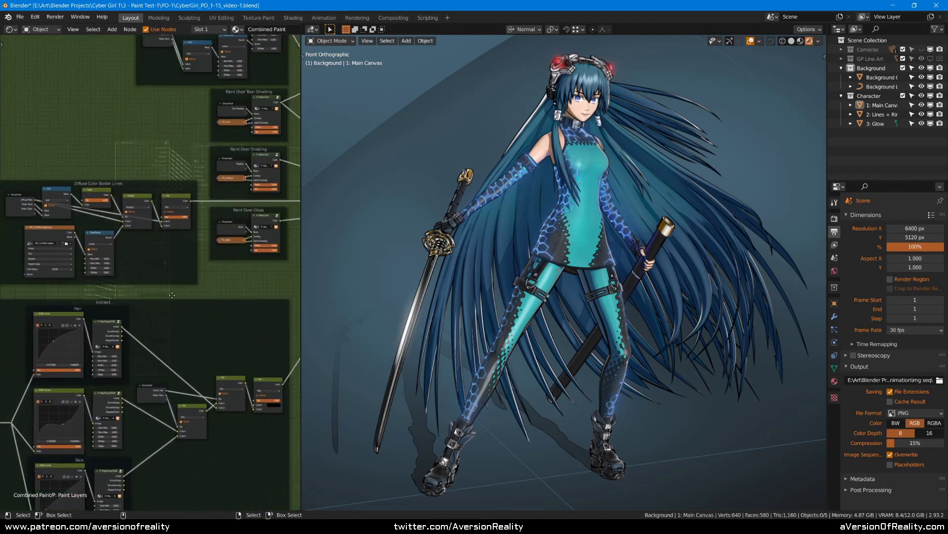
Examine the Paint Over, Diffuse Color Border Lines and Lighten Cast Shadows frames inside the P: Paint Layers node group
mouse_move(258, 212)
middle_down()
mouse_move(174, 287)
mouse_move(96, 292)
middle_up()
scroll(174, 287, up, 1)
scroll(96, 222, up, 2)
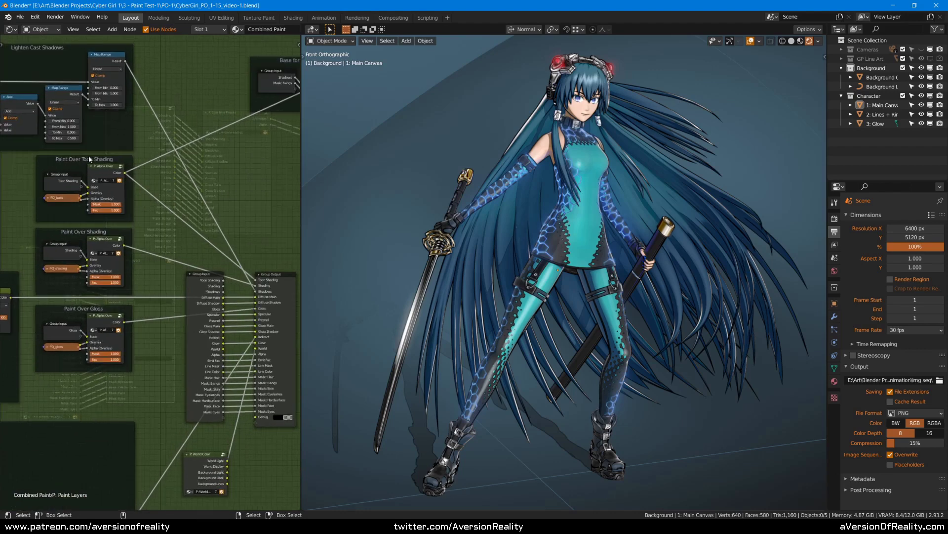
mouse_move(94, 180)
middle_down()
mouse_move(215, 124)
mouse_move(246, 97)
middle_up()
middle_drag(193, 459, 168, 222)
scroll(153, 221, up, 5)
mouse_move(136, 203)
mouse_down()
mouse_move(115, 191)
mouse_move(133, 204)
mouse_up()
middle_drag(132, 204, 100, 427)
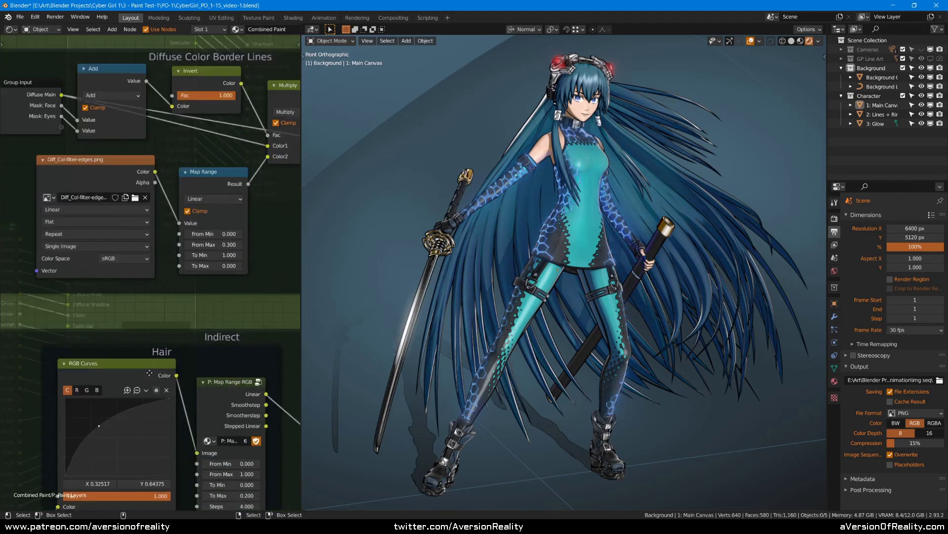
middle_drag(229, 115, 40, 391)
middle_drag(168, 89, 214, 251)
click(220, 263)
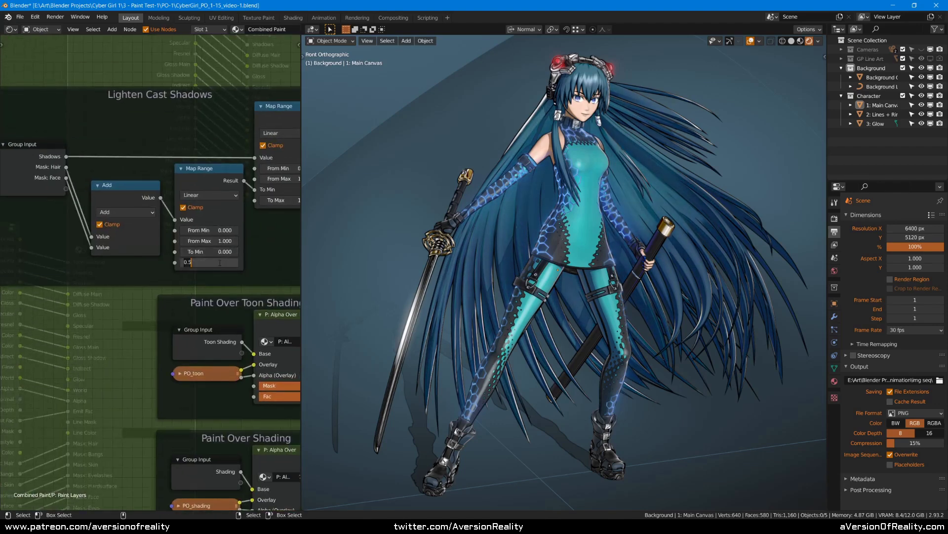
key(BackSpace)
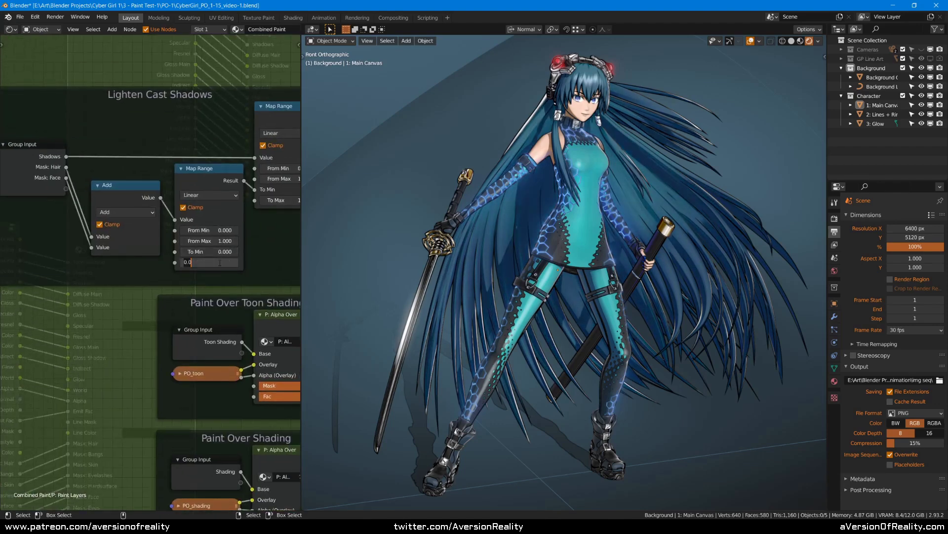
text(1)
key(Escape)
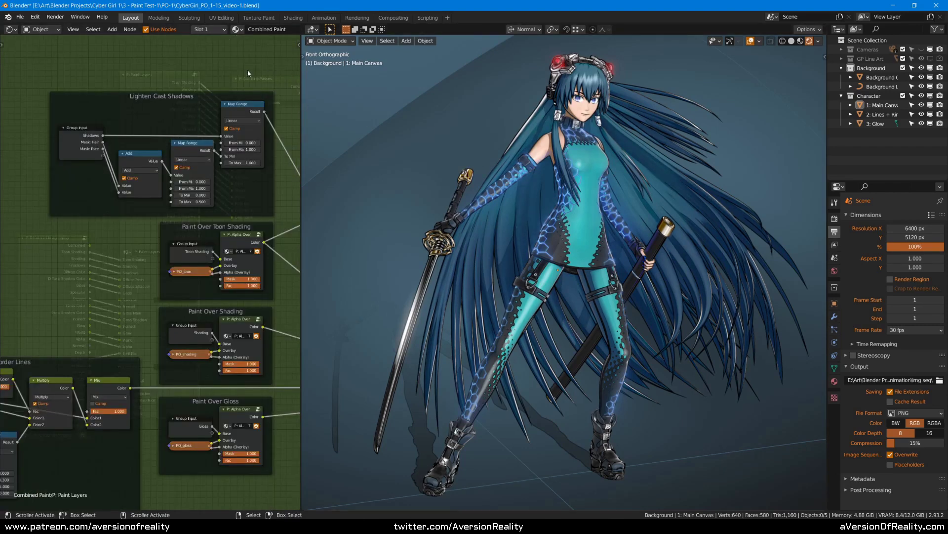
Leave the P: Paint Layers node group and return to the top-level nodes of the Combined Paint material
middle_drag(253, 80, 220, 100)
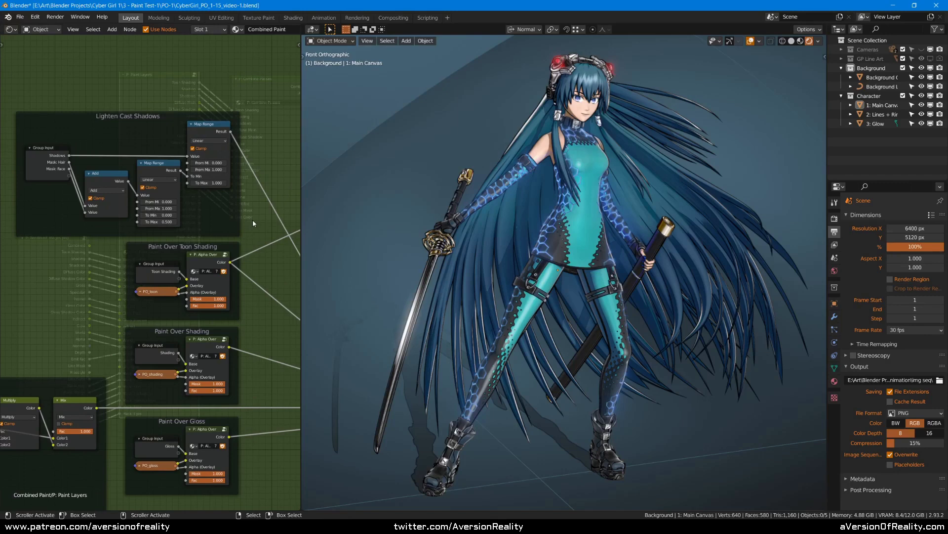
key(Tab)
middle_drag(241, 238, 247, 251)
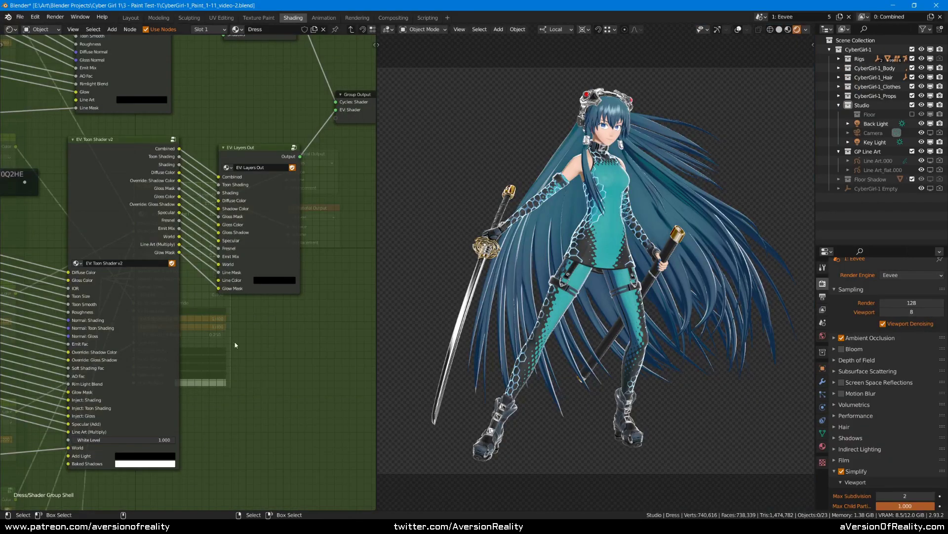
middle_drag(240, 342, 277, 341)
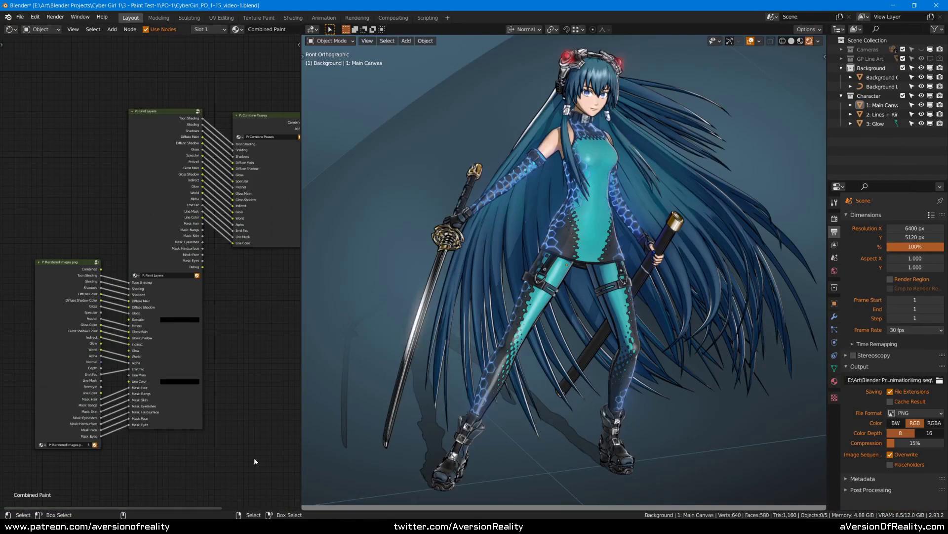
key(Tab)
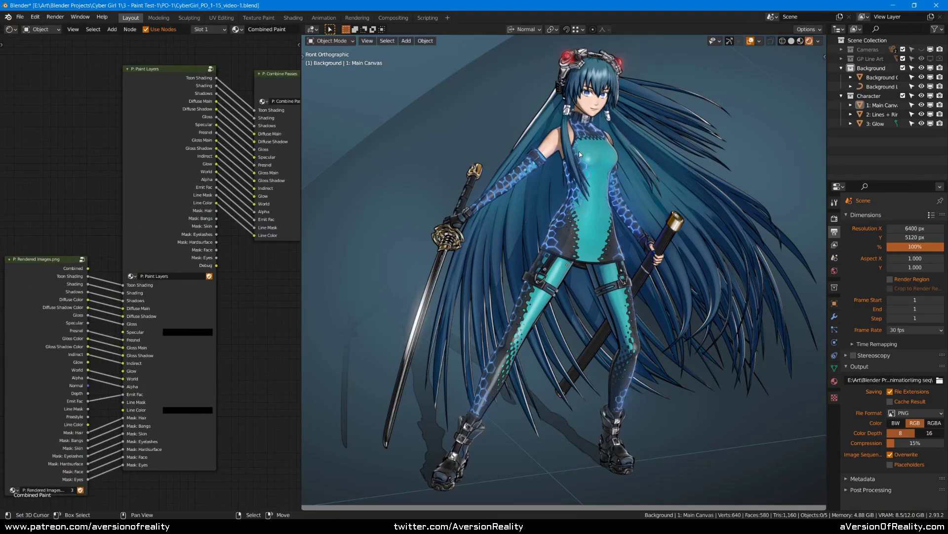
Examine the painted character in the rendered viewport, alternating between close-ups of the face and outfit and the whole canvas
scroll(636, 214, up, 3)
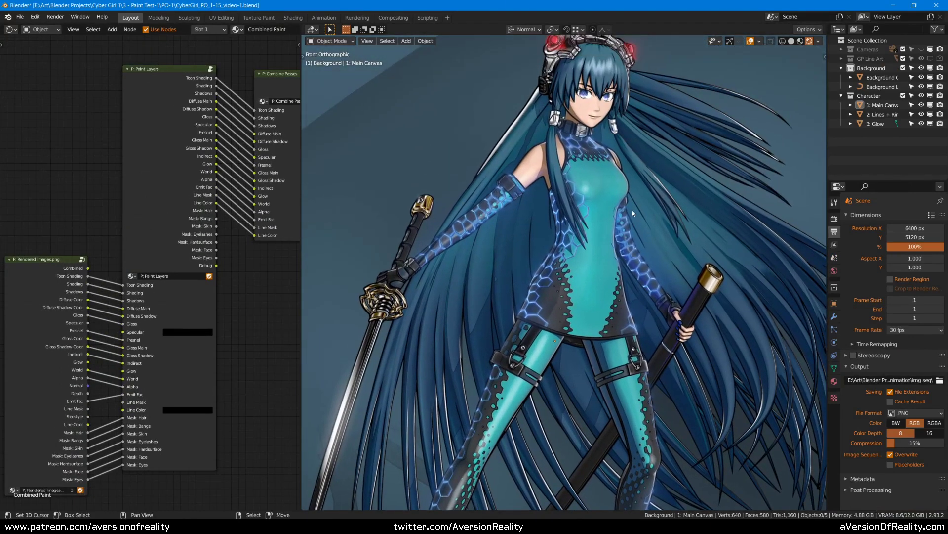
scroll(633, 209, down, 3)
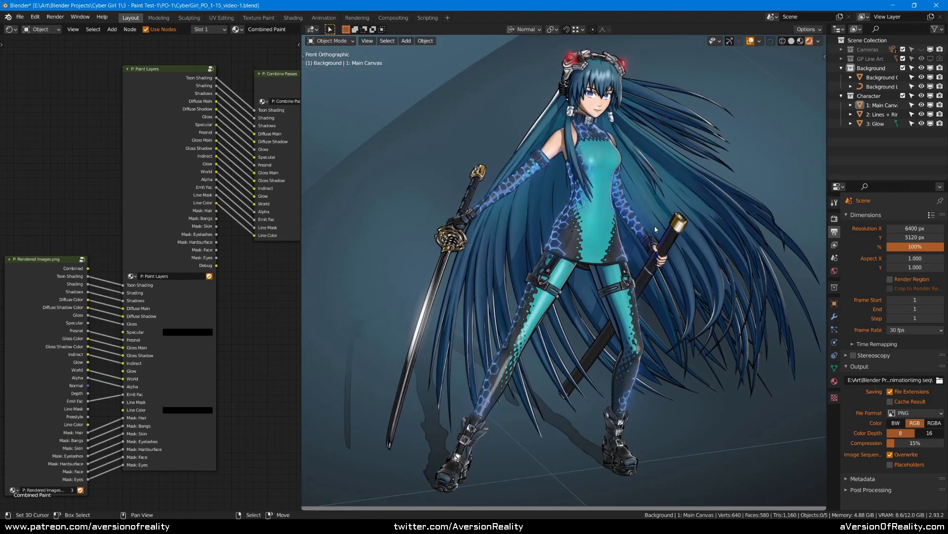
scroll(668, 202, down, 4)
middle_drag(591, 209, 632, 200)
scroll(632, 200, up, 3)
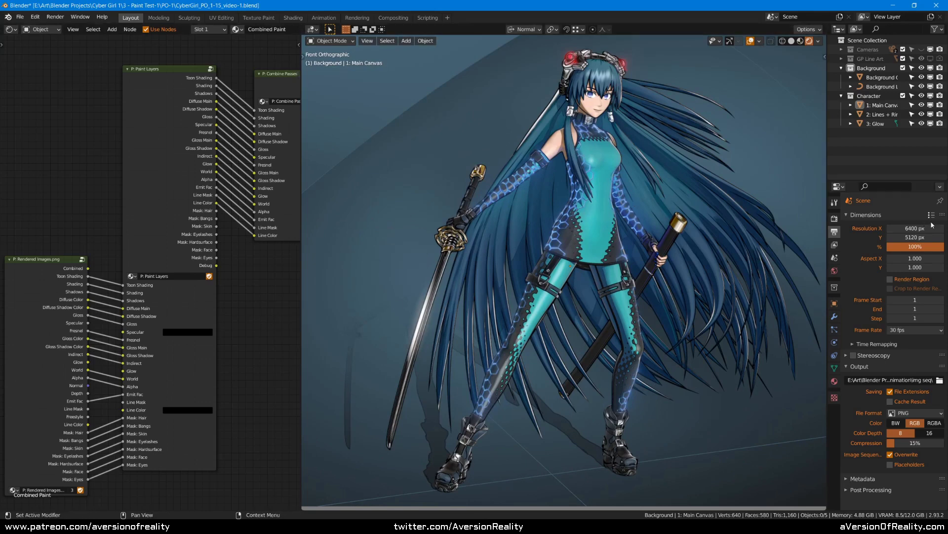
scroll(651, 174, down, 3)
scroll(665, 175, up, 2)
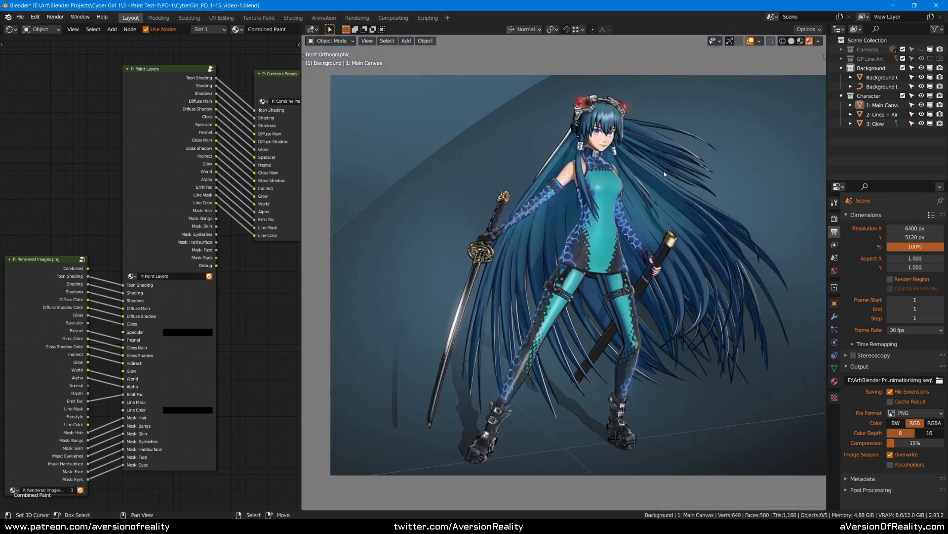
scroll(673, 171, up, 2)
scroll(654, 224, down, 1)
scroll(662, 185, up, 5)
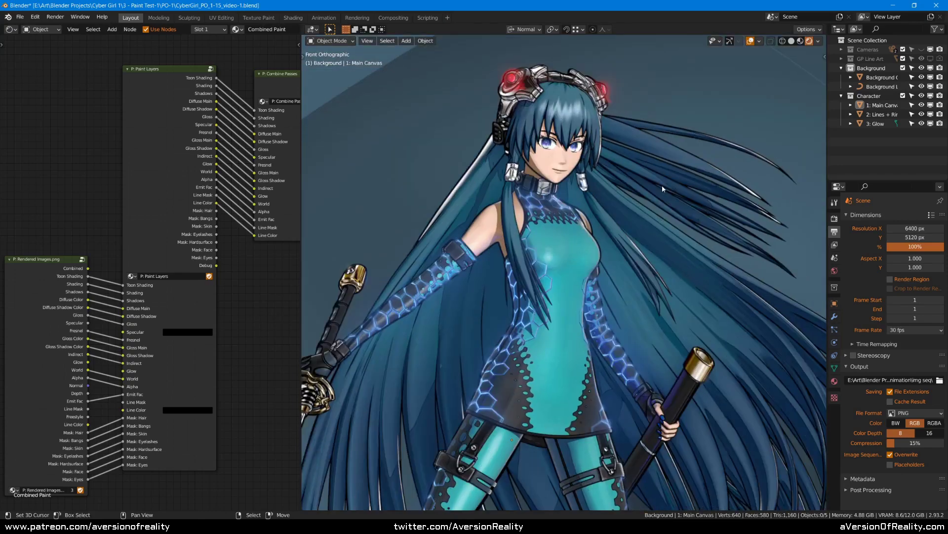
scroll(636, 78, up, 3)
shift+middle_drag(637, 78, 670, 324)
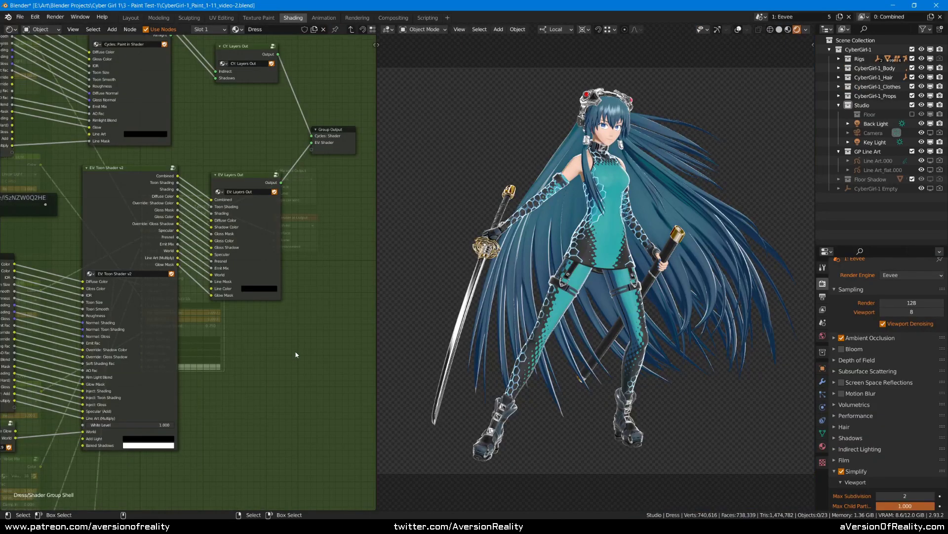
In the character render file, open the Dress material's EV: Layers Out node group and frame all its nodes
middle_drag(355, 206, 344, 191)
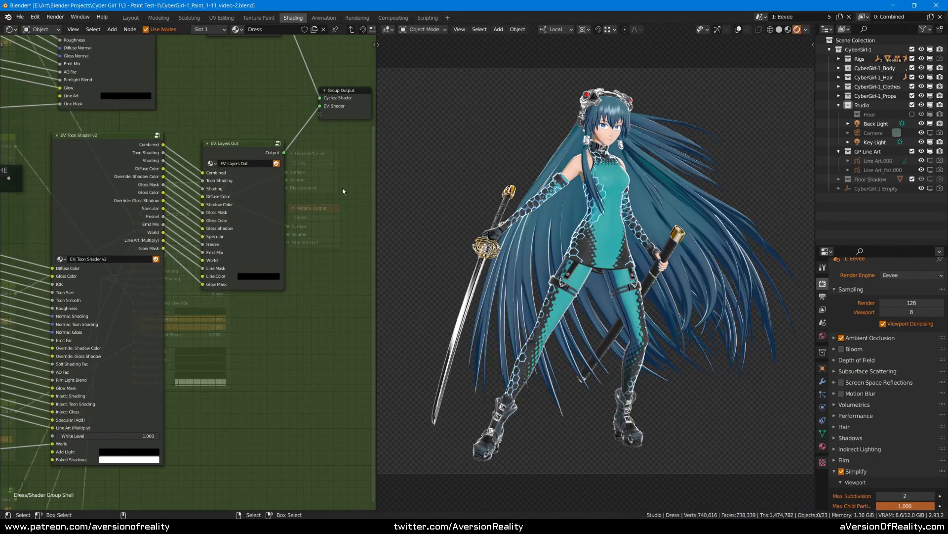
click(280, 202)
key(Tab)
key(Home)
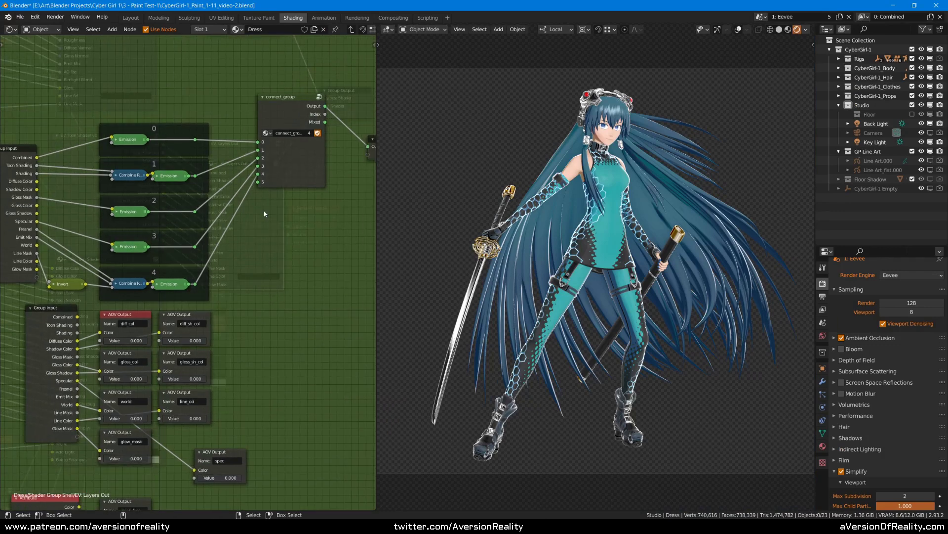
Check the scene's list of view layers against the numbered frames and Group Input in the EV: Layers Out group
click(863, 17)
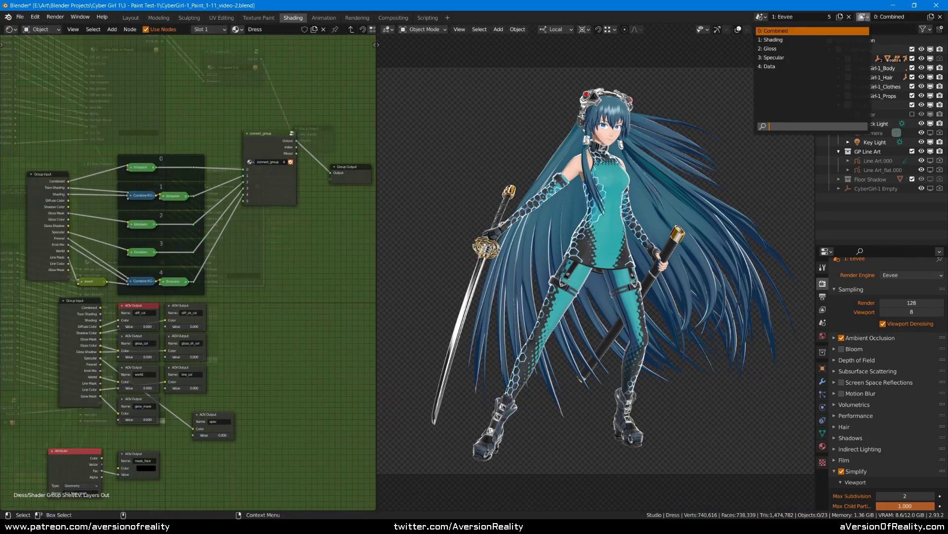
click(865, 16)
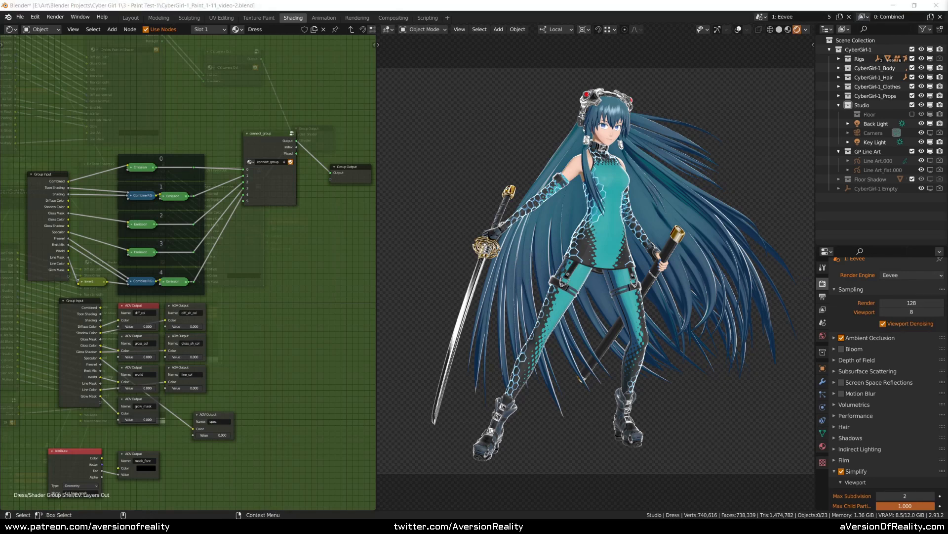
click(61, 187)
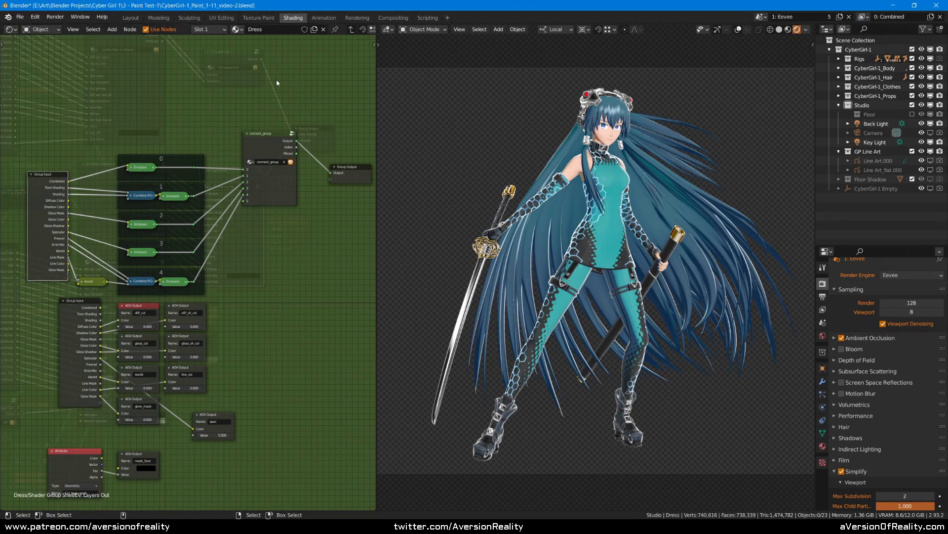
Leave the EV: Layers Out group and select the EV: Toon Shader v2 node in the Shader Group Shell
key(Tab)
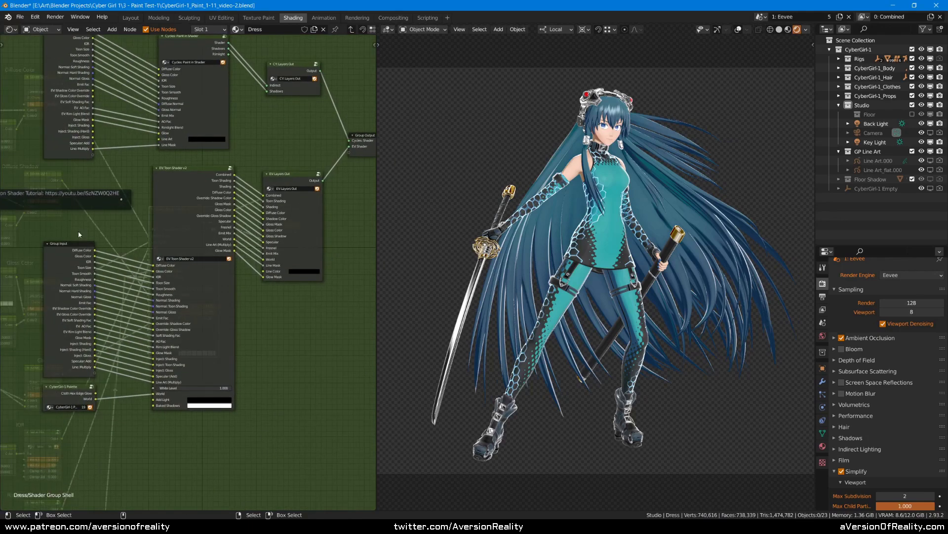
click(187, 207)
middle_drag(187, 207, 165, 236)
scroll(136, 242, up, 1)
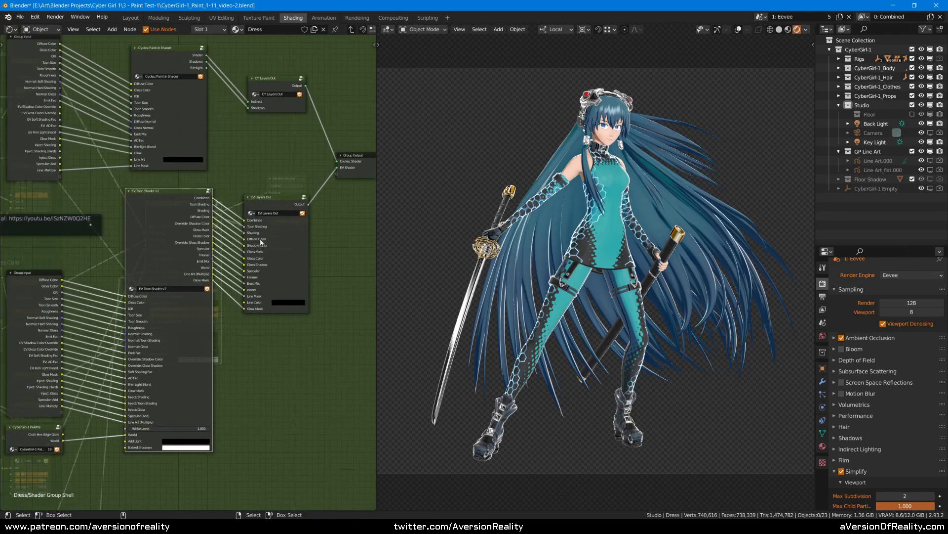
Switch the Dress material's node editor to the Compositor
click(9, 29)
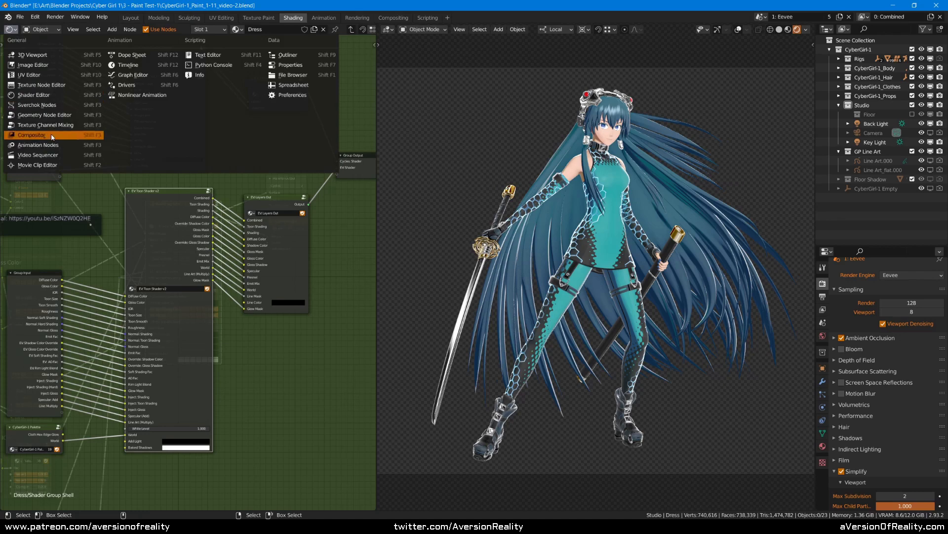
click(29, 136)
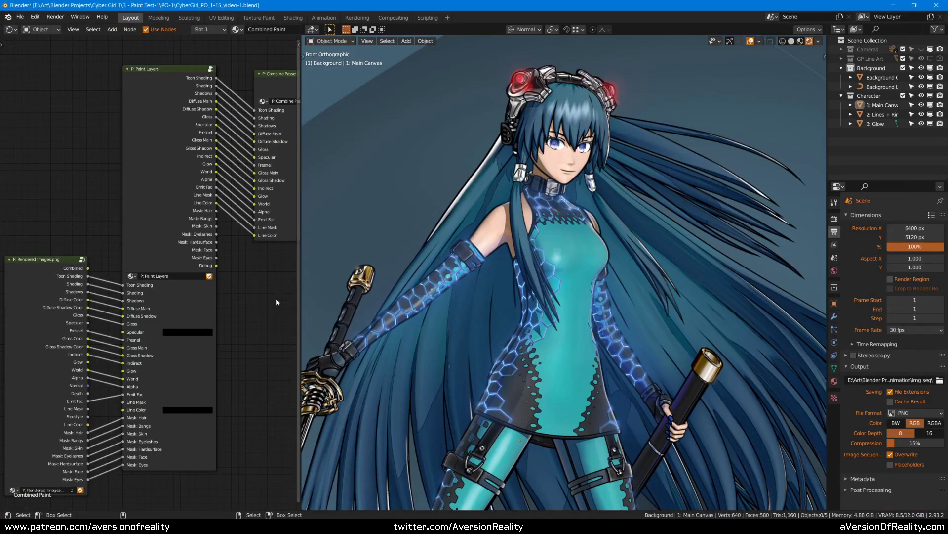
In the paint file, open the P: Paint Layers node group and inspect its Paint Over, Border Lines and Indirect frames
click(150, 198)
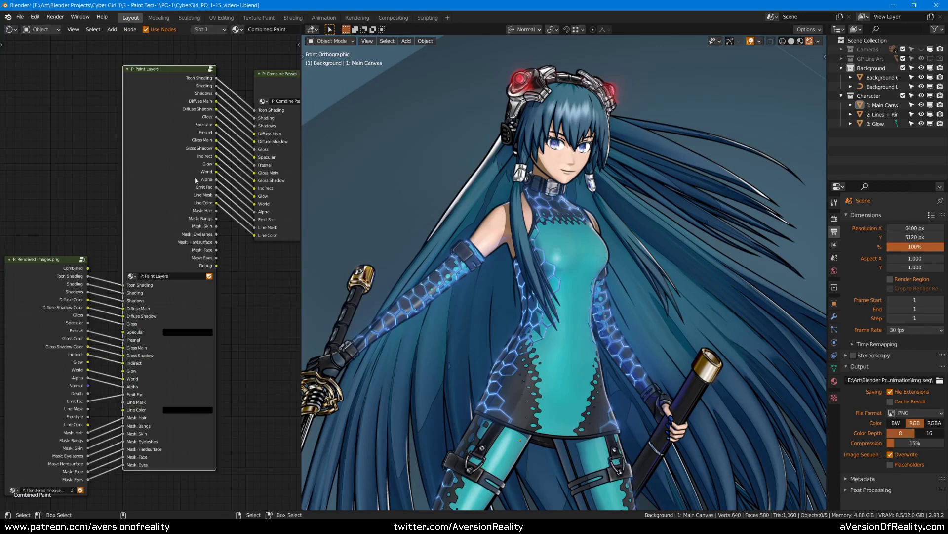
key(Tab)
scroll(144, 295, down, 2)
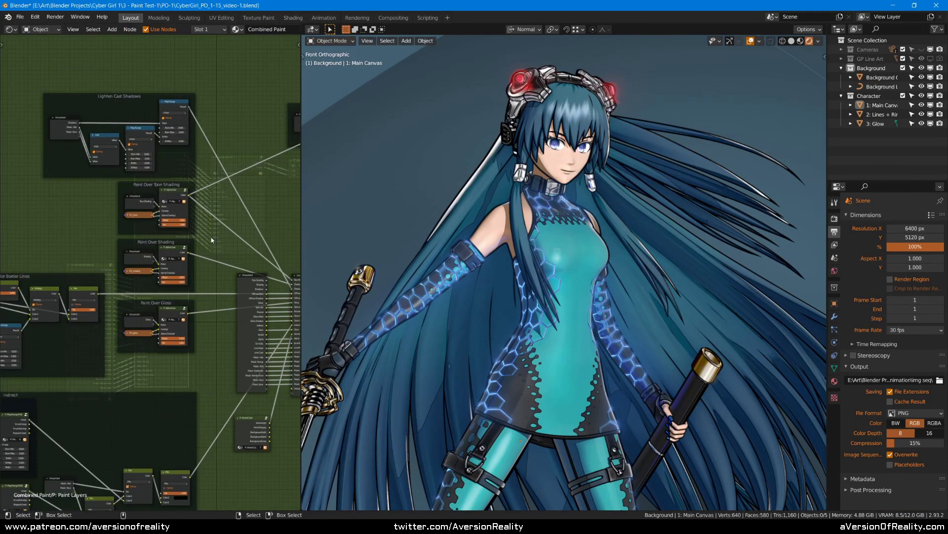
shift+scroll(203, 299, down, 5)
middle_drag(204, 299, 234, 216)
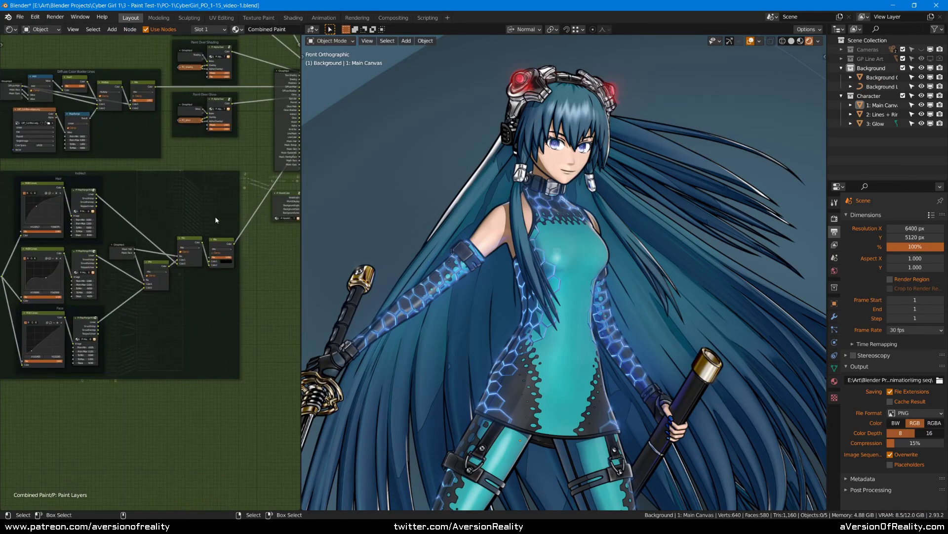
scroll(434, 316, down, 2)
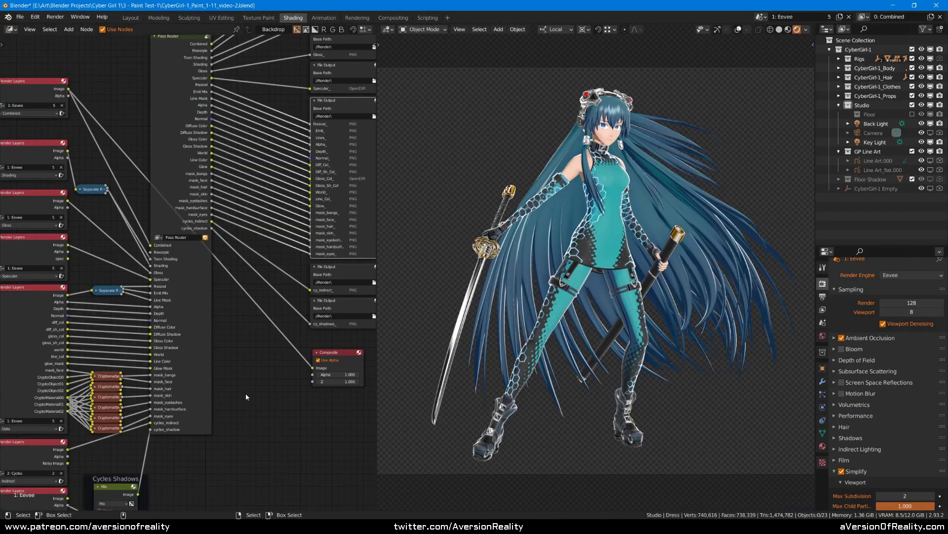
Inspect the compositor's Render Layers, Cryptomatte, Pass Router and File Output nodes in the character render file
middle_drag(246, 397, 303, 302)
scroll(303, 300, up, 2)
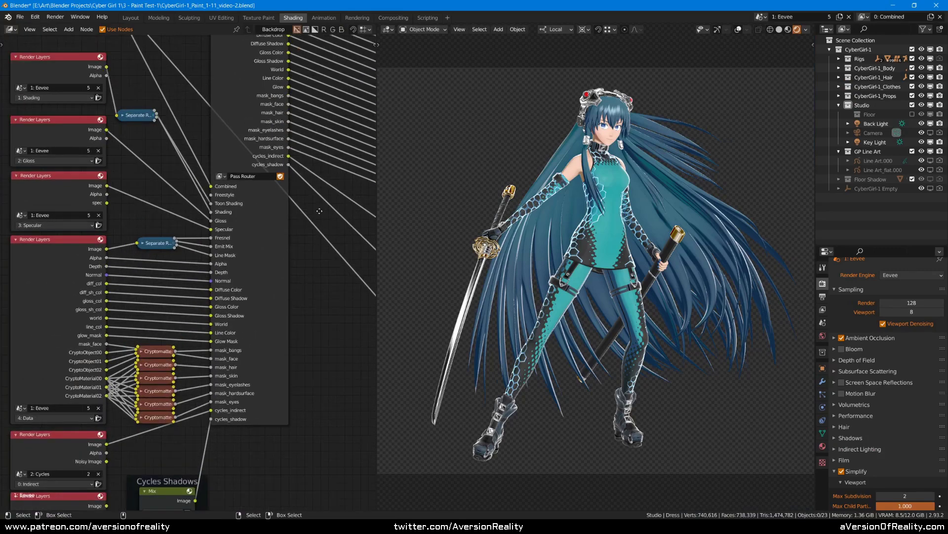
middle_drag(341, 109, 271, 241)
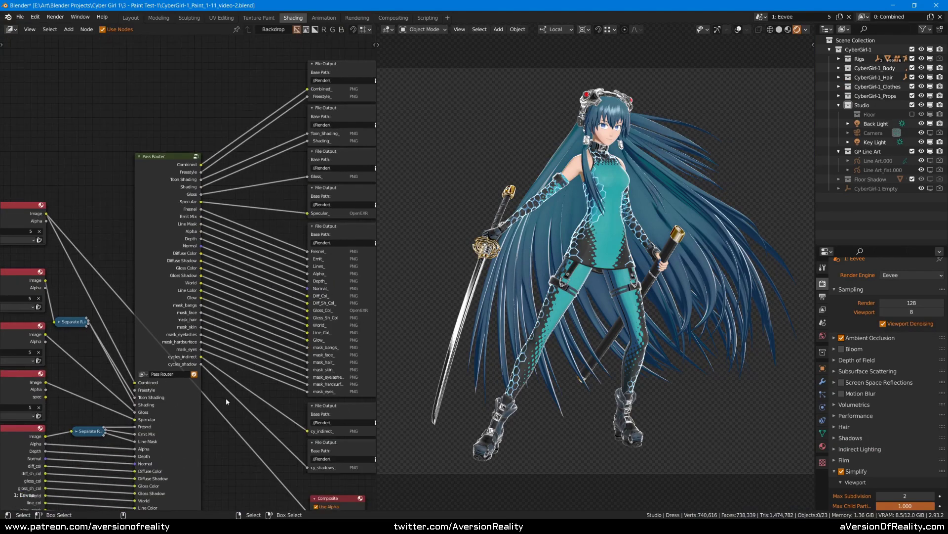
middle_drag(227, 398, 292, 253)
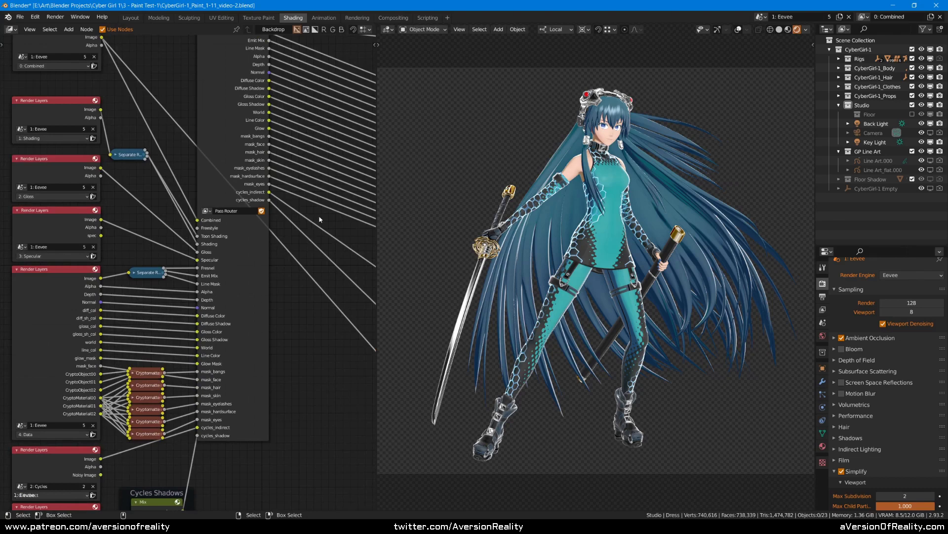
middle_drag(321, 218, 221, 222)
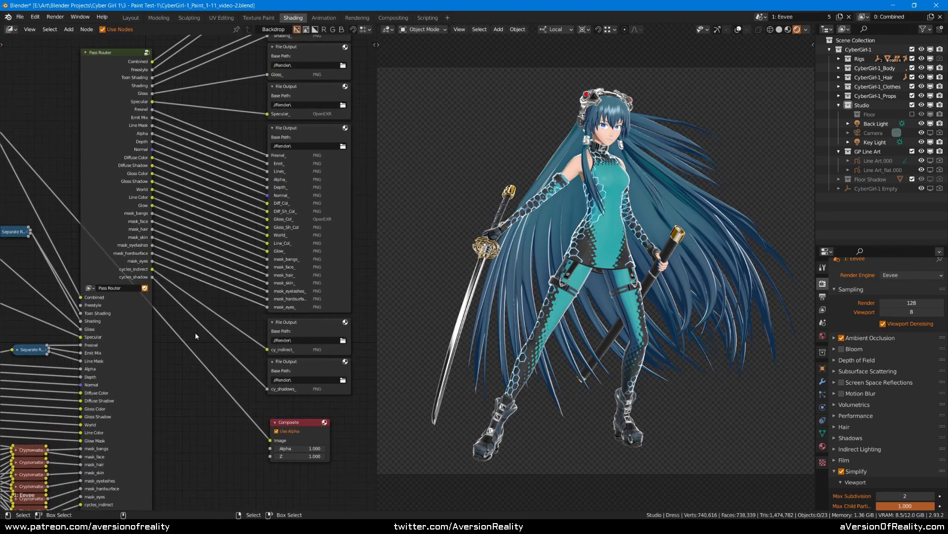
middle_drag(181, 405, 282, 254)
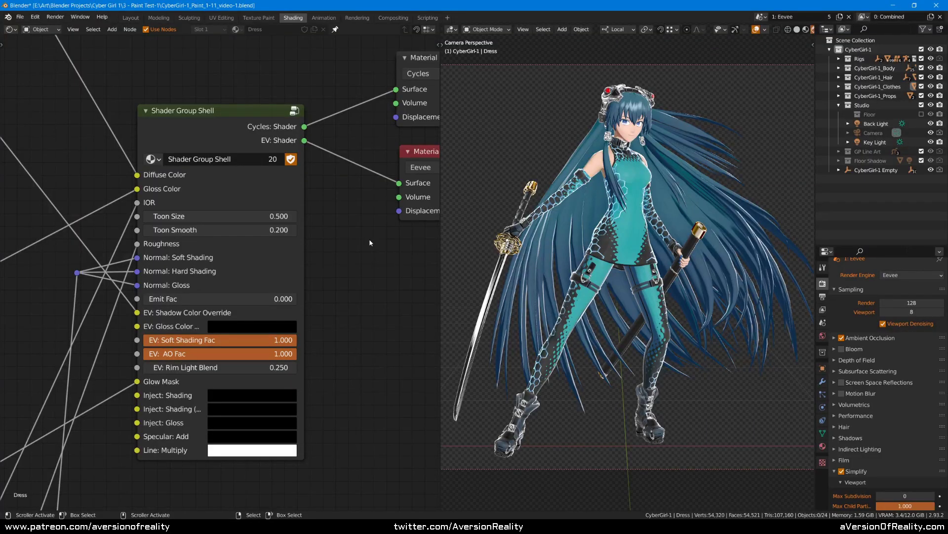
Widen the shader editor so both Material Output nodes fit beside the Dress material's Shader Group Shell node
scroll(365, 239, down, 1)
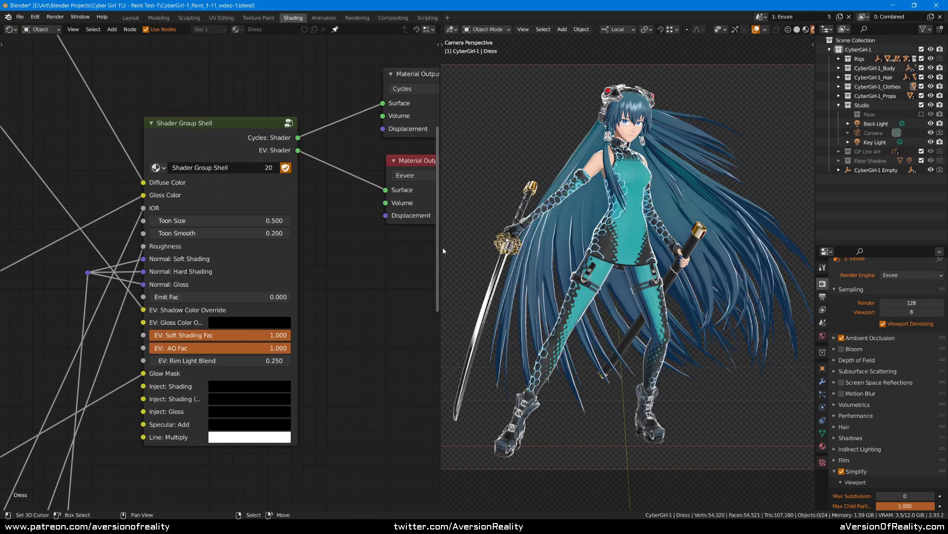
drag(443, 247, 554, 247)
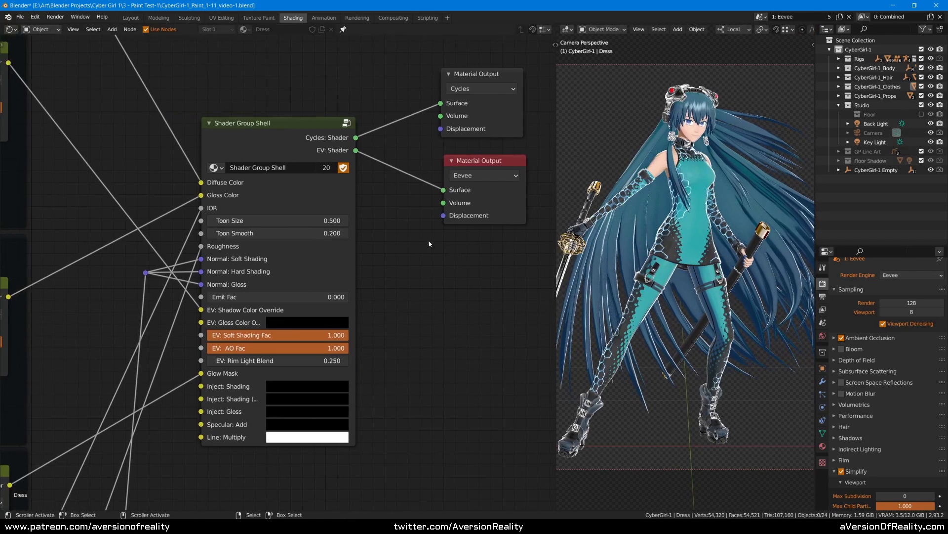
Review the Dress material's whole node tree, from its input frames to the Material Outputs, and select the Shader Group Shell node
scroll(334, 141, down, 5)
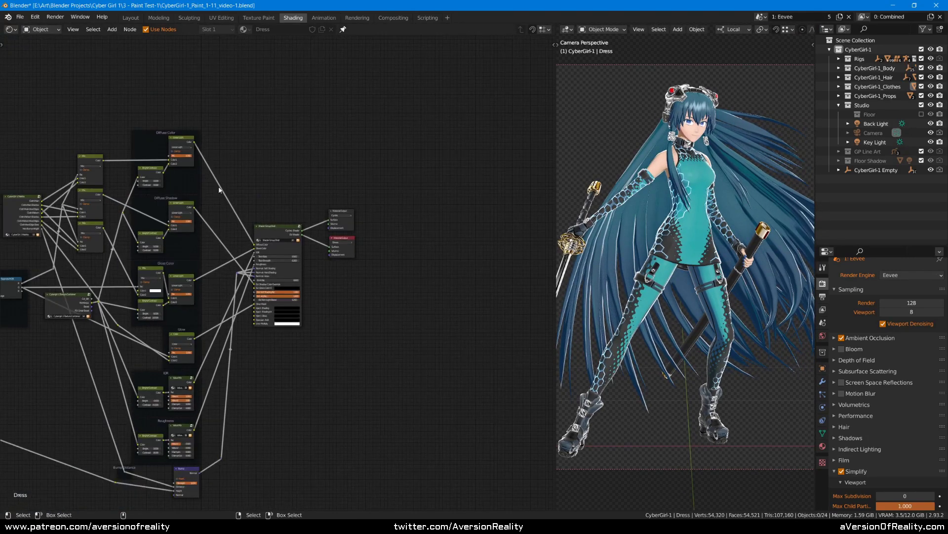
ctrl+scroll(321, 192, left, 10)
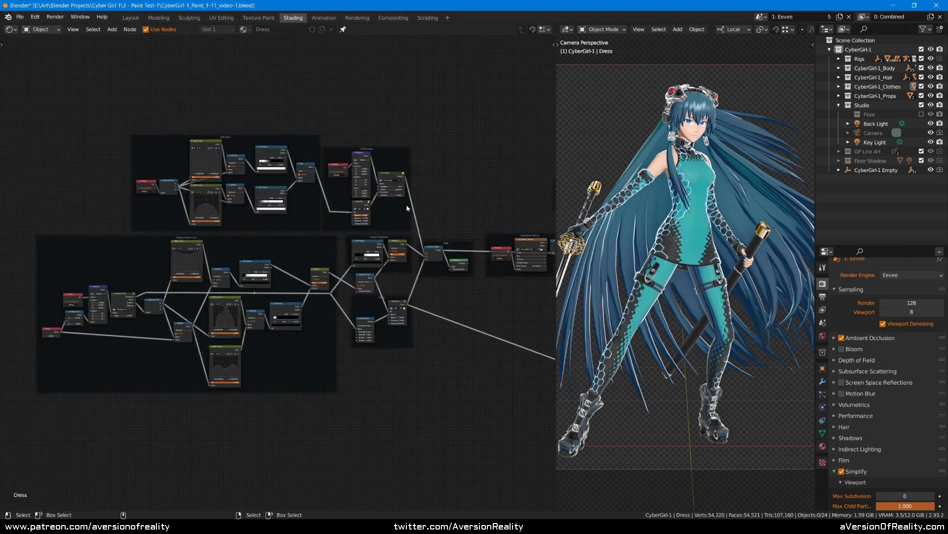
scroll(345, 204, up, 5)
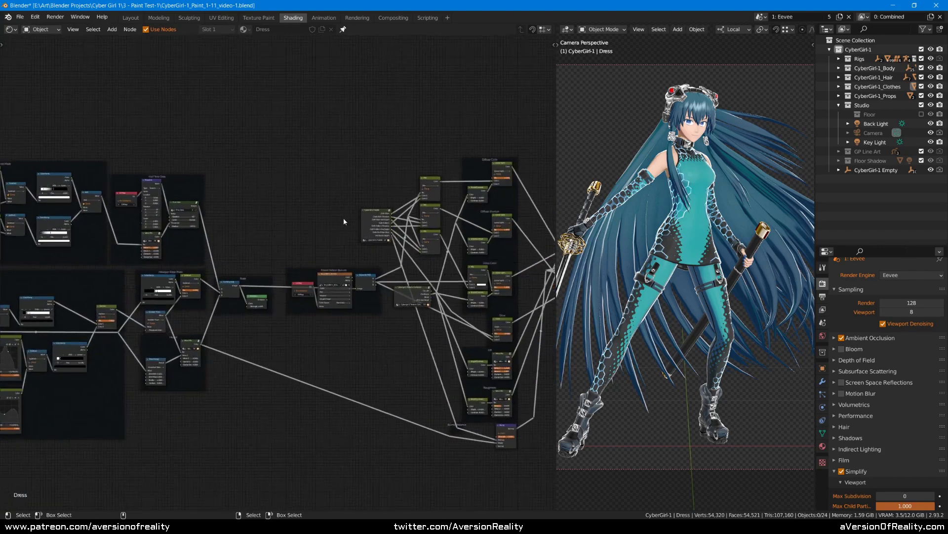
scroll(304, 238, up, 4)
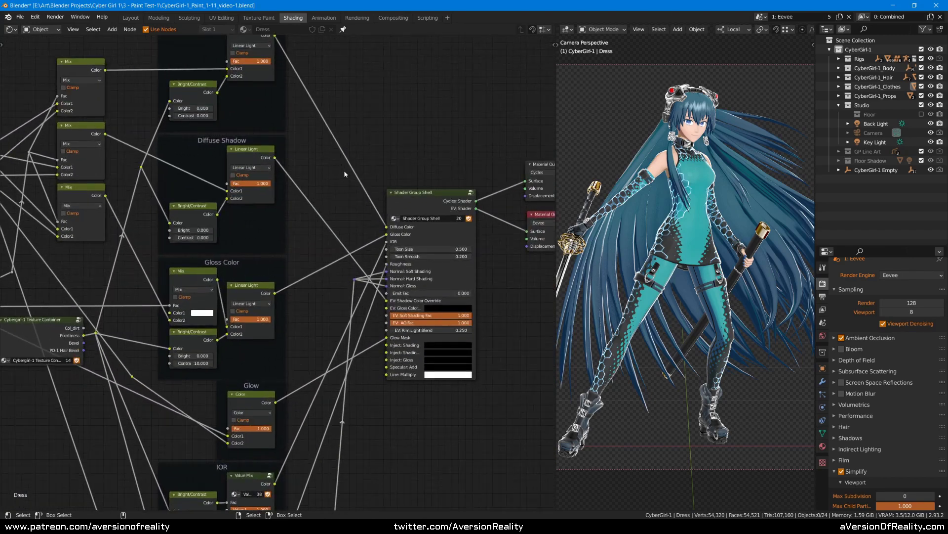
middle_drag(303, 238, 185, 165)
scroll(182, 158, up, 1)
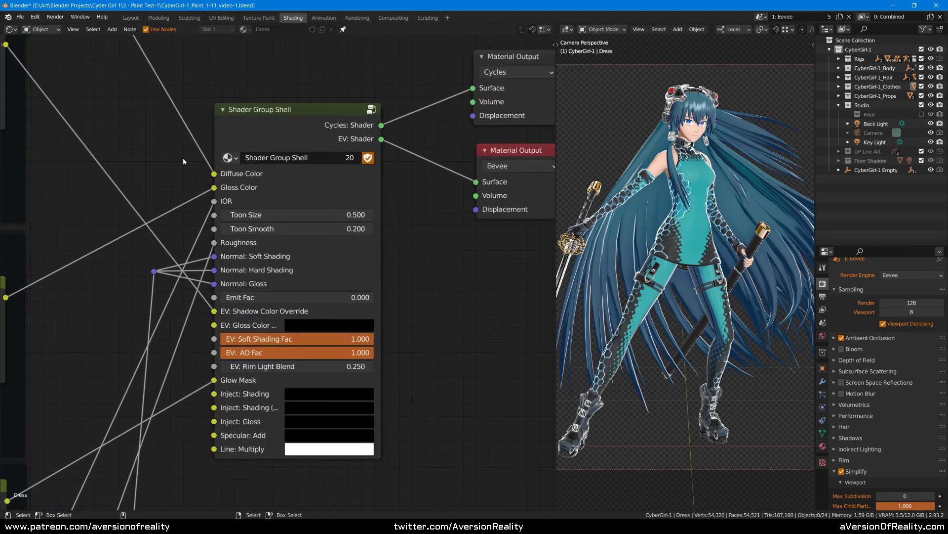
click(276, 114)
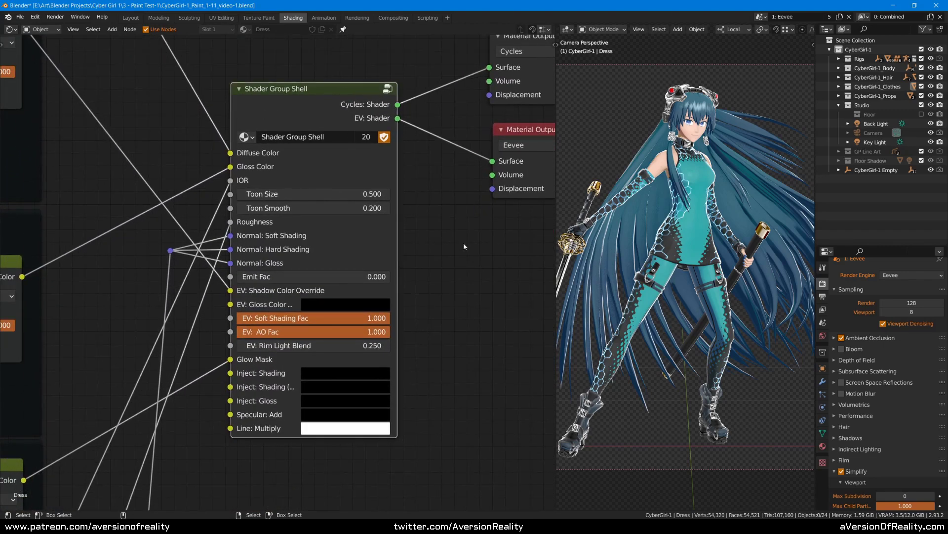
middle_drag(448, 234, 406, 274)
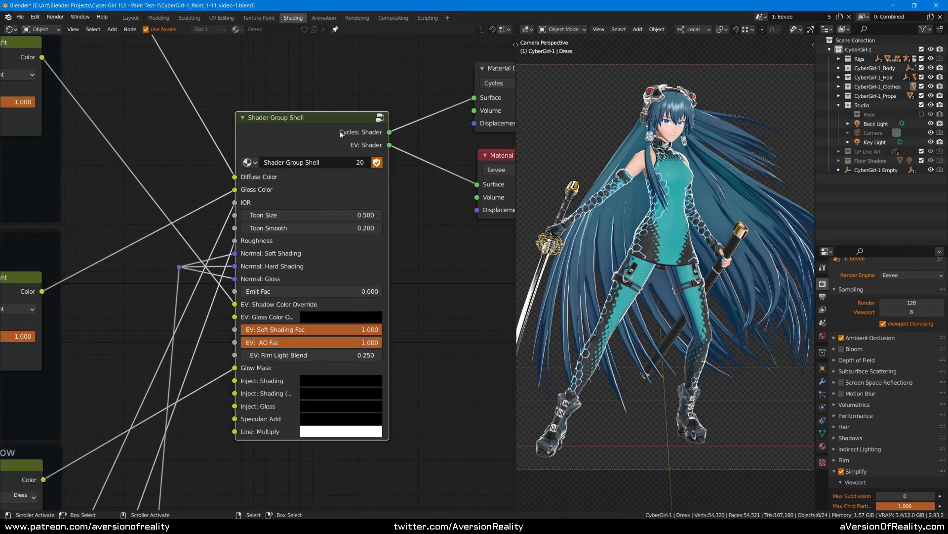
Open the Shader Group Shell group and inspect its Cycles: Paint in Shader and EV: Toon Shader v2 branches
key(Tab)
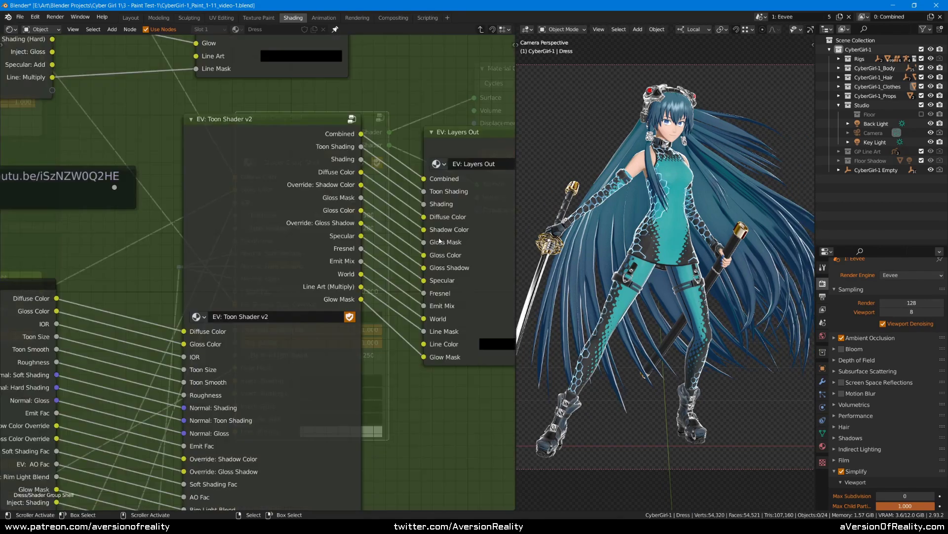
scroll(412, 227, down, 3)
middle_drag(425, 221, 449, 239)
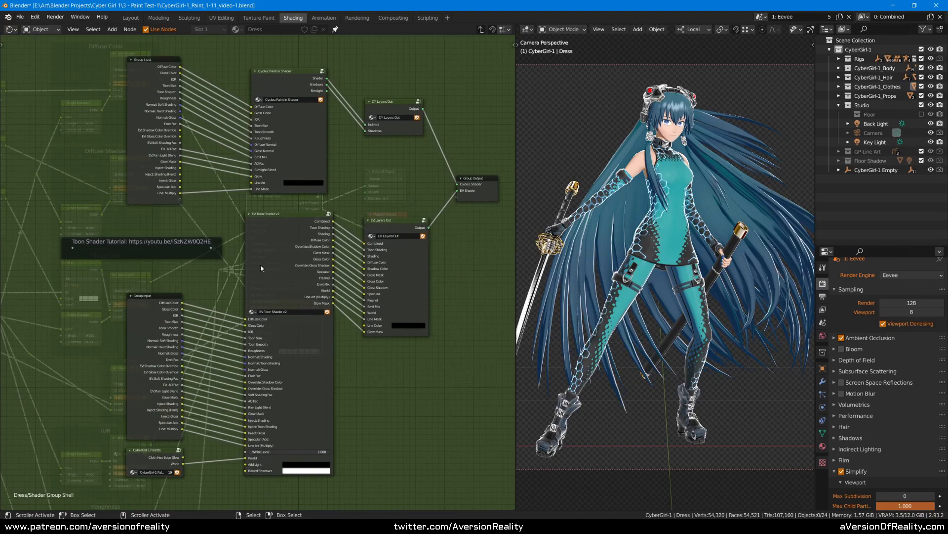
click(143, 254)
click(275, 250)
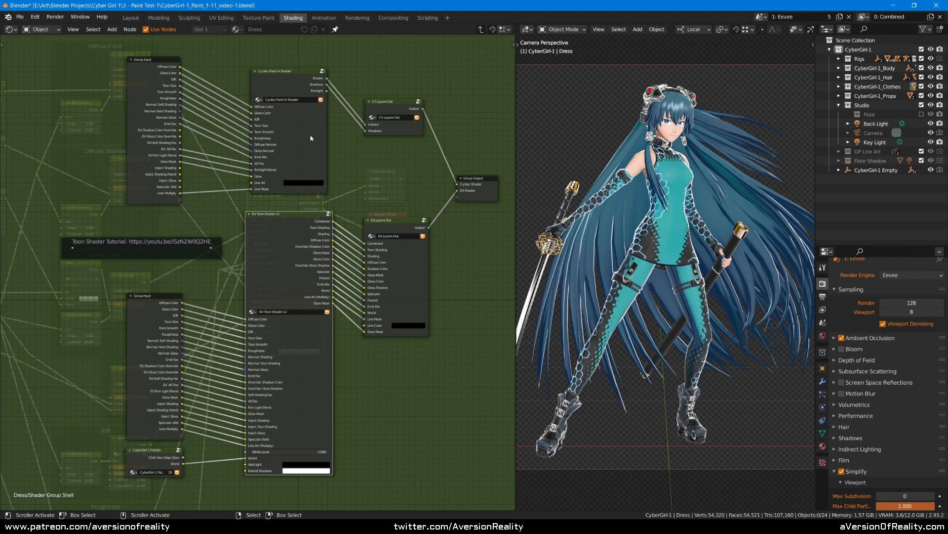
click(347, 174)
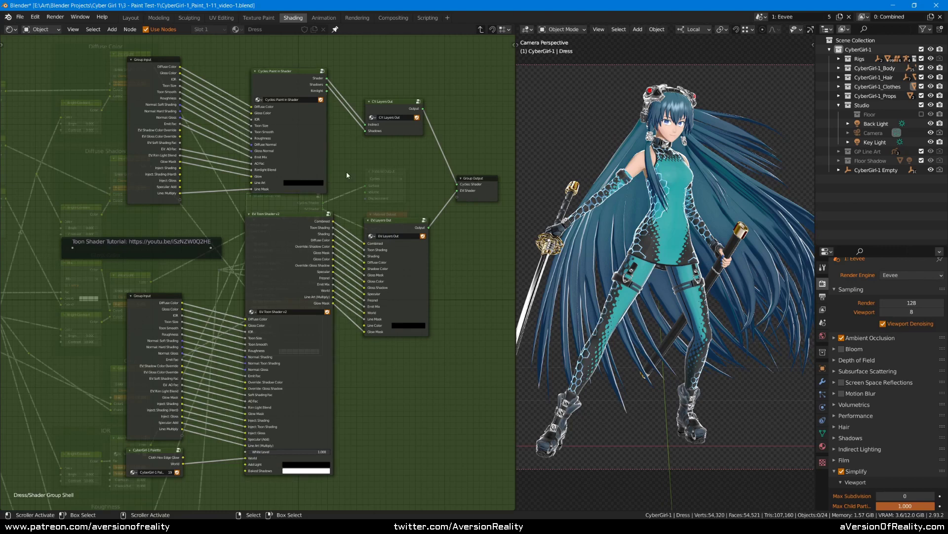
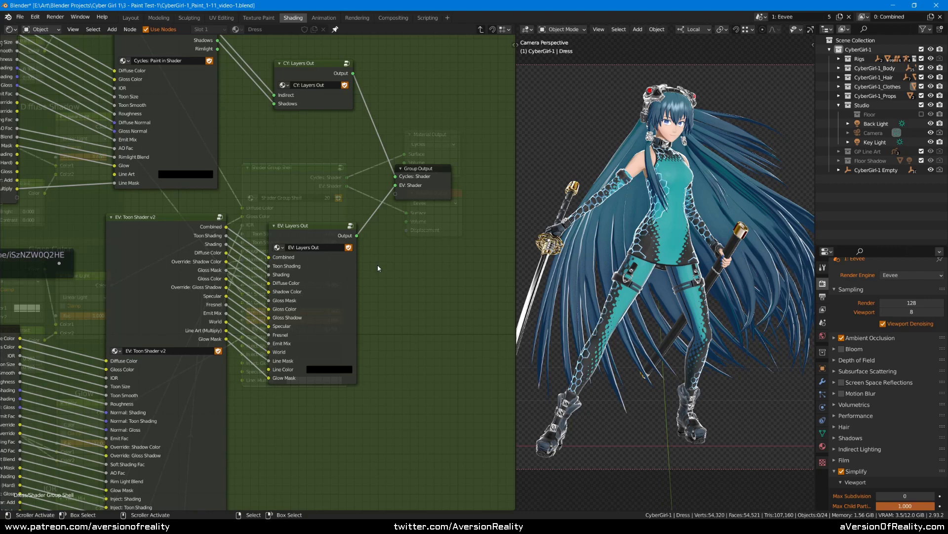
Open the EV: Layers Out group and inspect its numbered Emission frames and the AOV Output nodes, selecting the diff_col one
click(339, 292)
key(Tab)
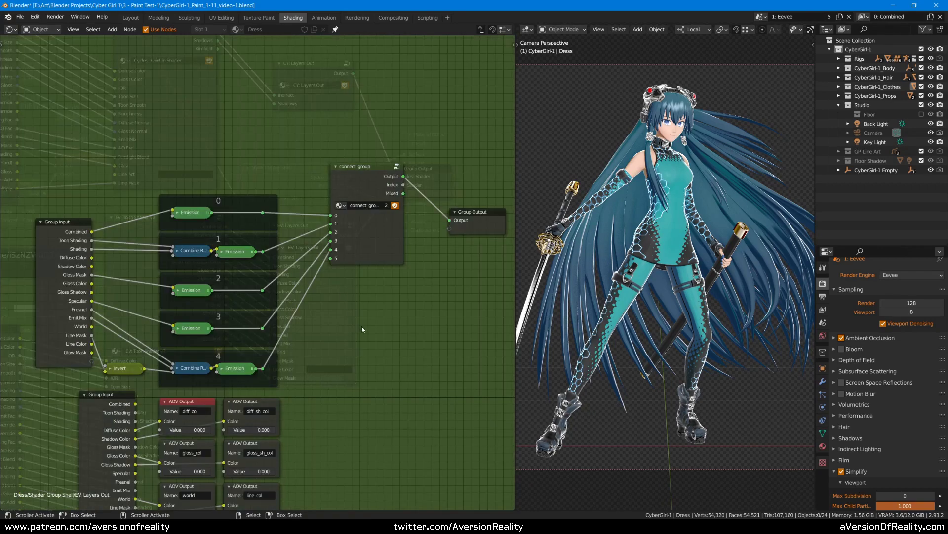
middle_drag(366, 338, 403, 237)
scroll(402, 238, up, 1)
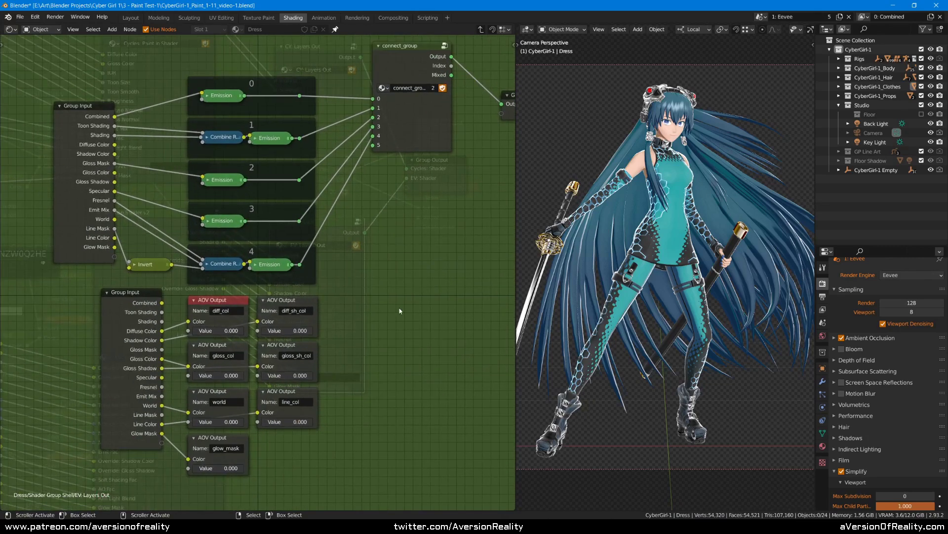
middle_drag(398, 312, 453, 219)
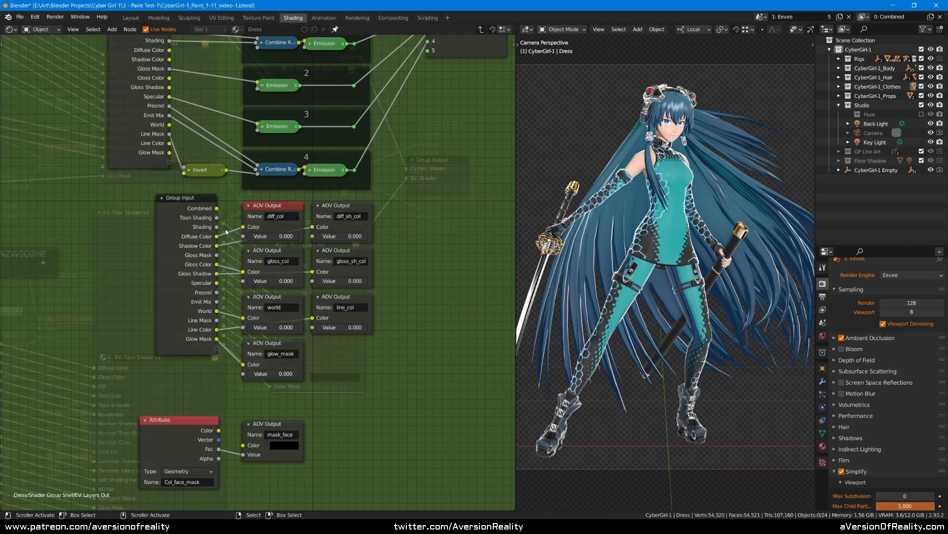
scroll(226, 232, up, 1)
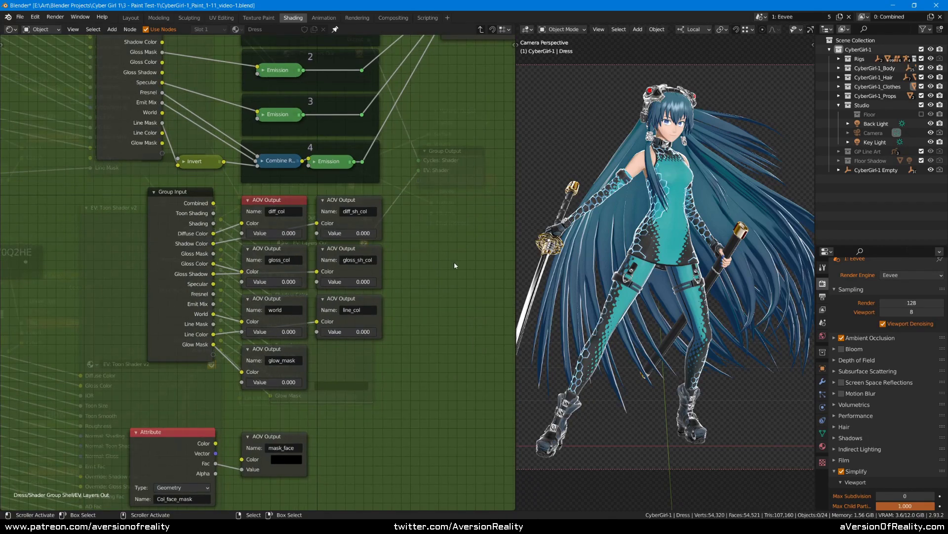
middle_drag(454, 266, 459, 228)
click(265, 161)
scroll(406, 158, up, 1)
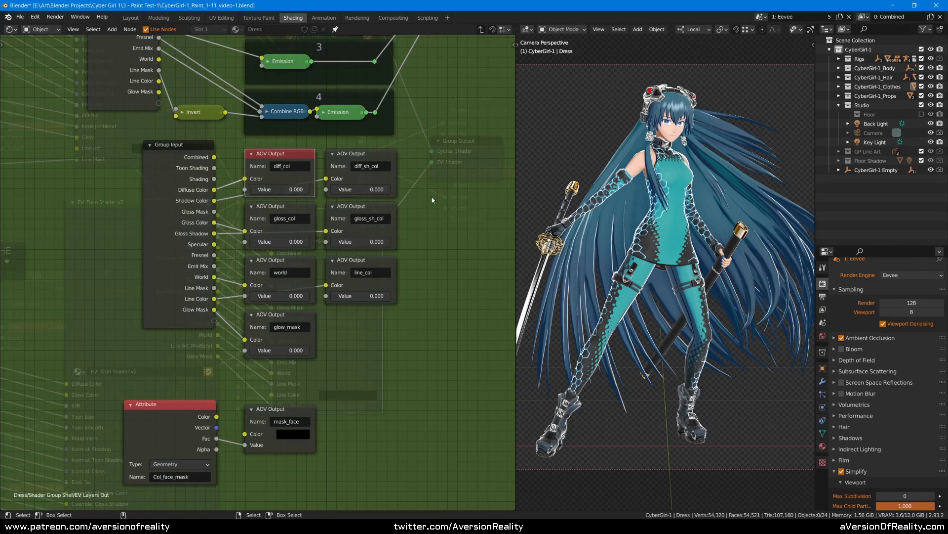
Show the view layer's pass settings down to Shader AOV and review the view layer list, keeping 0: Combined
click(823, 309)
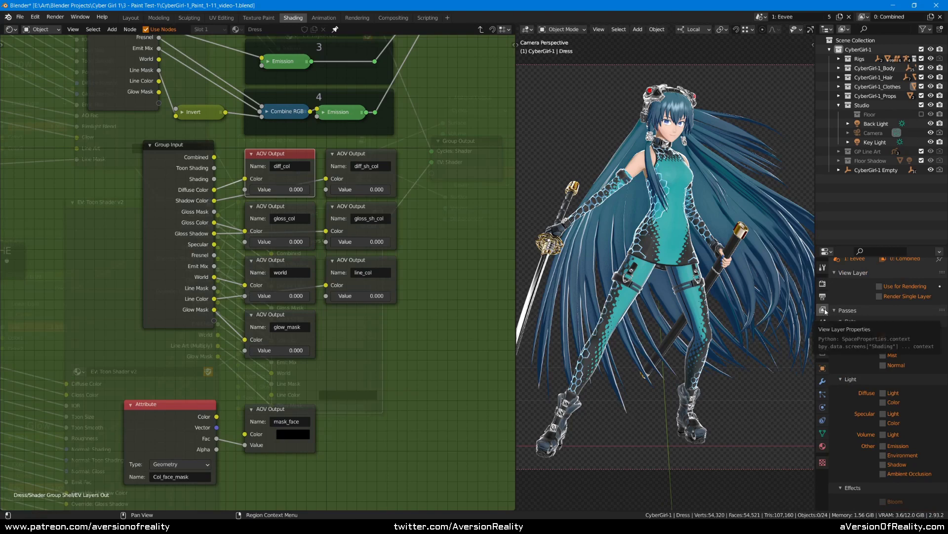
scroll(855, 447, down, 5)
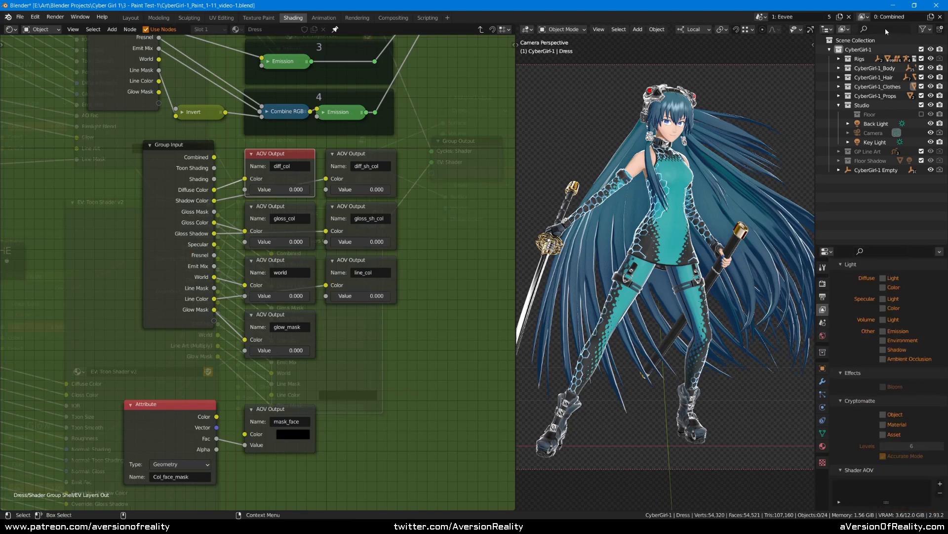
click(864, 16)
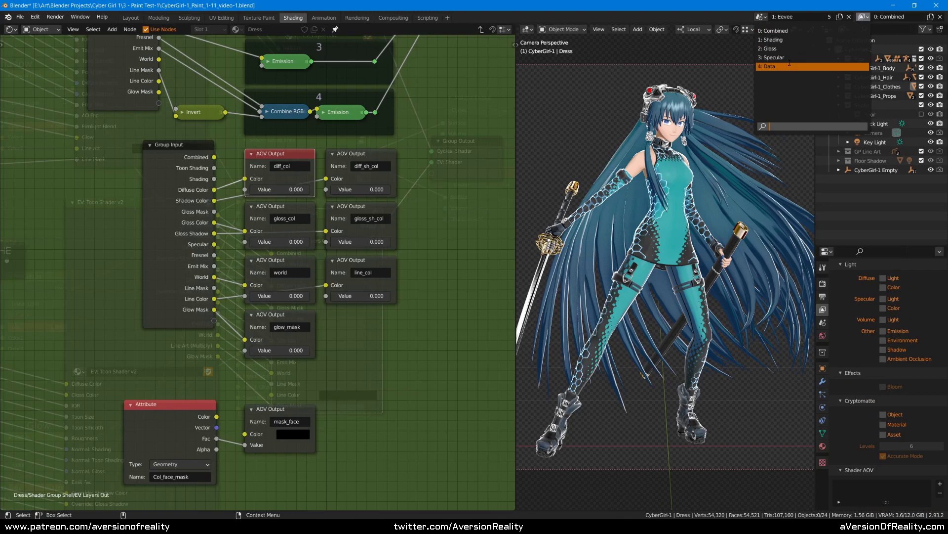
click(777, 30)
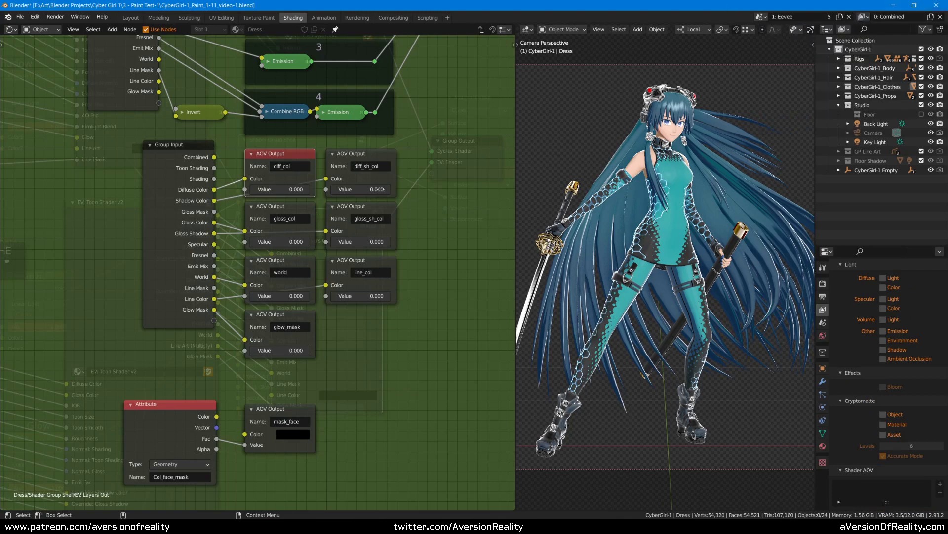
Examine the numbered Emission frames feeding connect_group in EV: Layers Out, and open the connect_group node group
click(434, 140)
middle_drag(431, 93, 358, 341)
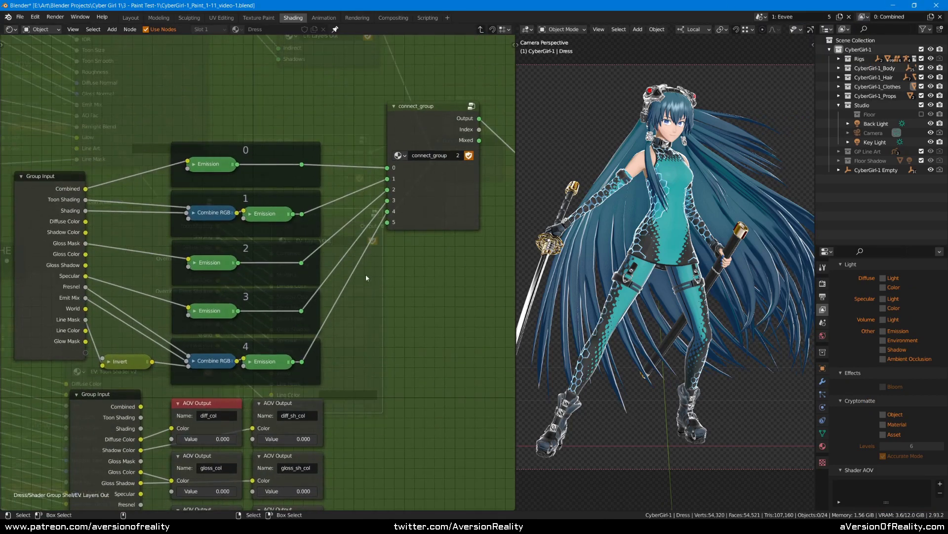
click(211, 165)
middle_drag(289, 139, 227, 176)
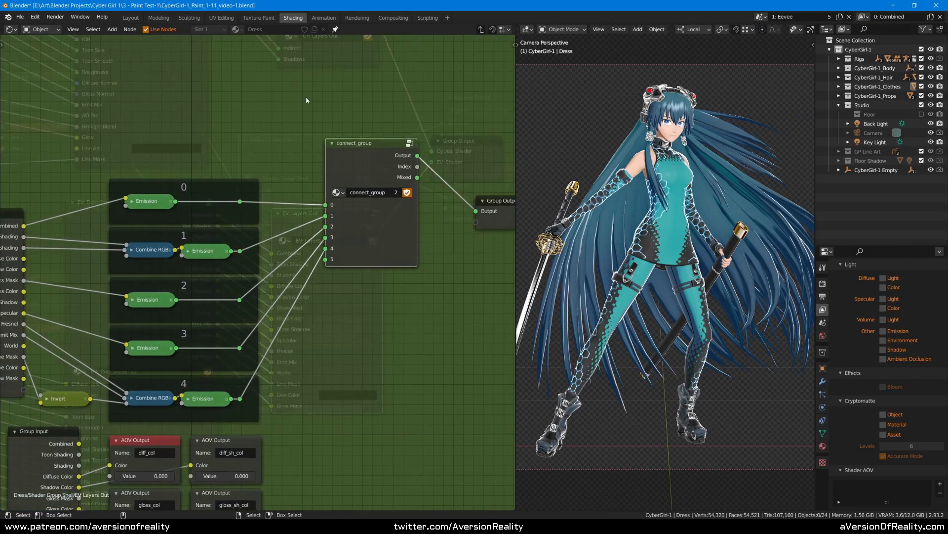
key(Tab)
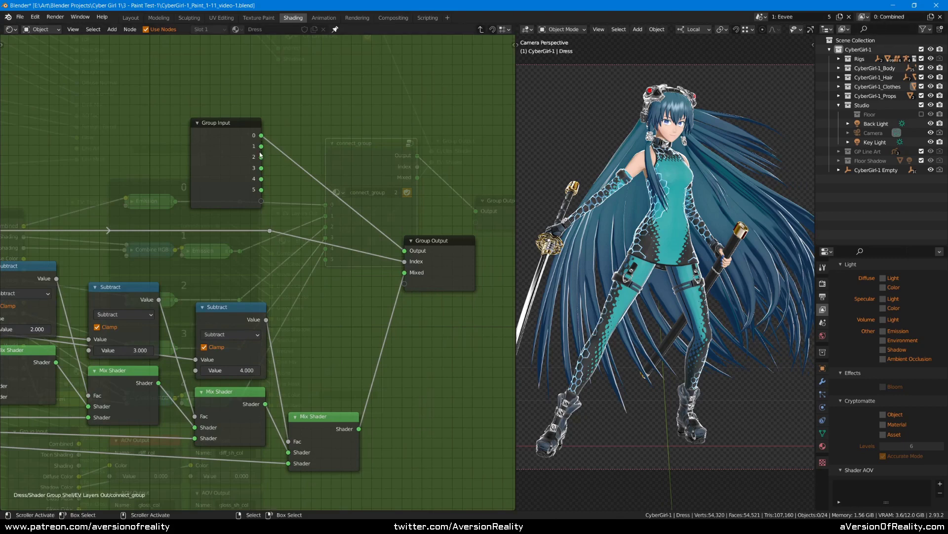
Switch the active view layer to 1: Shading and examine frame 1's Combine RGB node back in the EV: Layers Out group
click(863, 16)
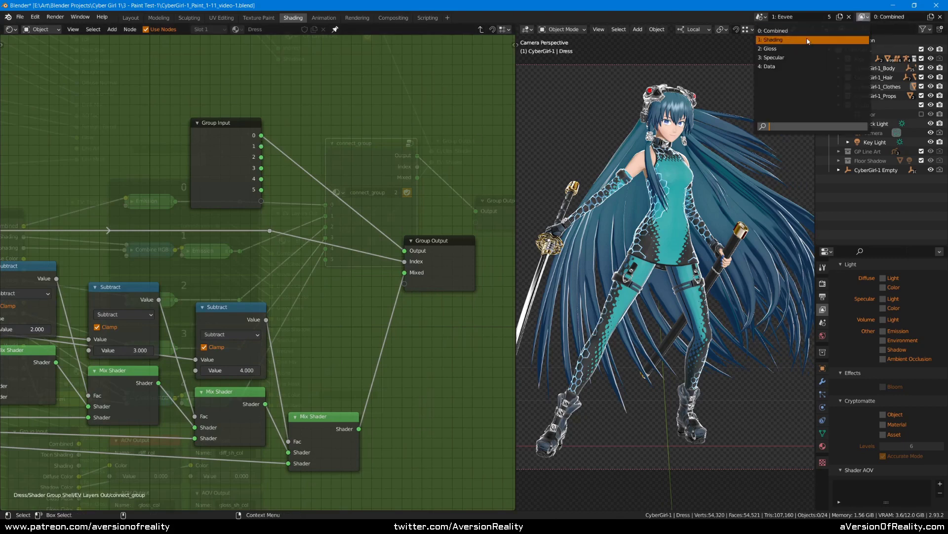
click(865, 39)
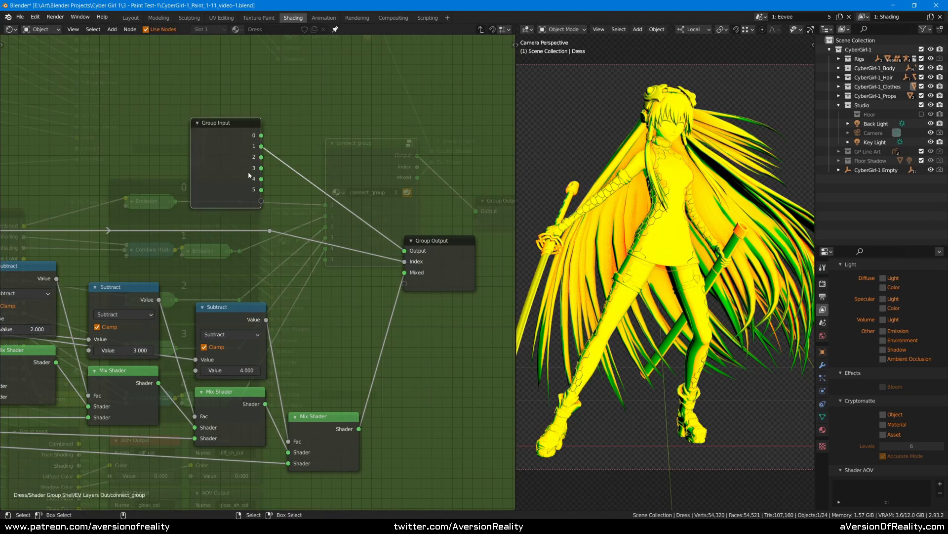
key(Tab)
middle_drag(133, 225, 207, 194)
scroll(136, 212, up, 4)
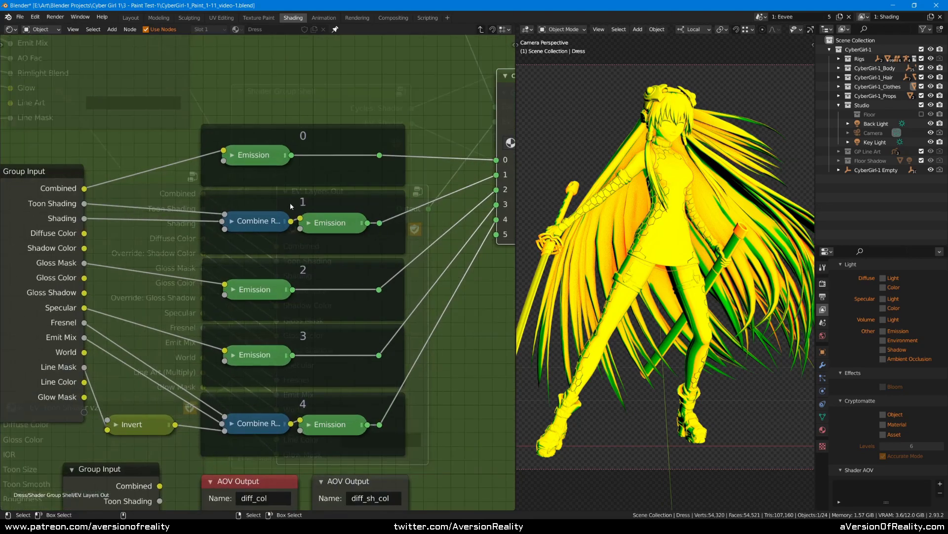
scroll(181, 211, up, 1)
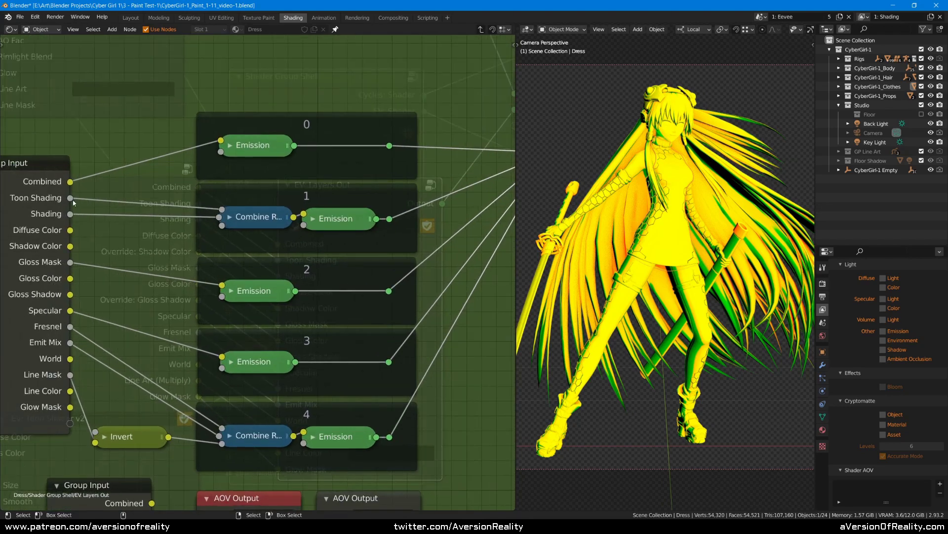
click(228, 217)
click(228, 218)
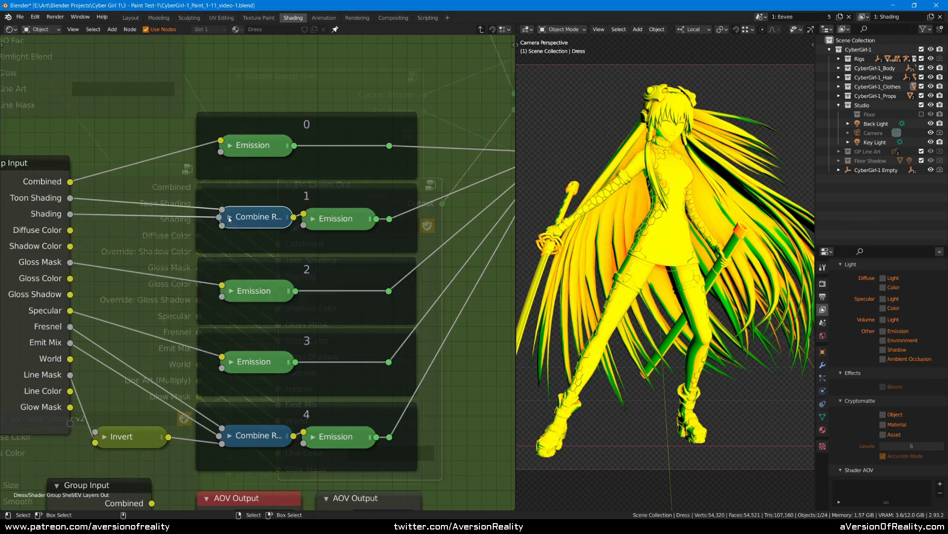
Reopen the connect_group node group and examine its Layer Index value with the chain of Subtract and Mix Shader nodes
click(336, 100)
scroll(479, 218, down, 4)
middle_drag(478, 218, 323, 263)
click(406, 149)
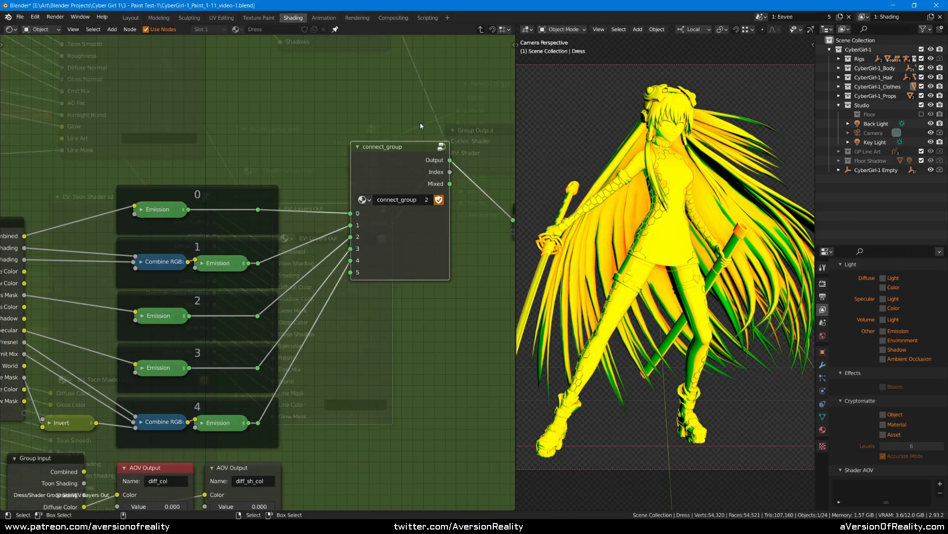
scroll(423, 122, up, 2)
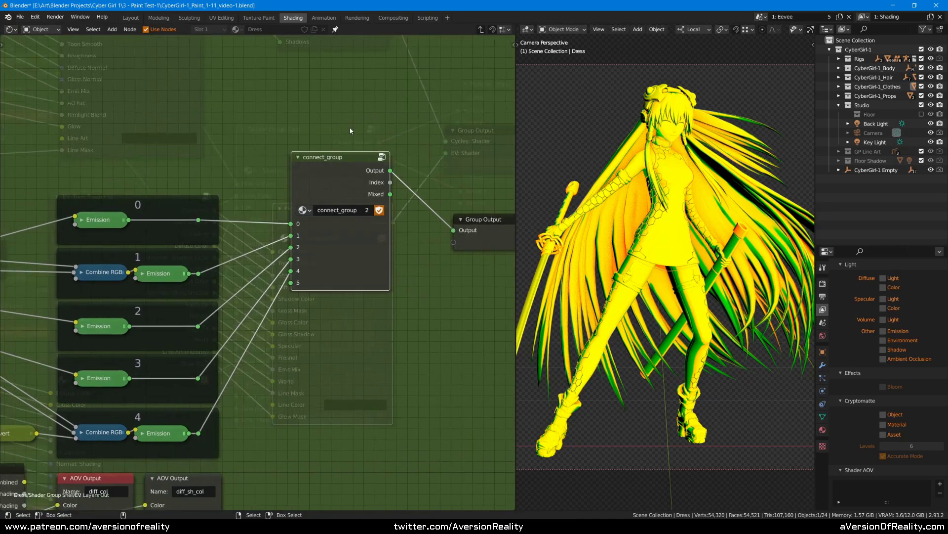
middle_drag(423, 122, 323, 131)
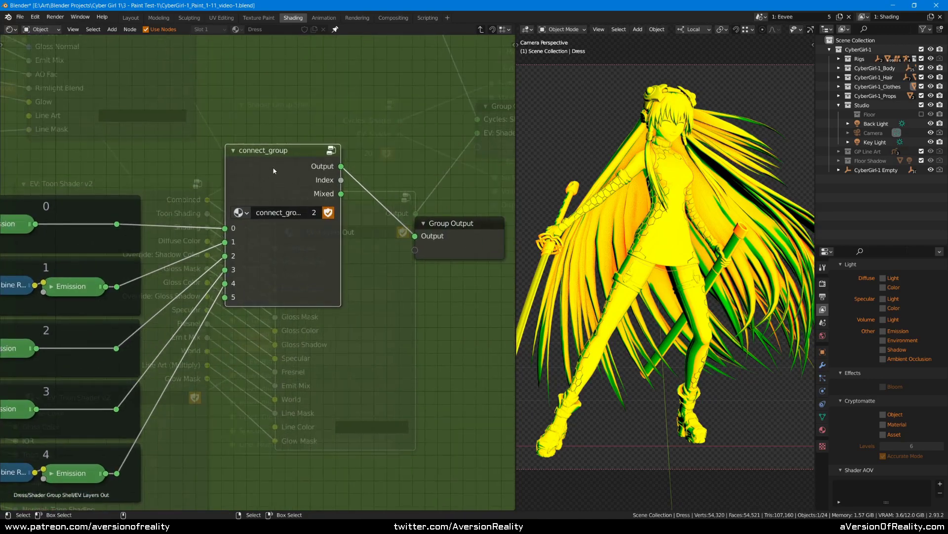
key(Tab)
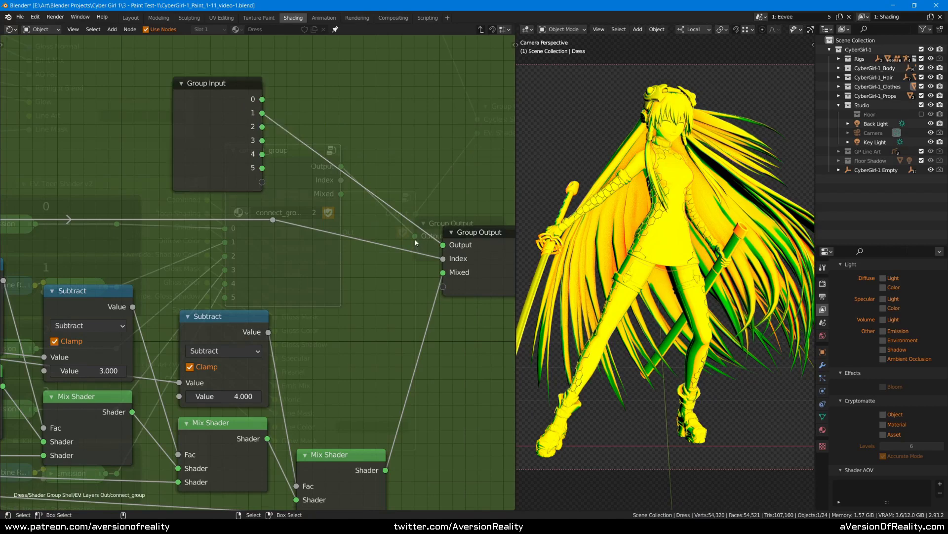
key(Home)
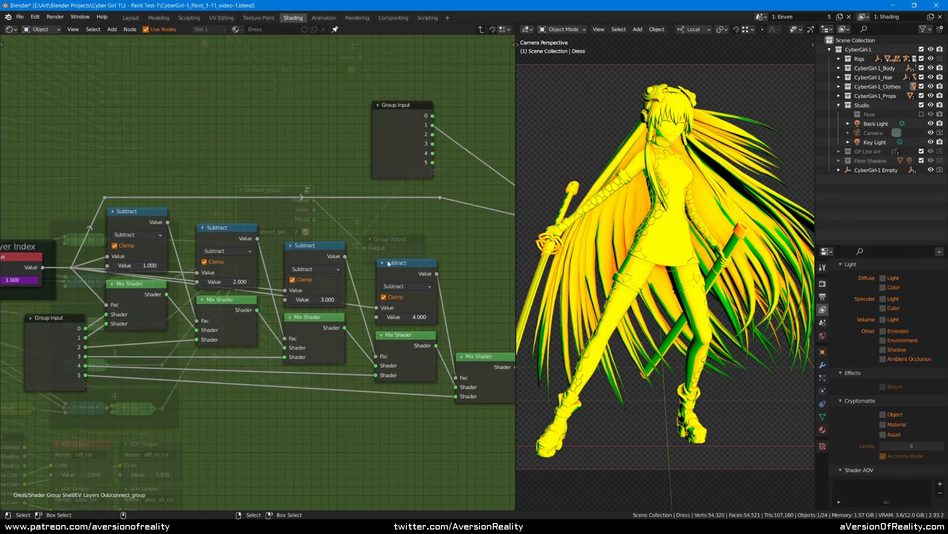
middle_drag(259, 283, 286, 285)
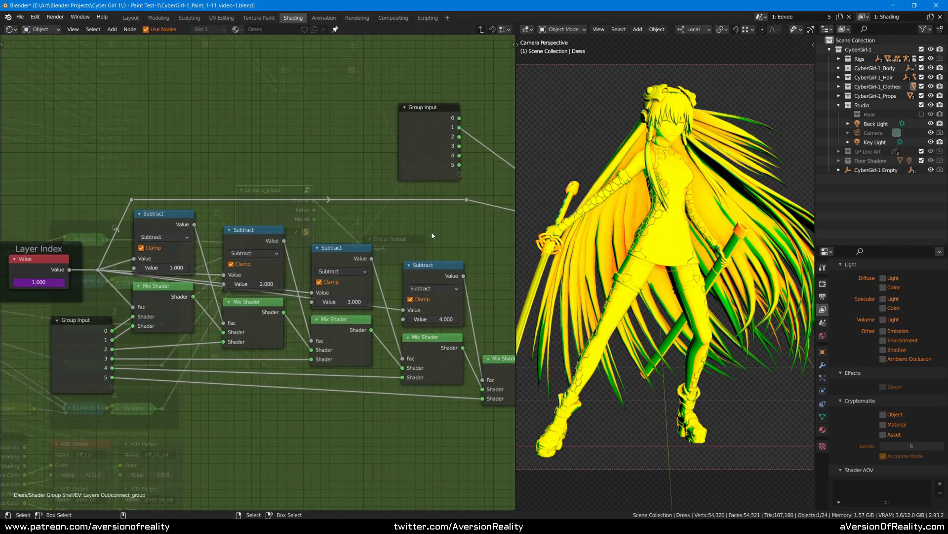
Examine how the chain's last Mix Shader feeds connect_group's Group Output, and return to EV: Layers Out
middle_drag(450, 242, 264, 262)
scroll(265, 262, up, 1)
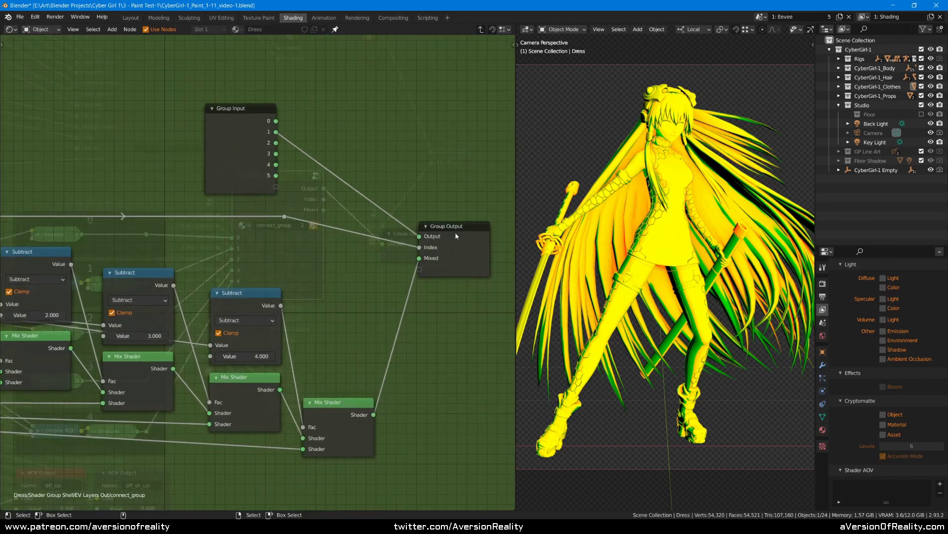
click(455, 233)
key(Tab)
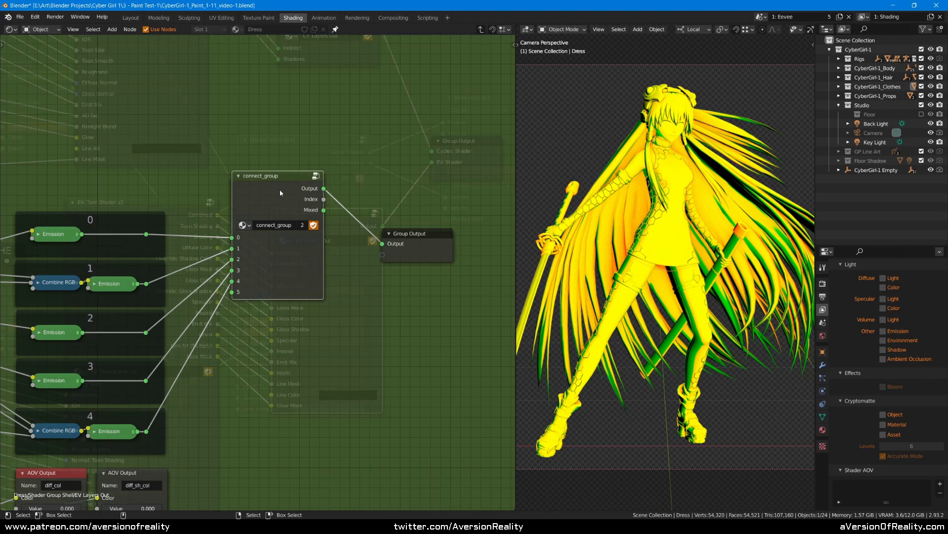
Examine the numbered Emission frames 0 to 4 in EV: Layers Out together with the AOV Output nodes below them
scroll(288, 338, down, 1)
middle_drag(287, 338, 393, 241)
middle_drag(378, 278, 395, 257)
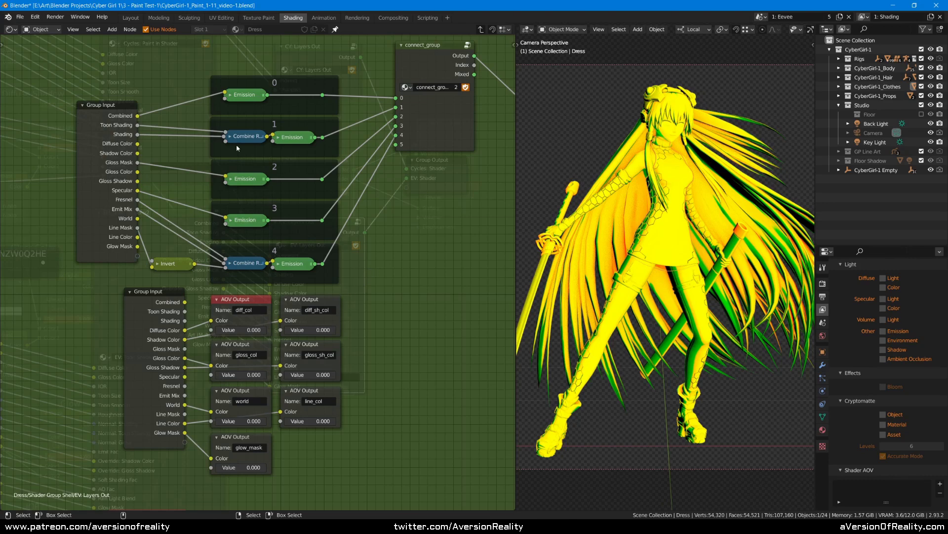
scroll(180, 153, up, 2)
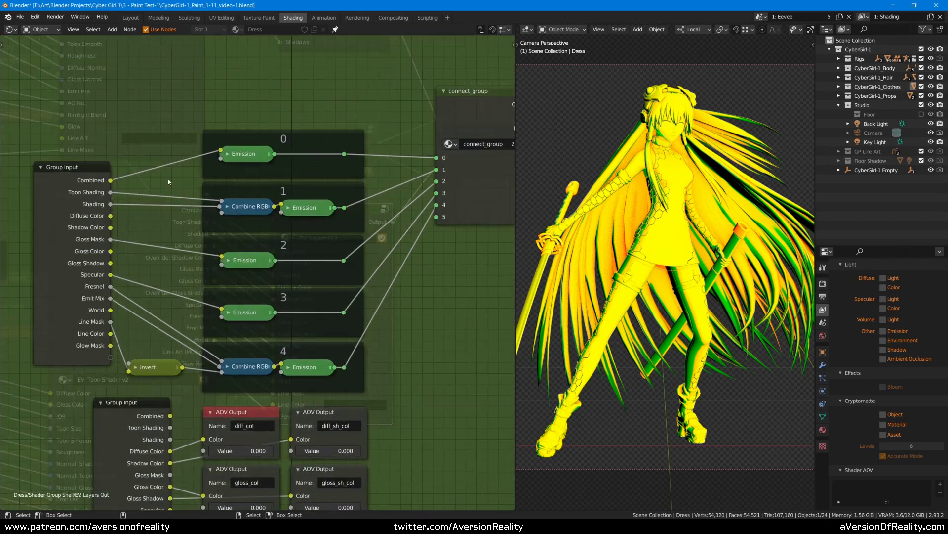
scroll(404, 379, down, 3)
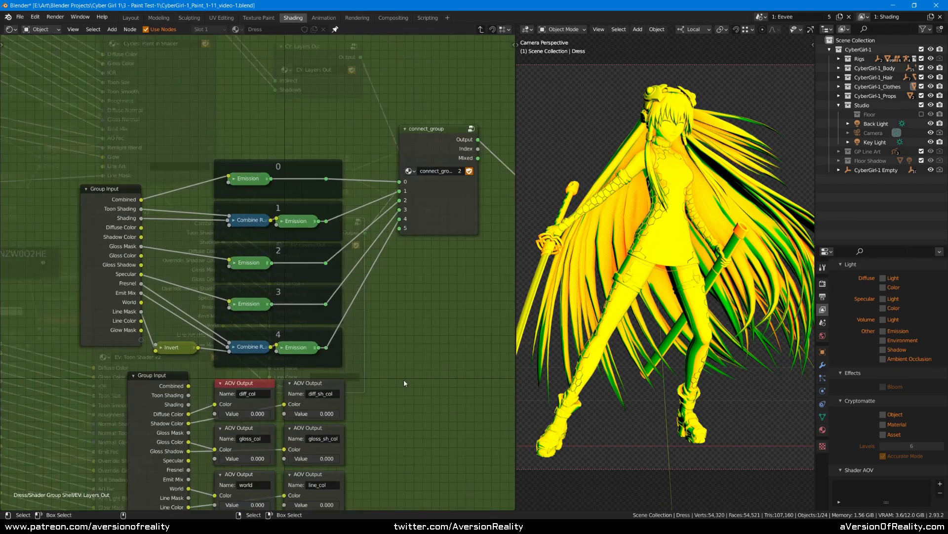
mouse_move(404, 379)
middle_down()
mouse_move(406, 178)
mouse_move(391, 374)
middle_up()
scroll(392, 352, up, 4)
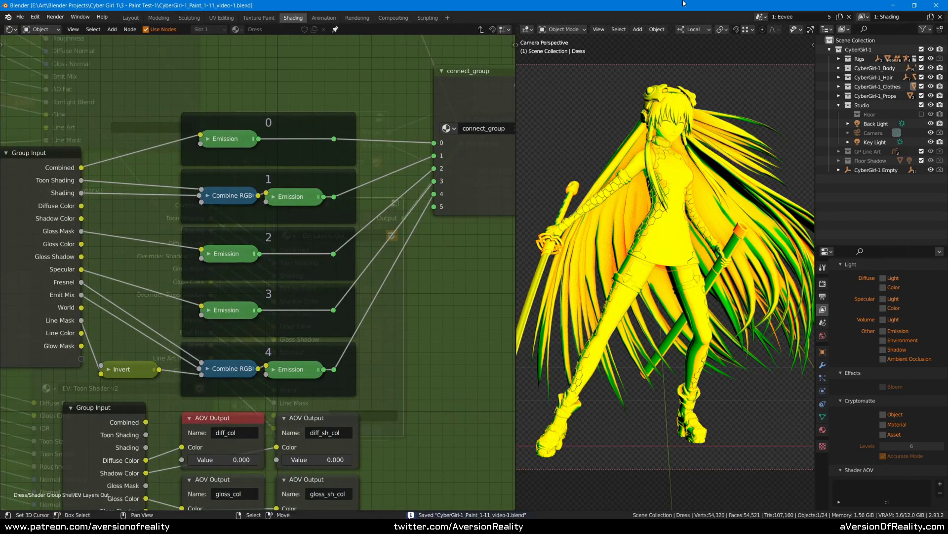
Switch the 3D viewport to Solid shading and save the blend file
key(z)
click(711, 117)
key(ctrl+s)
Leave EV: Layers Out for Shader Group Shell and open the Cycles: Paint in Shader node group
scroll(393, 85, down, 3)
click(67, 247)
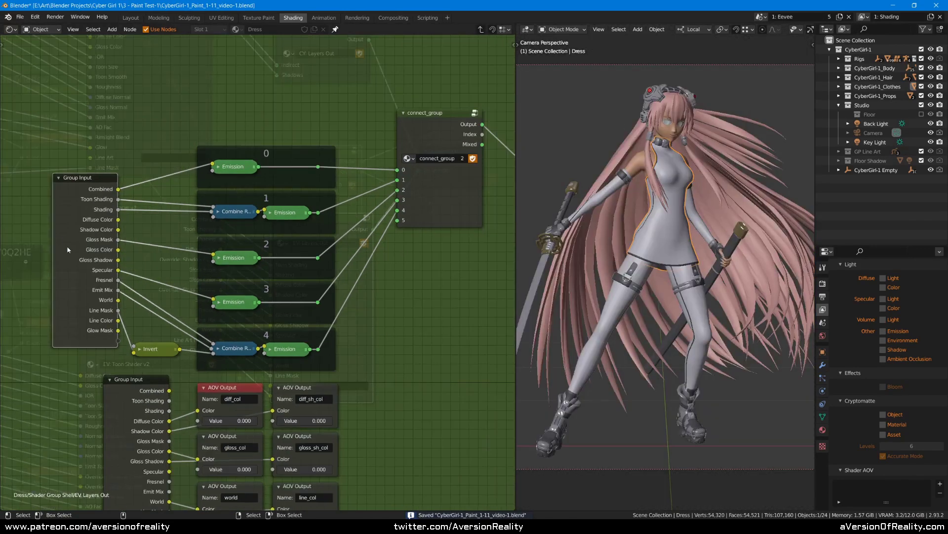
key(Tab)
middle_drag(250, 79, 285, 267)
click(224, 261)
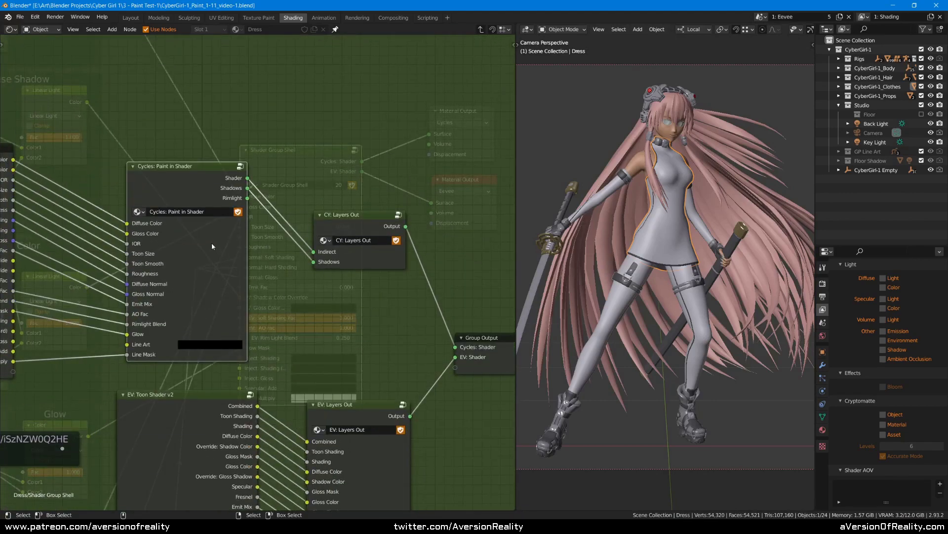
key(Tab)
Examine the Cycles: Paint in Shader nodes from the Diffuse and Toon Gloss frames to the output end, and return to Shader Group Shell
scroll(474, 256, up, 3)
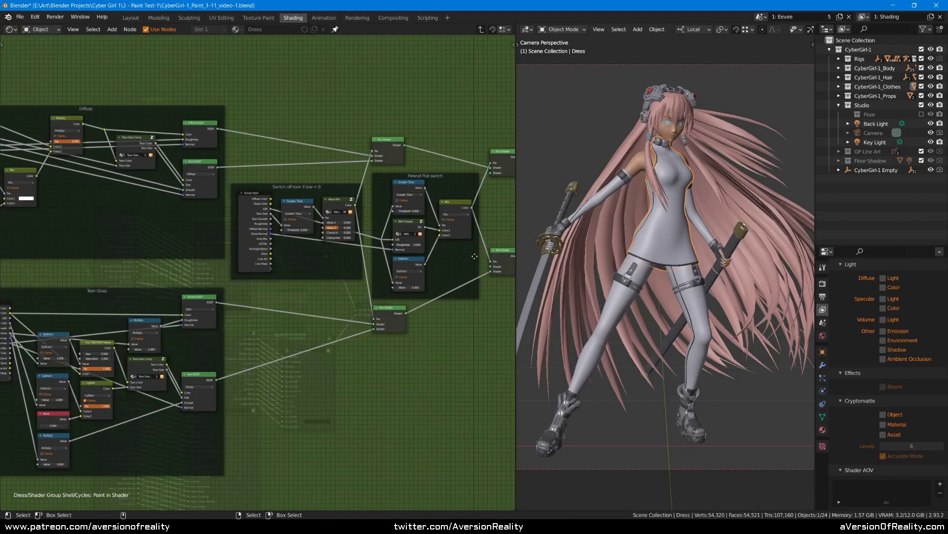
middle_drag(475, 257, 393, 270)
scroll(393, 269, up, 2)
middle_drag(512, 186, 80, 222)
middle_drag(362, 270, 304, 252)
scroll(304, 252, up, 5)
key(Tab)
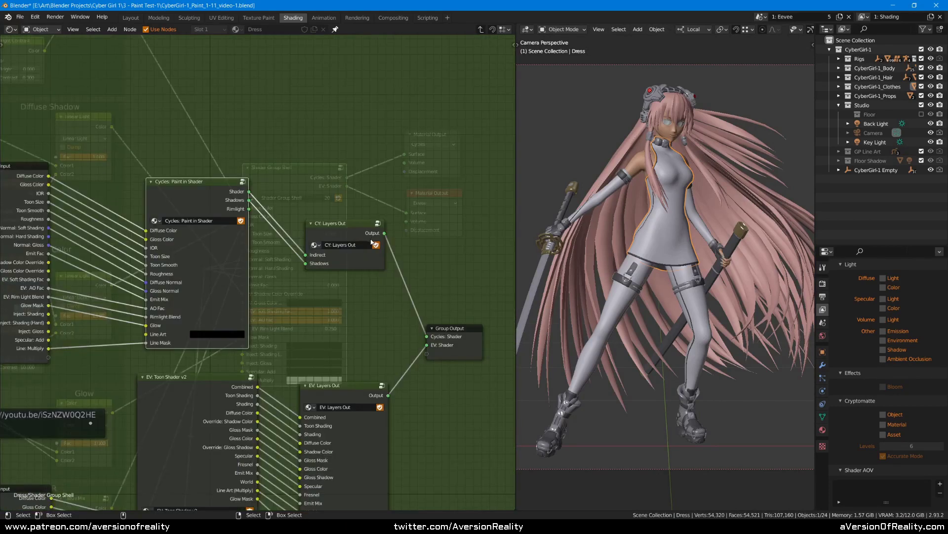
Open the CY: Layers Out group and examine how connect_group passes Indirect and Shadows through its Mixed output
click(371, 242)
scroll(366, 262, up, 3)
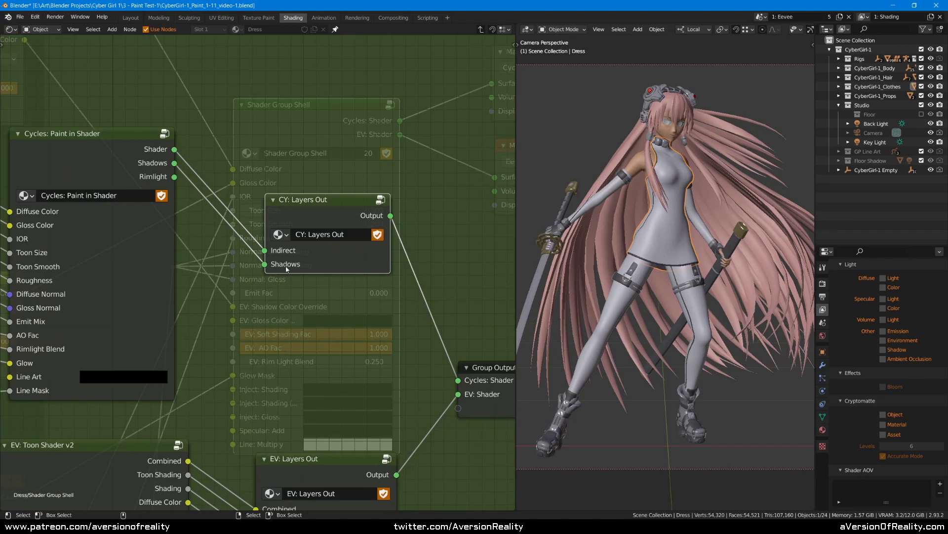
key(Tab)
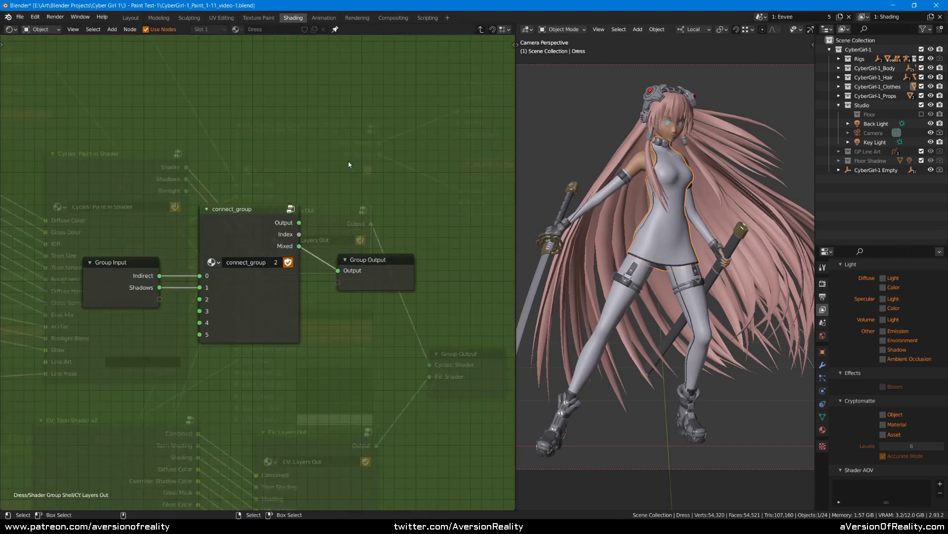
click(271, 230)
scroll(271, 231, up, 1)
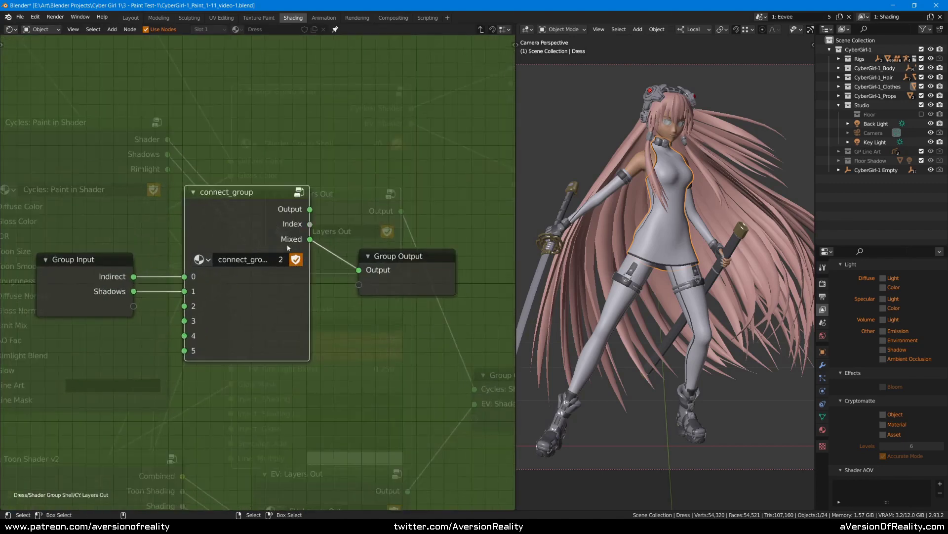
click(360, 261)
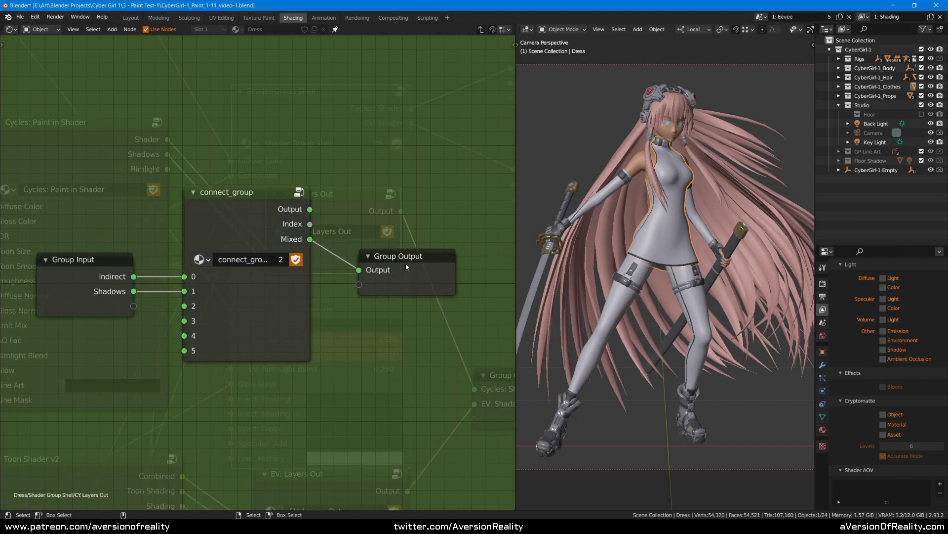
Switch the scene to 2: Cycles and show its render engine and sampling settings
click(761, 18)
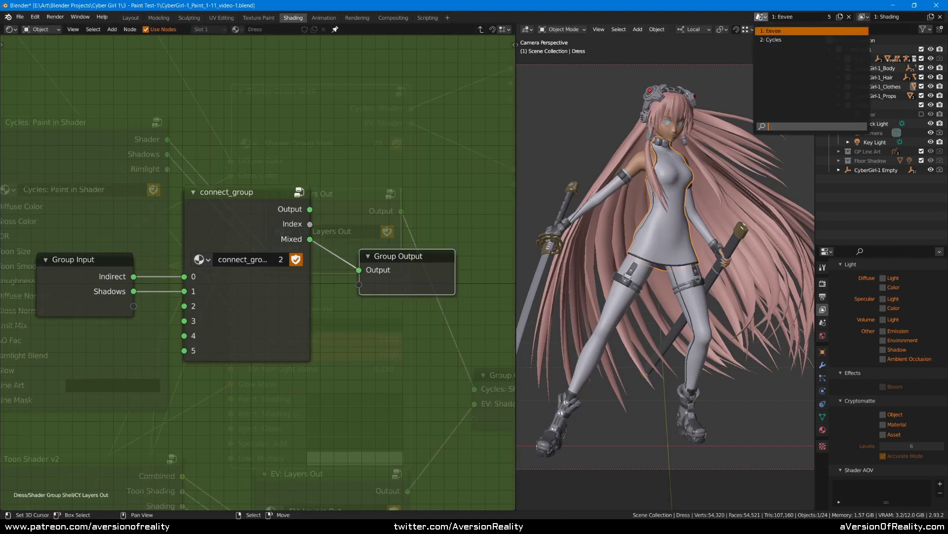
click(777, 39)
click(823, 283)
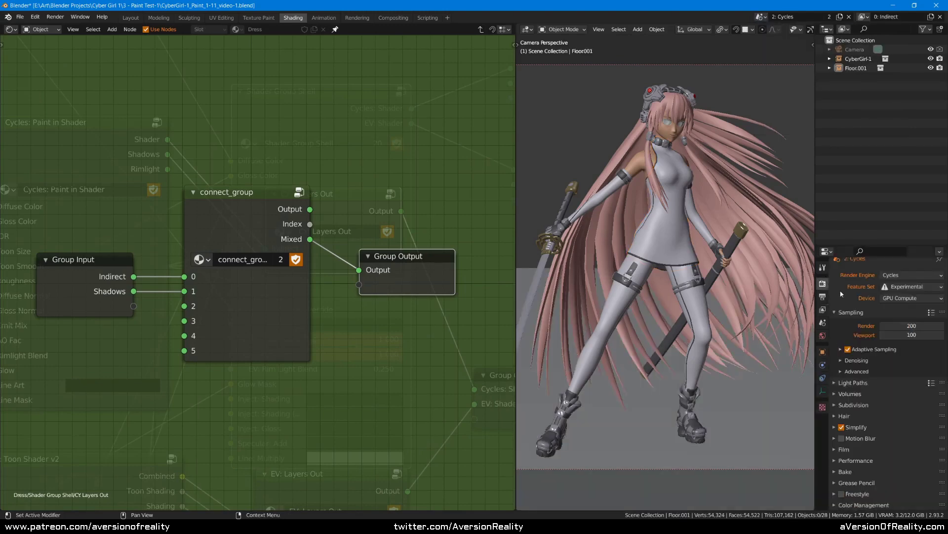
scroll(473, 221, down, 2)
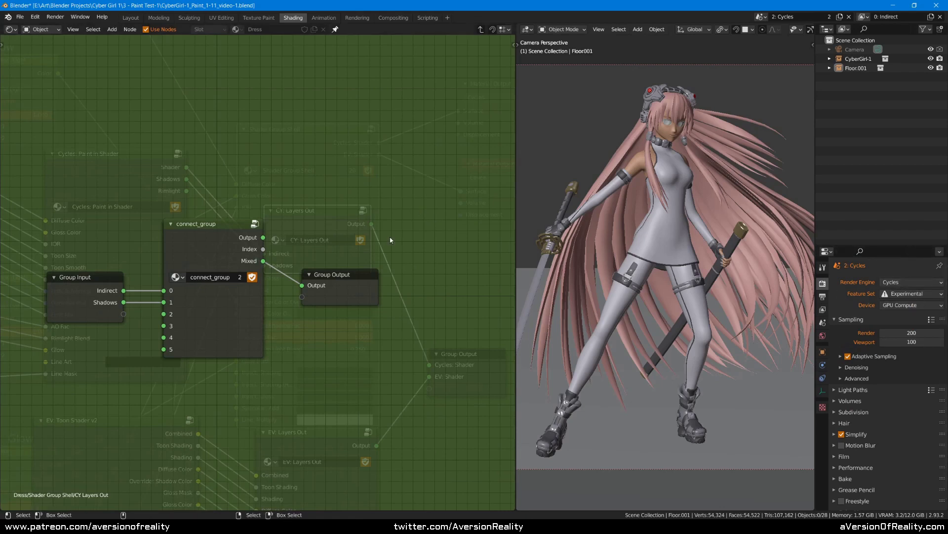
Return to Shader Group Shell and review the Cycles scene's output dimensions and sampling settings
ctrl+scroll(375, 270, down, 2)
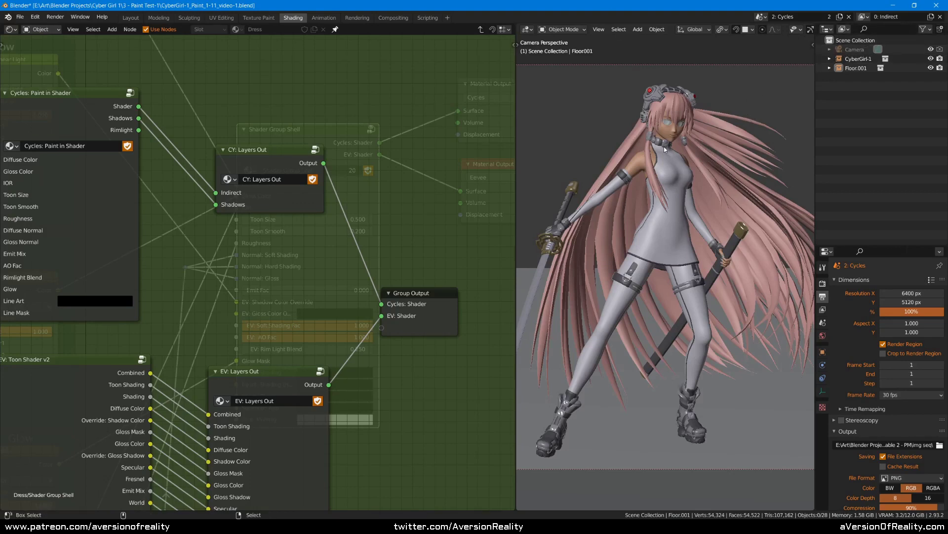
key(shift+a)
scroll(853, 310, down, 2)
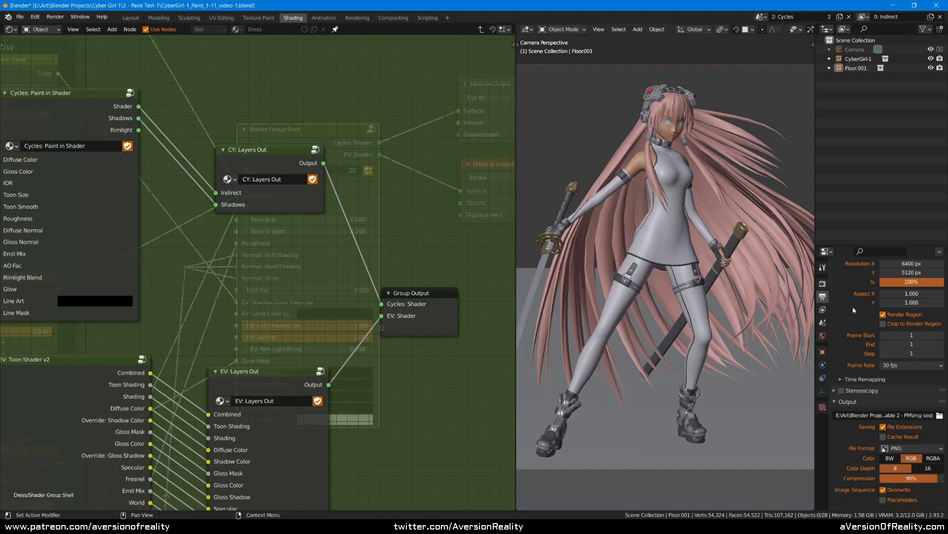
click(823, 283)
scroll(882, 325, up, 1)
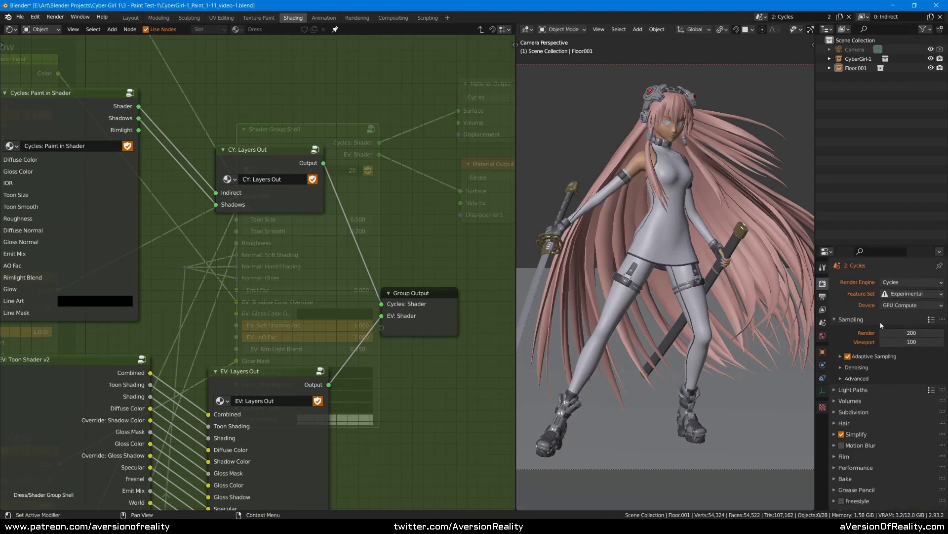
click(822, 296)
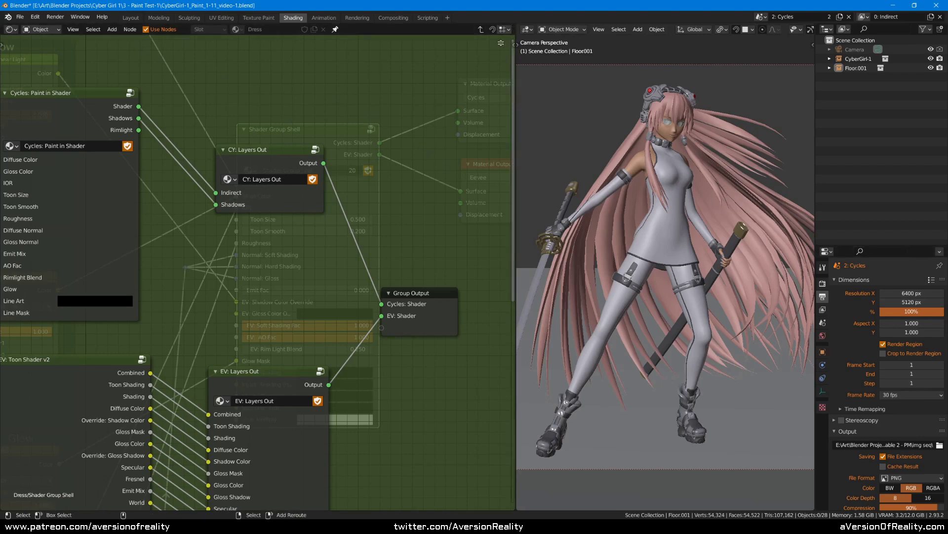
Duplicate the node editor into a separate window and change it to a Text Editor
shift+drag(513, 36, 325, 71)
click(14, 30)
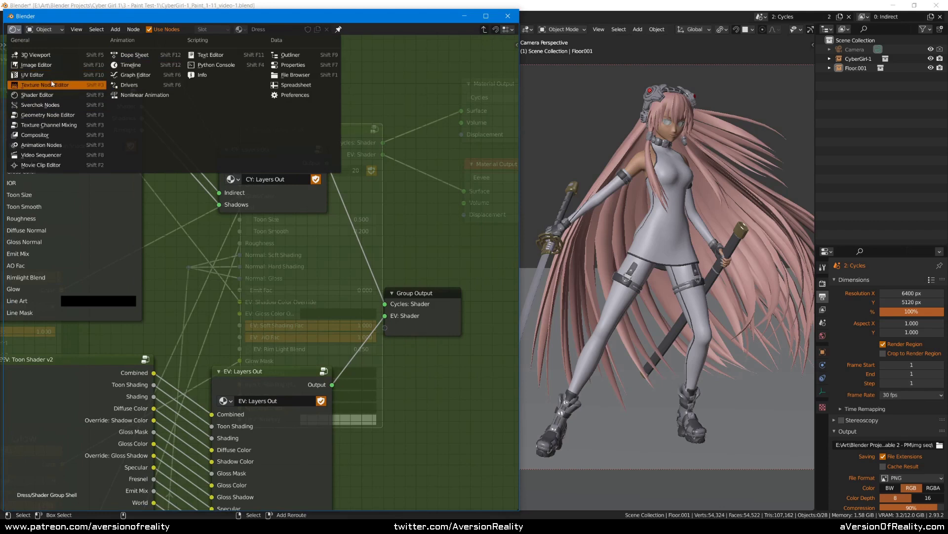
click(196, 55)
Show the SyncSceneResolution.py script in the Text Editor and close the separate window
click(228, 29)
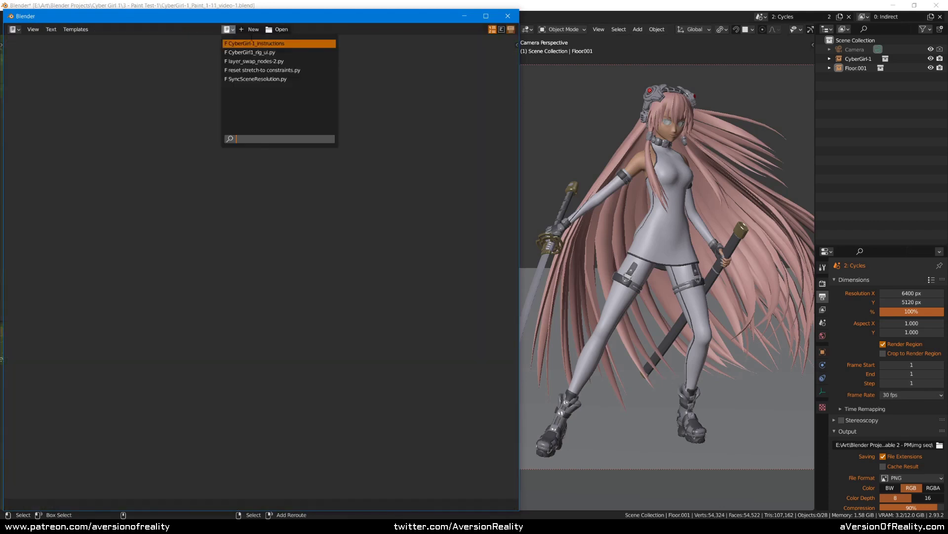
key(Down)
key(Down)
key(Down)
key(Down)
key(Return)
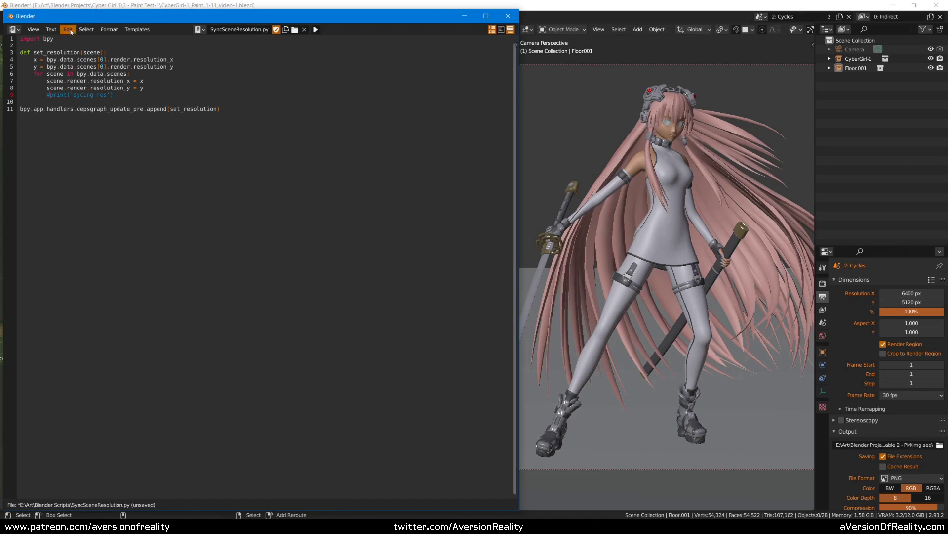
click(55, 30)
click(509, 19)
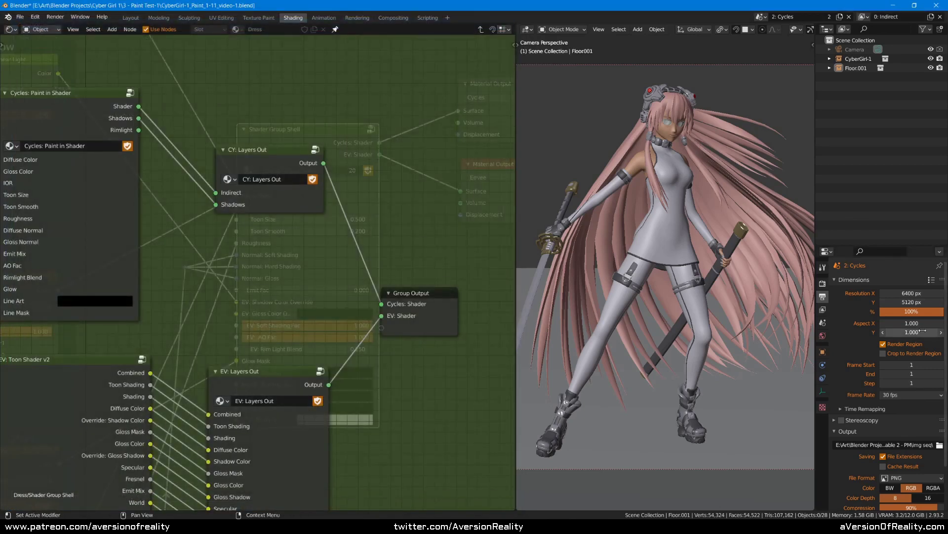
Try to set the Cycles scene's Resolution X to 2500 px, and preview the viewport in Rendered shading
click(913, 293)
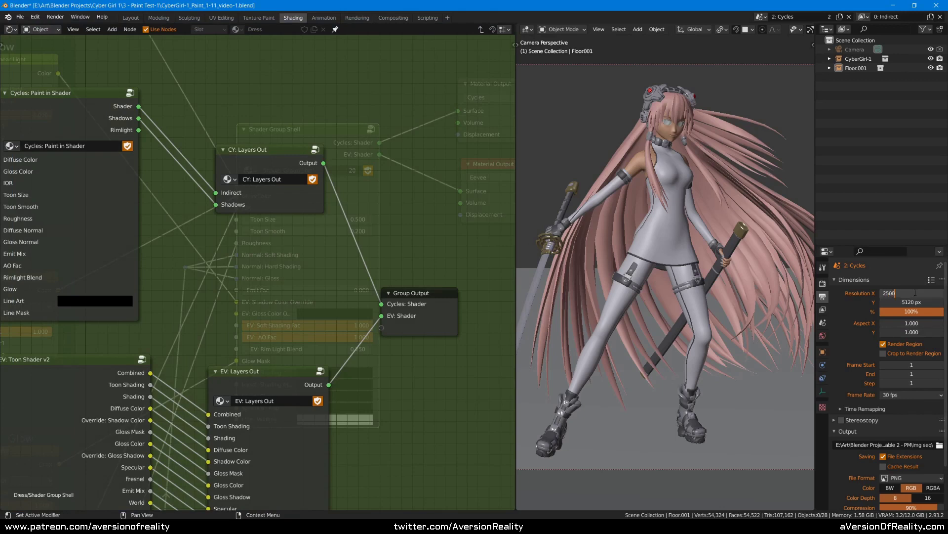
key(Return)
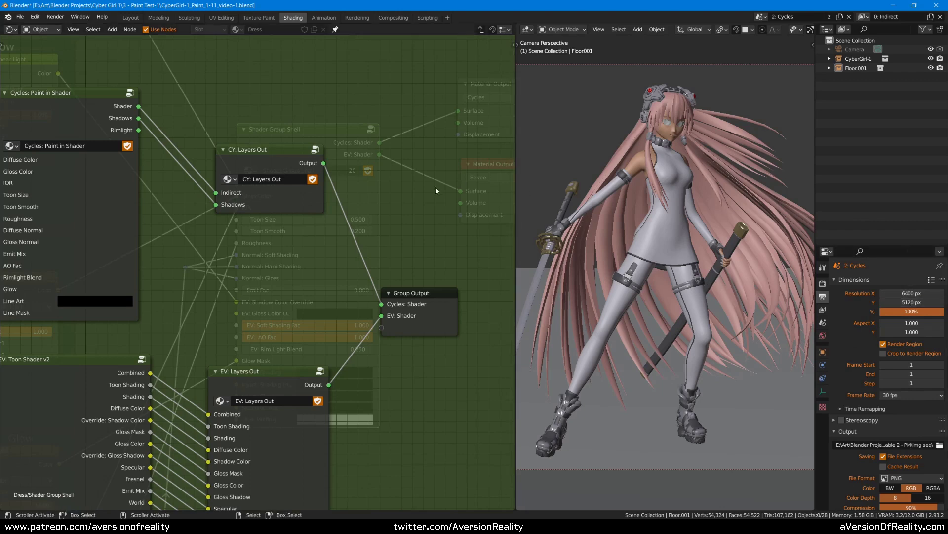
key(z)
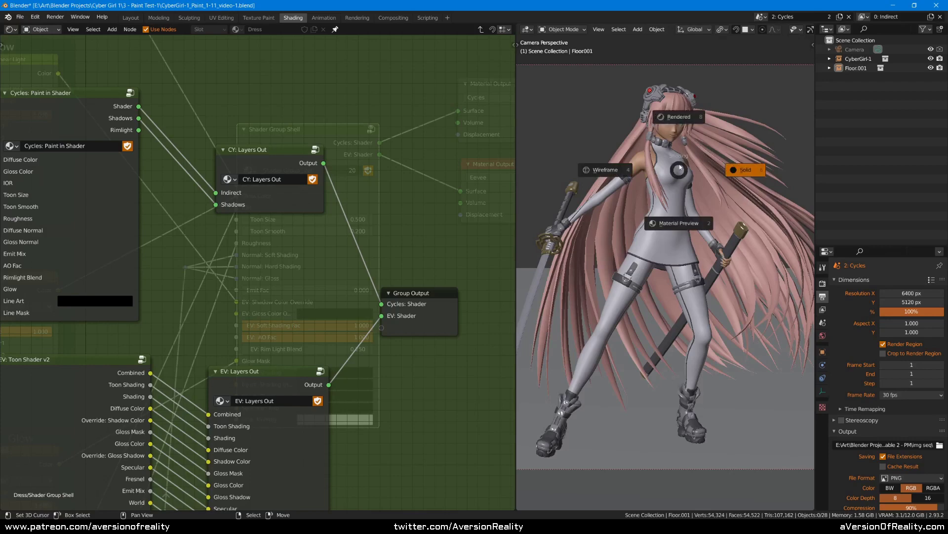
click(680, 117)
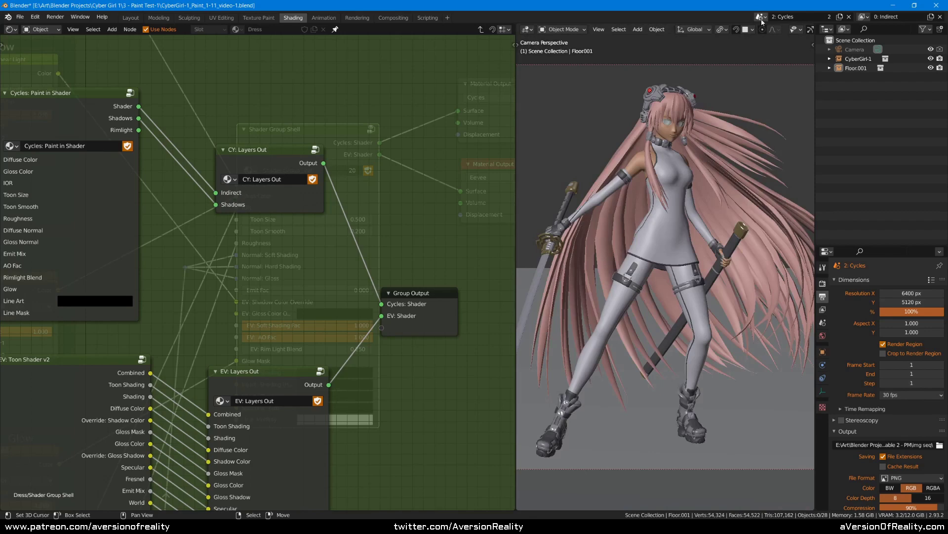
Switch the scene back to 1: Eevee, select Key Light, and unpin the node editor to show the light's full node tree
click(761, 20)
click(763, 43)
click(860, 143)
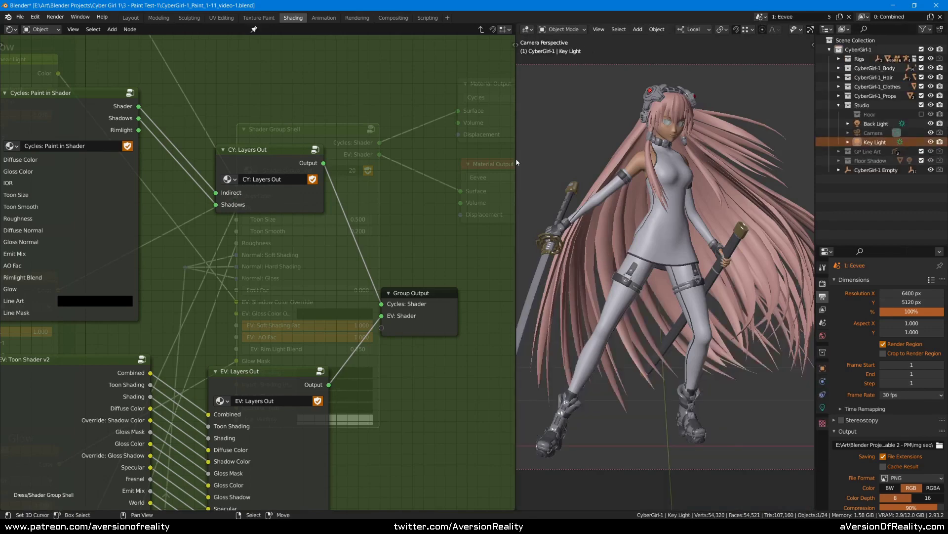
click(254, 30)
key(Home)
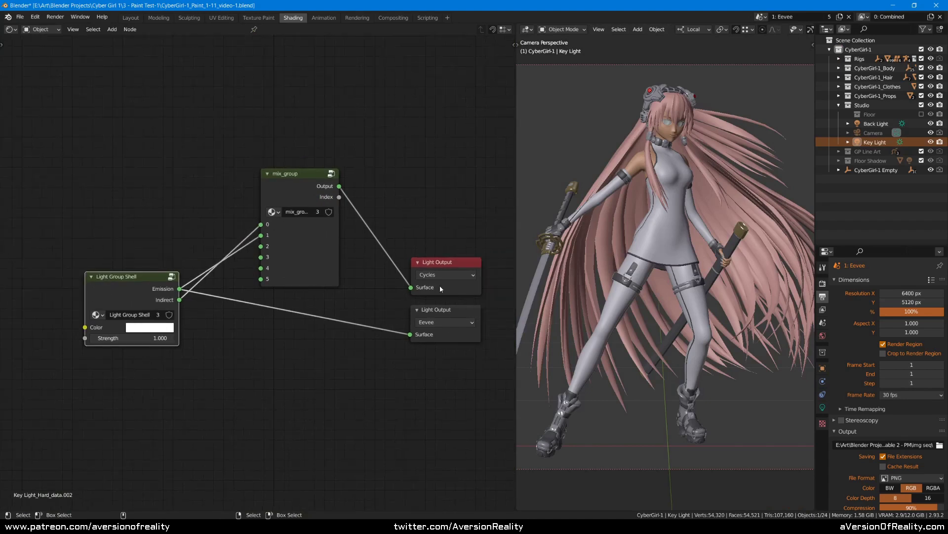
Move the Cycles and Eevee Light Output nodes farther apart and make the Cycles one active
drag(446, 265, 438, 223)
drag(433, 311, 432, 321)
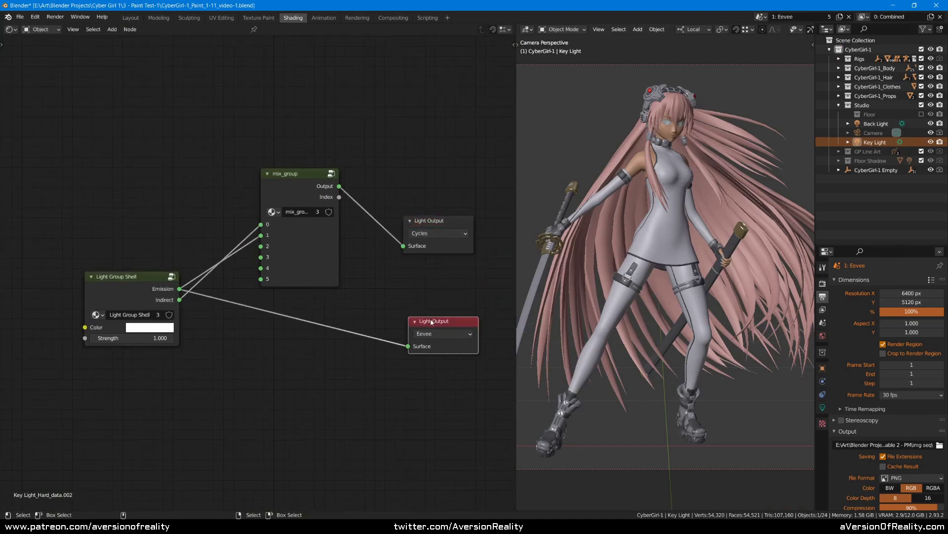
click(449, 225)
Open the Light Group Shell group and examine how Ray Depth through Greater Than drives the Mix Shader of the two Emission nodes
click(155, 270)
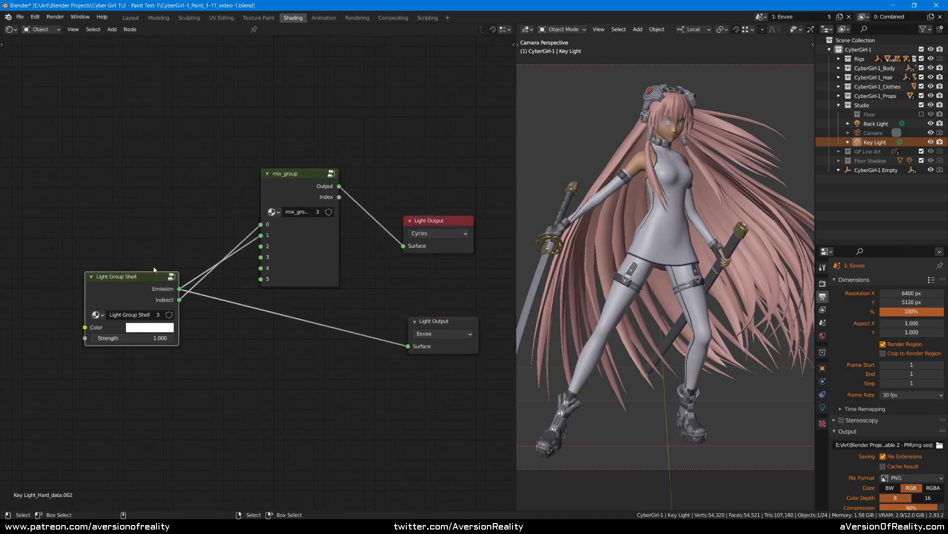
key(Tab)
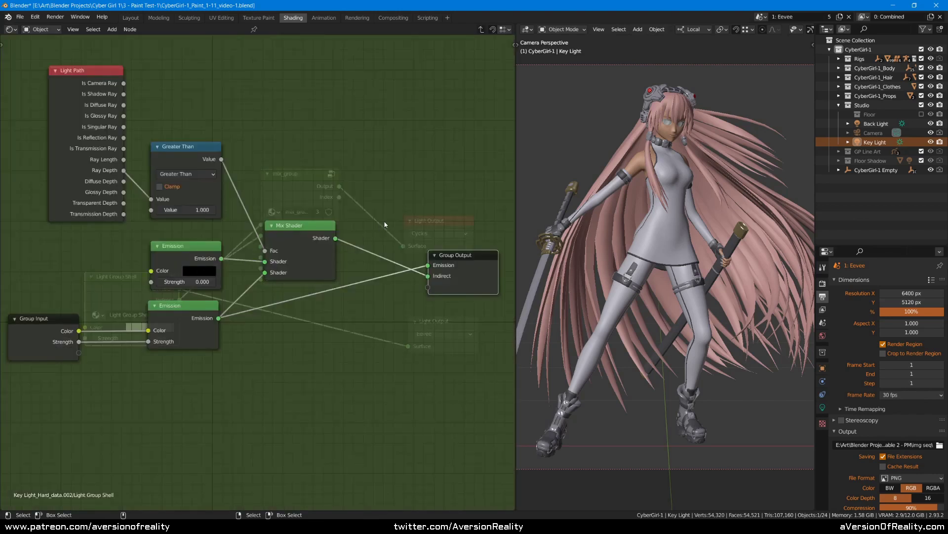
click(301, 247)
middle_drag(301, 246, 329, 268)
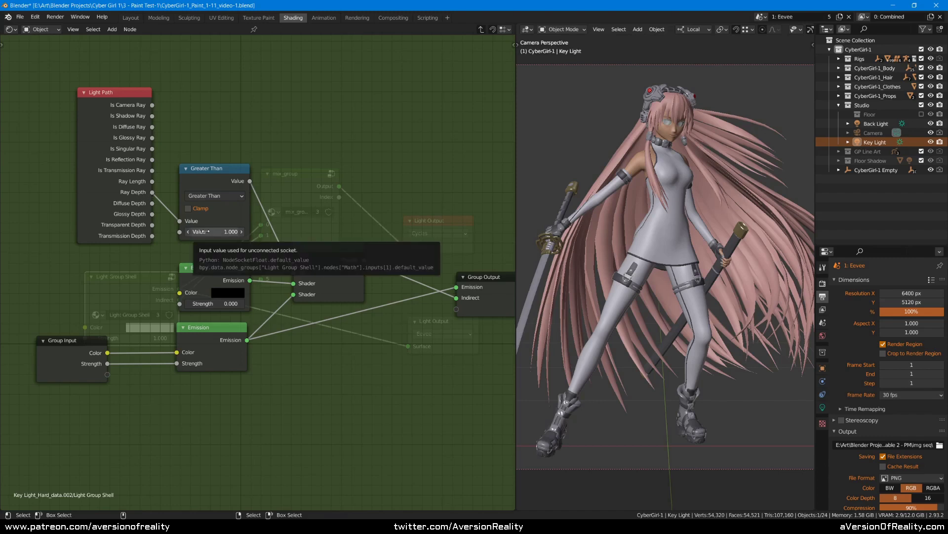
Trace the Emission and Indirect links to the Group Output node, and exit the Light Group Shell group
middle_drag(413, 186, 379, 208)
click(440, 301)
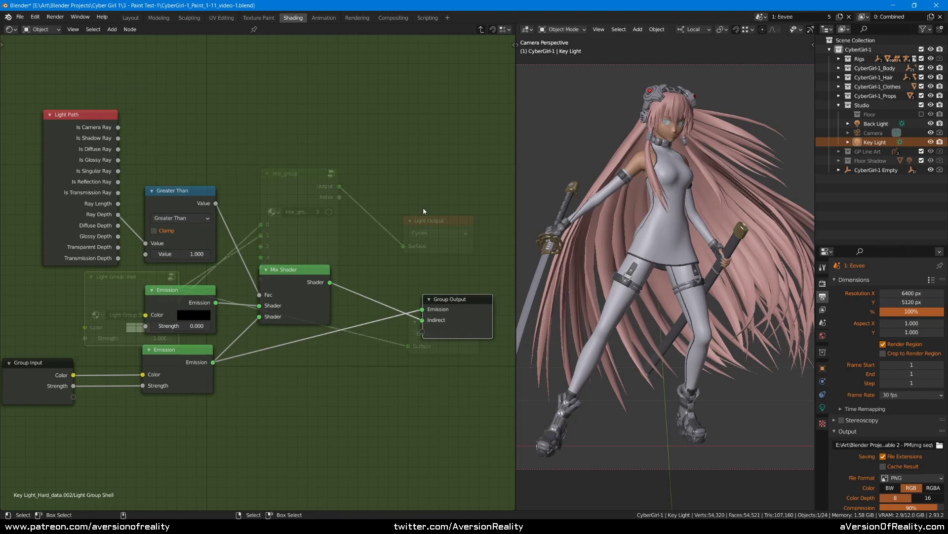
key(Tab)
click(447, 138)
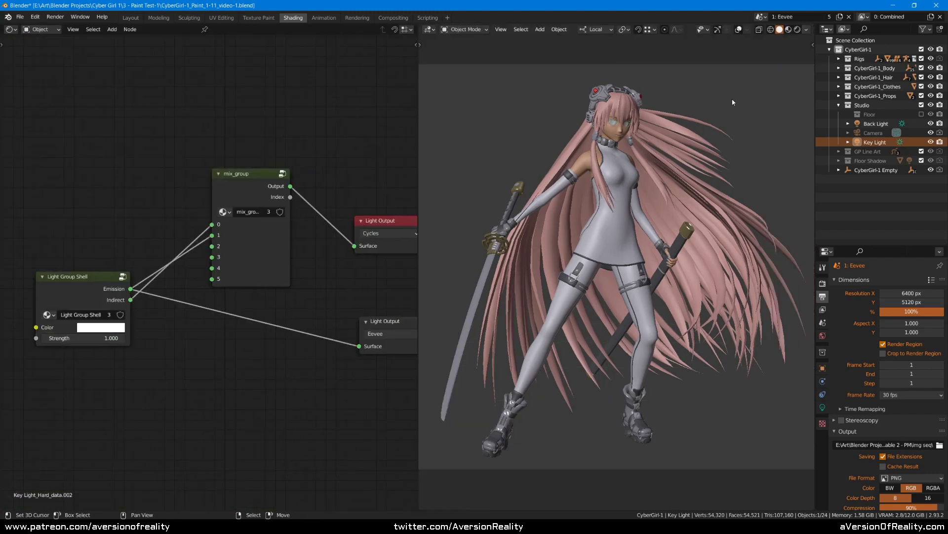
Switch to the 2: Cycles scene and its 1: Shadows view layer, and preview it in Rendered shading
click(762, 17)
click(840, 31)
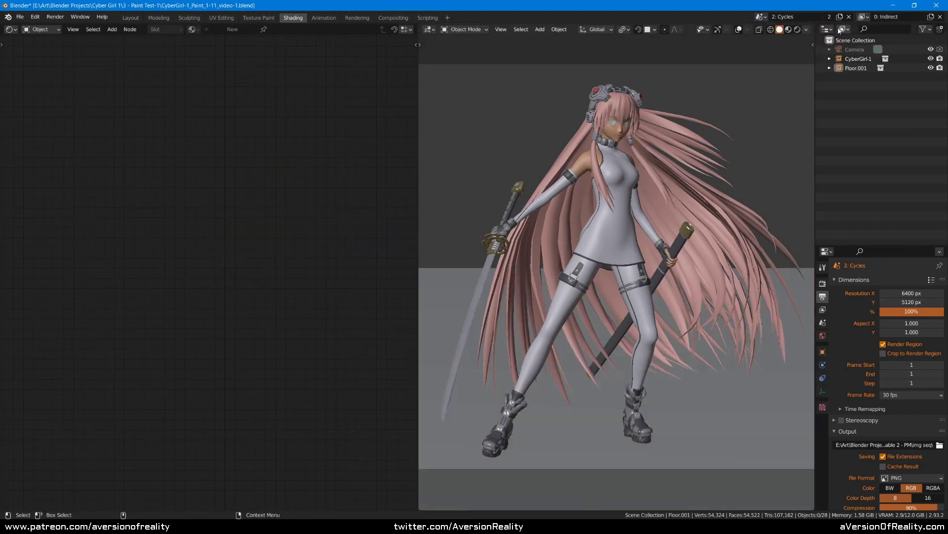
click(863, 16)
click(800, 43)
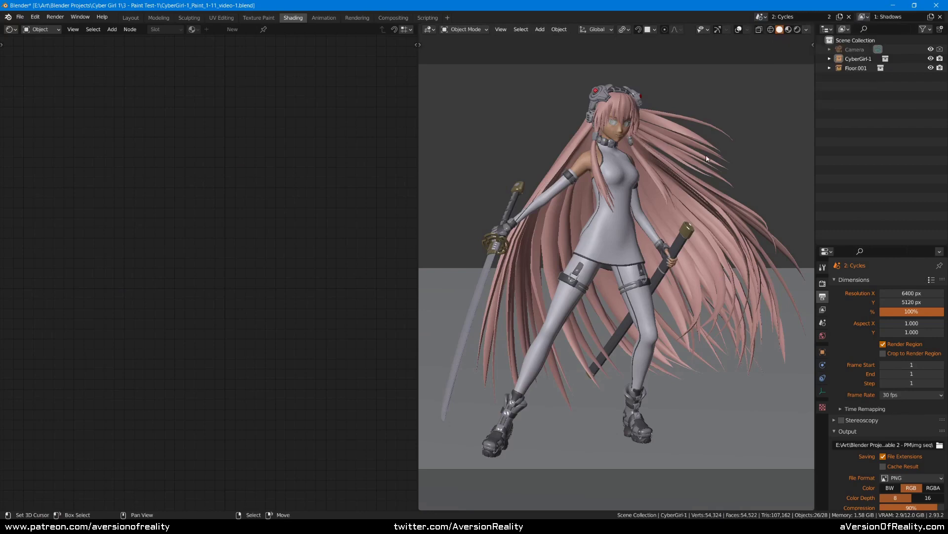
key(z)
click(688, 136)
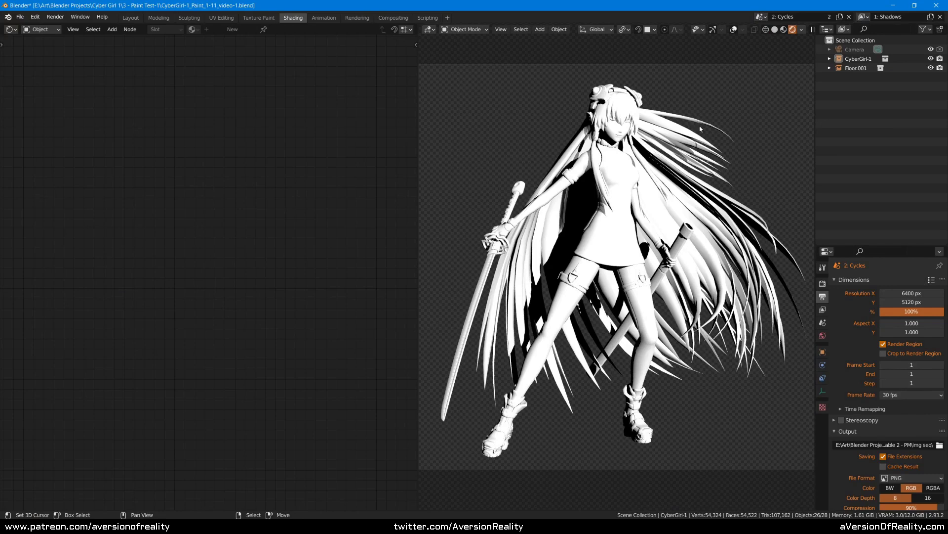
Select the Dress in the 1: Eevee scene, and inspect the 0: Combined Render Layers node in the Compositing workspace
click(624, 229)
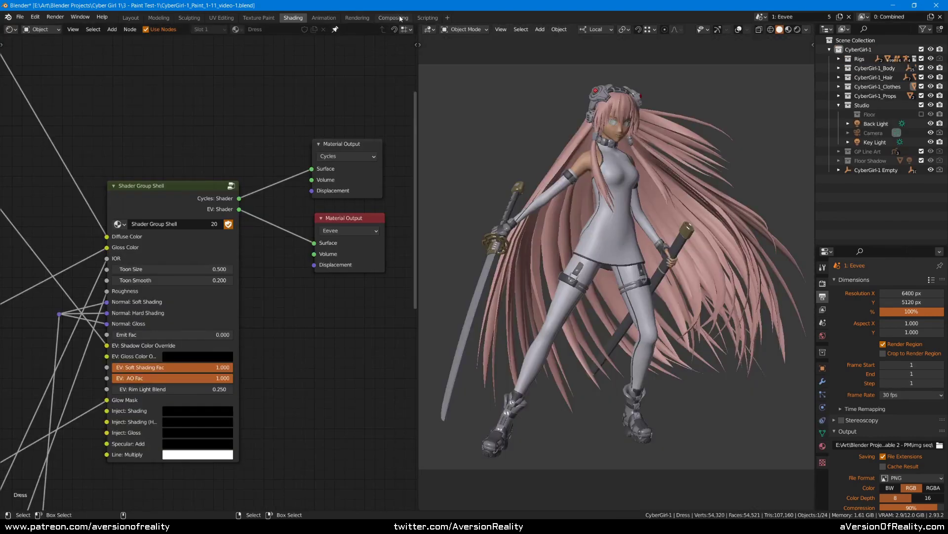
click(400, 19)
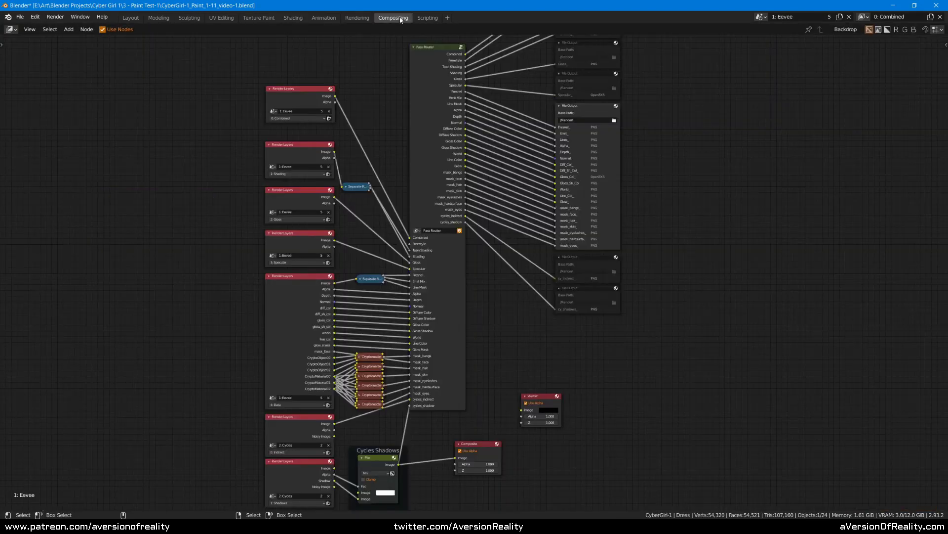
scroll(677, 267, up, 5)
scroll(576, 218, up, 1)
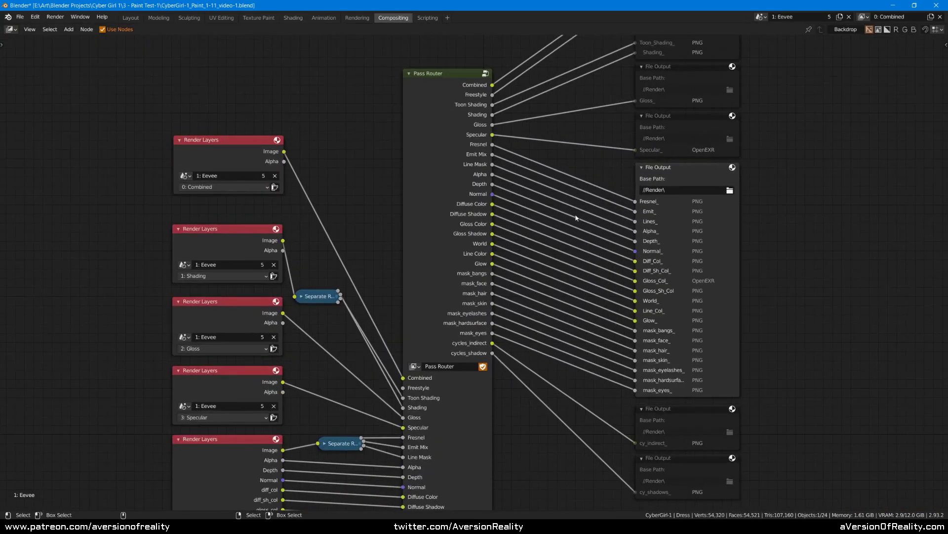
middle_drag(357, 186, 436, 233)
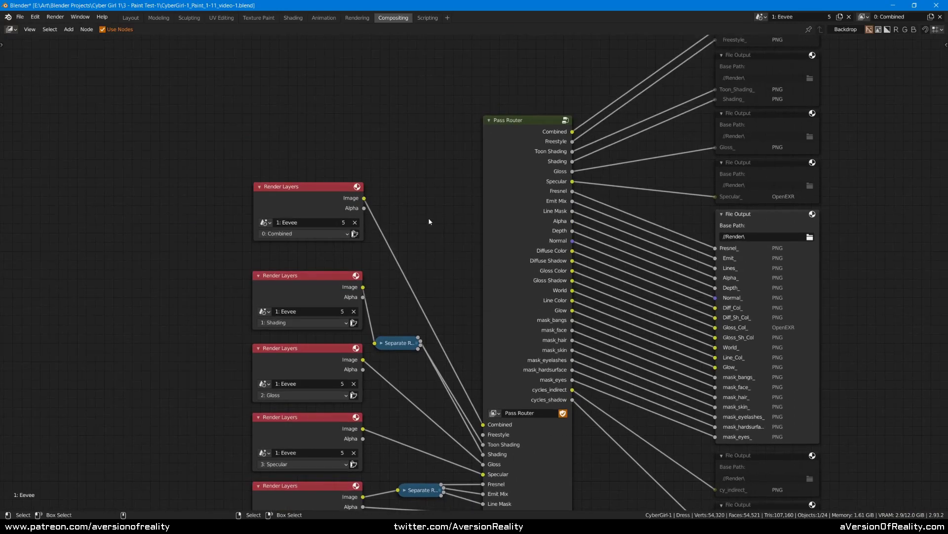
scroll(429, 222, up, 2)
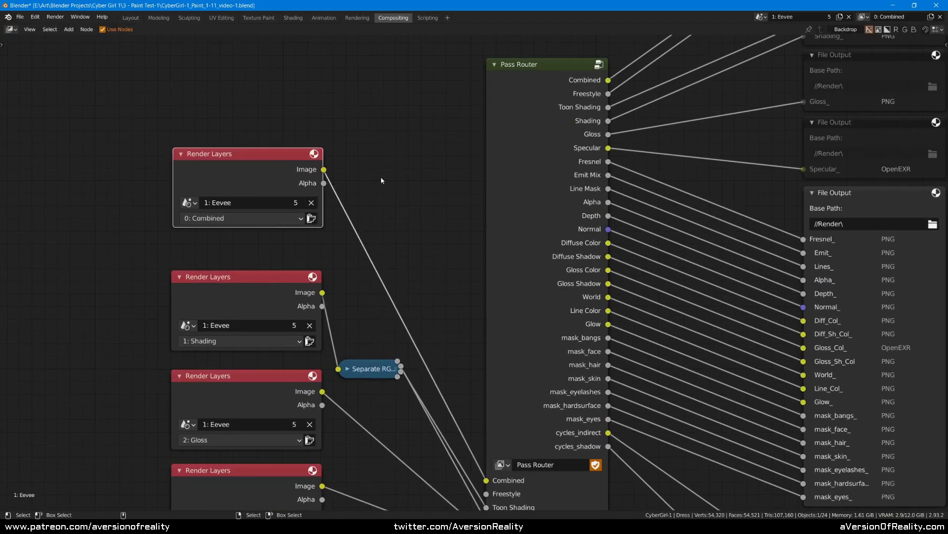
Examine the remaining Render Layers nodes from Eevee Shading through Data to Cycles Indirect and Shadows, including the Cycles Shadows Mix node
shift+scroll(382, 180, down, 4)
shift+scroll(212, 273, down, 8)
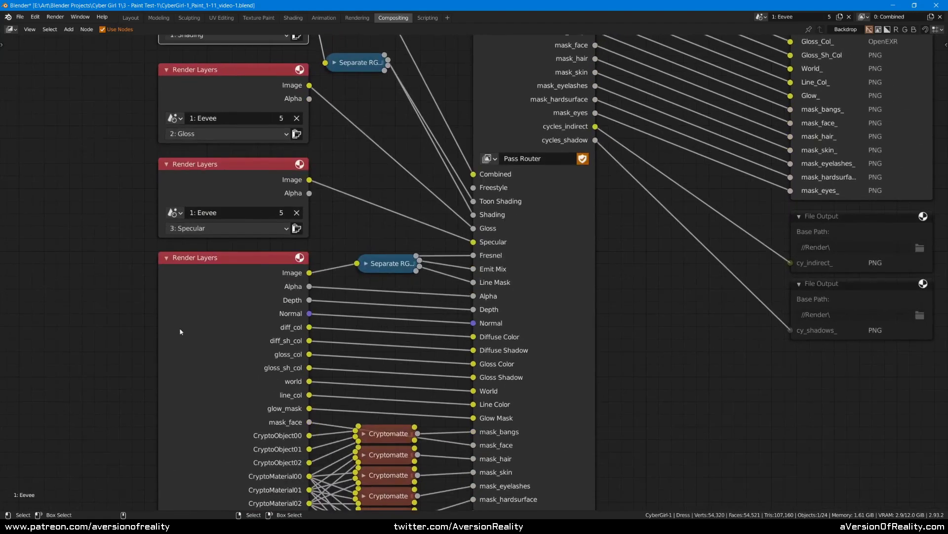
shift+scroll(163, 276, down, 6)
shift+scroll(132, 233, down, 7)
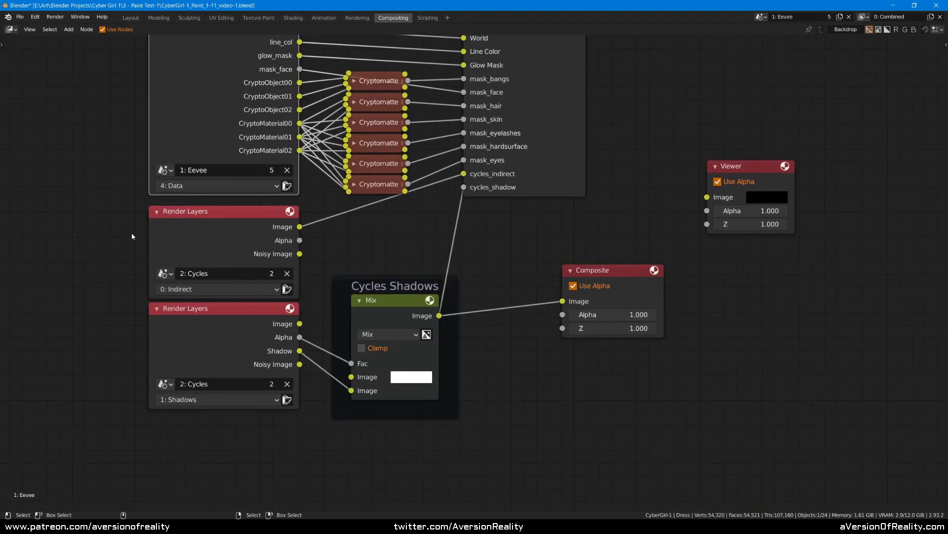
scroll(122, 276, down, 4)
middle_drag(467, 159, 458, 250)
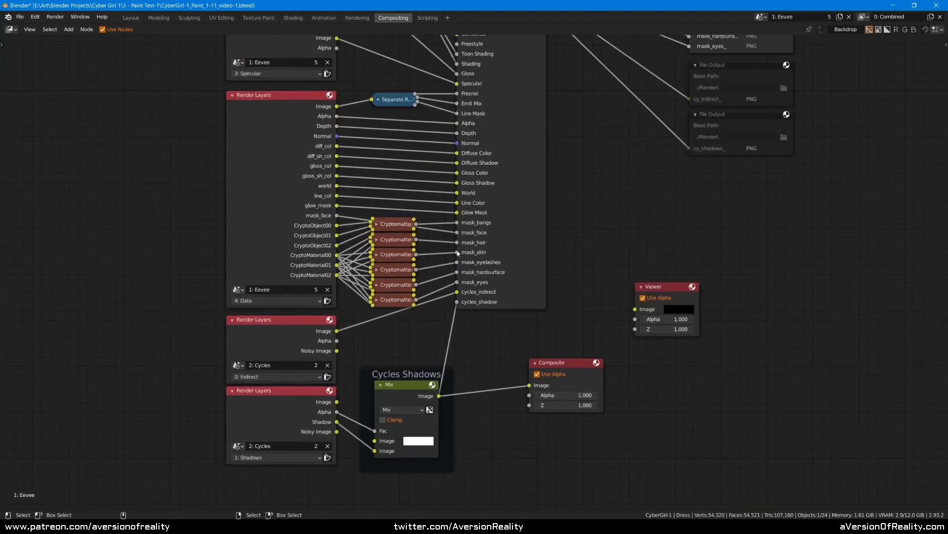
Select the Pass Router group and examine how the render layer passes feed its inputs and outputs
middle_drag(557, 205, 522, 354)
click(497, 239)
middle_drag(521, 134, 522, 230)
scroll(552, 311, down, 3)
mouse_move(552, 311)
middle_down()
mouse_move(485, 161)
mouse_move(445, 301)
middle_up()
scroll(484, 179, up, 1)
Examine the File Output nodes fed by the Pass Router, from the Combined and Freestyle passes to cy_indirect and cy_shadows
middle_drag(665, 152, 657, 197)
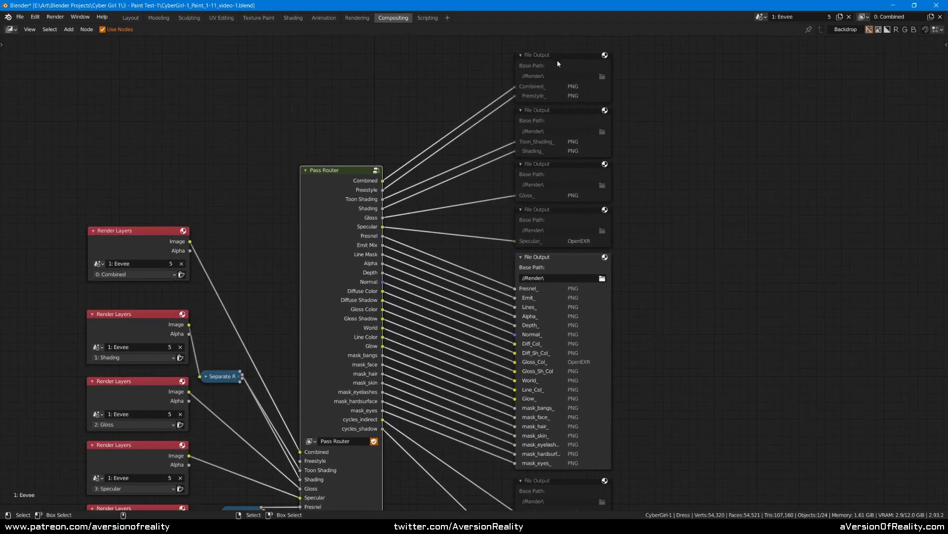
scroll(642, 239, down, 1)
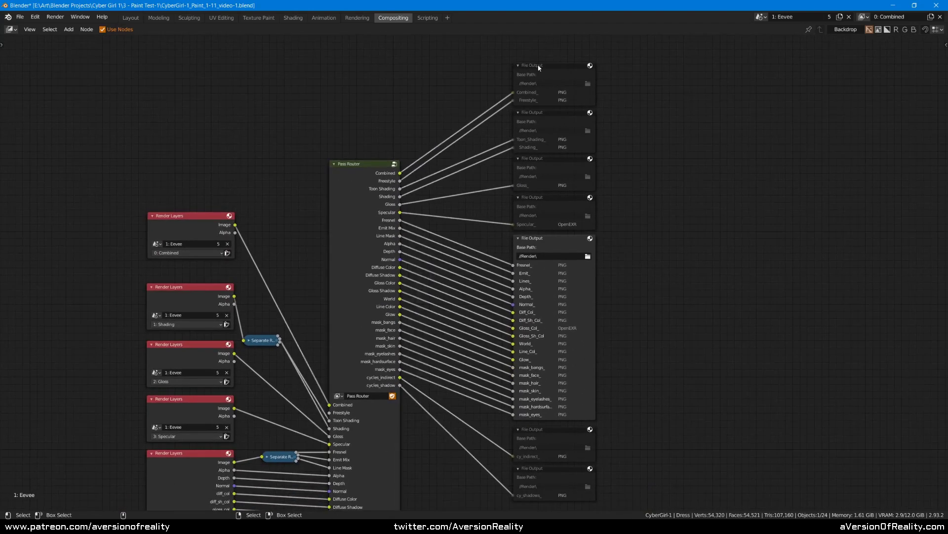
middle_drag(671, 235, 657, 184)
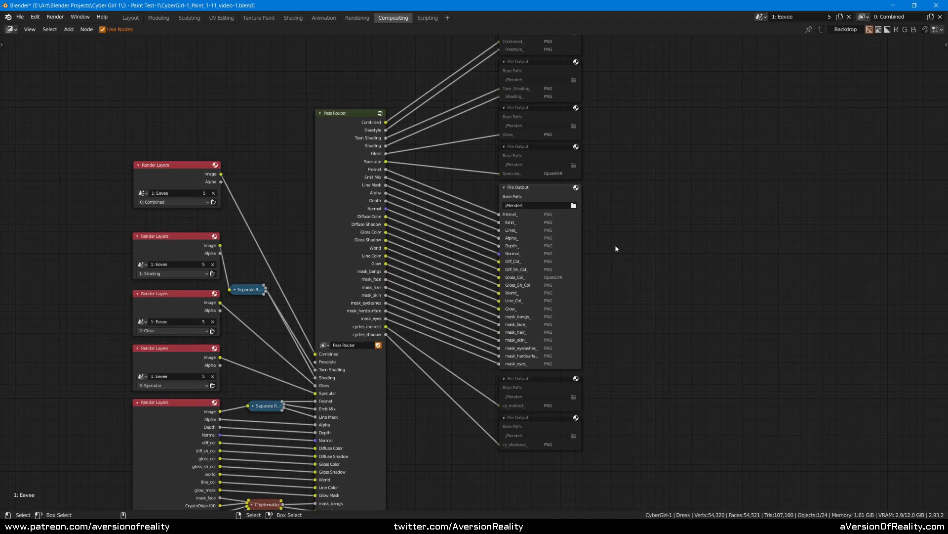
middle_drag(617, 219, 630, 243)
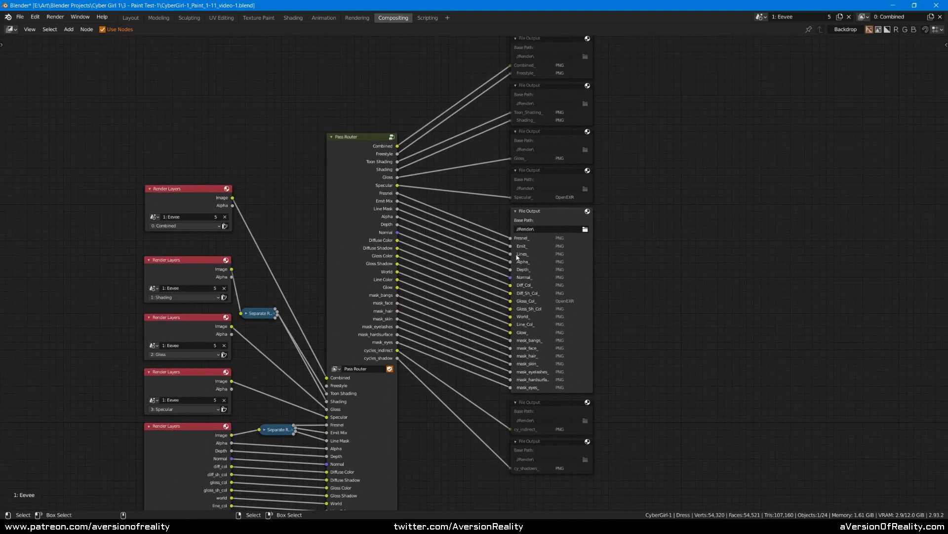
middle_drag(656, 184, 661, 198)
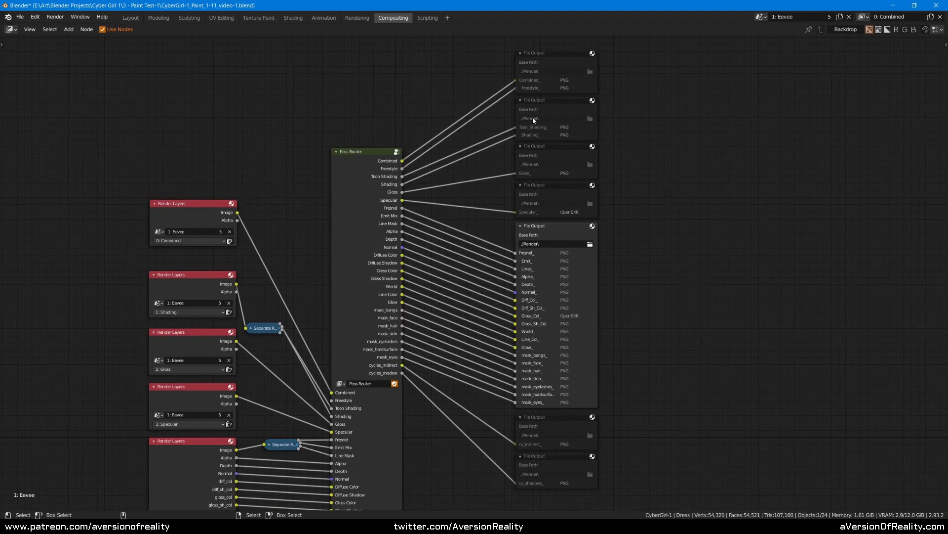
Switch to File Explorer at the Render folder, maximize the window and clear the file selection to show all the rendered passes
click(316, 526)
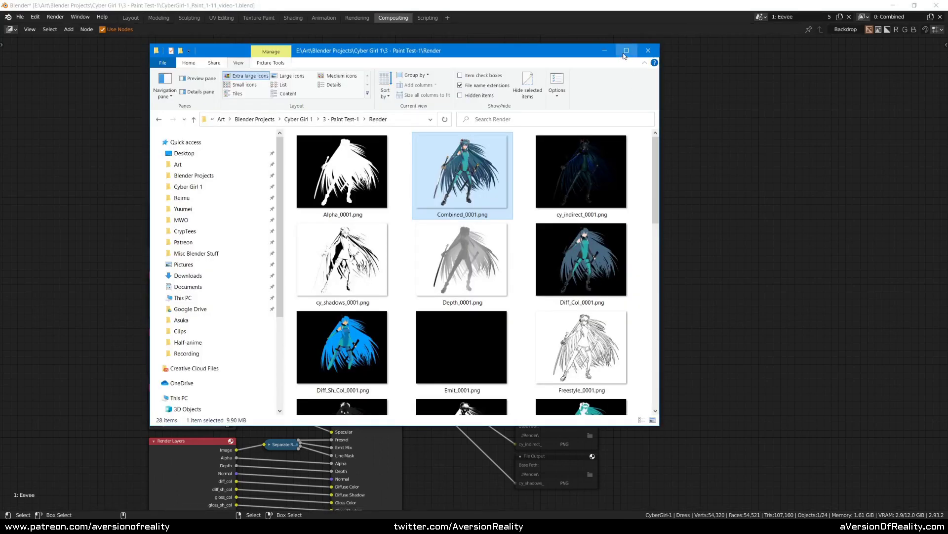
click(637, 46)
click(658, 462)
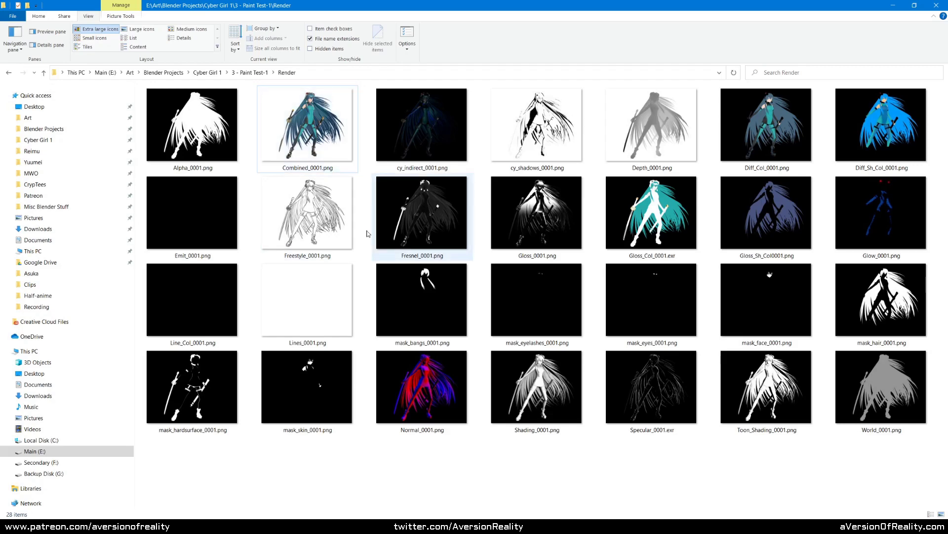
Open Alpha_0001.png in Windows Photo Viewer and view the Combined, cy_indirect, cy_shadows and Depth passes
double_click(224, 131)
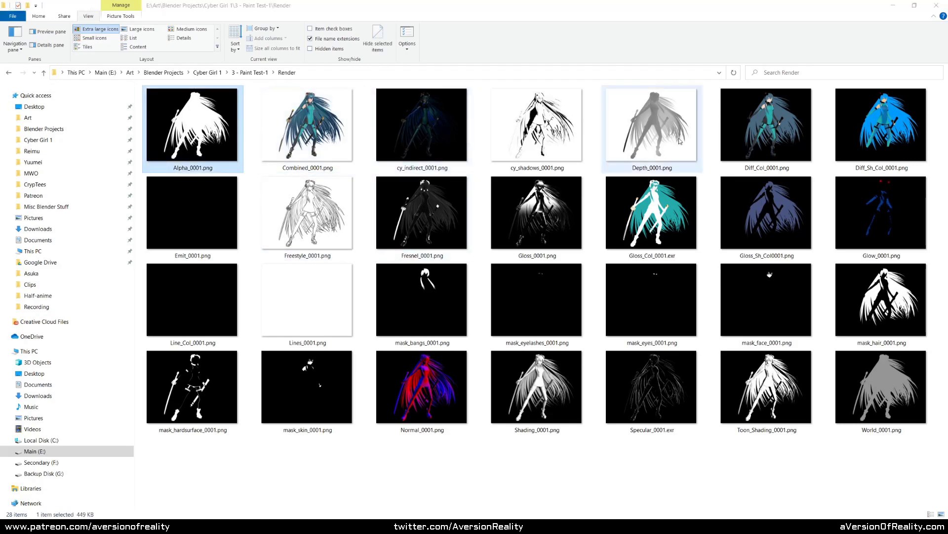
key(Right)
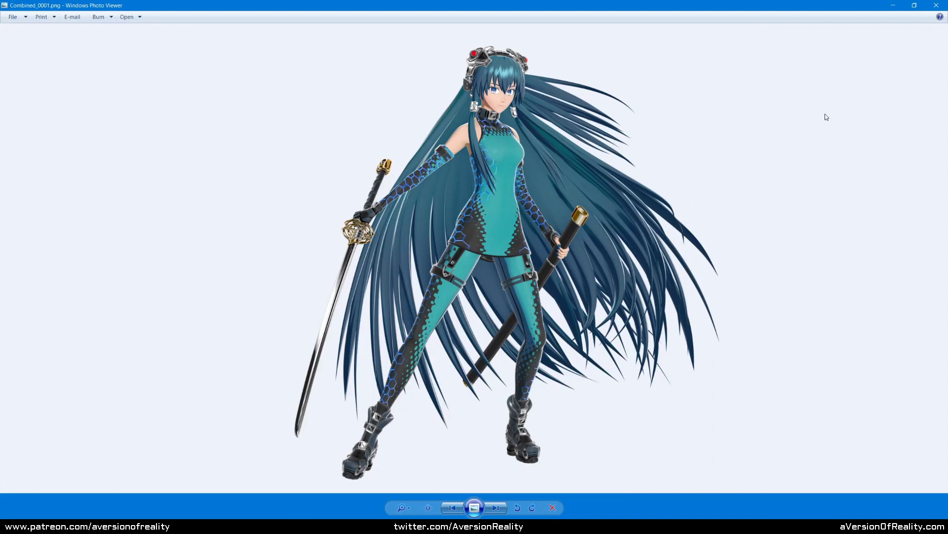
key(Right)
key(Right)
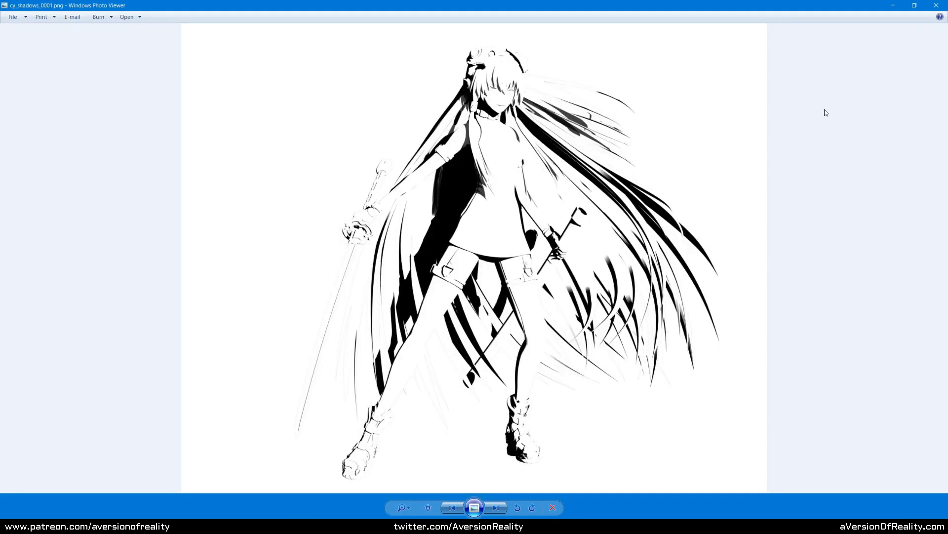
key(Right)
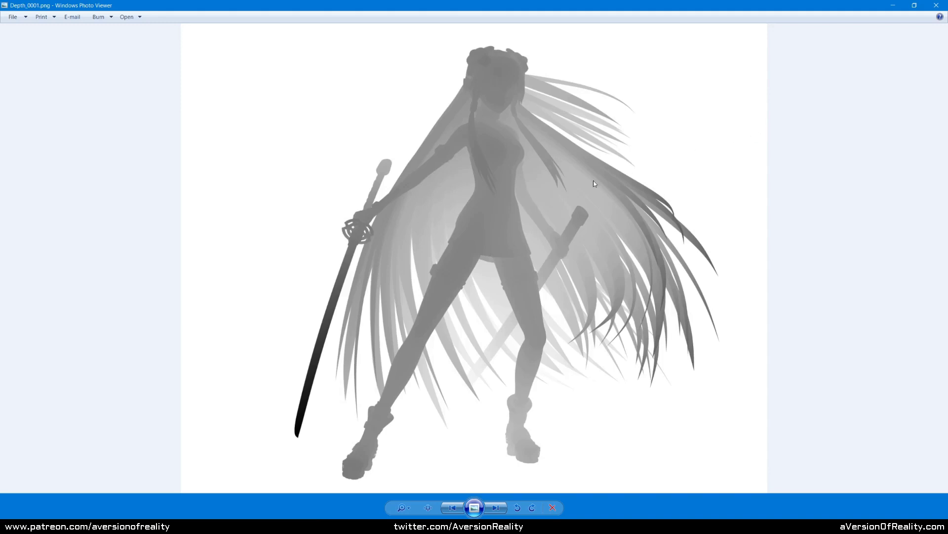
View the Diff_Col, Diff_Sh_Col, Emit, Freestyle and Fresnel pass images one after another
key(Right)
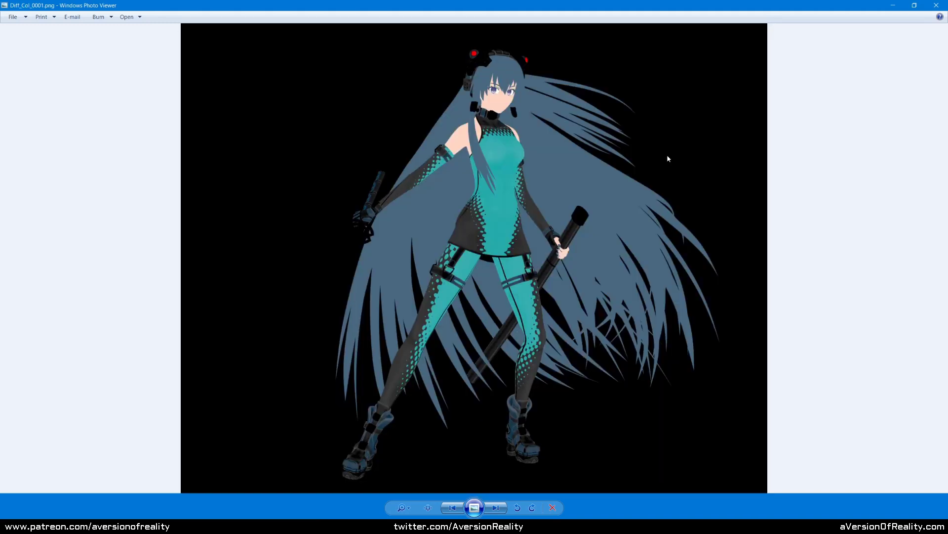
key(Right)
key(Right)
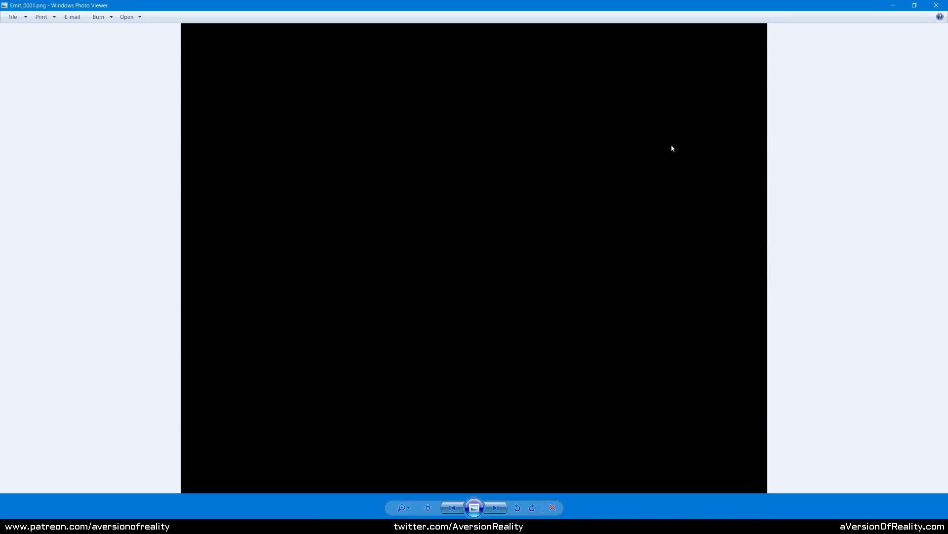
key(Right)
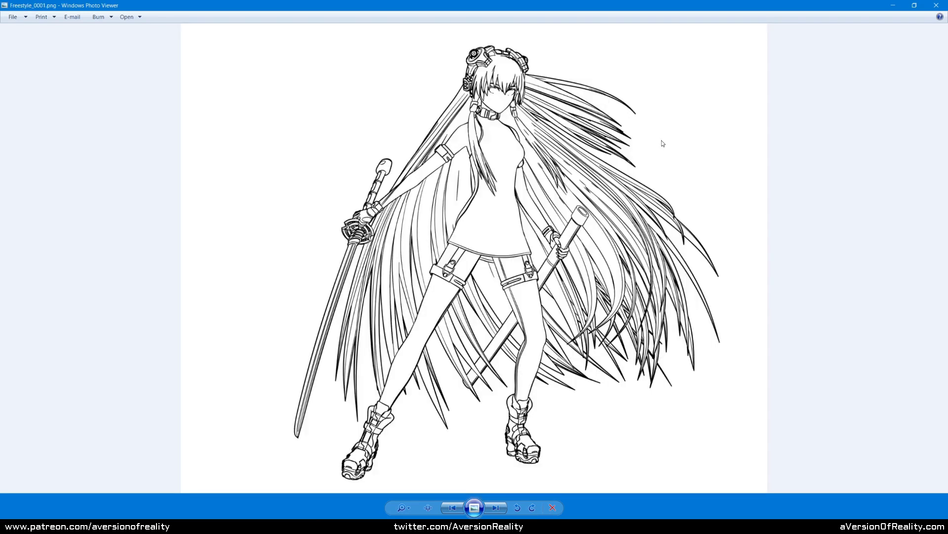
key(Right)
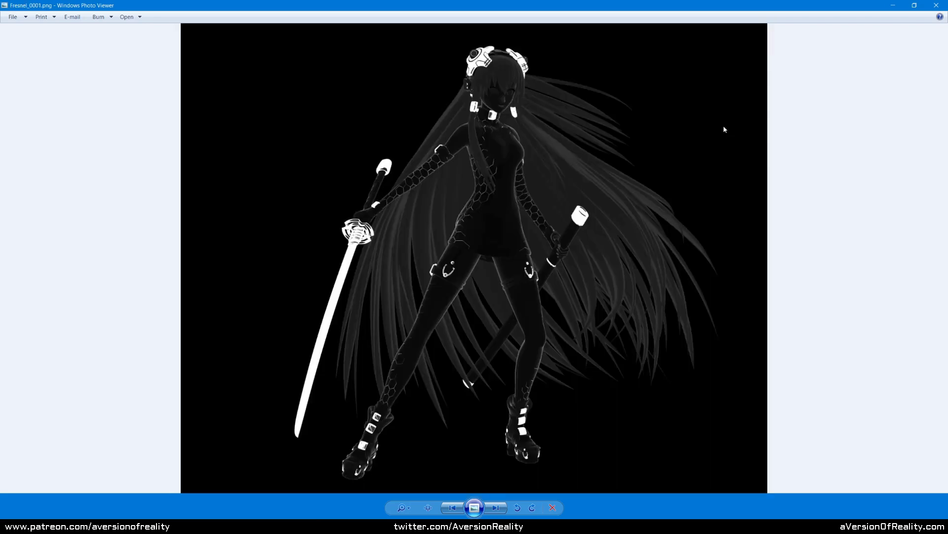
View the Gloss, Gloss_Col, Gloss_Sh_Col and Glow pass images in turn
key(Right)
key(Right)
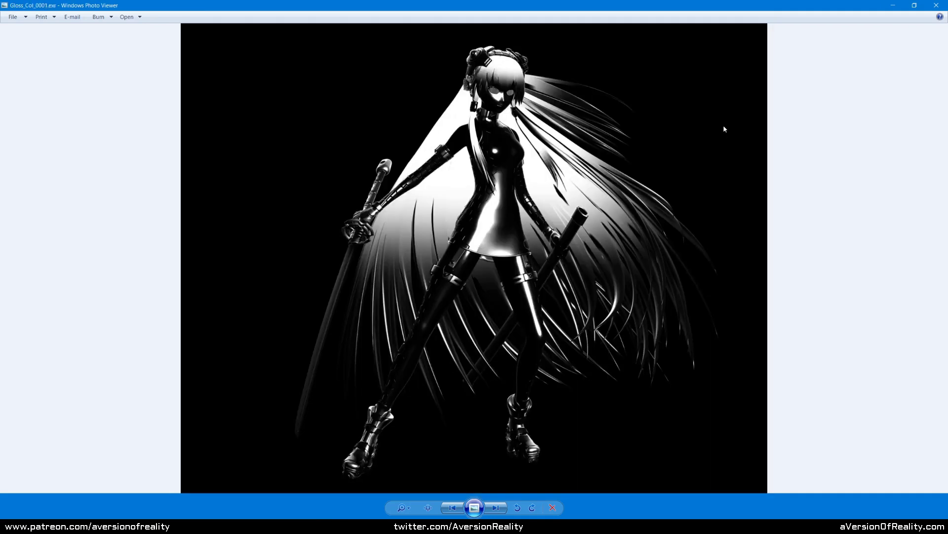
key(Right)
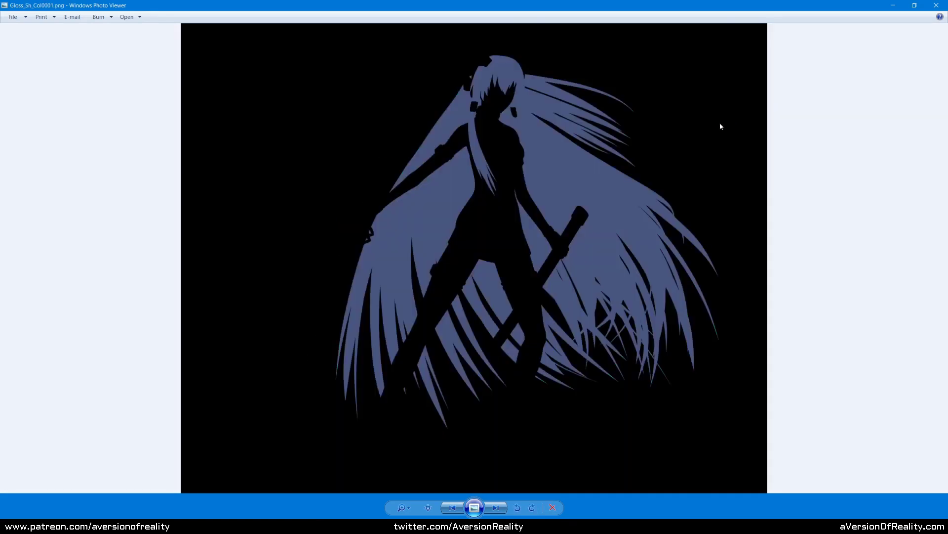
key(Right)
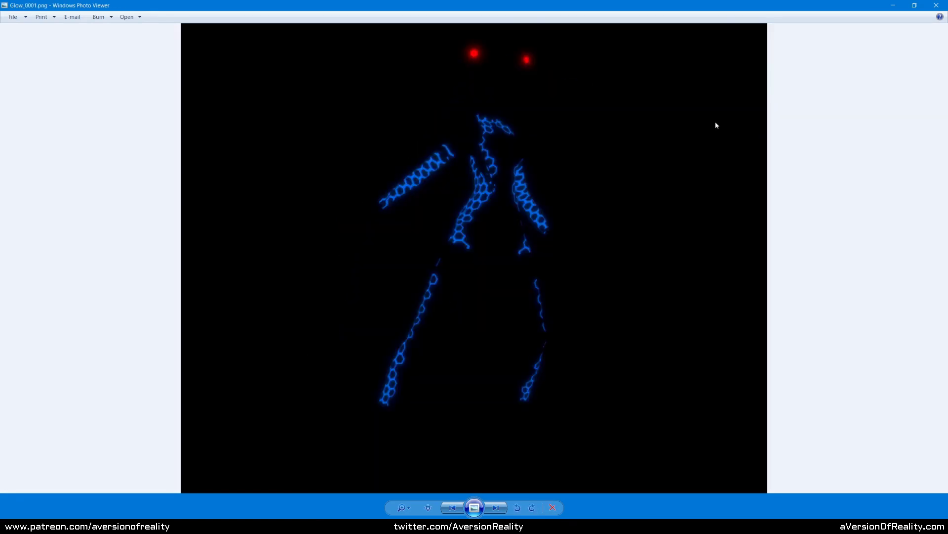
View the Line_Col and Lines passes, followed by the mask_bangs and mask_eyelashes images
key(Right)
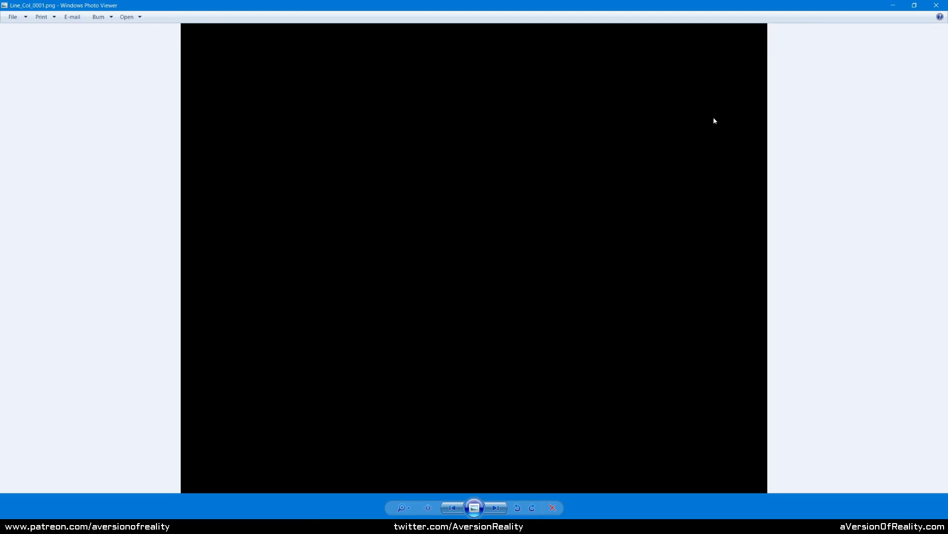
key(Right)
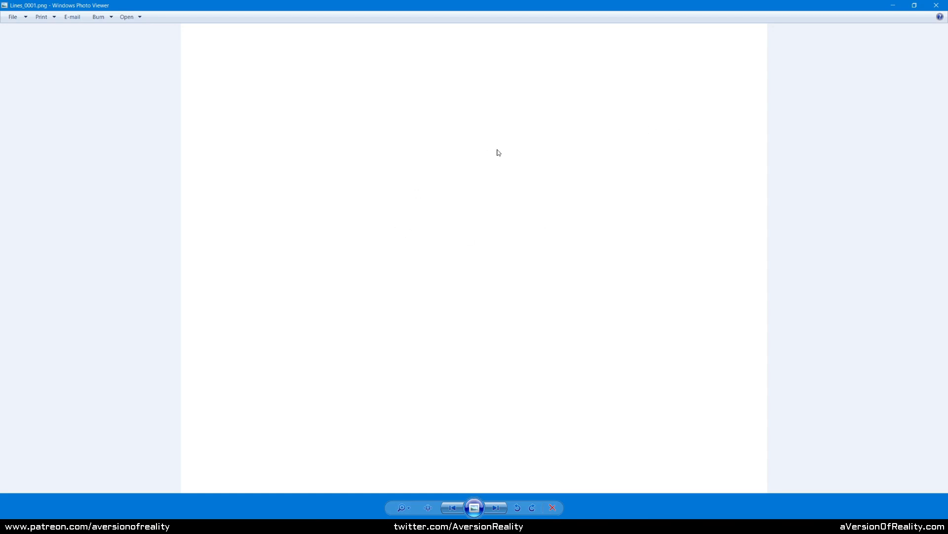
key(Right)
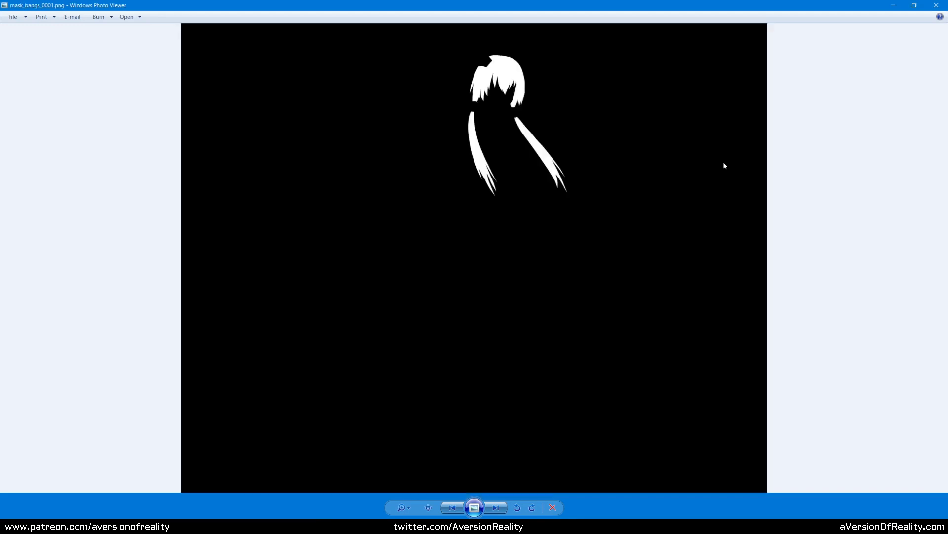
key(Right)
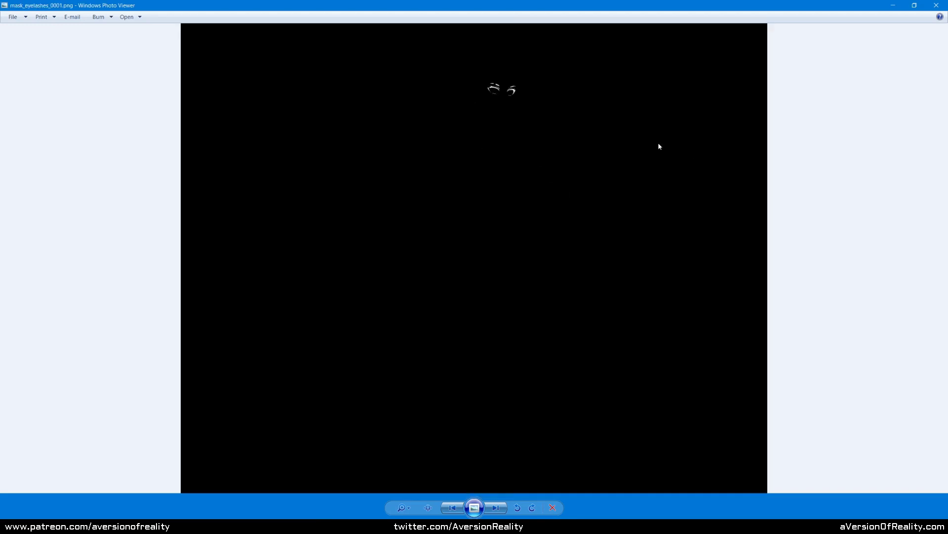
View the mask_eyes, mask_face, mask_hair, mask_hardsurface and mask_skin images in turn
key(Right)
key(Right)
key(Right)
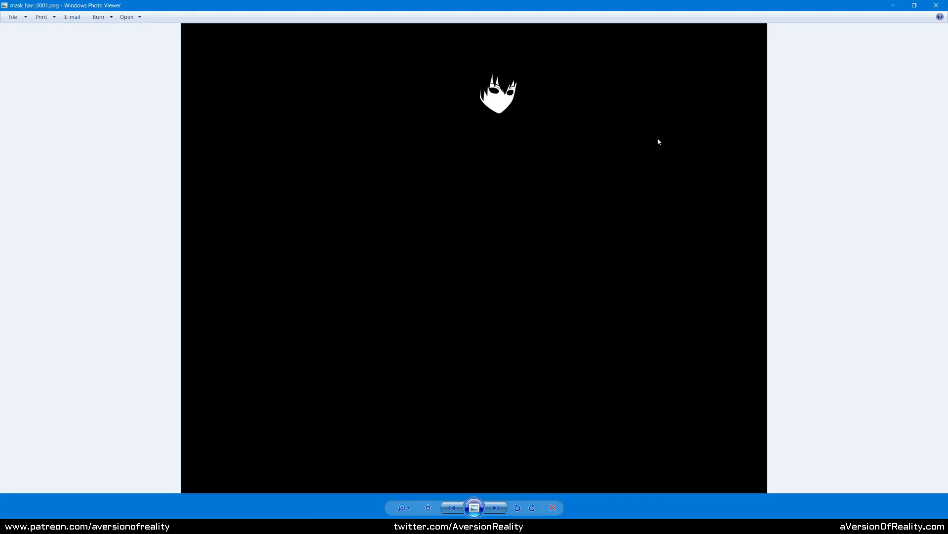
key(Right)
key(Right)
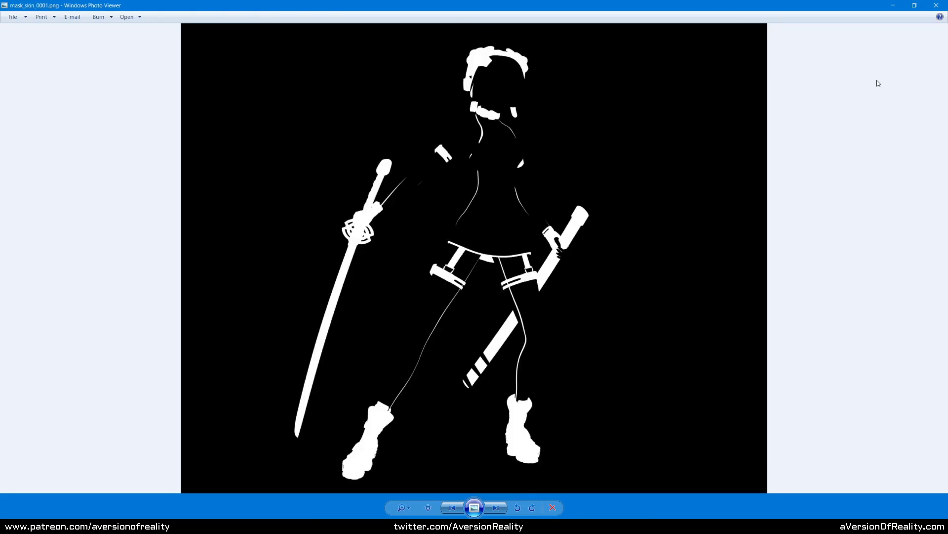
View the Normal, Shading, Specular, Toon_Shading and World passes, return to the Combined image and close the photo viewer
key(Right)
key(Right)
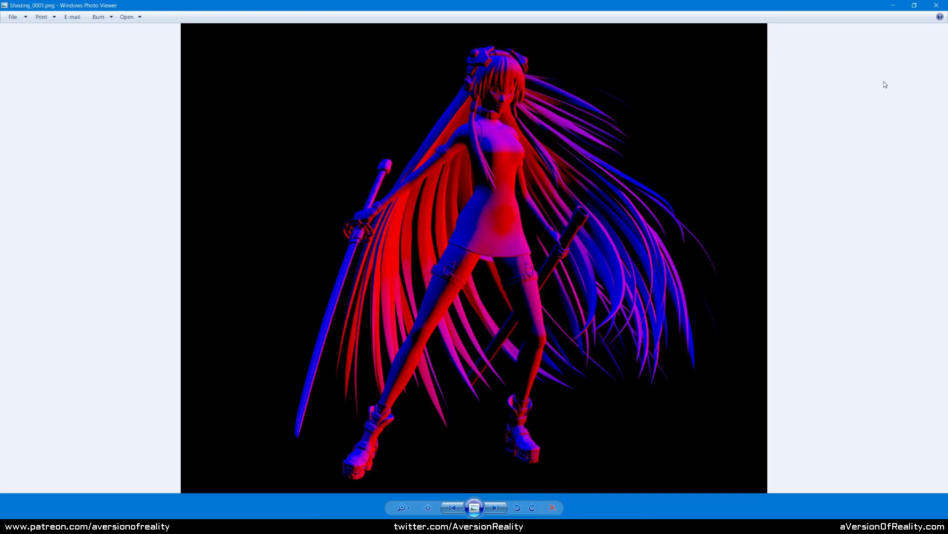
key(Right)
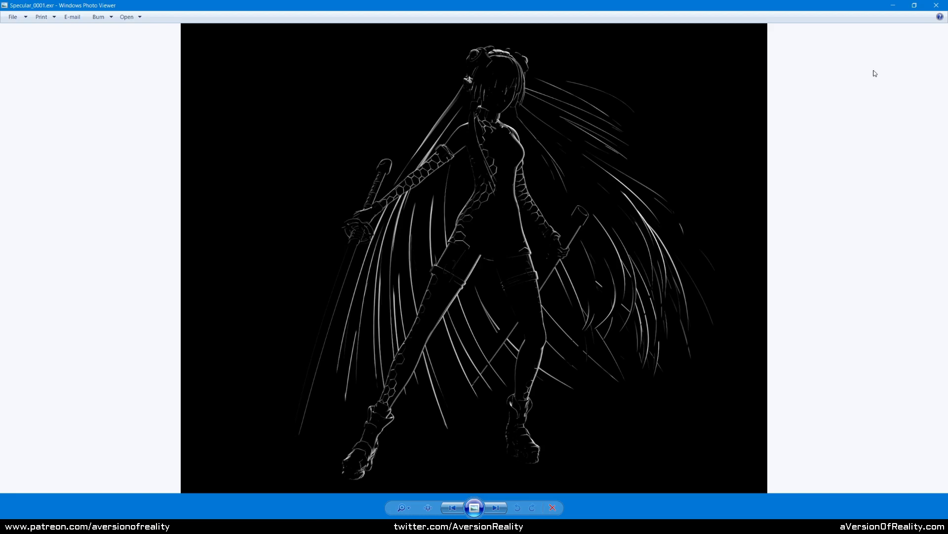
key(Right)
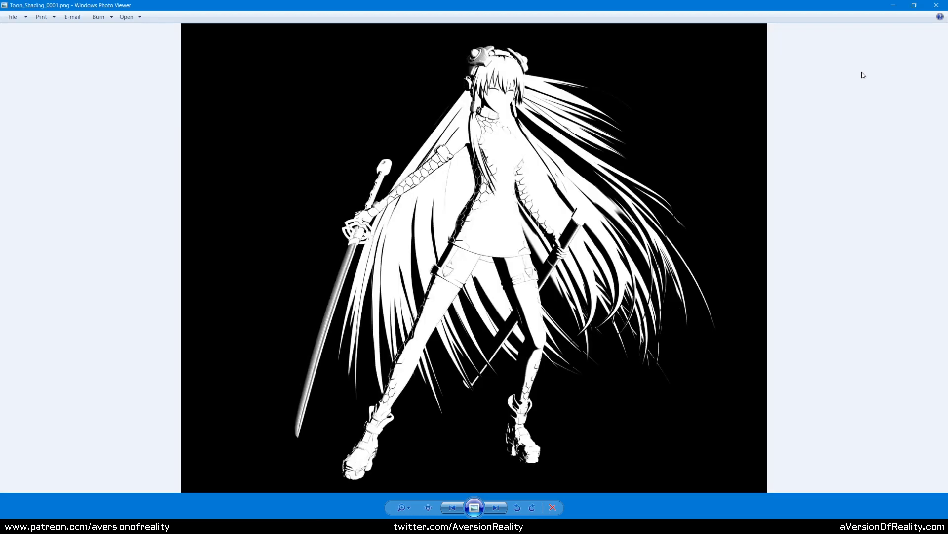
key(Right)
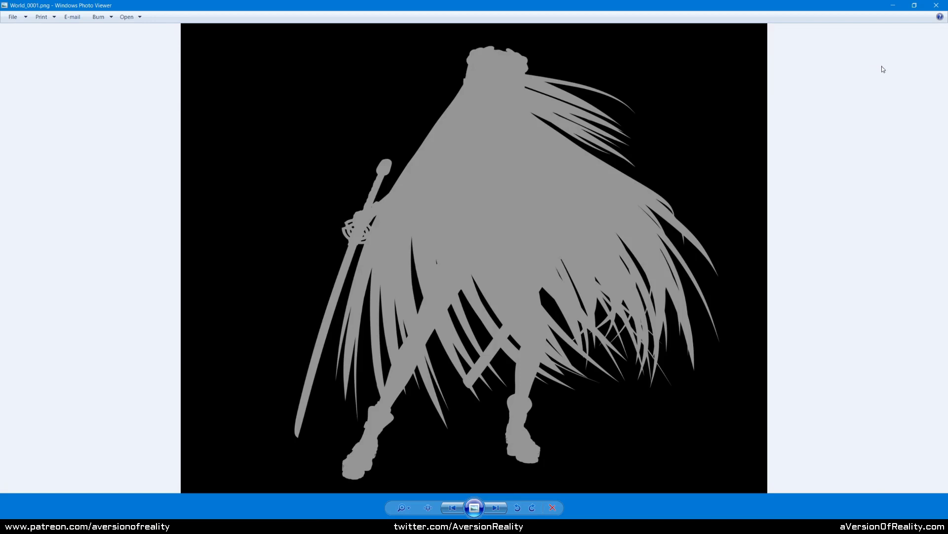
key(Right)
key(Right)
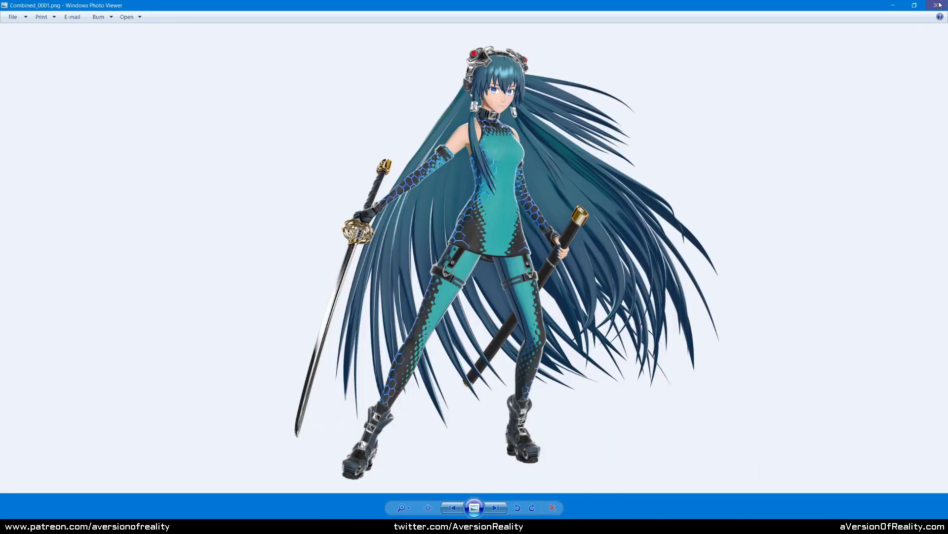
click(936, 5)
Examine the Shading, Gloss and Specular Render Layers nodes feeding Pass Router, including the Separate RGBA node behind Shading
scroll(538, 303, up, 2)
scroll(539, 305, up, 1)
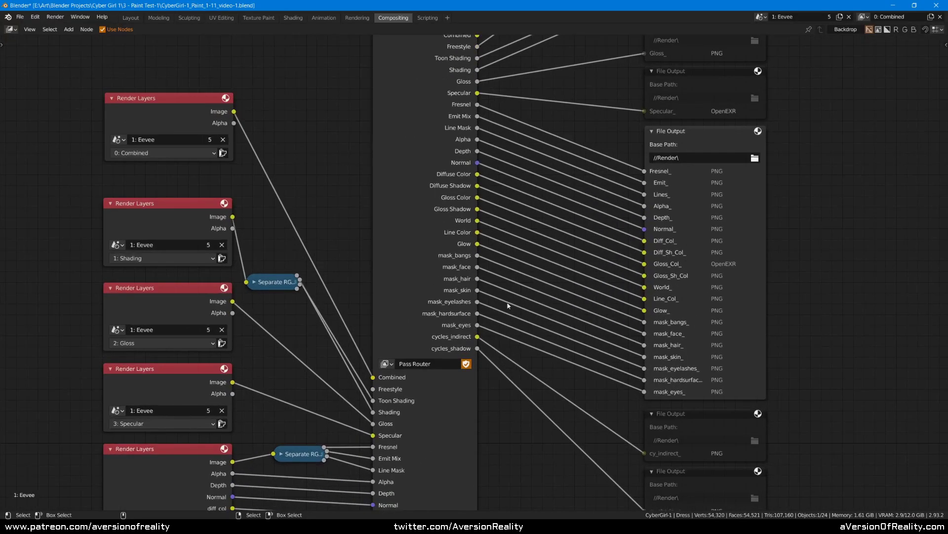
middle_drag(345, 324, 418, 251)
scroll(396, 274, up, 1)
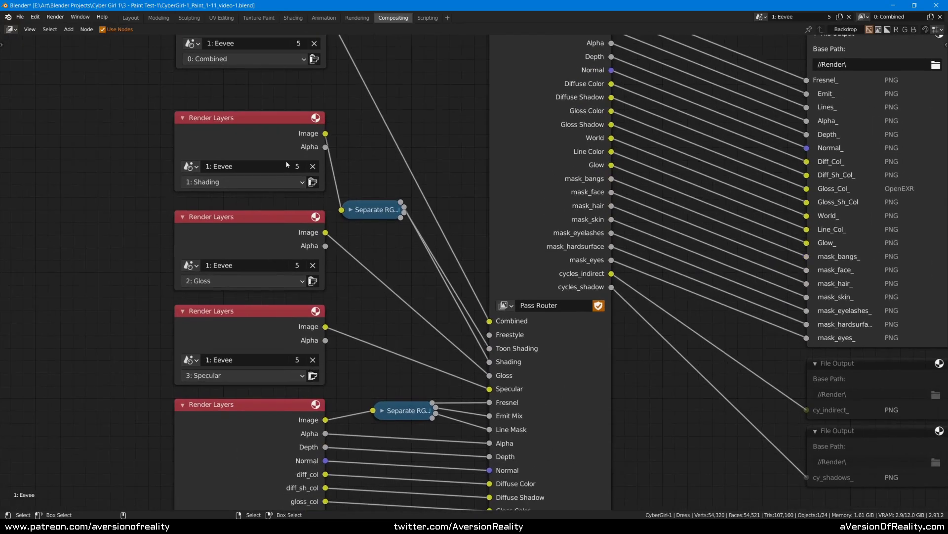
scroll(356, 225, up, 1)
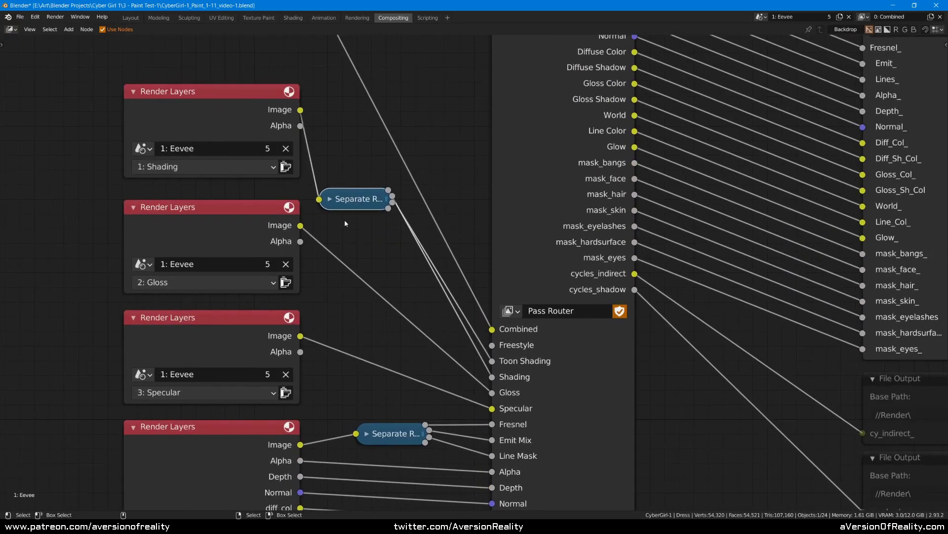
click(330, 200)
click(330, 200)
Examine the Data layer's Cryptomatte masks and the Cycles Indirect and Shadows layers, and select the Shadows Render Layers node
scroll(474, 365, down, 1)
middle_drag(442, 402, 469, 207)
middle_drag(445, 320, 458, 189)
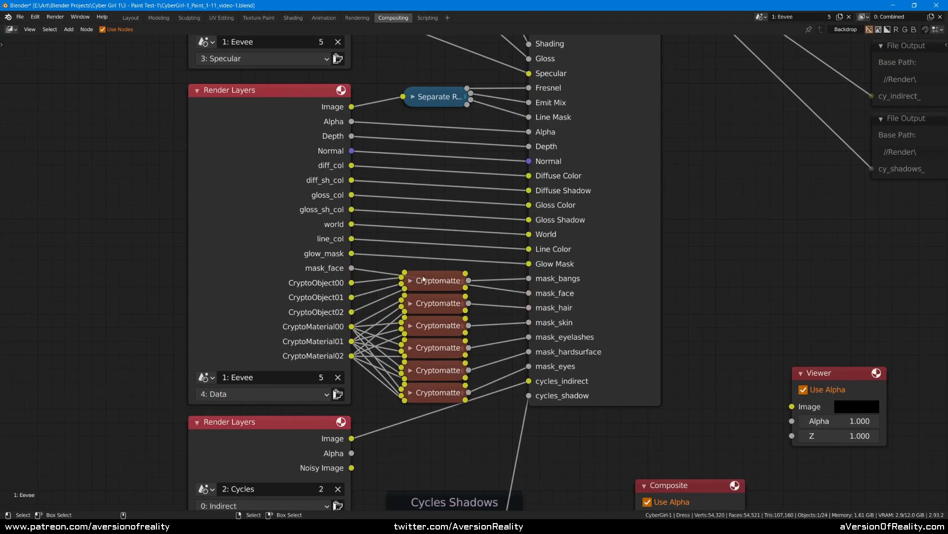
click(442, 307)
middle_drag(553, 404, 566, 214)
scroll(566, 214, down, 1)
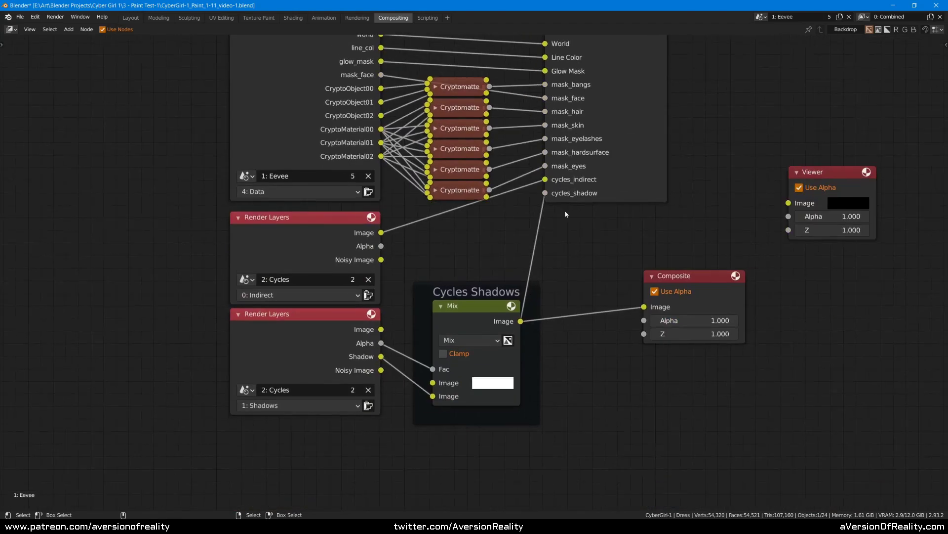
scroll(574, 263, up, 1)
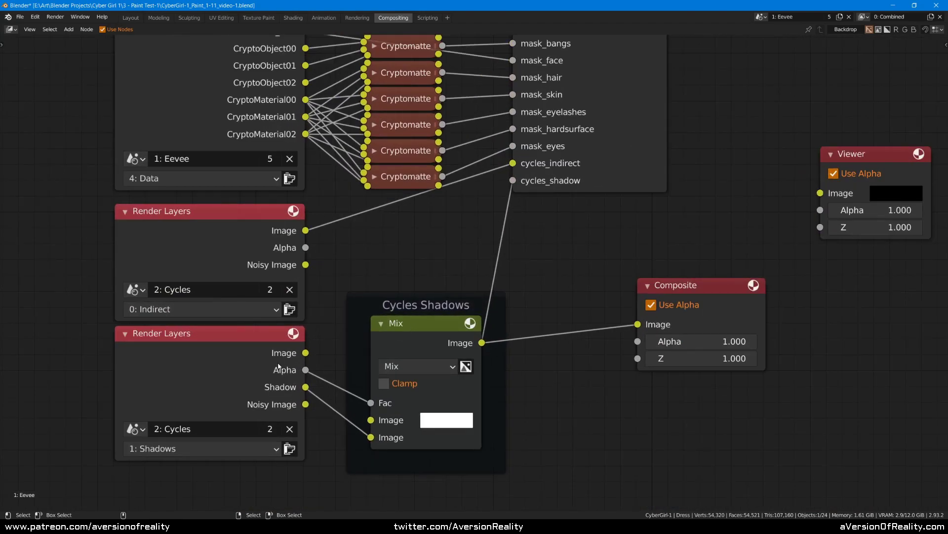
click(239, 369)
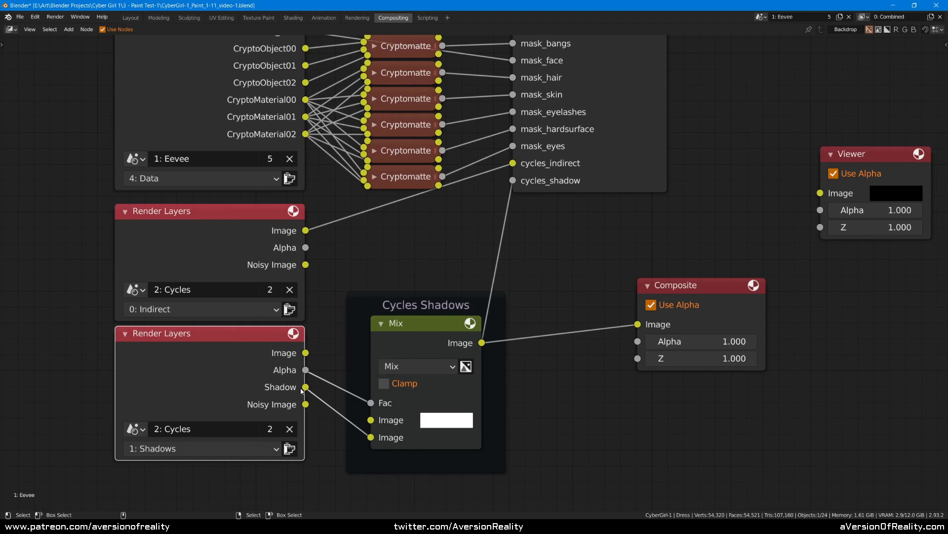
Switch to File Explorer, view cy_shadows_0001.png from the Render folder at full size and close it
key(alt+Tab)
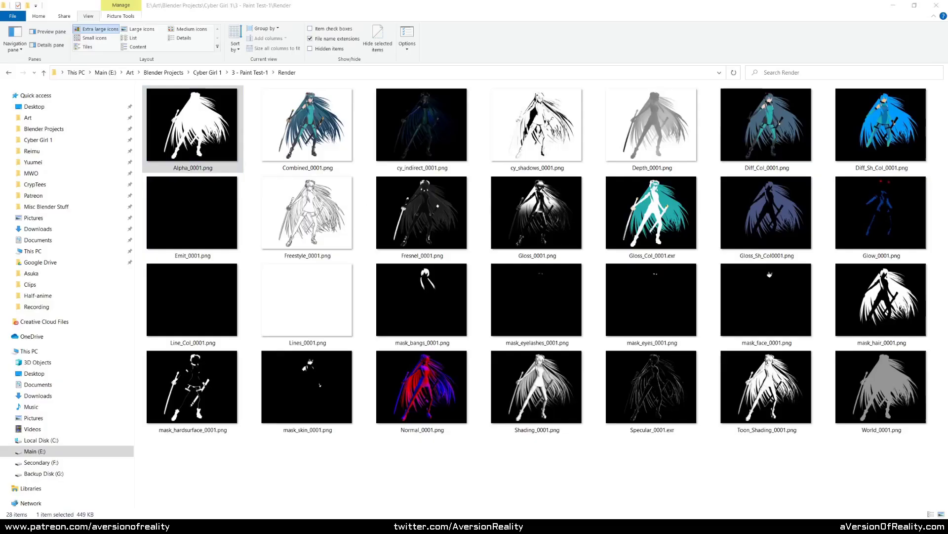
double_click(537, 129)
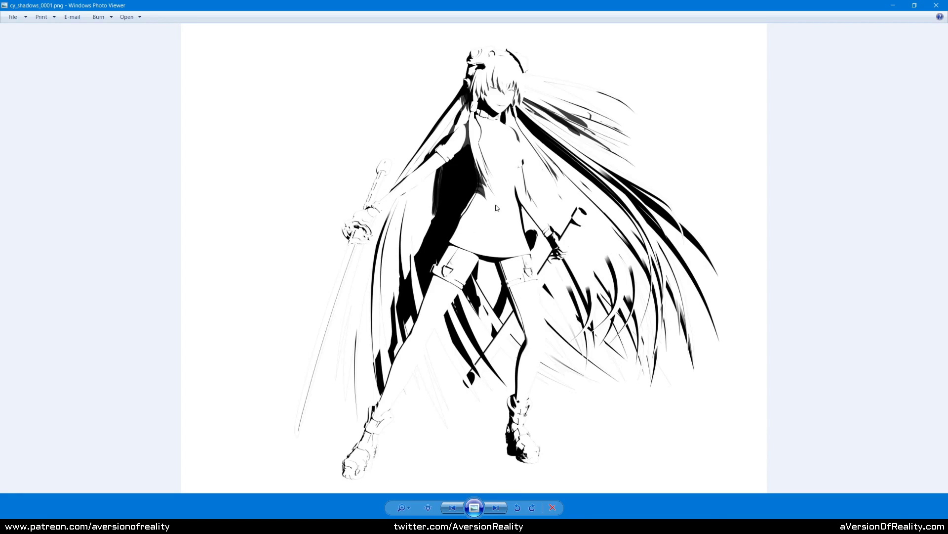
click(938, 4)
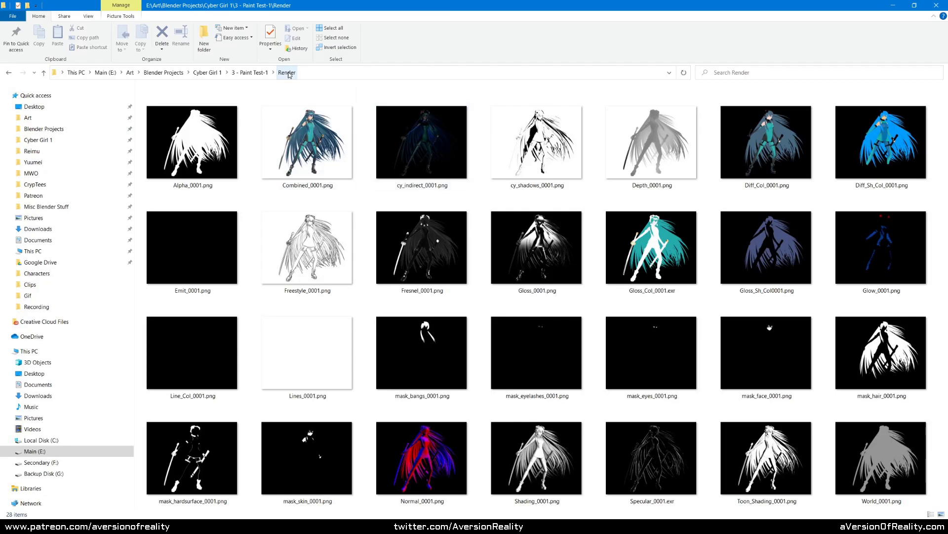
Go to the PO-1 folder within 3 - Paint Test-1, inspect its Rendered Layers subfolder and look through the CyberGirl_PO files
click(253, 73)
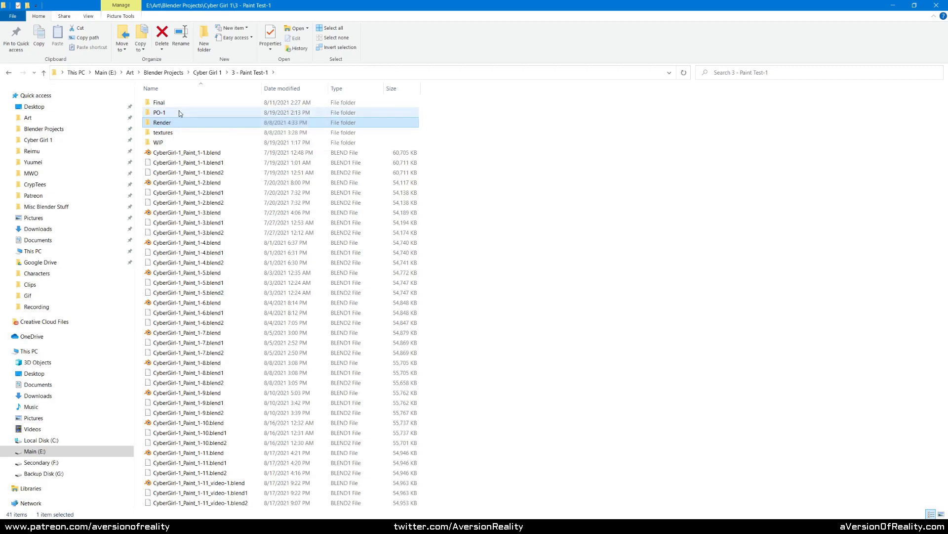
double_click(163, 113)
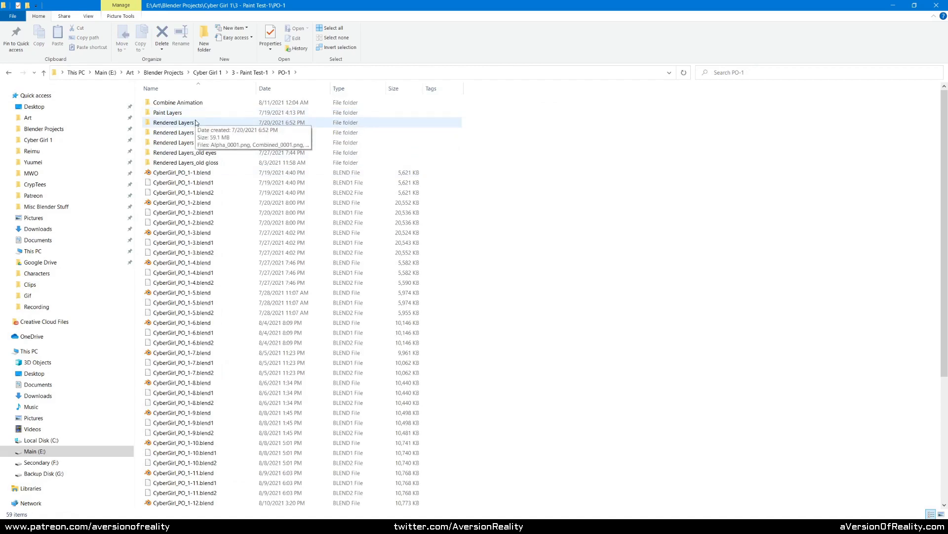
double_click(196, 123)
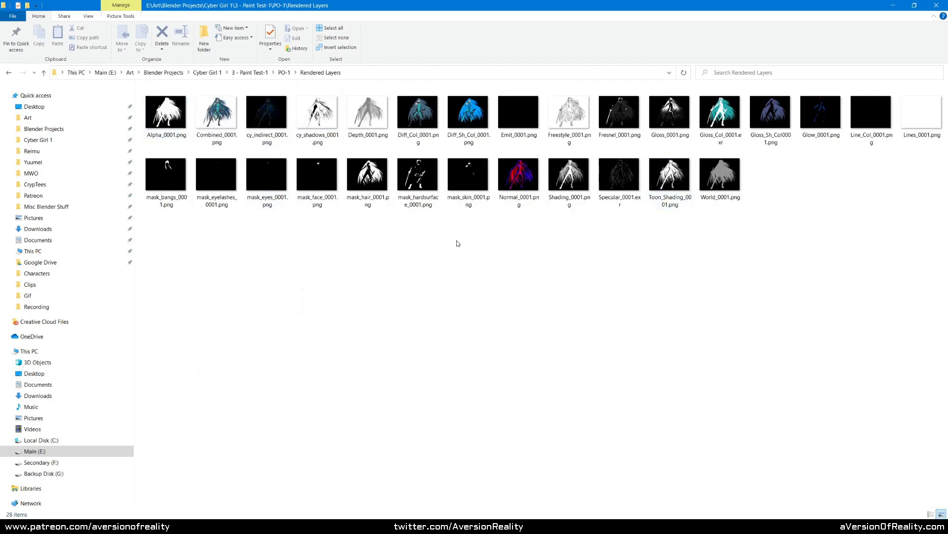
key(BackSpace)
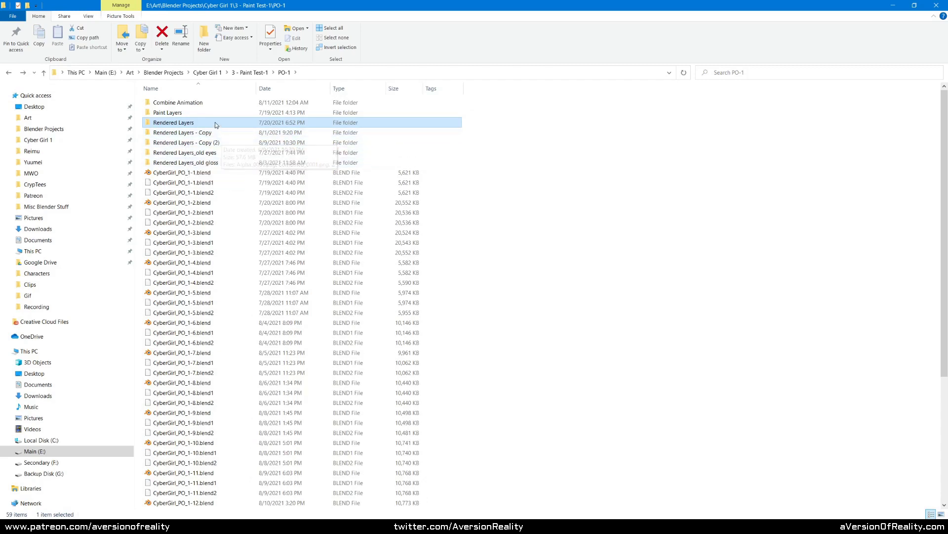
scroll(299, 227, down, 1)
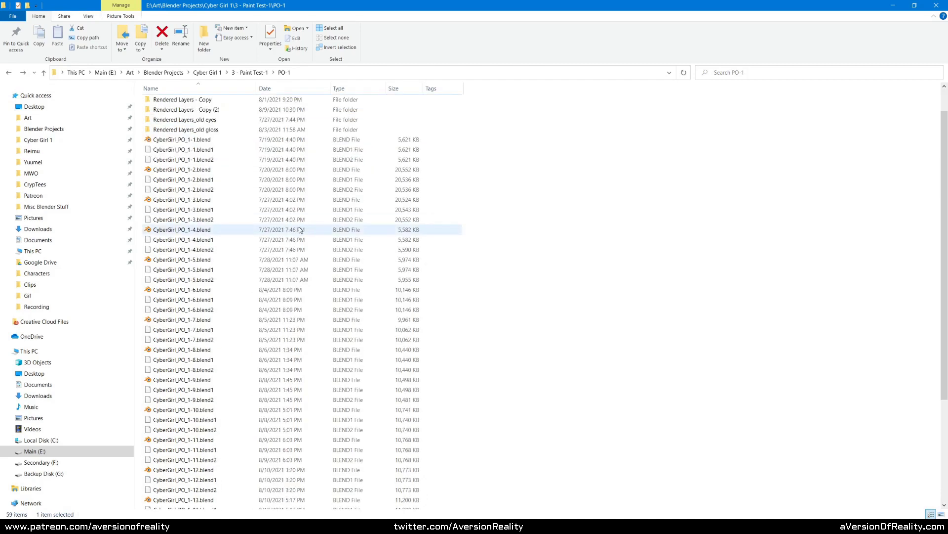
scroll(299, 229, down, 5)
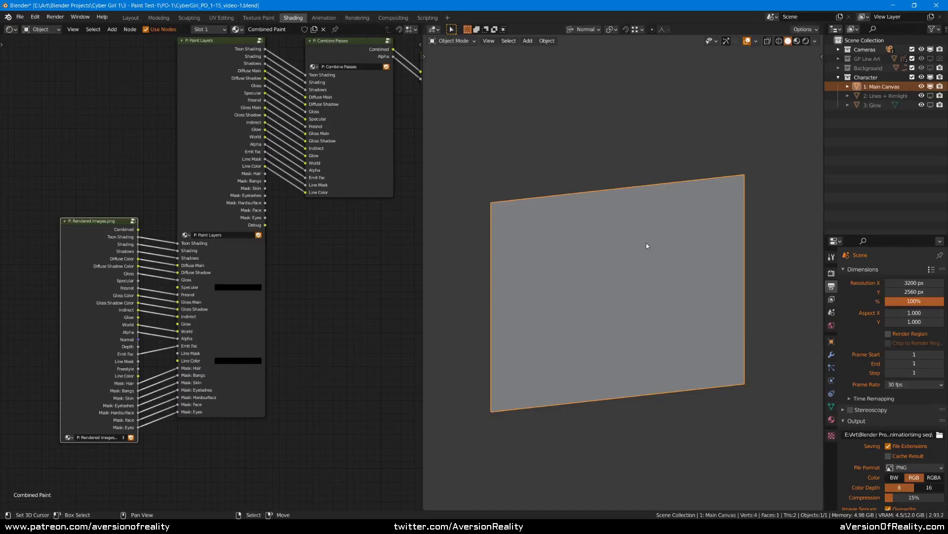
View the main canvas plane through the camera and inspect the image textures inside the Rendered Images.png node group
middle_drag(646, 243, 670, 233)
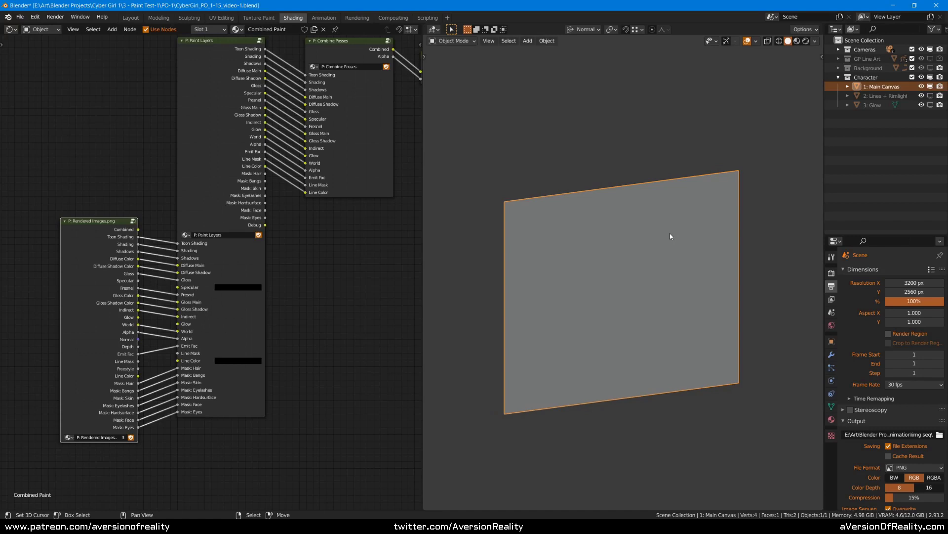
key(KP_0)
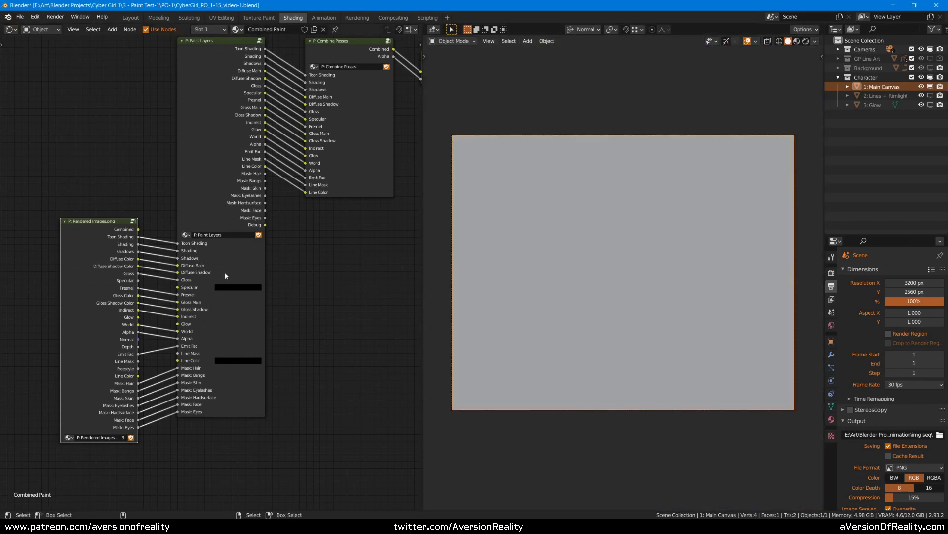
click(131, 269)
key(Tab)
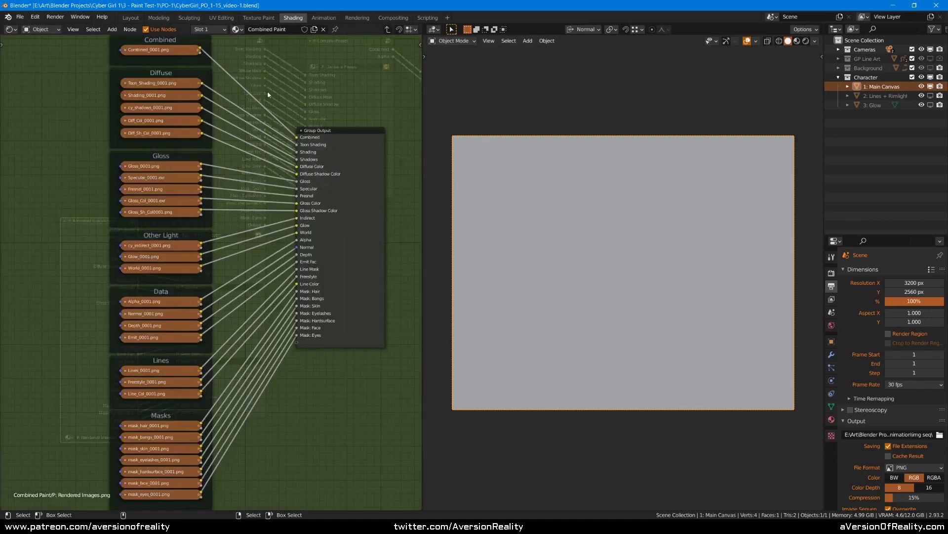
middle_drag(268, 92, 273, 150)
middle_drag(292, 317, 250, 228)
click(325, 200)
key(Tab)
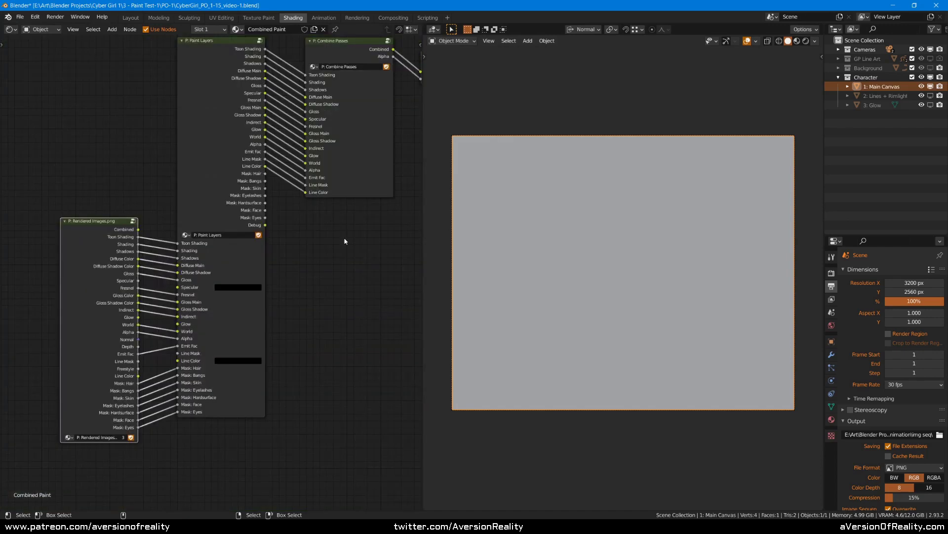
Examine the Paint Layers group node and look through the contents of the Combine Passes node group
middle_drag(346, 239, 321, 269)
click(220, 179)
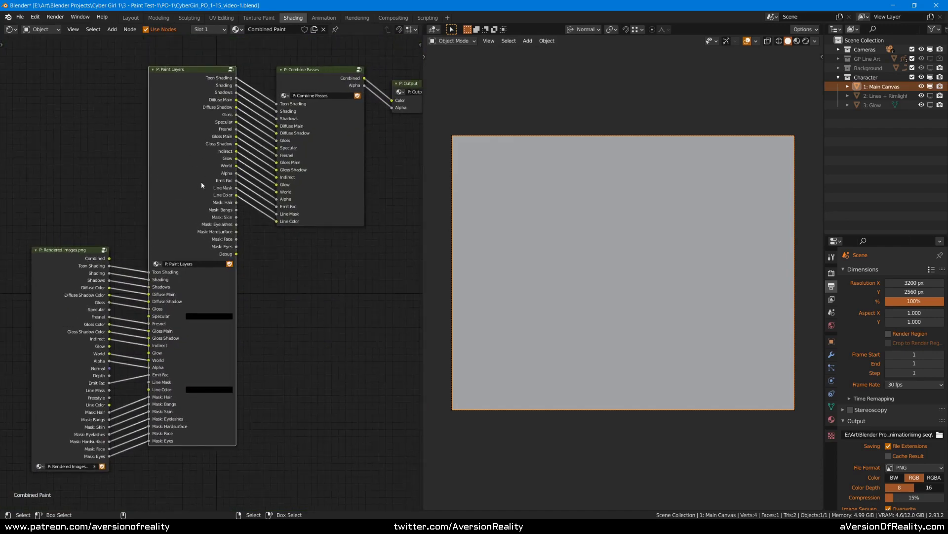
middle_drag(316, 242, 234, 288)
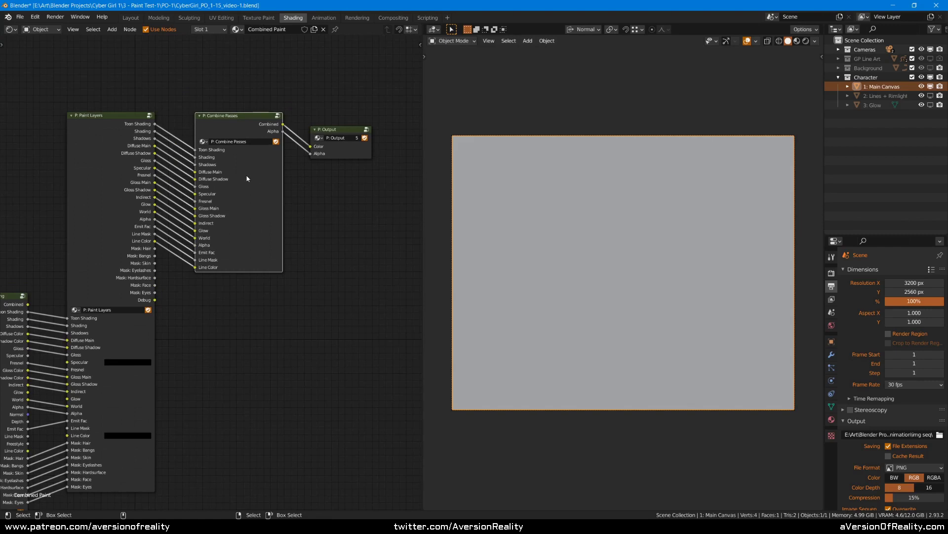
key(Tab)
scroll(335, 171, up, 4)
middle_drag(335, 171, 616, 177)
middle_drag(338, 151, 271, 180)
key(Tab)
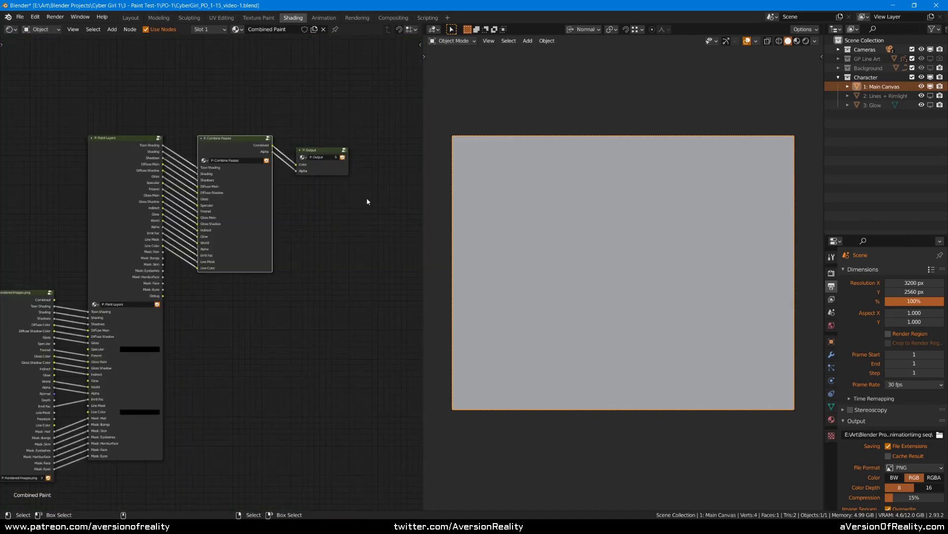
Look inside the Output node group at its shader mix and return to the Combined Paint material
click(331, 168)
key(Tab)
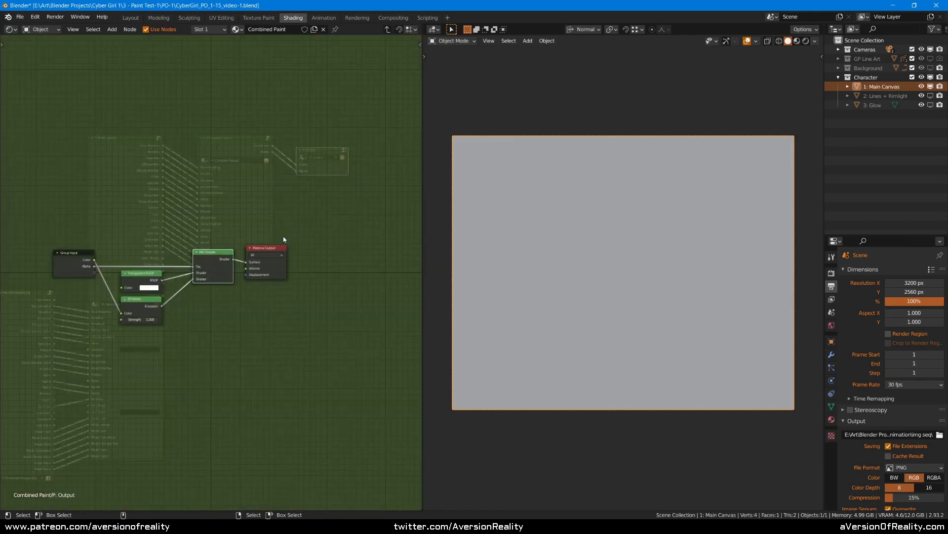
key(Tab)
Switch the 3D viewport to Rendered shading and fit the painted character to the camera view
key(z)
click(606, 122)
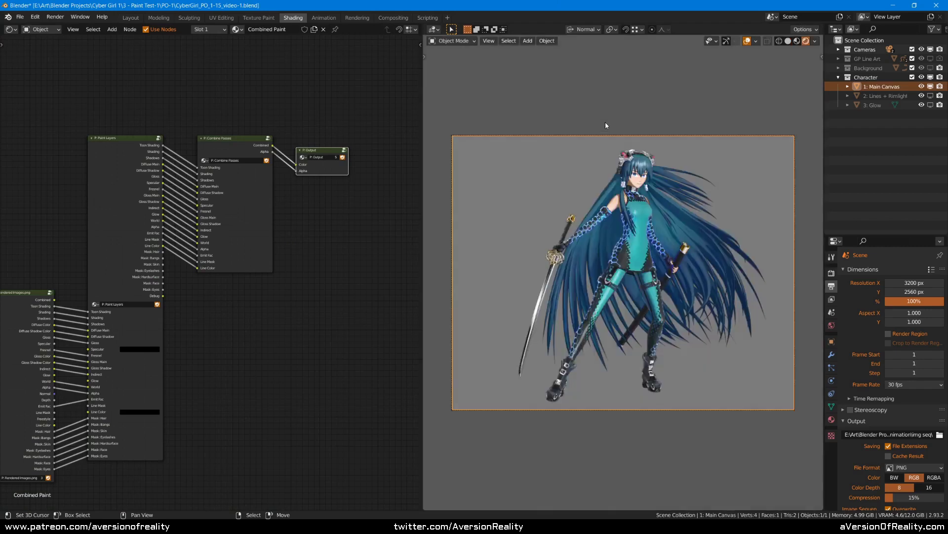
scroll(606, 125, up, 4)
key(Home)
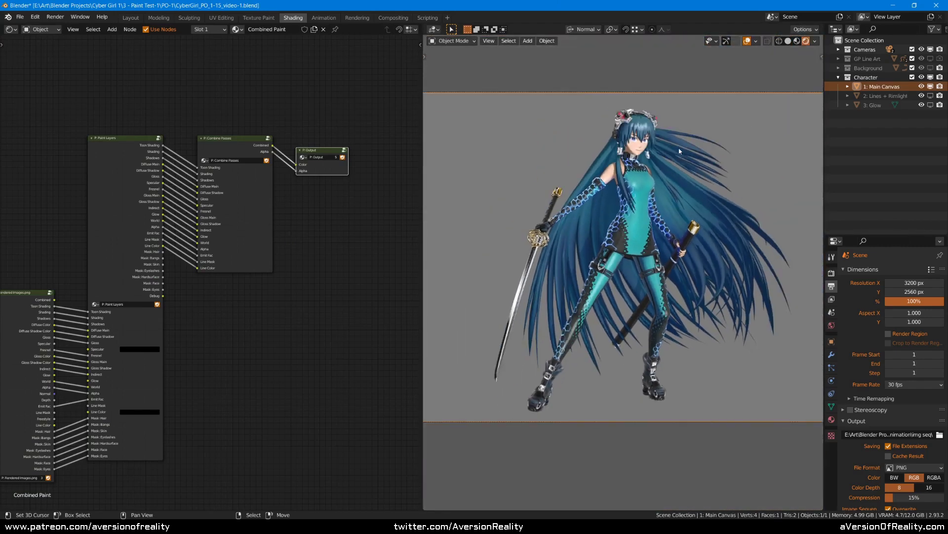
Enable the 2: Lines + Rimlight plane in the viewport and view the character up close with it
middle_drag(680, 151, 707, 98)
click(931, 97)
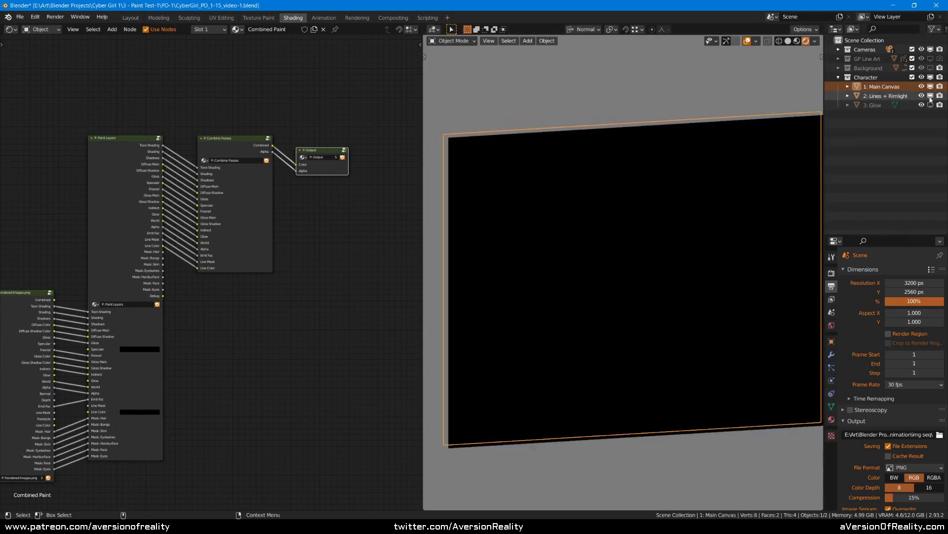
middle_drag(749, 134, 702, 220)
scroll(719, 122, up, 4)
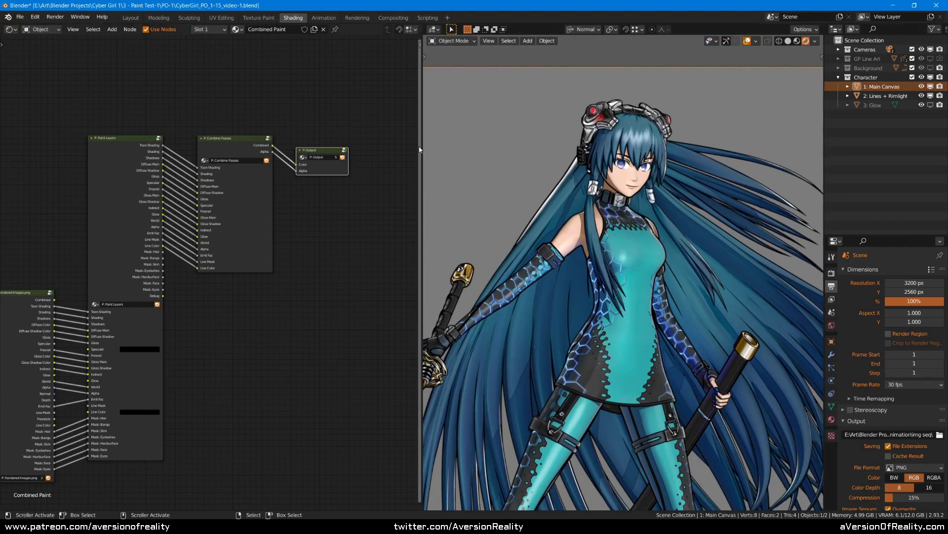
Enlarge the 3D viewport, enable the 3: Glow plane in it and view the full character with the glow
drag(423, 222, 274, 222)
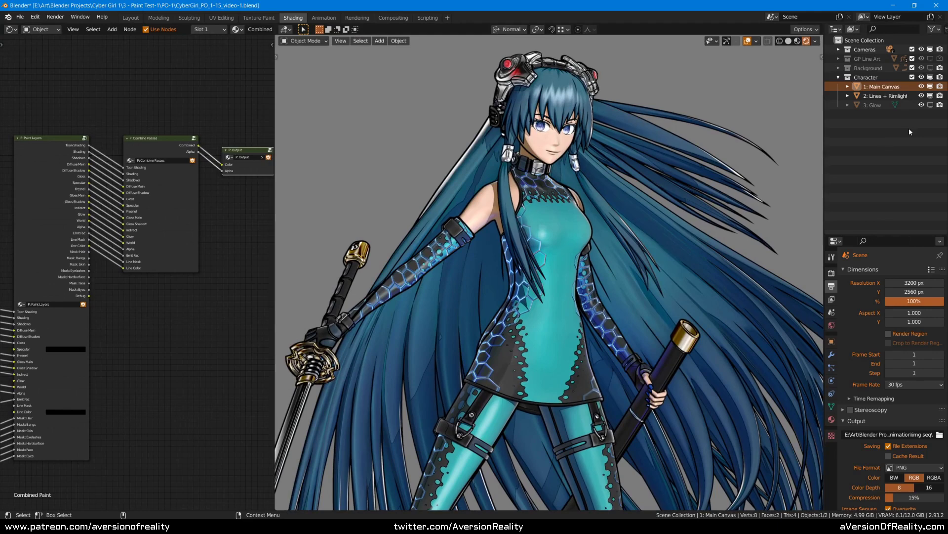
click(931, 104)
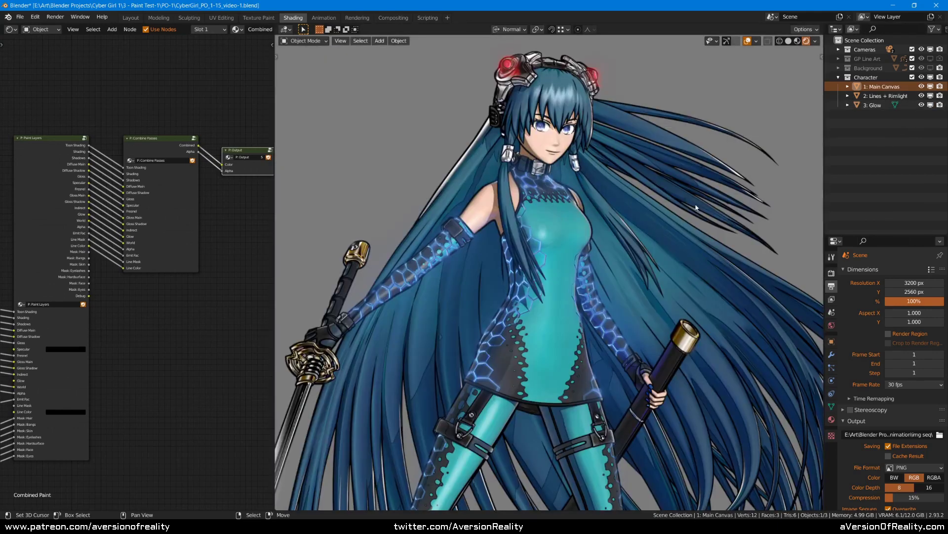
scroll(692, 205, down, 2)
shift+middle_drag(646, 277, 662, 176)
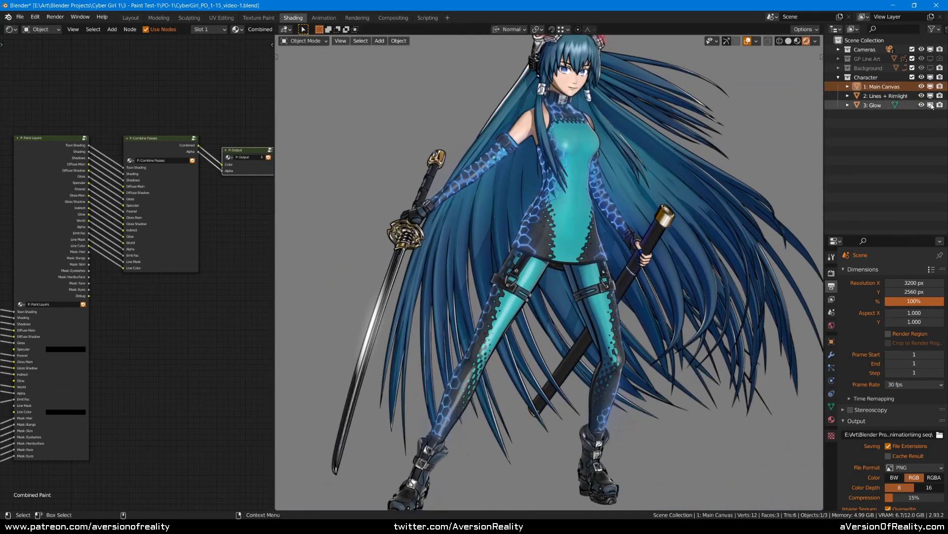
Return to the camera view and enable the Background collection in the viewport behind the character
key(KP_0)
click(931, 68)
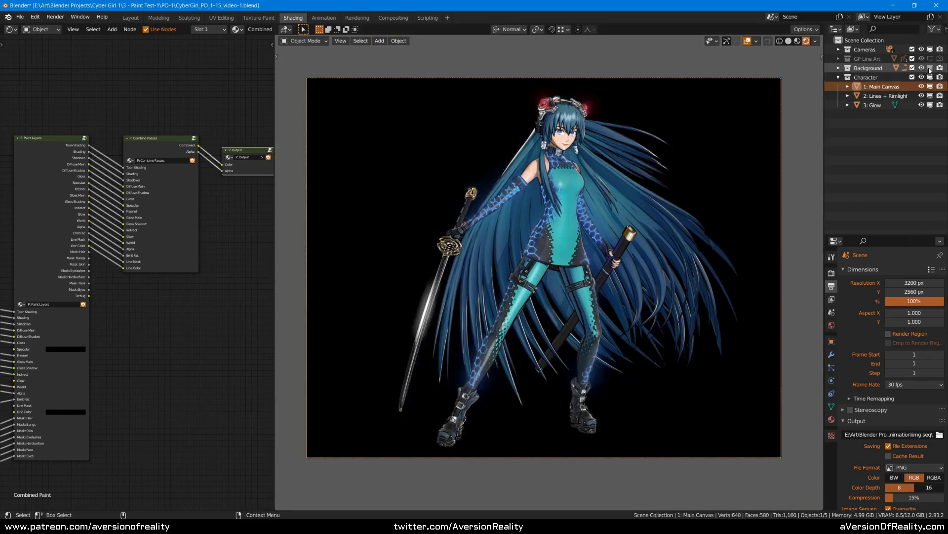
middle_drag(723, 108, 686, 153)
key(KP_0)
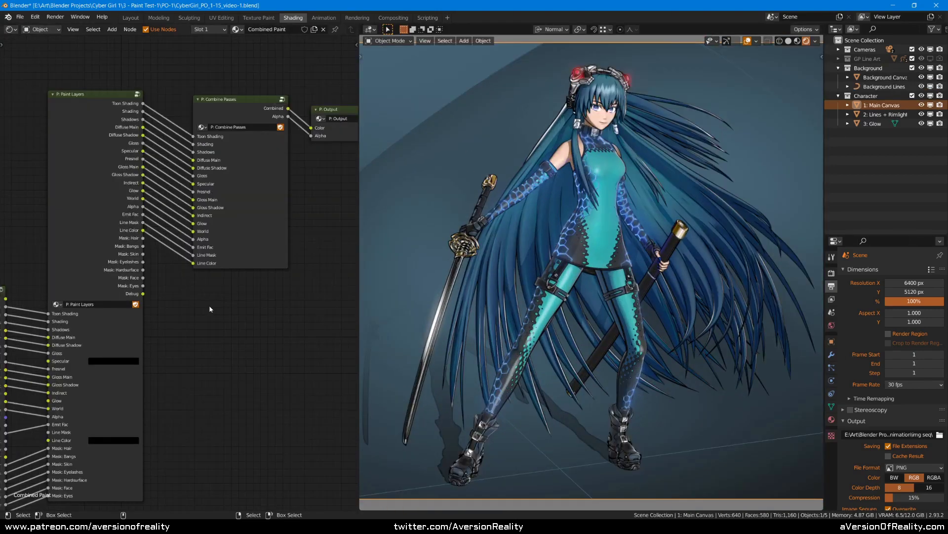
Open the Paint Layers node group for a closer look at its contents
middle_drag(207, 309, 326, 266)
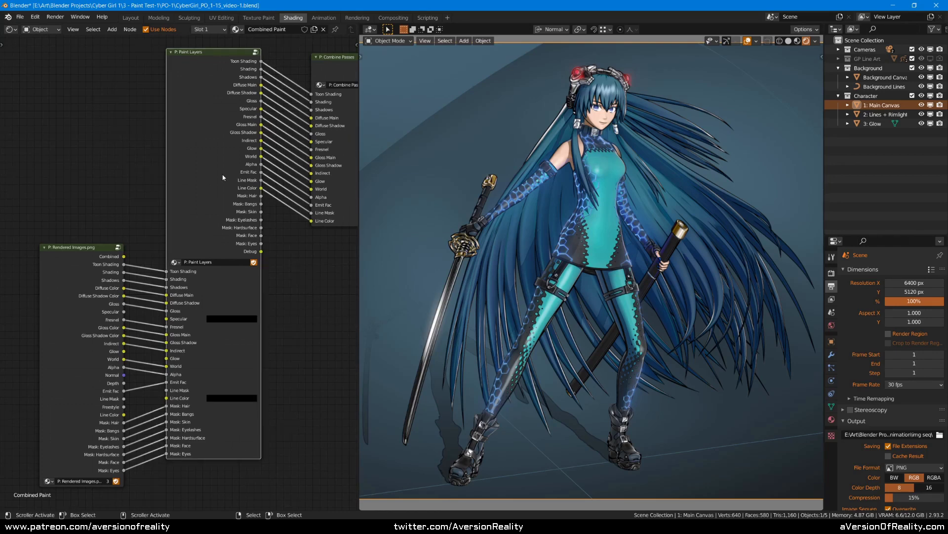
key(Tab)
scroll(254, 192, up, 4)
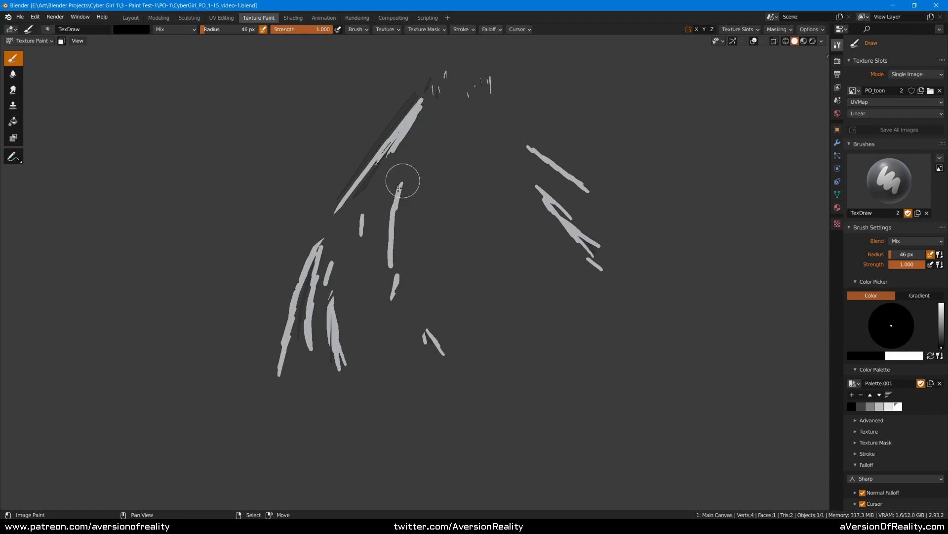
Set the Texture Paint viewport to Rendered shading, view the whole character and adjust the brush radius
key(z)
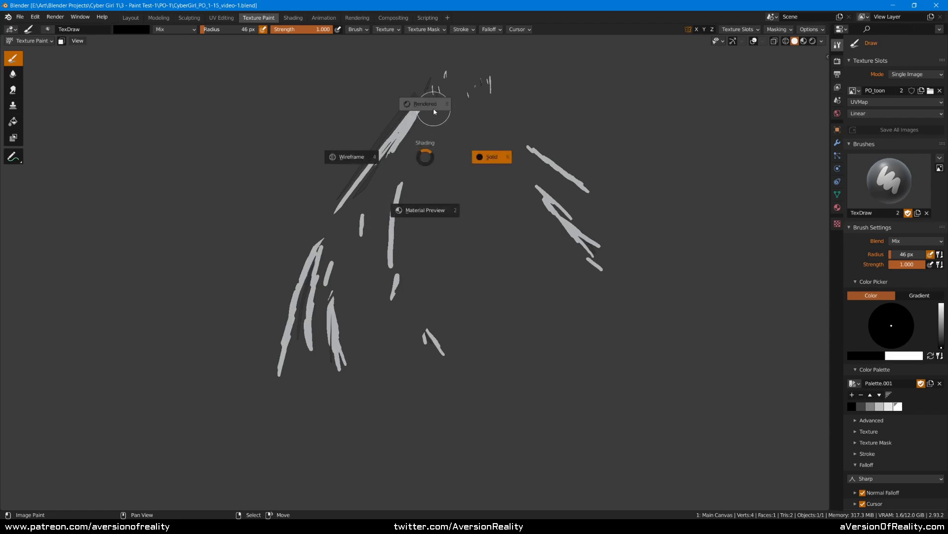
click(434, 112)
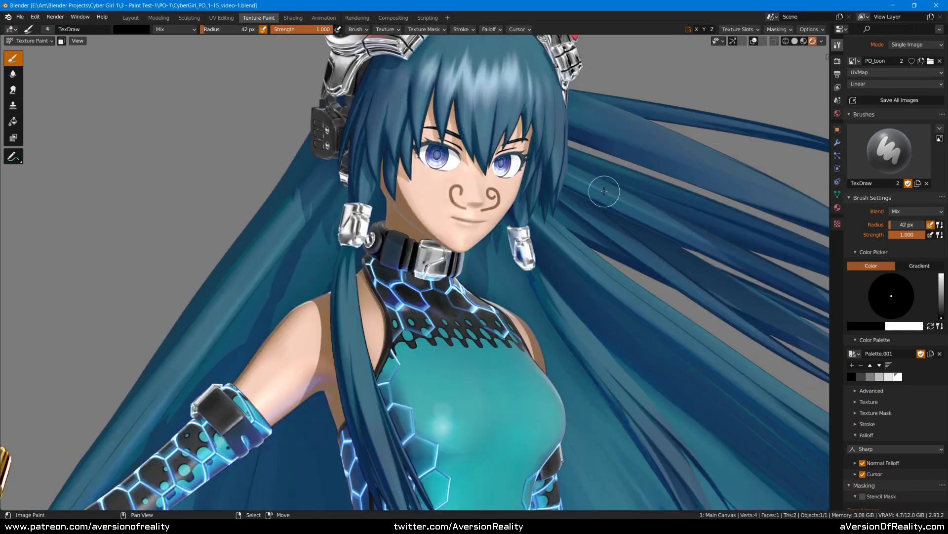
scroll(603, 192, down, 8)
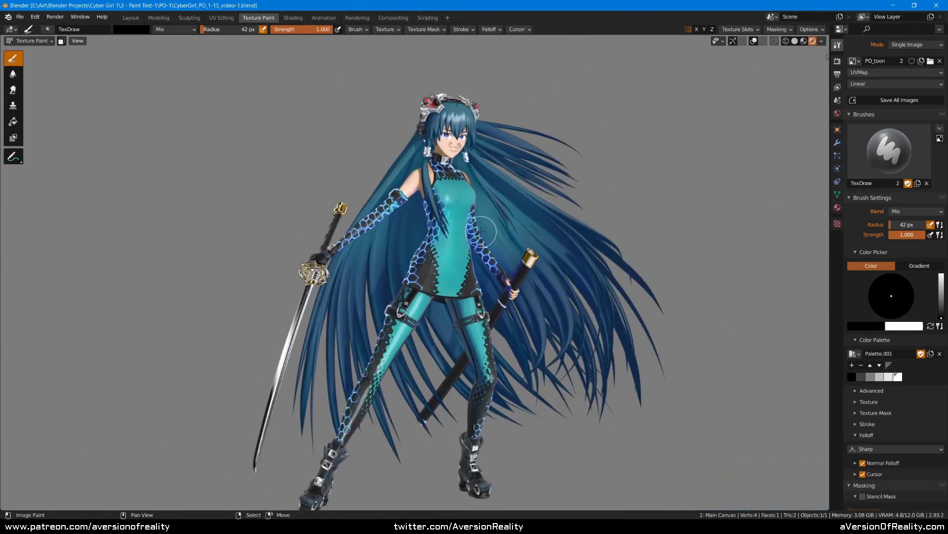
key(f)
click(497, 224)
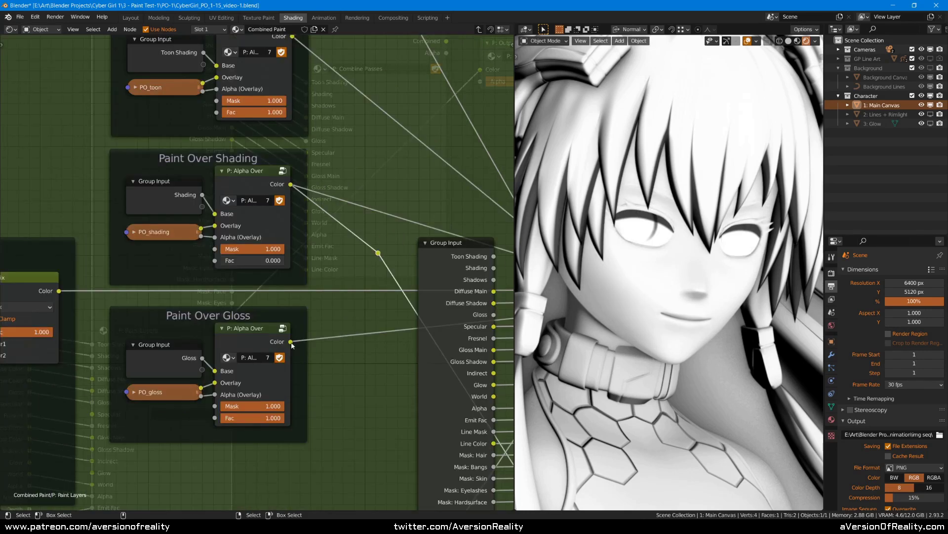
Preview the gloss pass by linking the Paint Over Gloss color to the debug reroute and set its Fac to 0.000
mouse_move(291, 342)
mouse_down()
mouse_move(411, 242)
mouse_move(384, 251)
mouse_up()
scroll(732, 262, down, 8)
shift+middle_drag(751, 253, 683, 183)
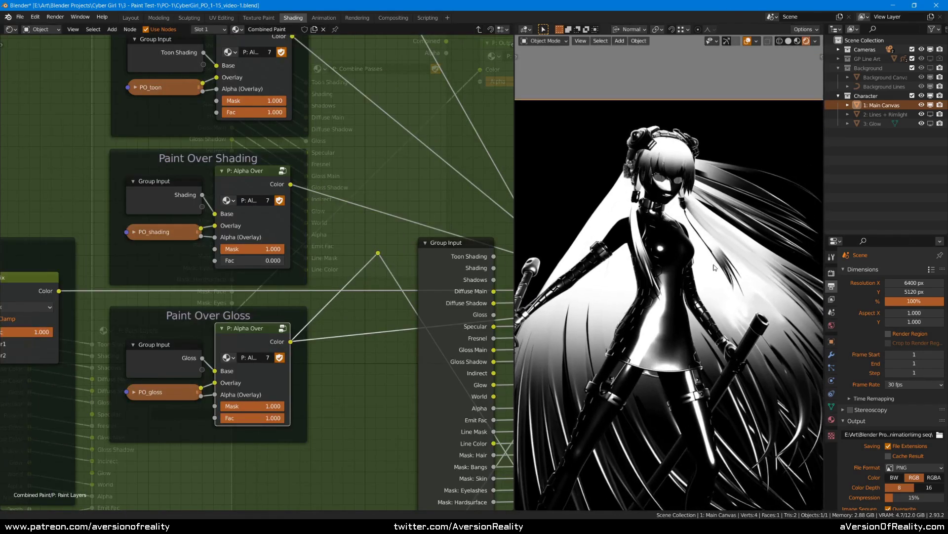
mouse_move(270, 420)
mouse_down()
mouse_move(206, 420)
mouse_move(272, 420)
mouse_up()
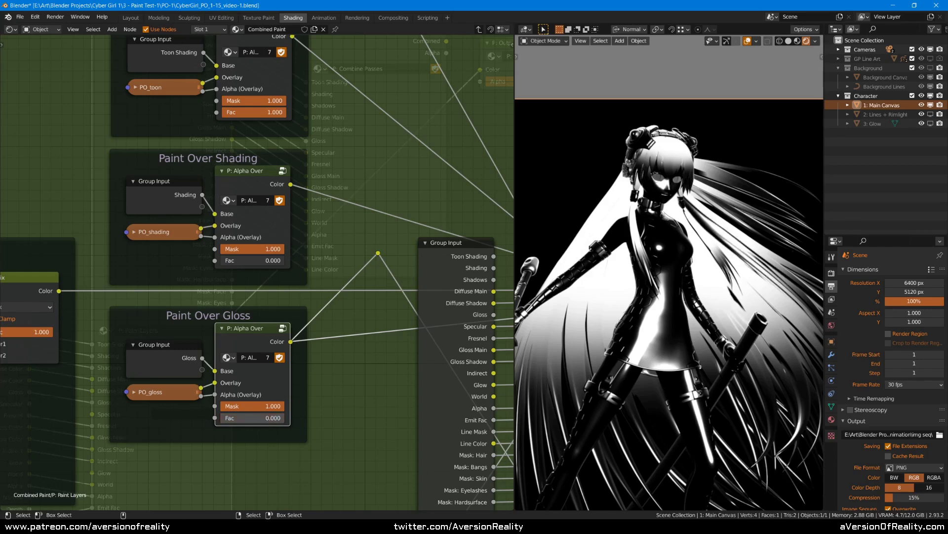
Look over the paint-over frames and adjust the Fac of the Mix node in the Diffuse Color Border Lines frame
scroll(313, 381, down, 3)
scroll(313, 381, up, 2)
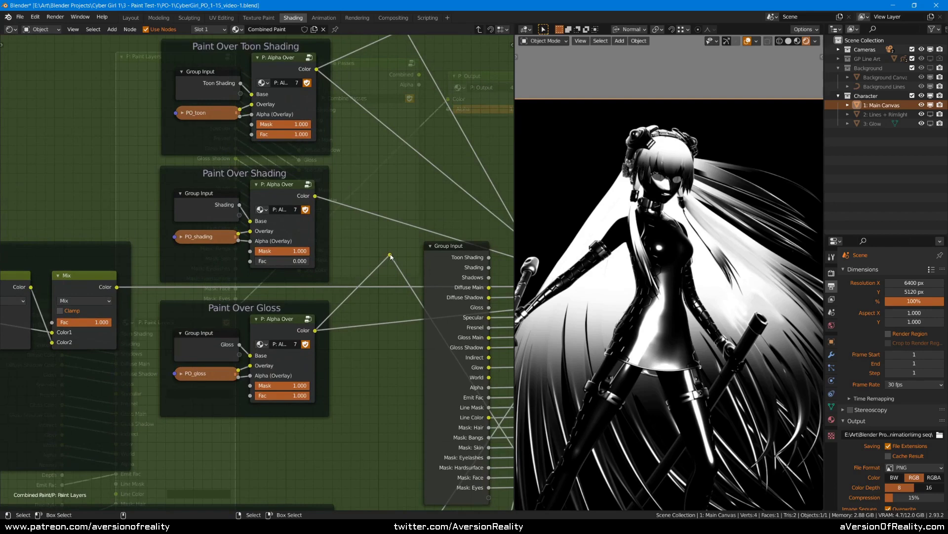
middle_drag(391, 255, 359, 326)
scroll(371, 357, up, 3)
middle_drag(367, 361, 358, 290)
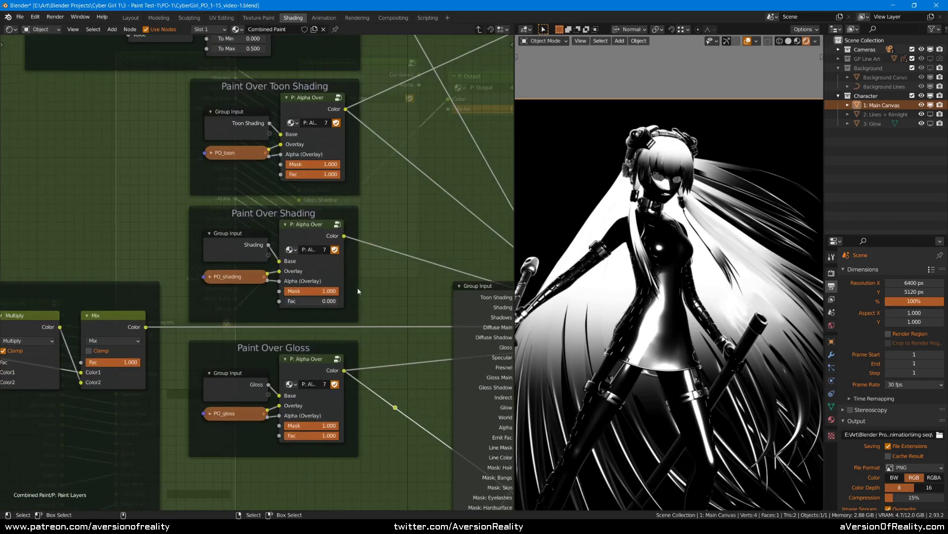
middle_drag(411, 348, 364, 244)
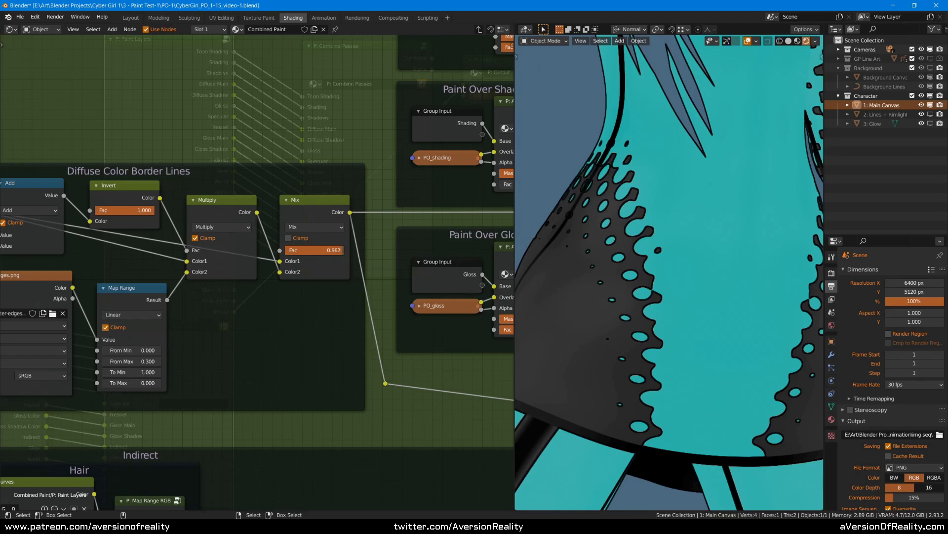
mouse_move(342, 250)
mouse_down()
mouse_move(332, 250)
mouse_move(343, 250)
mouse_move(346, 265)
mouse_up()
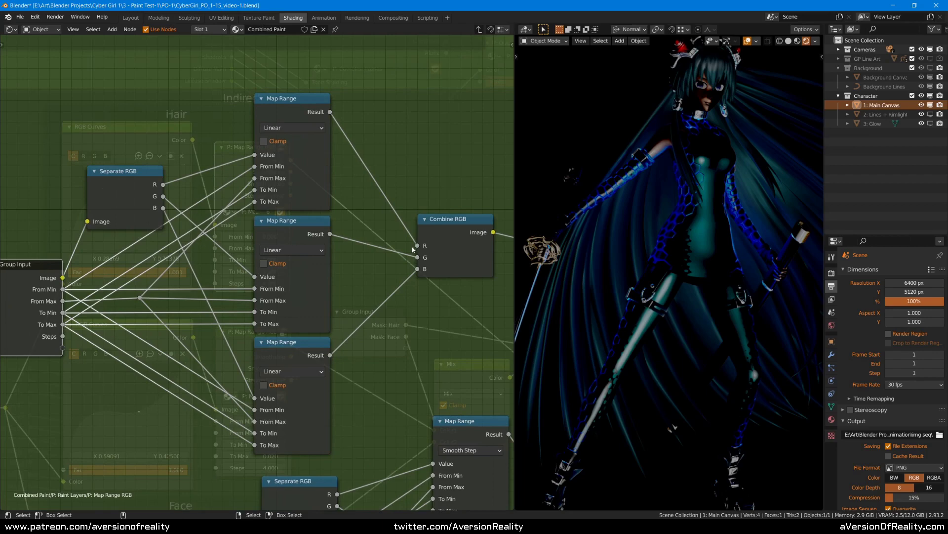
Leave the Map Range RGB group, review the Indirect frame's Hair nodes and return to the Combined Paint material
key(Tab)
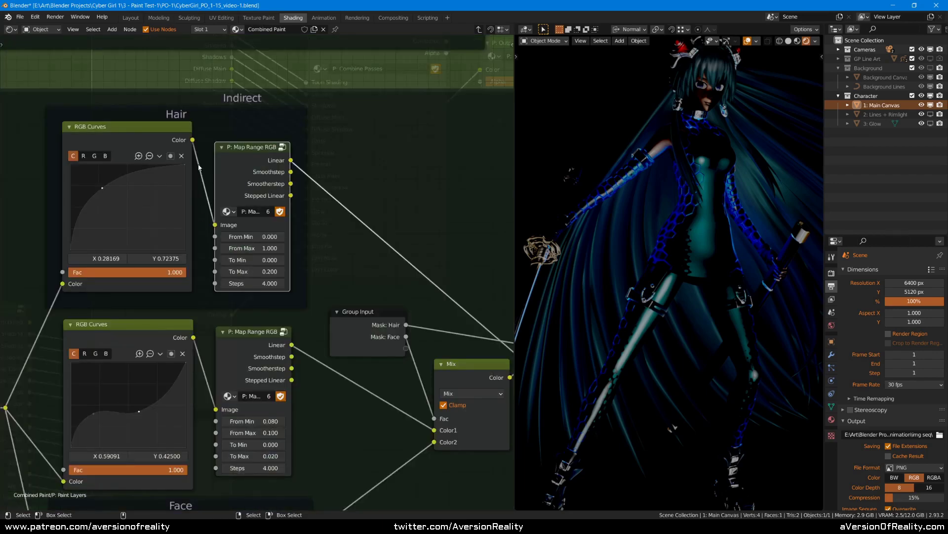
scroll(316, 174, up, 1)
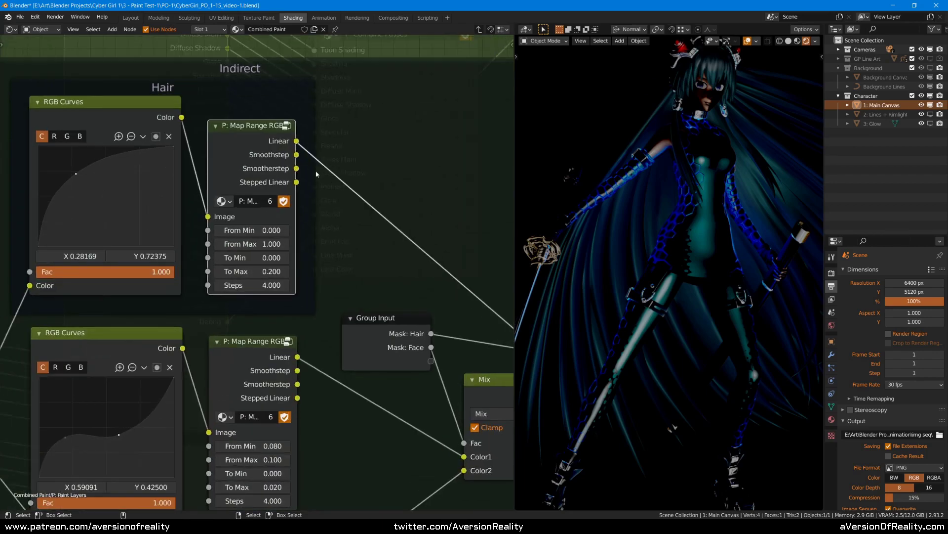
key(Tab)
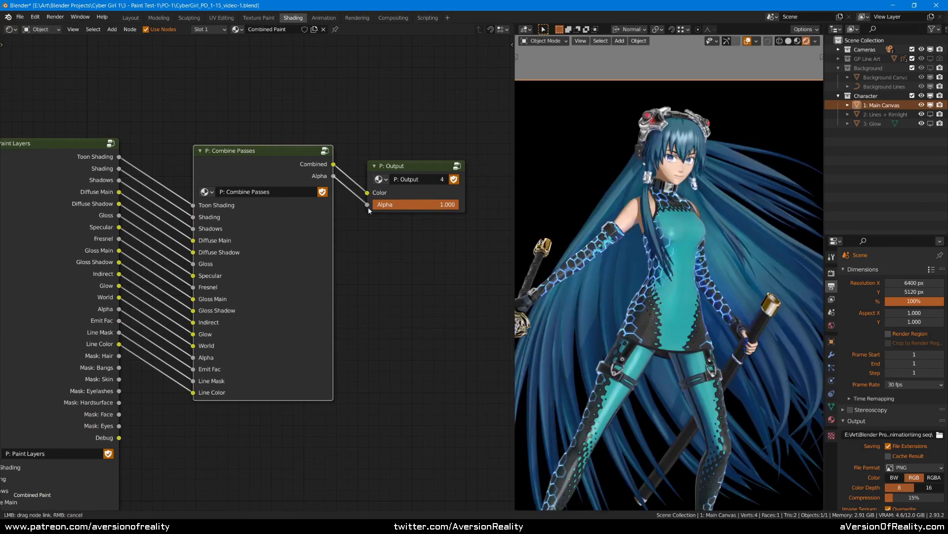
Reopen the Paint Layers group and shift the control point of the RGB Curves node in the Indirect Hair frame
key(Tab)
middle_drag(425, 190, 395, 291)
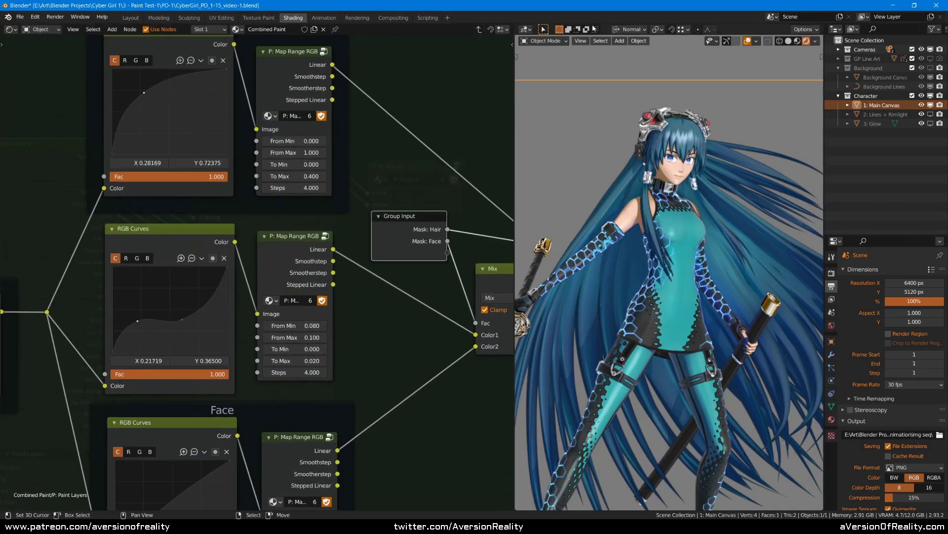
scroll(148, 157, up, 3)
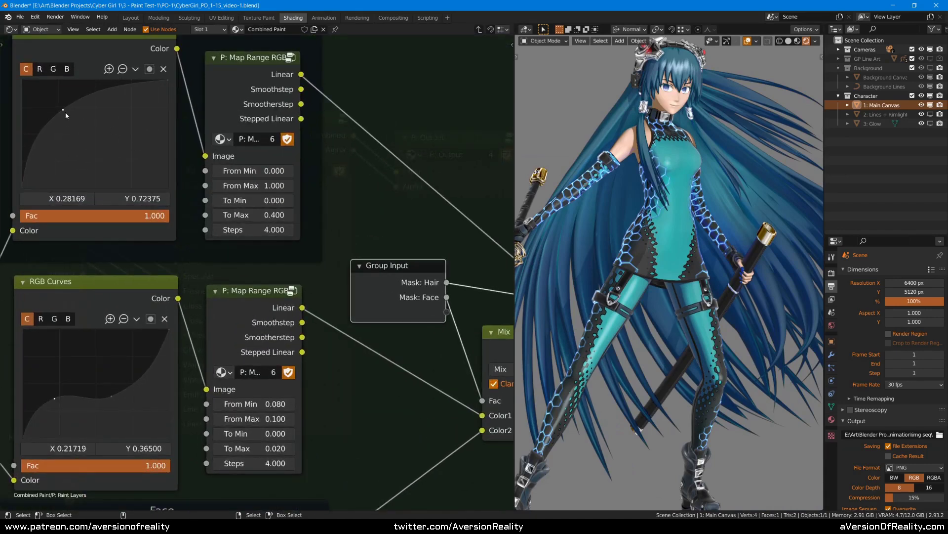
mouse_move(66, 115)
mouse_down()
mouse_move(74, 127)
mouse_move(56, 102)
mouse_move(63, 110)
mouse_up()
drag(63, 110, 76, 118)
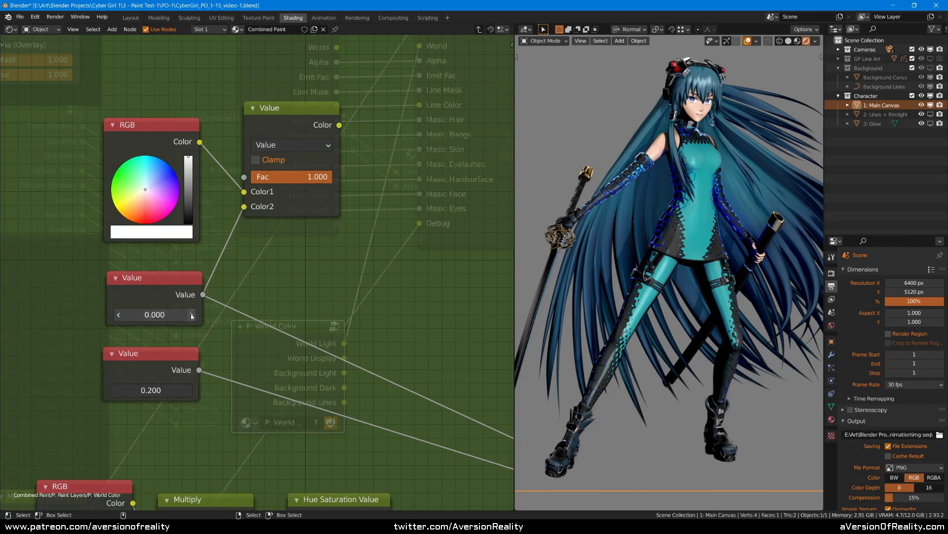
Raise the Value node feeding Color2 in the World Color group in 0.100 increments to 0.800
click(192, 316)
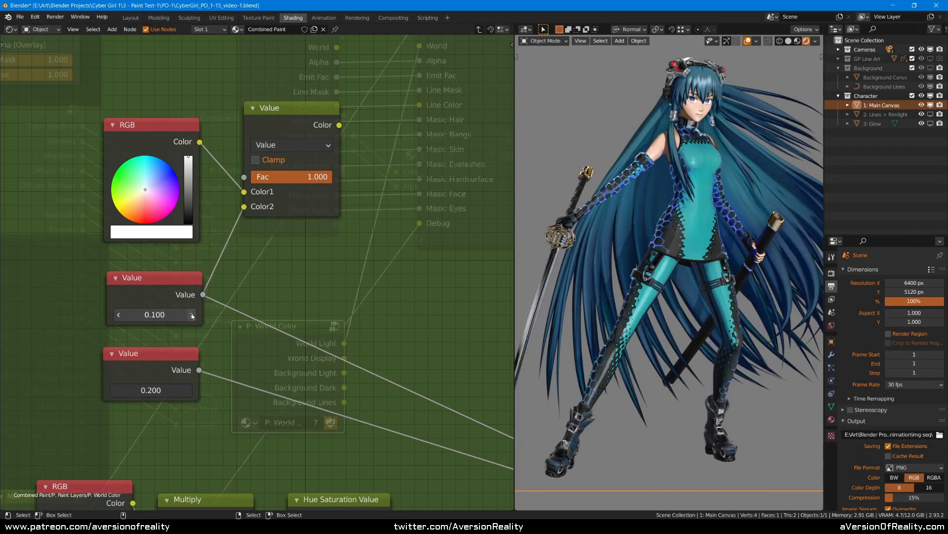
click(192, 316)
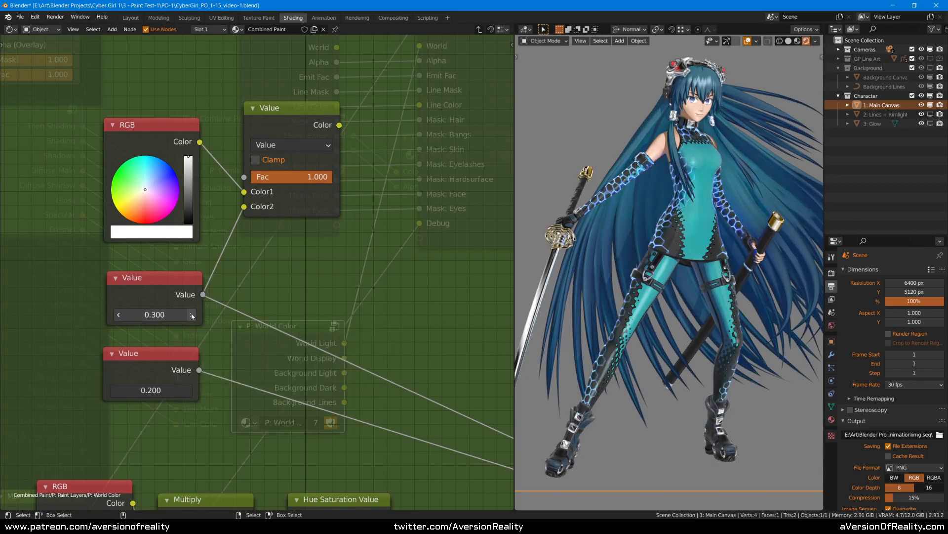
click(192, 314)
click(193, 315)
click(192, 314)
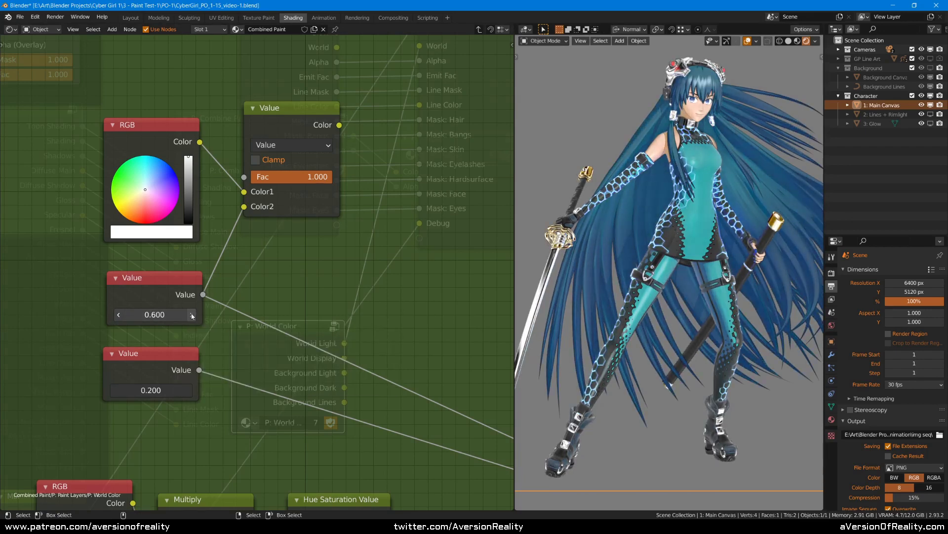
click(192, 314)
click(192, 315)
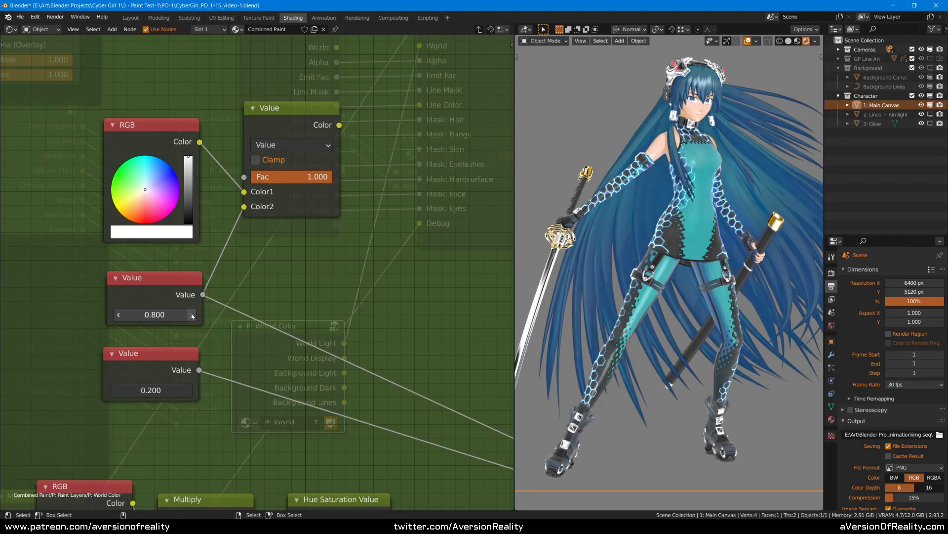
Lower the World Color group's Value node feeding Color2 stepwise and settle it at 0.300
click(122, 314)
click(121, 314)
click(121, 314)
click(121, 314)
click(121, 314)
click(122, 314)
click(122, 314)
click(190, 315)
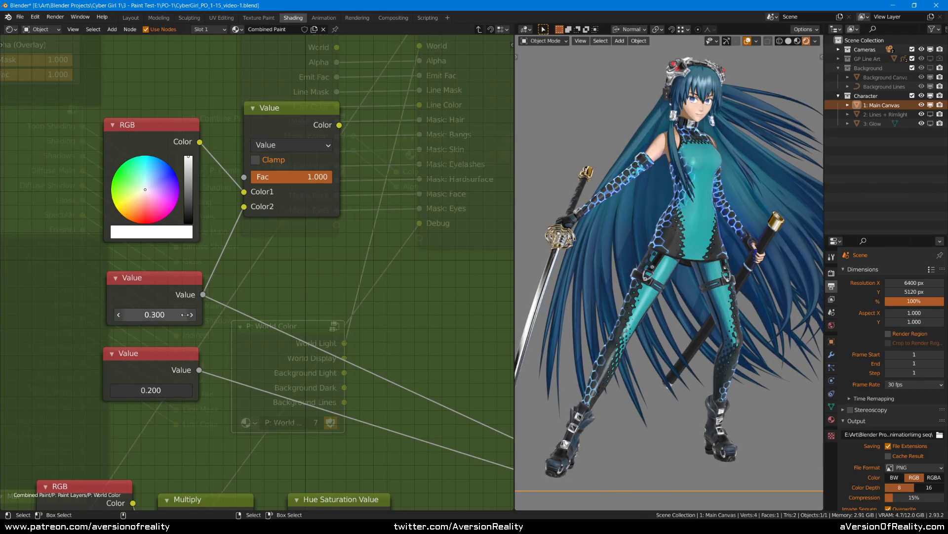
middle_drag(261, 289, 239, 306)
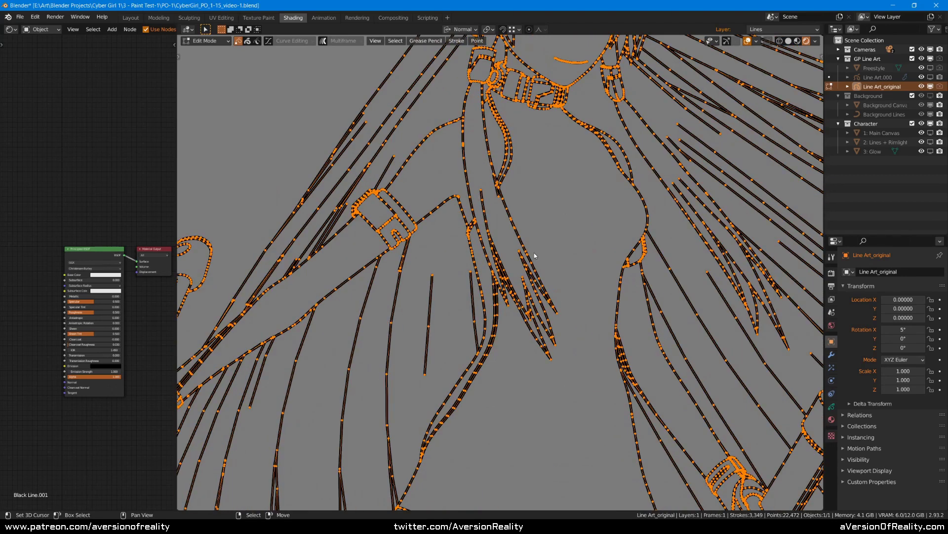
Deselect the Line Art_original strokes, circle-select points on the hair strand over the chest, grab them and leave Edit Mode
scroll(534, 253, down, 1)
key(c)
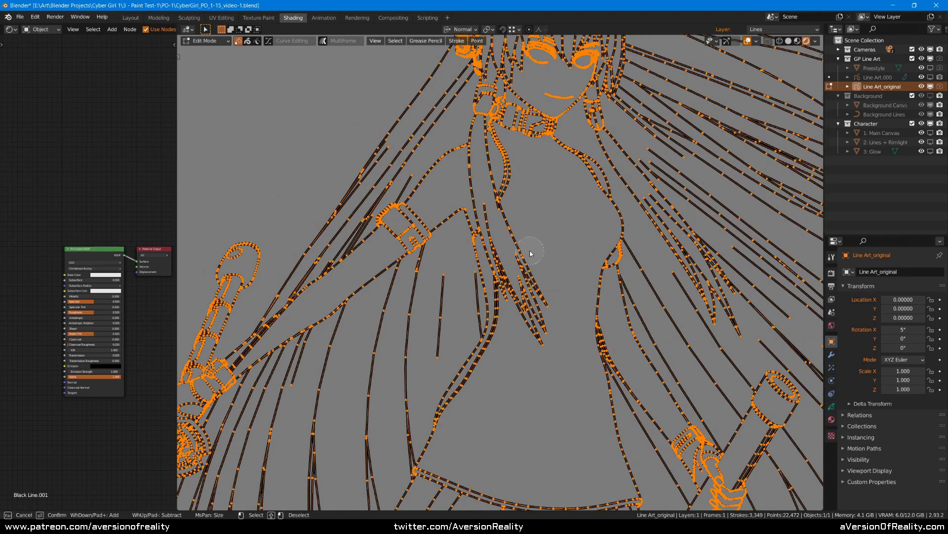
right_click(528, 249)
key(alt+a)
key(c)
click(517, 247)
right_click(518, 247)
key(g)
shift+middle_drag(543, 234, 509, 252)
key(Tab)
Try an arc over the chest with the Arc tool in Draw mode, cancel it and return to Object Mode
key(ctrl+Tab)
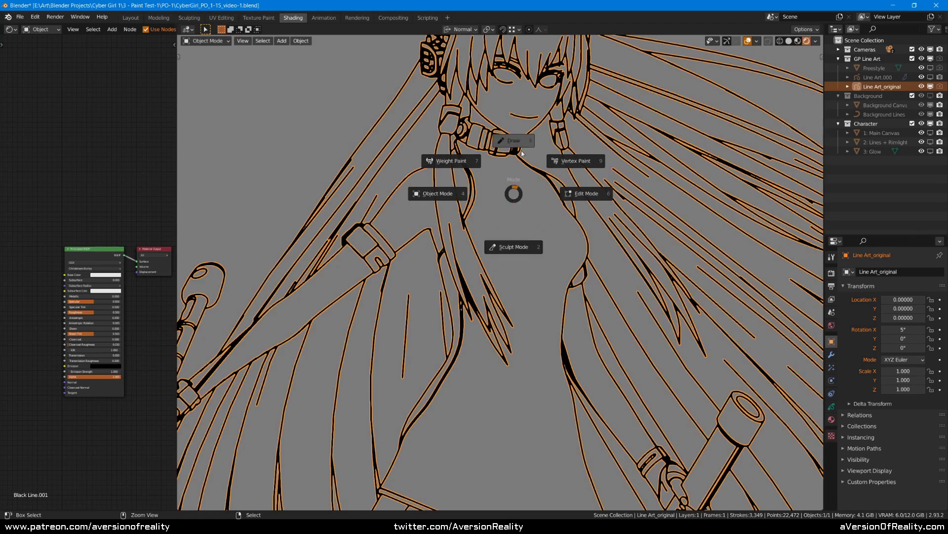
click(519, 148)
key(ctrl+Tab)
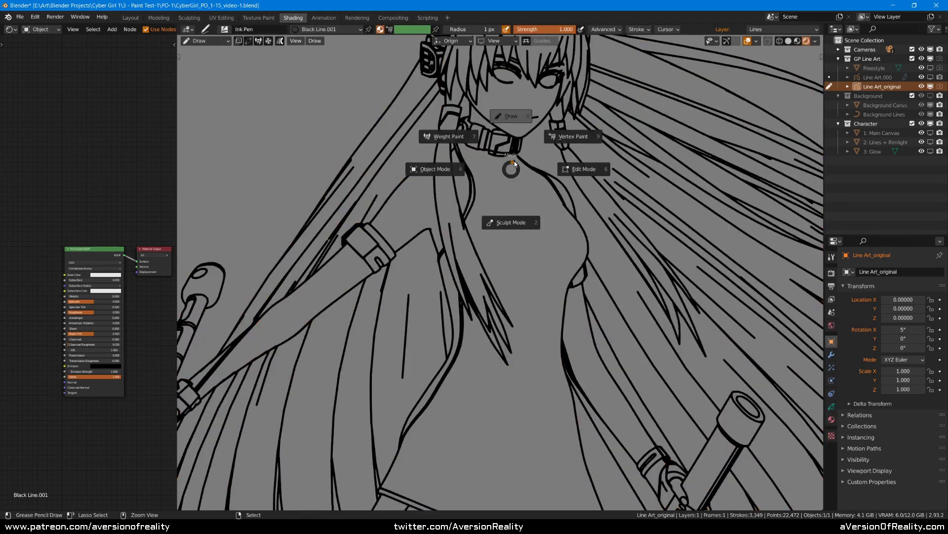
click(513, 121)
key(t)
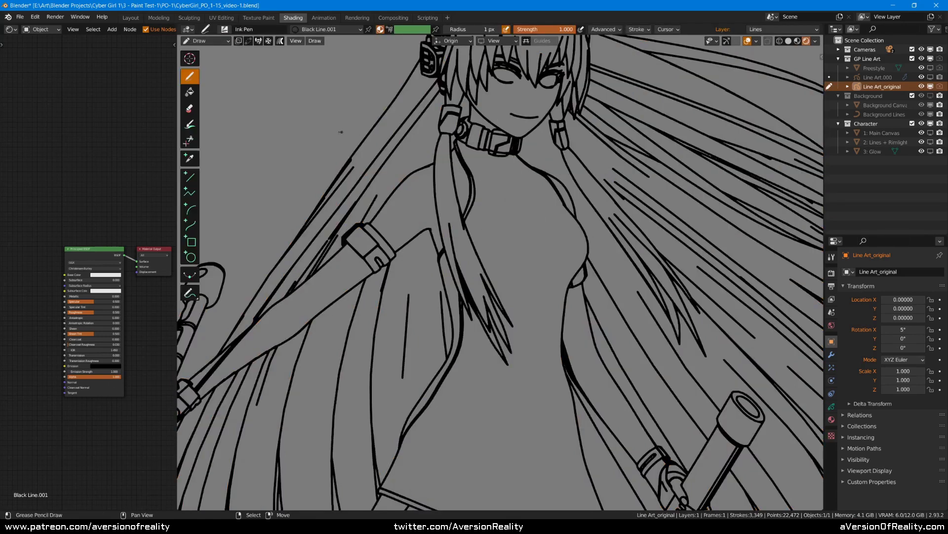
click(193, 210)
drag(508, 203, 541, 262)
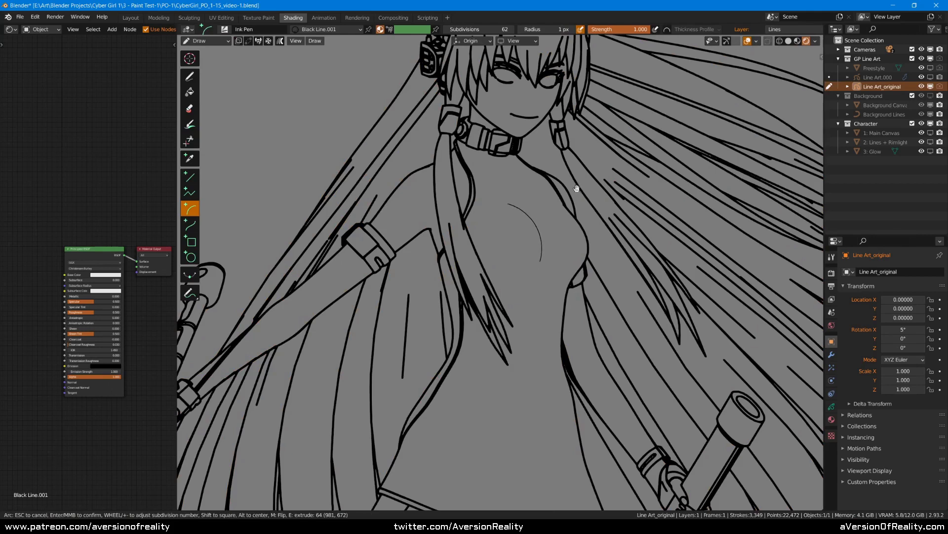
key(Escape)
key(ctrl+Tab)
click(413, 204)
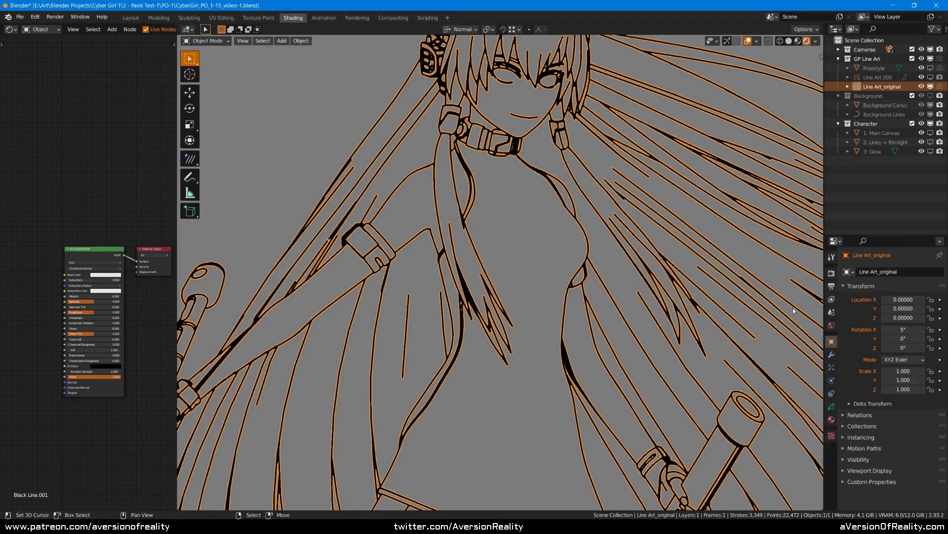
Turn the Thickness modifier's viewport display off and back on for Line Art_original to compare its line weight
click(831, 356)
click(901, 288)
click(901, 289)
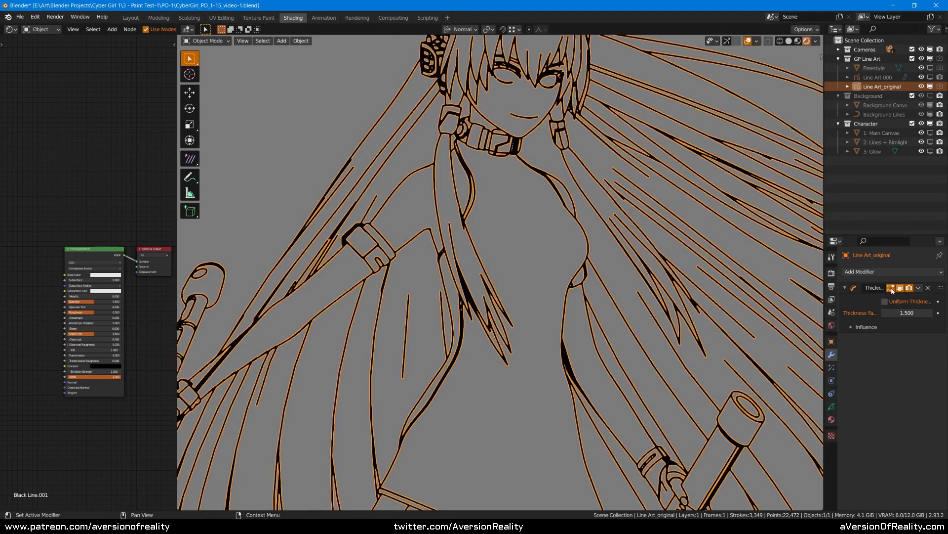
scroll(473, 311, down, 2)
Show Line Art.000 in the viewport in place of Line Art_original, select it and turn off the viewport overlays
click(931, 77)
click(931, 86)
click(879, 78)
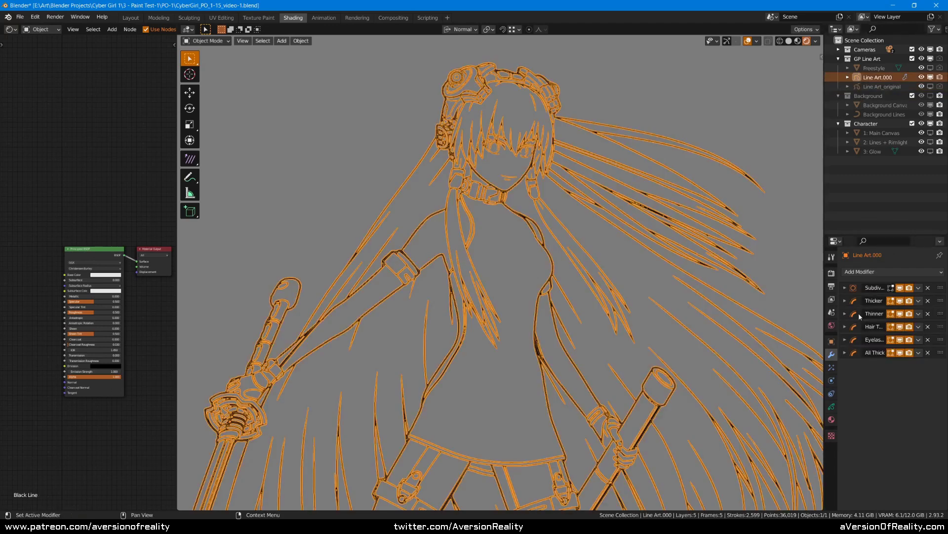
key(shift+alt+z)
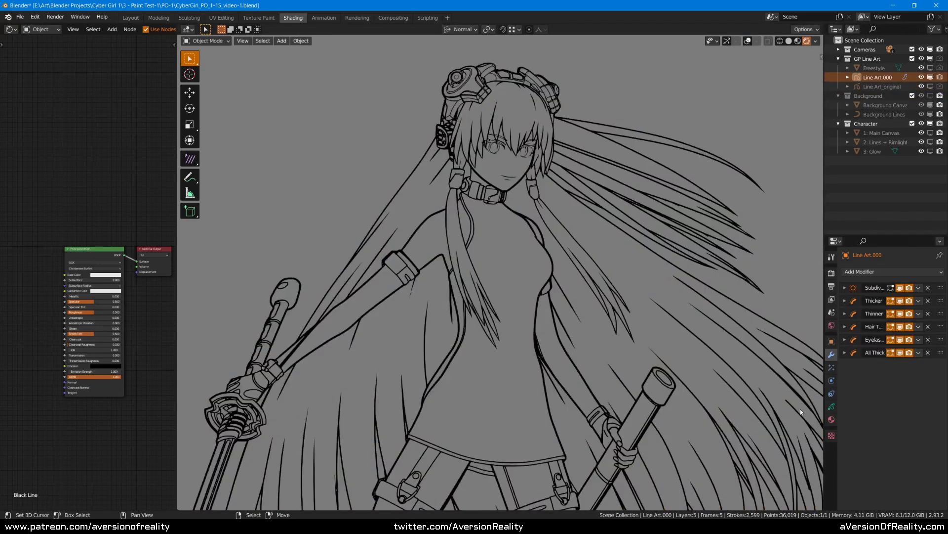
Review Line Art.000's Grease Pencil layers, its modifier stack and the Blur effect's settings
click(831, 407)
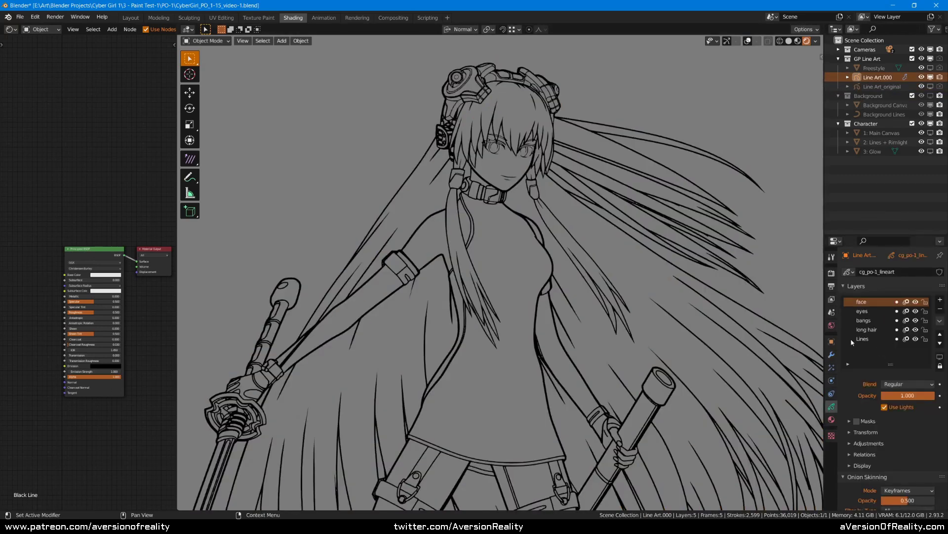
click(831, 354)
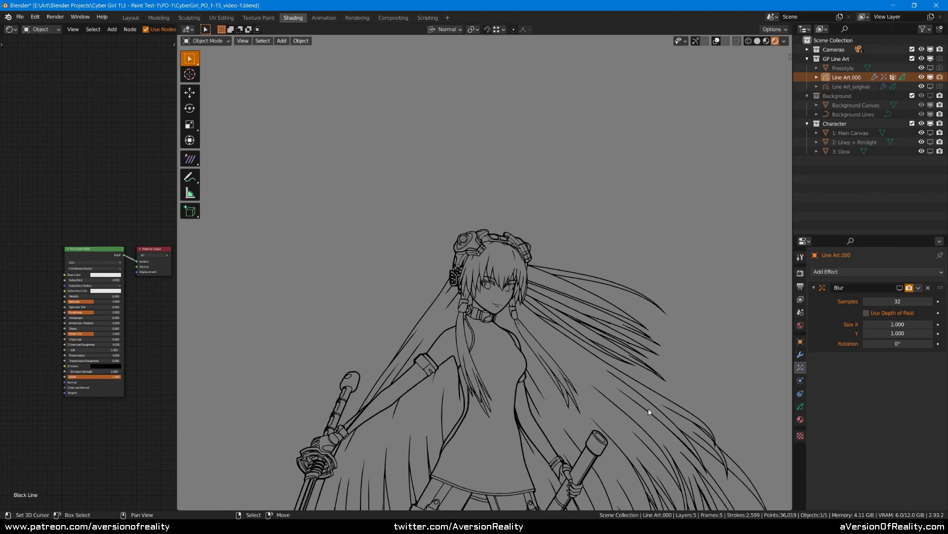
scroll(646, 399, down, 1)
shift+middle_drag(646, 399, 648, 254)
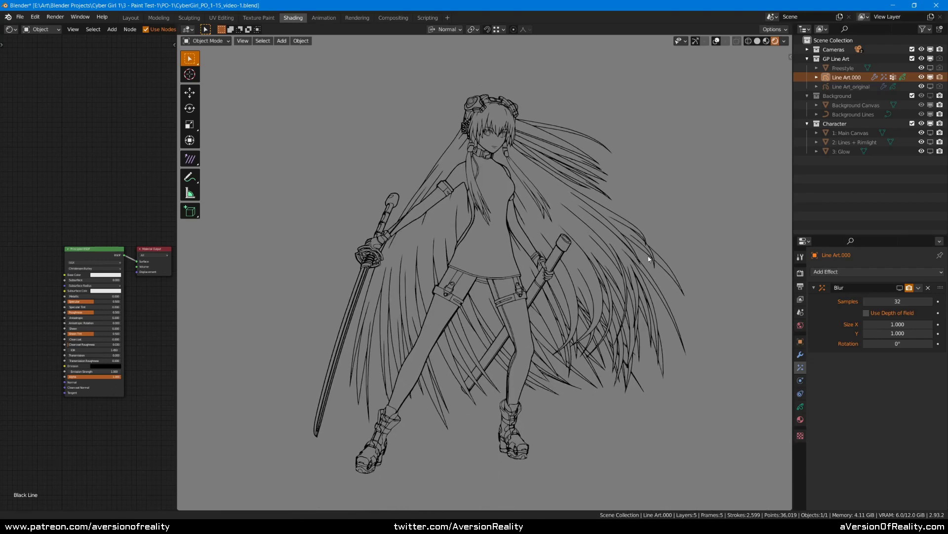
scroll(648, 256, up, 1)
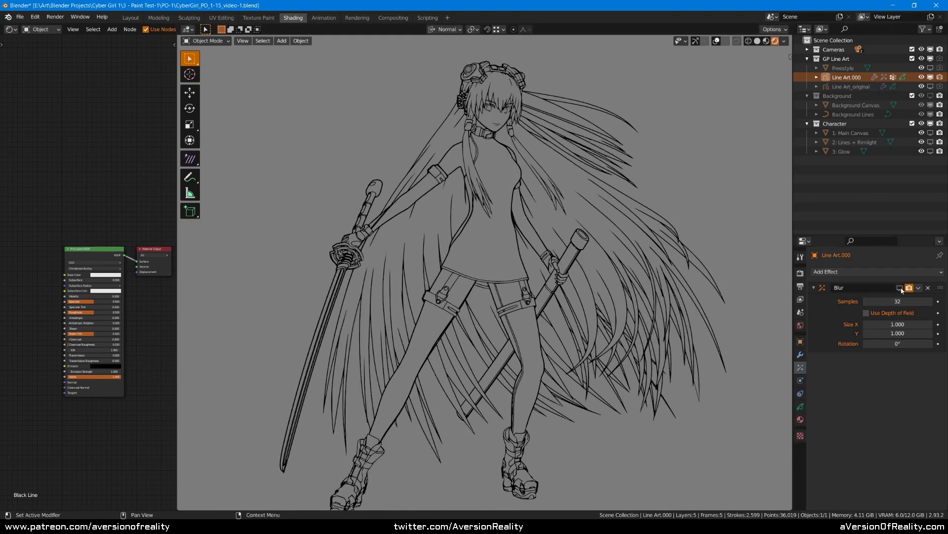
scroll(569, 295, up, 2)
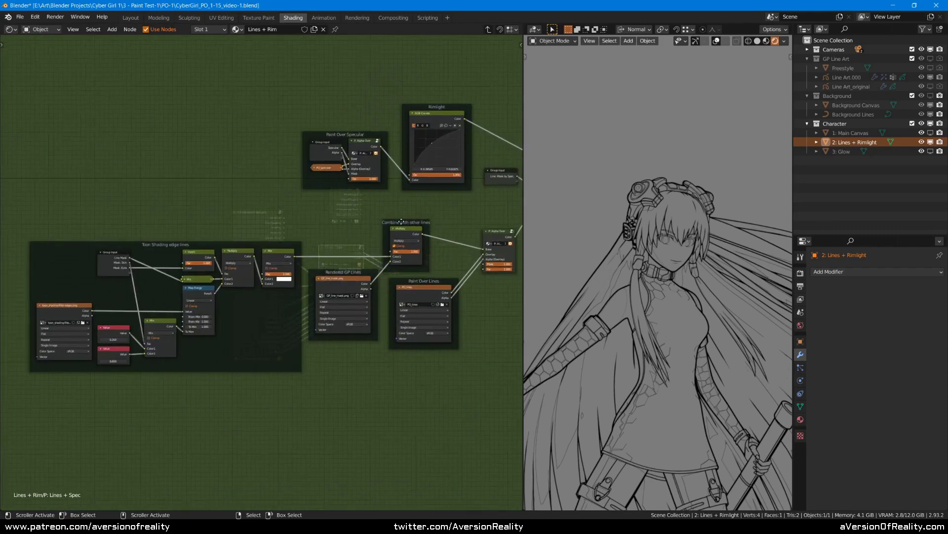
Link the final Mix node of the toon shading edge lines to the Group Output and inspect those lines on the character
middle_drag(401, 221, 223, 236)
scroll(247, 260, down, 2)
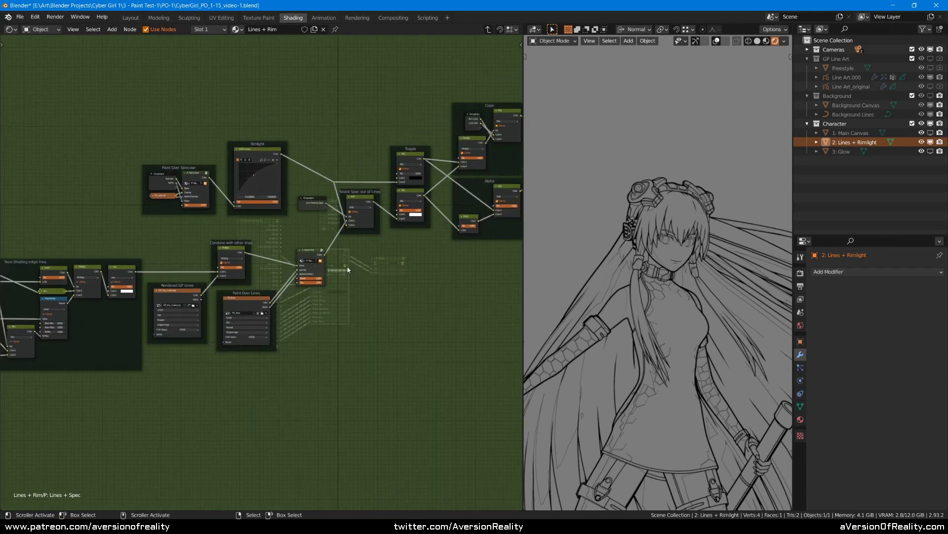
middle_drag(408, 277, 299, 290)
scroll(286, 290, down, 1)
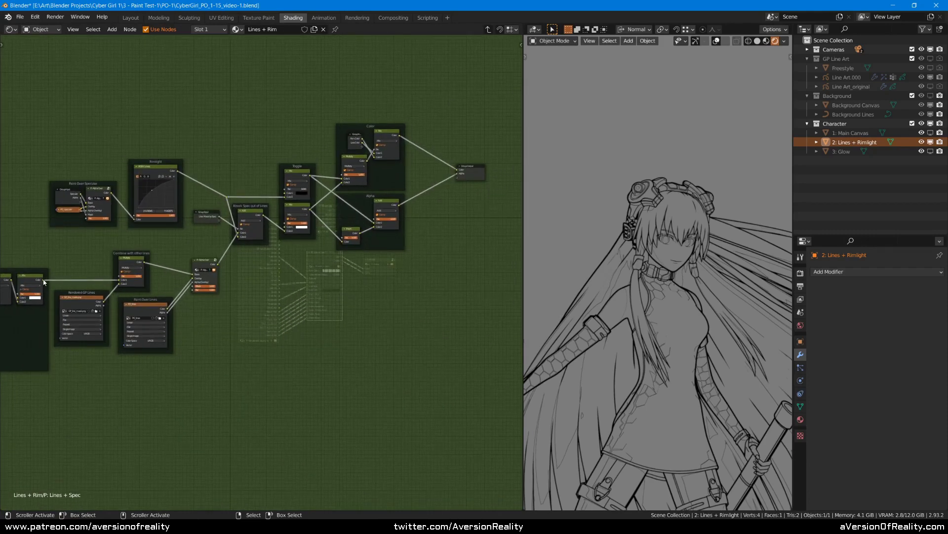
drag(43, 280, 458, 173)
scroll(682, 195, up, 3)
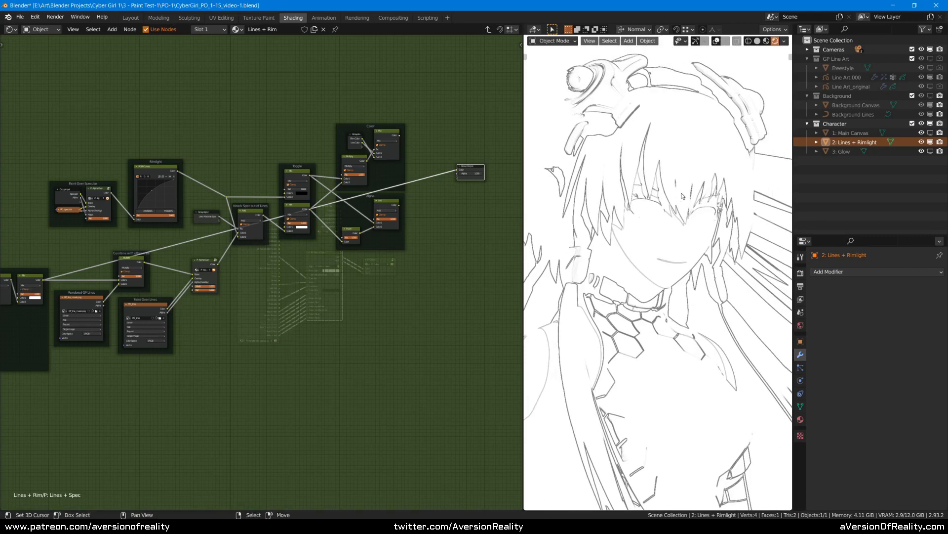
scroll(681, 196, down, 4)
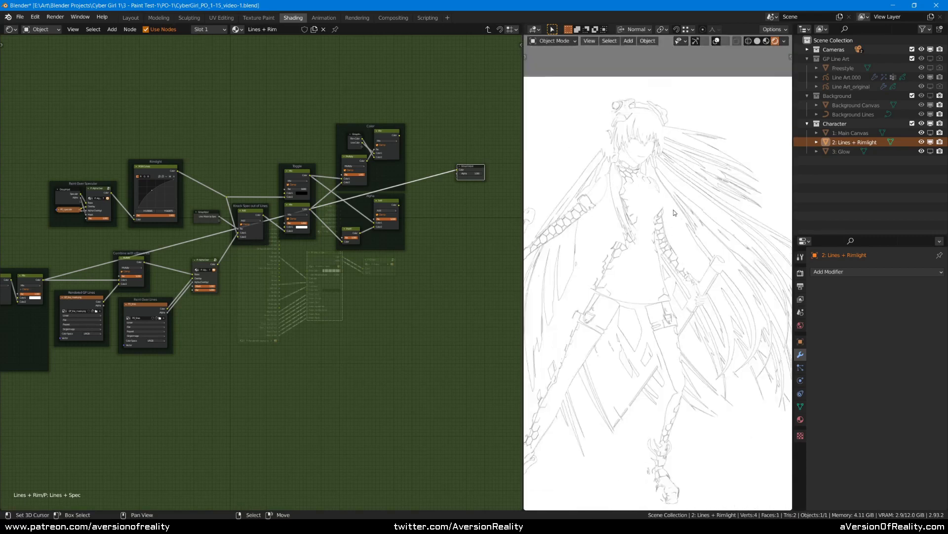
shift+middle_drag(660, 251, 673, 266)
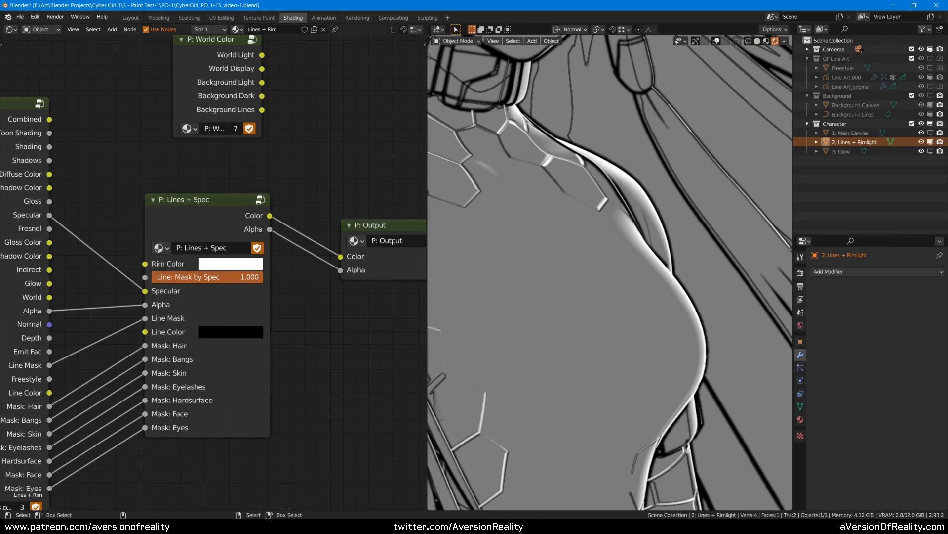
Set Line: Mask by Spec to 1.000 on the Lines + Spec node and inspect the rim lines around the shoulder and face
mouse_move(233, 277)
mouse_down()
mouse_move(183, 276)
mouse_move(263, 276)
mouse_move(152, 277)
mouse_move(263, 277)
mouse_up()
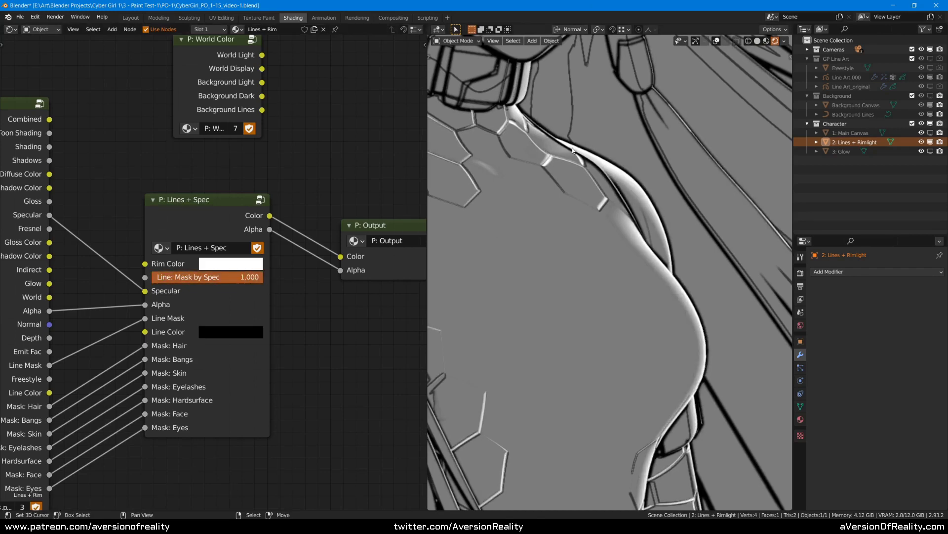
scroll(573, 150, down, 2)
shift+middle_drag(573, 151, 681, 280)
scroll(681, 281, up, 2)
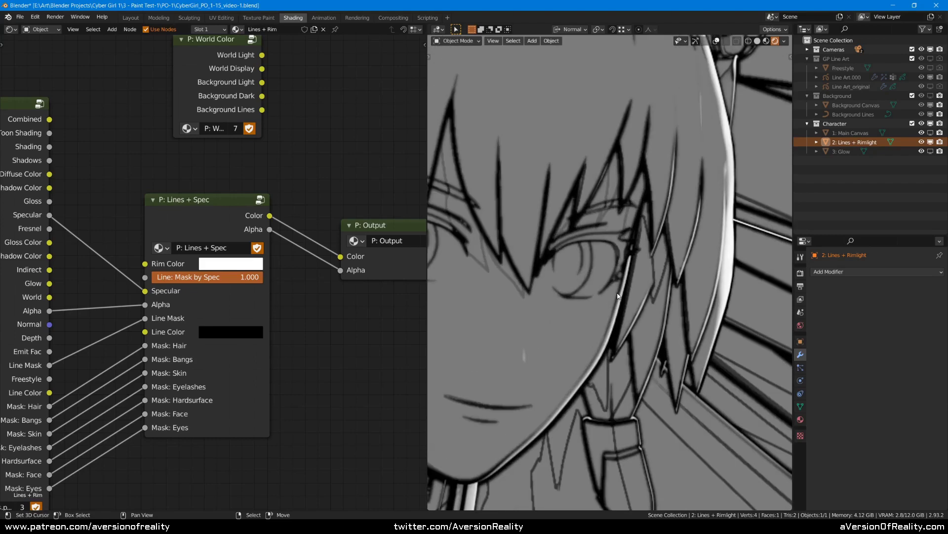
Set Line: Mask by Spec to 0.000 on the Lines + Spec node and check the whole character
drag(248, 281, 154, 277)
scroll(724, 274, down, 3)
scroll(531, 257, up, 2)
scroll(624, 263, down, 8)
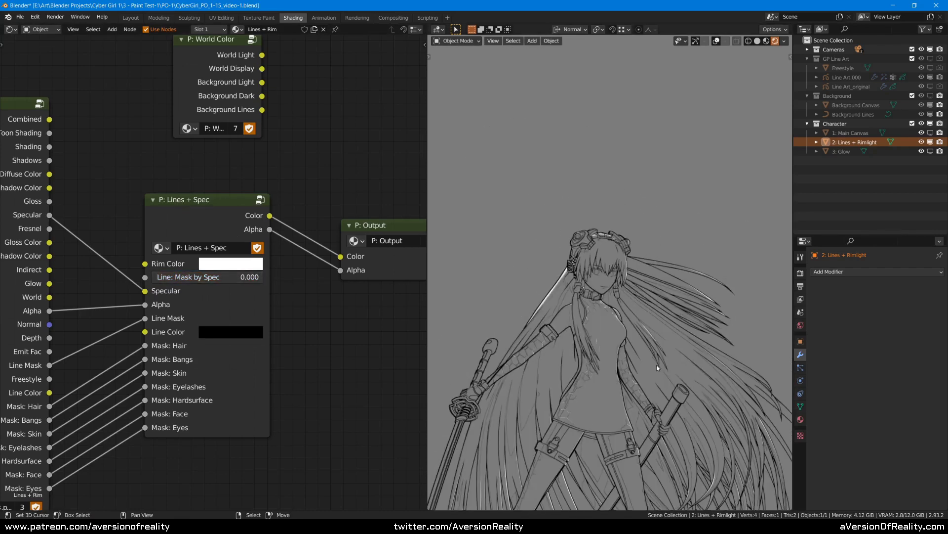
scroll(656, 367, down, 5)
scroll(215, 237, down, 2)
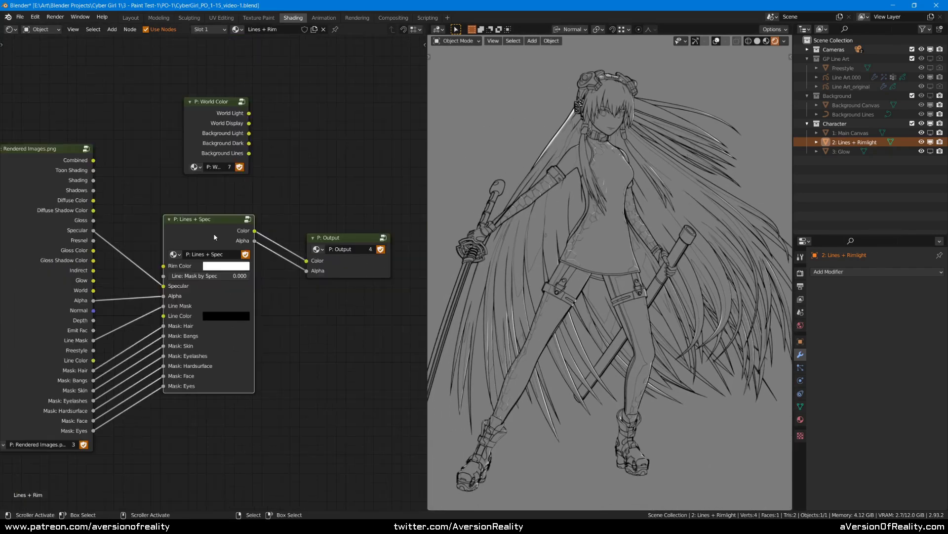
Look inside the Lines + Spec group at the Color frame's Mix node and leave the group
key(Tab)
scroll(296, 158, up, 5)
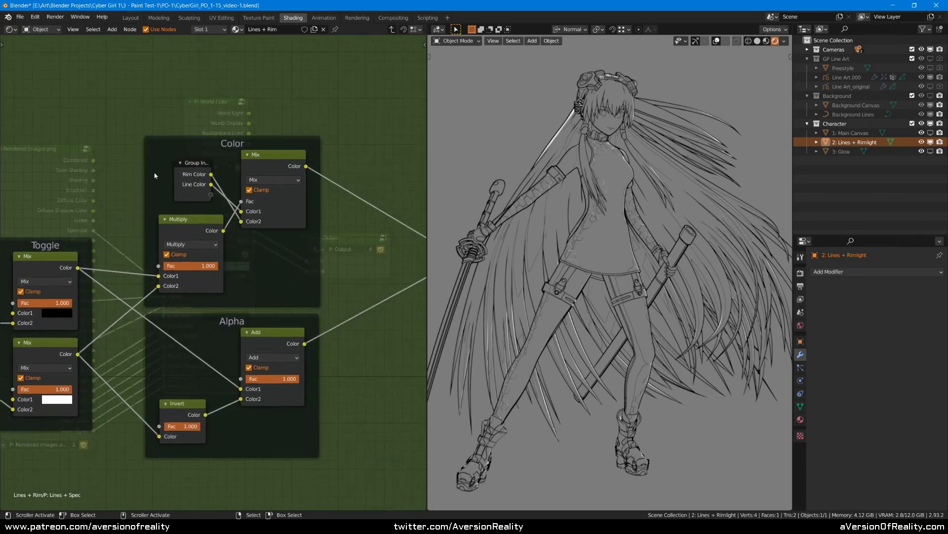
click(262, 182)
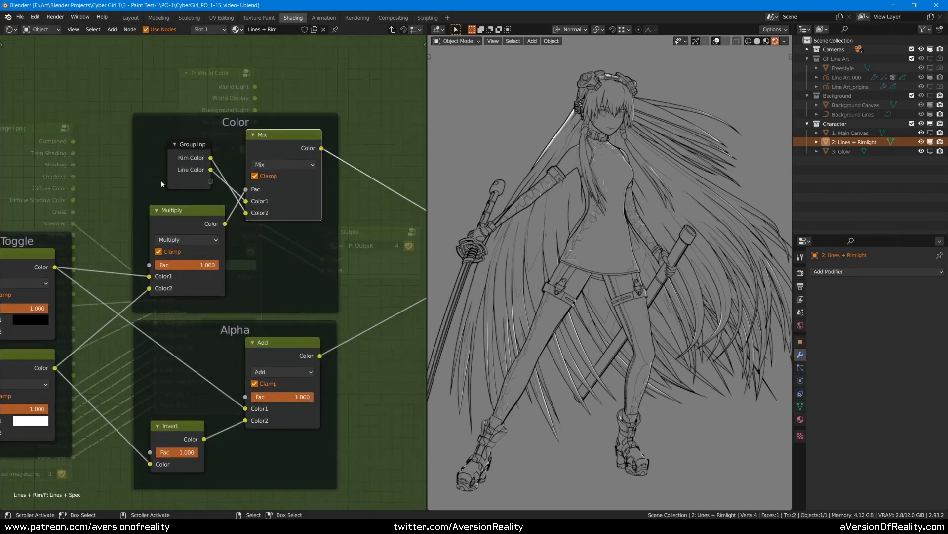
key(Tab)
Change the Lines + Spec node's Rim Color to violet-blue and show the 1: Main Canvas plane in the viewport
scroll(292, 296, up, 2)
click(232, 263)
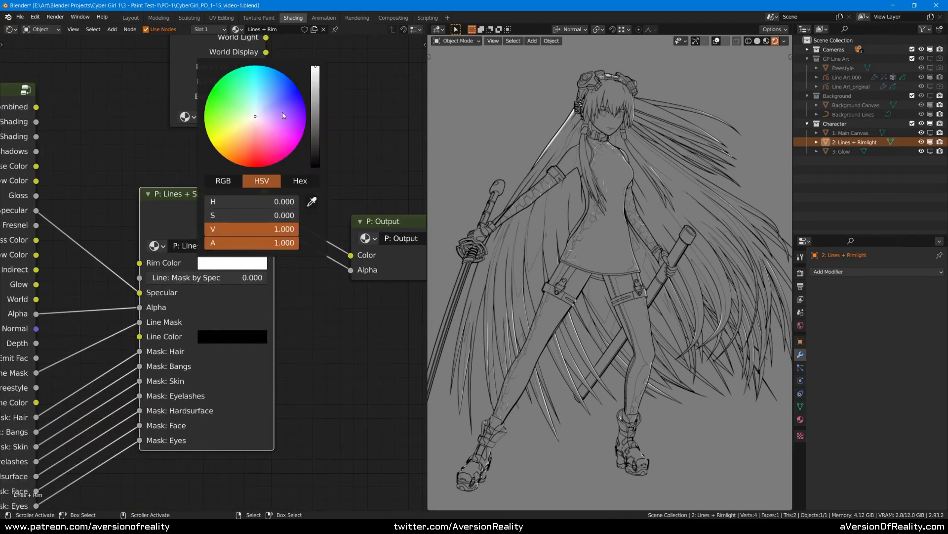
click(285, 115)
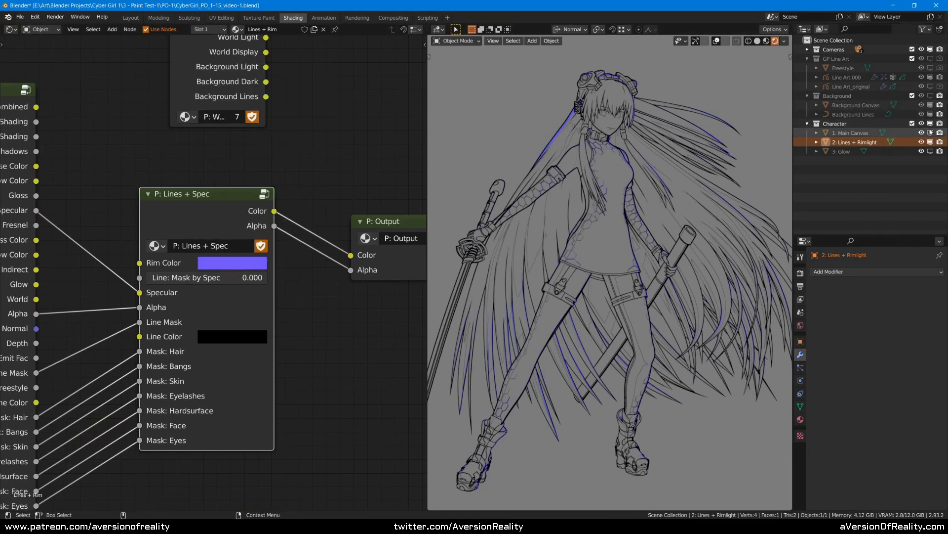
click(931, 132)
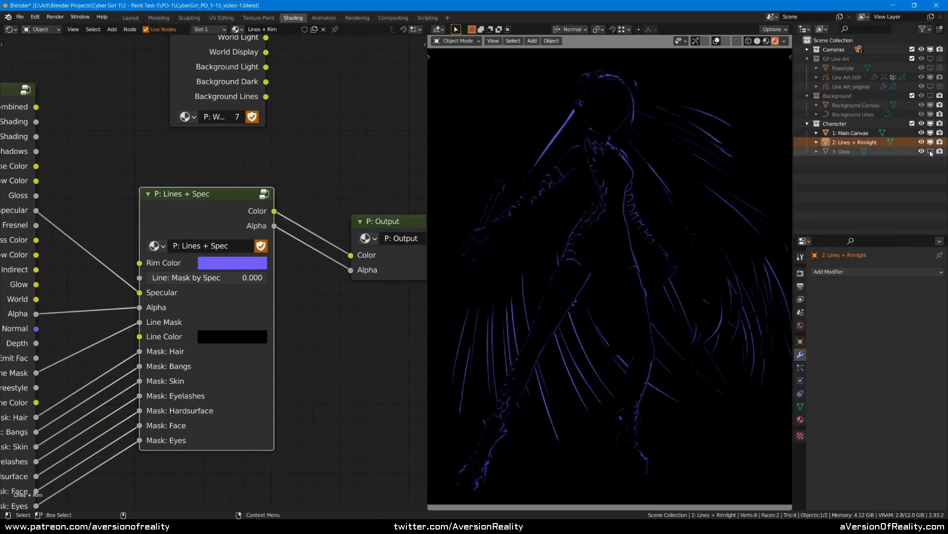
Try other hues for the Rim Color against the painted character and settle on a saturated blue
click(252, 264)
click(235, 260)
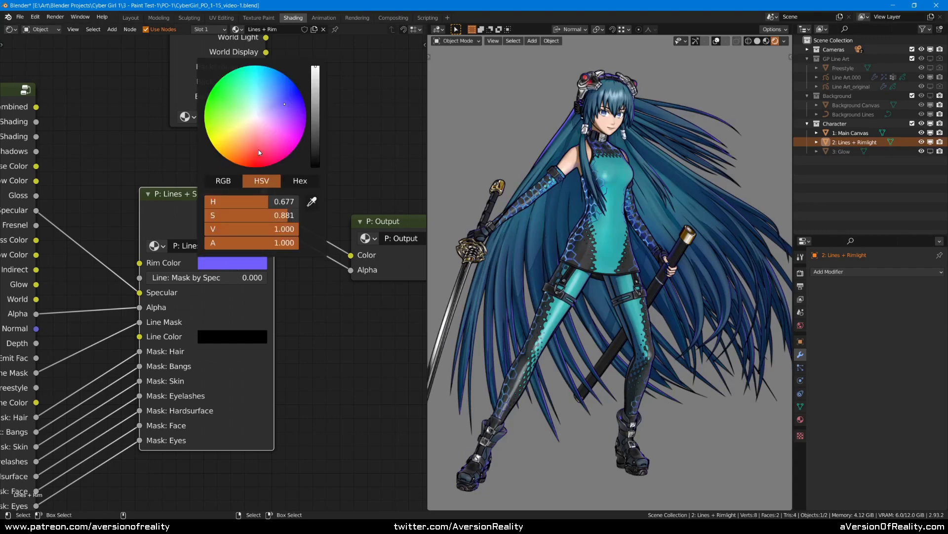
drag(258, 152, 287, 101)
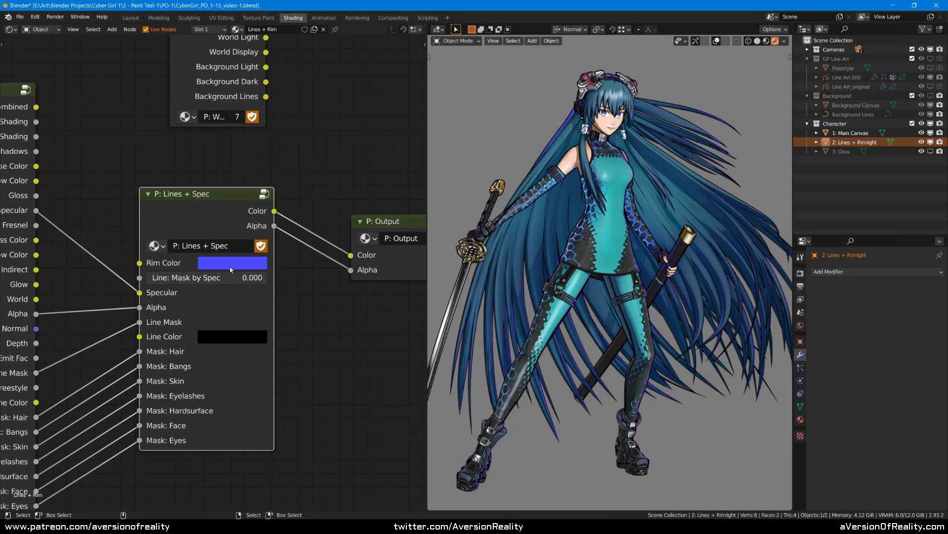
Open the Lines + Spec group and examine how its Color and Alpha branches feed the Group Output
key(Tab)
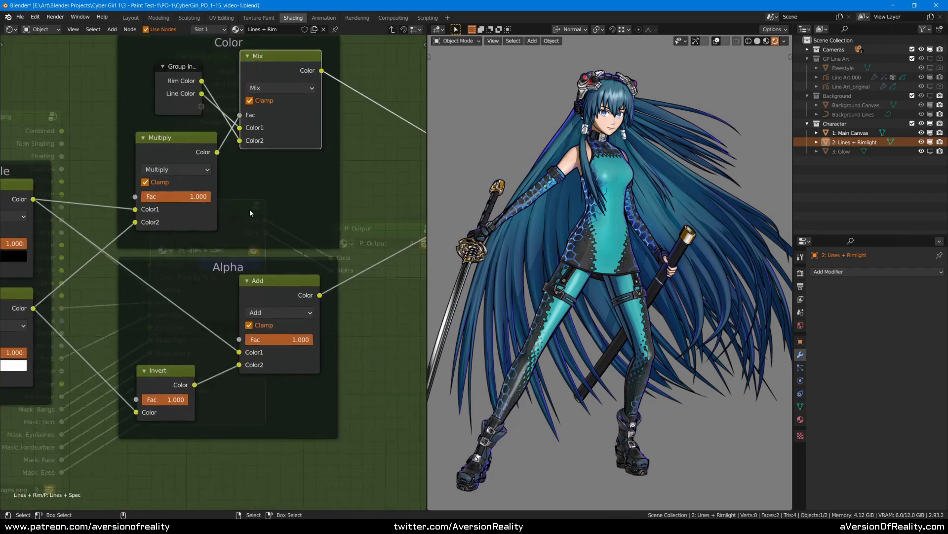
middle_drag(341, 199, 201, 197)
drag(349, 205, 342, 204)
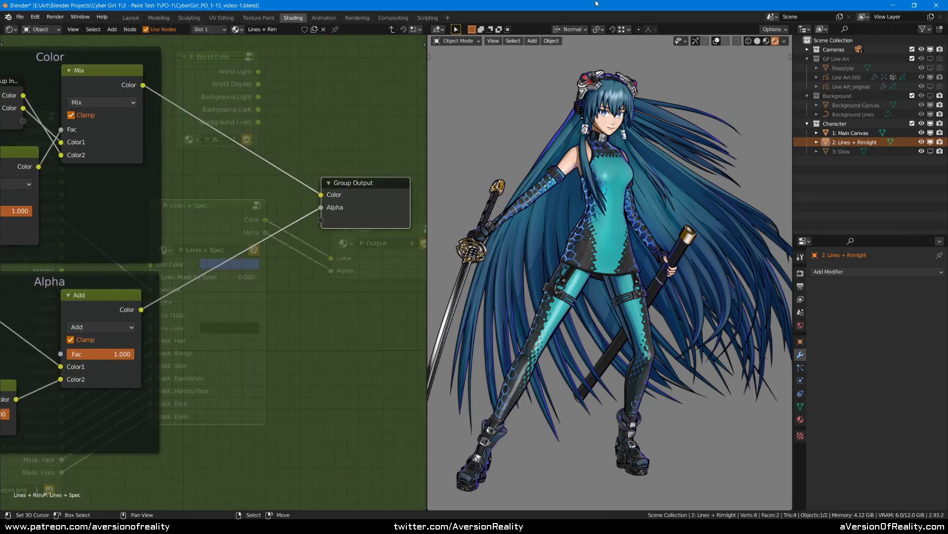
View the layered canvas planes at an angle and try to move the 2: Lines + Rimlight plane
middle_drag(691, 152, 705, 155)
scroll(691, 148, down, 2)
middle_drag(652, 135, 675, 133)
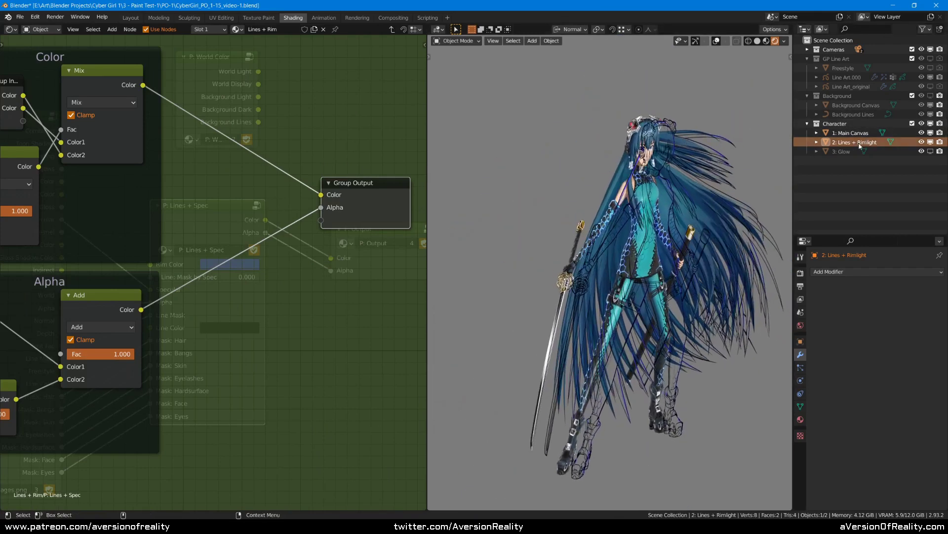
key(g)
key(Escape)
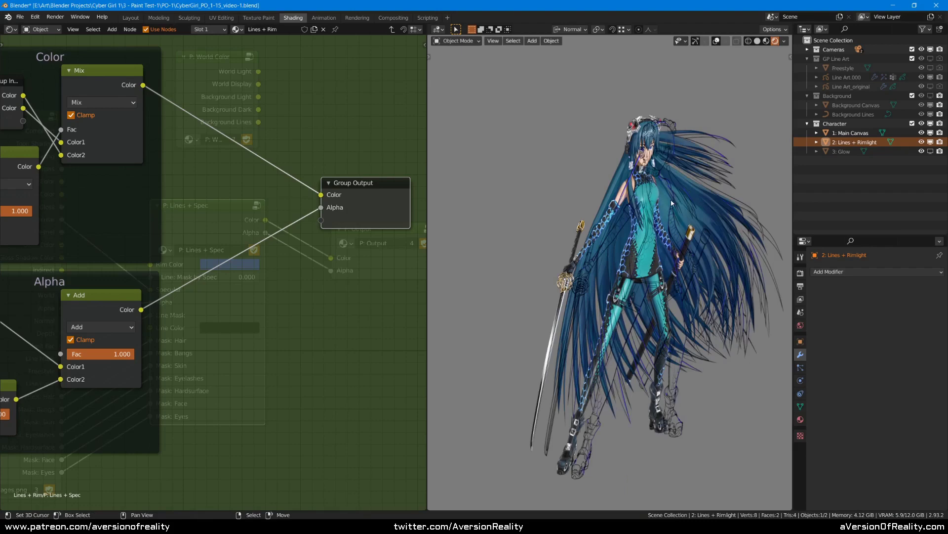
Review the Lines + Rim material's blend and shadow settings and inspect the layered planes from other angles
click(801, 419)
scroll(848, 406, down, 2)
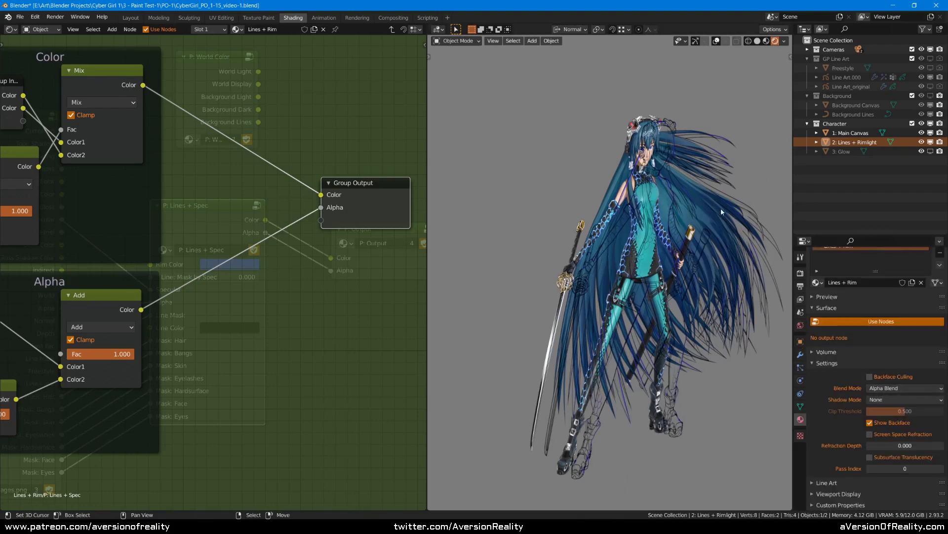
middle_drag(721, 209, 705, 164)
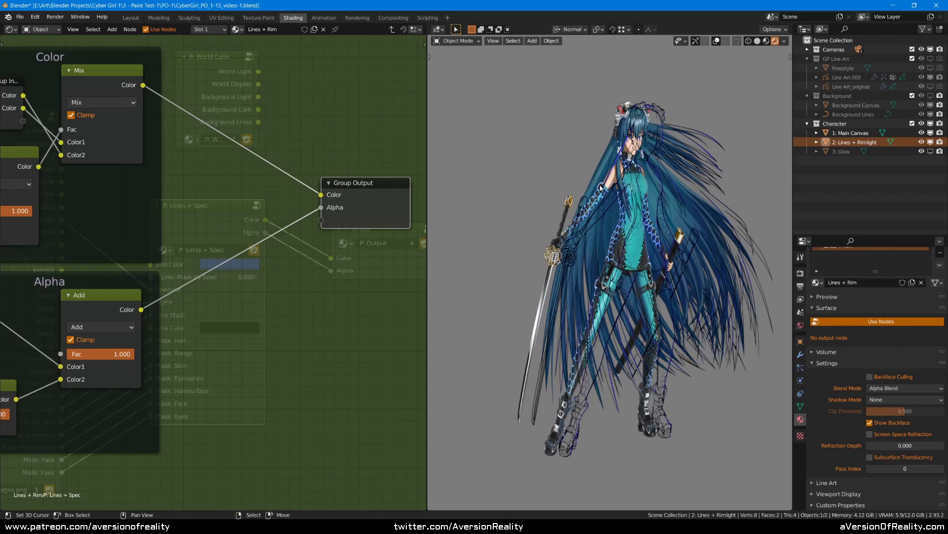
middle_drag(601, 187, 681, 168)
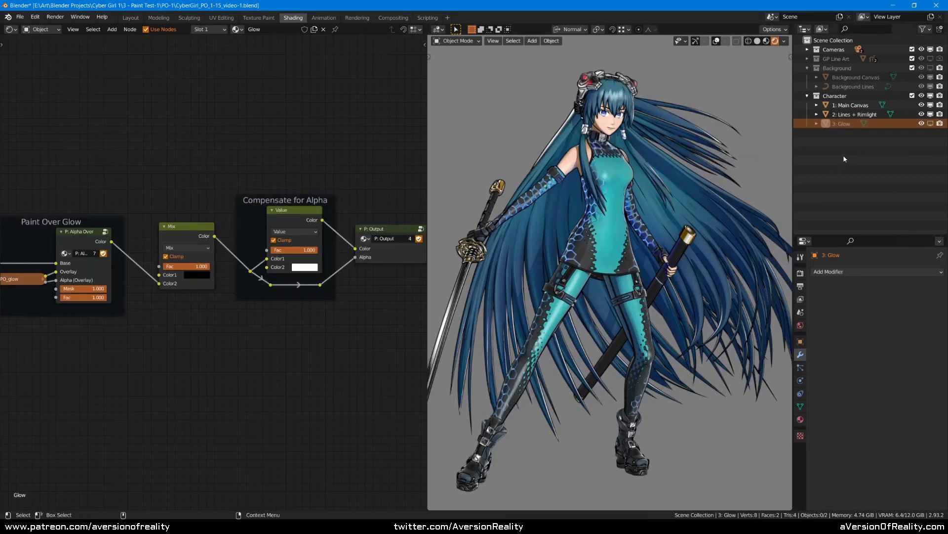
Show the 3: Glow plane in the viewport and try moving it away from the character
click(931, 123)
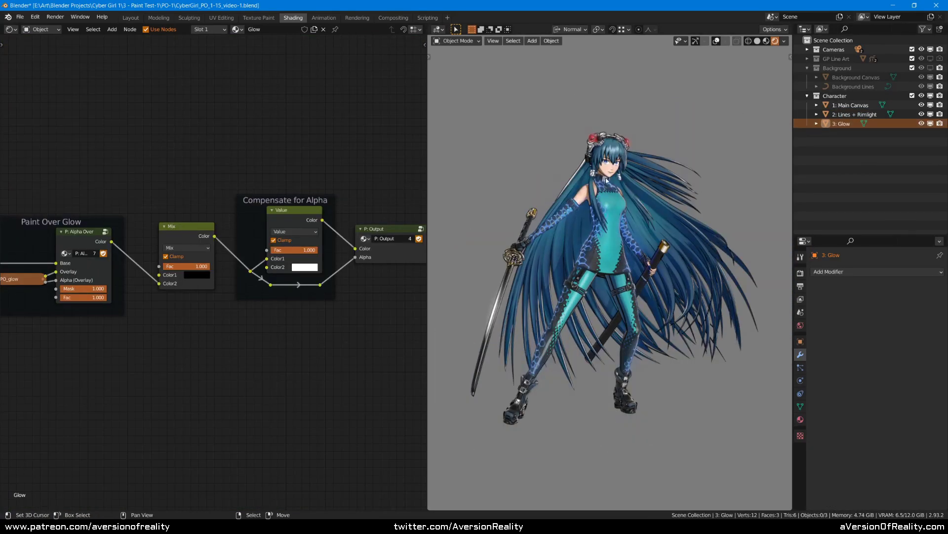
click(858, 124)
key(g)
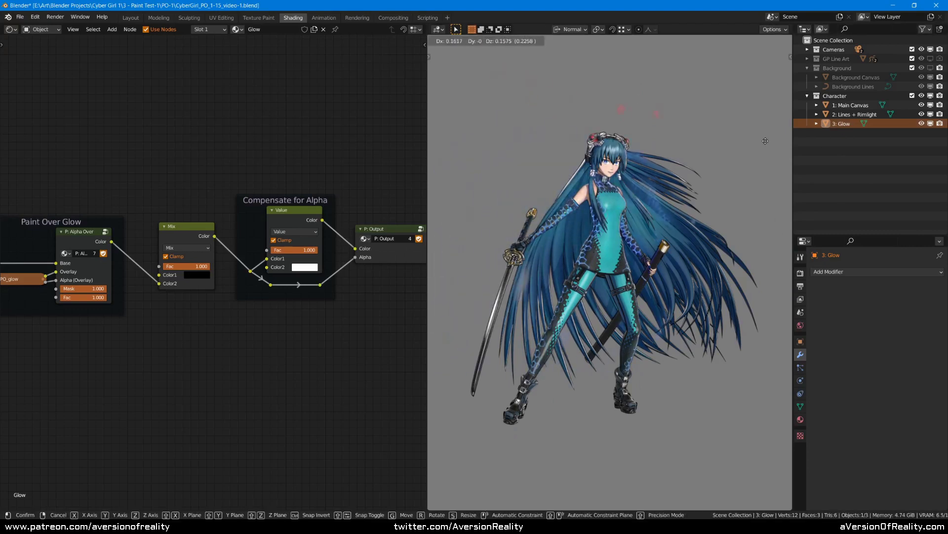
right_click(623, 188)
Leave the plane move and examine the bloom.png and Glow_0001.png branches that feed the Glow material
scroll(625, 187, up, 4)
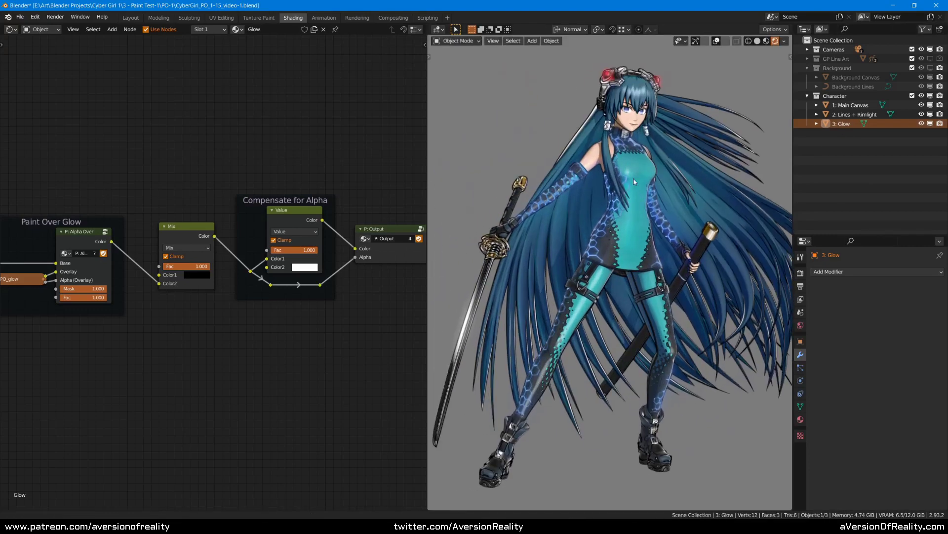
scroll(310, 144, down, 2)
middle_drag(310, 145, 440, 141)
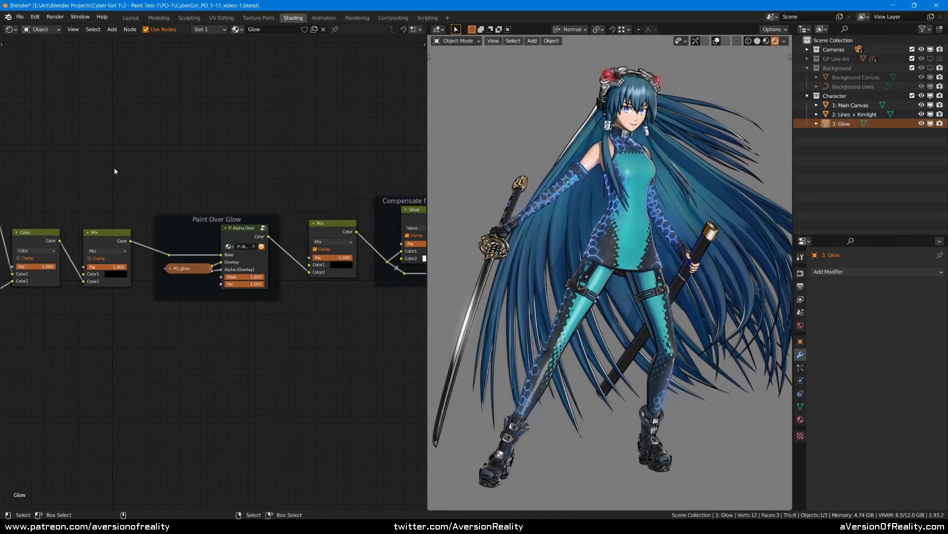
middle_drag(54, 190, 265, 179)
scroll(266, 178, up, 1)
scroll(266, 181, up, 1)
Enable Eevee Bloom with the 3: Glow plane hidden, try a lower threshold, and raise it to about 1.602
click(800, 273)
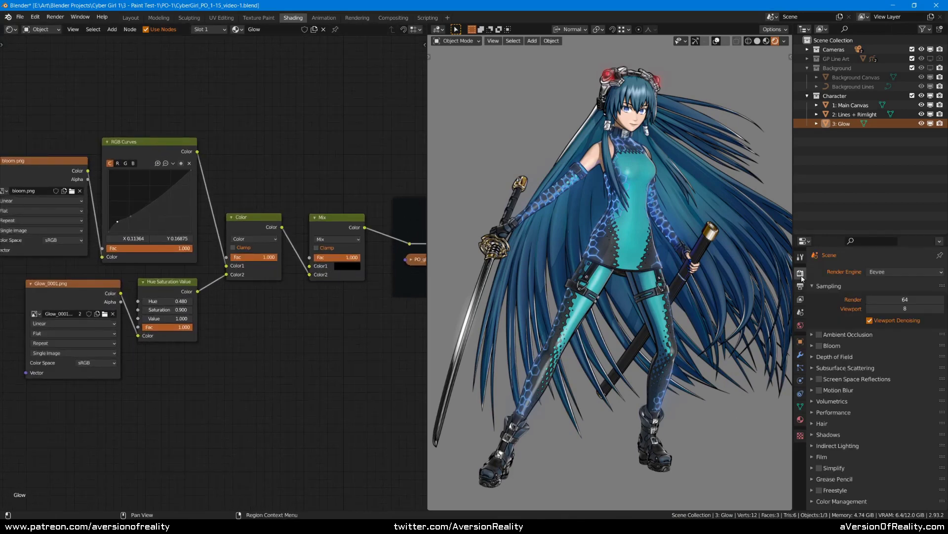
click(820, 346)
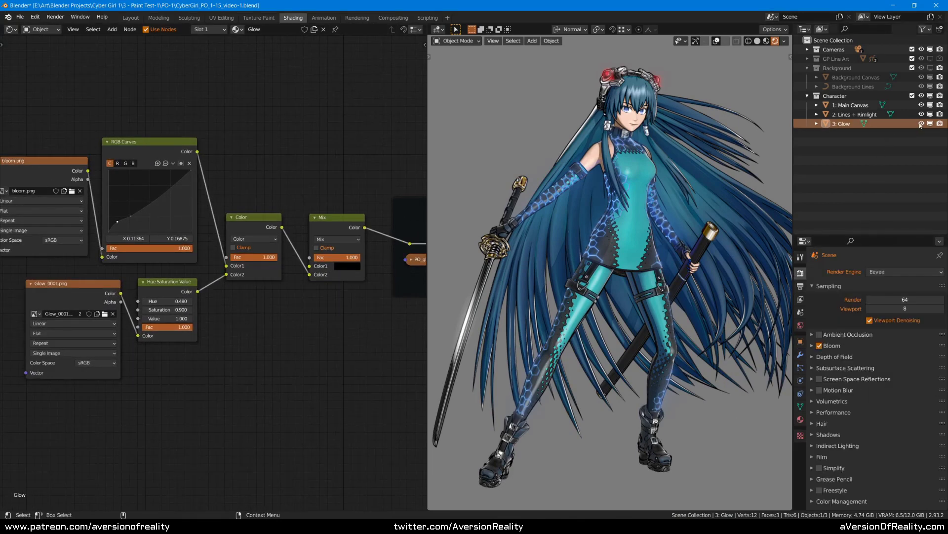
click(815, 347)
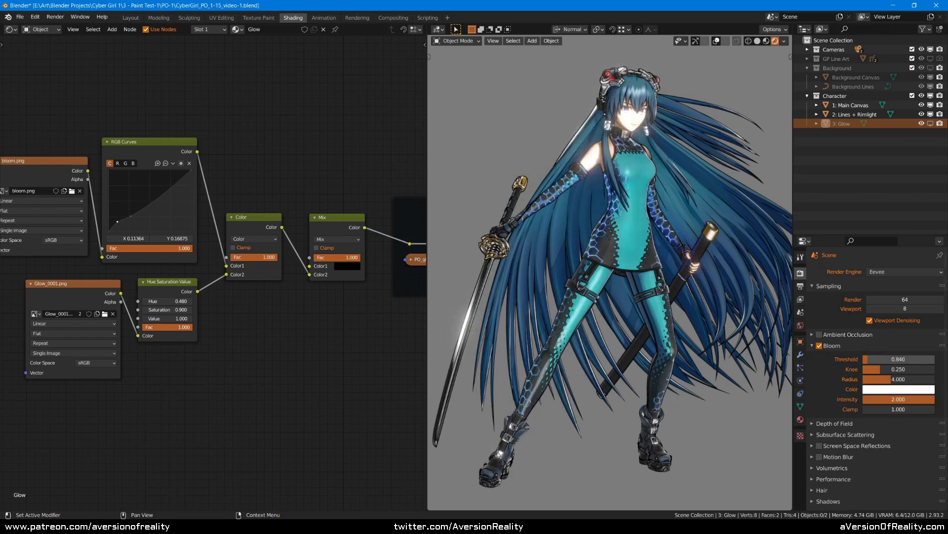
mouse_move(887, 357)
mouse_down()
mouse_move(904, 357)
mouse_move(870, 360)
mouse_up()
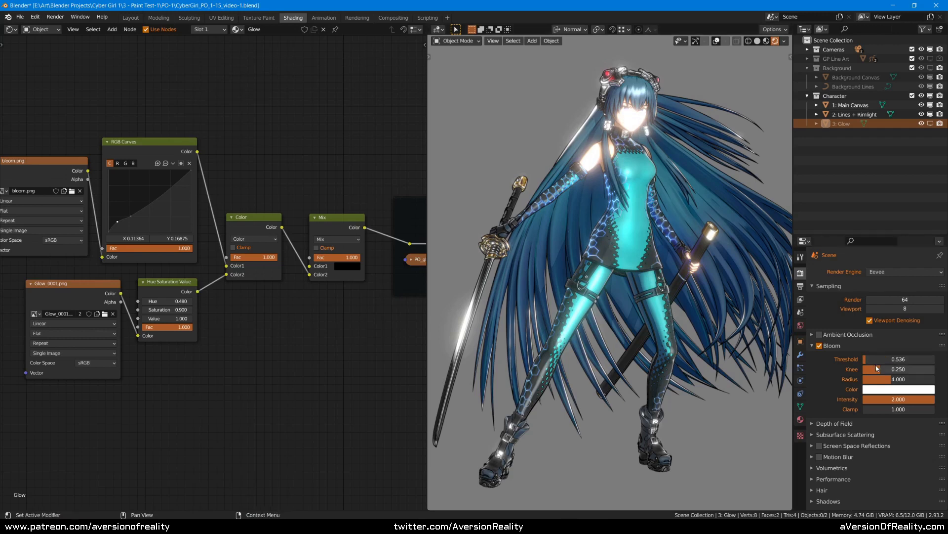
drag(873, 362, 889, 363)
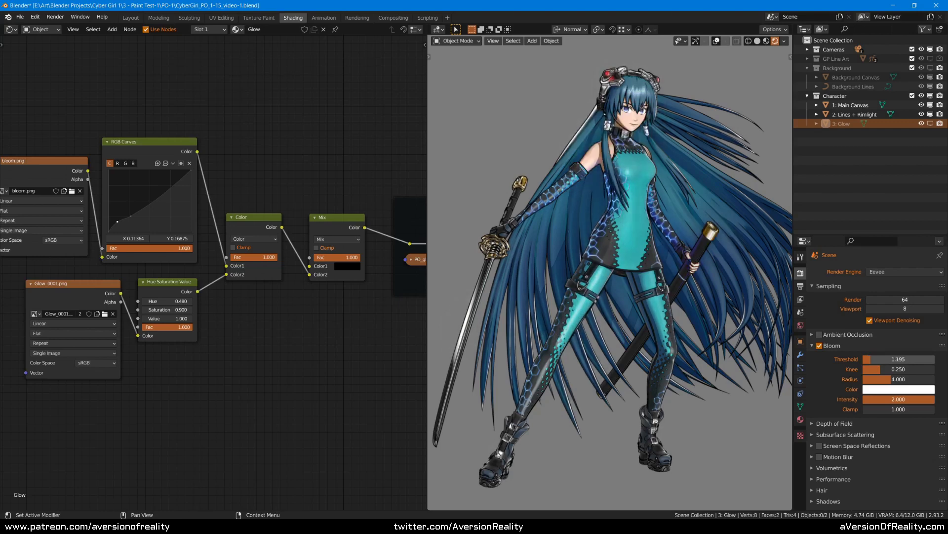
Show the 3: Glow plane and preview bloom.png, followed by Glow_0001.png, by linking each image's color directly to P: Output
scroll(232, 277, down, 2)
middle_drag(252, 276, 162, 277)
scroll(162, 276, down, 1)
middle_drag(226, 175, 207, 182)
scroll(208, 181, down, 1)
drag(43, 210, 409, 249)
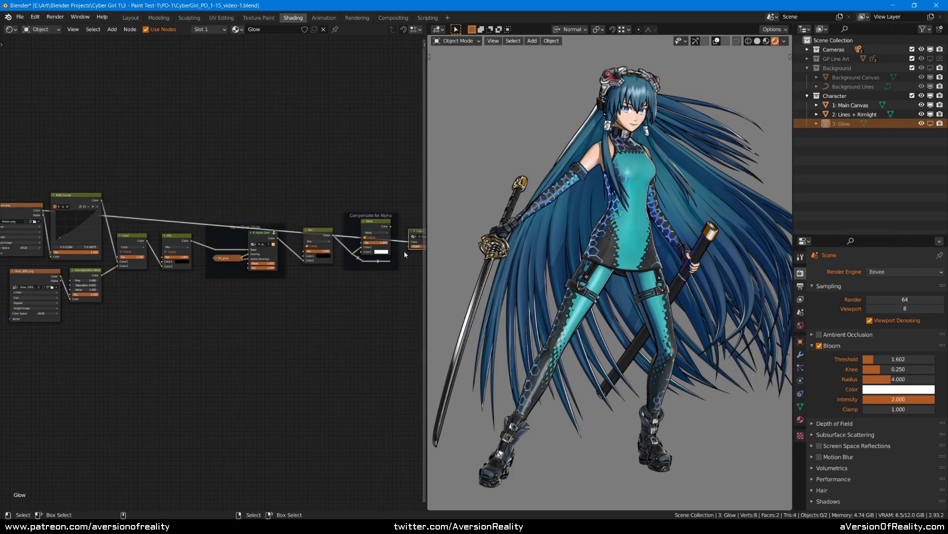
click(931, 124)
middle_drag(304, 161, 222, 159)
scroll(221, 159, down, 1)
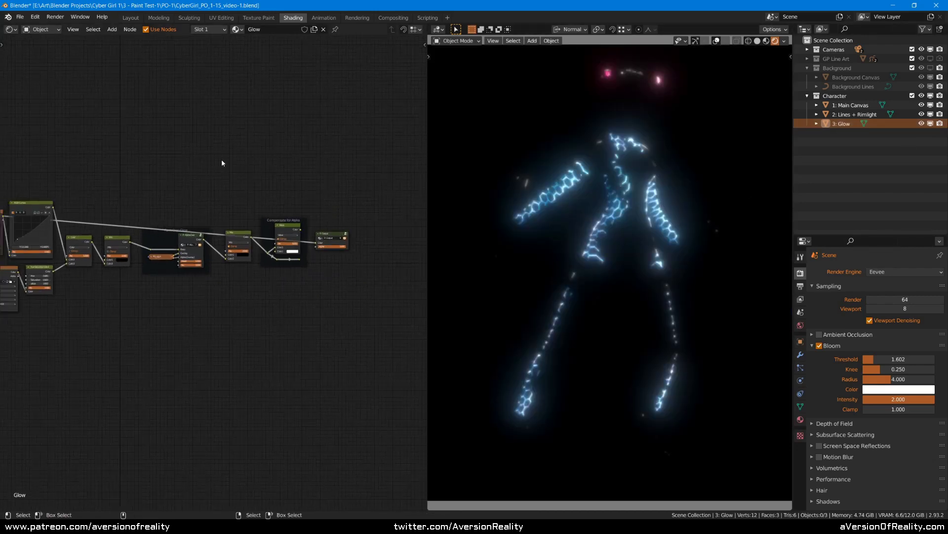
scroll(147, 213, up, 1)
drag(53, 251, 378, 220)
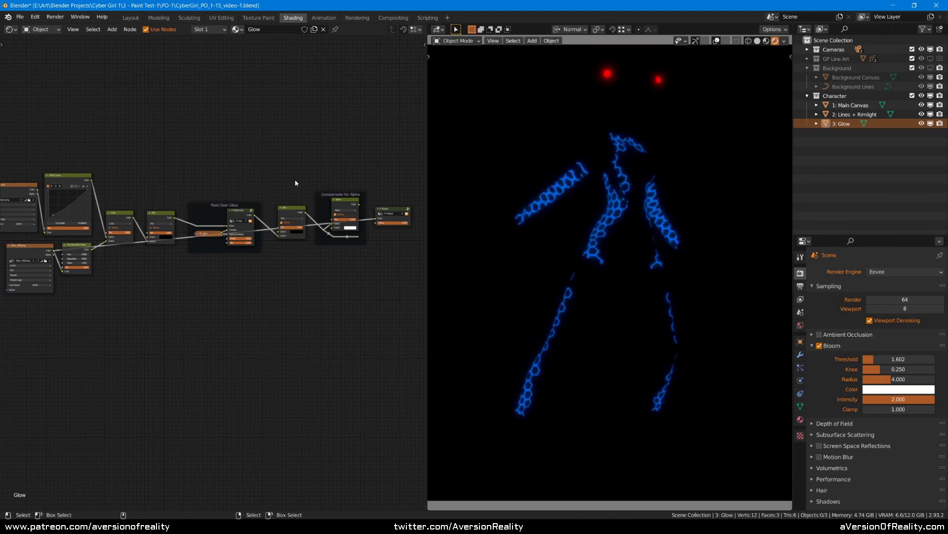
Reconnect the Value node's color and the lower reroute in Compensate for Alpha to P: Output's Color and Alpha
scroll(266, 224, up, 6)
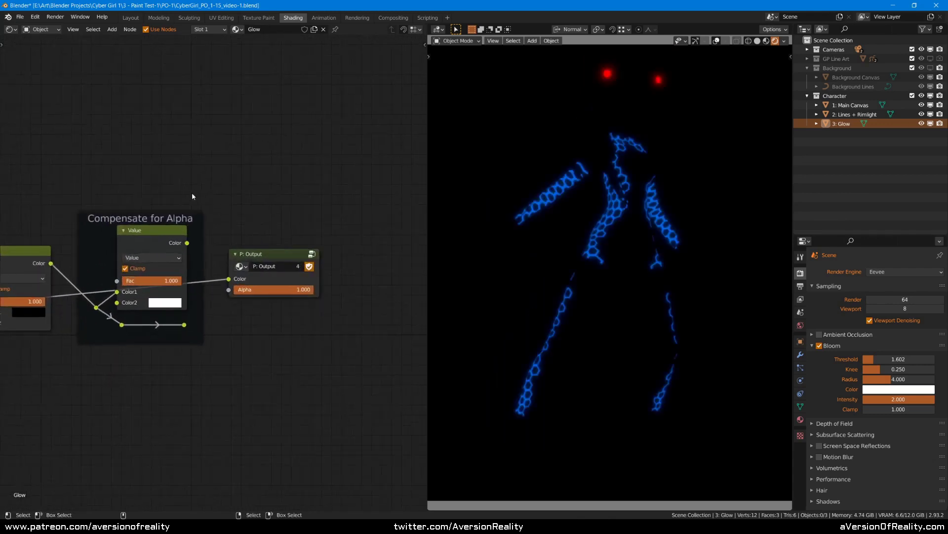
drag(185, 241, 229, 280)
drag(182, 328, 230, 291)
scroll(122, 234, down, 3)
Return to the Paint Over Glow nodes and inspect the recombined glow up close on the character's suit
middle_drag(122, 233, 544, 232)
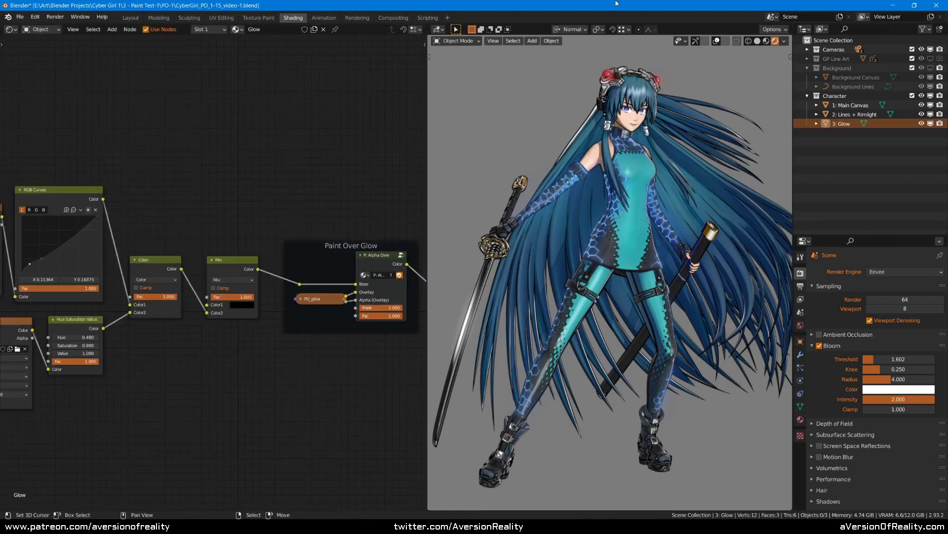
scroll(673, 121, up, 4)
scroll(684, 207, down, 3)
scroll(683, 209, up, 3)
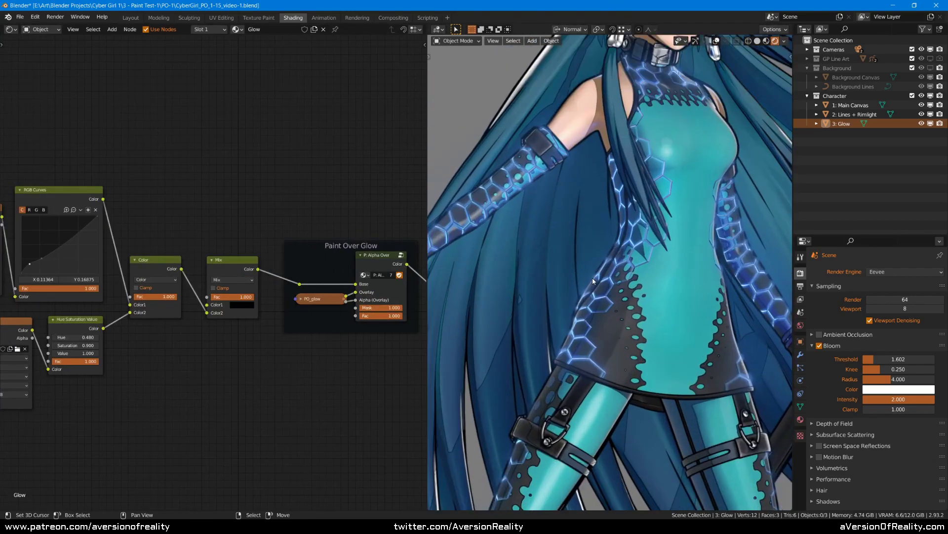
Return to the camera view and show the Background collection behind the character
scroll(612, 267, down, 5)
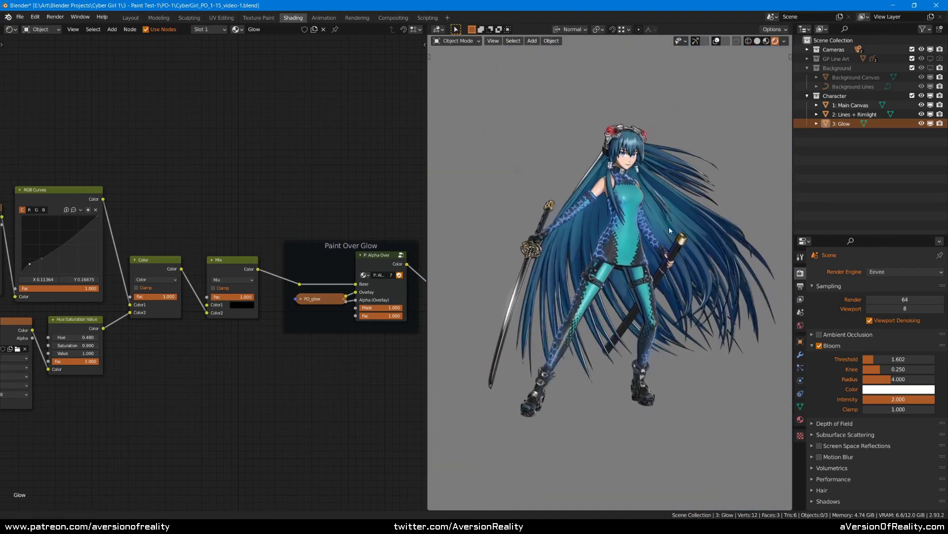
key(KP_0)
click(912, 69)
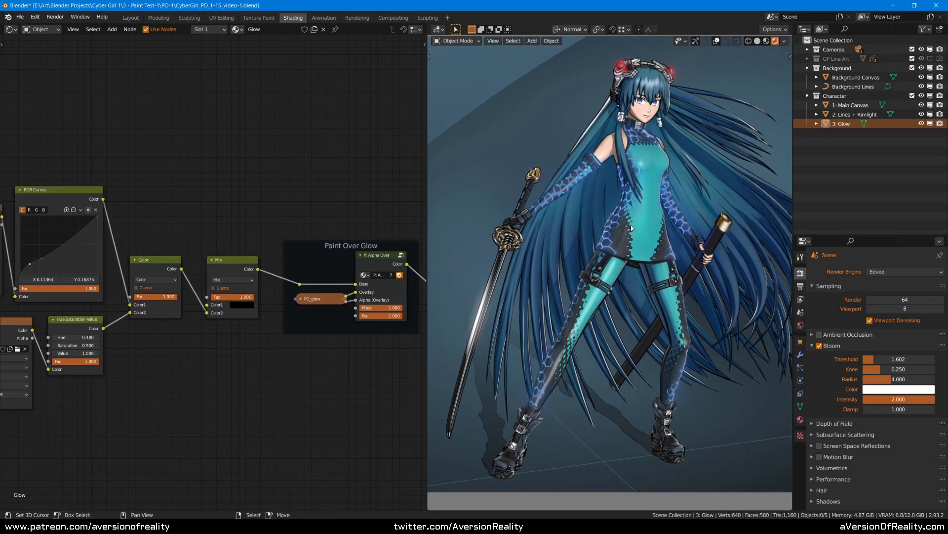
scroll(632, 228, down, 2)
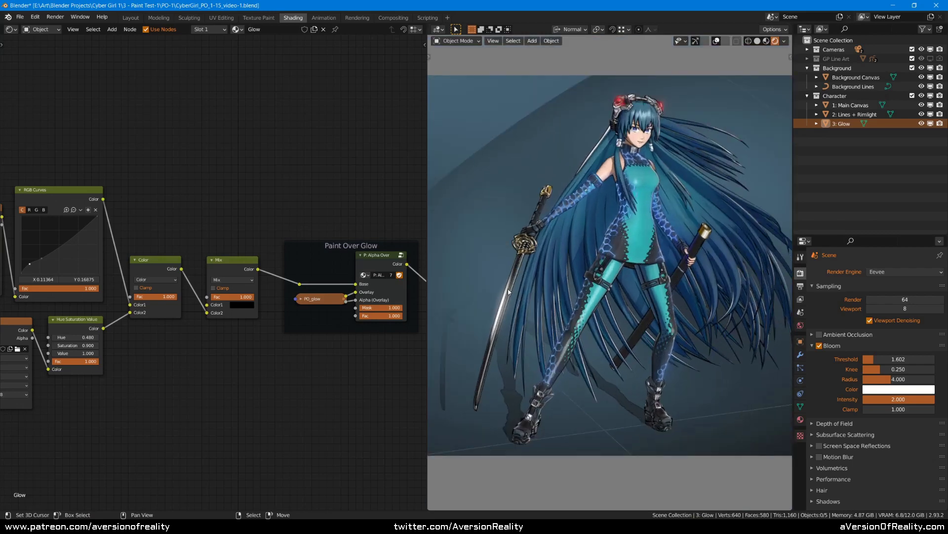
scroll(618, 243, up, 5)
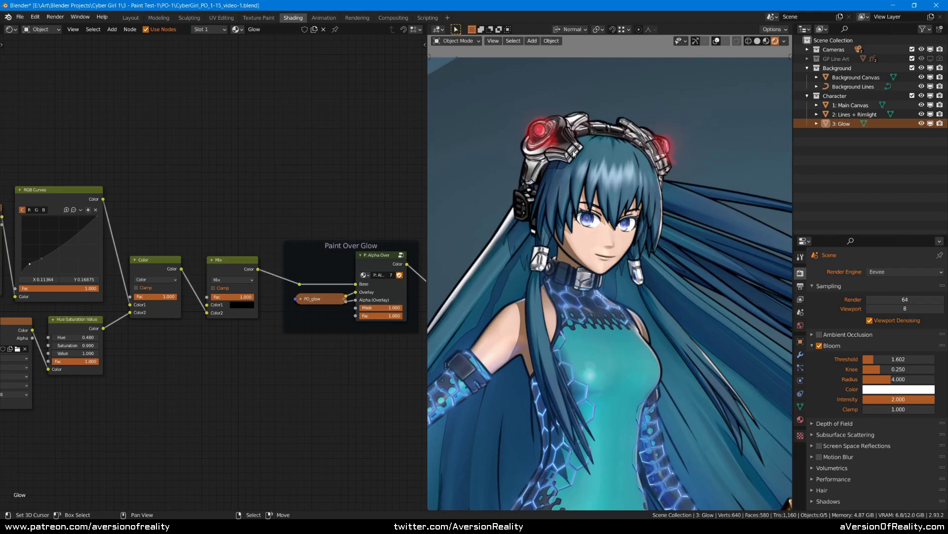
scroll(574, 154, down, 5)
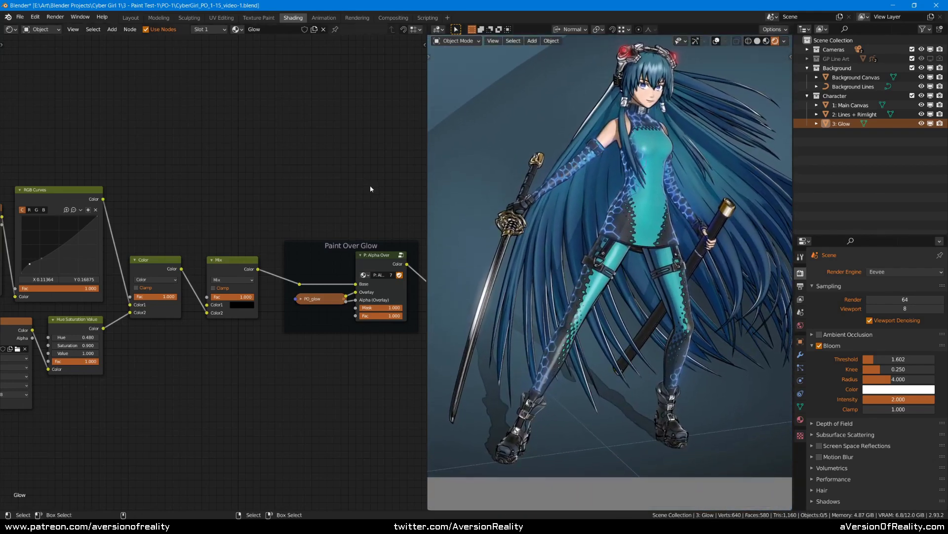
Examine the Glow material's node chain from the Paint Over Glow frame to the output
middle_drag(376, 251, 331, 241)
mouse_move(350, 308)
mouse_down()
mouse_move(311, 307)
mouse_move(358, 308)
mouse_up()
mouse_move(245, 162)
middle_down()
mouse_move(109, 193)
mouse_move(295, 191)
mouse_move(229, 199)
middle_up()
scroll(709, 168, down, 2)
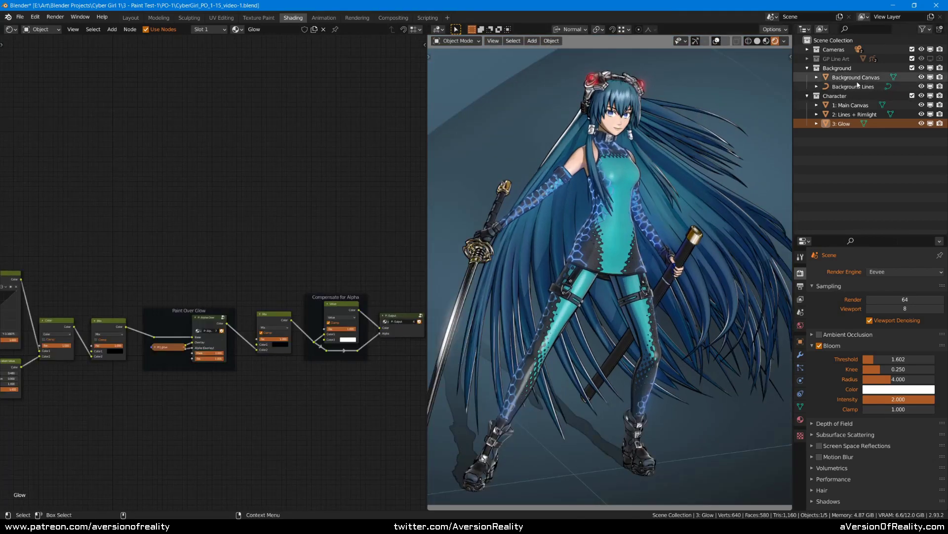
Select the Background Canvas object and examine the gradient, noise and shadow branches of its material
click(857, 78)
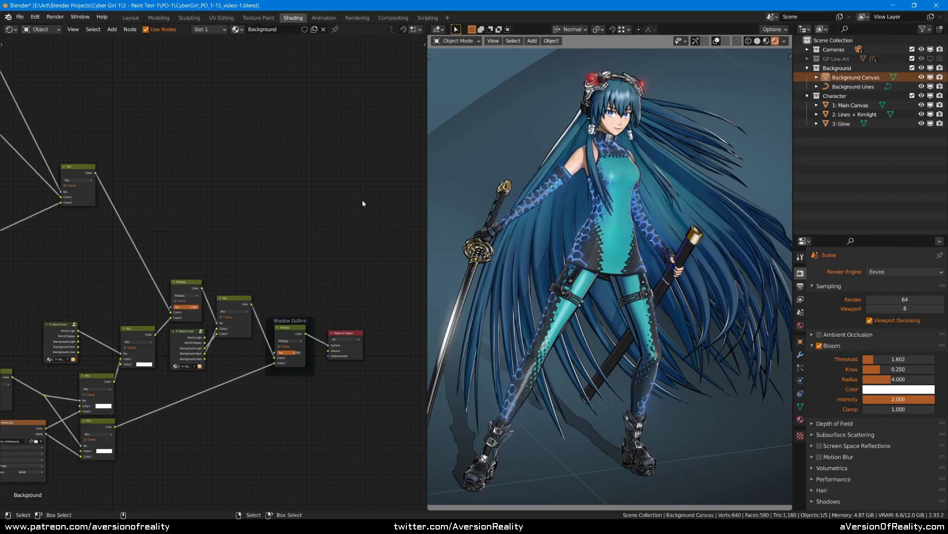
scroll(226, 204, down, 1)
middle_drag(85, 198, 286, 190)
scroll(651, 131, down, 2)
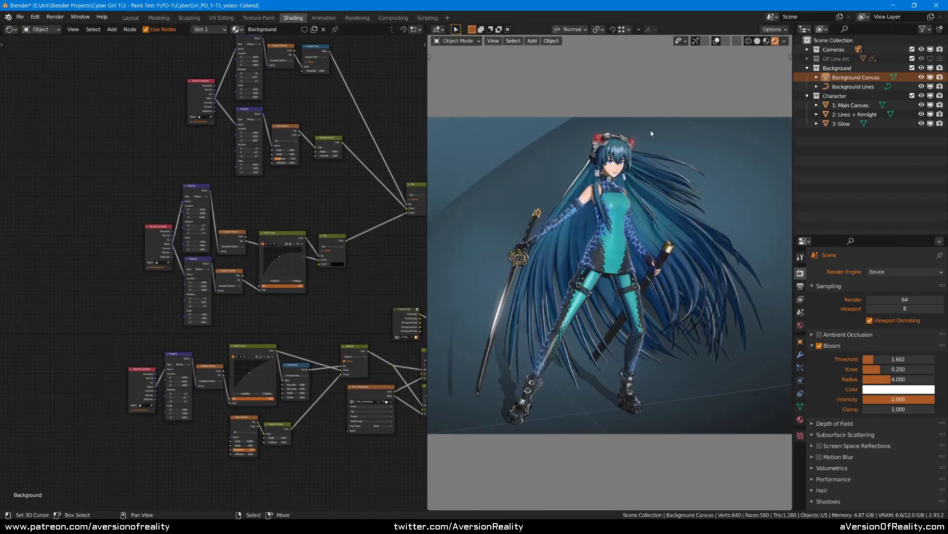
shift+middle_drag(651, 133, 664, 125)
middle_drag(326, 216, 223, 236)
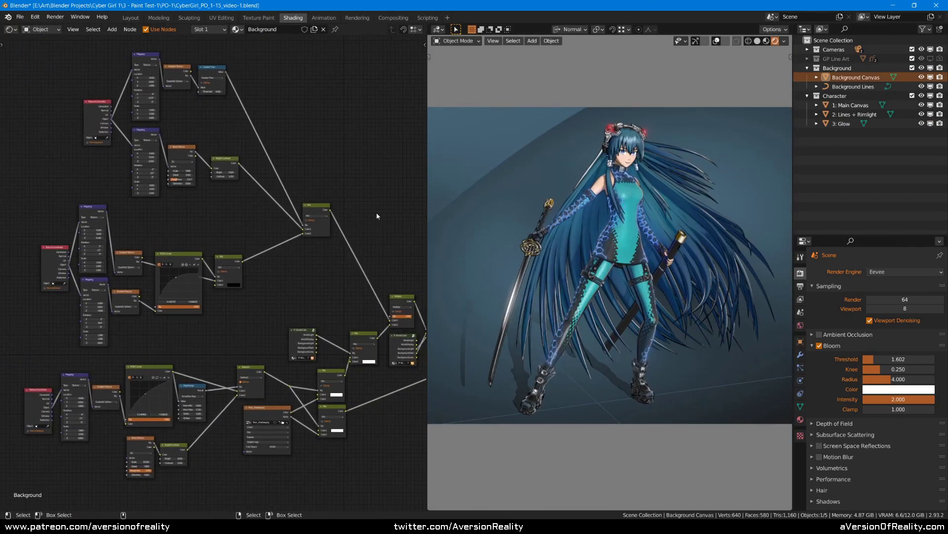
scroll(308, 225, up, 1)
middle_drag(84, 54, 130, 136)
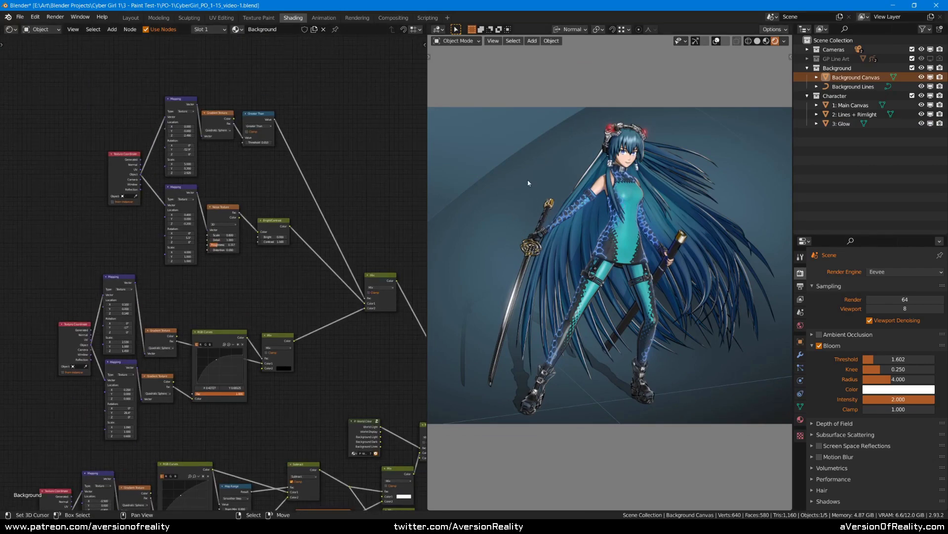
middle_drag(375, 298, 368, 177)
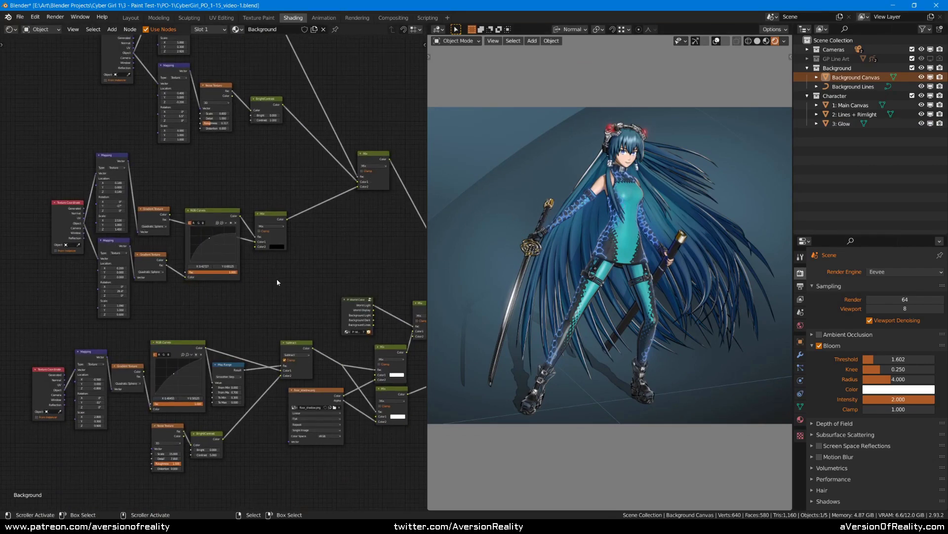
middle_drag(277, 282, 248, 197)
scroll(256, 209, down, 1)
middle_drag(136, 245, 191, 250)
Preview the floor shadow image directly on the Material Output's Surface, and reconnect the Shadow Outline Multiply node
drag(80, 297, 325, 226)
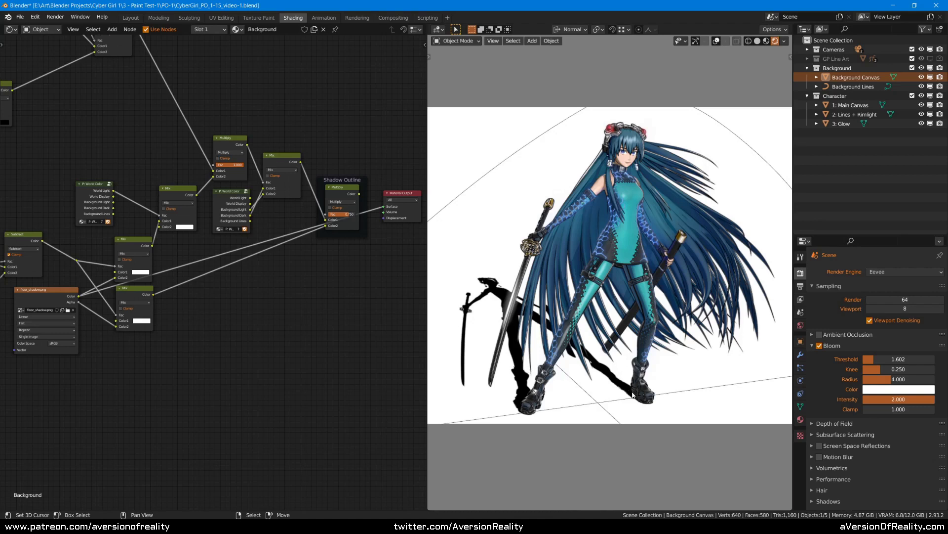
scroll(507, 304, down, 1)
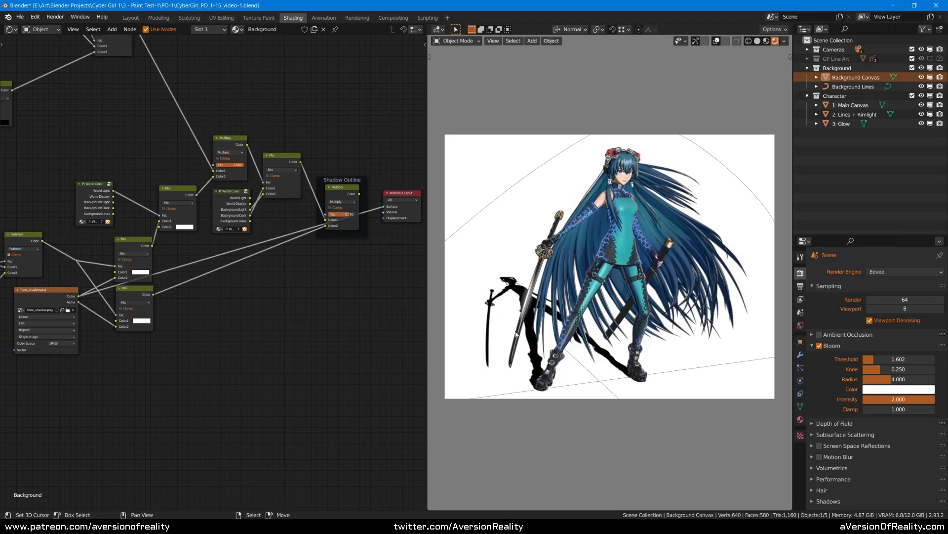
scroll(517, 334, up, 1)
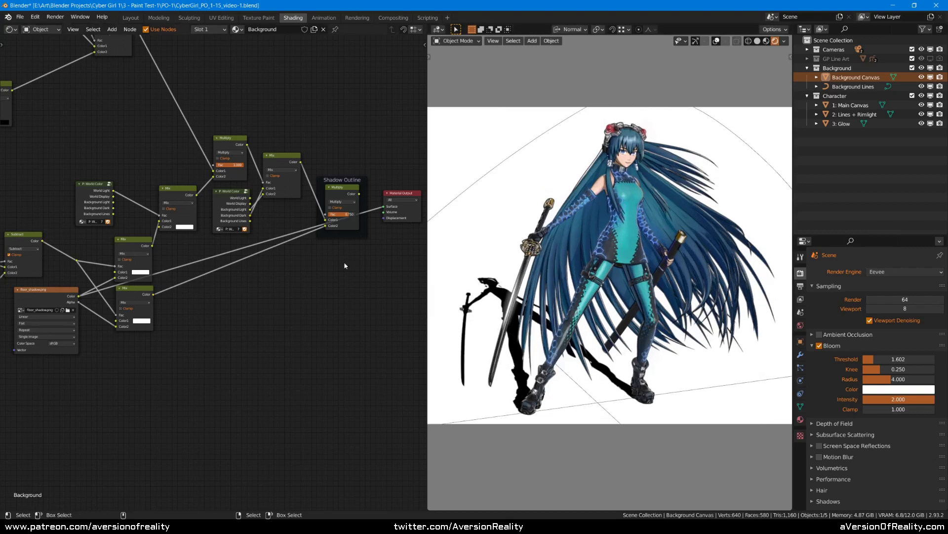
scroll(336, 195, up, 2)
drag(350, 193, 383, 209)
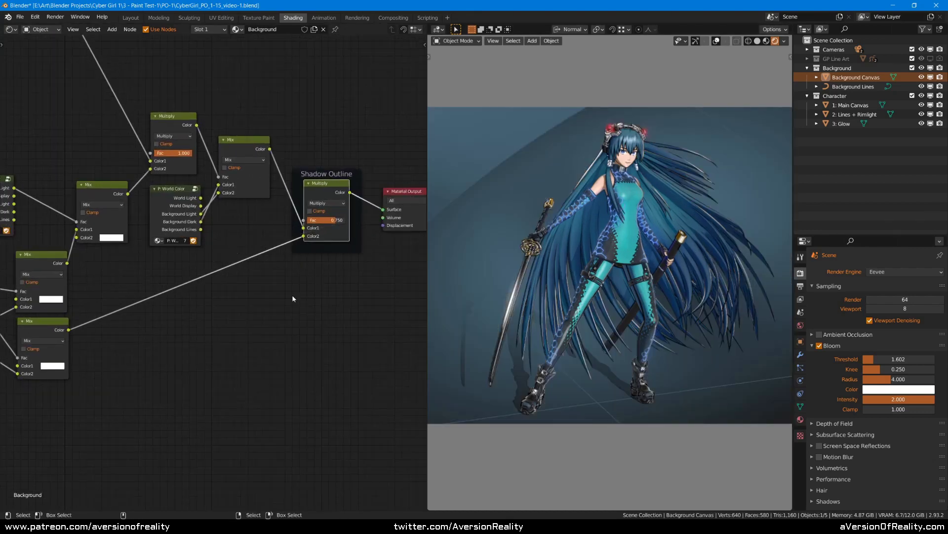
Examine the gradient, noise and Map Range nodes of the Background material and inspect the shadow details beside the sword and boot
middle_drag(56, 366, 316, 361)
scroll(247, 362, up, 3)
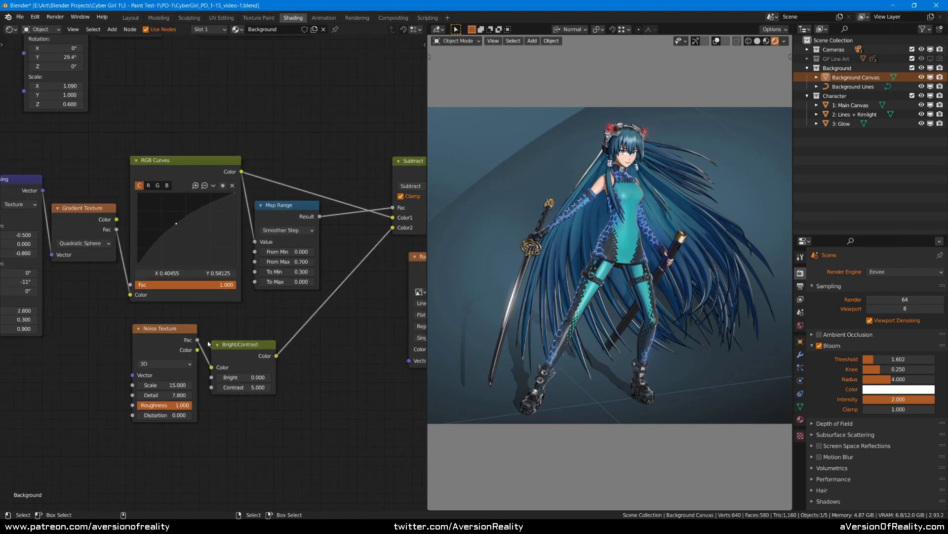
middle_drag(173, 331, 323, 331)
scroll(592, 159, up, 3)
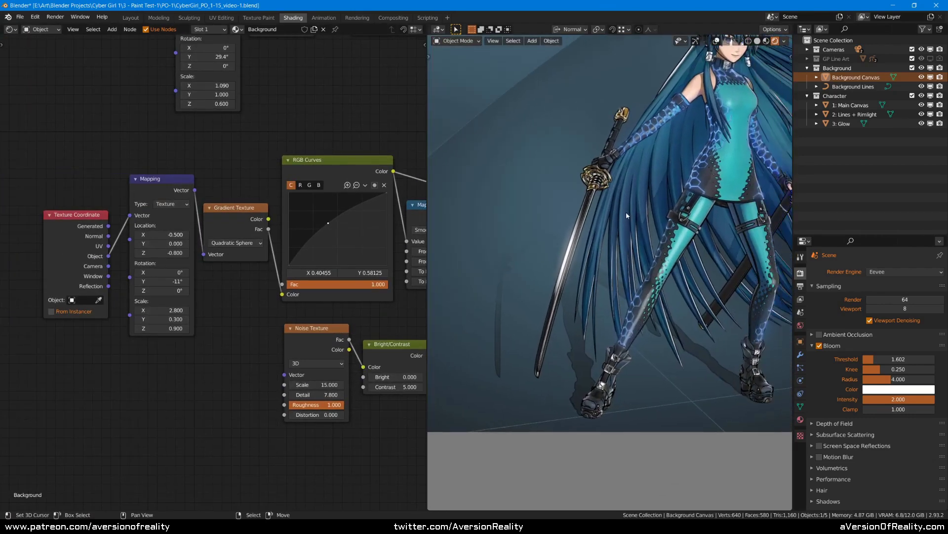
scroll(583, 346, up, 4)
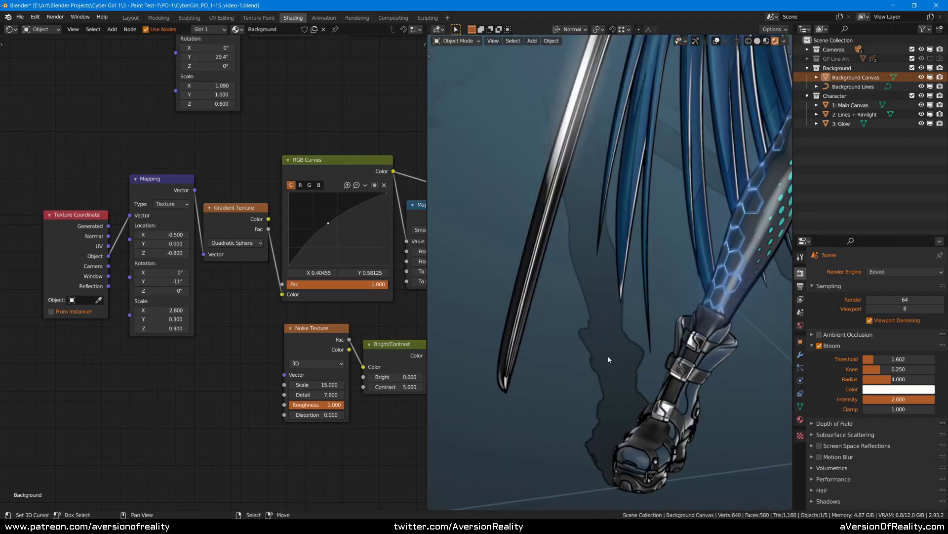
scroll(595, 361, down, 1)
shift+middle_drag(575, 184, 612, 244)
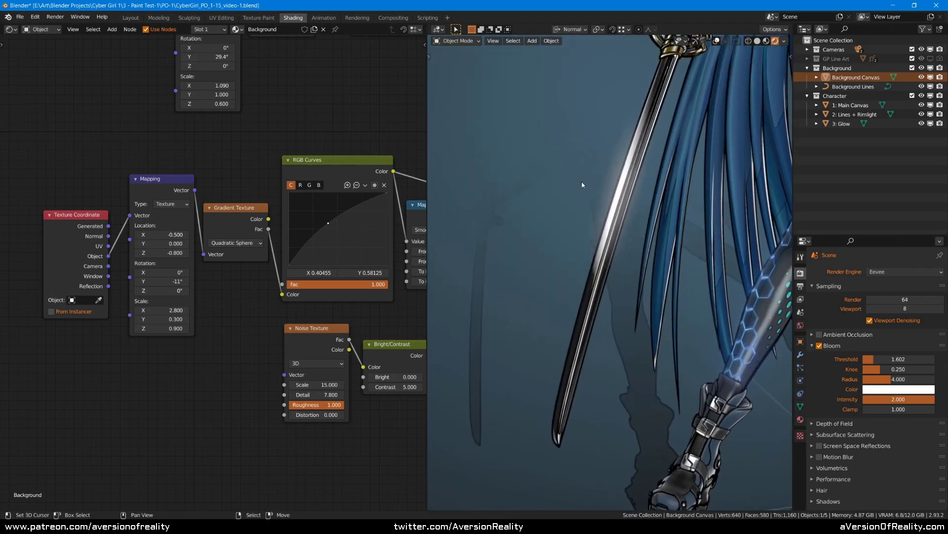
scroll(677, 264, up, 4)
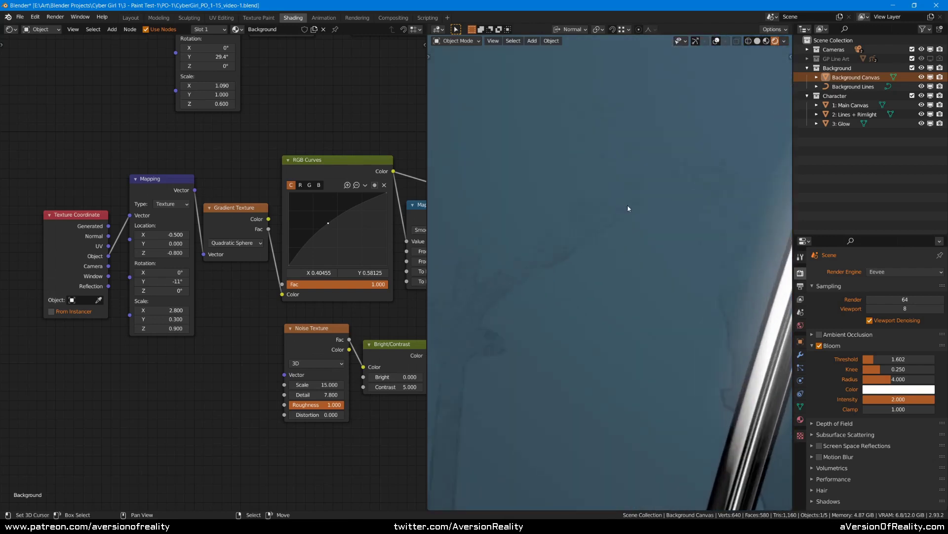
scroll(627, 206, down, 6)
scroll(628, 205, down, 5)
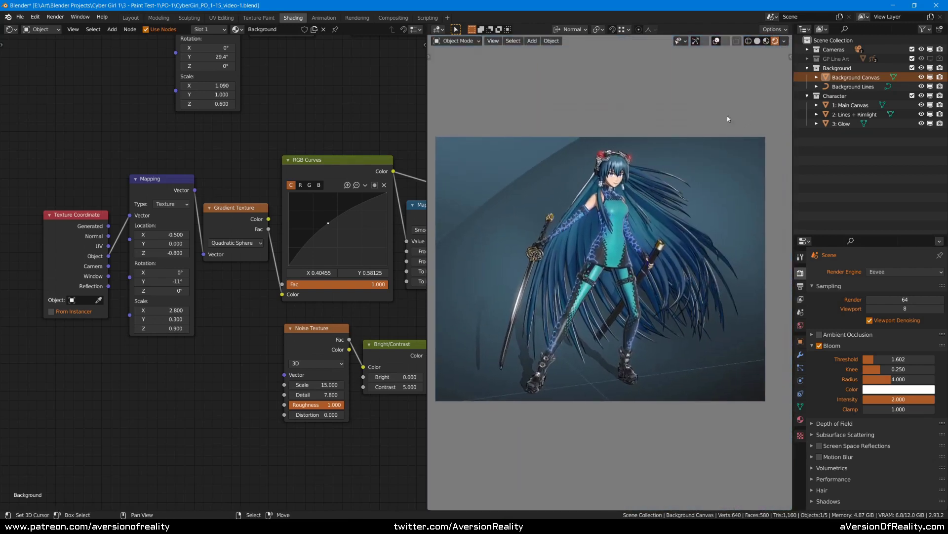
Select the Background Lines object and check its curves from the camera view using the viewport overlays
click(840, 89)
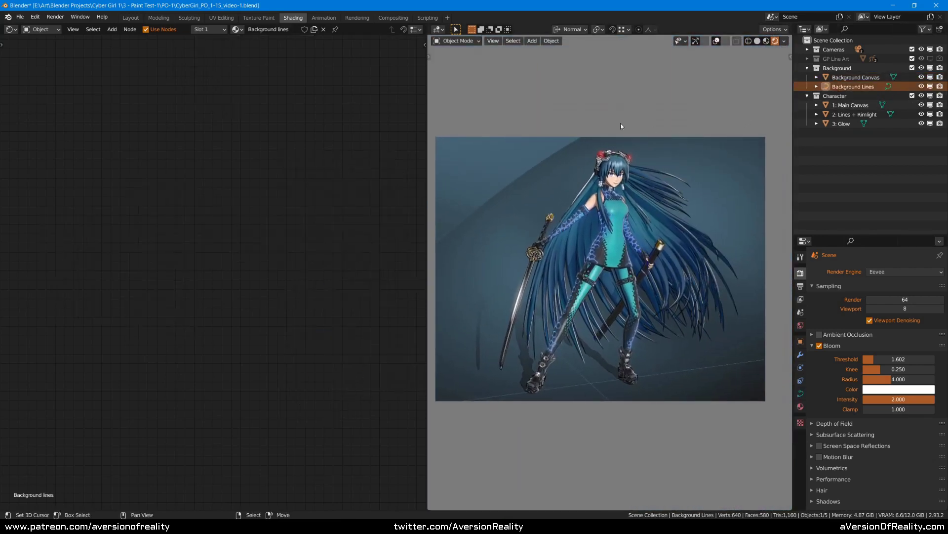
middle_drag(621, 123, 599, 144)
key(KP_0)
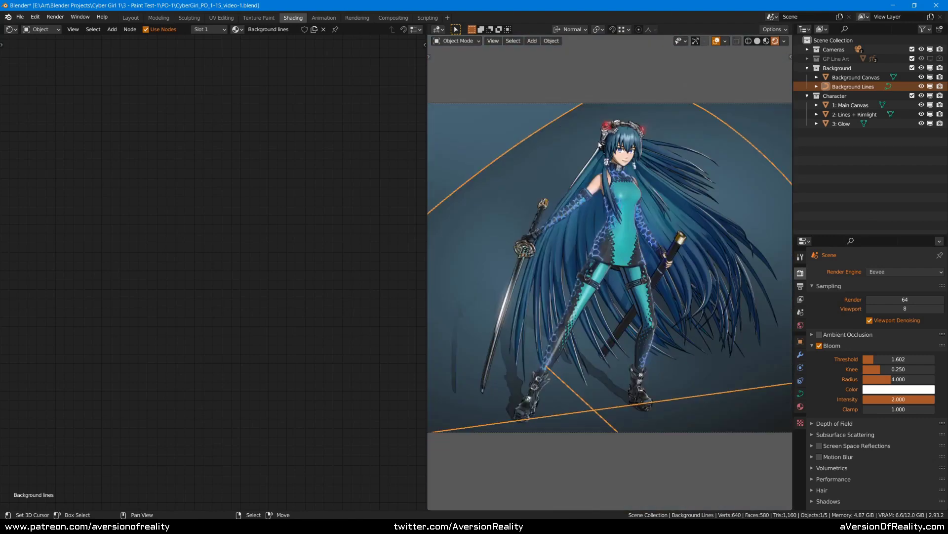
key(shift+alt+z)
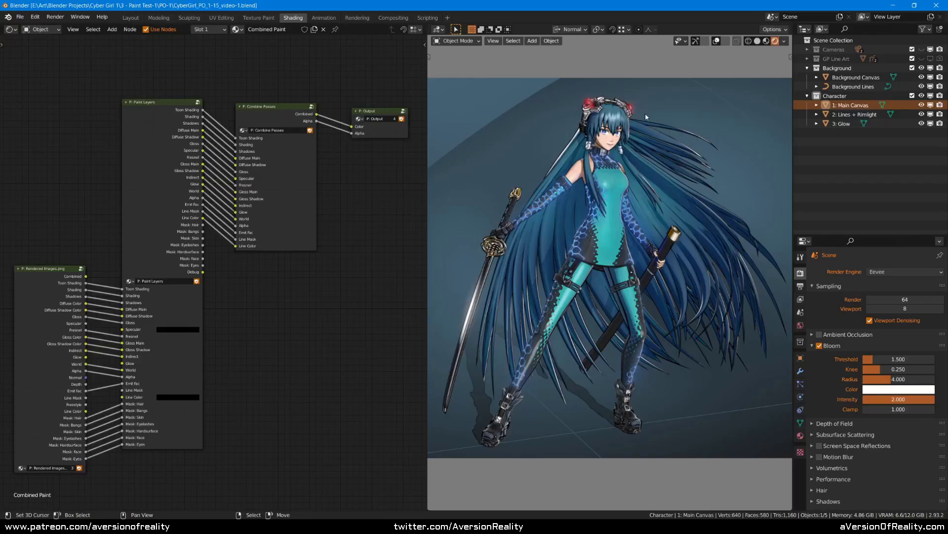
Disable the Lines + Rimlight and Glow objects in the viewports and enable Line Art.000 in their place
mouse_move(645, 113)
middle_down()
mouse_move(677, 114)
mouse_move(680, 123)
mouse_move(619, 118)
mouse_move(640, 117)
middle_up()
scroll(685, 137, up, 4)
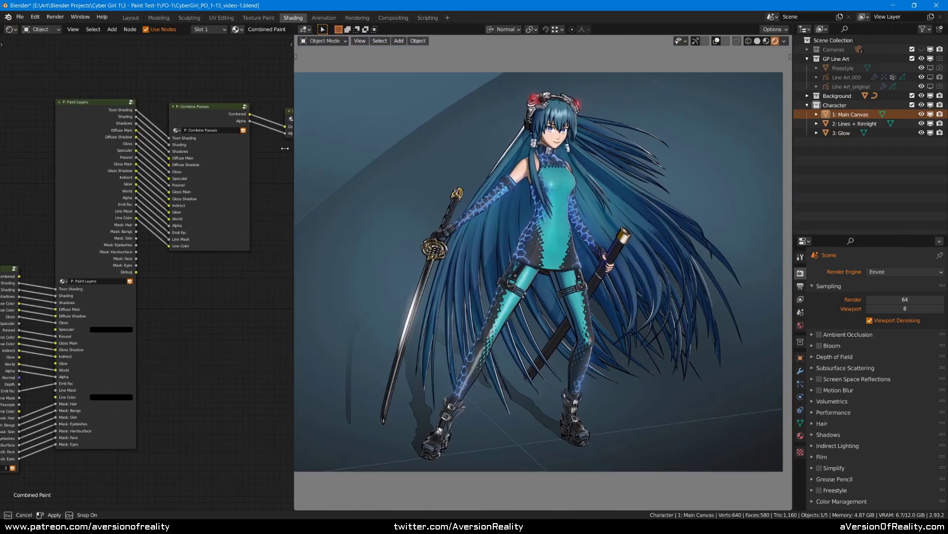
middle_drag(608, 87, 638, 93)
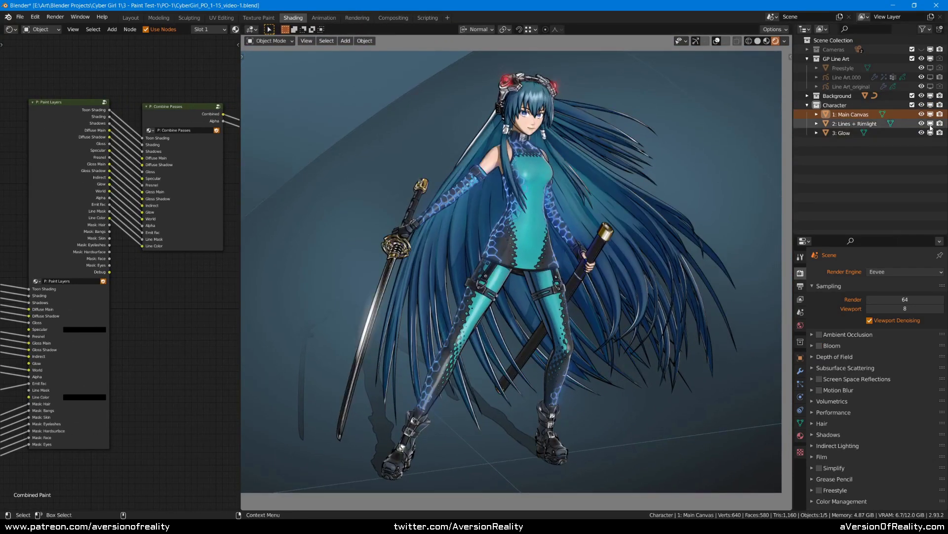
drag(930, 124, 930, 132)
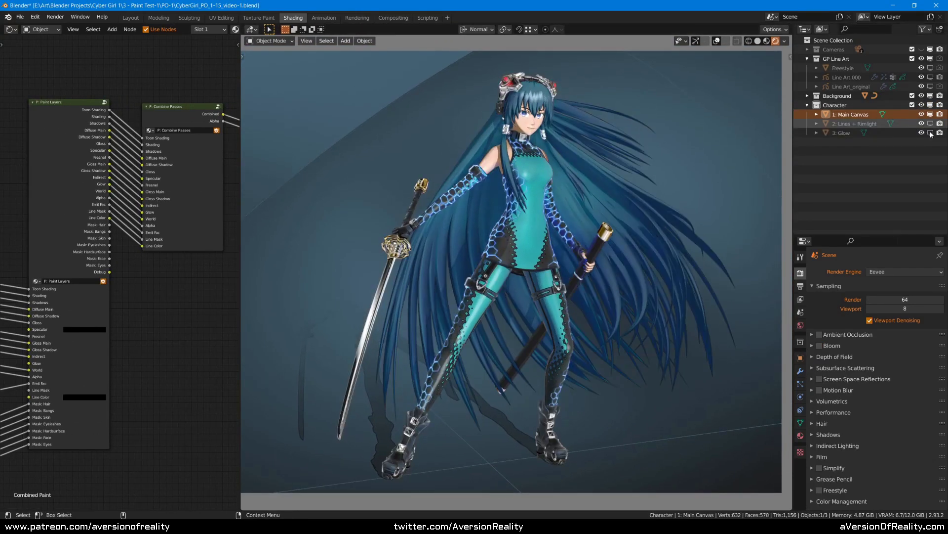
click(931, 77)
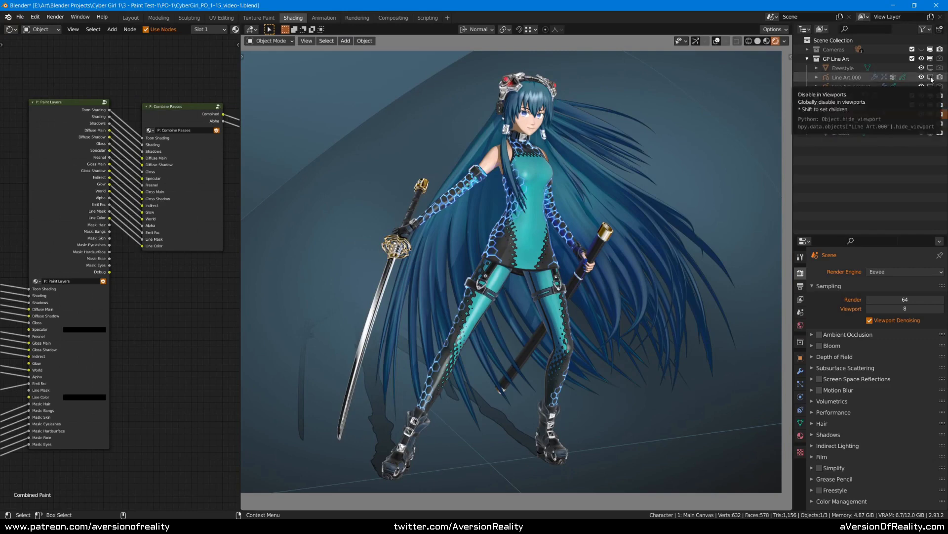
shift+middle_drag(723, 133, 734, 116)
scroll(734, 116, down, 1)
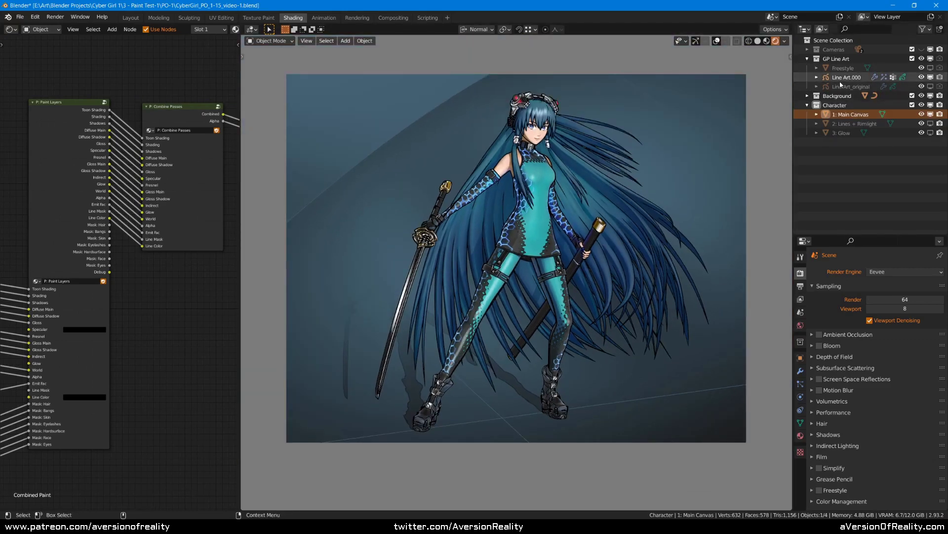
Select Line Art.000, shift it slightly along its normal Y axis, and return to the camera view without overlays
click(842, 78)
scroll(647, 113, up, 1)
mouse_move(648, 113)
middle_down()
mouse_move(677, 117)
mouse_move(656, 126)
middle_up()
key(shift+alt+z)
key(shift+alt+z)
middle_drag(718, 127, 732, 142)
key(shift+alt+z)
key(g)
key(y)
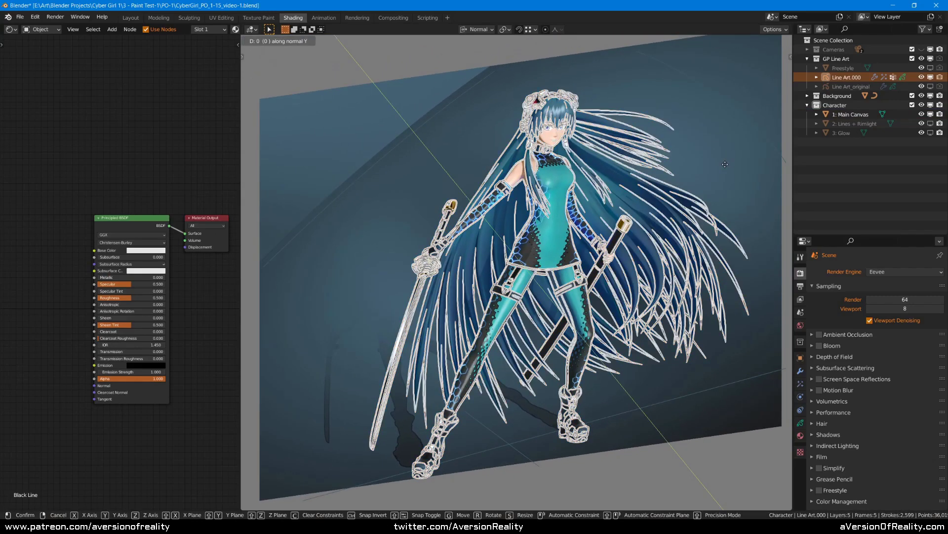
click(712, 165)
key(KP_0)
key(shift+alt+z)
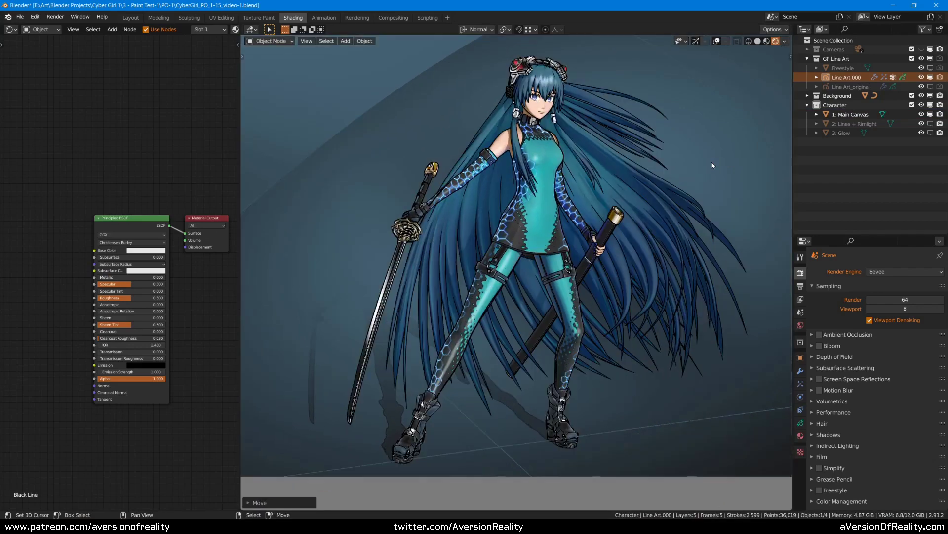
scroll(501, 228, down, 3)
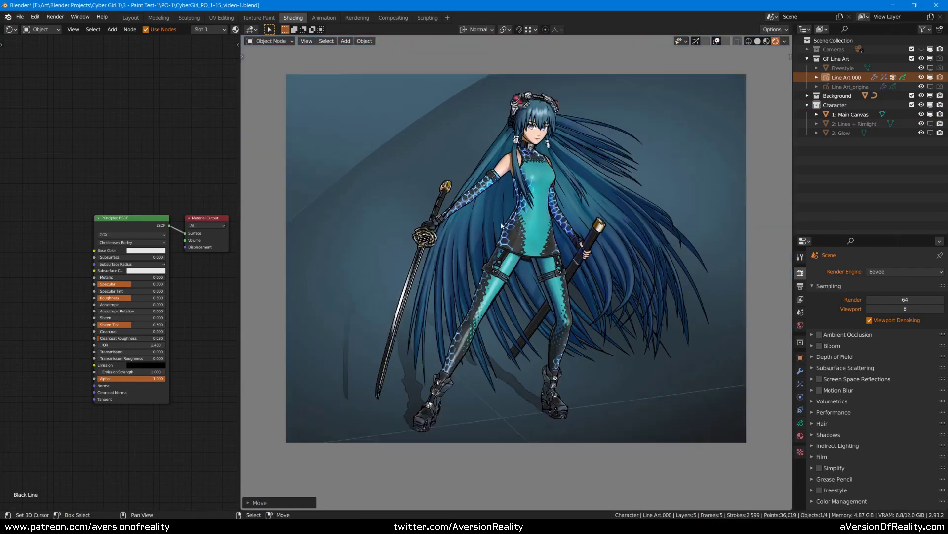
Move Line Art.000 well in front of the main canvas along its normal Y axis and check it from the camera
key(shift+alt+z)
middle_drag(501, 228, 704, 171)
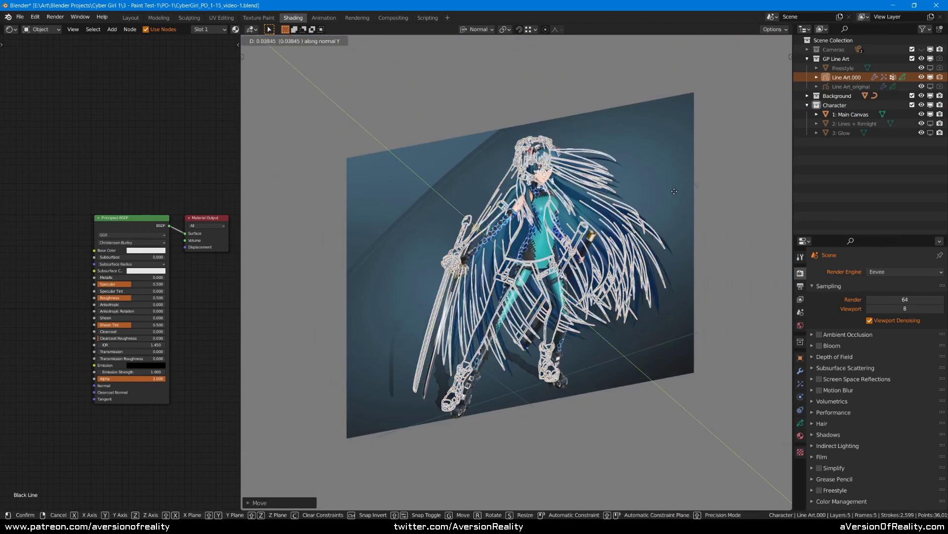
key(KP_0)
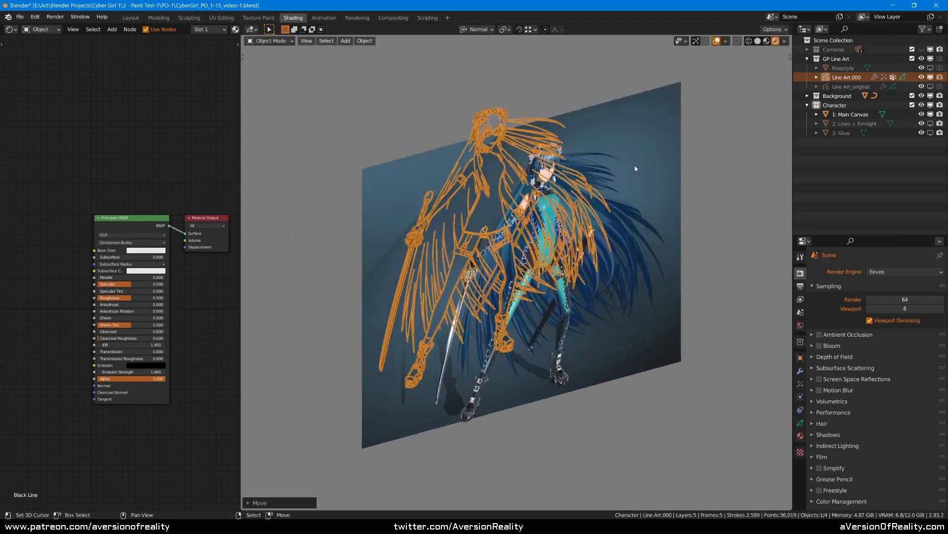
key(shift+alt+z)
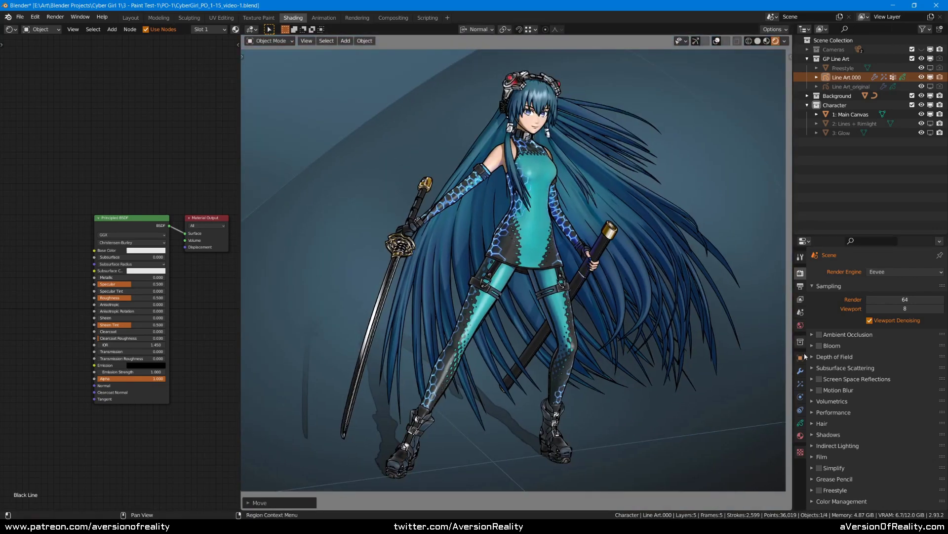
Examine the Visibility and Viewport Display settings of Line Art.000 in its object properties, and check the scene from the camera view
click(801, 357)
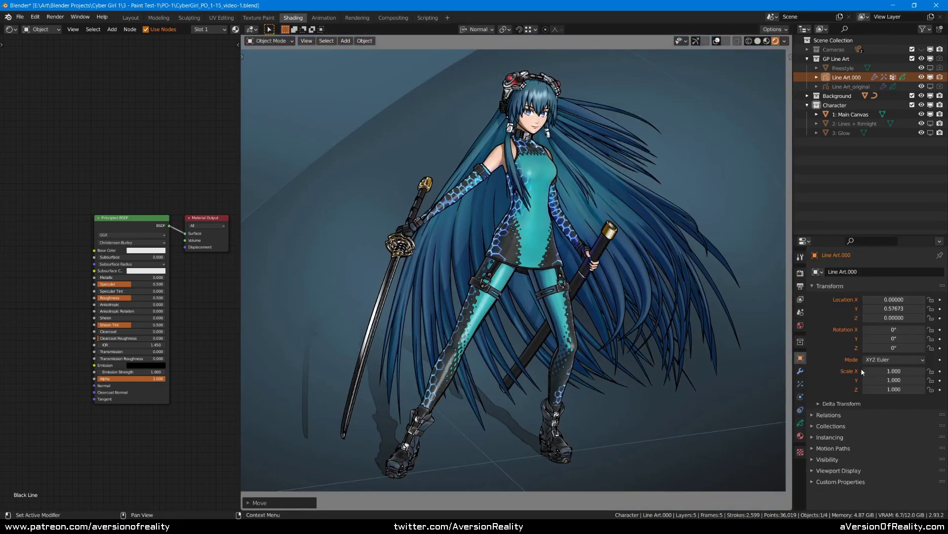
click(838, 460)
scroll(842, 464, down, 1)
click(839, 494)
scroll(832, 452, down, 3)
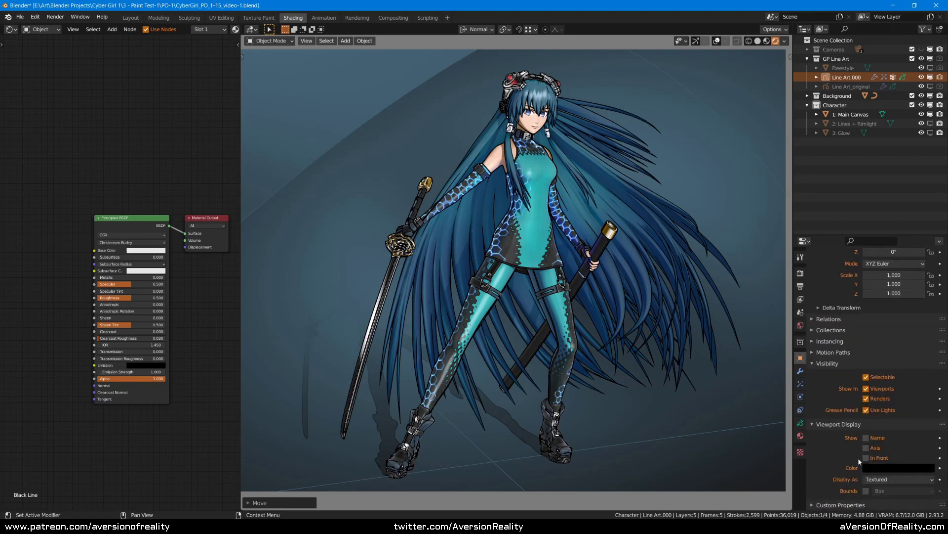
middle_drag(708, 216, 525, 198)
key(KP_0)
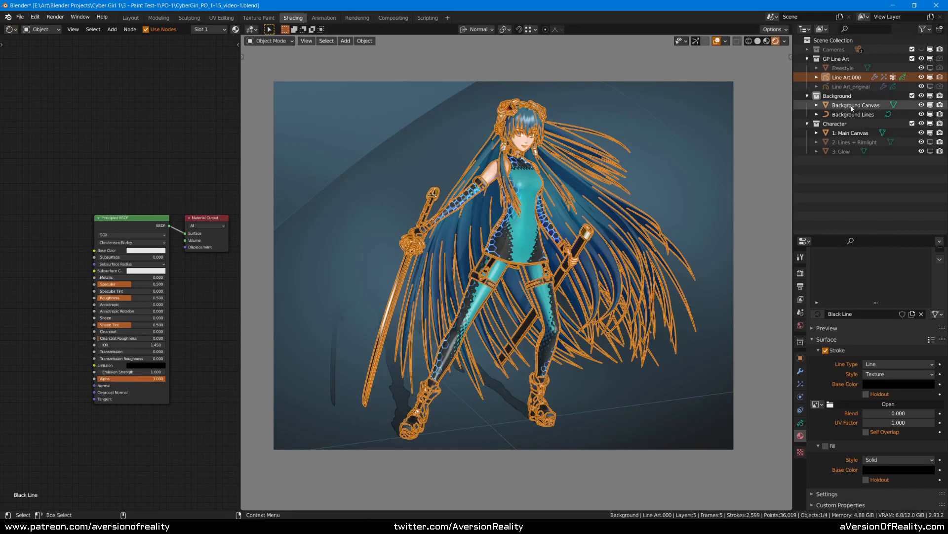
Set the blend mode of the Background Canvas material to Opaque and check the canvas from an angle and through the camera
click(852, 105)
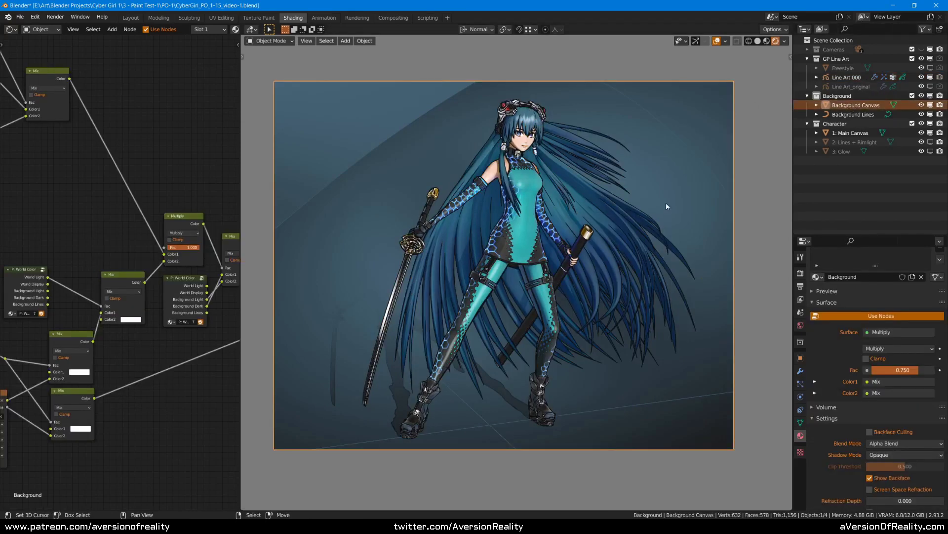
click(883, 444)
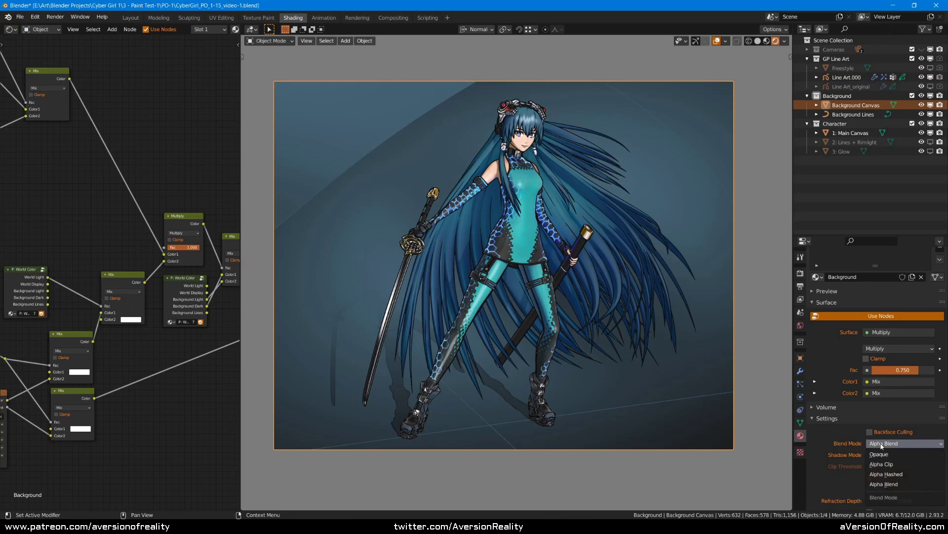
click(879, 454)
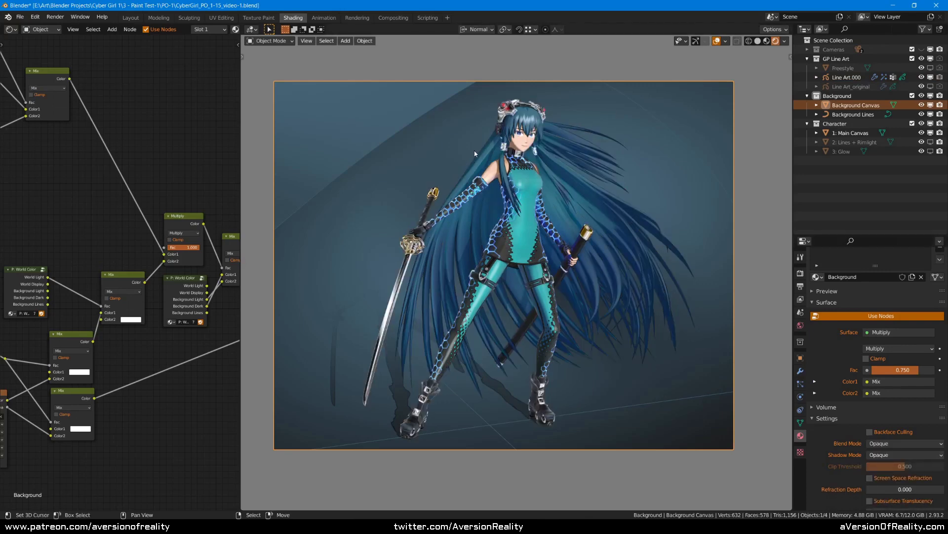
middle_drag(475, 154, 582, 165)
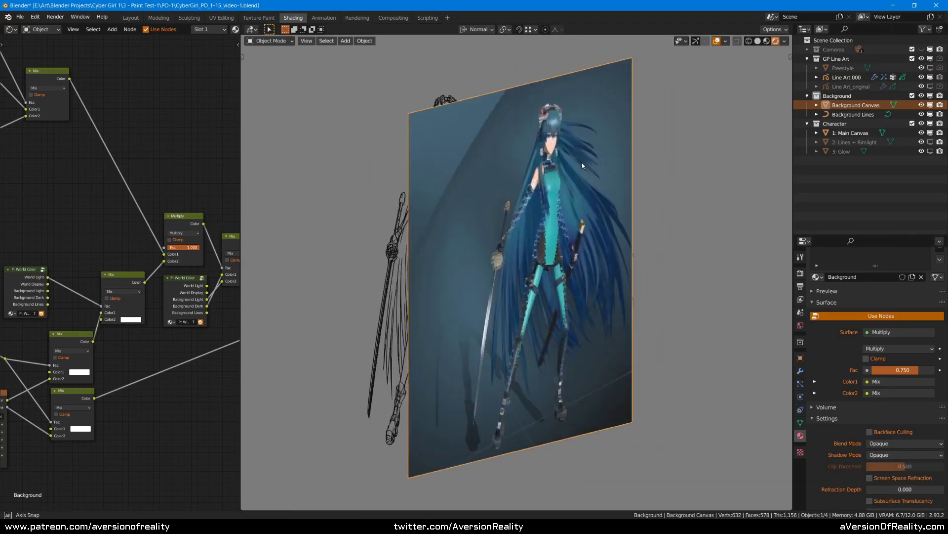
key(KP_0)
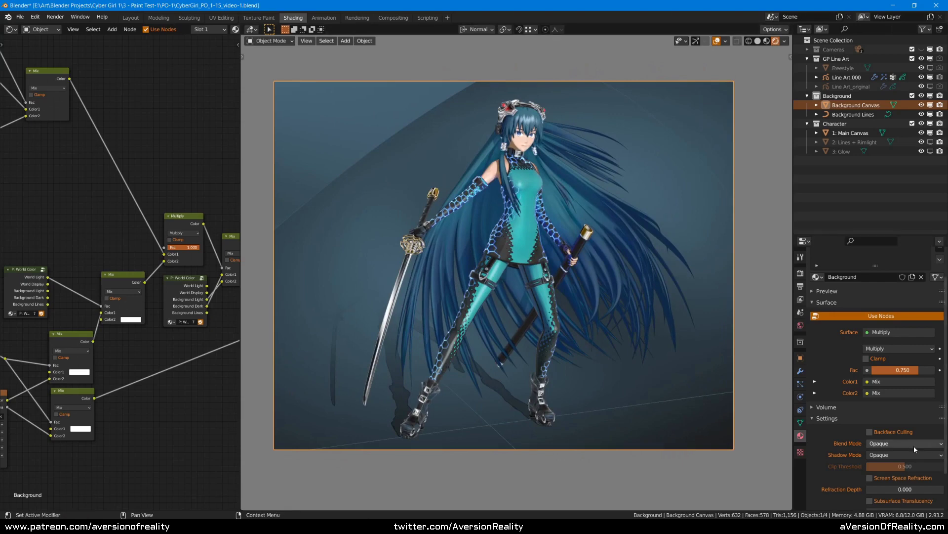
Select Line Art.000 and move it about -0.56 along its normal Y axis from the top view, just in front of the canvases
click(847, 78)
middle_drag(631, 124, 577, 118)
key(KP_7)
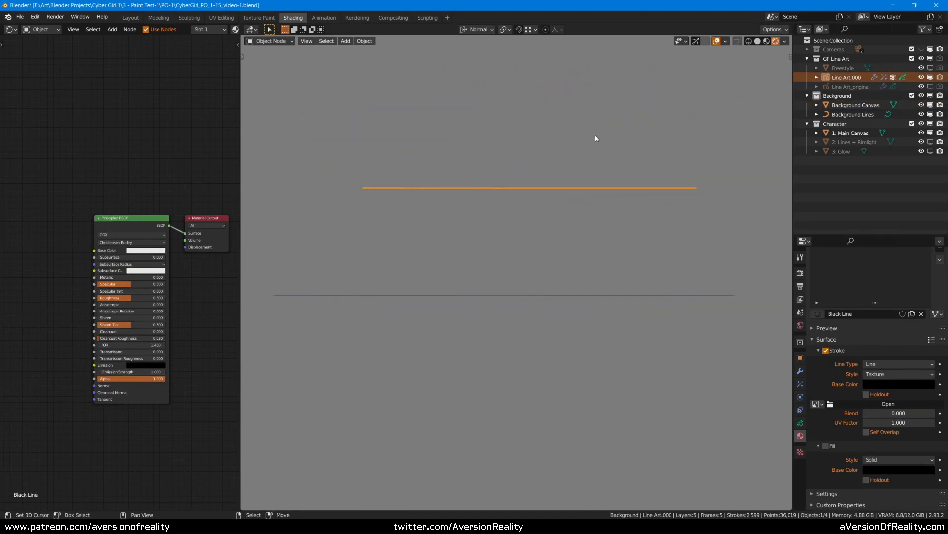
key(g)
key(z)
right_click(615, 187)
key(g)
key(y)
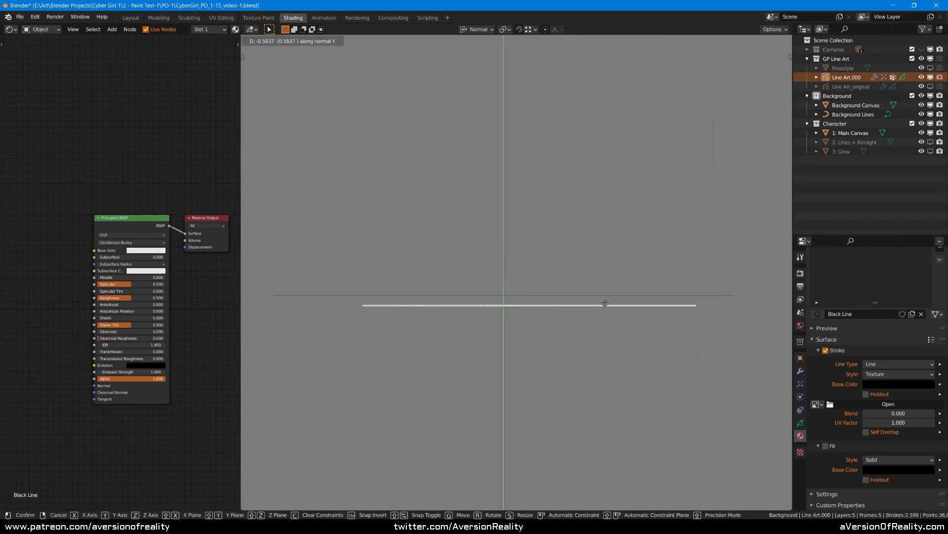
click(605, 304)
Check the moved line art against the canvases in solid shading, and return to the camera view in rendered shading
key(z)
click(664, 302)
mouse_move(663, 302)
middle_down()
mouse_move(701, 277)
mouse_move(705, 256)
middle_up()
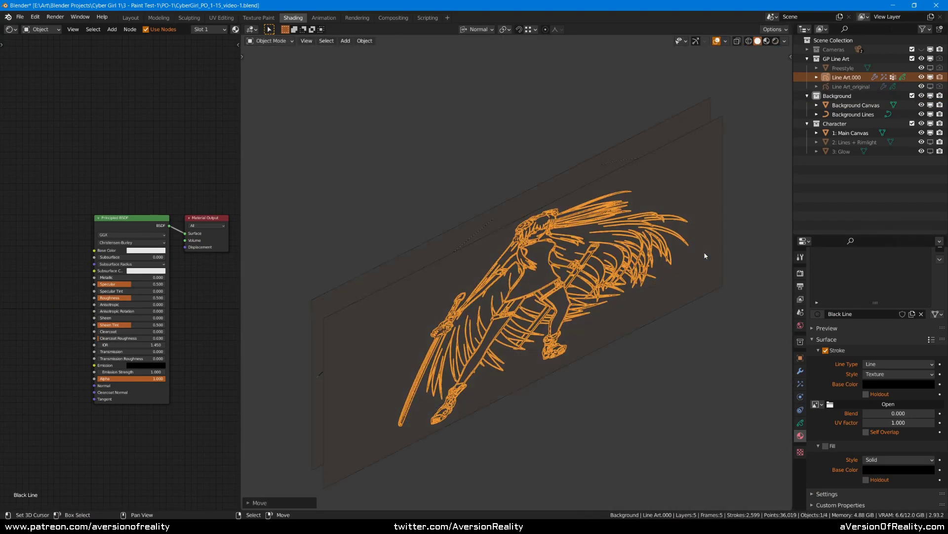
key(KP_0)
key(z)
click(690, 236)
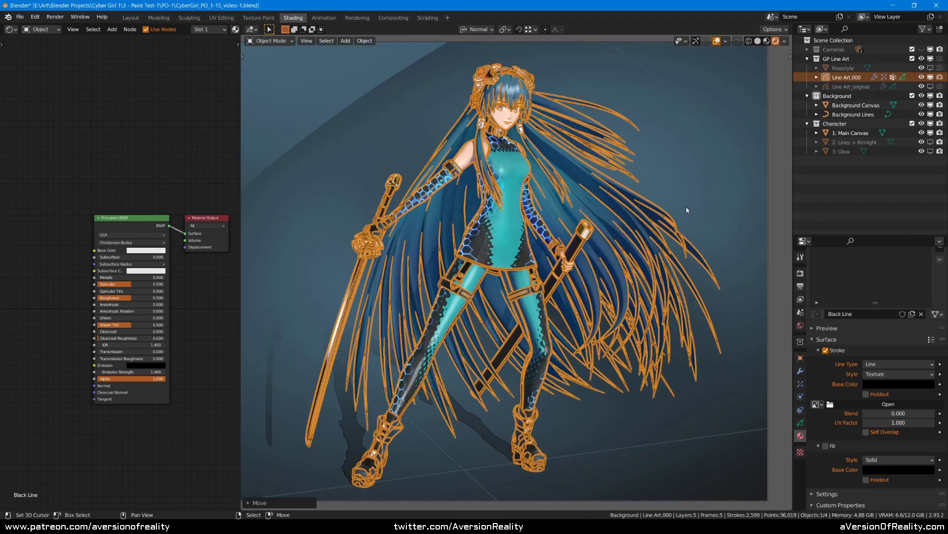
Try the Opaque blend mode on the Main Canvas's Combined Paint material, and restore Alpha Blend
click(850, 132)
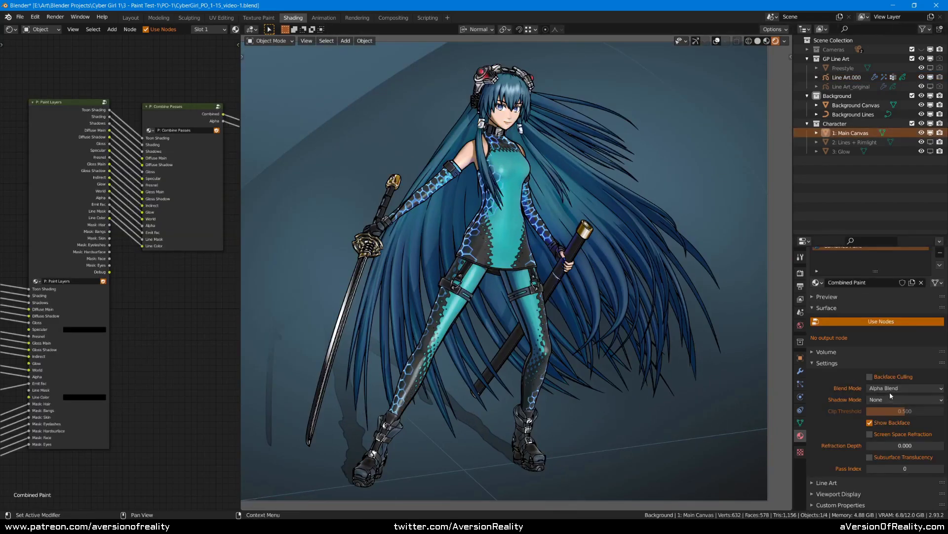
click(890, 389)
click(889, 399)
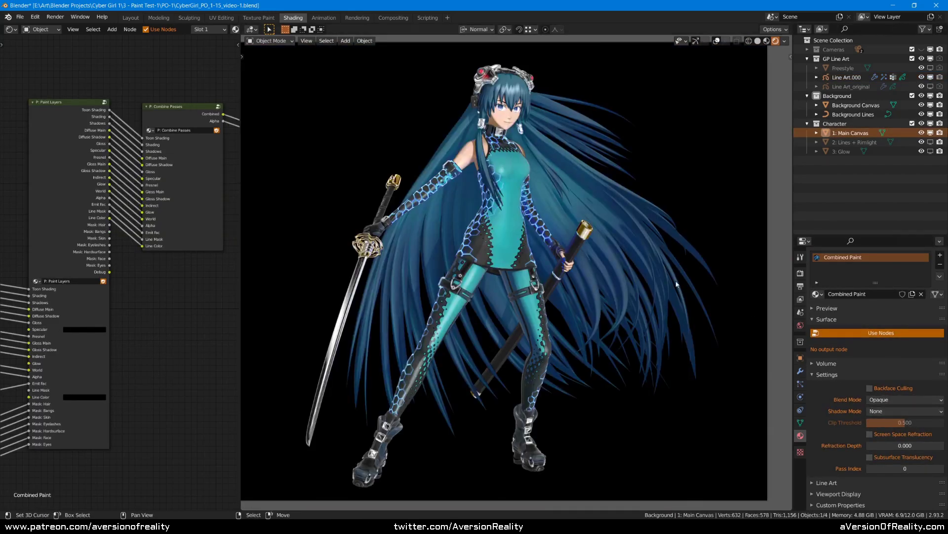
scroll(638, 166, down, 1)
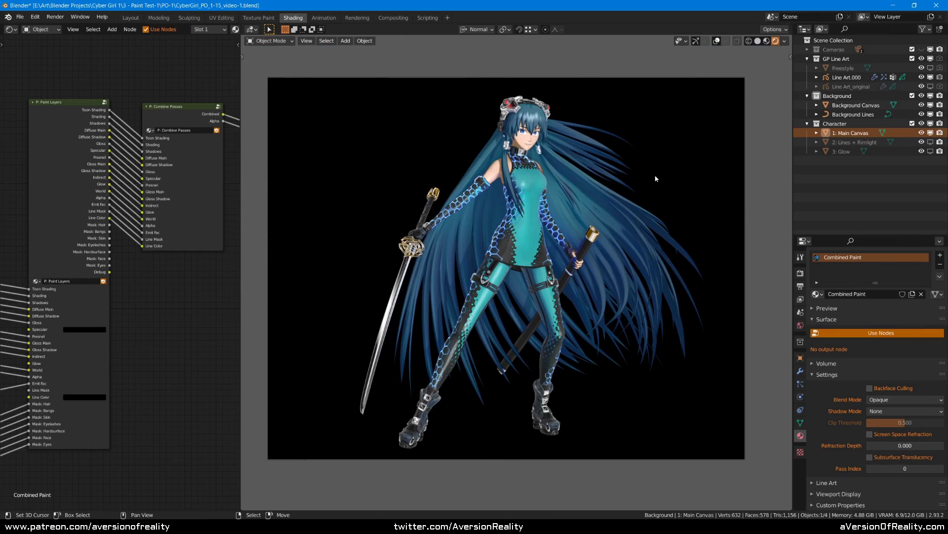
scroll(656, 178, up, 1)
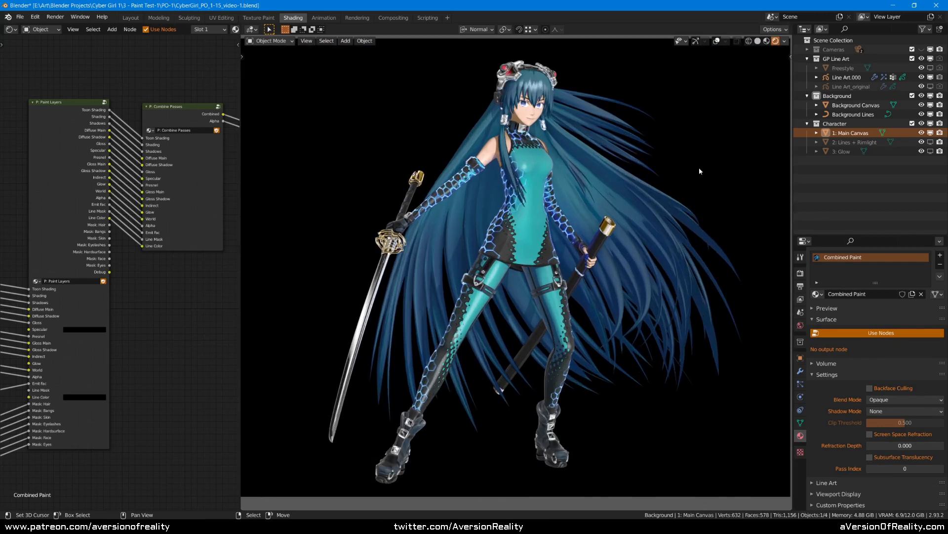
click(904, 400)
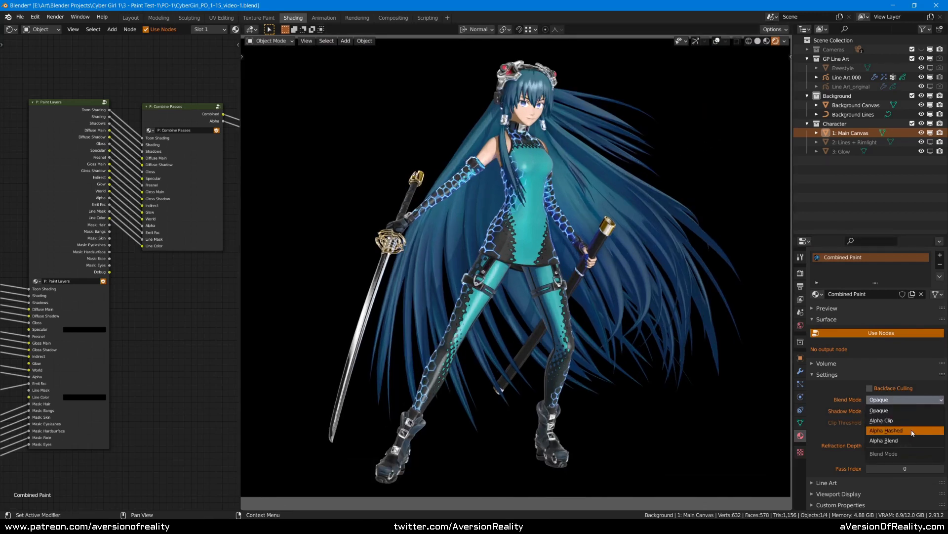
click(886, 441)
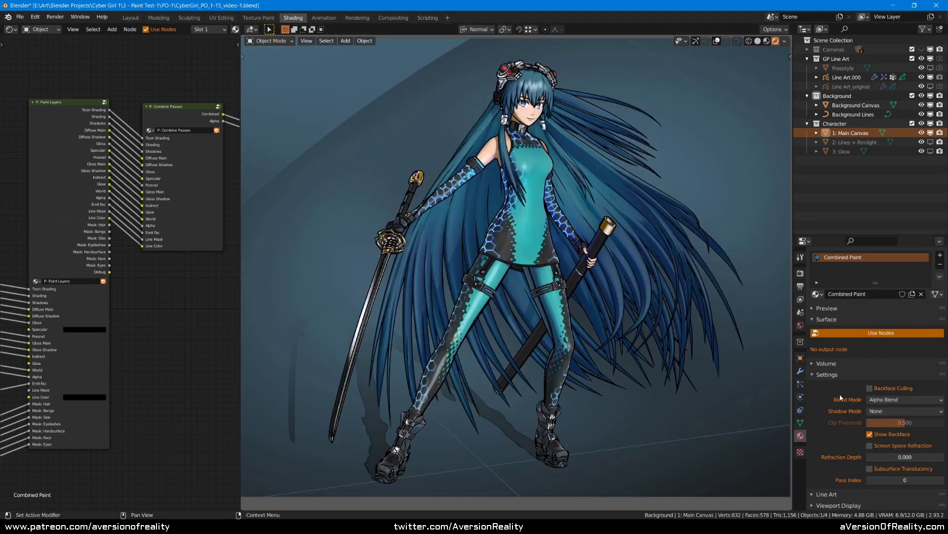
Set the blend mode of the Combined Paint material to Alpha Clip and examine the character's lines up close
click(904, 399)
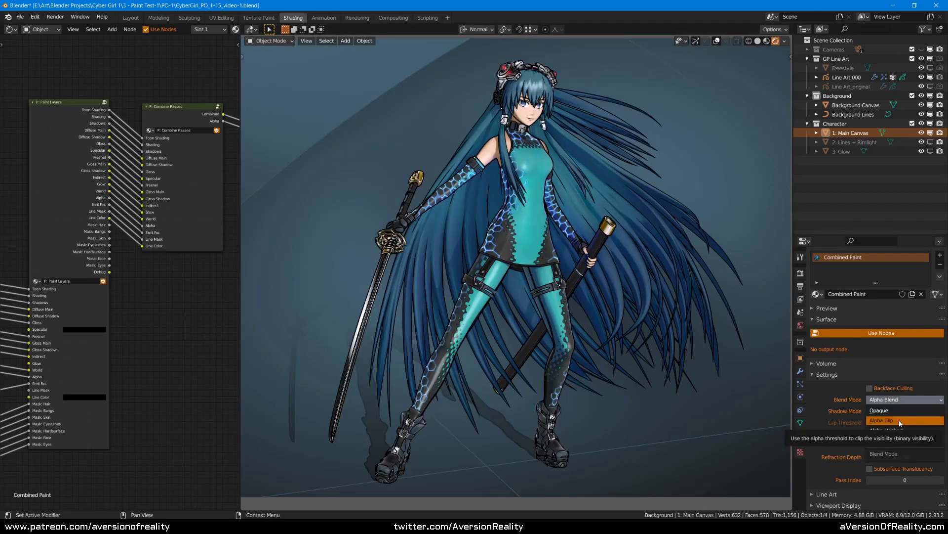
click(900, 421)
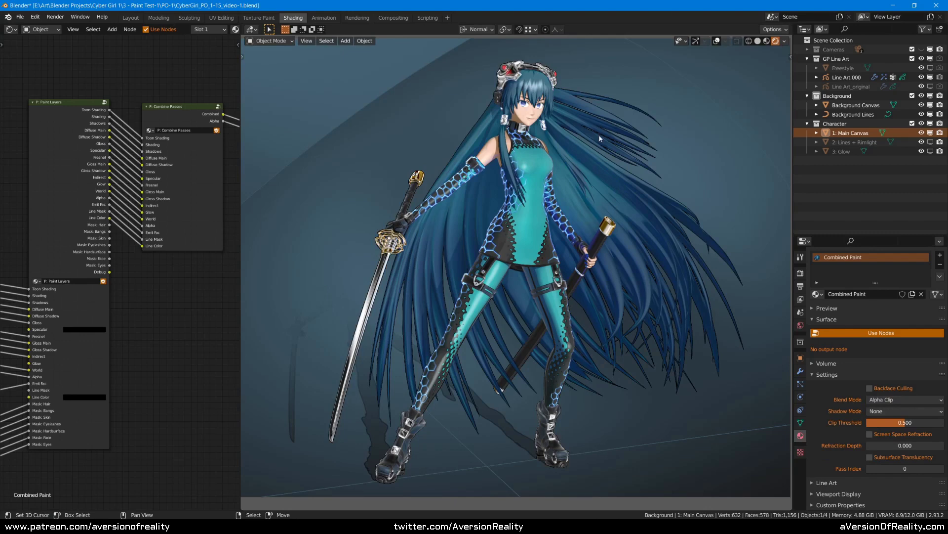
scroll(524, 142, up, 3)
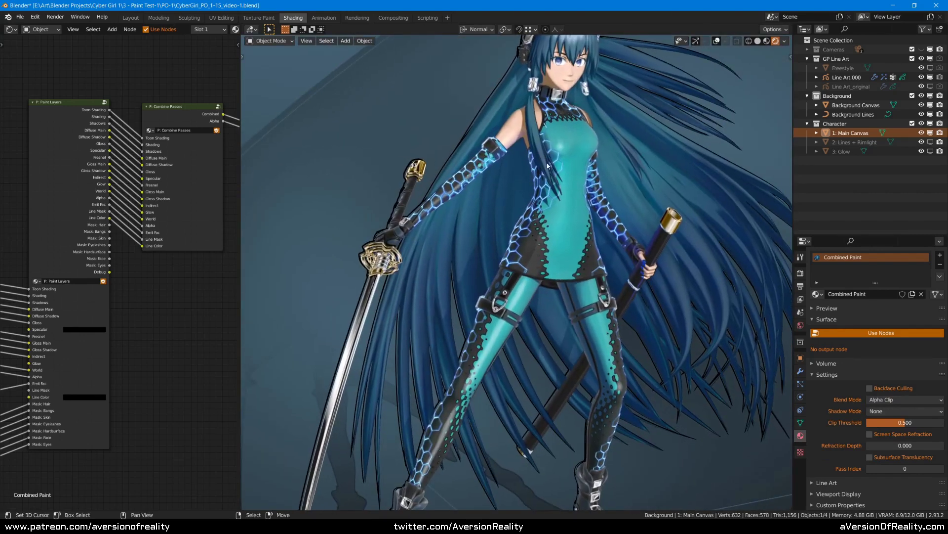
Switch the Combined Paint material's blend mode to Alpha Blend for comparison, and set it to Alpha Hashed
click(895, 399)
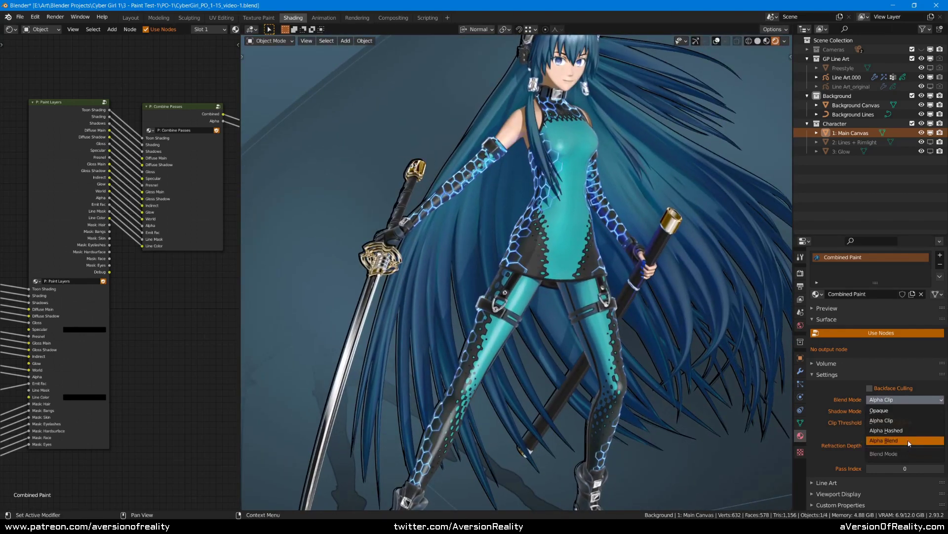
click(904, 440)
click(894, 400)
click(899, 430)
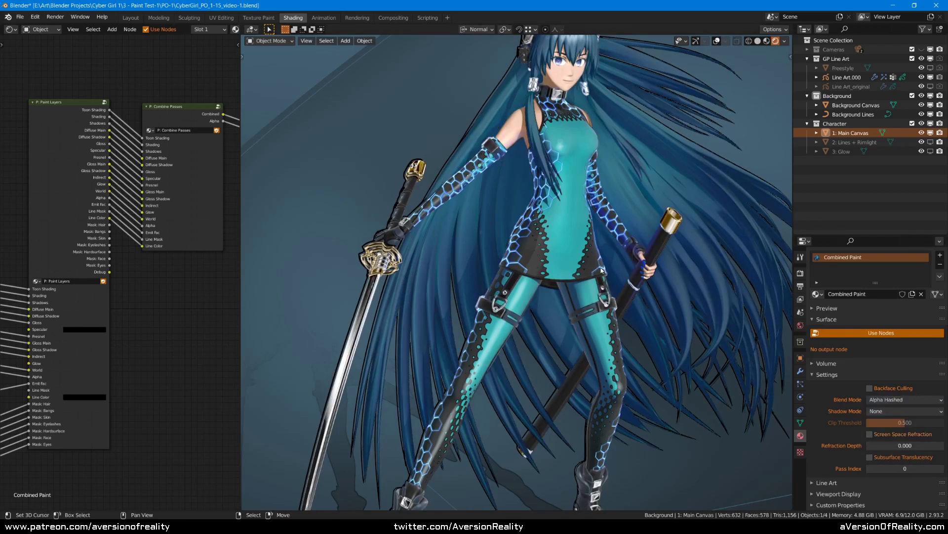
Check how Line Art.000 sits over the canvases from an angle and through the camera
scroll(644, 246, down, 4)
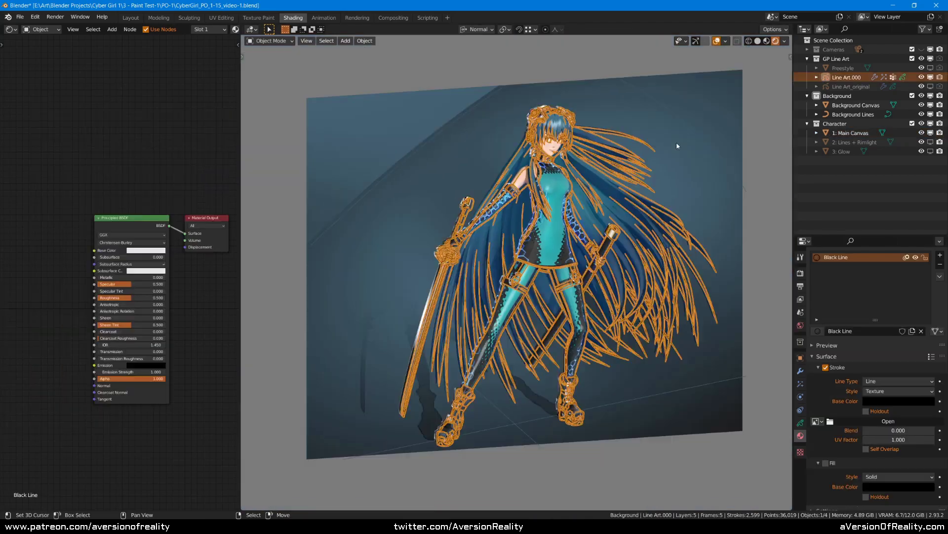
middle_drag(676, 141, 655, 169)
scroll(607, 162, up, 2)
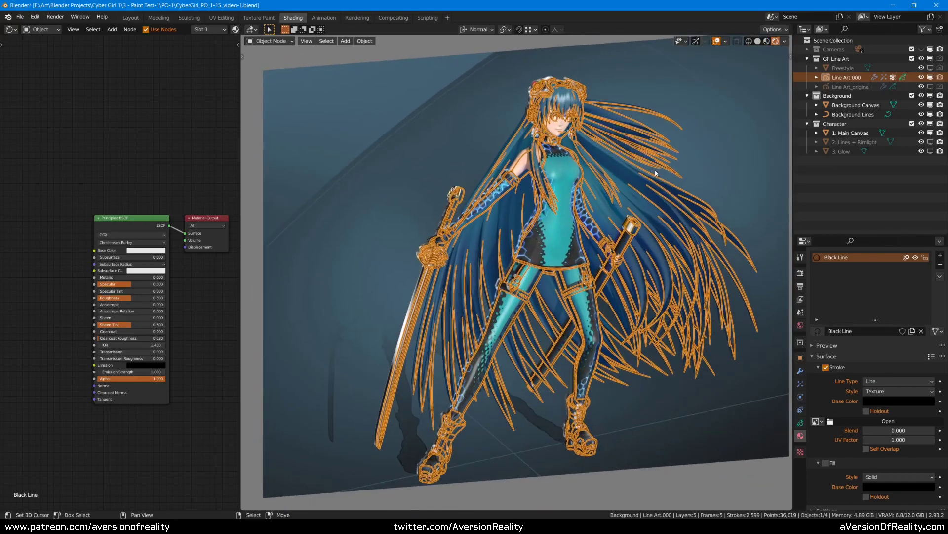
key(KP_0)
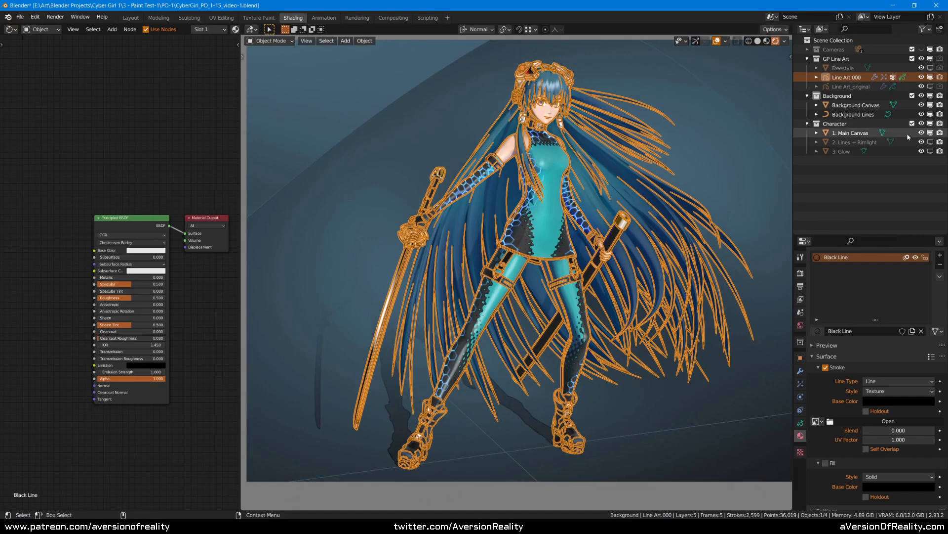
Enable the Glow object in the viewports with overlays off, and toggle Lines + Rimlight on and back off
click(931, 151)
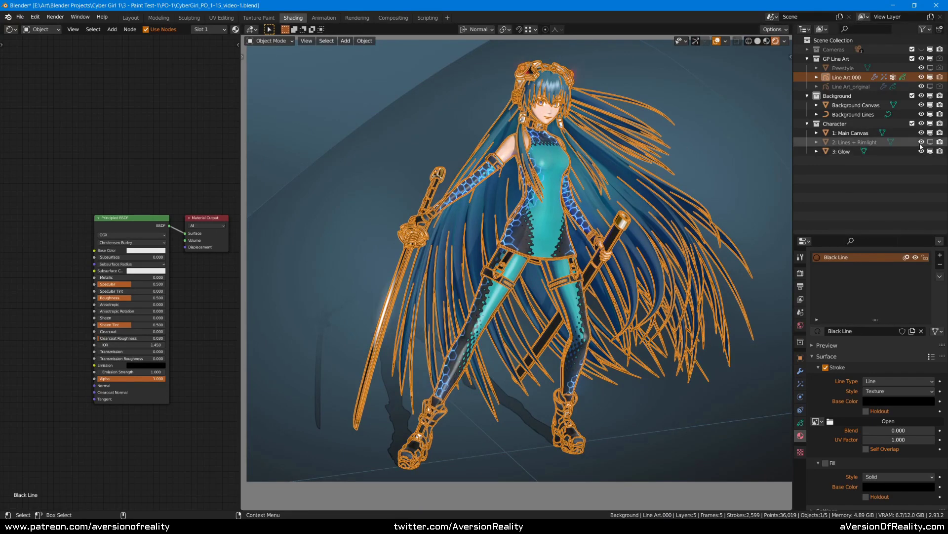
click(931, 143)
key(shift+alt+z)
scroll(687, 170, up, 2)
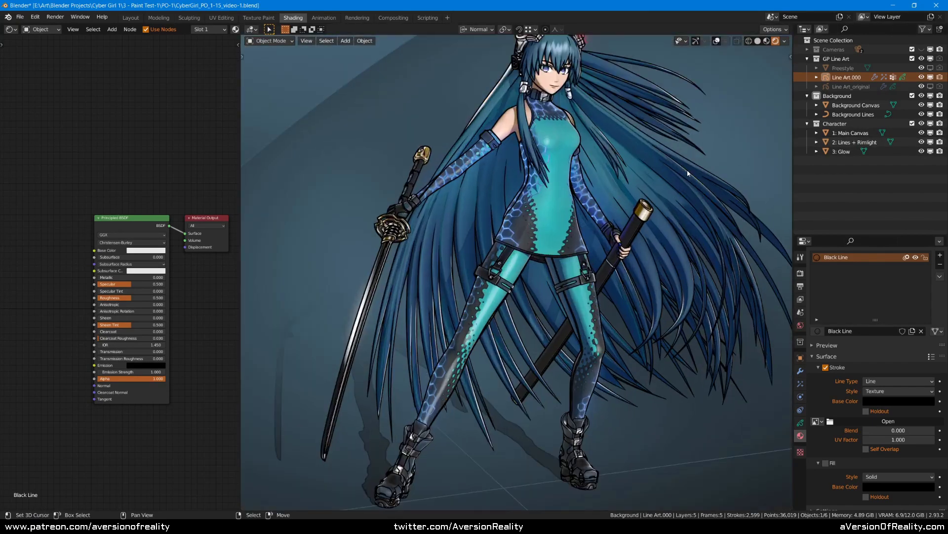
click(931, 143)
scroll(583, 198, down, 2)
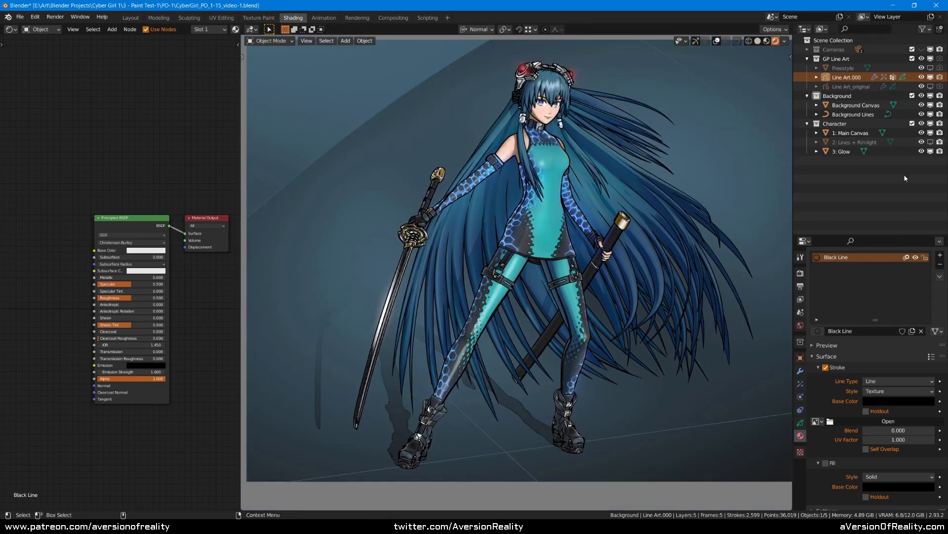
Inspect the glow layer and Line Art.000 from an angle with and without overlays, and return to the front view
shift+middle_drag(583, 198, 710, 184)
key(shift+alt+z)
middle_drag(690, 170, 646, 170)
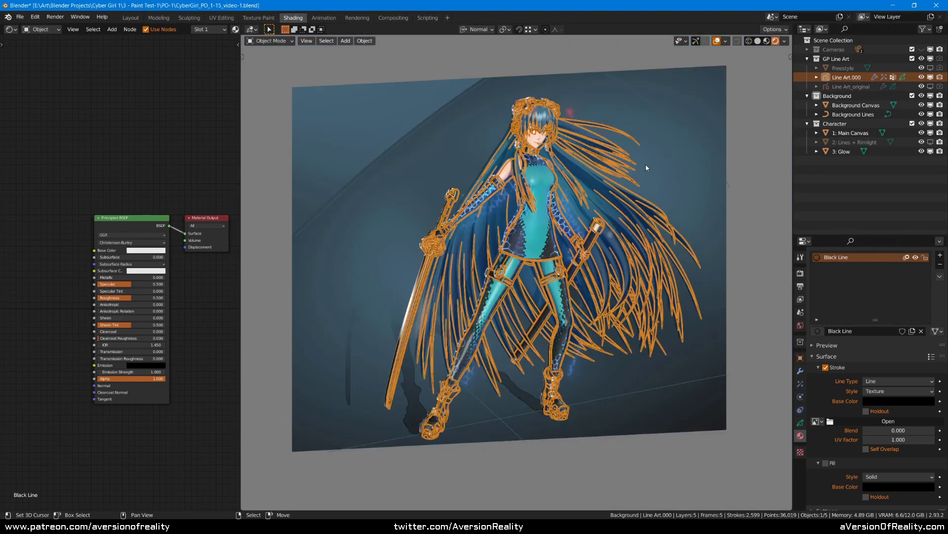
scroll(653, 141, up, 2)
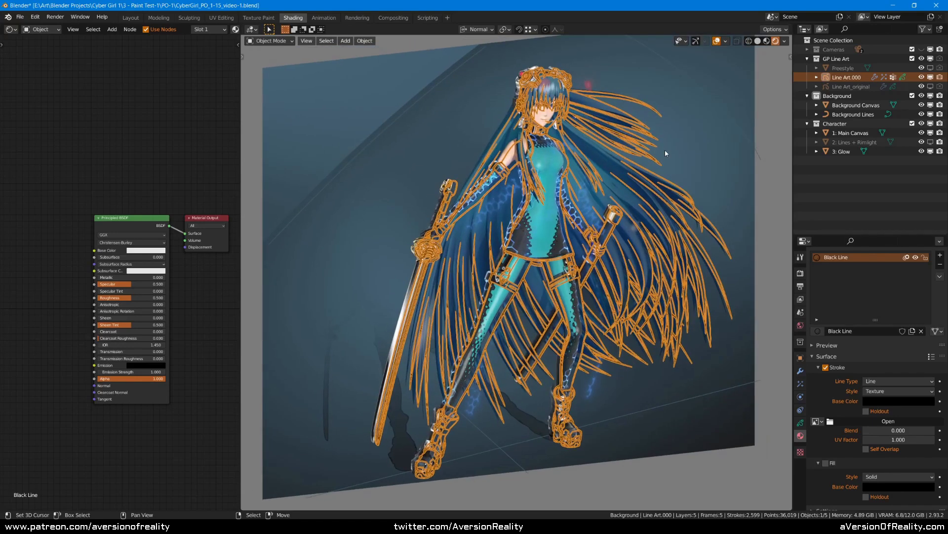
key(shift+alt+z)
middle_drag(681, 149, 664, 160)
key(KP_1)
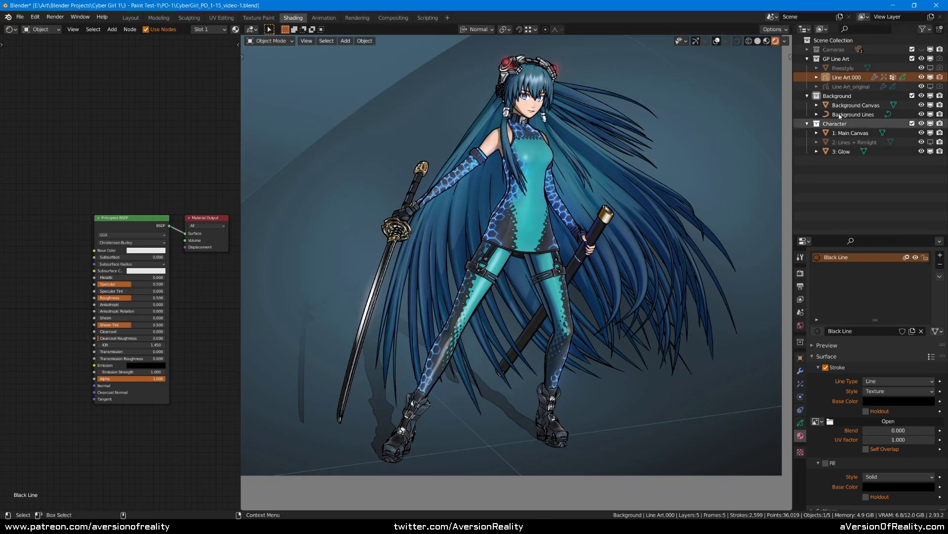
Set the blend mode of the Main Canvas's Combined Paint material to Alpha Clip and check it from a slight angle
click(846, 133)
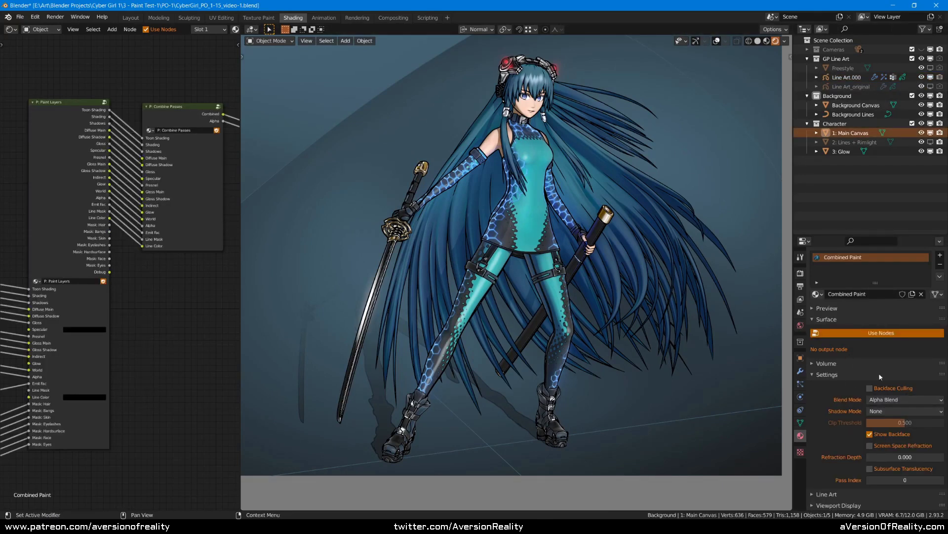
click(901, 400)
click(913, 435)
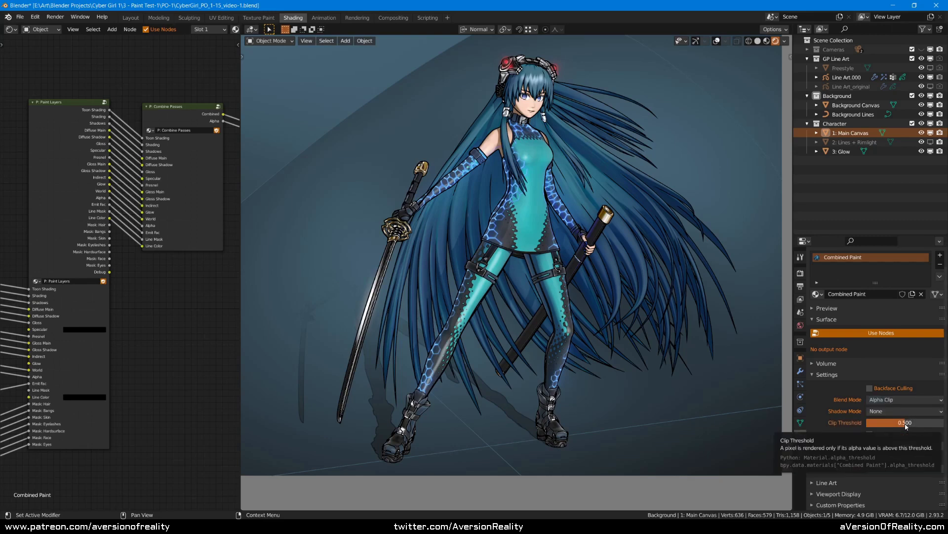
mouse_move(656, 223)
middle_down()
mouse_move(669, 228)
mouse_move(627, 205)
mouse_move(659, 222)
middle_up()
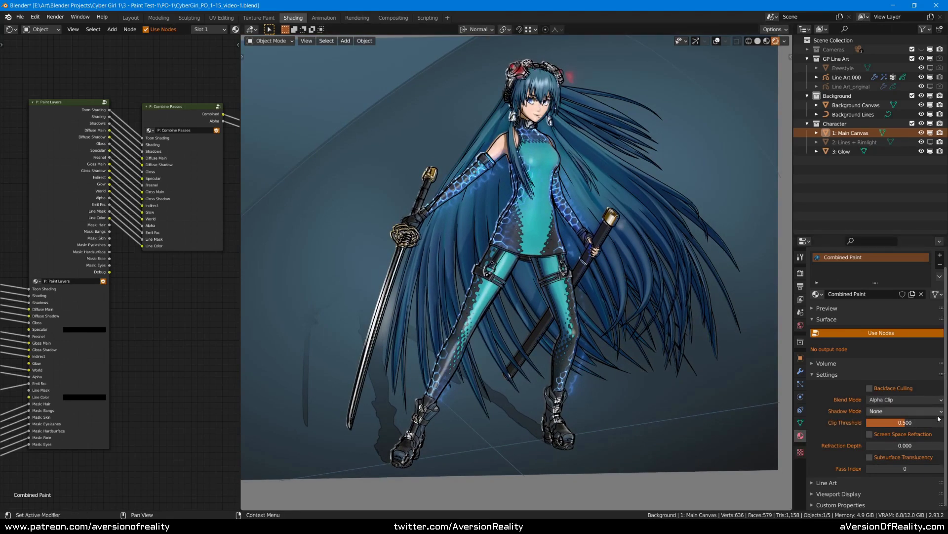
Check the alpha-clipped Main Canvas from an angle and from farther out, and return to the front view
click(918, 401)
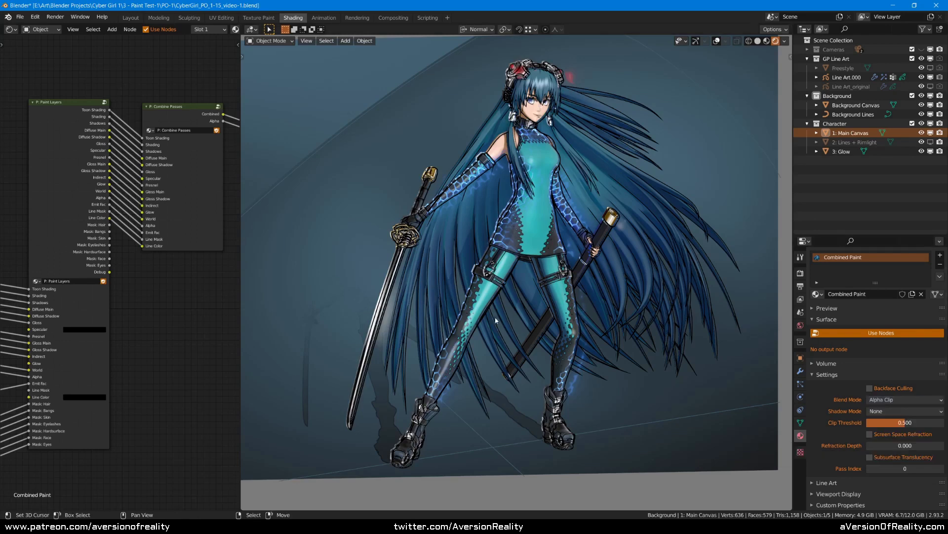
middle_drag(652, 190, 621, 191)
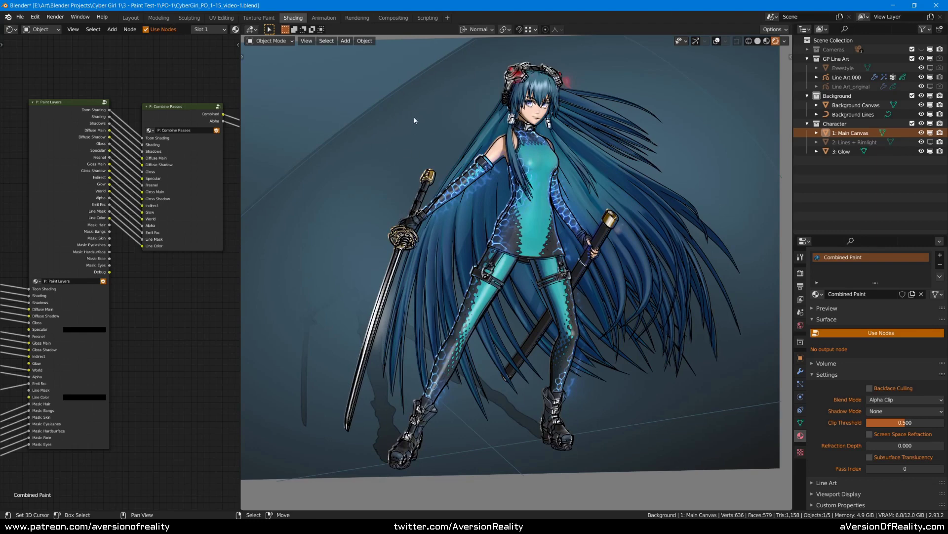
scroll(539, 199, down, 1)
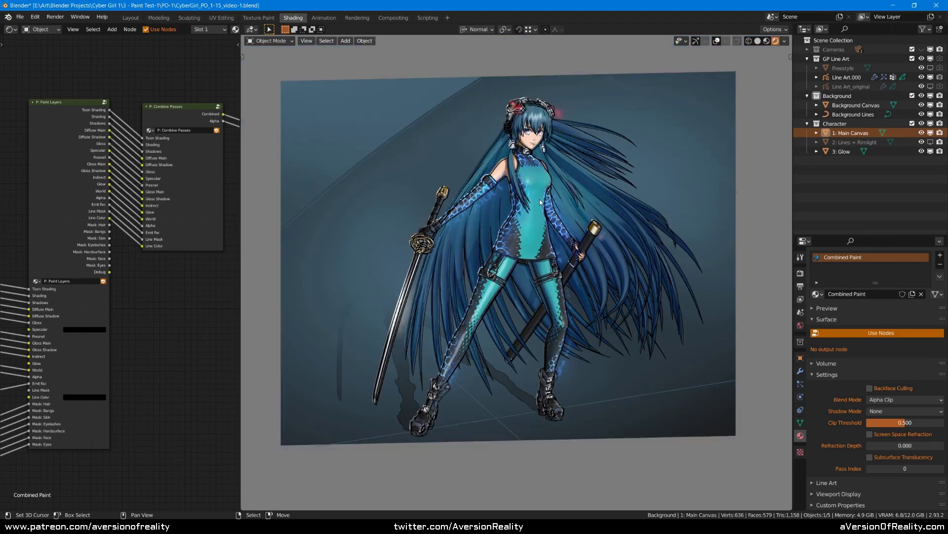
scroll(539, 200, up, 1)
key(KP_1)
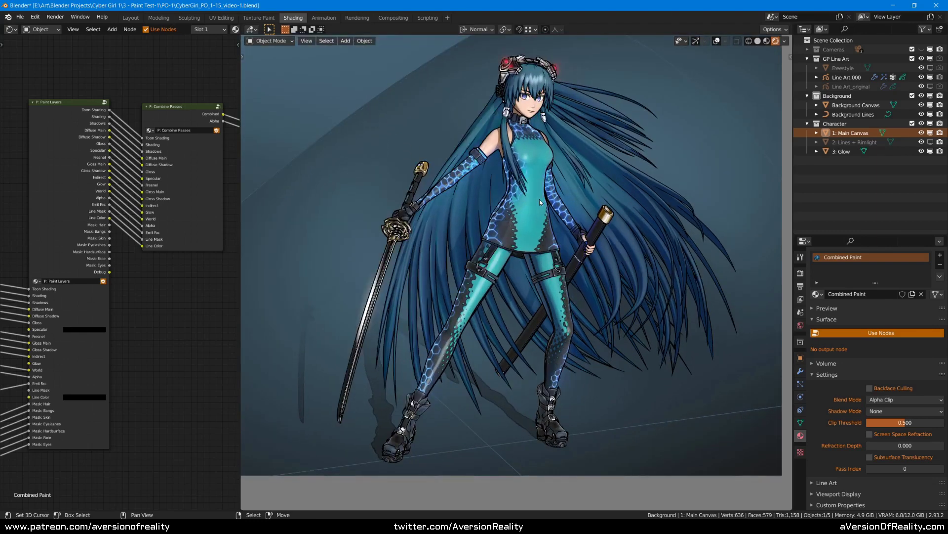
Set the Glow object's material blend mode to Alpha Clip and its clip threshold to 0.132, checking it from an angle
click(839, 152)
click(901, 399)
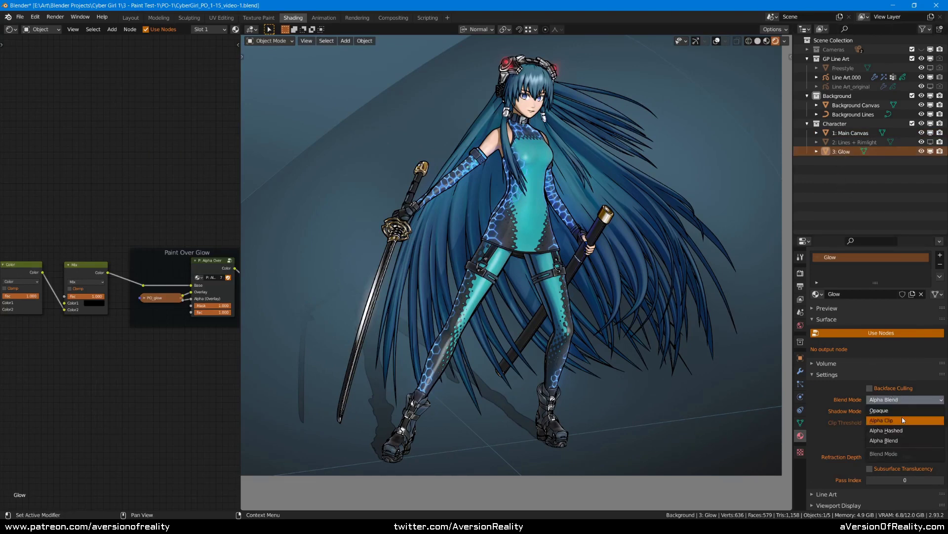
click(902, 419)
middle_drag(695, 227, 671, 214)
drag(894, 422, 903, 423)
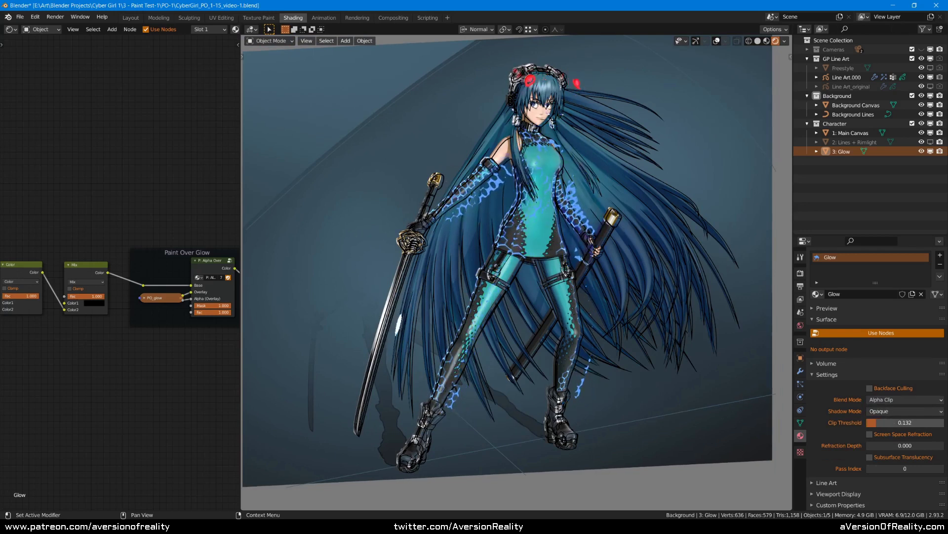
Set the Glow material's clip threshold to 0.5
double_click(878, 422)
key(BackSpace)
text(0.5)
key(Return)
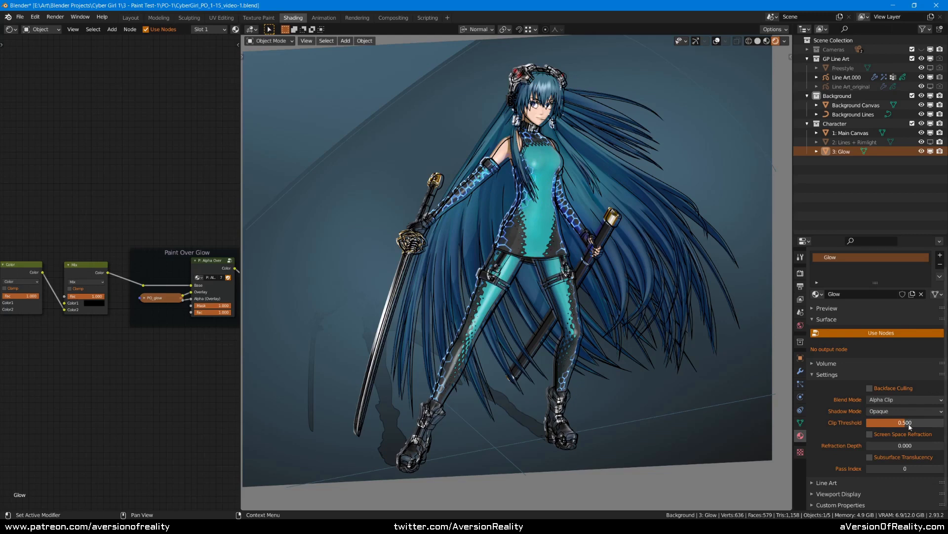
Set the Glow material's blend mode to Alpha Hashed and inspect the glow up close and from an angle
click(891, 399)
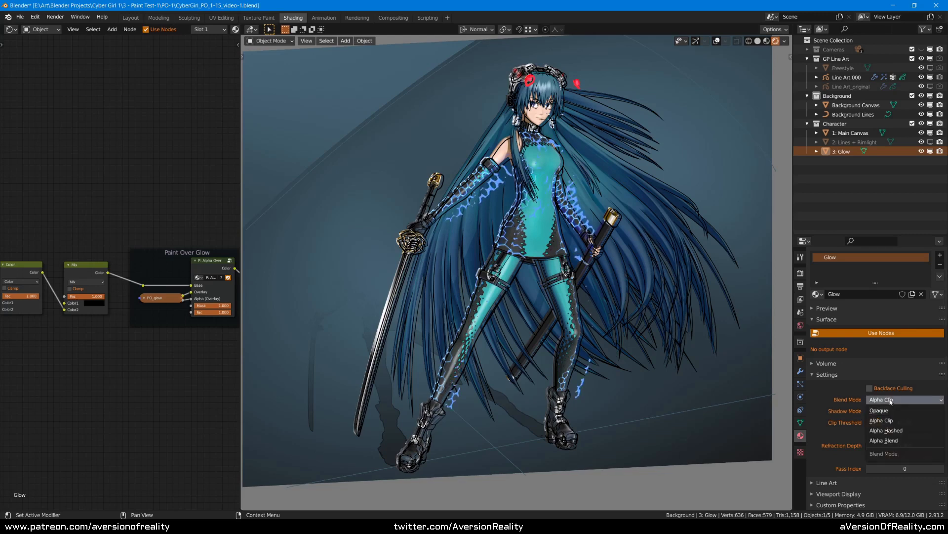
click(907, 430)
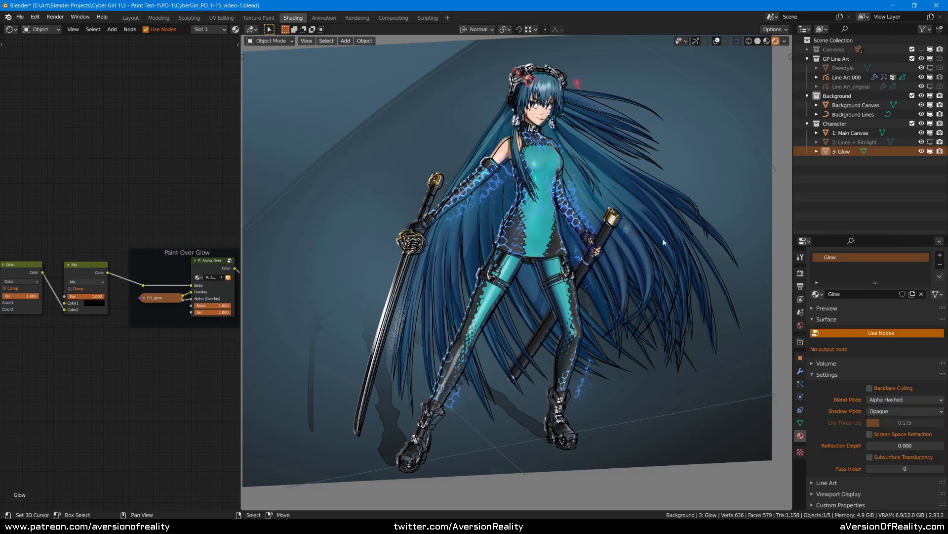
scroll(671, 203, up, 1)
scroll(636, 235, up, 7)
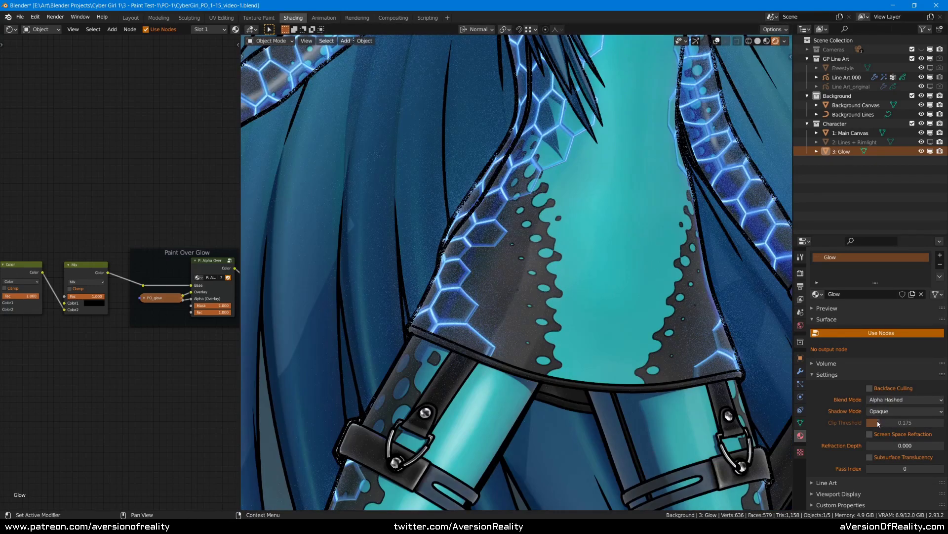
scroll(659, 243, down, 7)
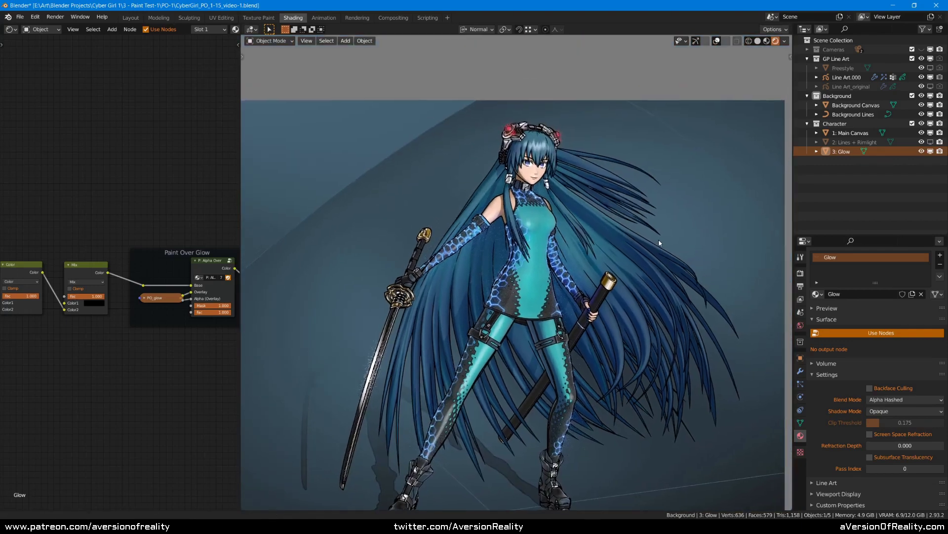
mouse_move(659, 239)
middle_down()
mouse_move(671, 251)
mouse_move(673, 241)
middle_up()
scroll(677, 179, down, 1)
scroll(677, 179, up, 1)
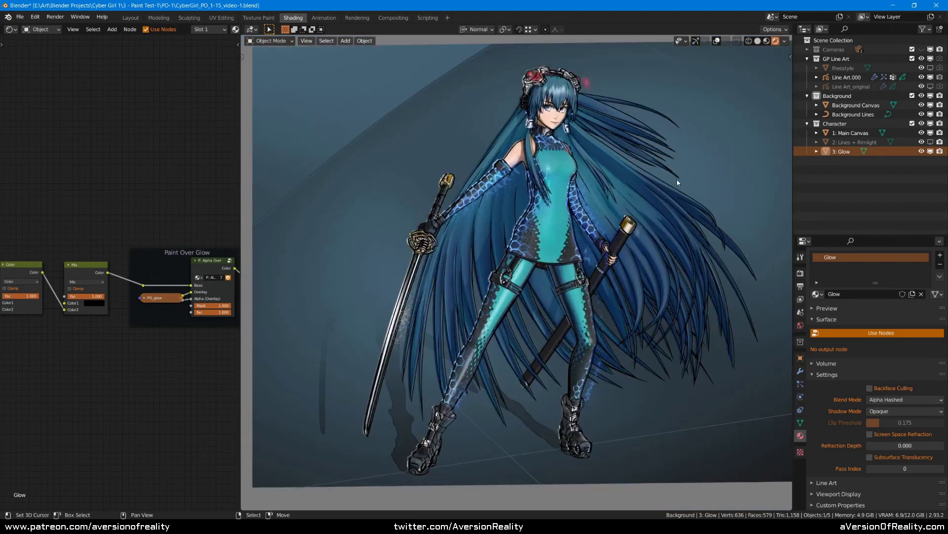
middle_drag(677, 182, 647, 195)
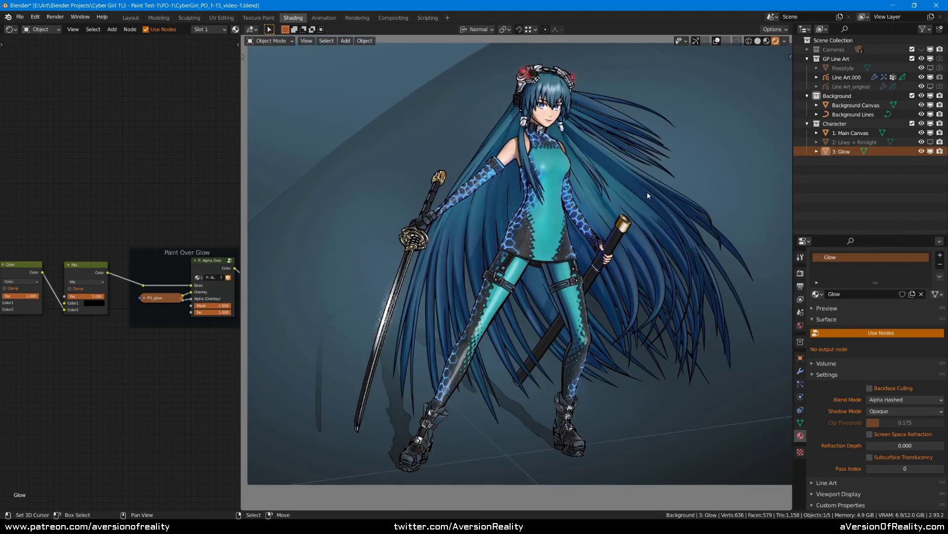
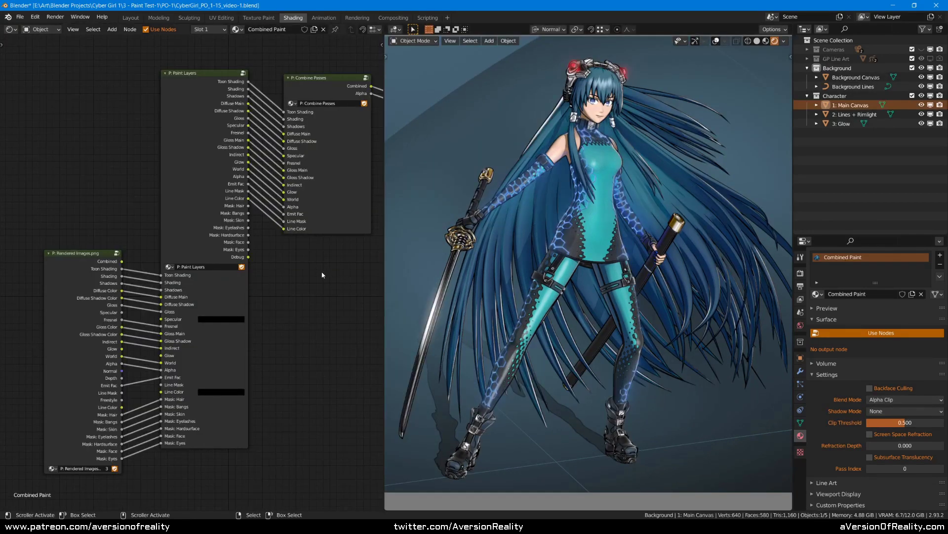
Look inside the P: Paint Layers node group of the Combined Paint material and return to the main node tree
scroll(322, 272, up, 1)
mouse_move(316, 271)
middle_down()
mouse_move(275, 282)
mouse_move(304, 268)
middle_up()
scroll(275, 285, up, 1)
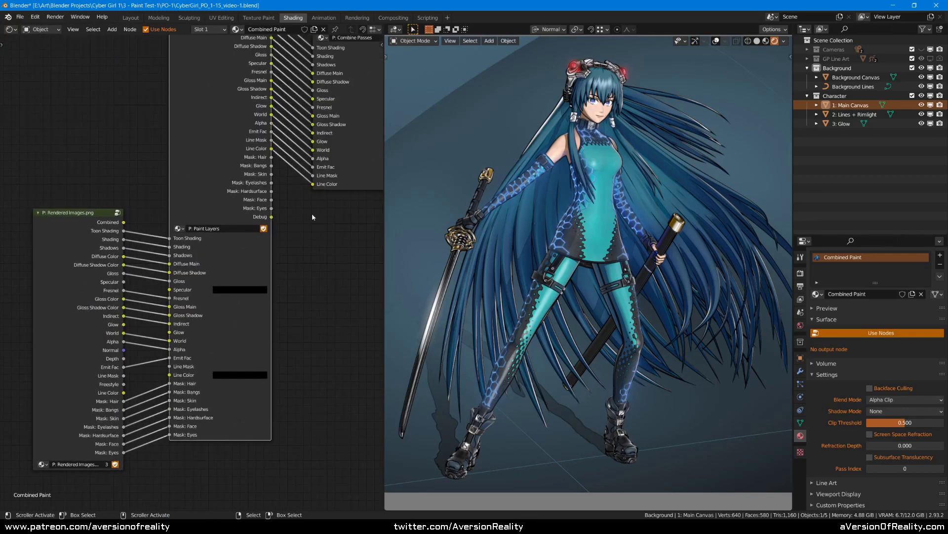
middle_drag(312, 214, 288, 263)
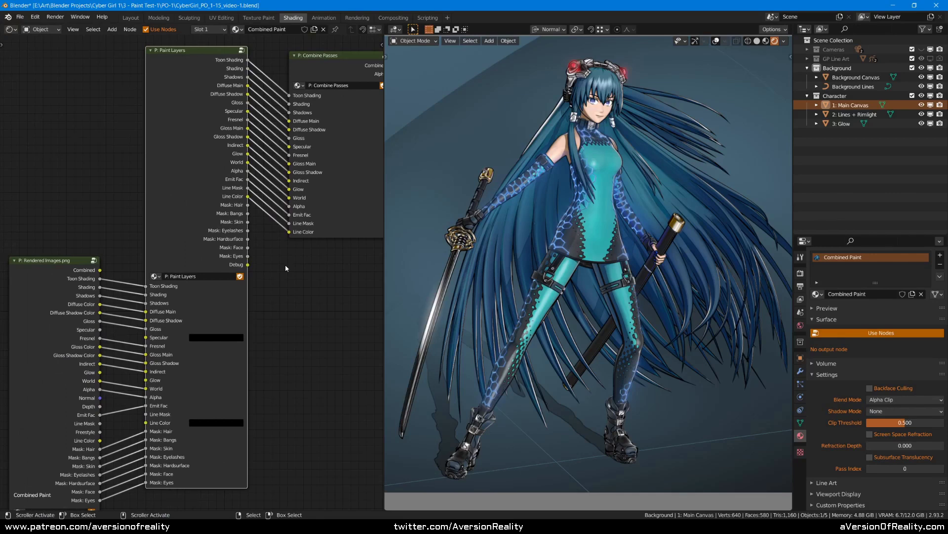
key(Tab)
scroll(315, 215, up, 3)
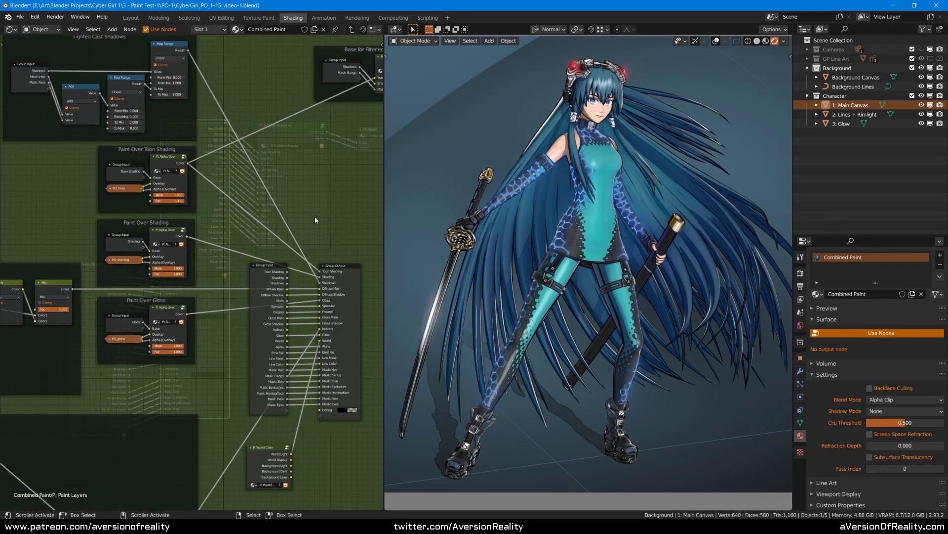
key(Tab)
Examine the links from the P: Paint Layers outputs into the P: Combine Passes node
scroll(301, 292, up, 2)
scroll(301, 296, down, 2)
scroll(301, 295, left, 1)
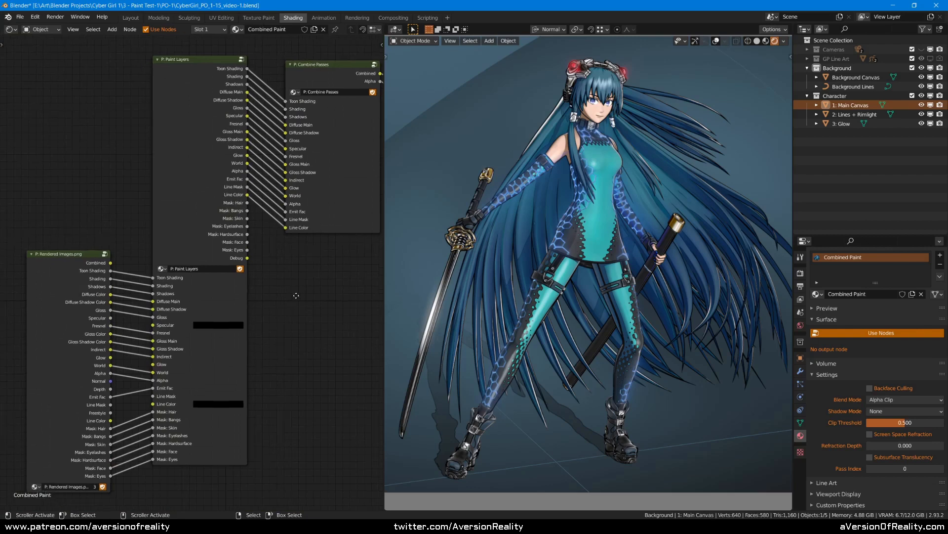
scroll(297, 291, up, 1)
scroll(298, 291, right, 1)
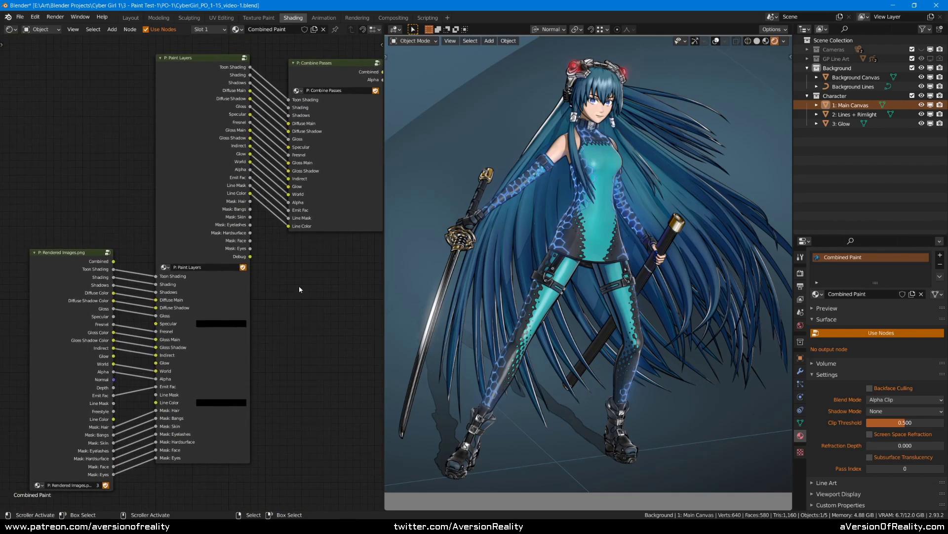
scroll(301, 280, down, 1)
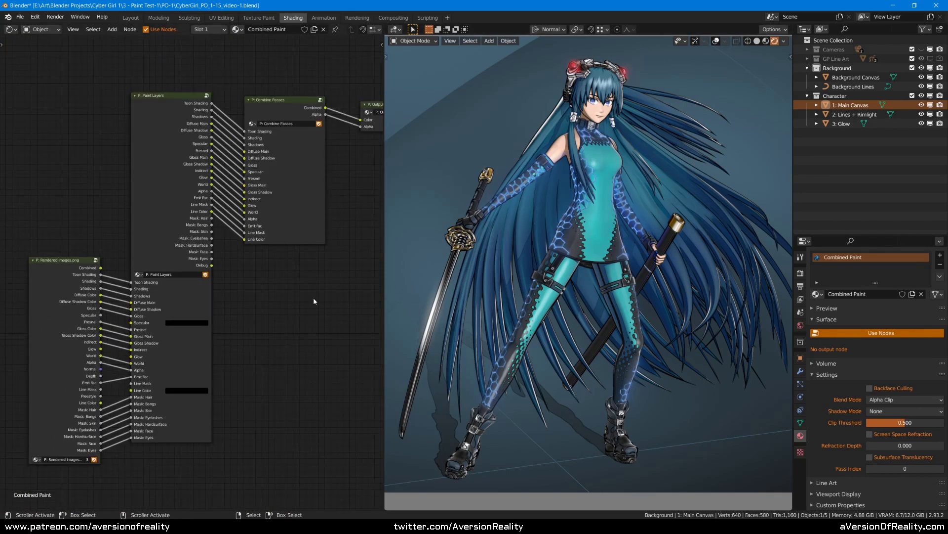
scroll(311, 297, up, 1)
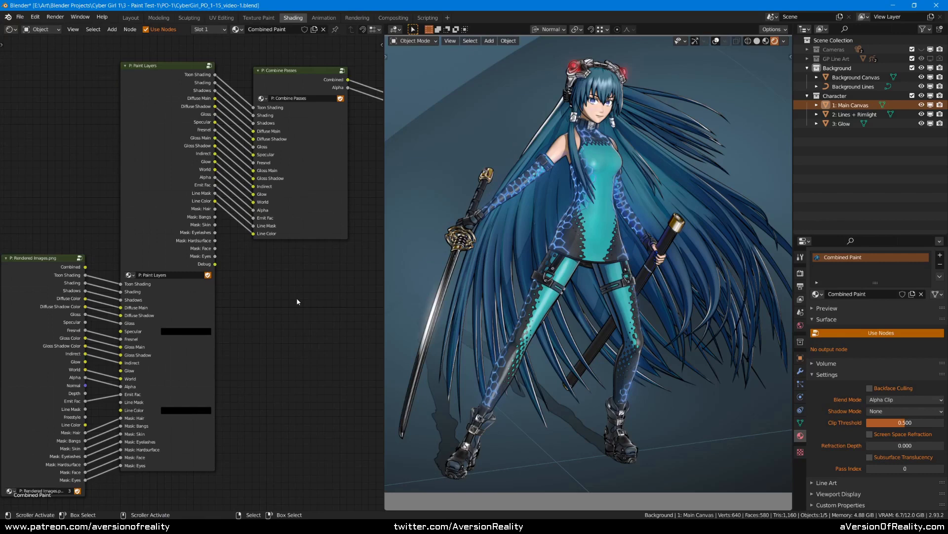
scroll(298, 301, down, 1)
scroll(298, 301, left, 1)
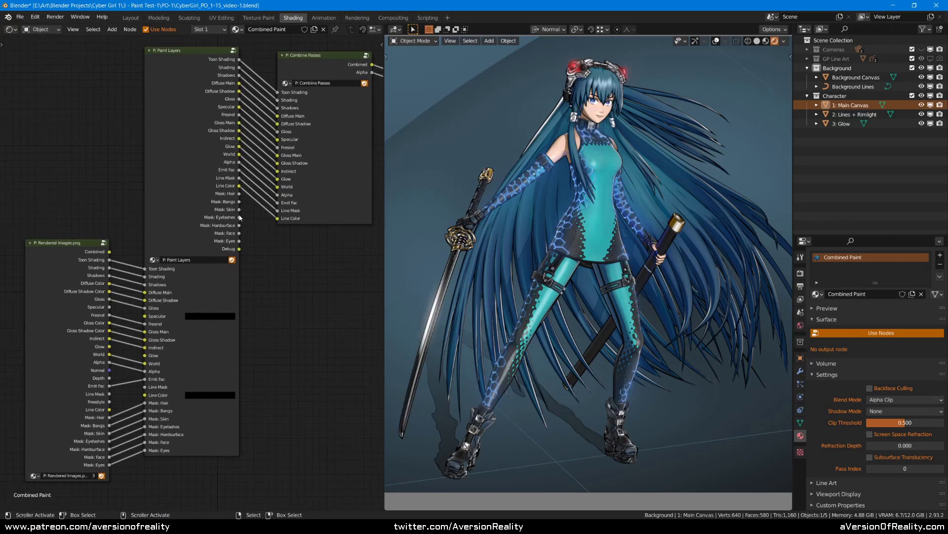
Open the P: Paint Layers group again, view the area around its Group Output and edge line base, and exit the group
click(217, 201)
key(Tab)
scroll(336, 193, down, 3)
middle_drag(336, 192, 315, 204)
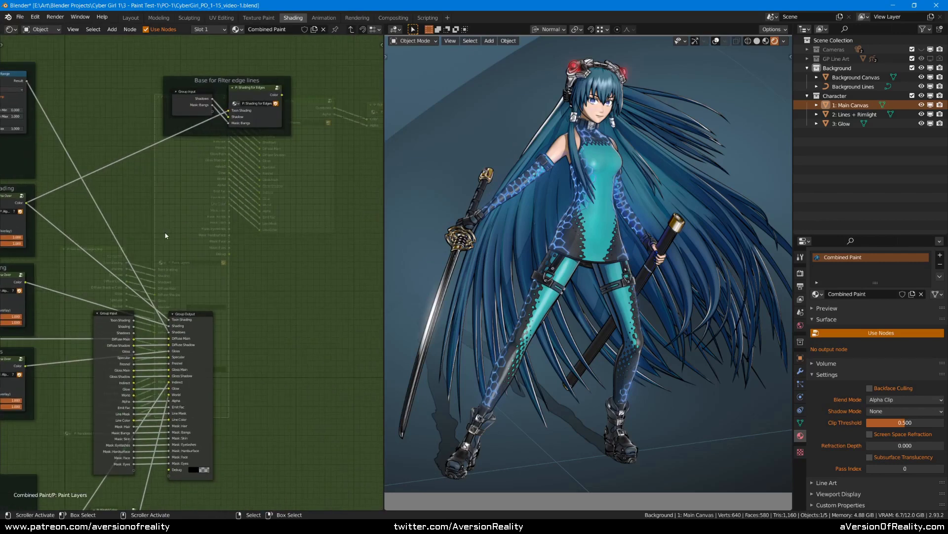
key(Tab)
Survey the node chain from P: Rendered Images.png through P: Paint Layers and P: Combine Passes to P: Output
mouse_move(280, 295)
middle_down()
mouse_move(286, 265)
mouse_move(291, 291)
middle_up()
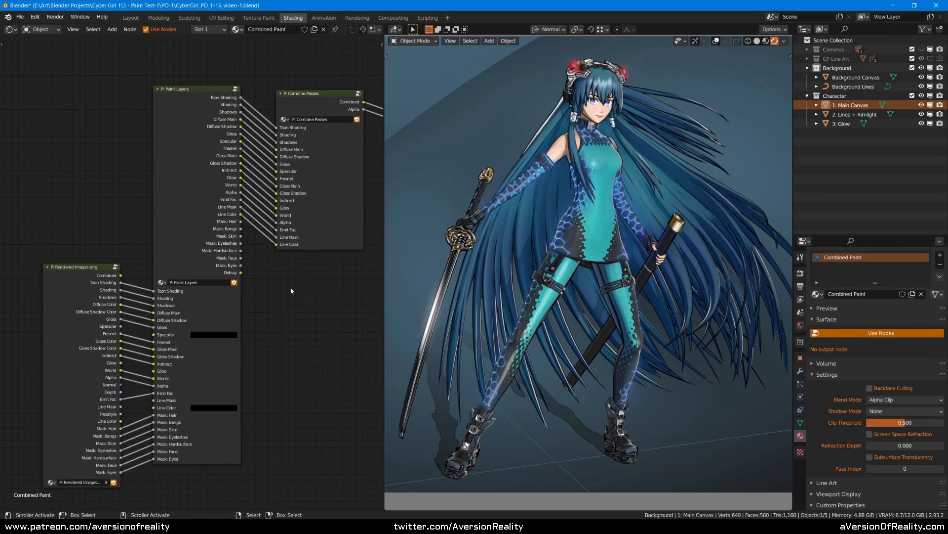
ctrl+scroll(294, 301, right, 1)
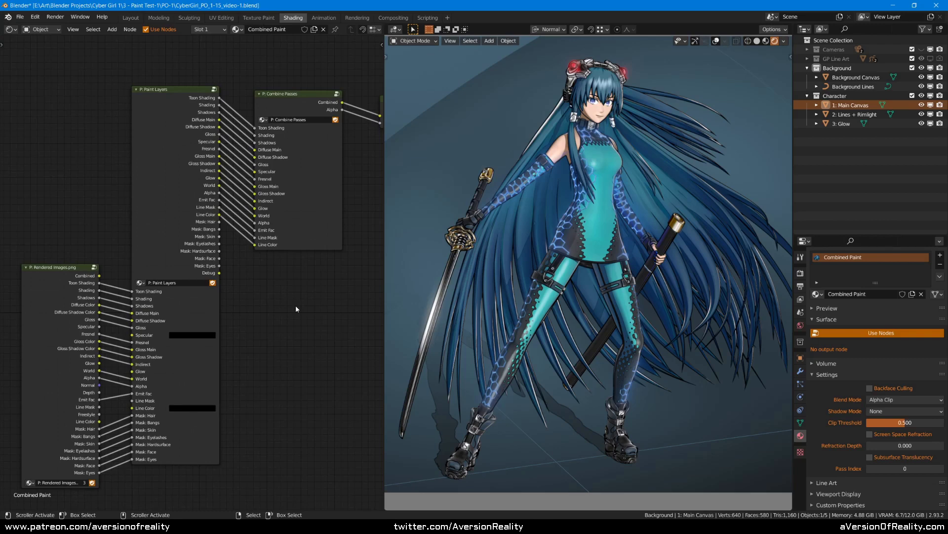
middle_drag(296, 315, 301, 296)
scroll(301, 296, up, 1)
middle_drag(232, 301, 251, 310)
middle_drag(319, 302, 295, 307)
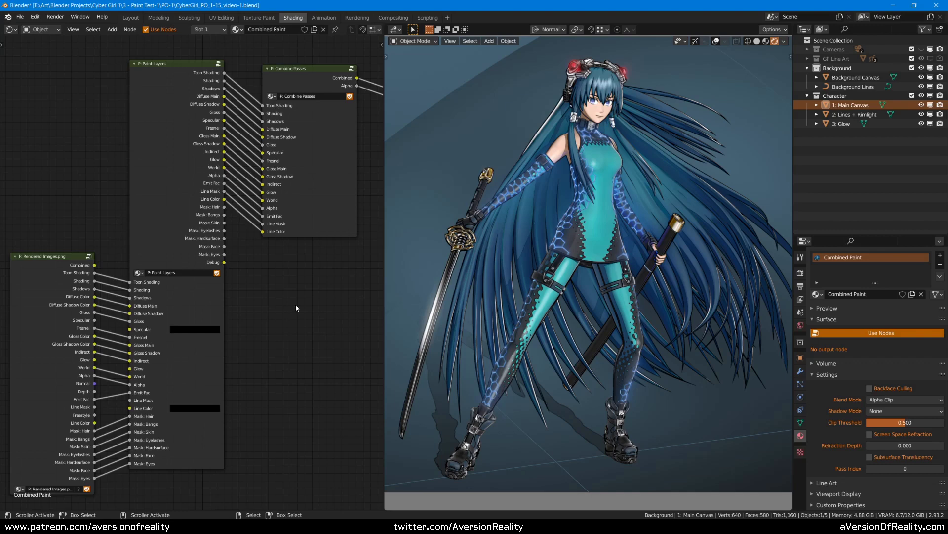
middle_drag(284, 298, 265, 310)
middle_drag(269, 388, 242, 337)
scroll(166, 304, down, 1)
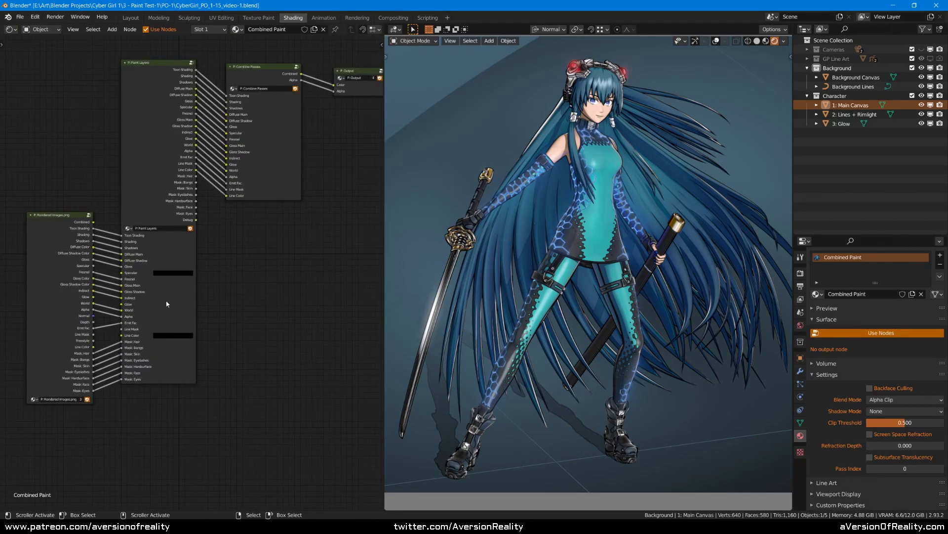
scroll(170, 238, up, 1)
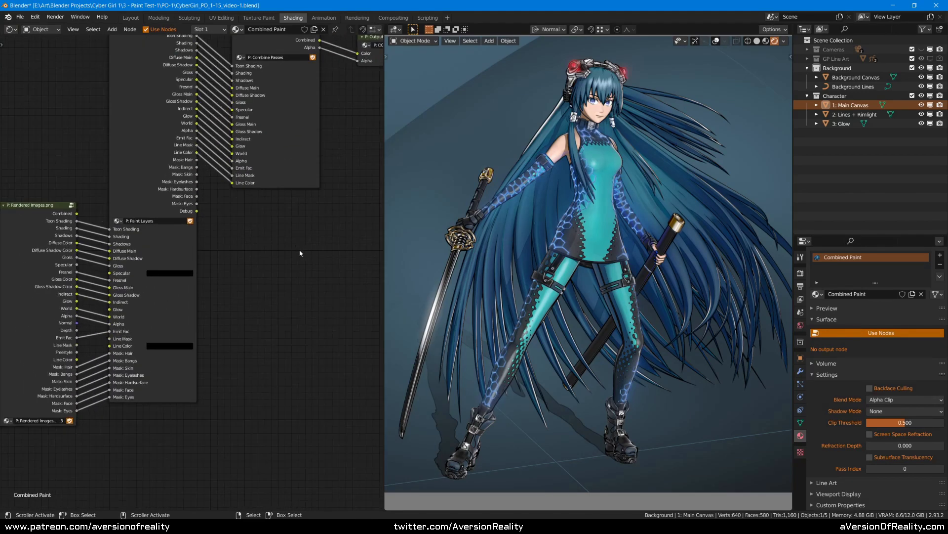
Examine up close how the passes and masks of P: Rendered Images.png connect to the P: Paint Layers inputs
middle_drag(300, 252, 295, 268)
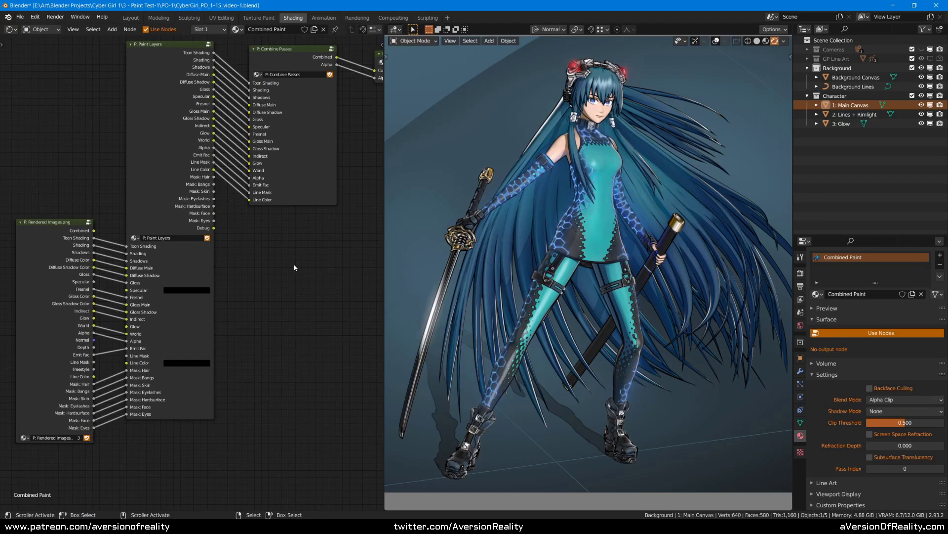
scroll(257, 325, up, 1)
middle_drag(255, 328, 280, 309)
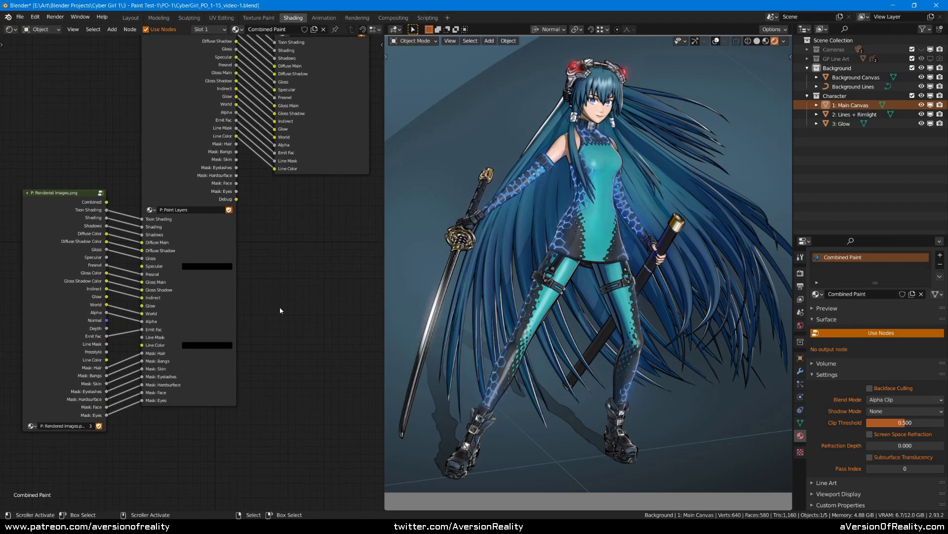
scroll(245, 236, up, 1)
middle_drag(245, 236, 324, 279)
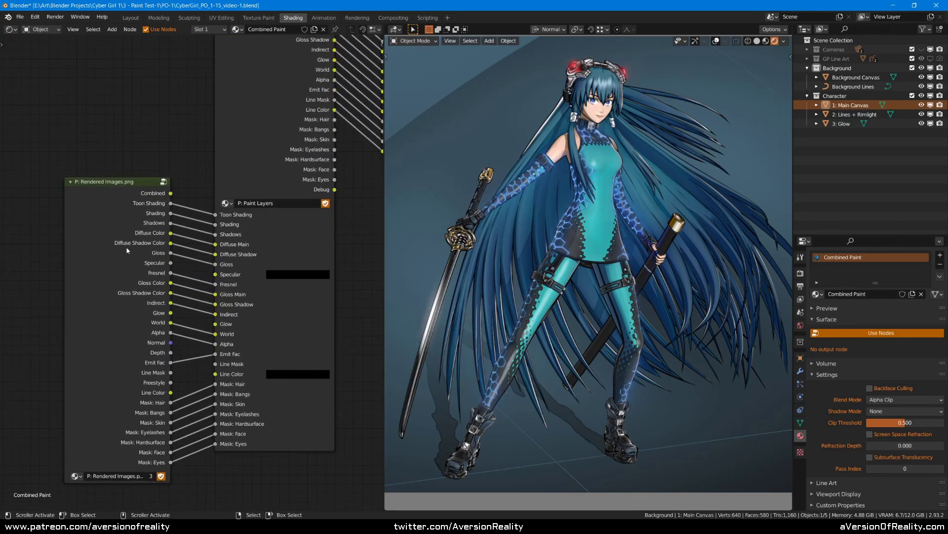
middle_drag(181, 135, 148, 158)
scroll(139, 227, down, 2)
scroll(147, 160, up, 1)
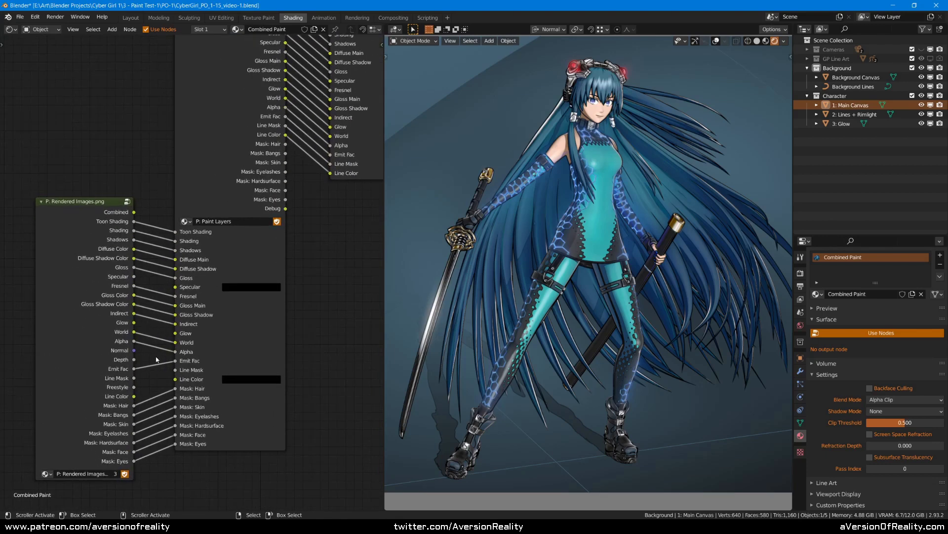
middle_drag(319, 257, 324, 255)
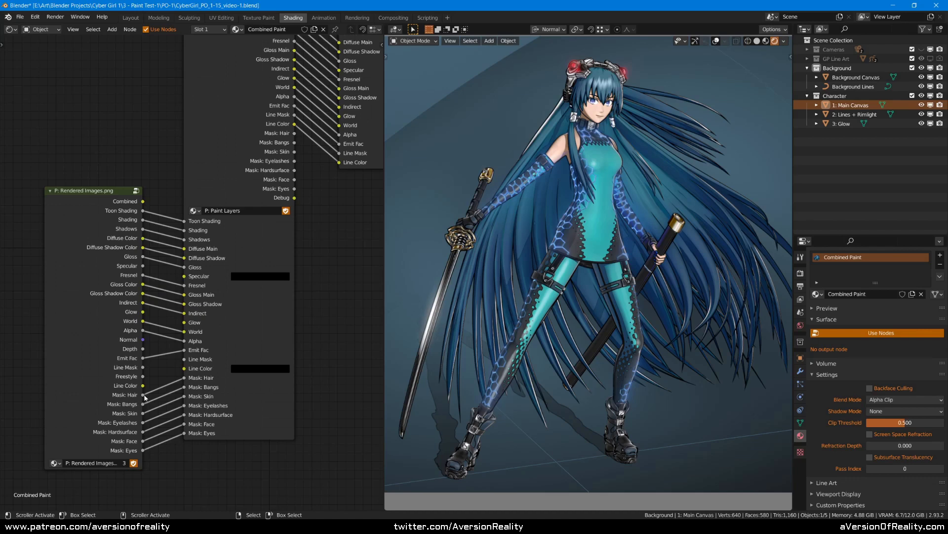
middle_drag(338, 262, 322, 292)
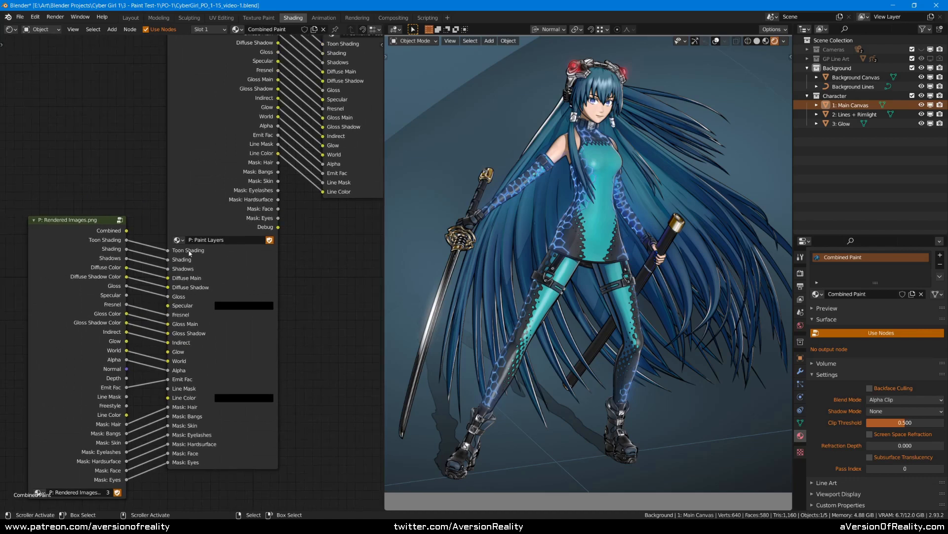
scroll(274, 309, down, 2)
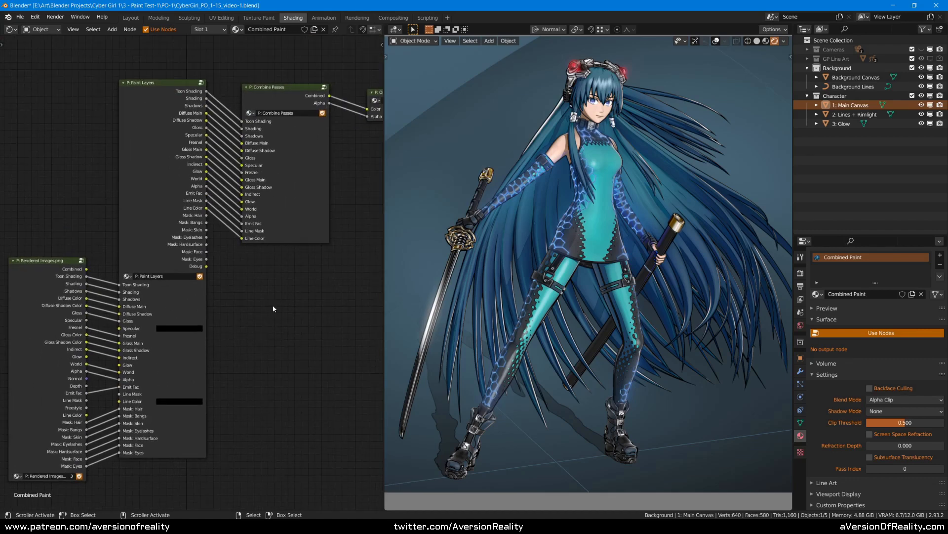
Trace the pass links from the rendered images through the paint layers and combined passes to the final output node
middle_drag(274, 308, 293, 290)
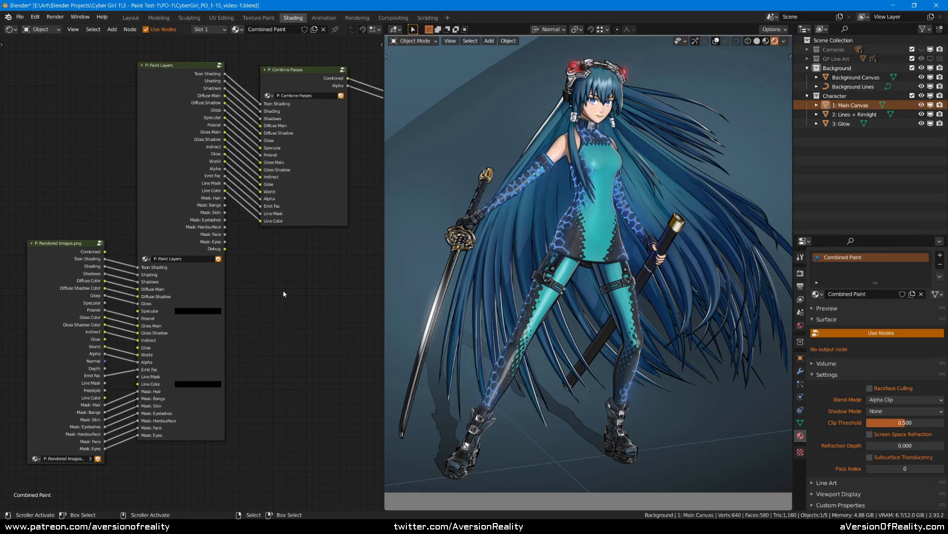
scroll(283, 294, up, 1)
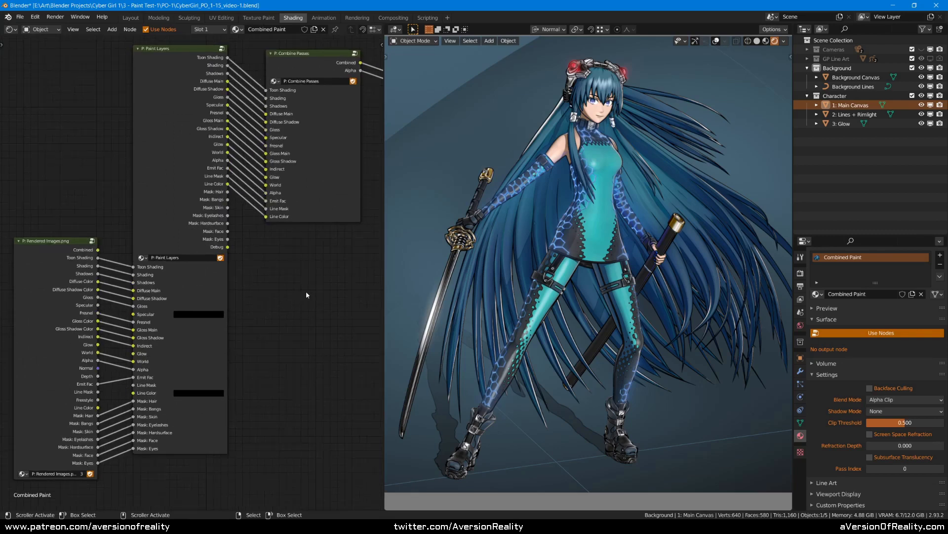
middle_drag(319, 258, 267, 282)
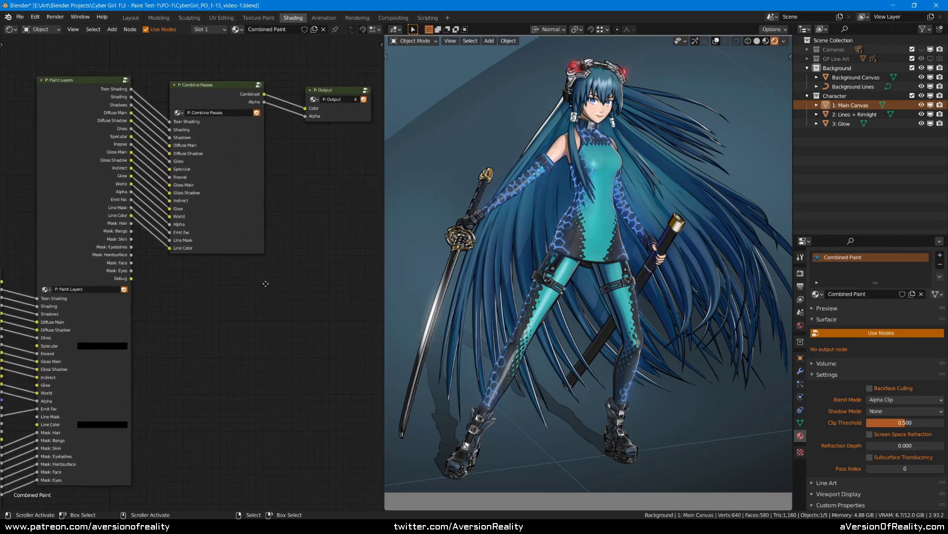
middle_drag(211, 340, 301, 324)
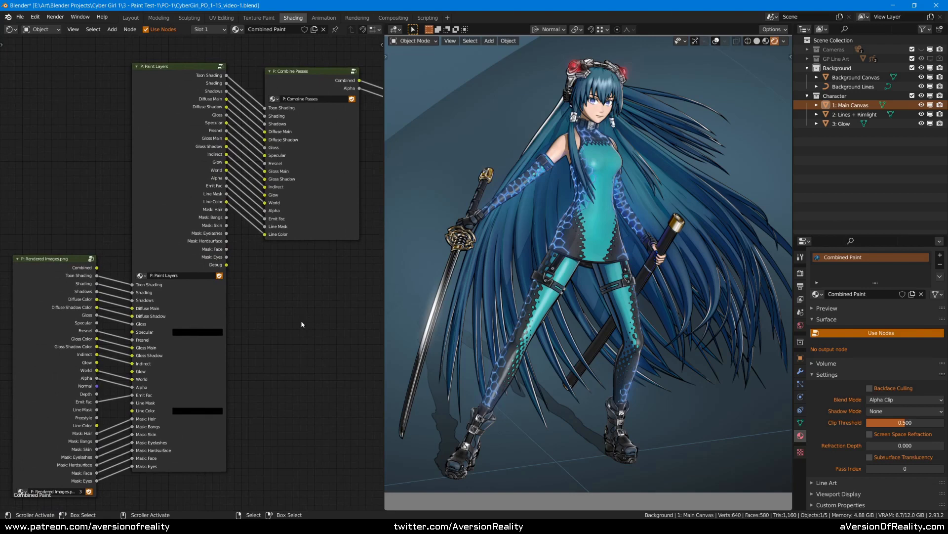
scroll(302, 324, down, 2)
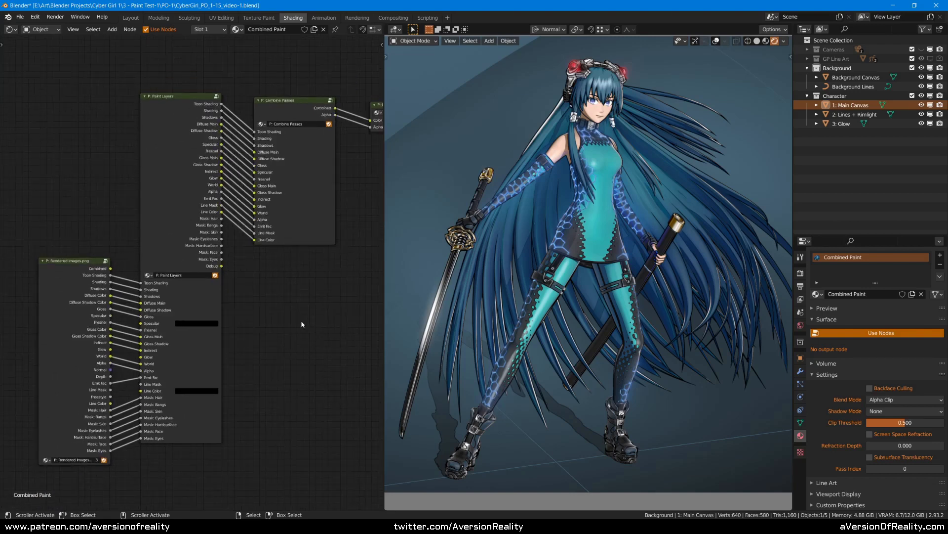
scroll(302, 324, up, 1)
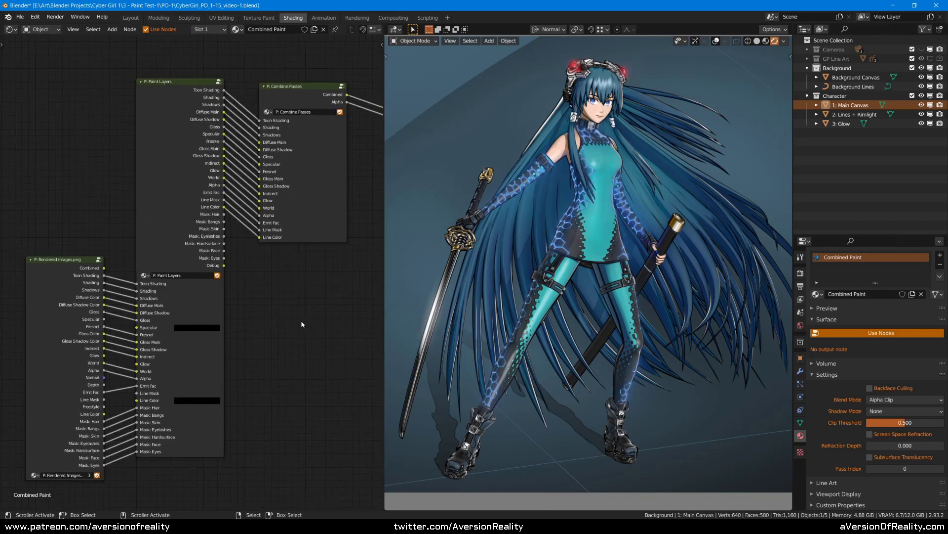
scroll(303, 324, down, 1)
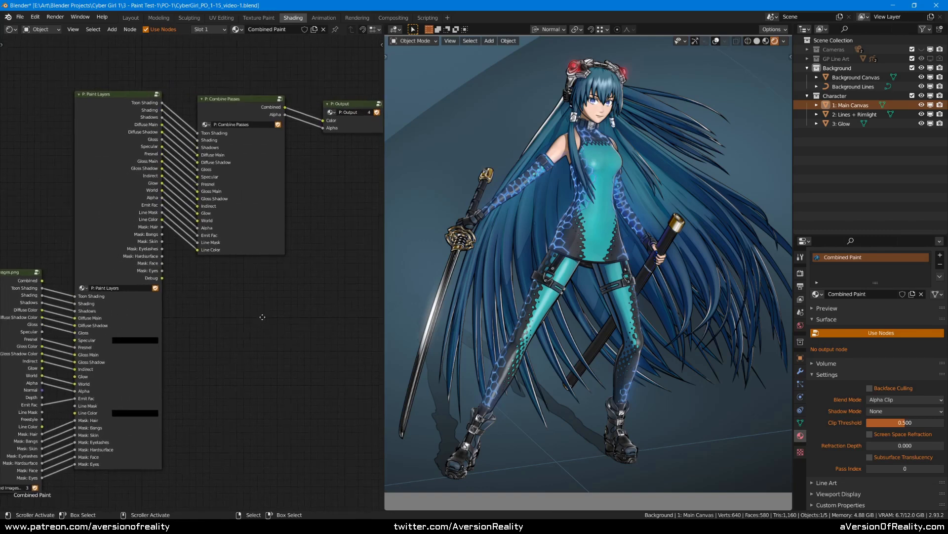
scroll(306, 326, up, 1)
mouse_move(324, 311)
middle_down()
mouse_move(306, 290)
mouse_move(324, 303)
middle_up()
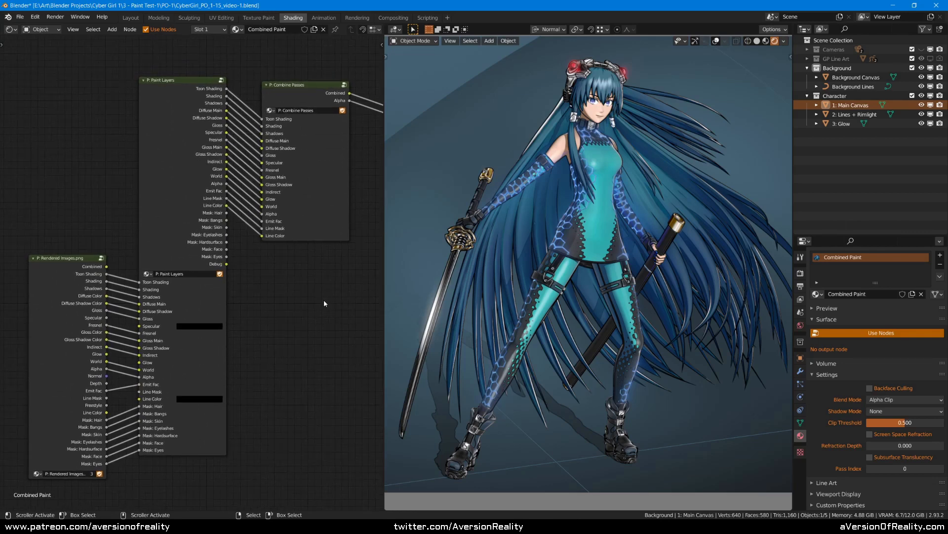
middle_drag(342, 286, 274, 314)
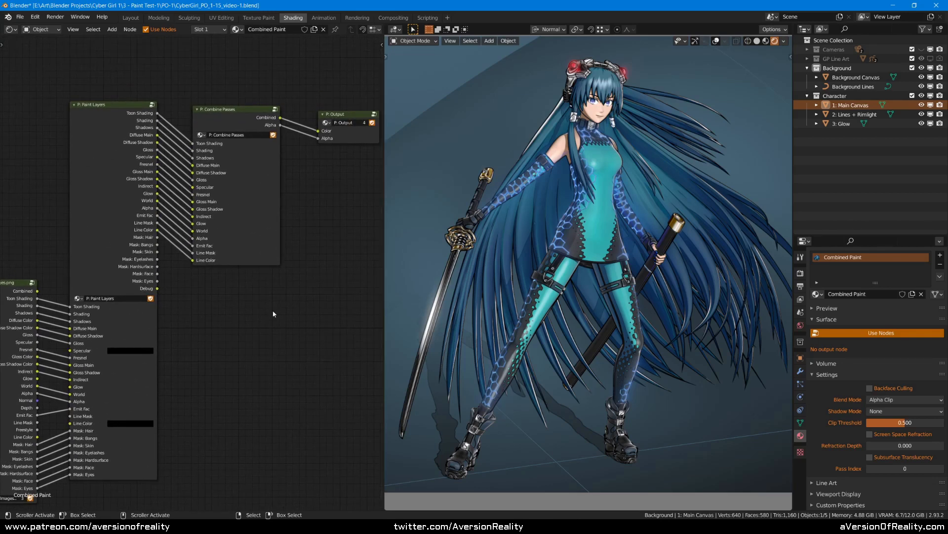
Save the blend file and display the scene's render settings and output dimensions
key(ctrl+s)
middle_drag(642, 269, 658, 262)
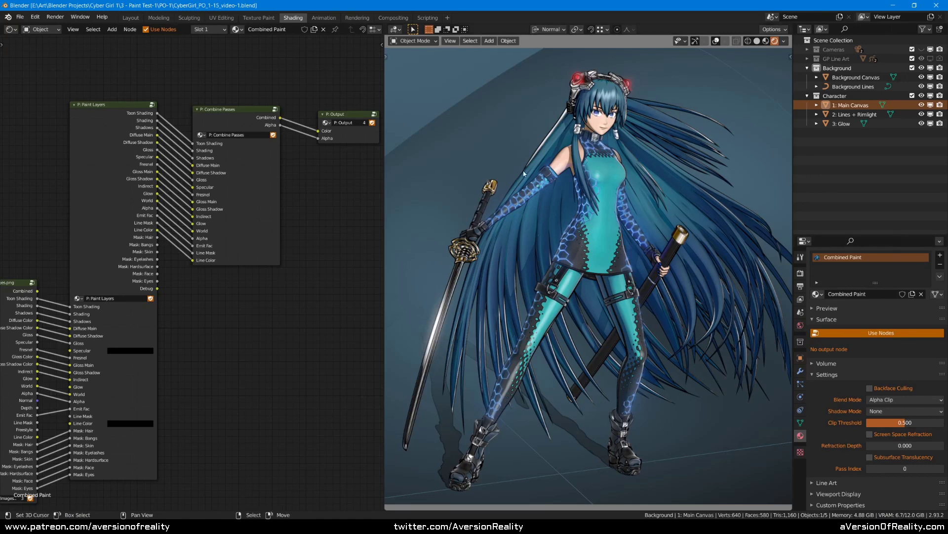
middle_drag(524, 173, 565, 213)
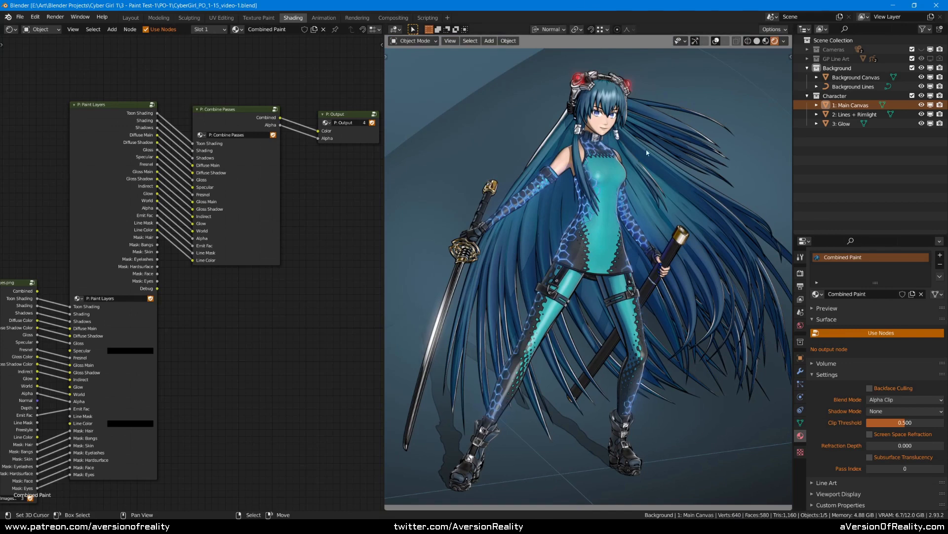
click(800, 272)
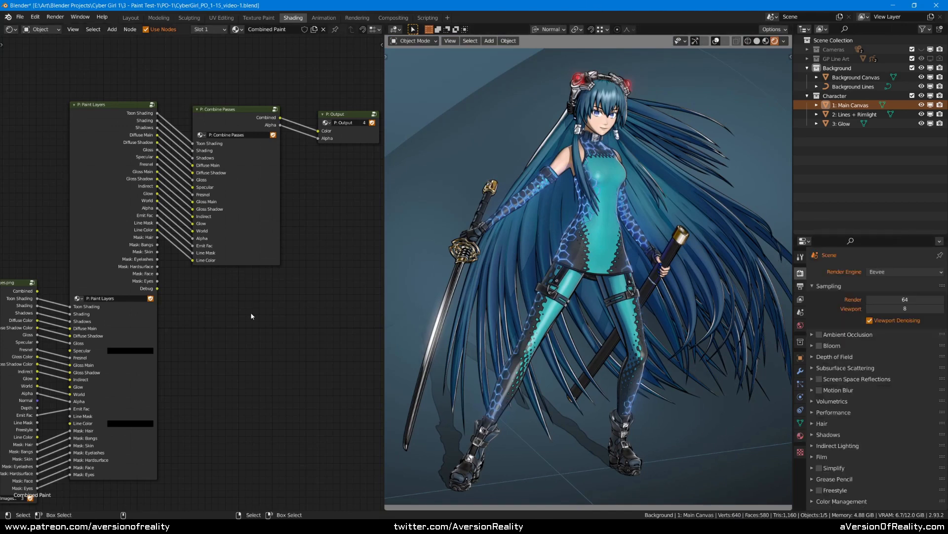
click(800, 286)
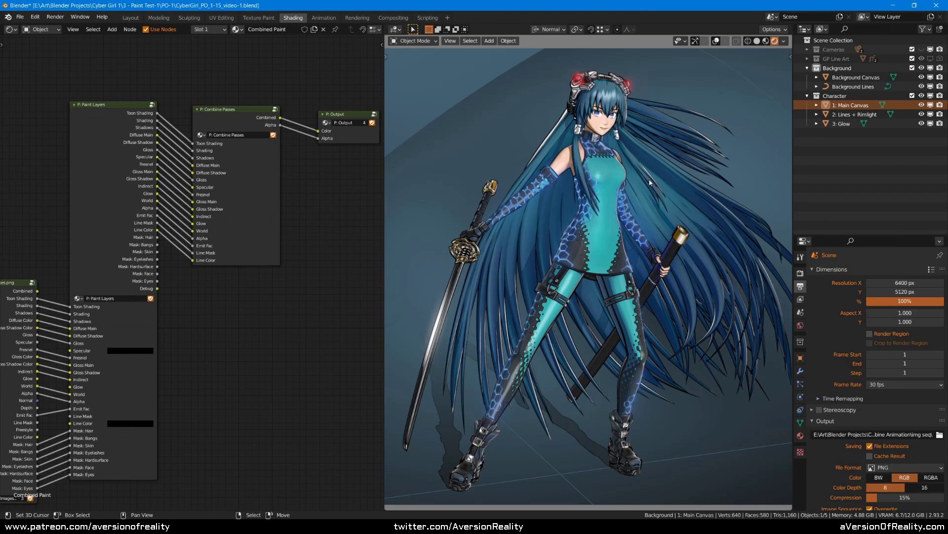
View the layered canvases from an angle while selecting 2: Lines + Rimlight and 3: Glow, and return to the camera view
key(KP_0)
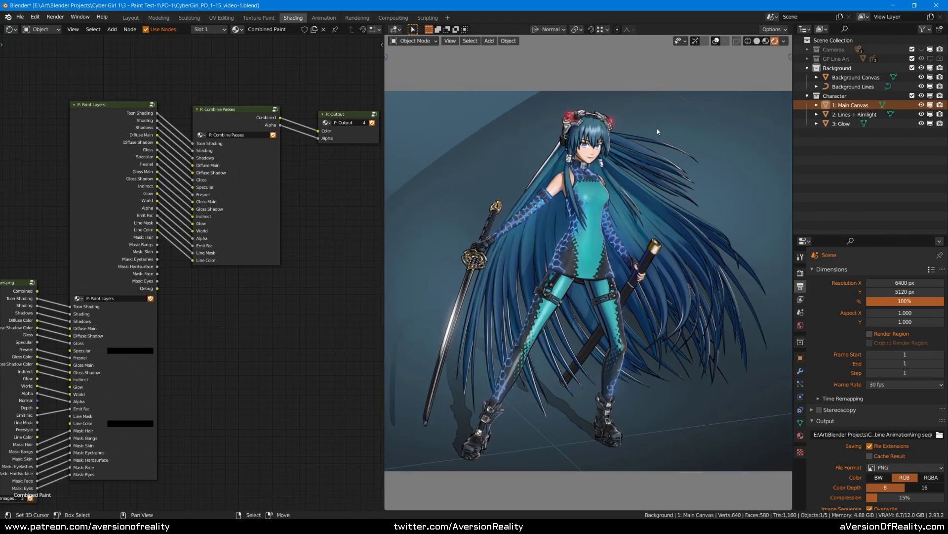
scroll(720, 177, up, 4)
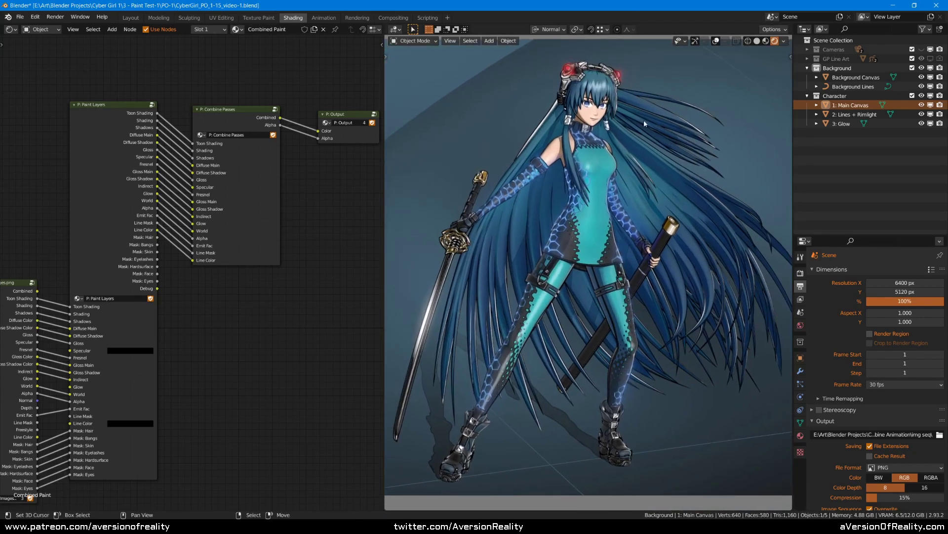
scroll(689, 110, down, 2)
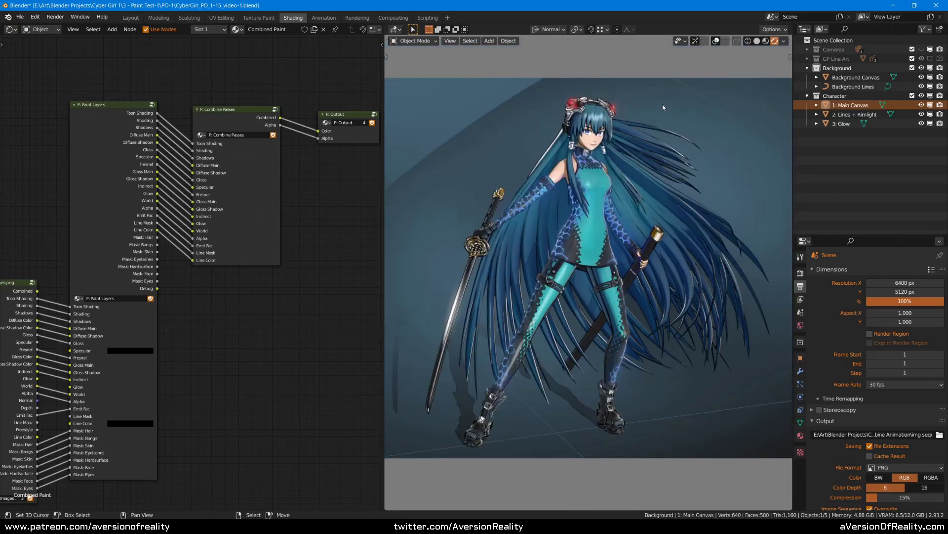
middle_drag(662, 105, 734, 132)
click(845, 114)
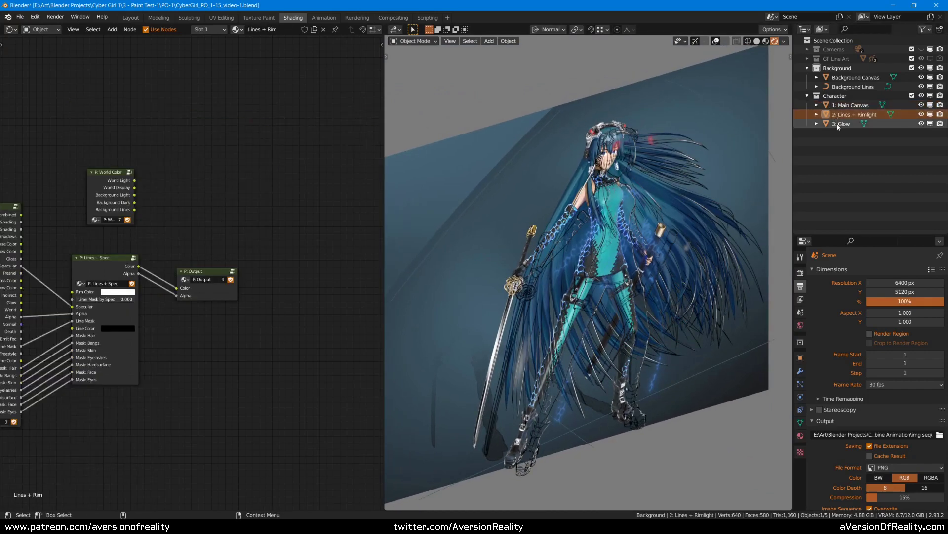
click(840, 124)
mouse_move(731, 155)
middle_down()
mouse_move(672, 155)
mouse_move(716, 148)
middle_up()
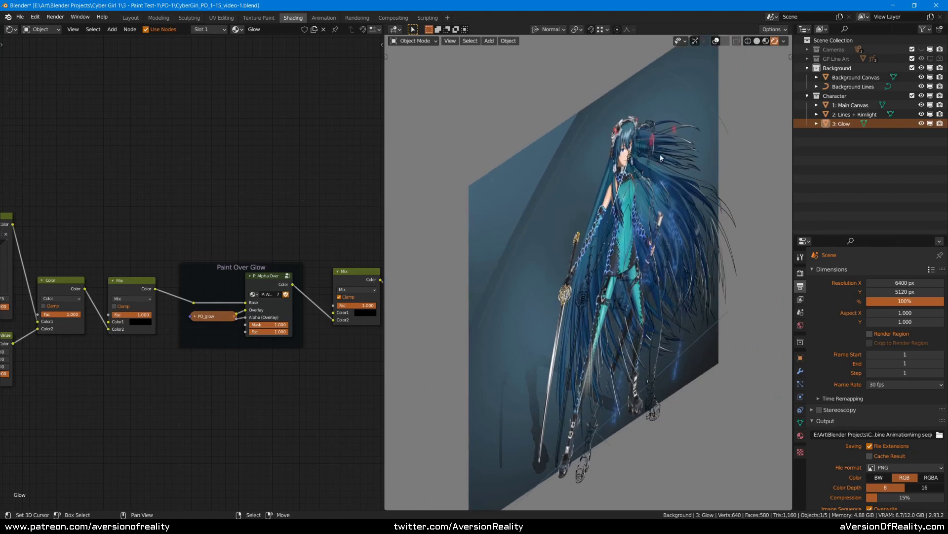
key(KP_0)
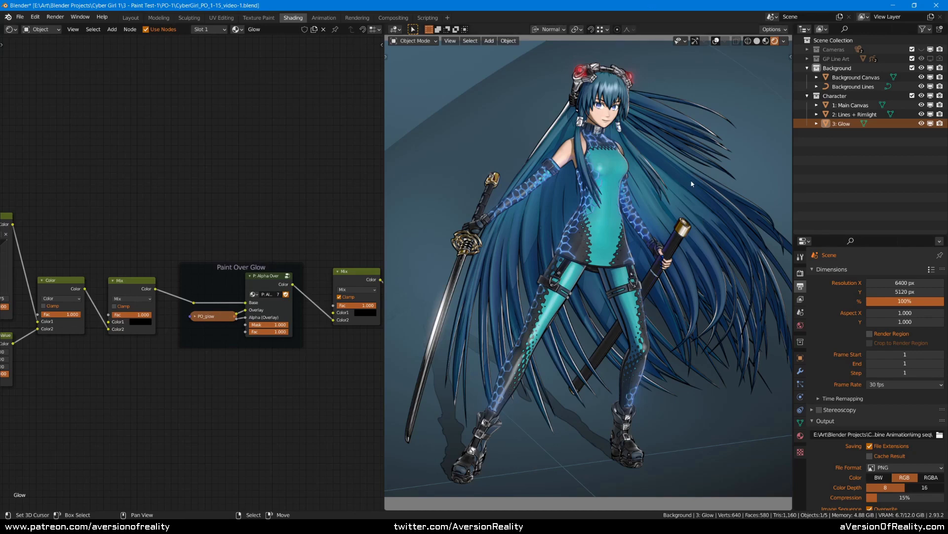
Switch to CyberGirl-1_Paint_1-11_video-1.blend, view the 3D character freely and through the camera, and look over the hair material nodes
middle_drag(724, 152, 746, 153)
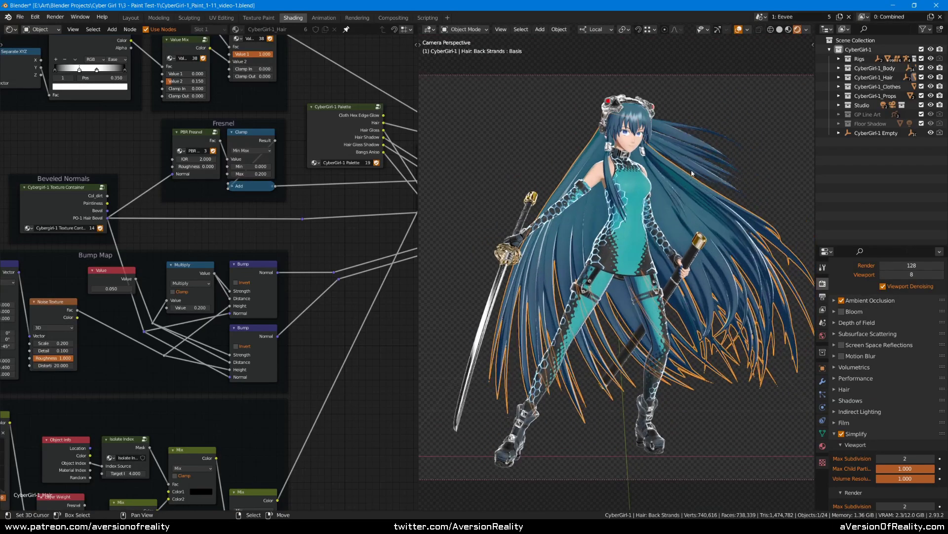
middle_drag(686, 206, 631, 179)
key(KP_0)
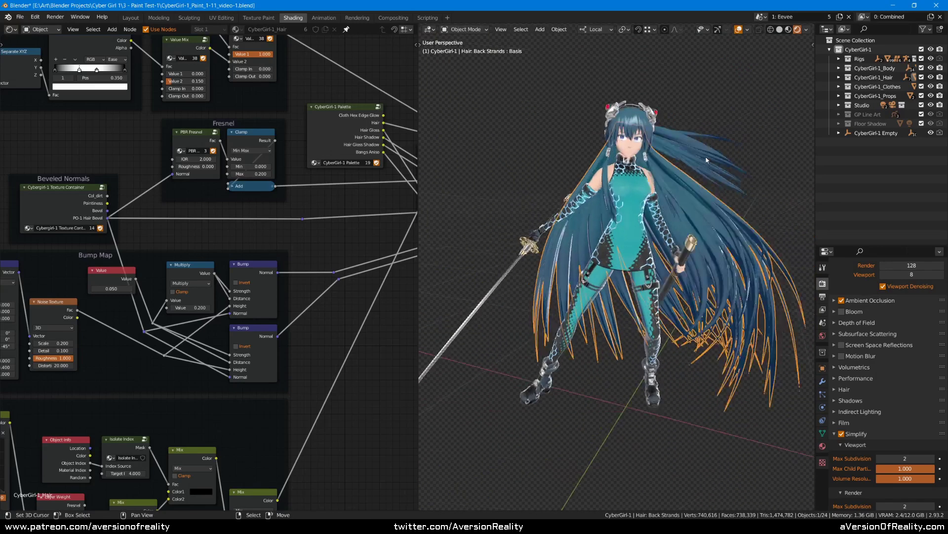
shift+middle_drag(747, 210, 752, 203)
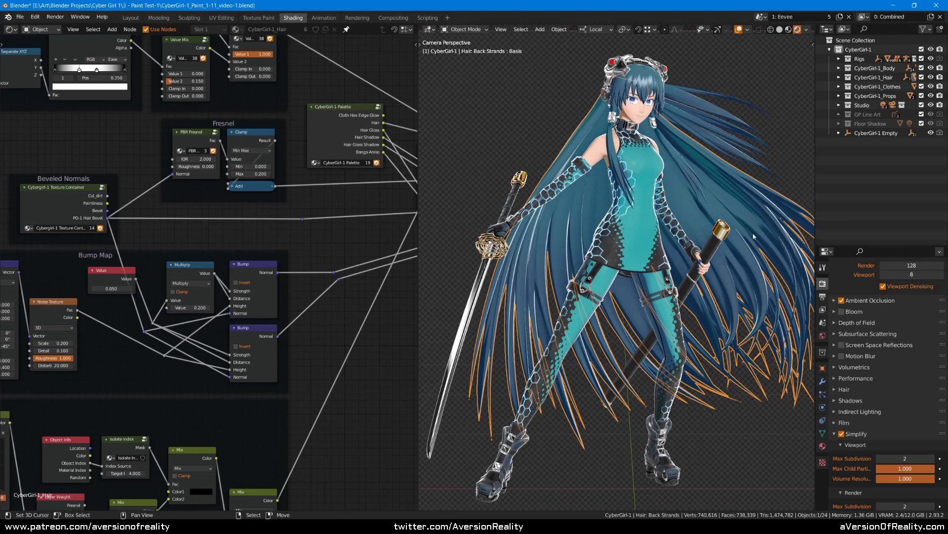
middle_drag(753, 236, 687, 194)
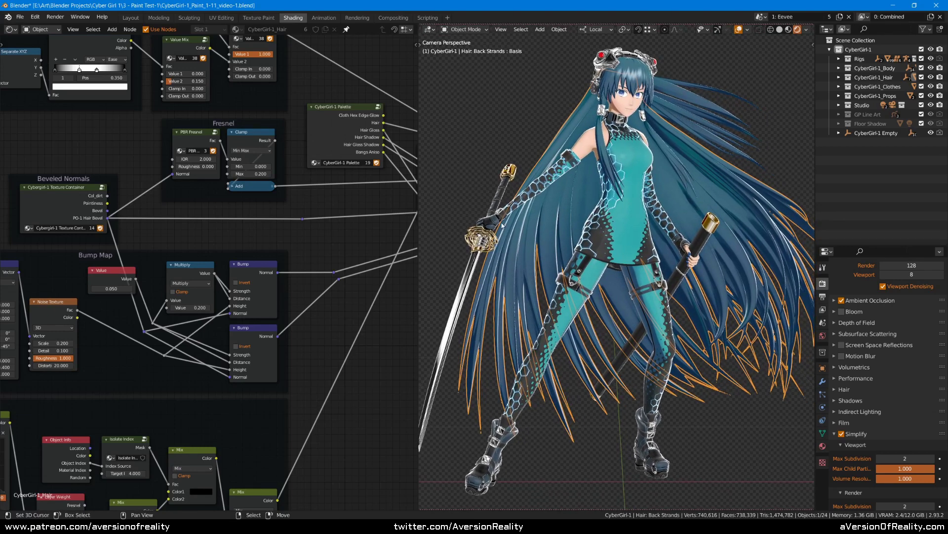
middle_drag(355, 232, 285, 271)
scroll(333, 239, down, 1)
scroll(286, 271, up, 2)
middle_drag(220, 270, 295, 262)
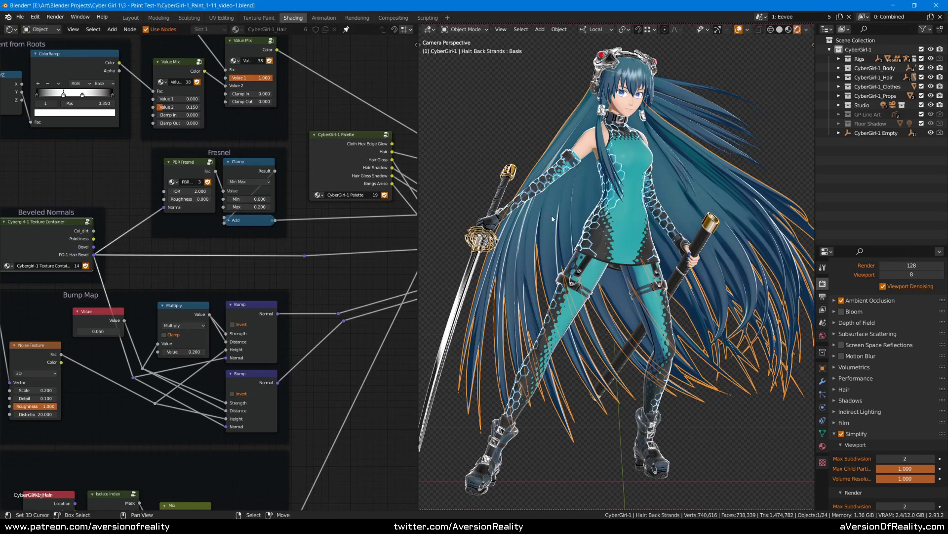
Hide the CyberGirl-1_Clothes, CyberGirl-1_Props and CyberGirl-1_Body collections in the viewport to leave only the hair showing
scroll(576, 200, up, 2)
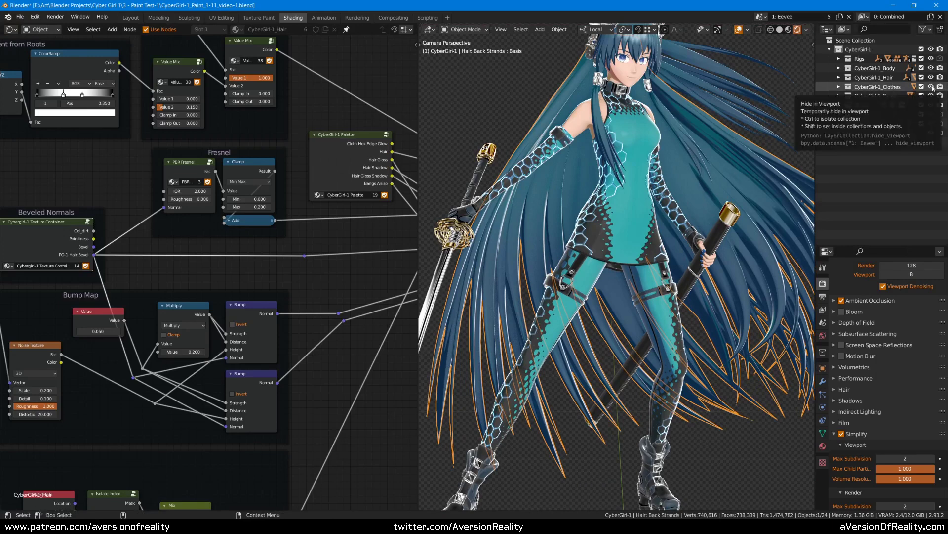
click(930, 86)
click(931, 96)
click(931, 68)
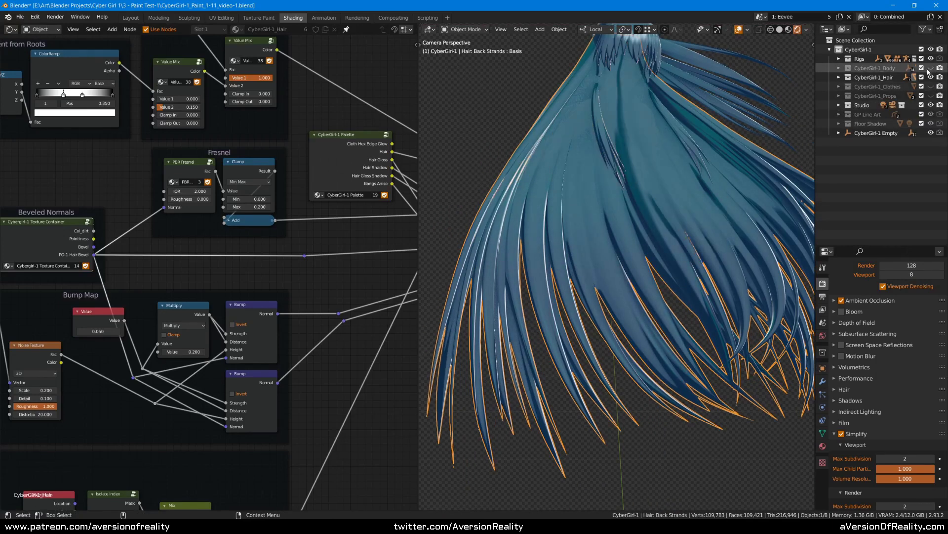
scroll(687, 199, up, 2)
shift+middle_drag(719, 138, 686, 194)
scroll(686, 194, up, 1)
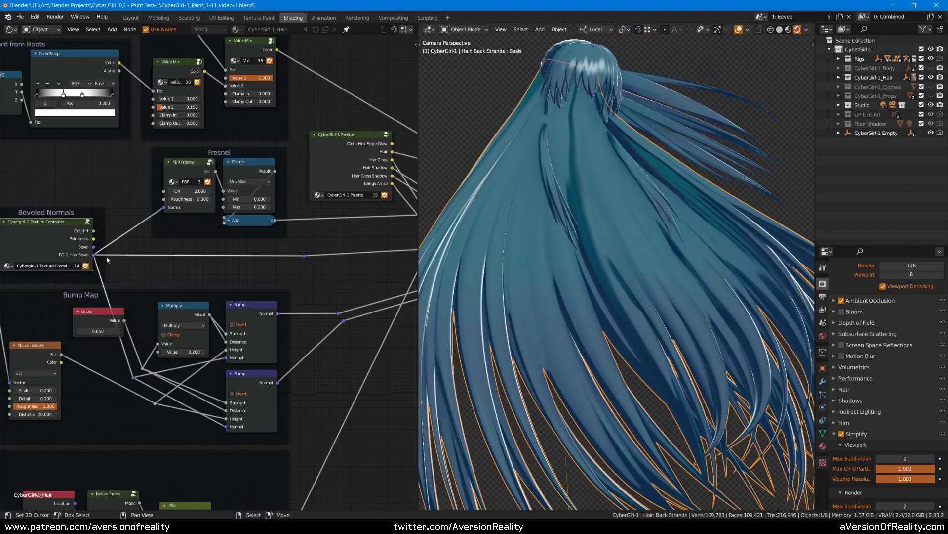
Open the Cybergirl-1 Texture Container group and set the final Mix factor in the Baked Bevel Normals frame to 0.000
key(Tab)
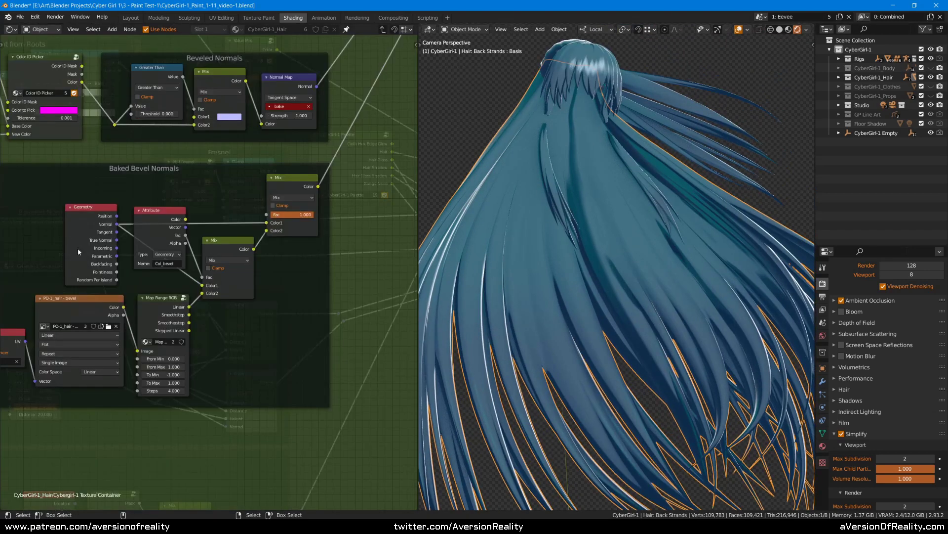
middle_drag(78, 248, 83, 220)
scroll(311, 193, up, 2)
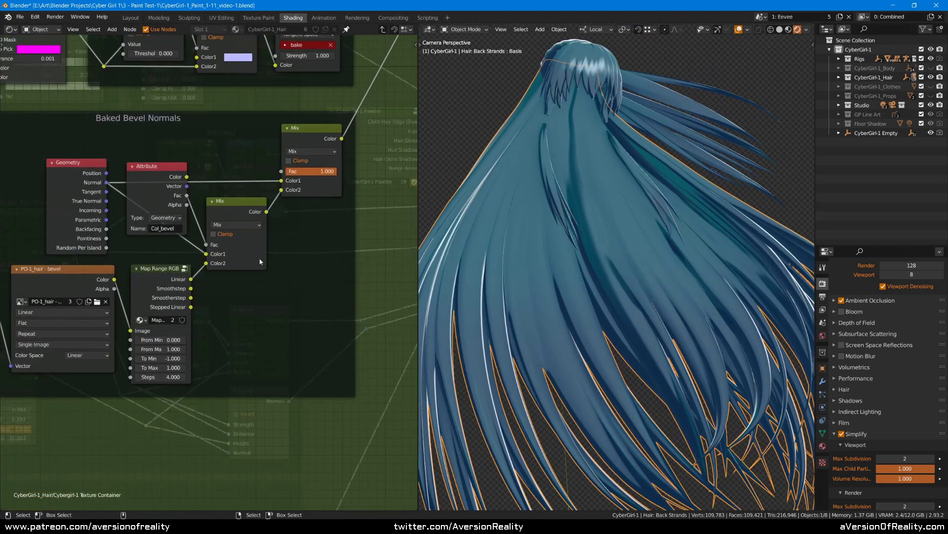
key(BackSpace)
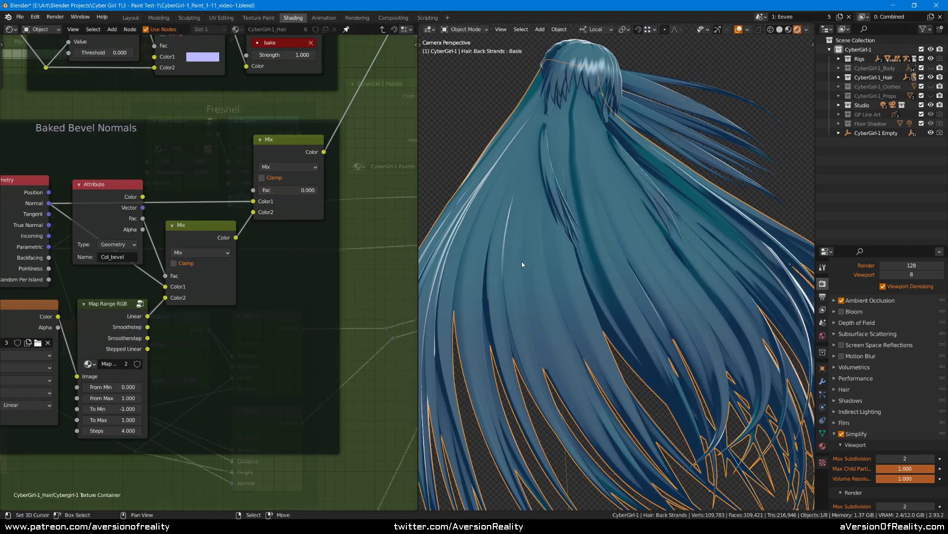
scroll(551, 256, up, 2)
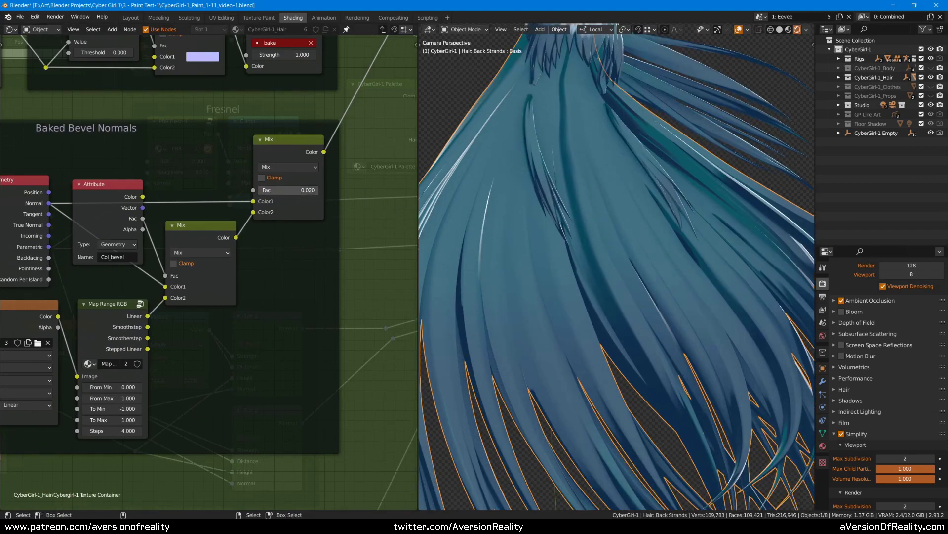
mouse_move(288, 190)
mouse_down()
mouse_move(316, 190)
mouse_move(253, 192)
mouse_up()
Set the final Mix factor in the Baked Bevel Normals frame to 1.000 and exit the texture container group
scroll(597, 194, up, 2)
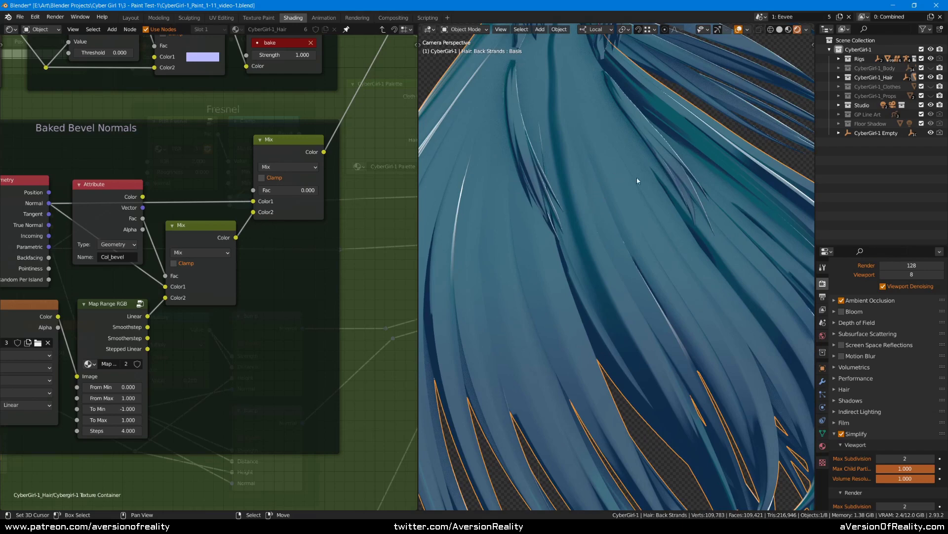
scroll(638, 180, up, 1)
scroll(582, 139, up, 1)
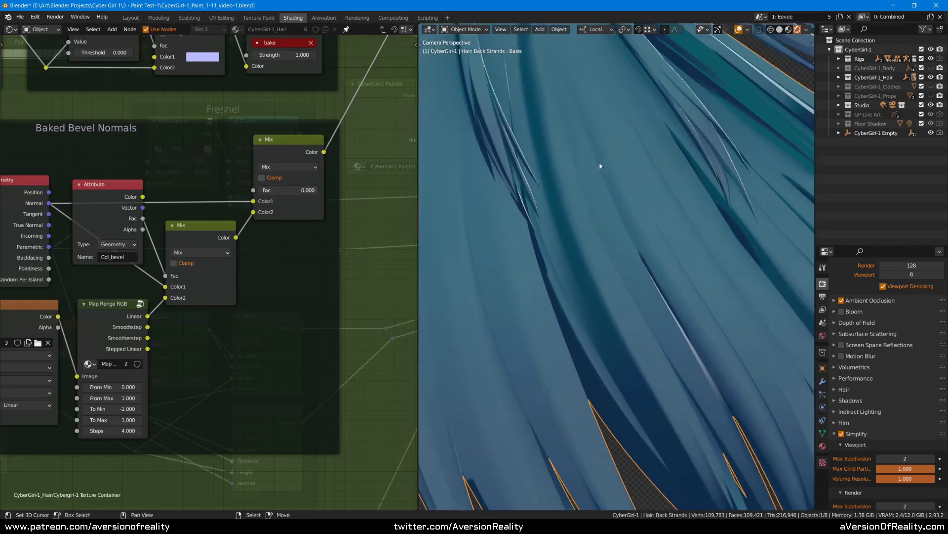
drag(274, 188, 317, 188)
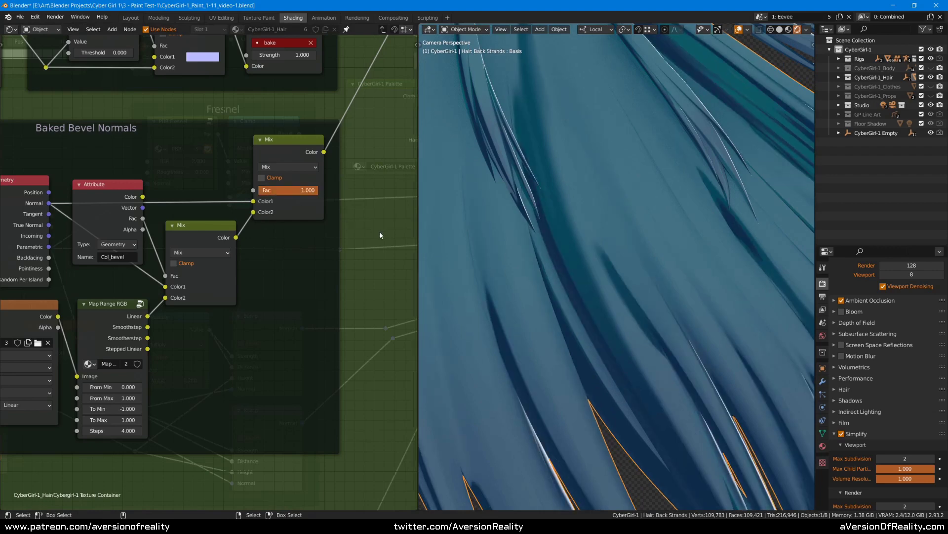
scroll(343, 225, down, 4)
key(Tab)
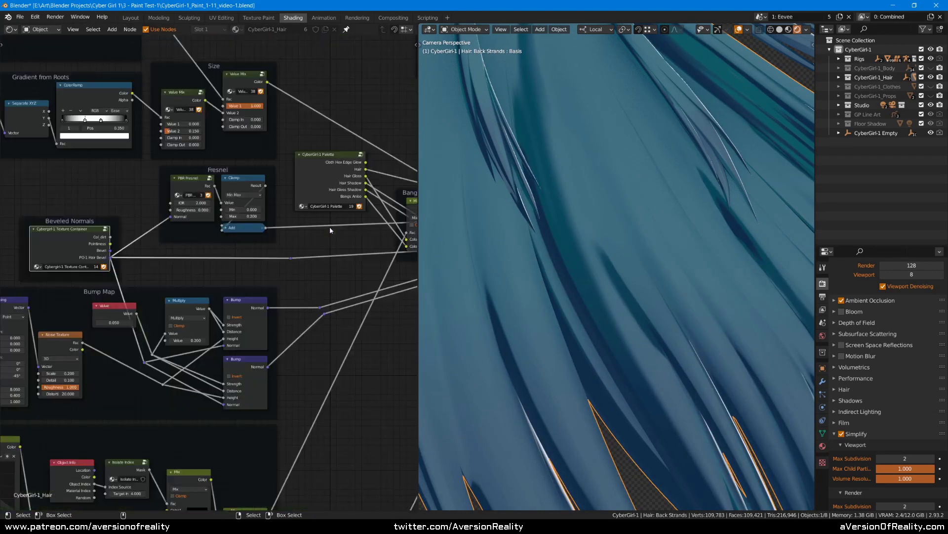
Examine the PO-1_hair - bevel image, UV Map, Bevel and Diffuse BSDF nodes in the Bake Beveled Normals frame
middle_drag(348, 163, 173, 348)
scroll(173, 348, down, 1)
middle_drag(349, 259, 242, 257)
scroll(242, 257, up, 3)
scroll(142, 203, up, 1)
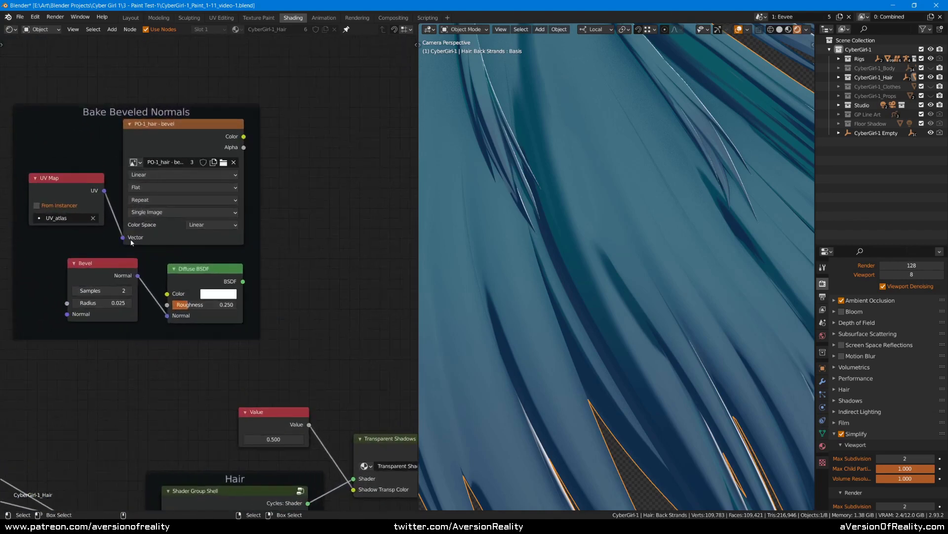
scroll(207, 271, down, 3)
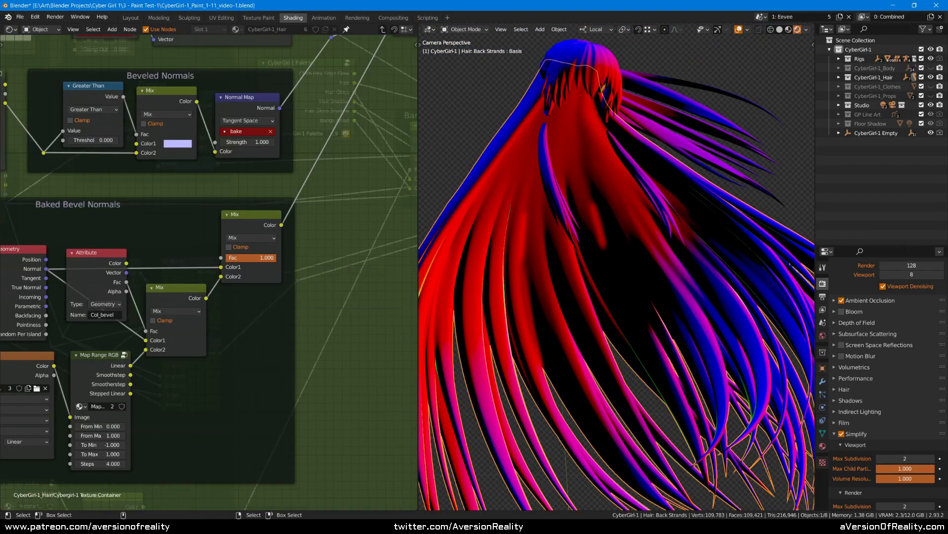
Set the final Mix factor in the Baked Bevel Normals frame to 0.000, inspect the hair normals up close, and return it to 1.000
drag(275, 258, 227, 257)
scroll(591, 221, up, 3)
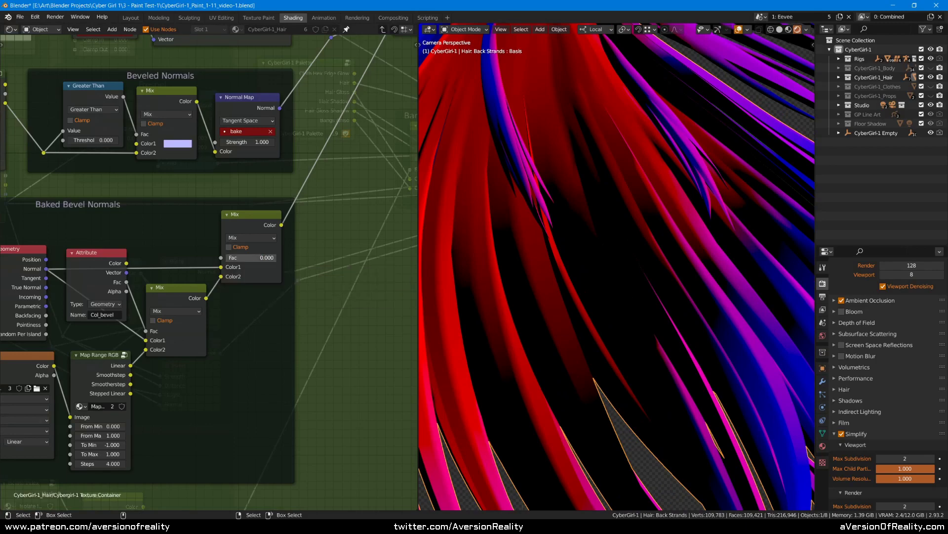
drag(249, 257, 277, 258)
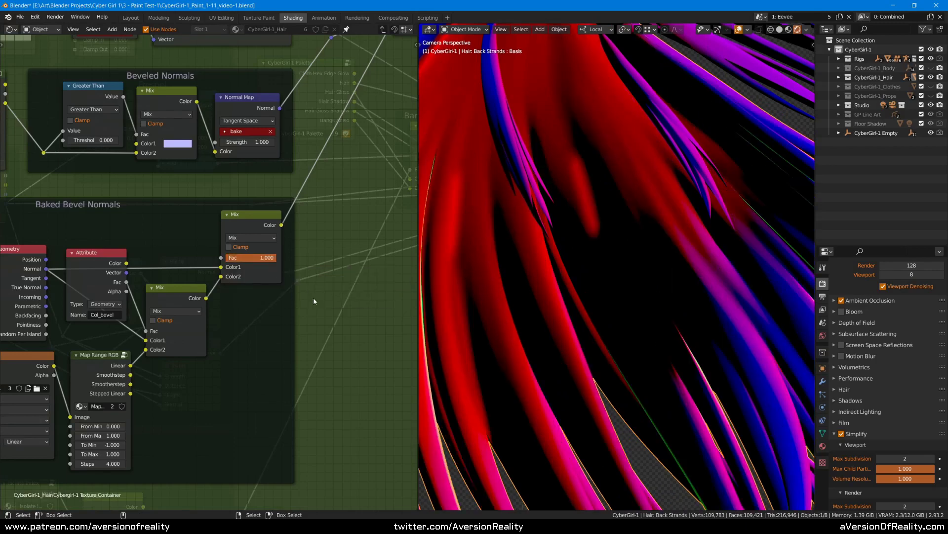
middle_drag(313, 298, 334, 278)
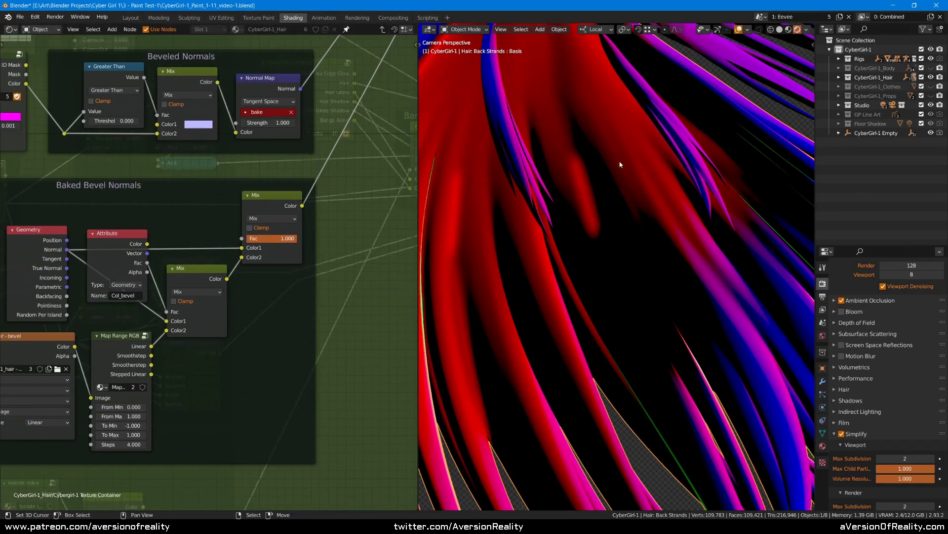
scroll(649, 229, down, 1)
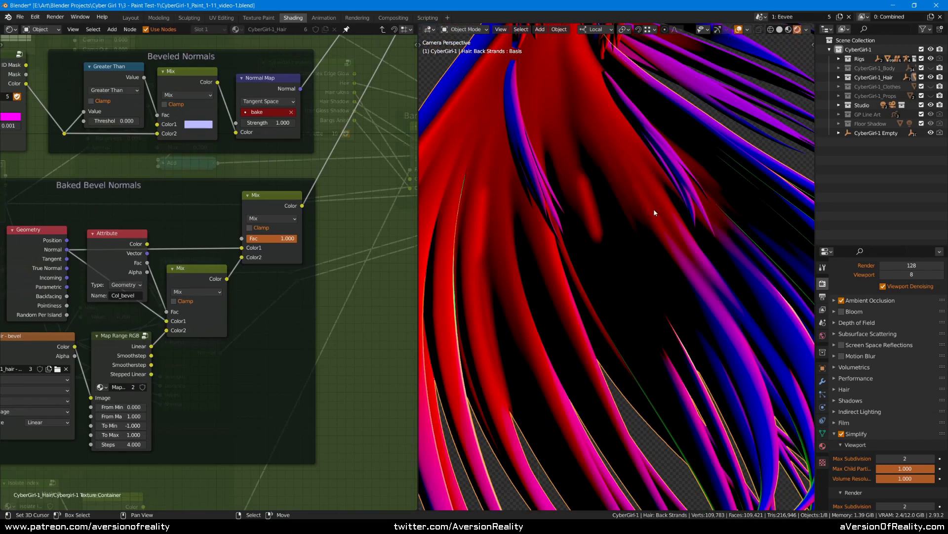
scroll(651, 212, down, 1)
scroll(340, 262, down, 2)
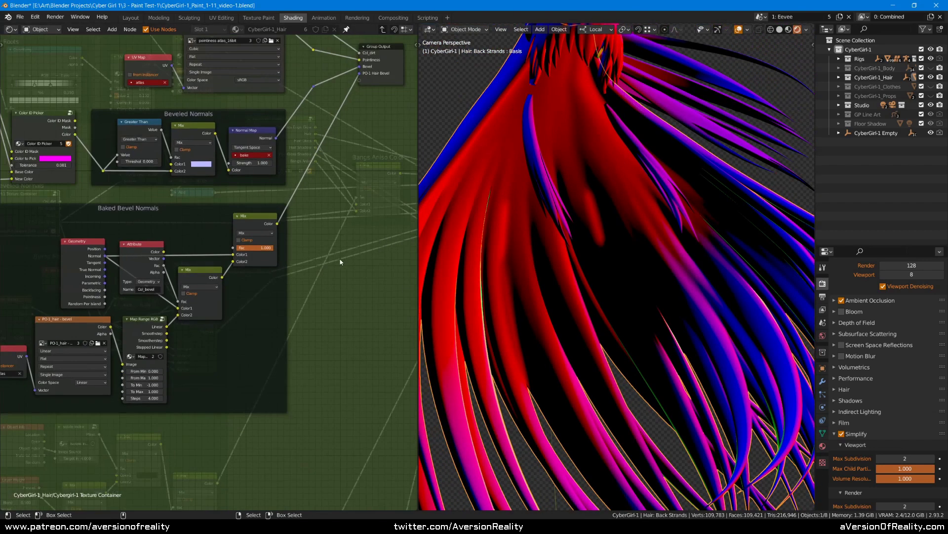
middle_drag(331, 269, 315, 290)
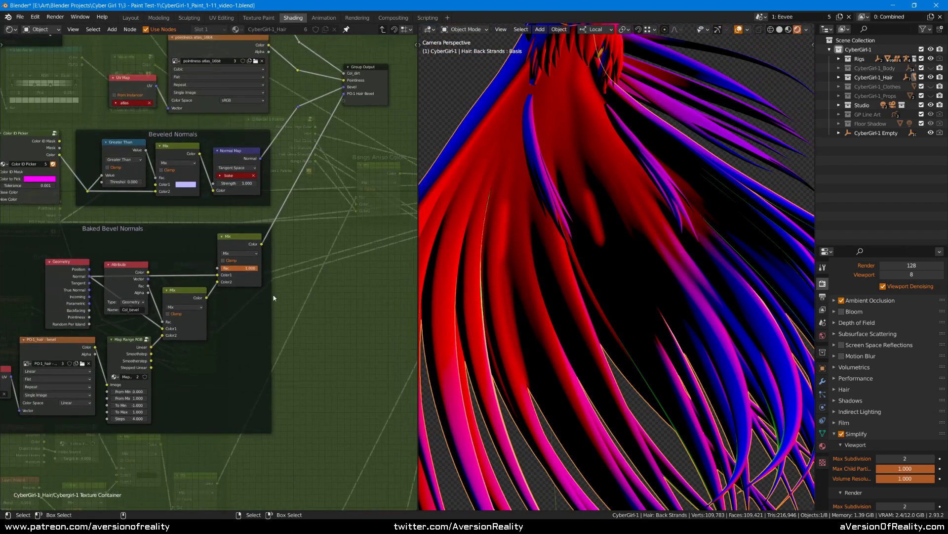
Link the PO-1_hair - bevel image's Color output to the group output's PO-1 Hair Bevel socket and inspect the raw bake on the hair
drag(94, 346, 344, 94)
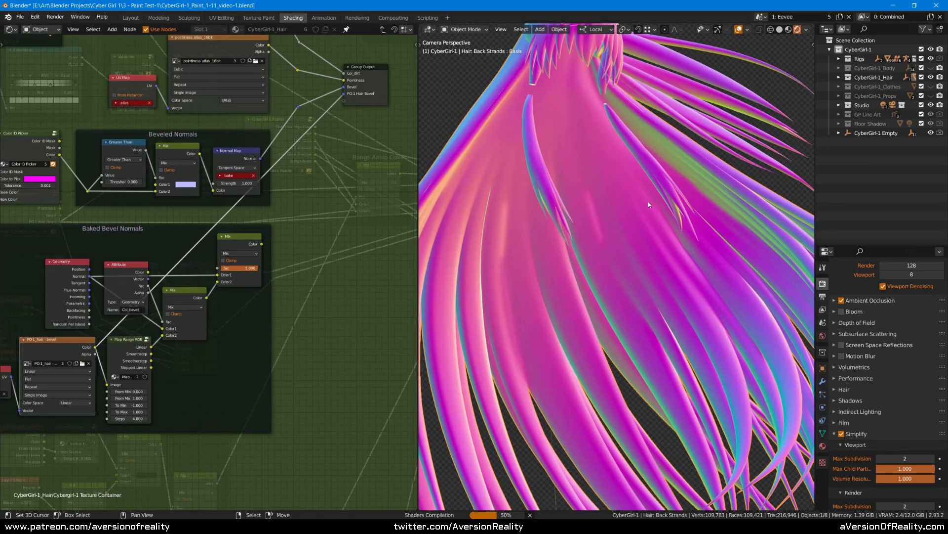
scroll(648, 200, down, 4)
scroll(648, 201, up, 2)
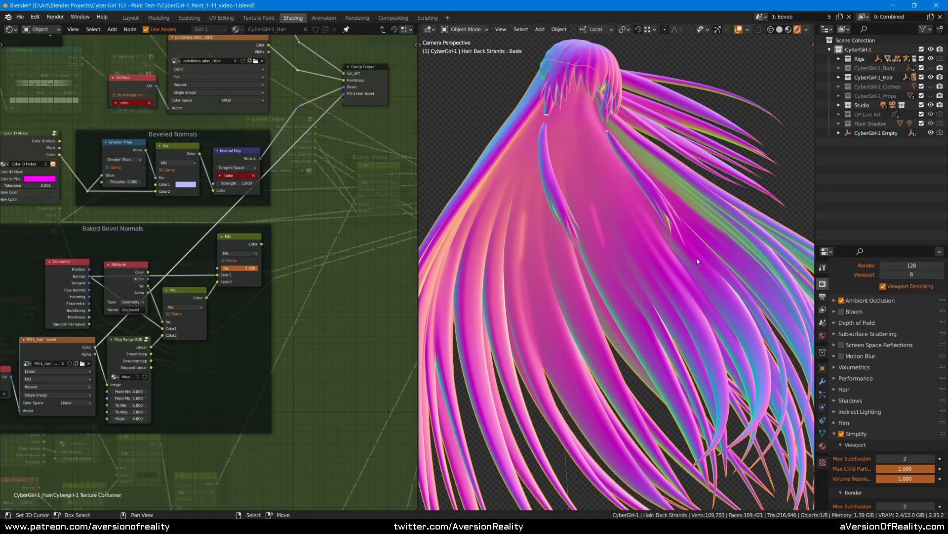
scroll(697, 258, up, 4)
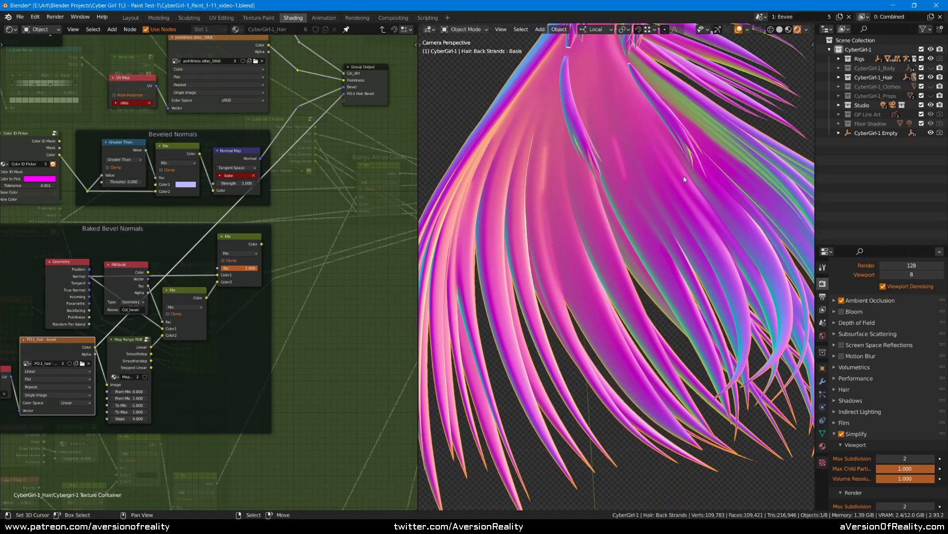
scroll(678, 202, down, 2)
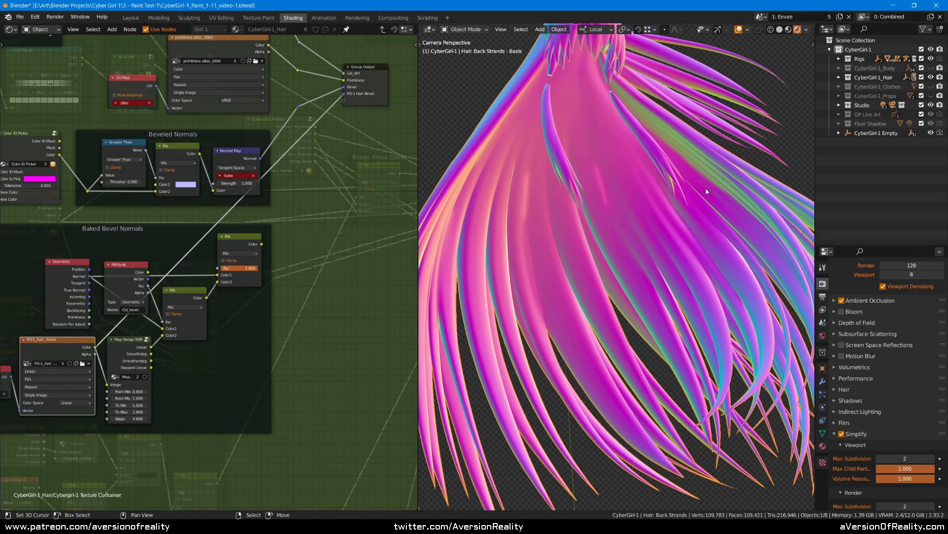
Examine how the PO-1_hair - bevel image feeds the Map Range RGB node in the Baked Bevel Normals frame
click(299, 267)
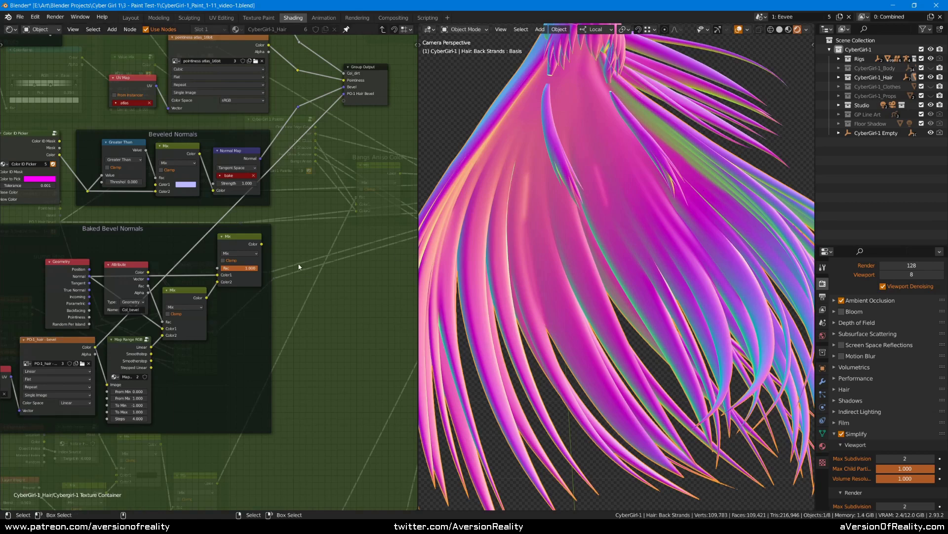
scroll(301, 265, up, 3)
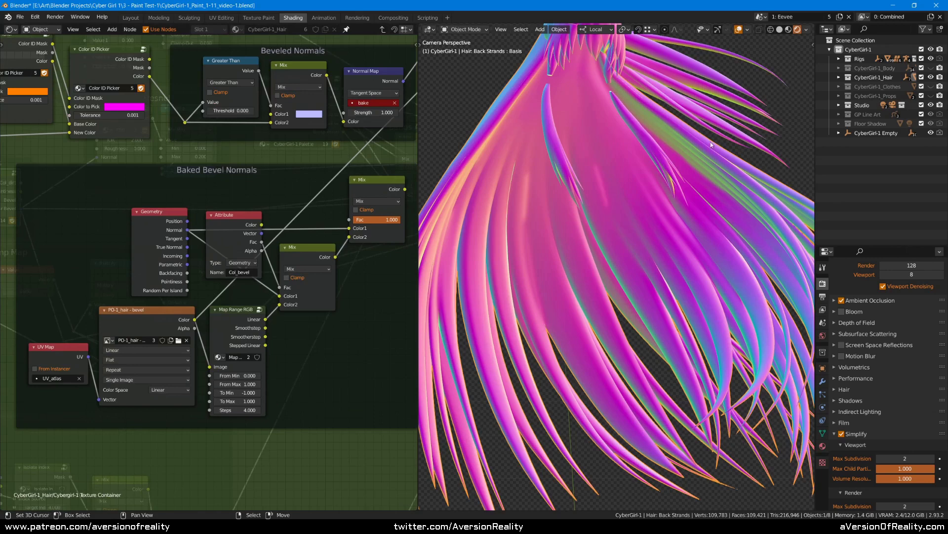
middle_drag(346, 199, 314, 217)
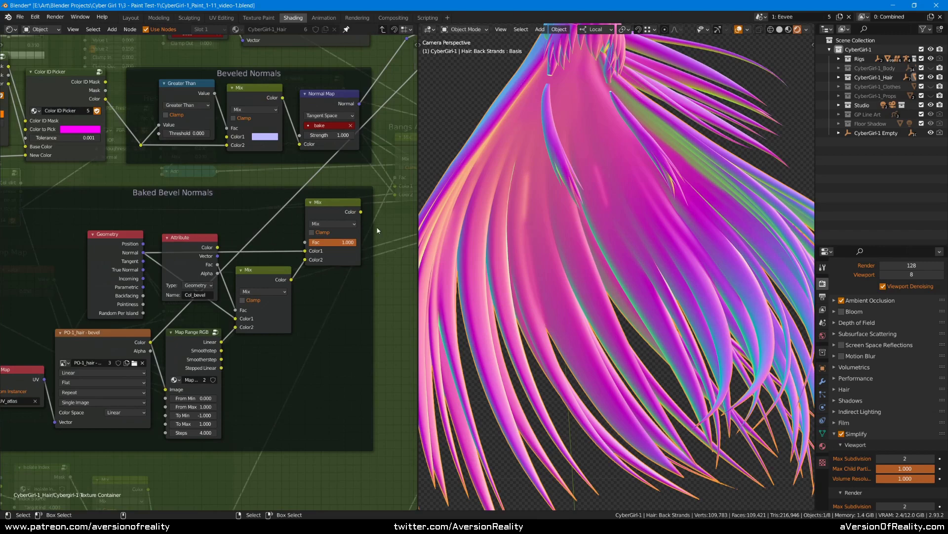
middle_drag(185, 337, 253, 236)
scroll(247, 233, up, 5)
middle_drag(151, 232, 215, 229)
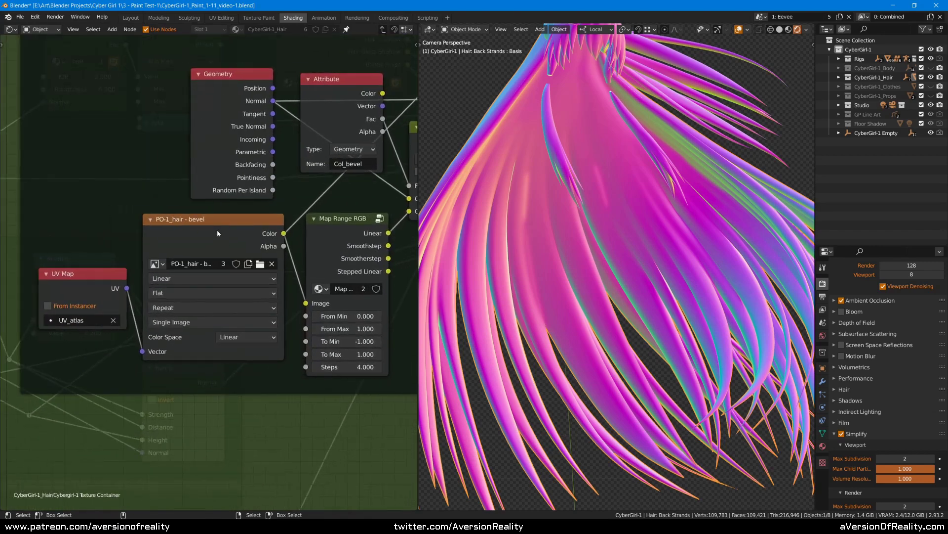
click(221, 228)
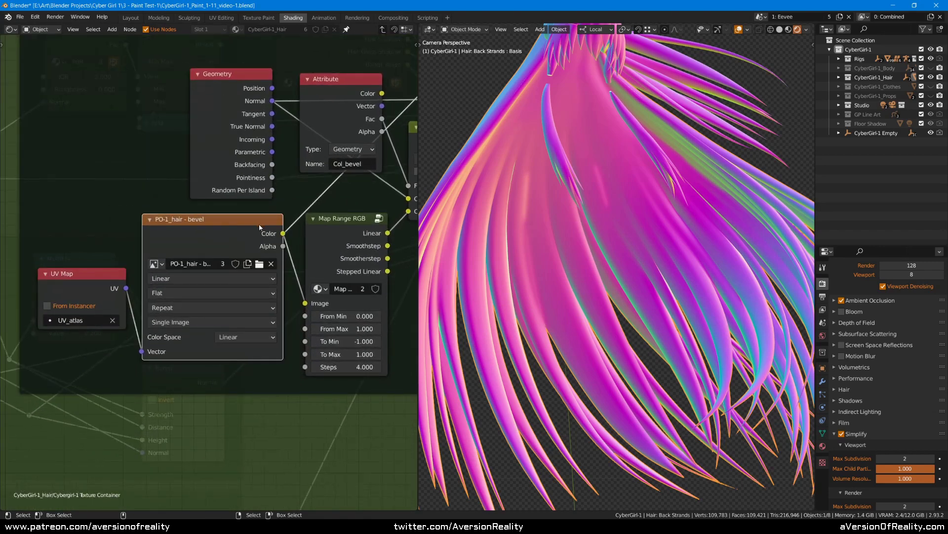
click(322, 233)
middle_drag(322, 233, 292, 250)
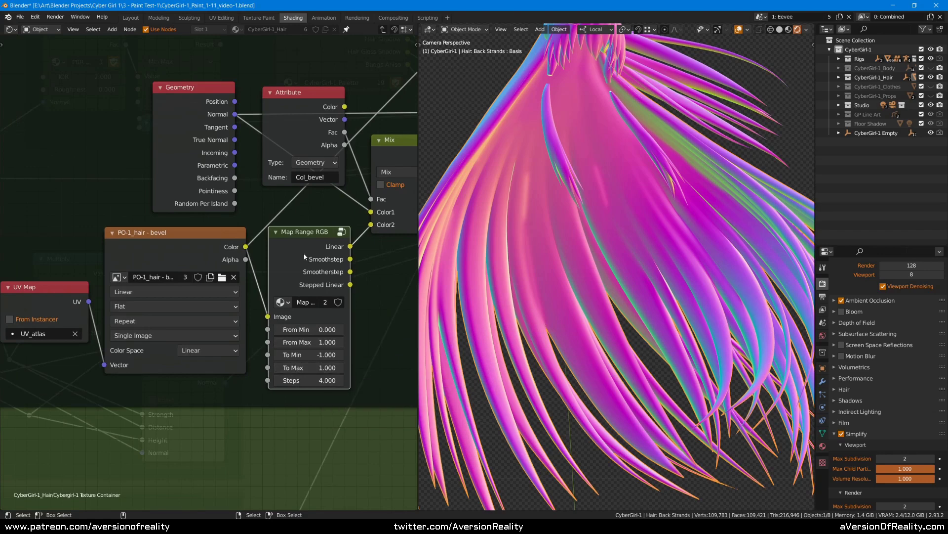
Reconnect the final Mix node's Color output to the PO-1 Hair Bevel group output and lower that node's factor
middle_drag(367, 191, 155, 406)
drag(149, 404, 262, 198)
middle_drag(217, 401, 393, 252)
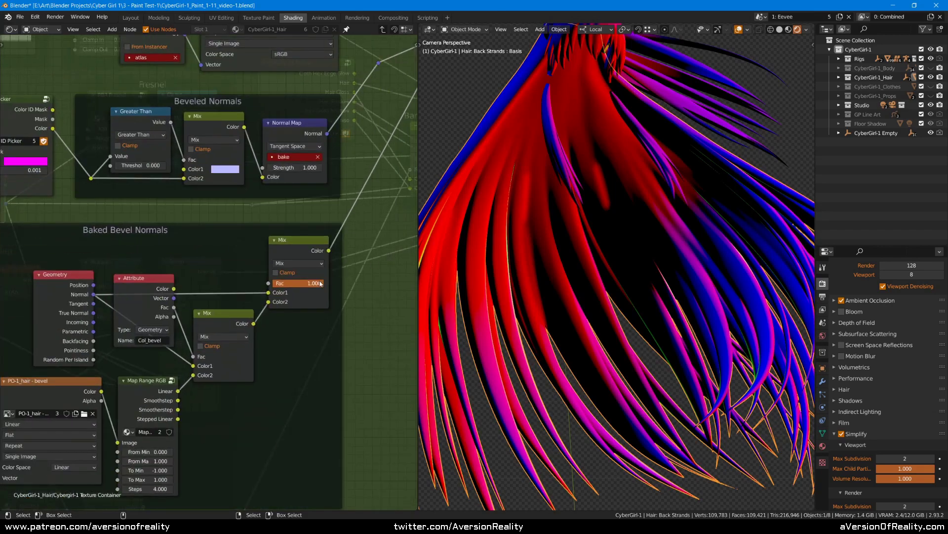
drag(302, 283, 277, 283)
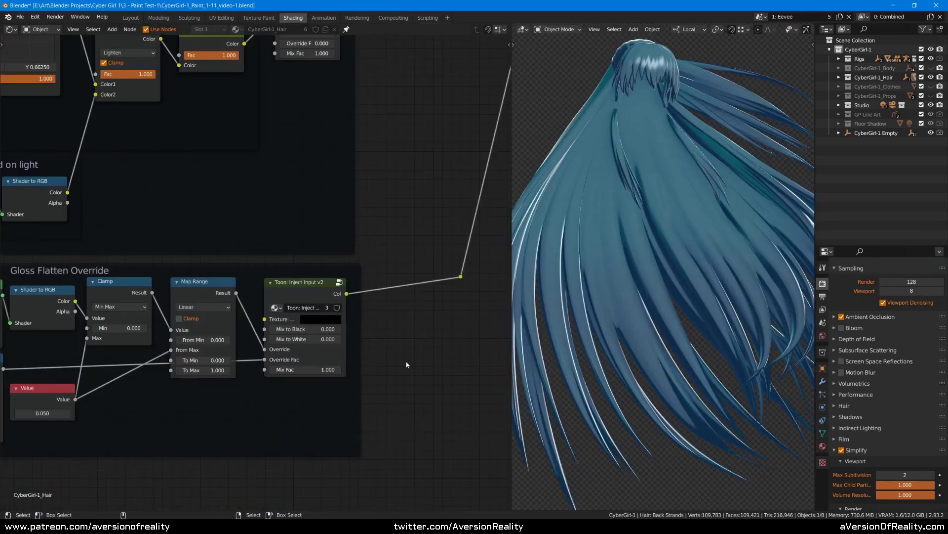
Set the Mix Fac of the Toon: Inject Input v2 node in the Gloss Flatten Override frame to 0.000
scroll(407, 365, up, 1)
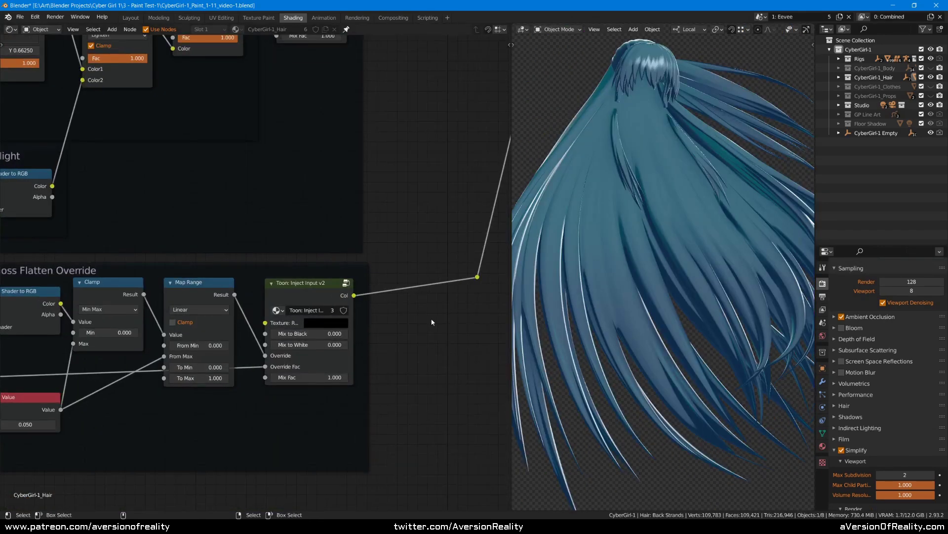
scroll(425, 318, down, 1)
middle_drag(411, 159, 368, 293)
middle_drag(299, 335, 368, 293)
scroll(434, 308, up, 3)
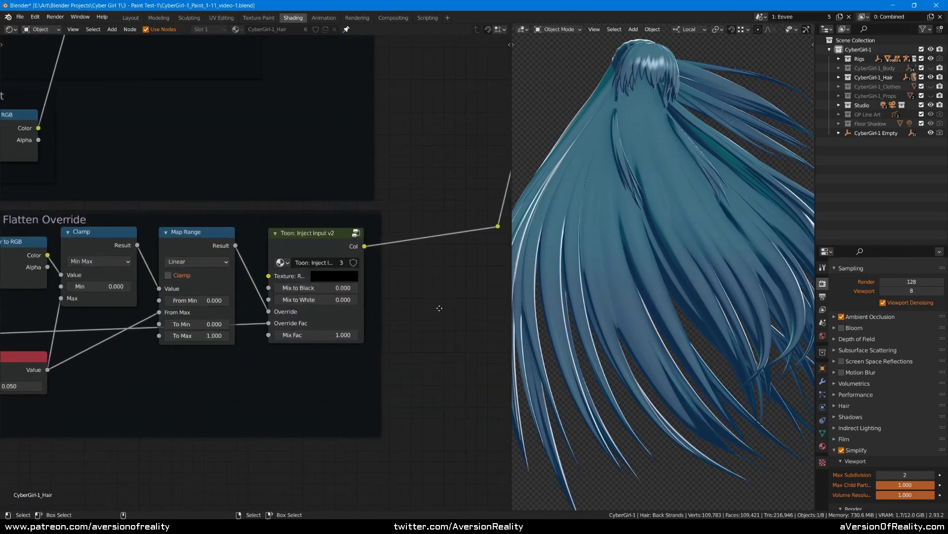
middle_drag(438, 309, 401, 311)
scroll(333, 341, up, 1)
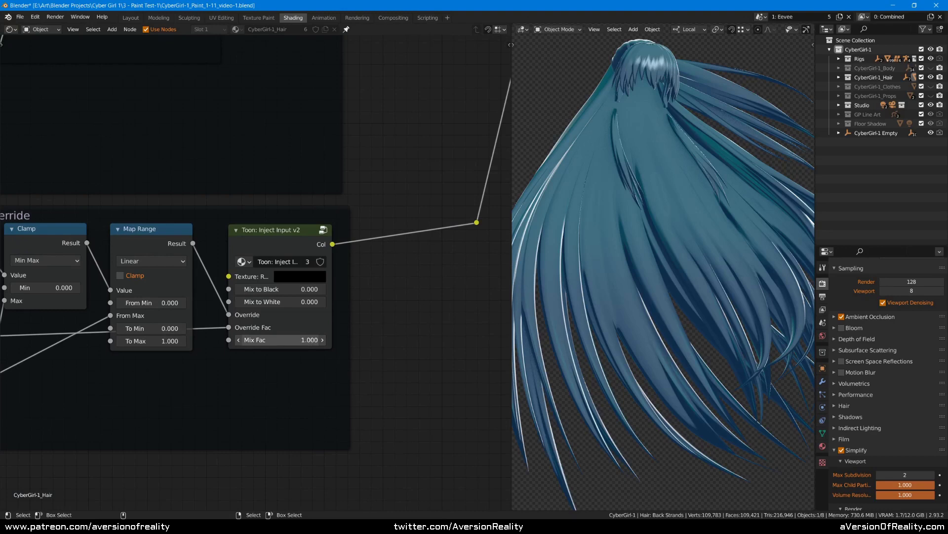
drag(280, 340, 240, 340)
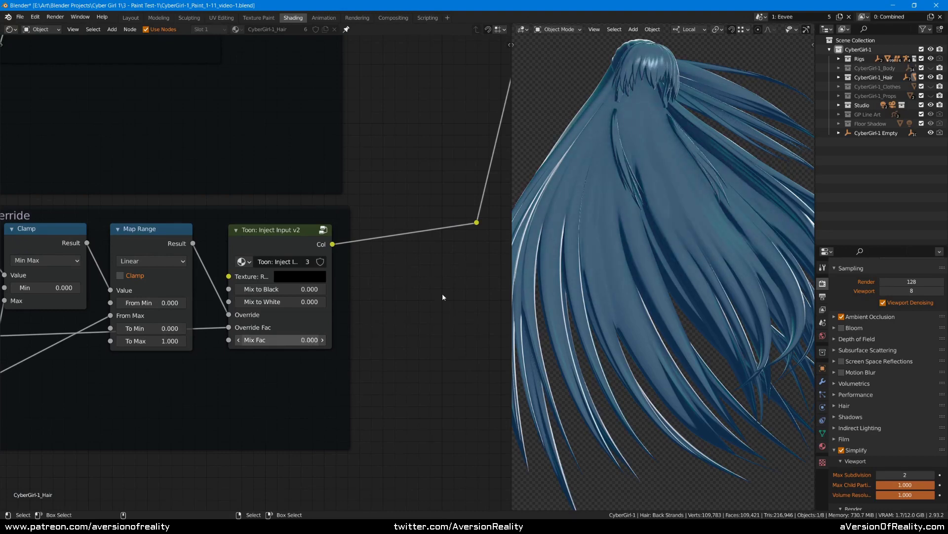
Enter 0 again as the Toon: Inject Input v2 Mix Fac, inspect the hair gloss up close, and return it to 1.000
click(290, 339)
text(0)
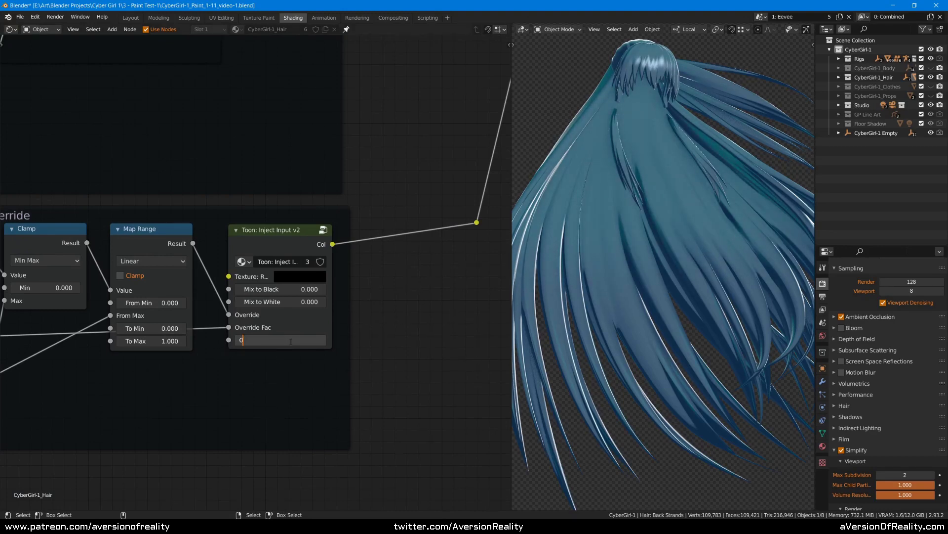
key(Return)
scroll(748, 208, up, 8)
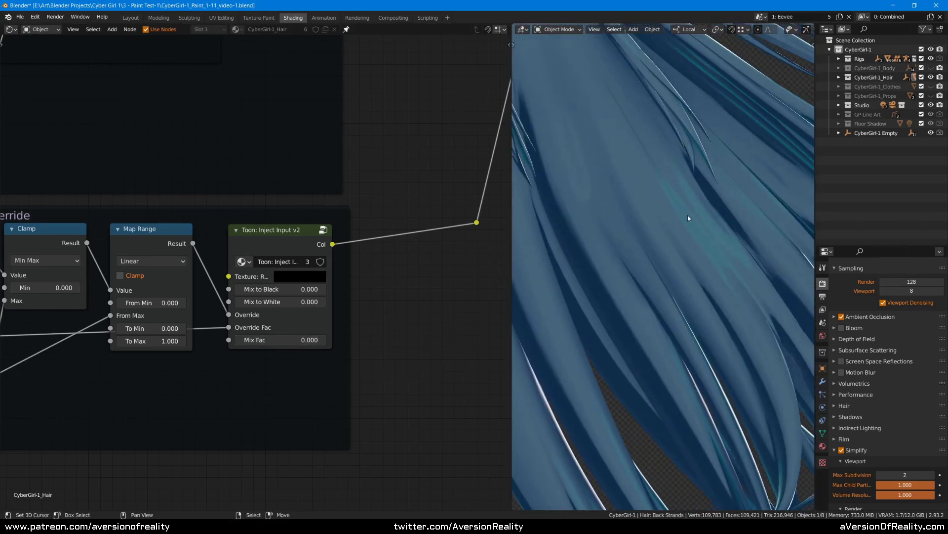
scroll(699, 239, down, 8)
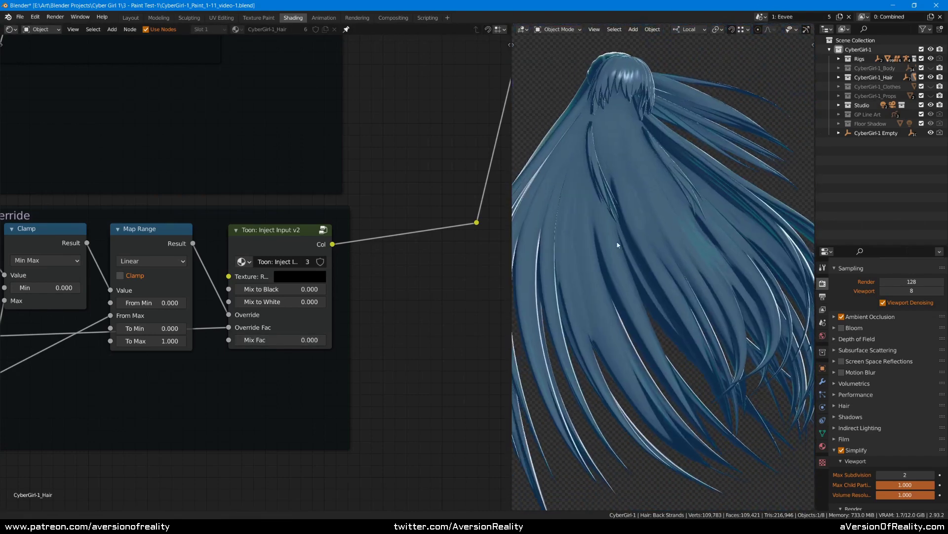
drag(276, 340, 316, 340)
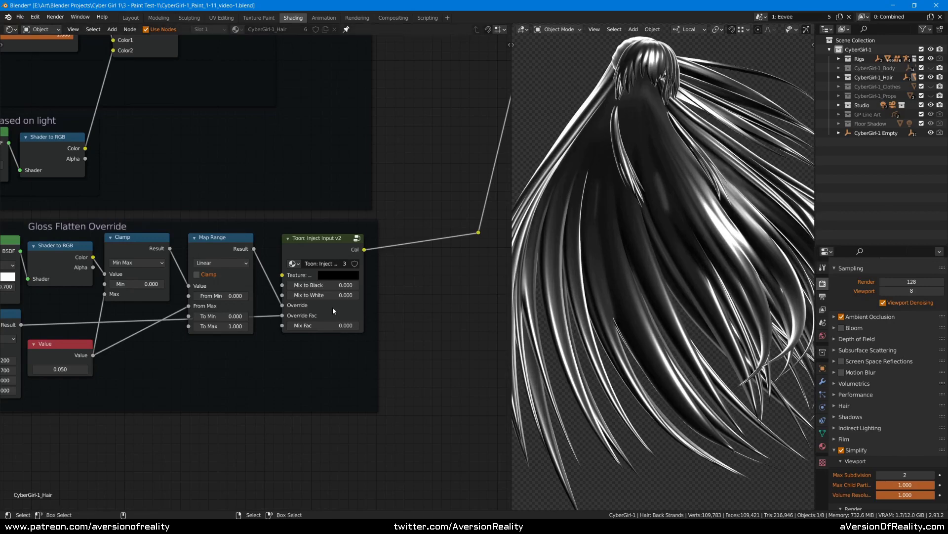
drag(321, 325, 355, 325)
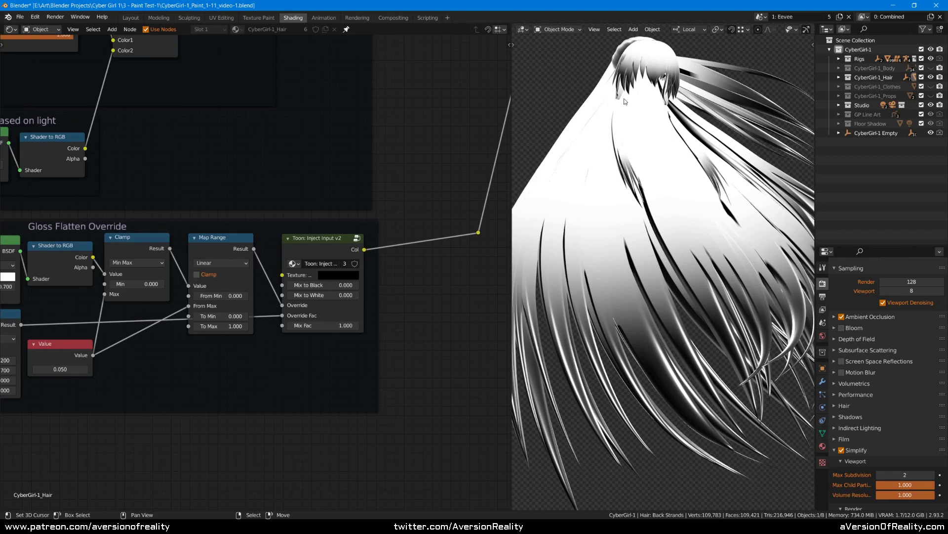
Go over the Clamp and Map Range nodes in the Gloss Flatten Override frame and raise the Value node feeding them to 0.550
middle_drag(117, 374, 319, 333)
scroll(319, 333, up, 1)
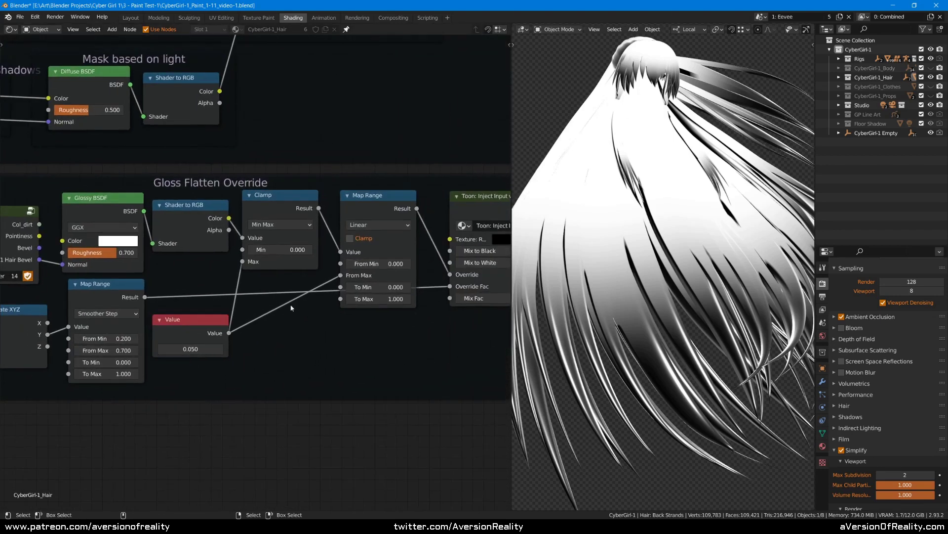
click(297, 211)
click(359, 202)
click(246, 446)
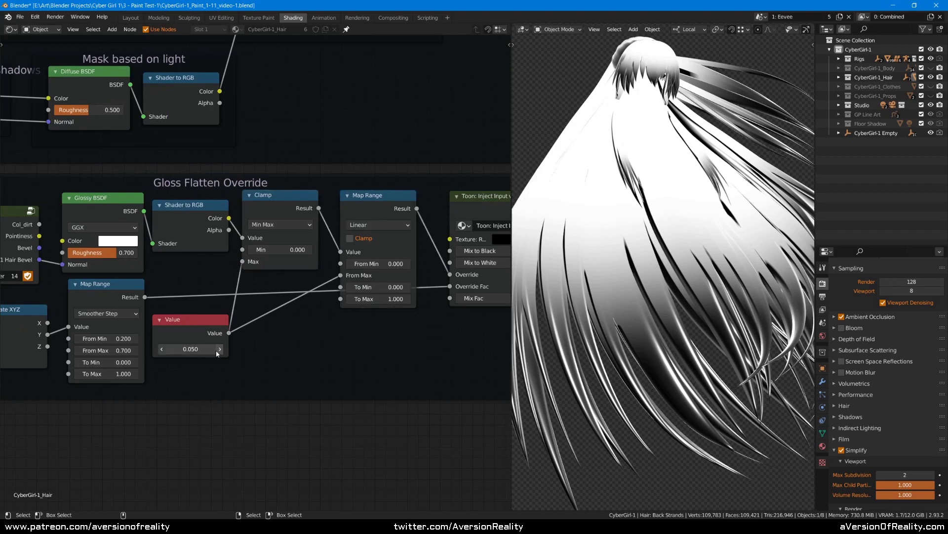
click(220, 349)
click(220, 349)
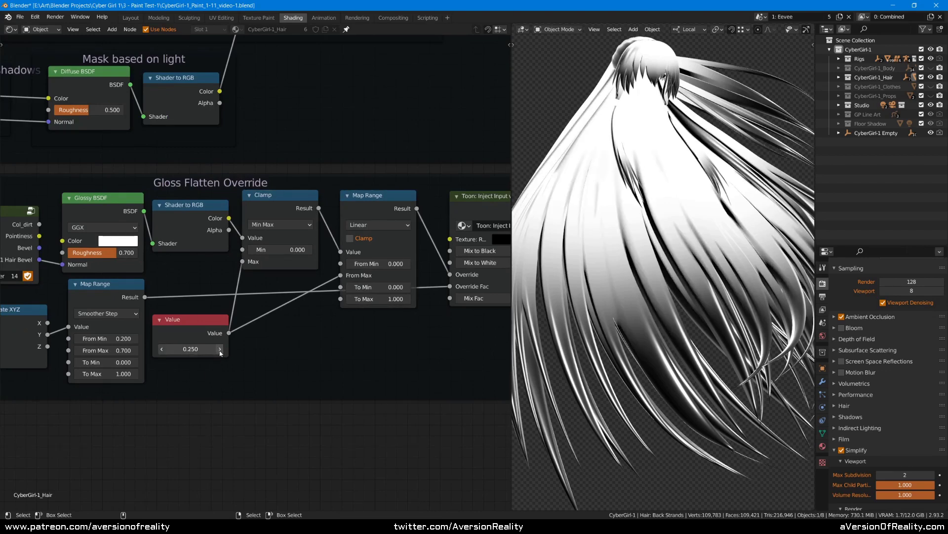
click(220, 349)
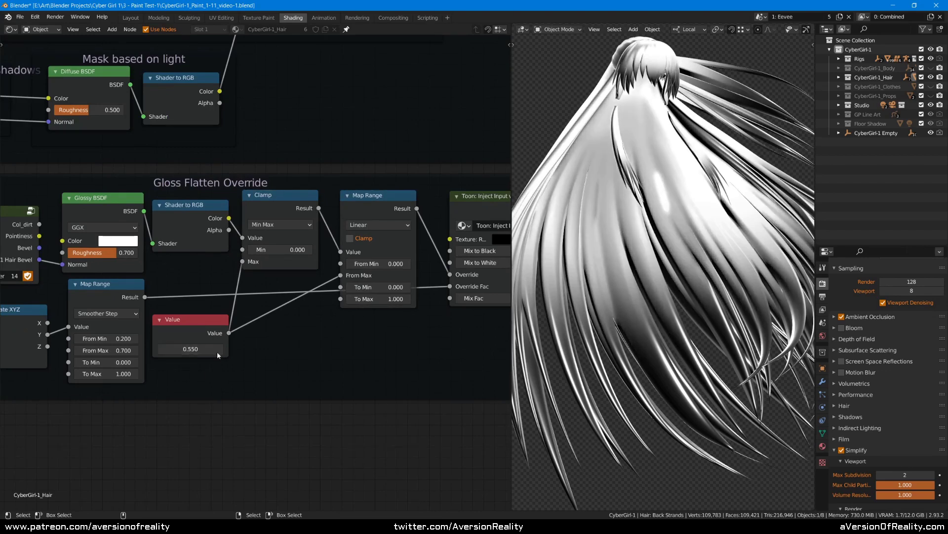
Set the Value node in the Gloss Flatten Override frame to 0.050 and bring the frame's UV Map and Texture Container nodes into view
click(202, 350)
text(0.55)
key(Return)
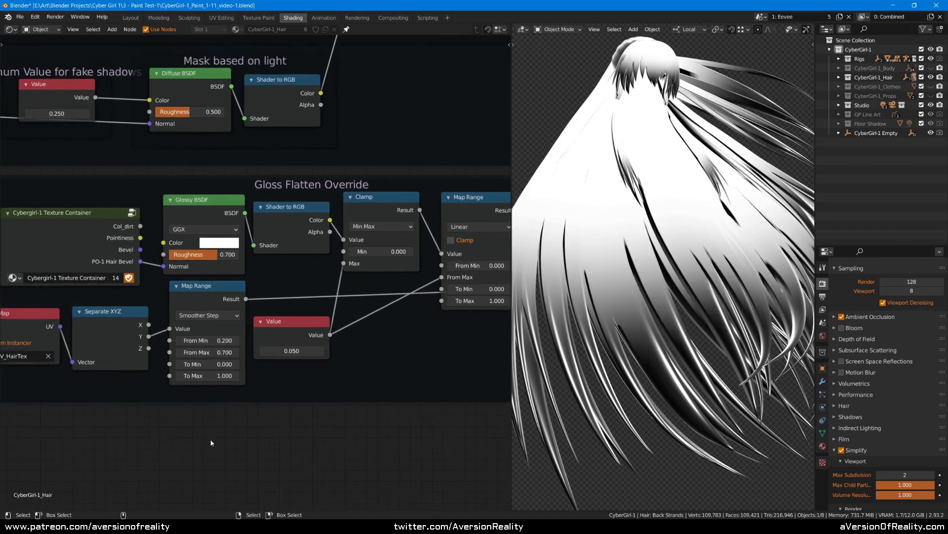
scroll(211, 442, up, 1)
middle_drag(209, 425, 267, 424)
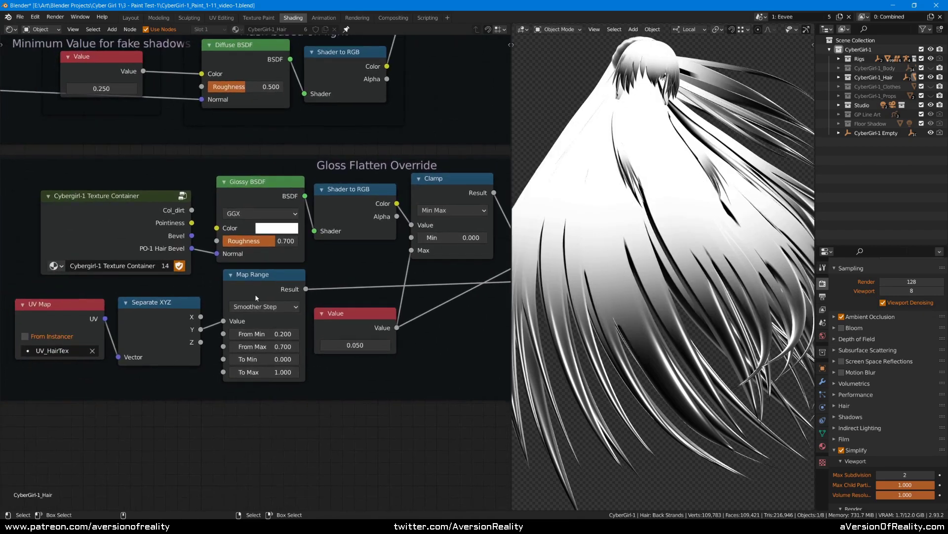
Set the From Max of the Map Range node in the Gloss Flatten Override frame to 1.000
click(257, 295)
click(275, 346)
text(0.7)
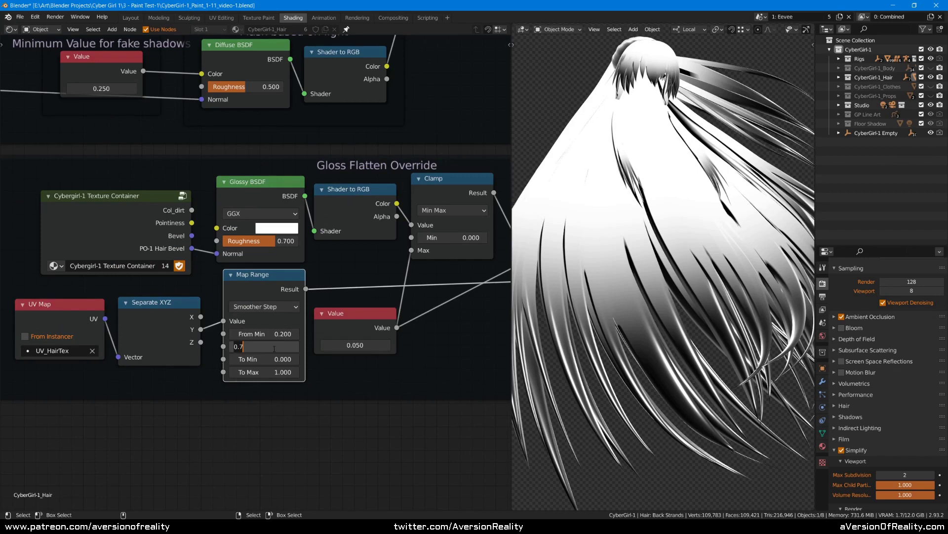
text(1)
key(Return)
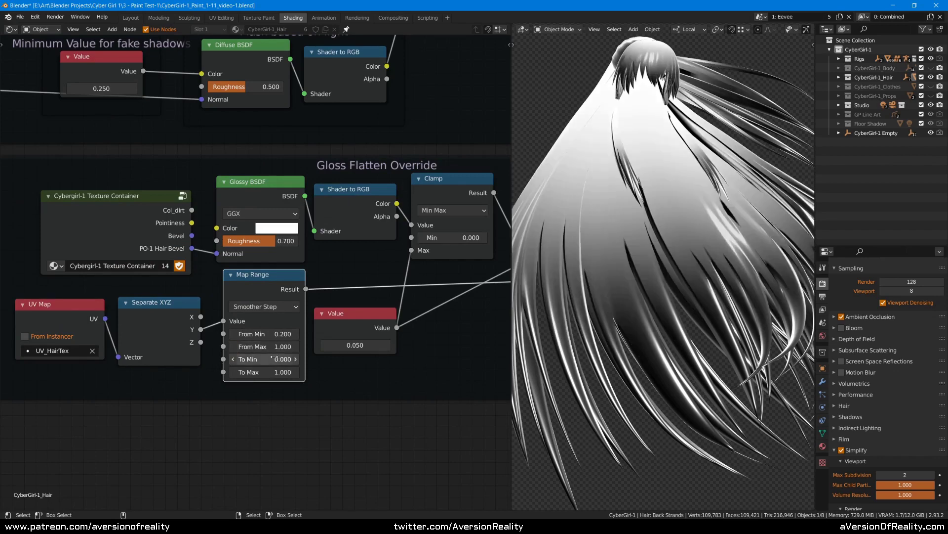
Lower the Map Range node's From Max to 0.600 and its From Min to 0.100
key(ctrl+z)
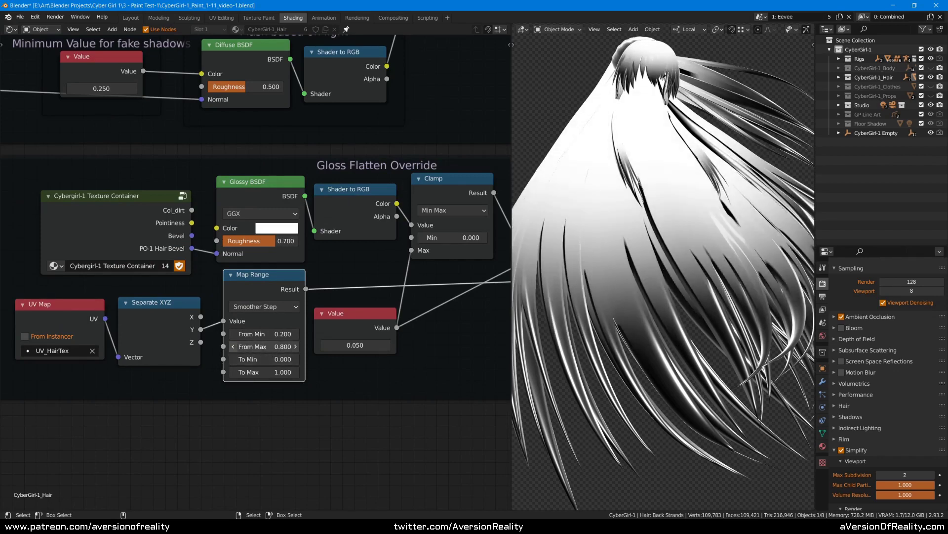
click(233, 348)
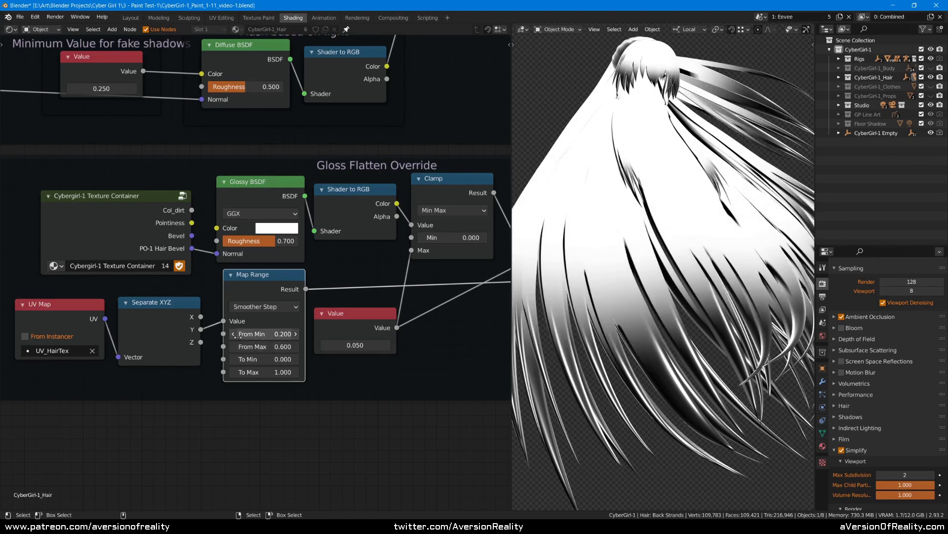
click(233, 334)
drag(233, 338, 275, 340)
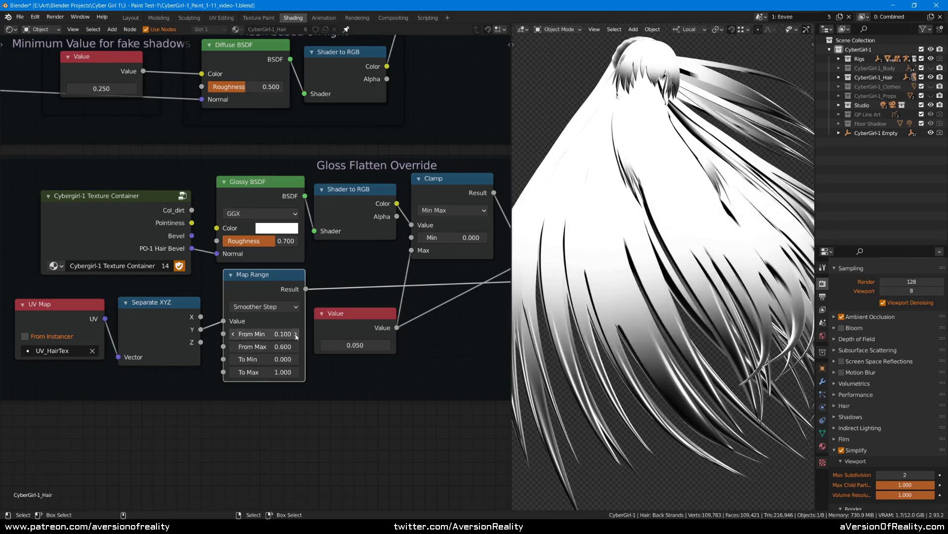
click(232, 335)
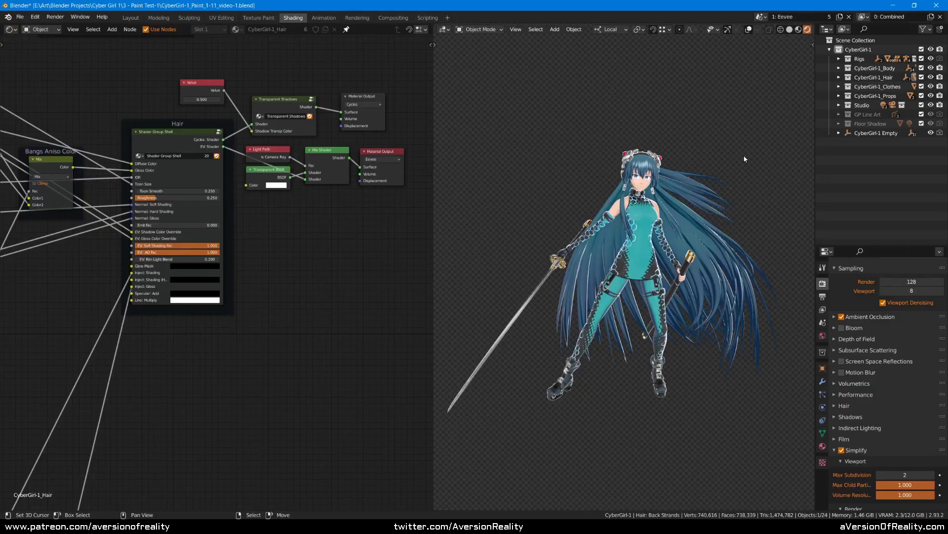
Look through the scene camera and go over the Dress material's nodes from Baked Pattern Textures to Bump Distance
mouse_move(733, 160)
middle_down()
mouse_move(647, 173)
mouse_move(691, 167)
mouse_move(677, 190)
mouse_move(707, 199)
mouse_move(703, 238)
mouse_move(684, 168)
mouse_move(655, 182)
mouse_move(568, 158)
mouse_move(736, 155)
middle_up()
key(KP_0)
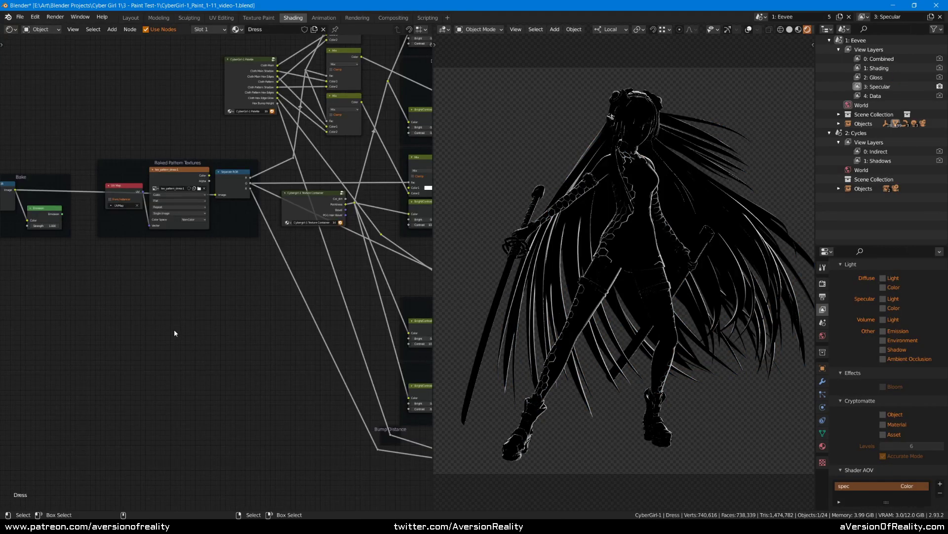
scroll(212, 292, up, 1)
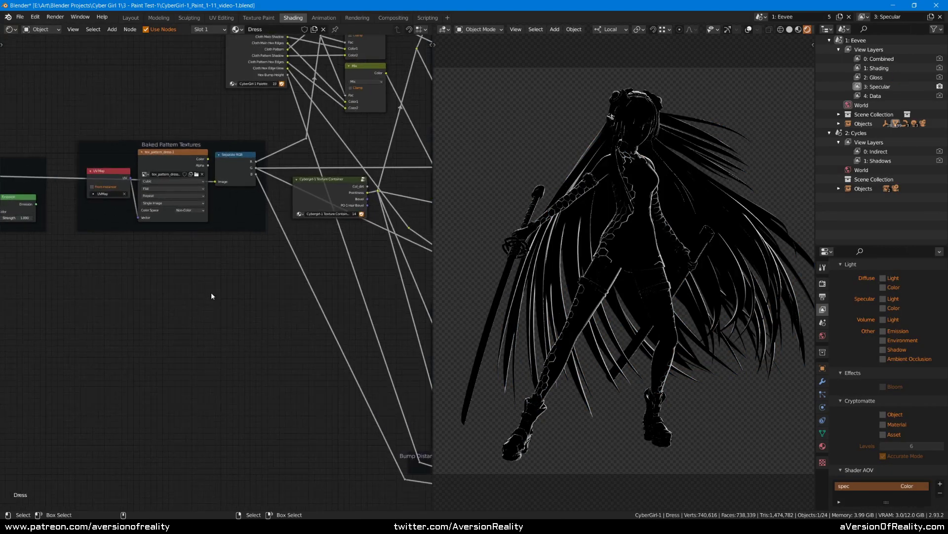
scroll(212, 293, up, 1)
middle_drag(272, 283, 177, 261)
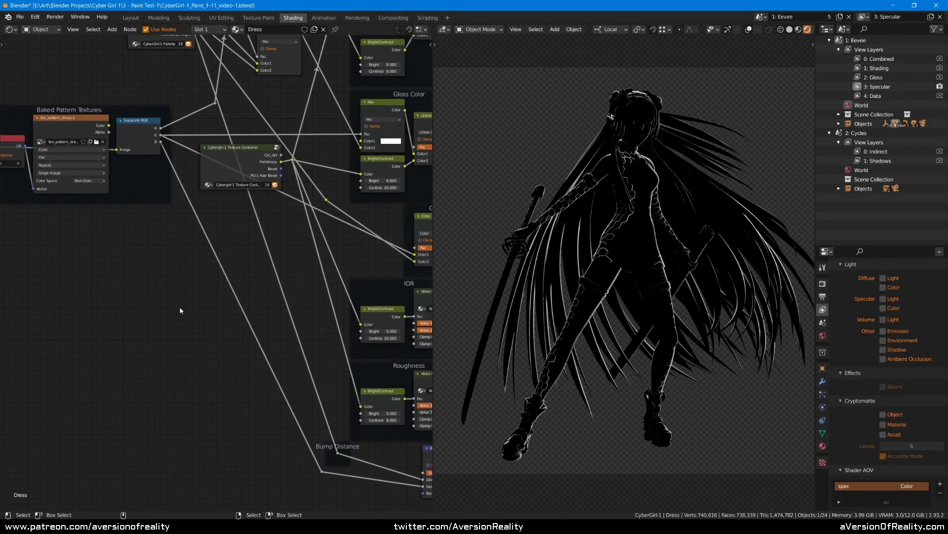
middle_drag(179, 306, 156, 252)
scroll(156, 252, up, 1)
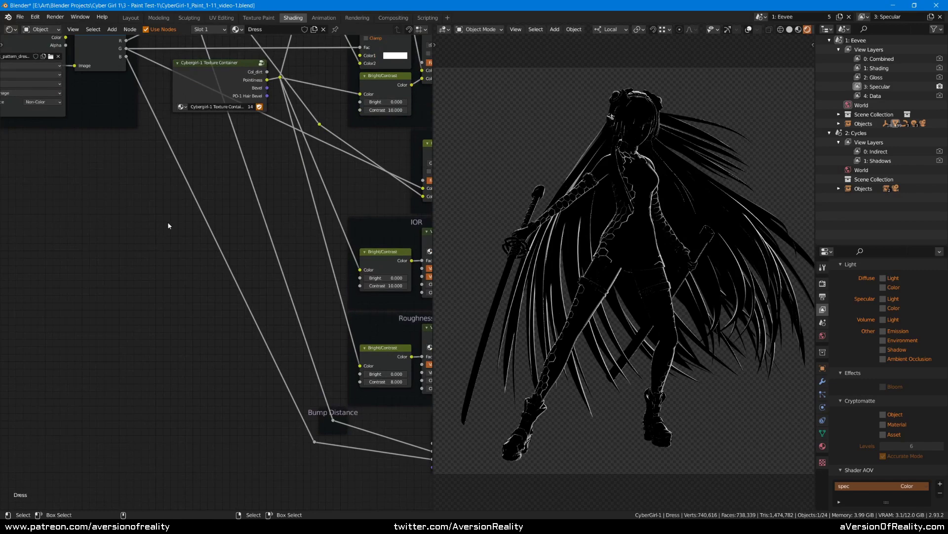
middle_drag(137, 196, 194, 233)
scroll(195, 234, down, 1)
middle_drag(255, 226, 247, 272)
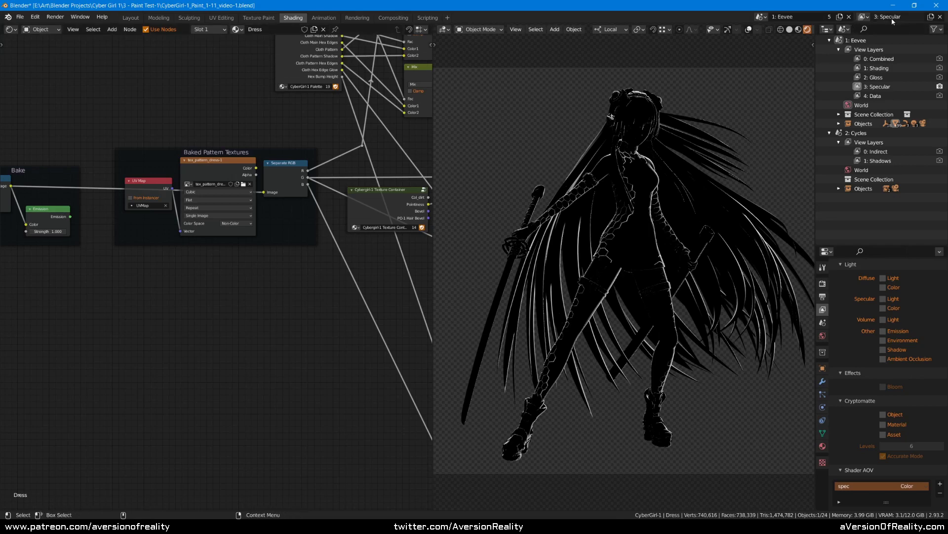
Examine the Dress material's procedural pattern frames: Dots Mask, hexagon texture mask, Half Tone Dots, Hexagon Edge Mask and Height
middle_drag(334, 320, 246, 308)
scroll(218, 273, down, 1)
middle_drag(117, 272, 276, 163)
middle_drag(257, 267, 185, 288)
scroll(184, 288, up, 4)
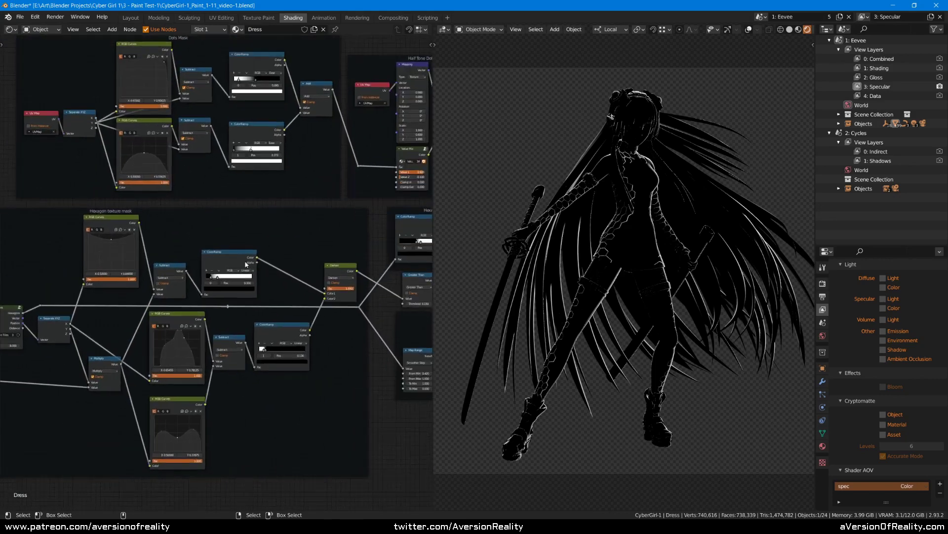
scroll(303, 212, down, 3)
middle_drag(303, 213, 244, 292)
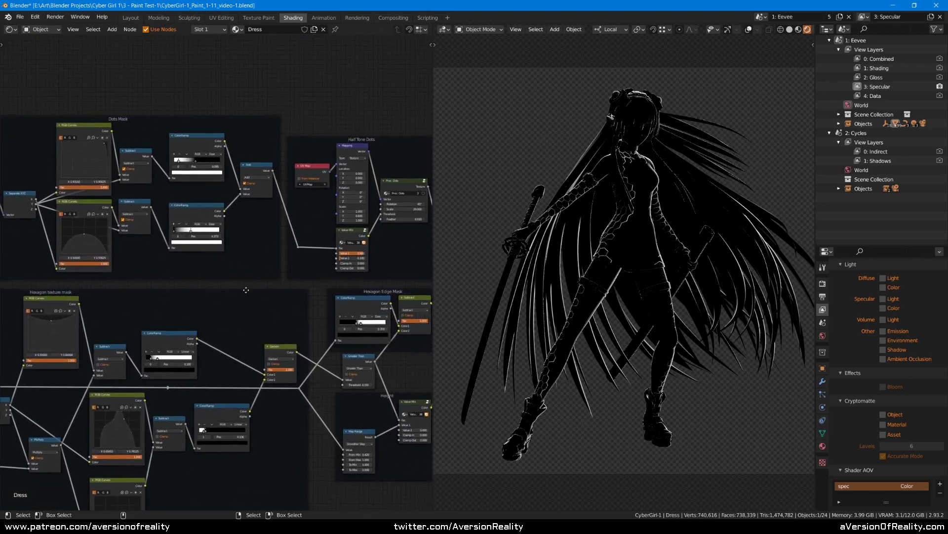
middle_drag(374, 241, 172, 211)
scroll(172, 210, up, 2)
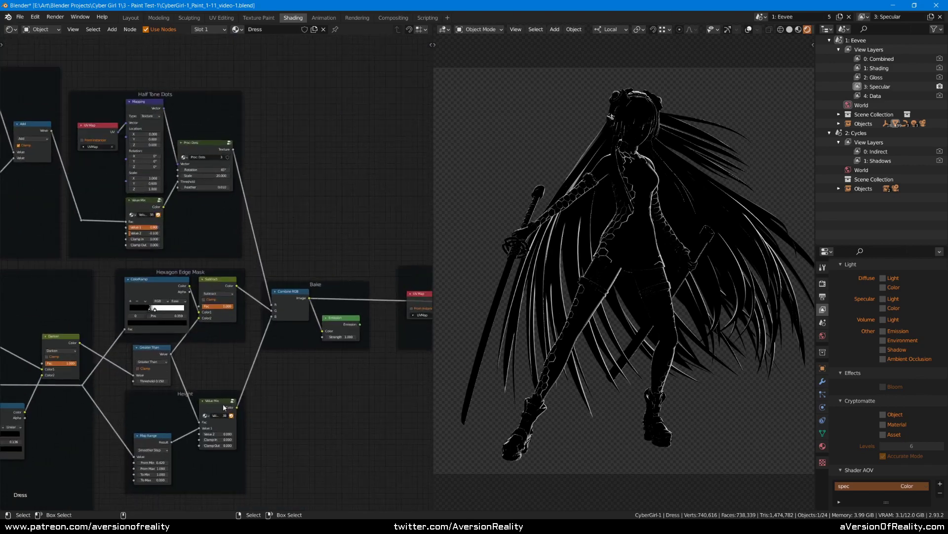
Examine the Bake frame and how its Combine RGB node takes in the dots, hexagon edge and height patterns
middle_drag(252, 386, 185, 326)
scroll(184, 326, up, 4)
middle_drag(242, 299, 225, 326)
scroll(213, 262, up, 2)
click(214, 239)
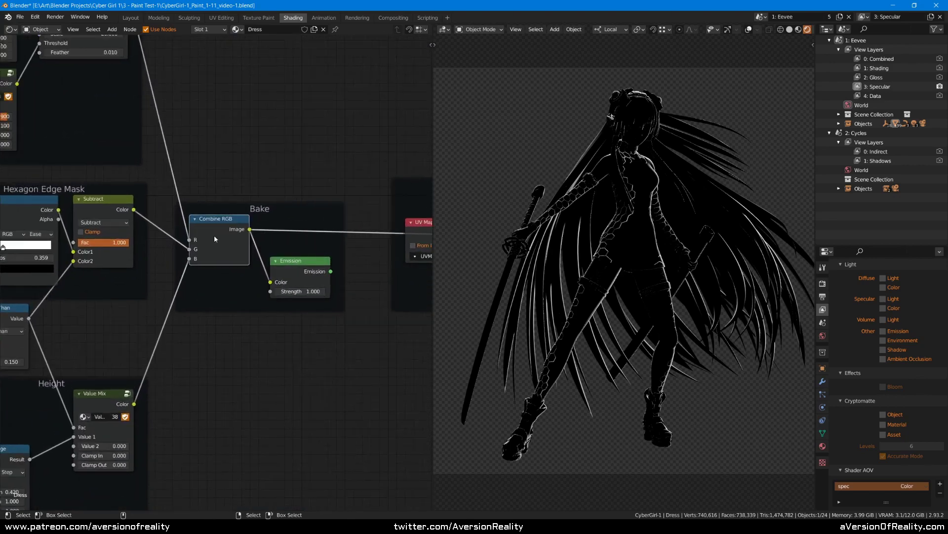
middle_drag(282, 201, 138, 213)
scroll(137, 211, down, 1)
click(78, 266)
mouse_move(173, 242)
middle_down()
mouse_move(217, 234)
mouse_move(166, 231)
middle_up()
Select the tex_pattern_dress-1 image texture node and examine it in the Baked Pattern Textures frame
click(389, 238)
middle_drag(391, 225, 239, 205)
middle_drag(125, 183, 291, 183)
middle_drag(119, 203, 137, 226)
scroll(138, 226, down, 1)
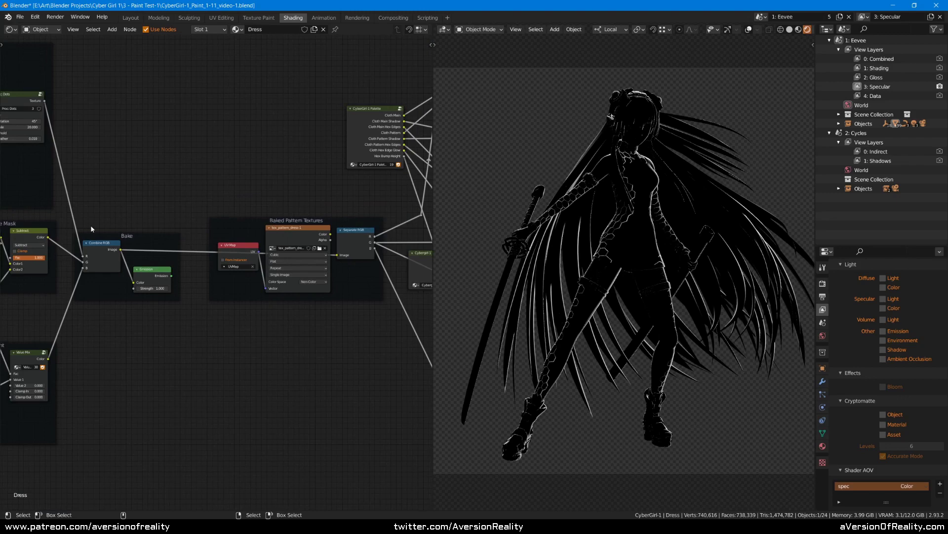
scroll(107, 206, up, 2)
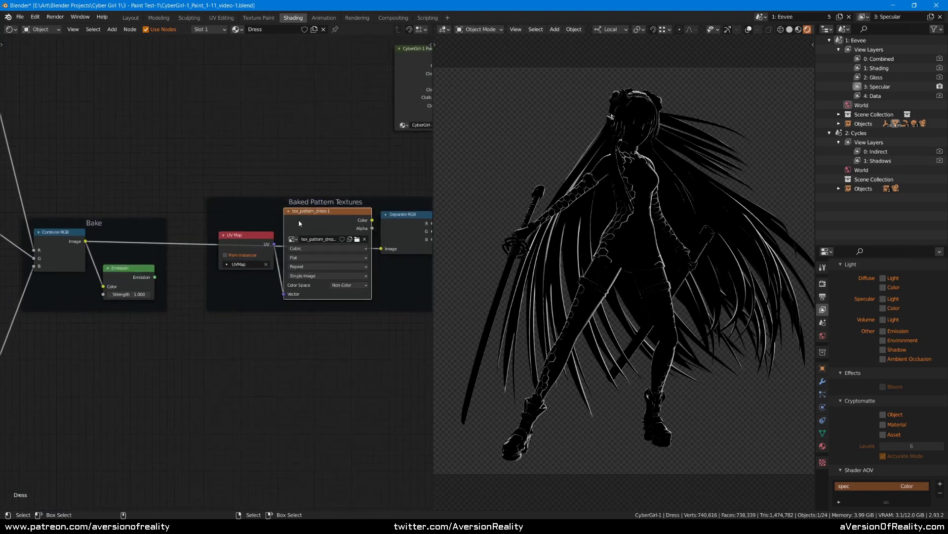
scroll(319, 206, up, 1)
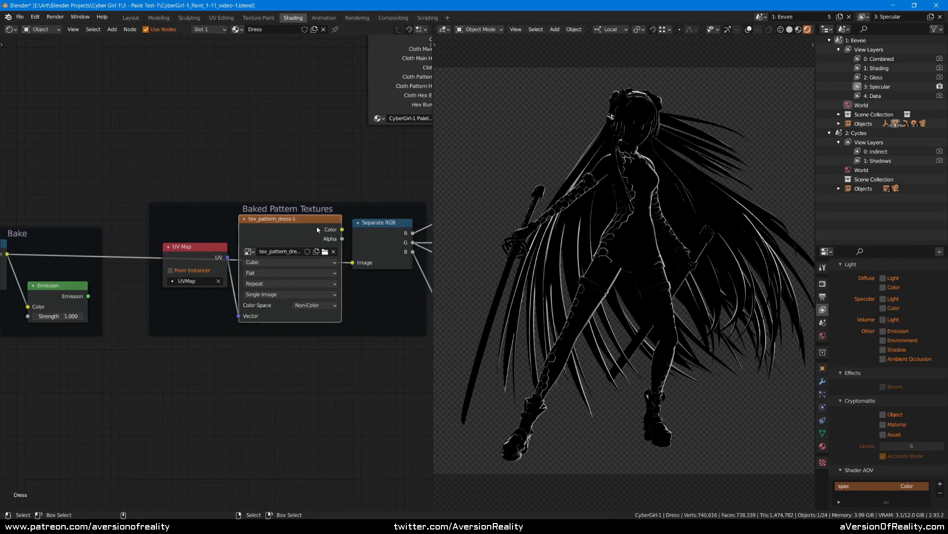
Compare the Bake frame with the tex_pattern_dress-1 texture and check the Separate RGB node it feeds
scroll(325, 214, down, 3)
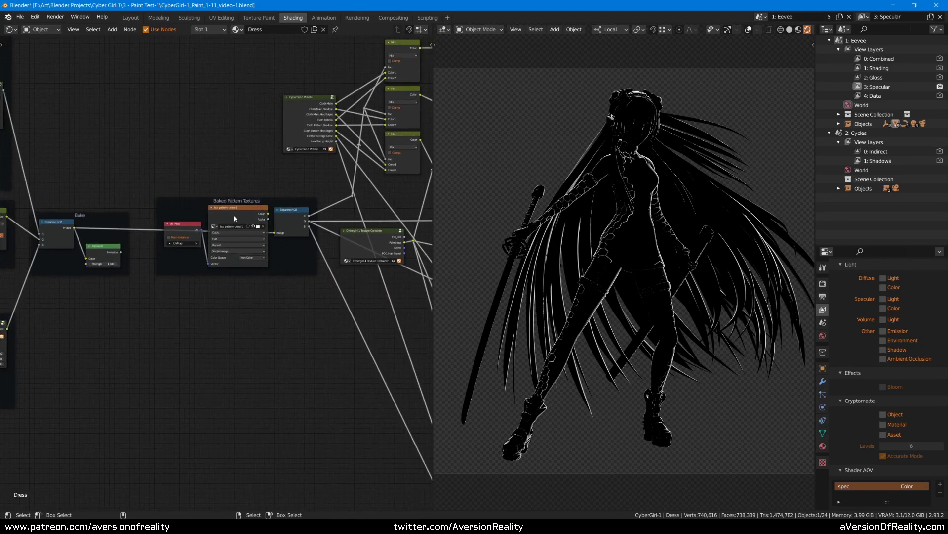
click(234, 218)
click(249, 187)
scroll(248, 188, down, 1)
middle_drag(249, 188, 331, 201)
scroll(236, 197, up, 1)
middle_drag(238, 200, 172, 193)
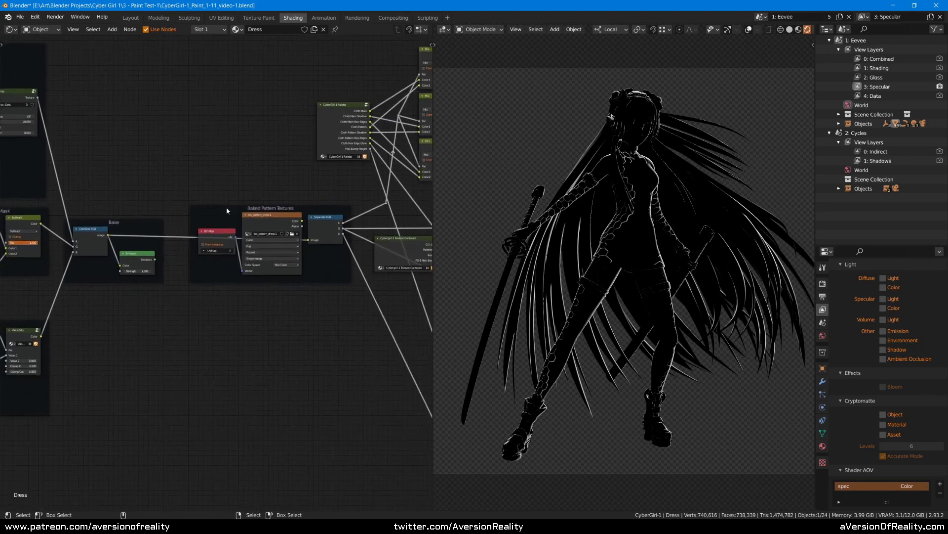
scroll(220, 212, up, 4)
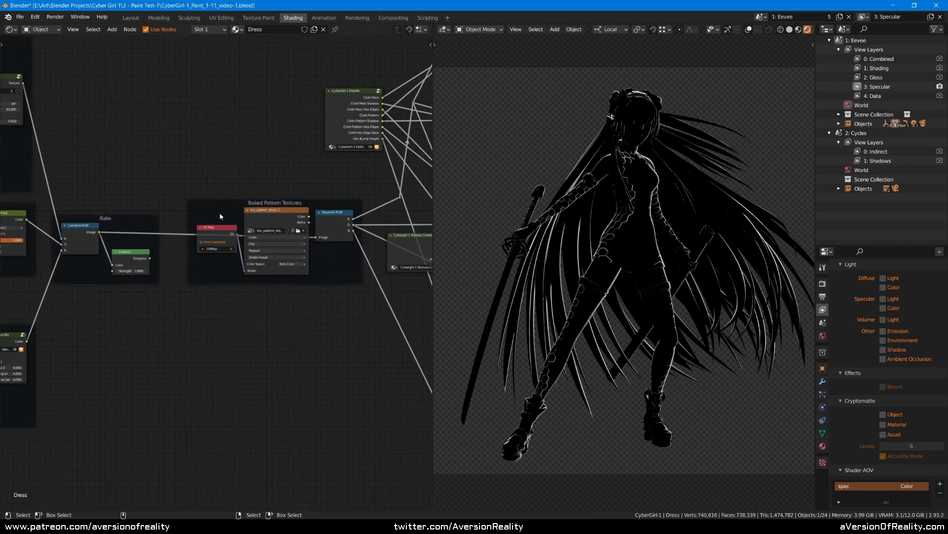
middle_drag(296, 225, 170, 221)
scroll(207, 225, up, 3)
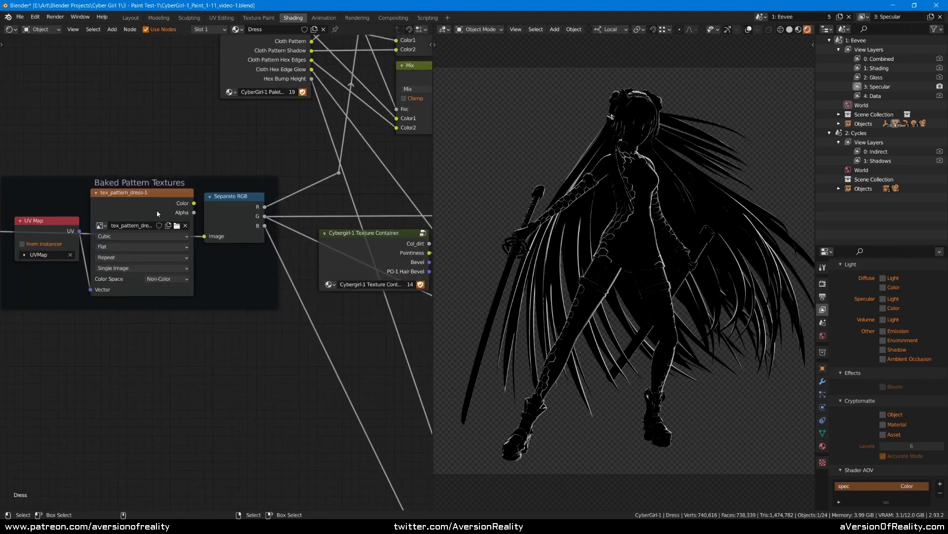
Trace the Dress material's Separate RGB outputs to the Gloss Color, Glow, IOR, Roughness and Bump nodes
scroll(277, 173, down, 4)
middle_drag(301, 274, 163, 201)
scroll(159, 149, down, 2)
scroll(170, 151, up, 2)
scroll(163, 201, down, 1)
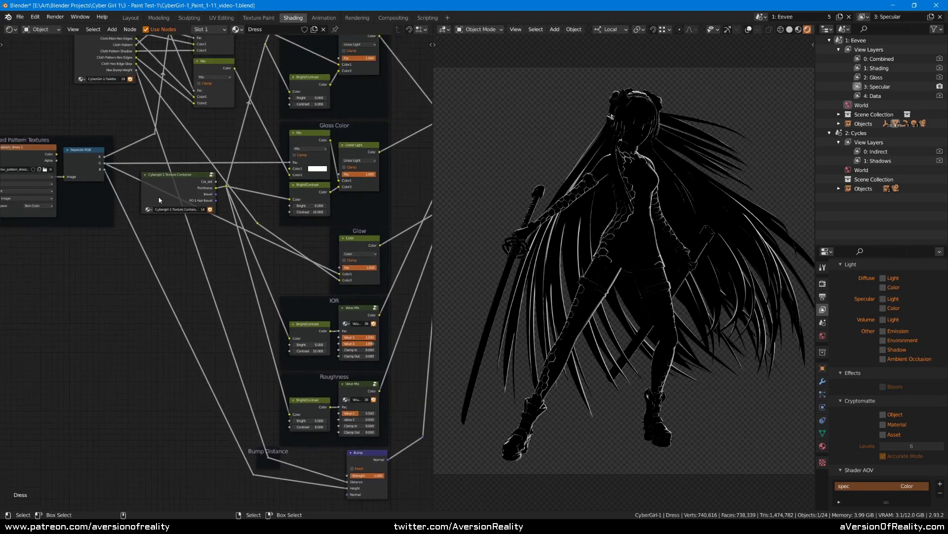
Select the character's gloves and examine their material's Bake and Baked Pattern Textures frames
click(574, 199)
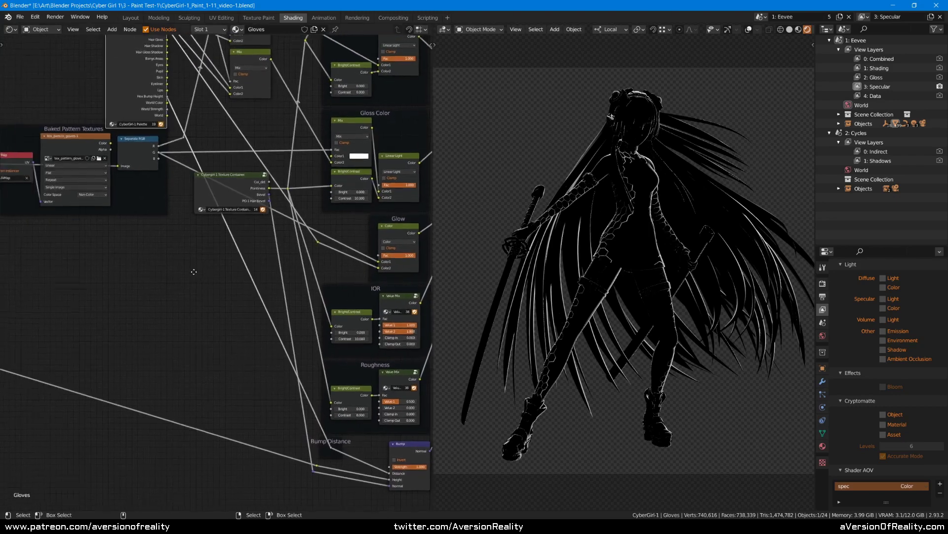
scroll(69, 279, down, 2)
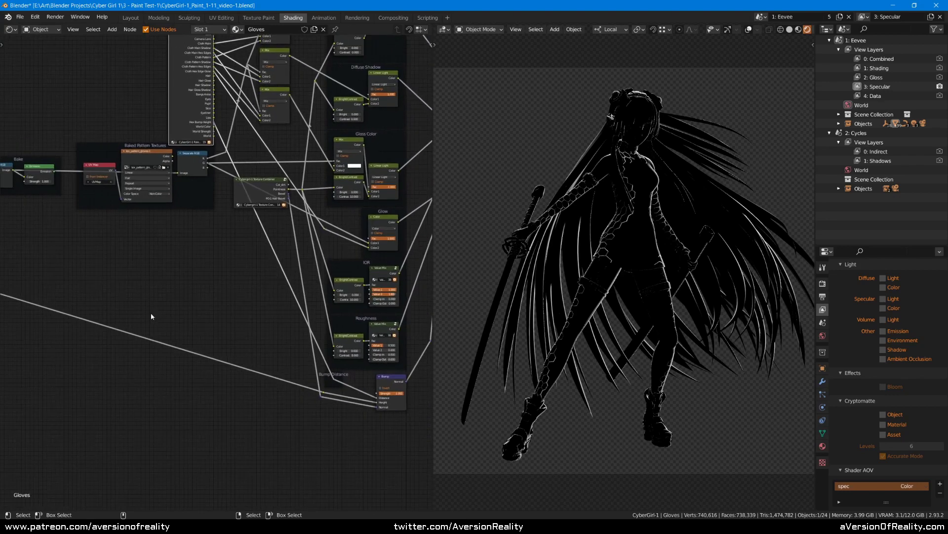
middle_drag(27, 287, 205, 294)
scroll(205, 293, up, 1)
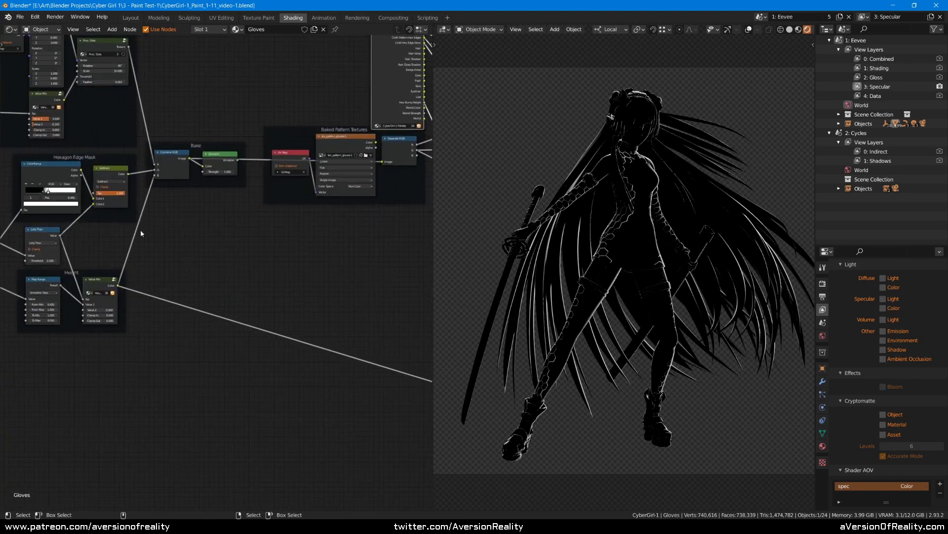
middle_drag(190, 174, 71, 180)
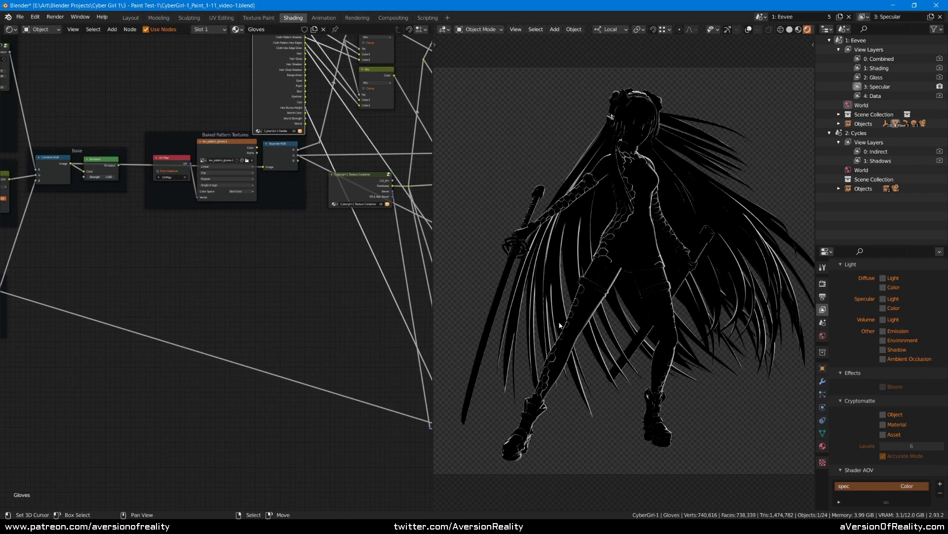
Show the leggings' material nodes, reselect the dress and bring its Gloss Color to Bump Distance frames into view
click(577, 320)
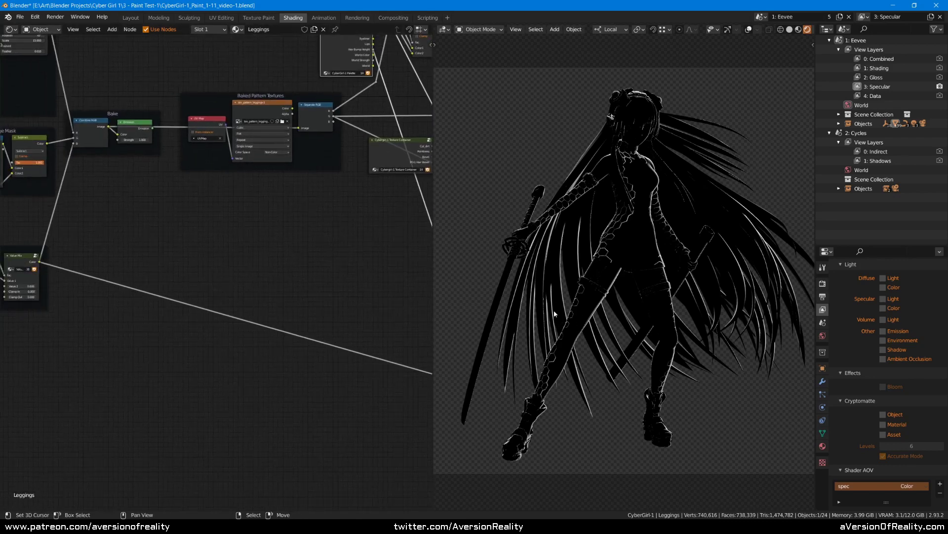
click(633, 236)
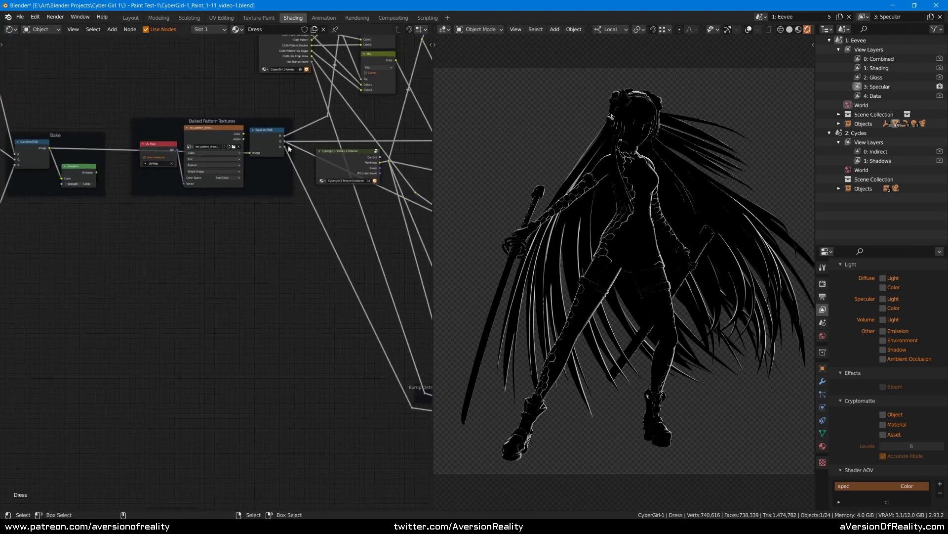
middle_drag(371, 315, 220, 317)
scroll(229, 341, up, 3)
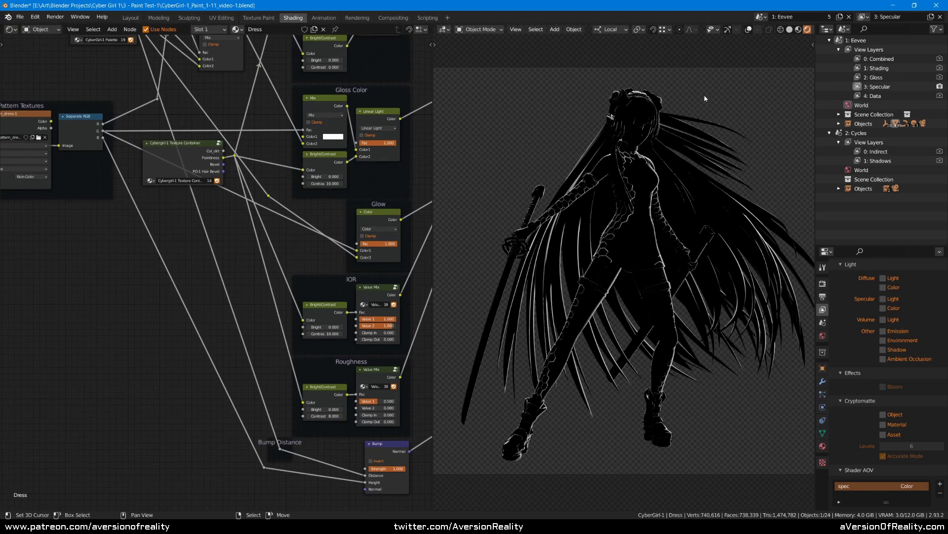
In the Compositing workspace, connect the 3: Specular render layer's spec output to the Composite node's Image input and inspect the render closely
click(863, 16)
click(389, 20)
scroll(100, 224, down, 2)
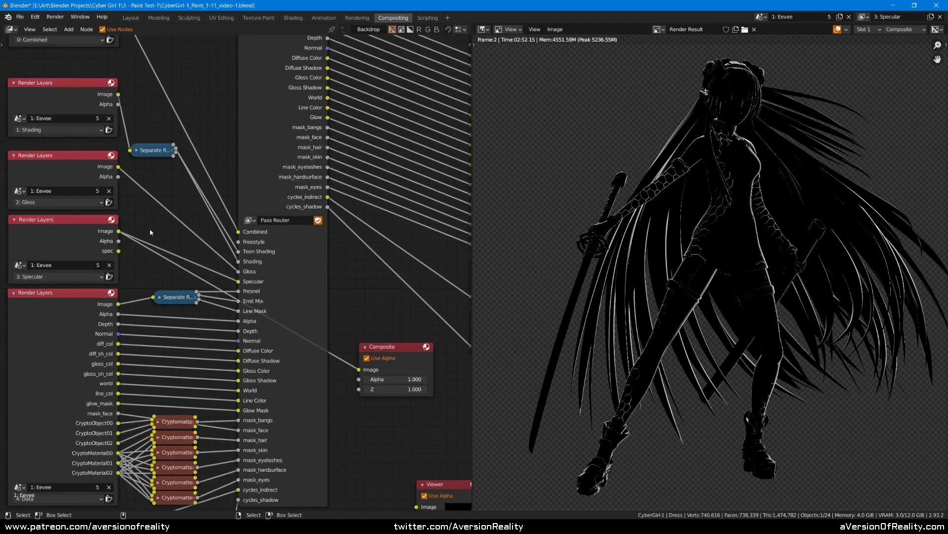
middle_drag(100, 225, 151, 214)
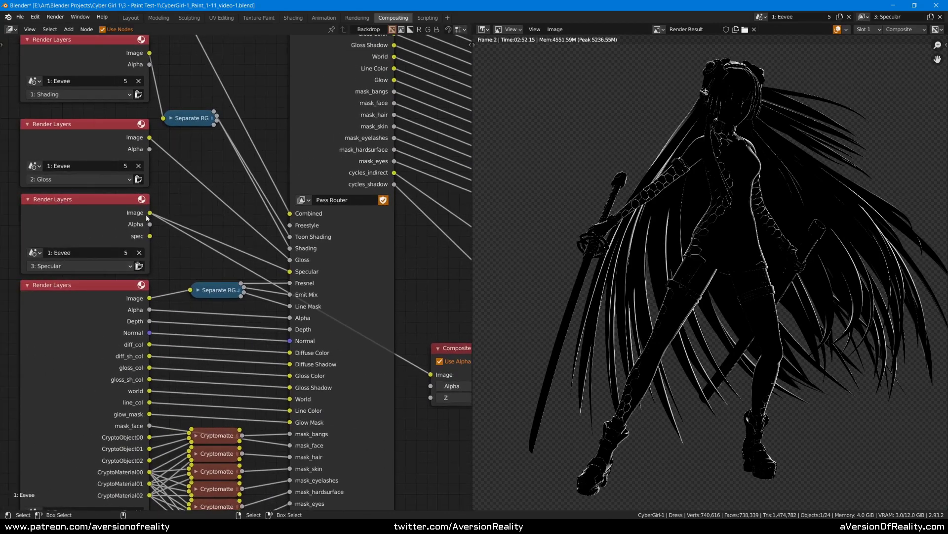
middle_drag(448, 303, 423, 273)
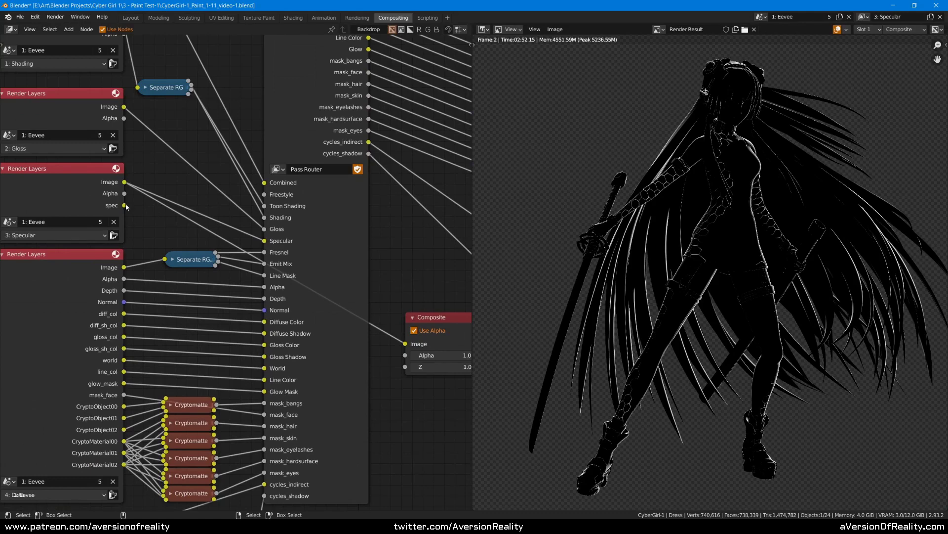
drag(125, 205, 406, 344)
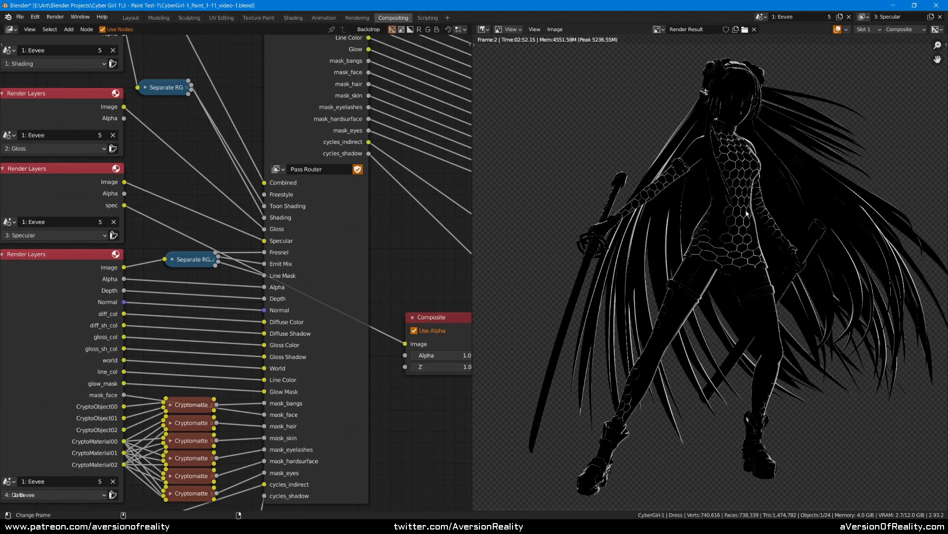
scroll(733, 256, up, 5)
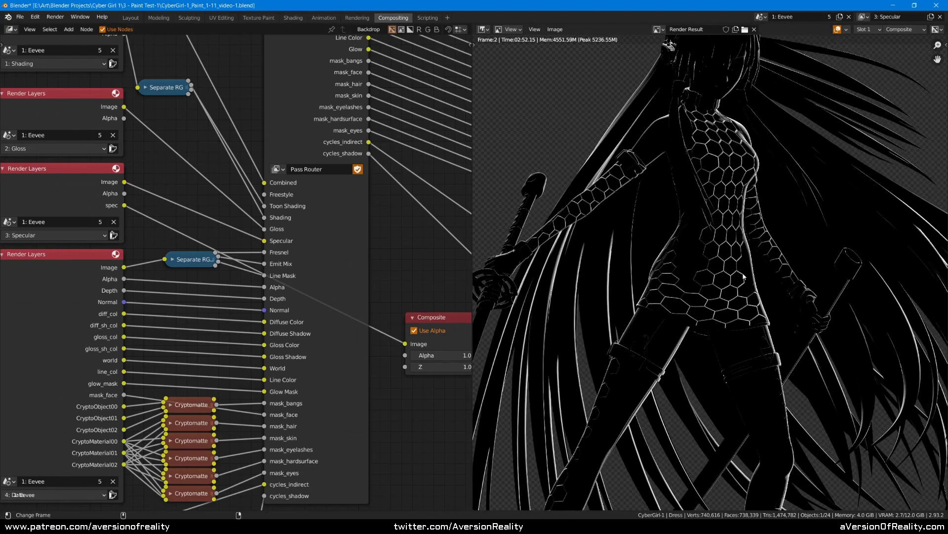
In the Shading workspace, open the EV: Layers Out group nested inside the Dress material's Shader Group Shell
scroll(733, 328, down, 2)
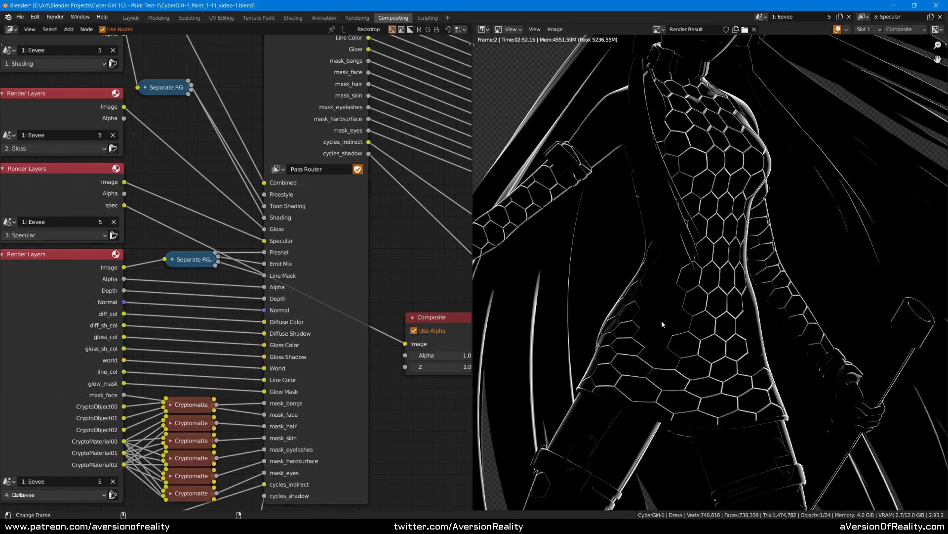
scroll(662, 320, down, 5)
middle_drag(702, 300, 712, 218)
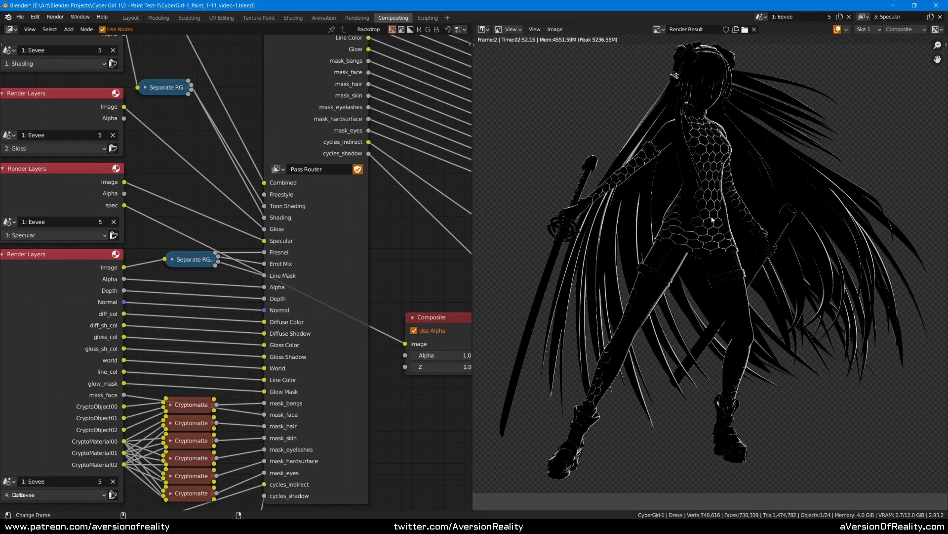
click(292, 17)
key(Tab)
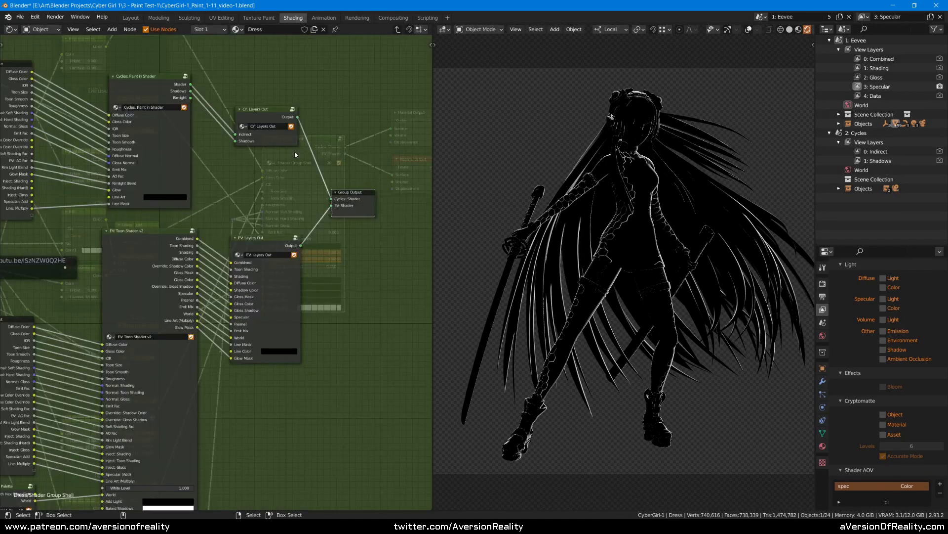
click(265, 274)
key(Tab)
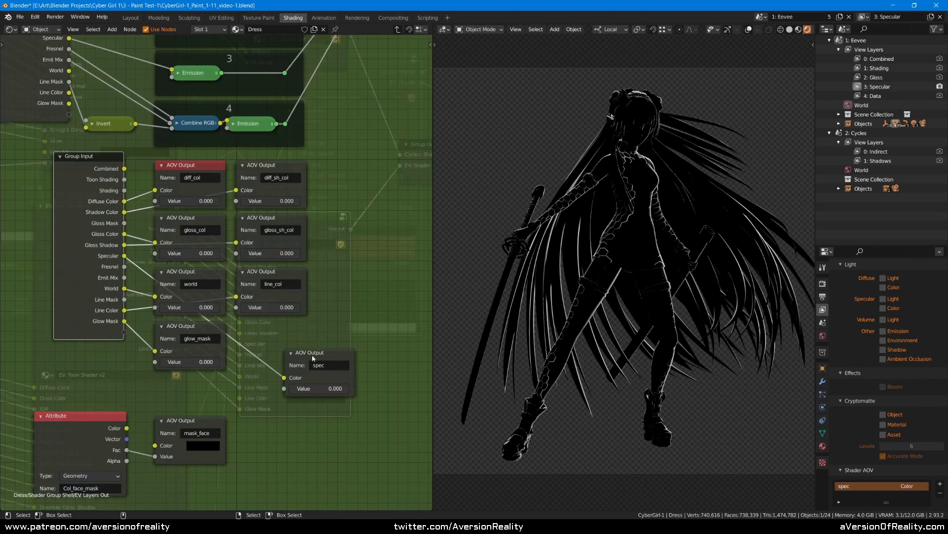
Examine the numbered emission frames and the AOV Output nodes, including the spec output fed by the Specular input
shift+scroll(197, 297, up, 5)
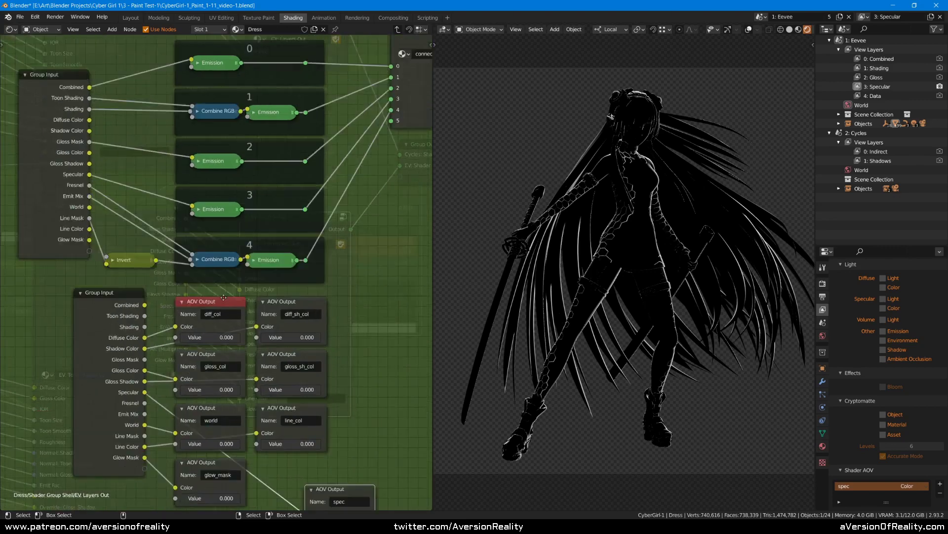
scroll(65, 232, up, 2)
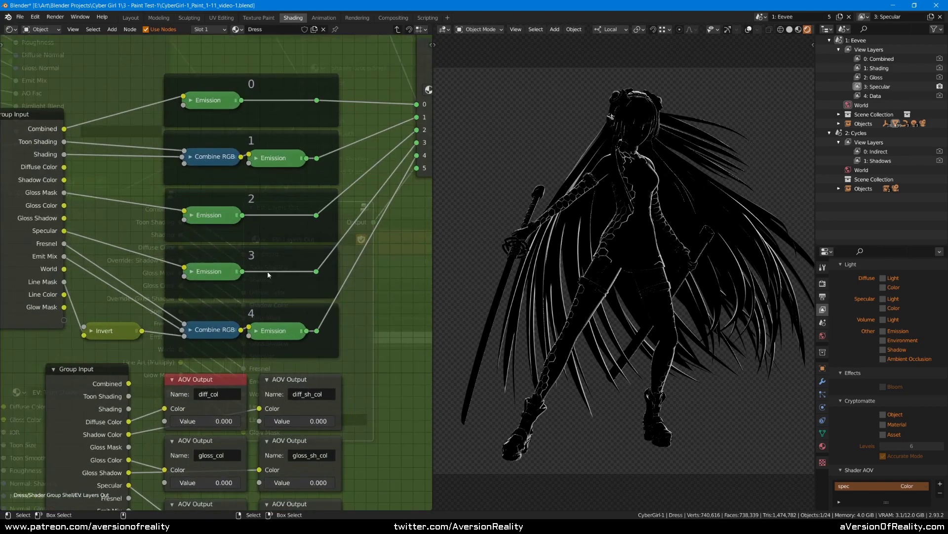
middle_drag(418, 148, 329, 153)
scroll(373, 126, down, 2)
middle_drag(347, 372, 344, 190)
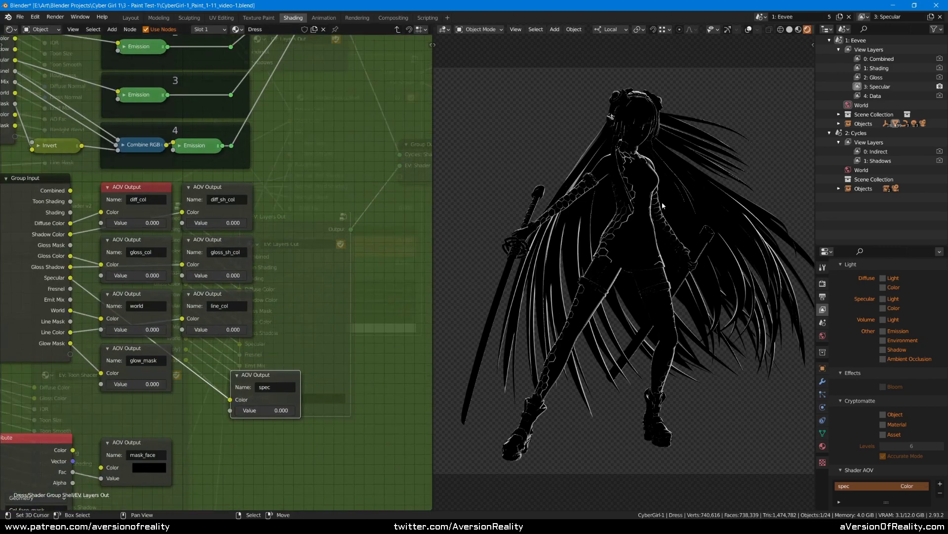
middle_drag(240, 379, 286, 368)
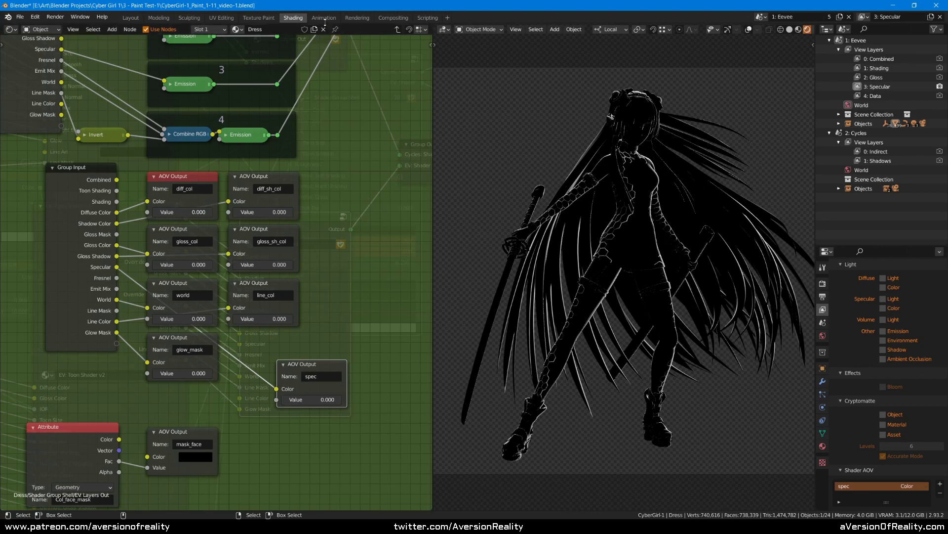
Check the specular render in Compositing, return to Shading, and leave the nested groups to show the Dress material's Baked Pattern Textures frame
click(387, 17)
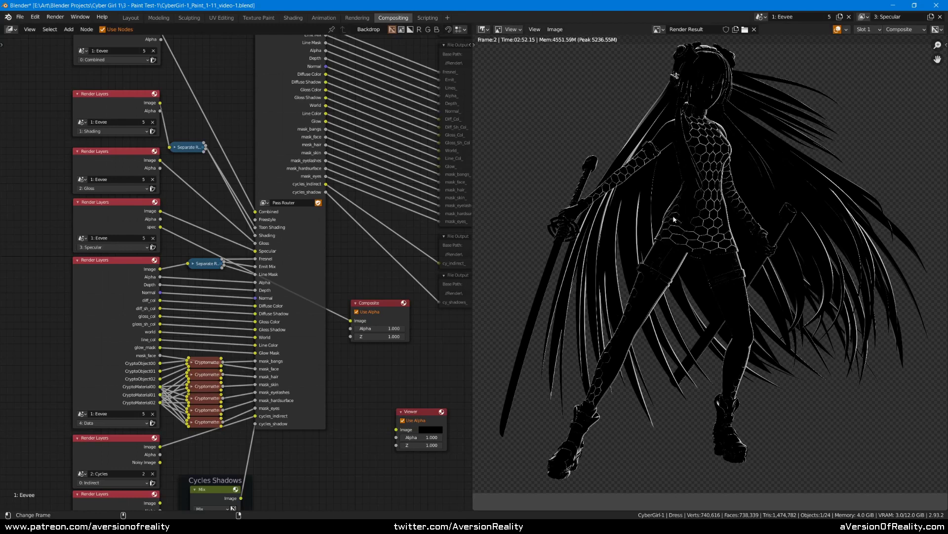
click(292, 18)
key(Tab)
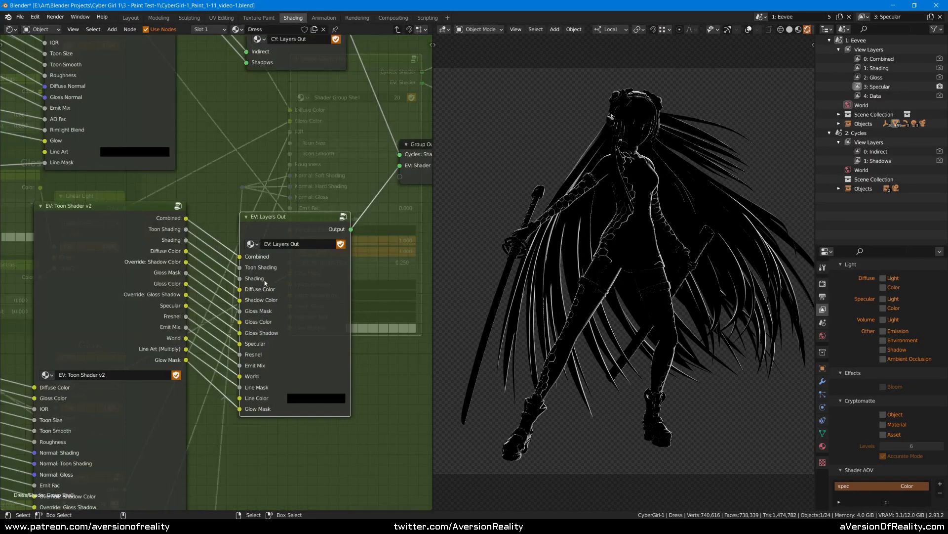
key(Tab)
middle_drag(55, 247, 263, 215)
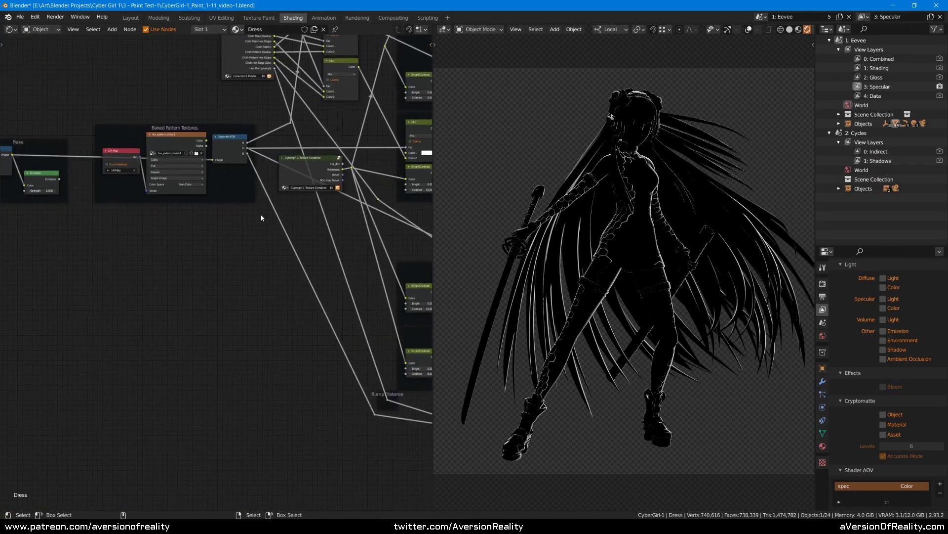
scroll(265, 218, up, 2)
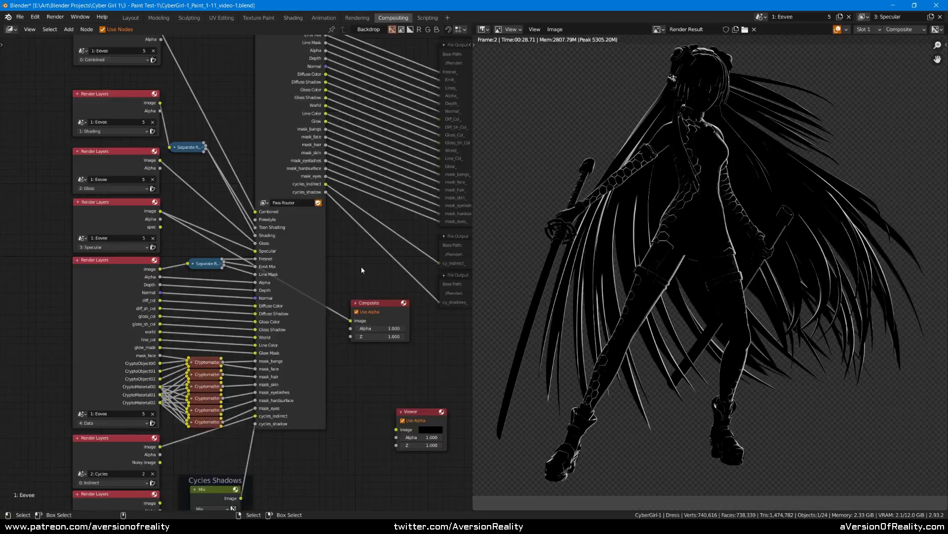
Compare the 3: Specular layer's Image and spec outputs through the Composite node's Image input, leaving spec connected
click(159, 237)
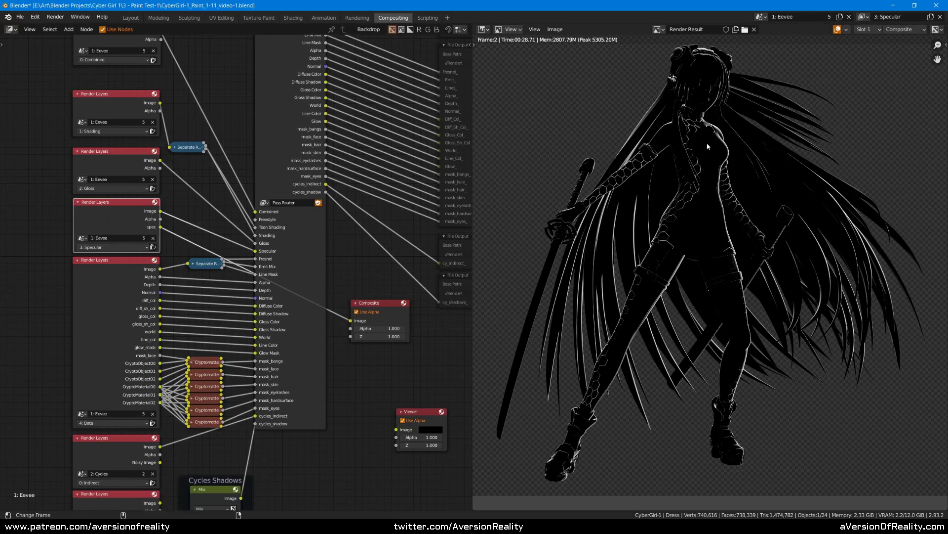
scroll(707, 147, up, 4)
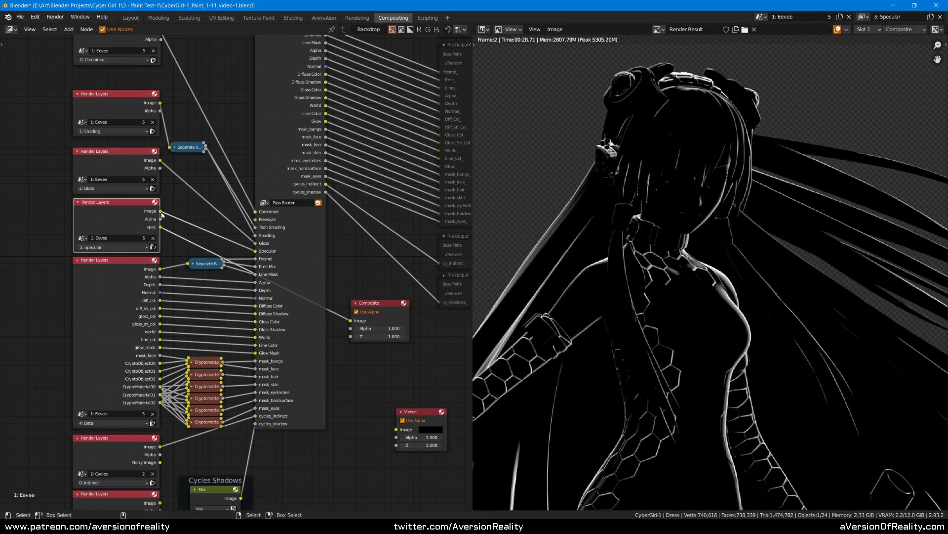
drag(161, 212, 350, 321)
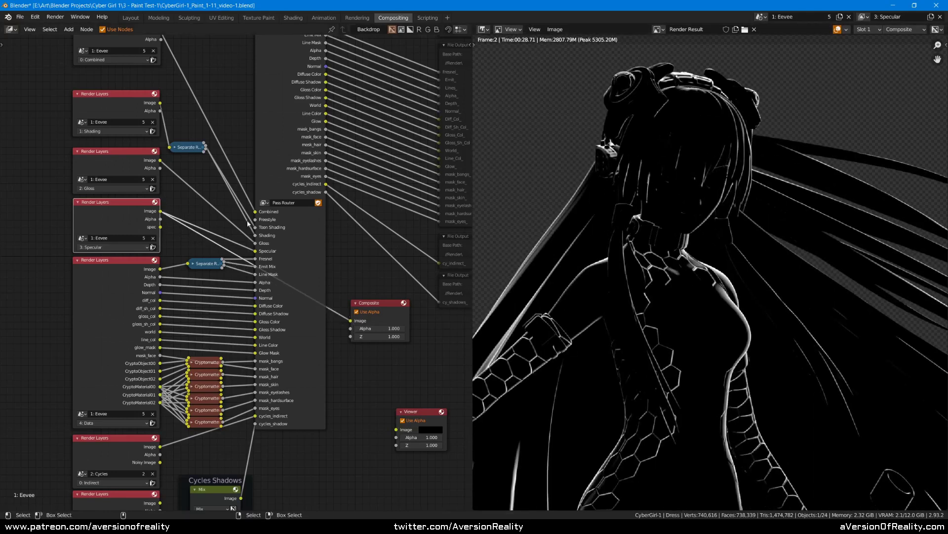
scroll(753, 164, up, 2)
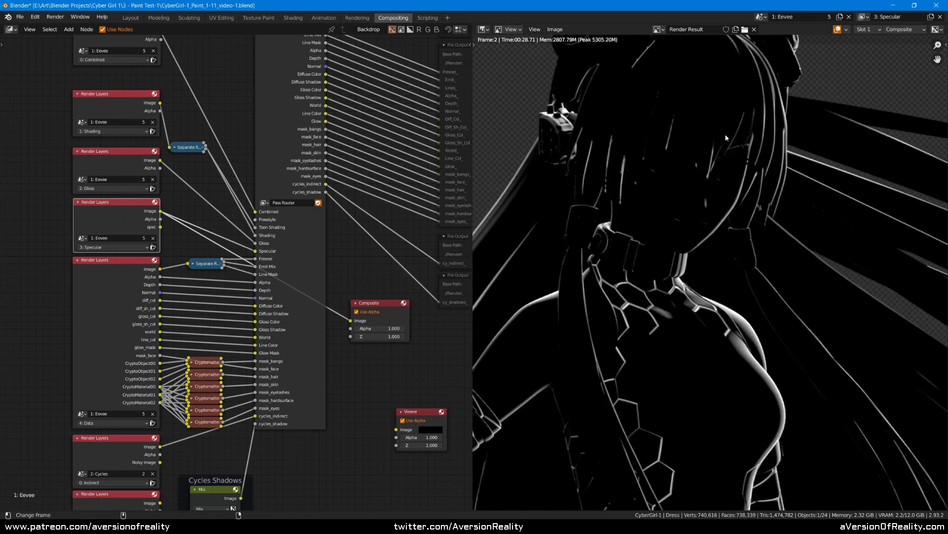
drag(161, 227, 350, 320)
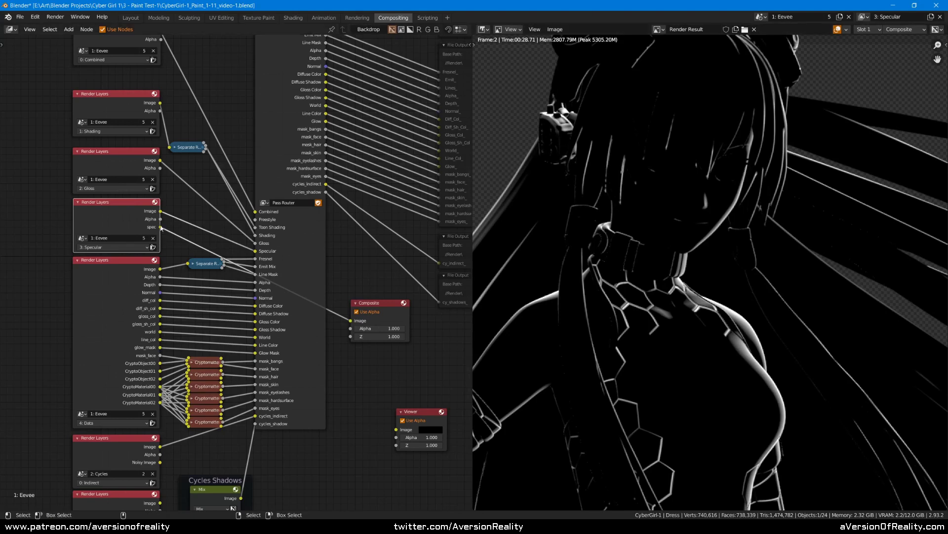
click(352, 265)
scroll(352, 265, down, 3)
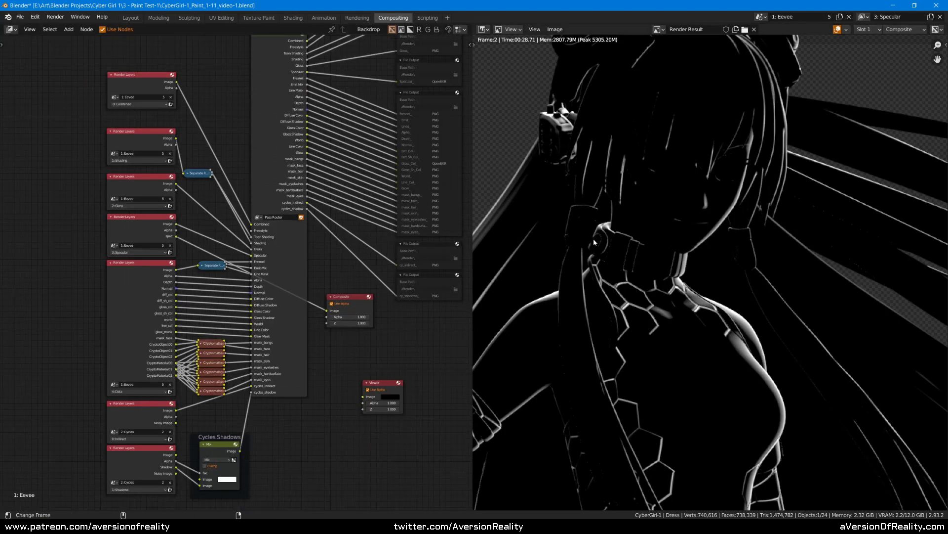
scroll(594, 238, down, 5)
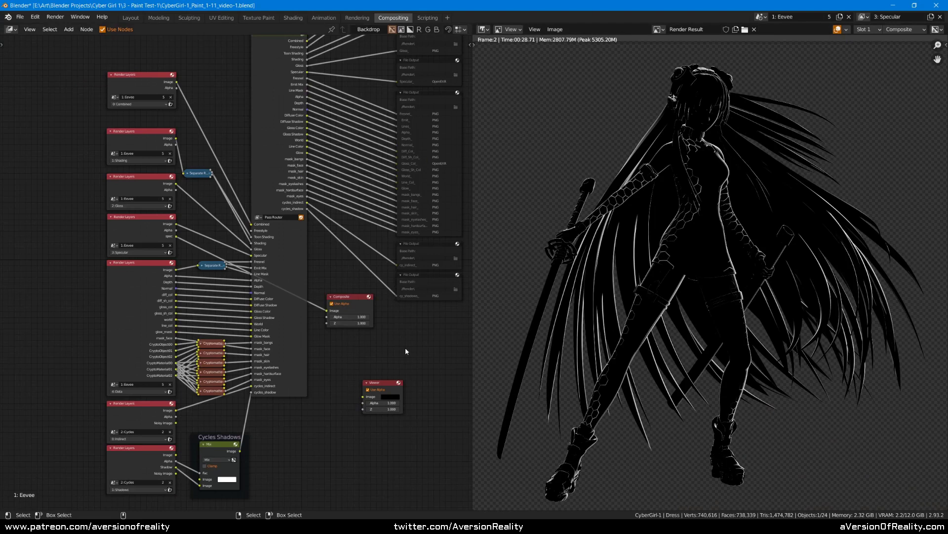
Examine the Dress material's Gloss Color, Glow, IOR, Roughness and Bump Distance frames and their links into Shader Group Shell
scroll(399, 349, up, 1)
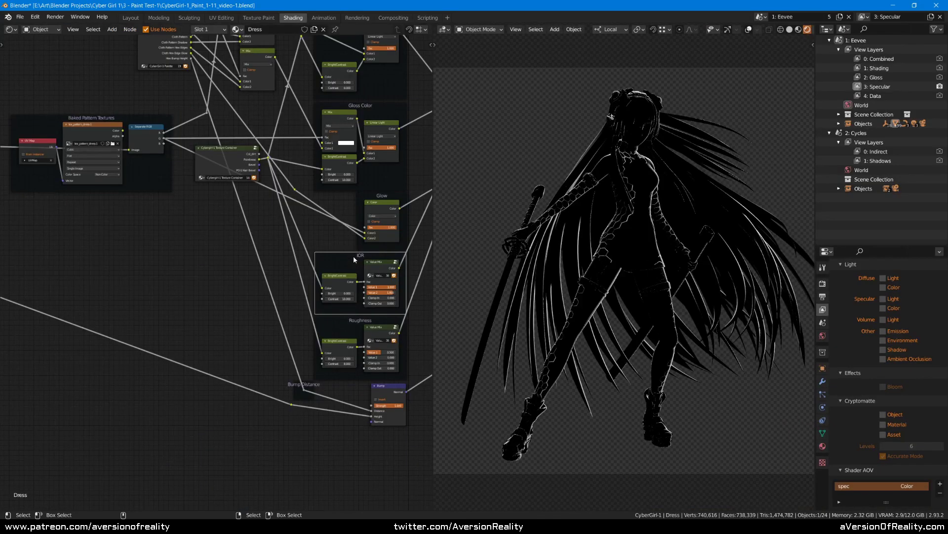
click(215, 280)
mouse_move(319, 251)
middle_down()
mouse_move(217, 311)
mouse_move(167, 323)
mouse_move(228, 303)
middle_up()
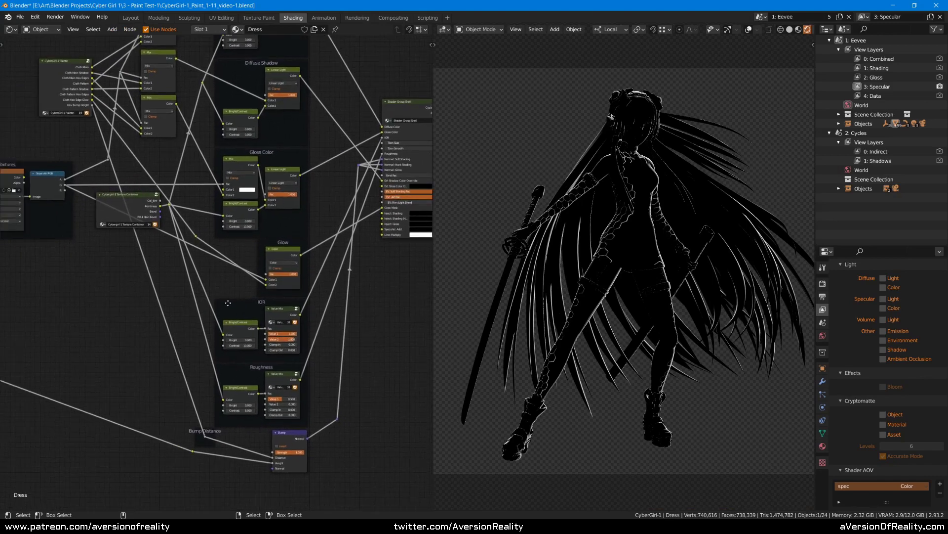
middle_drag(144, 305, 161, 320)
scroll(250, 316, up, 2)
middle_drag(407, 342, 335, 341)
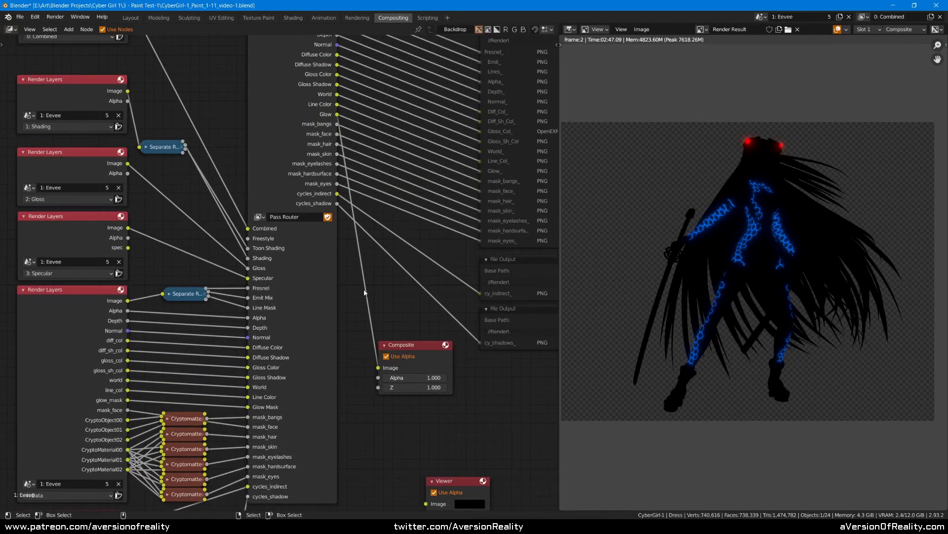
Open the compositor's Pass Router group and examine its FS AA frame alongside the render layers feeding the group
middle_drag(364, 292, 392, 375)
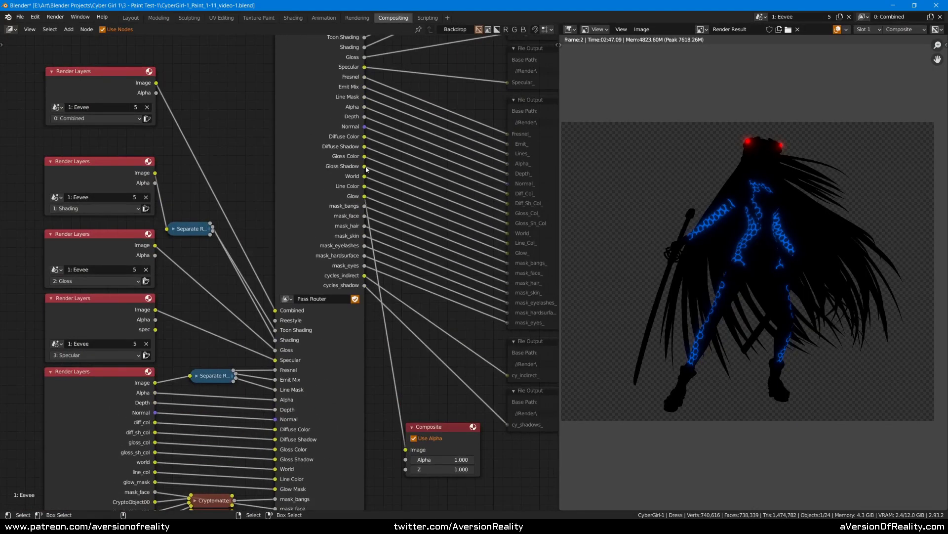
scroll(366, 169, down, 2)
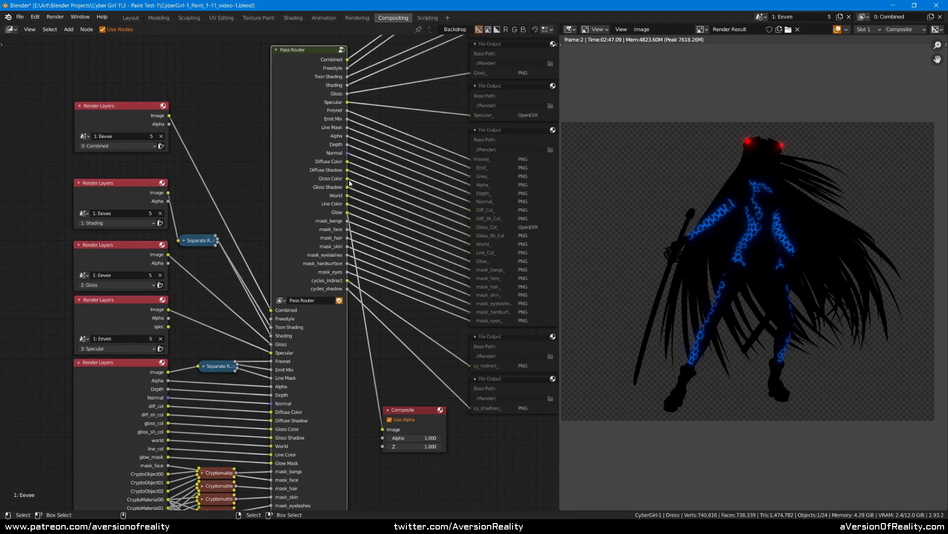
key(Tab)
scroll(397, 356, up, 2)
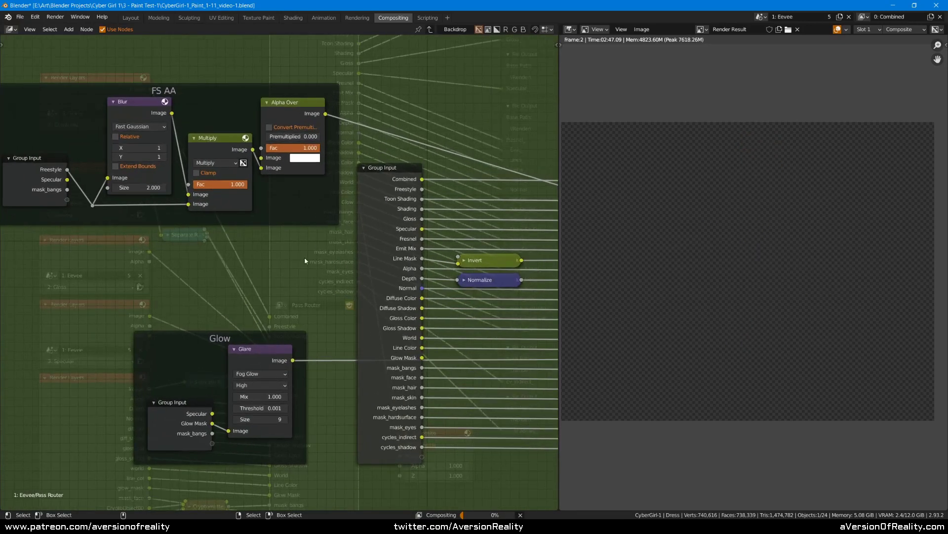
middle_drag(256, 242, 295, 248)
click(322, 207)
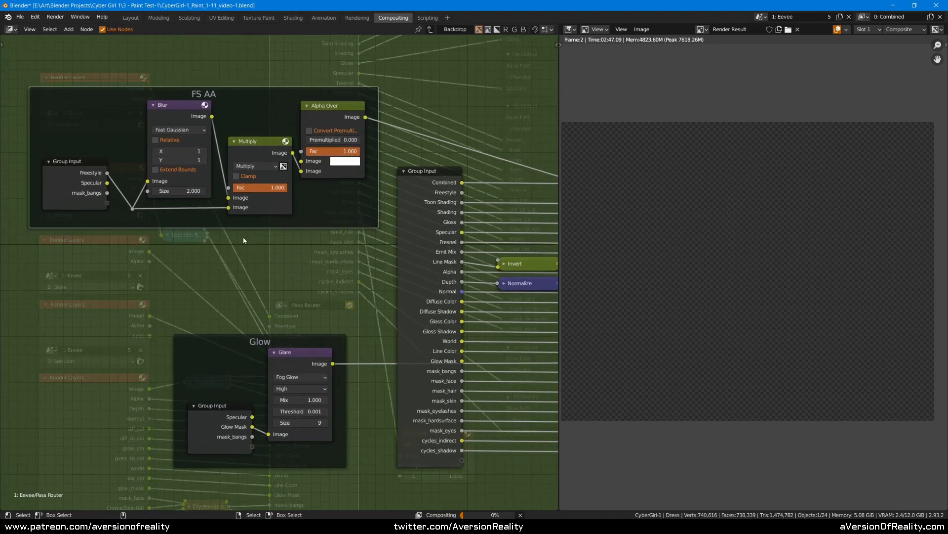
key(Tab)
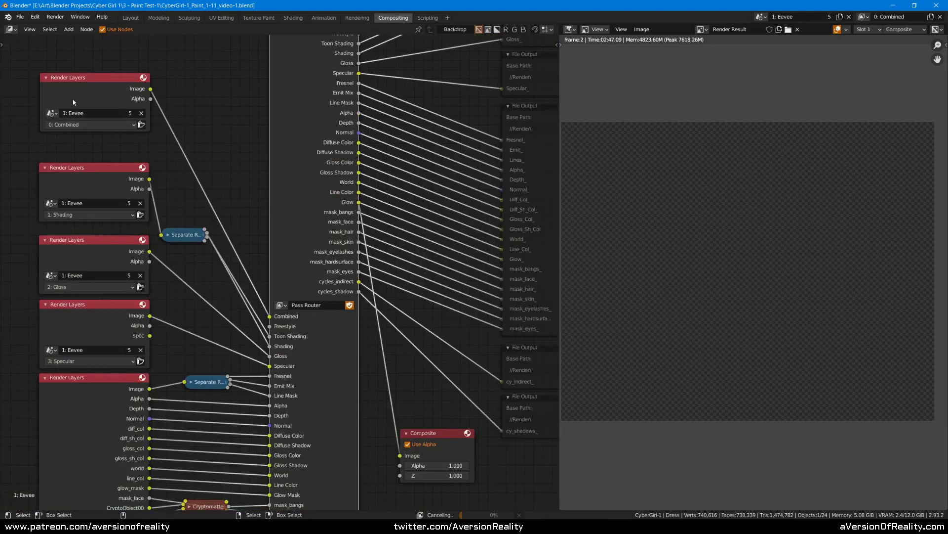
key(Tab)
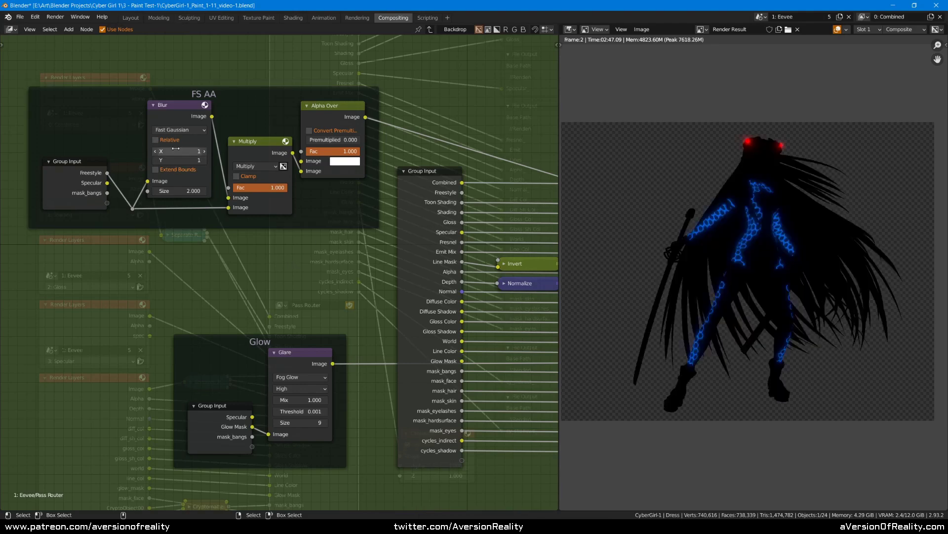
Select the Glow frame inside Pass Router, examine its Fog Glow Glare node, and inspect the glow render closely
middle_drag(309, 291, 223, 218)
scroll(256, 247, down, 1)
scroll(262, 252, up, 1)
click(150, 267)
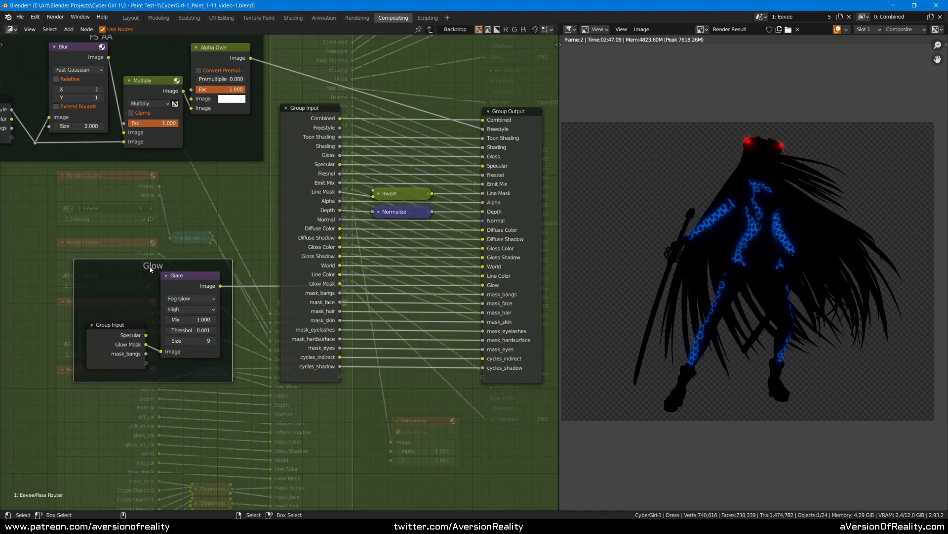
scroll(191, 285, up, 1)
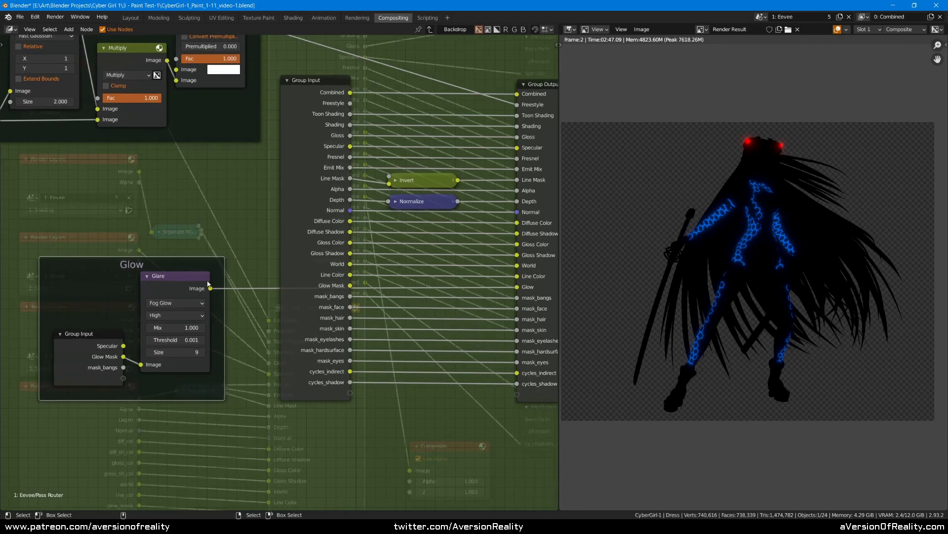
scroll(752, 295, up, 2)
scroll(752, 294, up, 4)
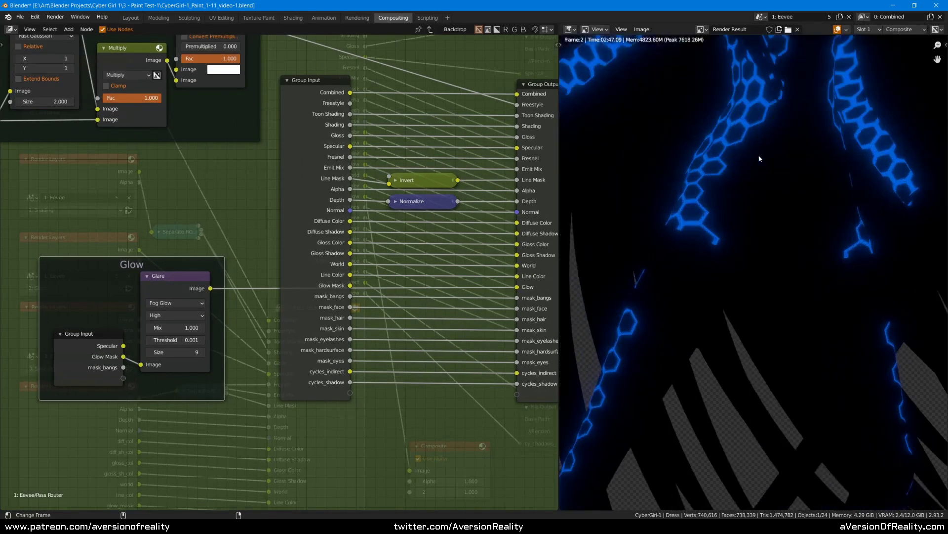
scroll(725, 316, down, 5)
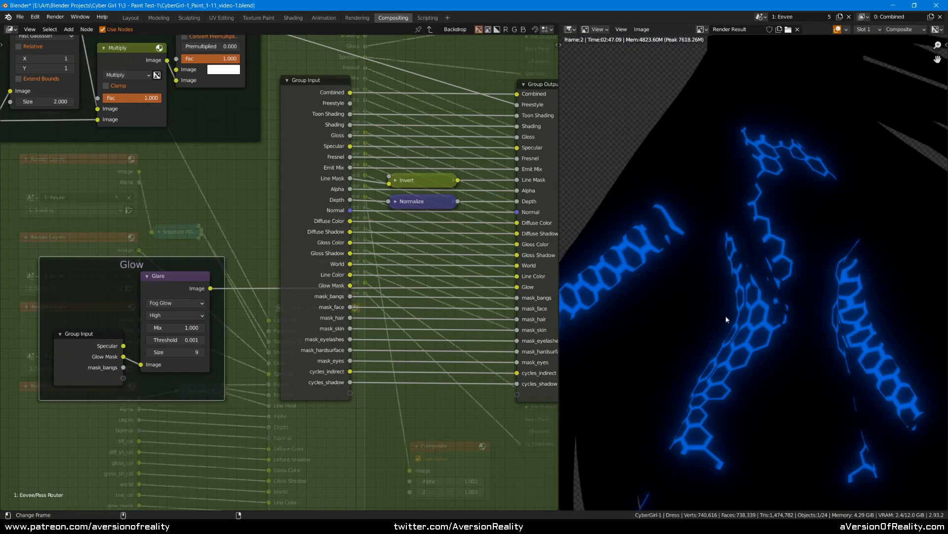
middle_drag(725, 316, 793, 274)
scroll(771, 250, up, 1)
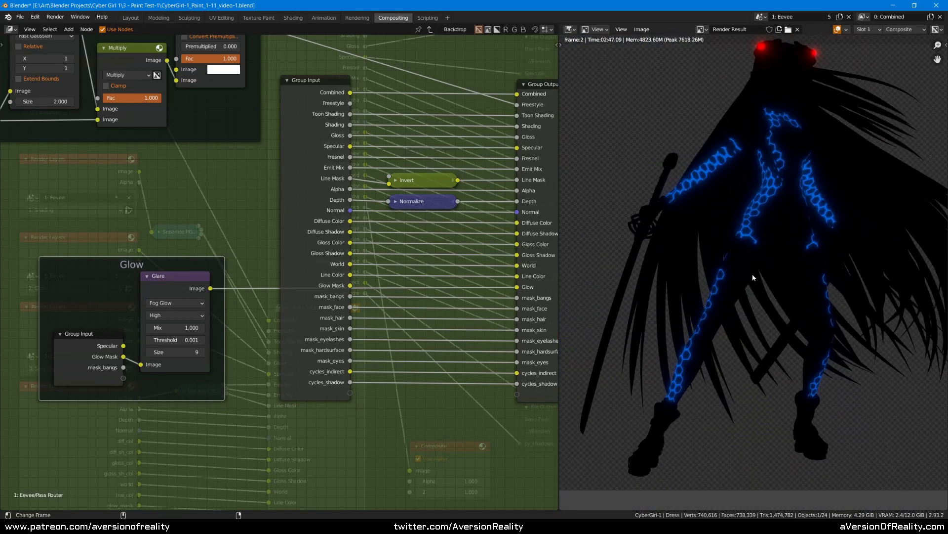
Examine Pass Router's Group Input to Group Output links with the Invert and Normalize nodes, and leave the group
click(470, 443)
middle_drag(470, 429, 407, 453)
scroll(222, 231, up, 3)
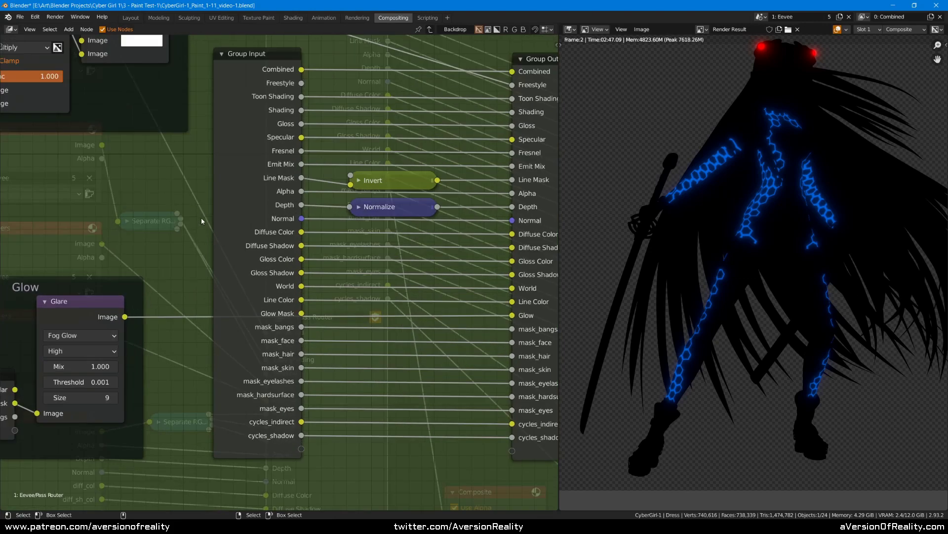
key(Tab)
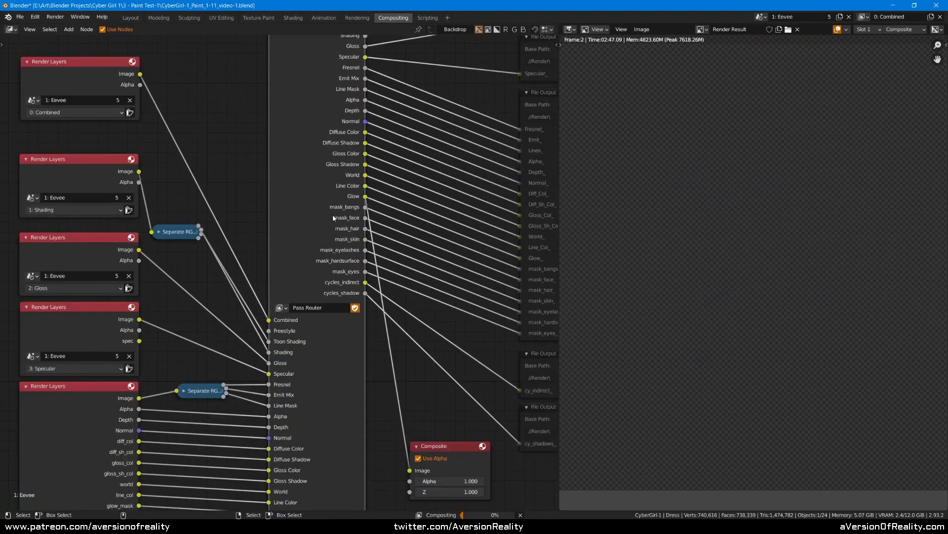
Connect Pass Router's Depth output to the Composite node's Image input and inspect the depth render
scroll(323, 157, up, 3)
drag(322, 157, 356, 439)
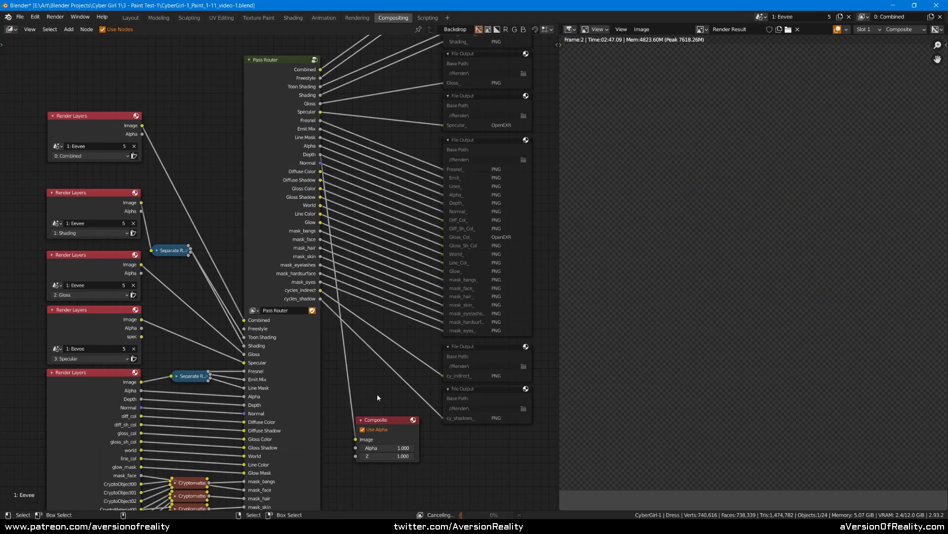
scroll(378, 398, up, 2)
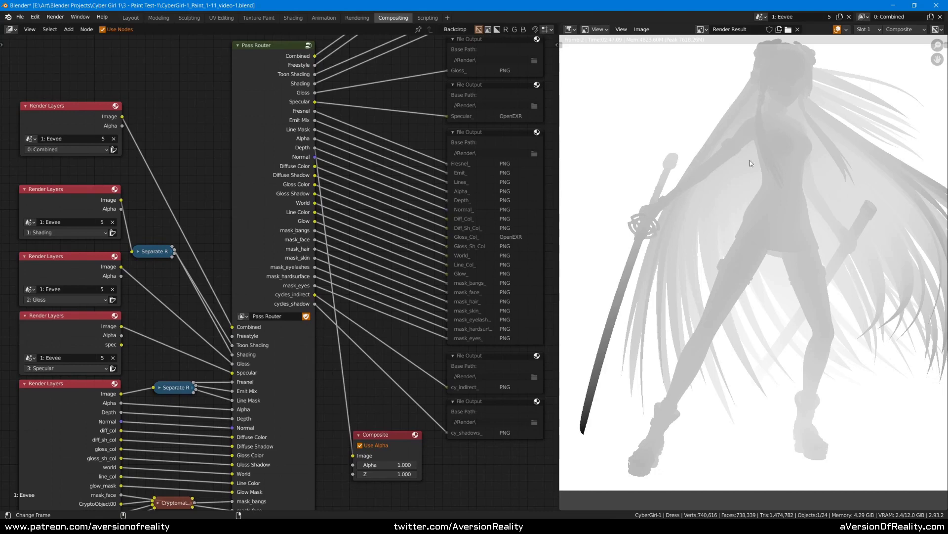
scroll(743, 202, down, 2)
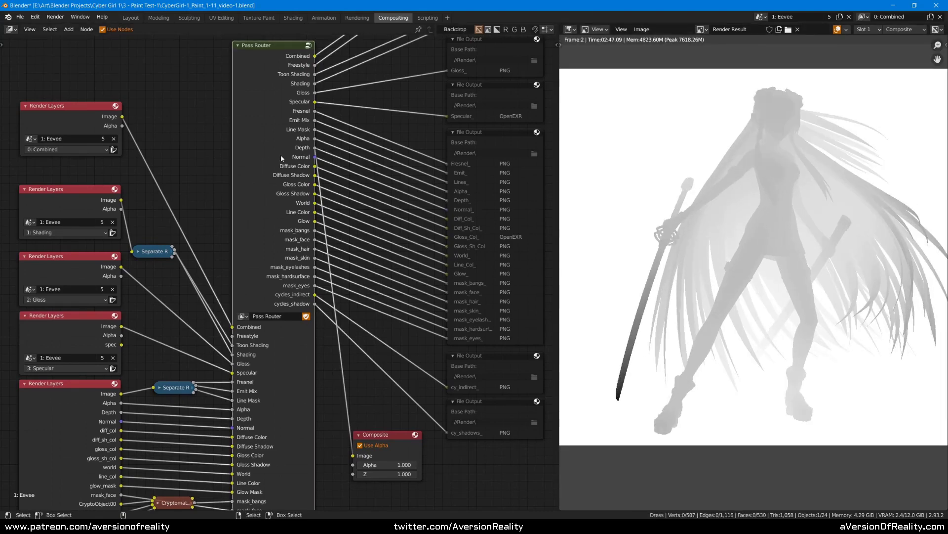
Mute the Normalize node inside the Pass Router group, inspect the depth render, and unmute the node
key(Tab)
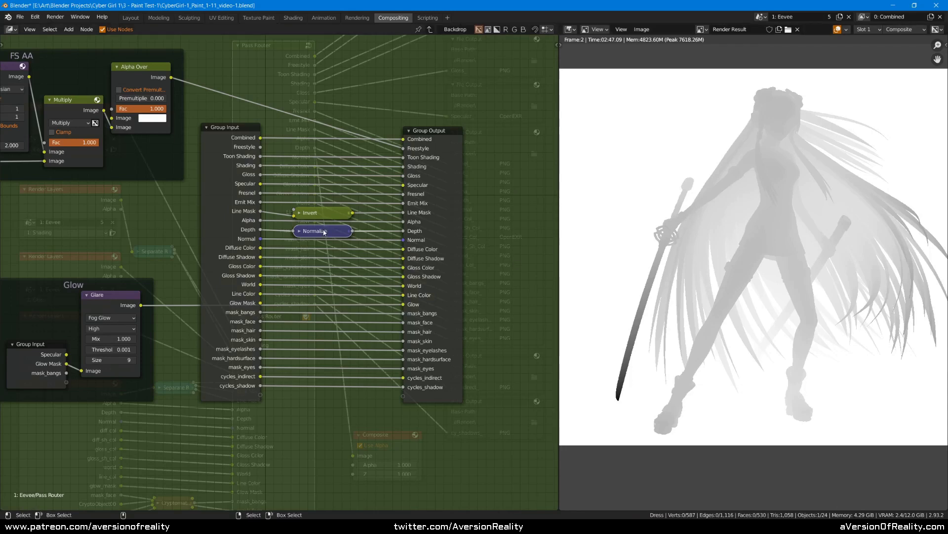
key(m)
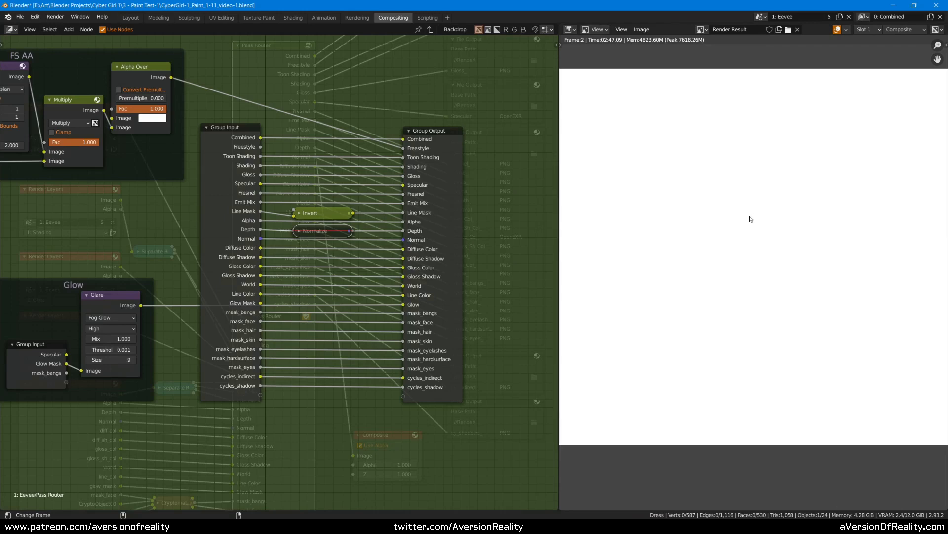
drag(796, 305, 686, 383)
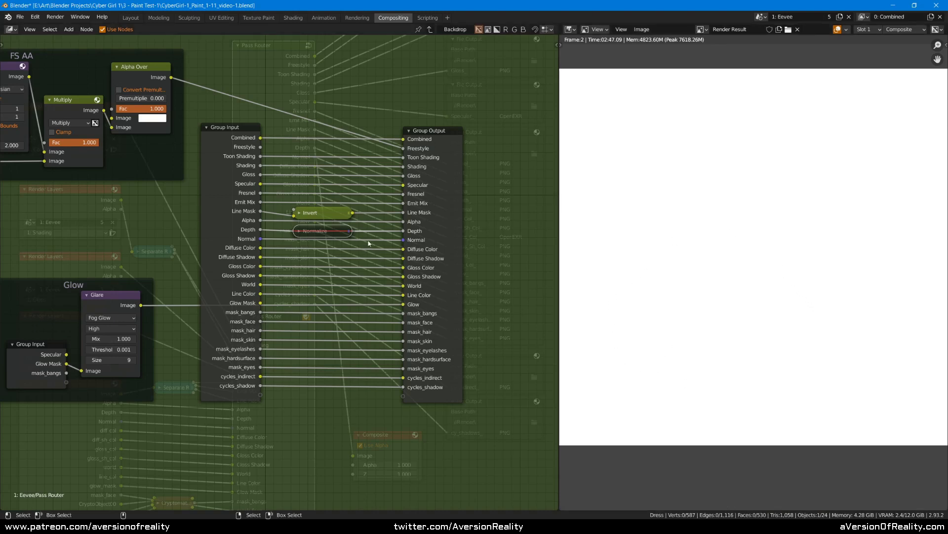
click(314, 234)
scroll(505, 250, up, 1)
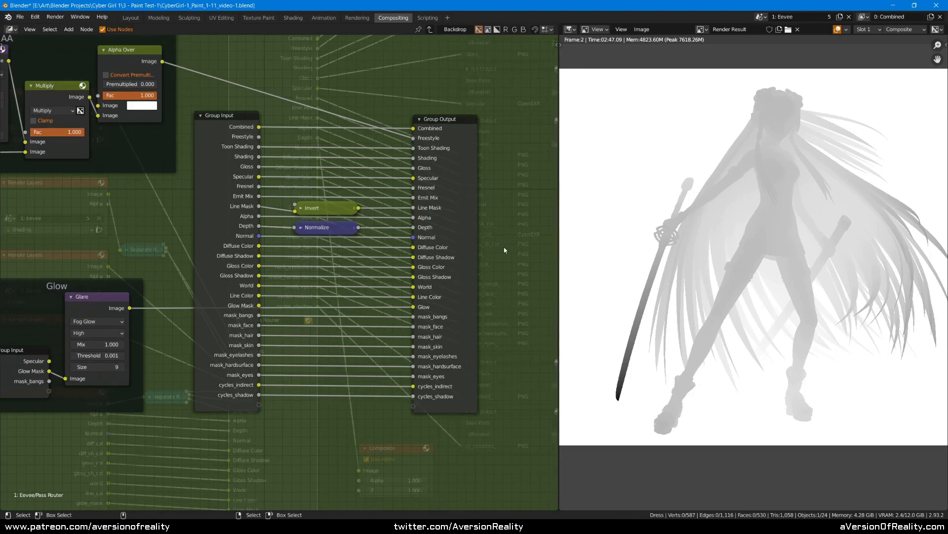
Examine the Invert node on Pass Router's Line Mask link, leave the group, and examine the group's links to the File Output nodes
scroll(331, 201, up, 1)
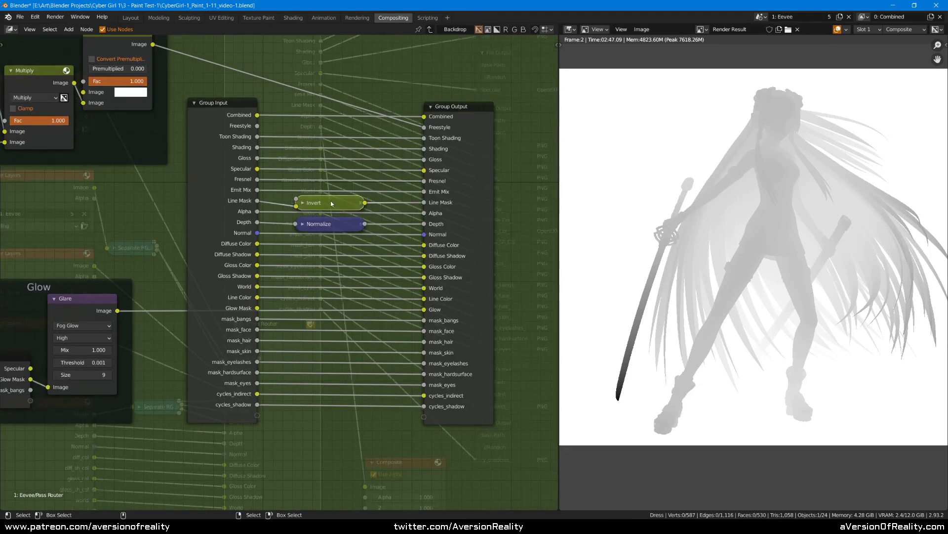
click(257, 200)
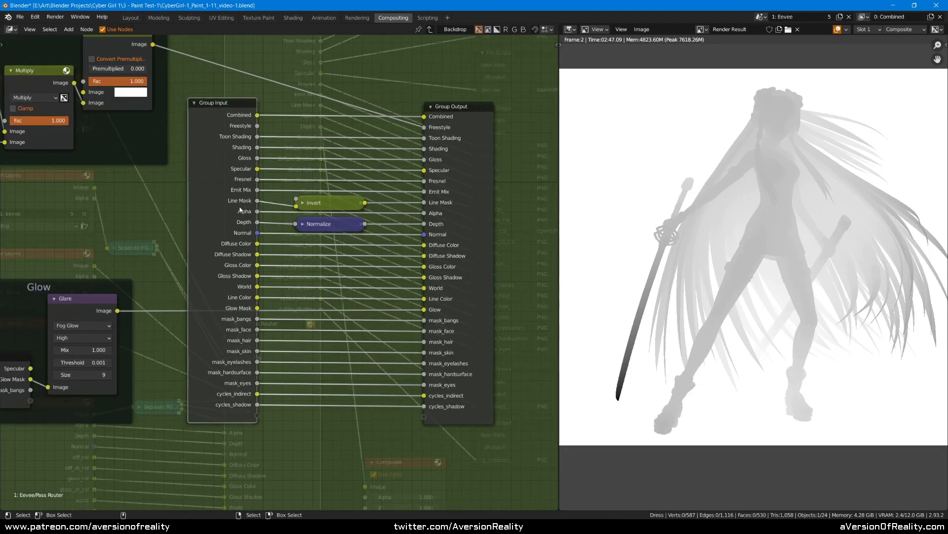
click(318, 202)
click(253, 202)
key(Tab)
middle_drag(253, 200, 223, 183)
scroll(314, 213, up, 1)
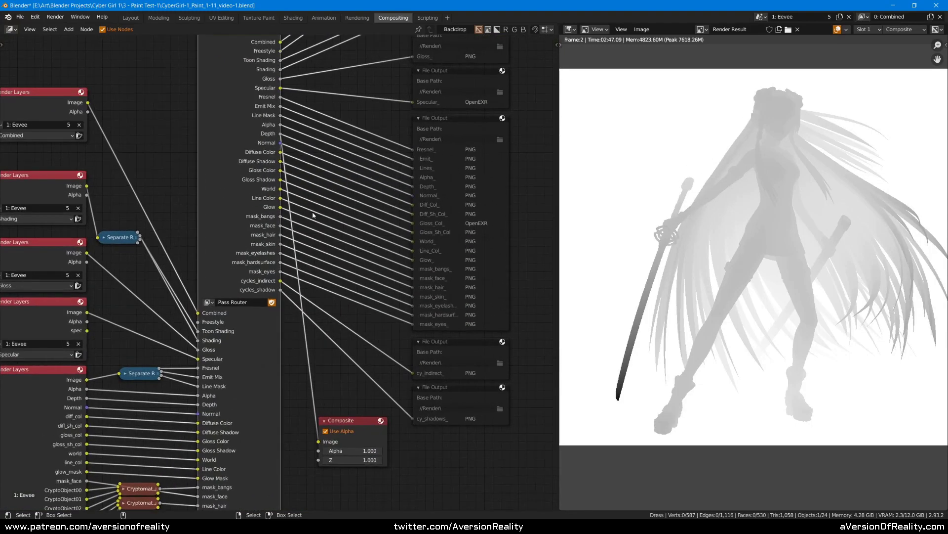
middle_drag(335, 216, 315, 216)
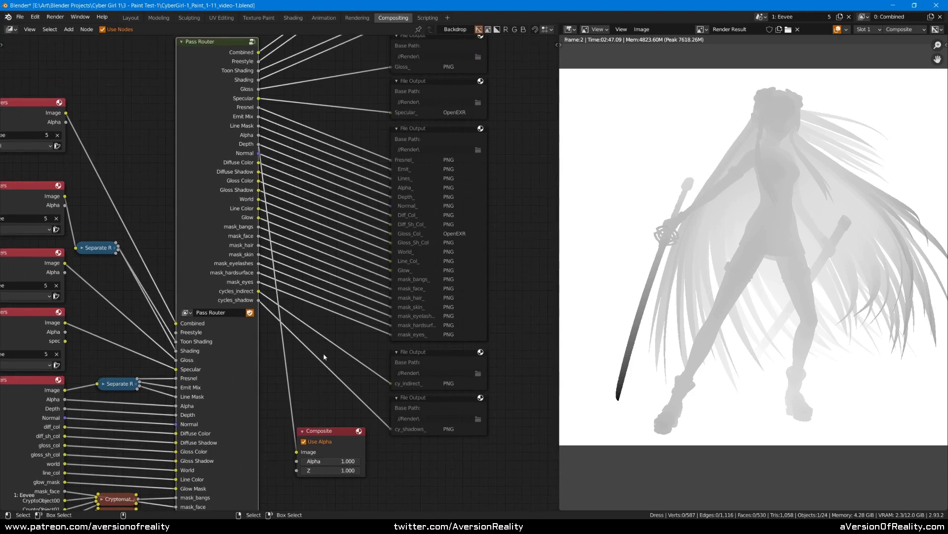
click(246, 216)
middle_drag(247, 359, 307, 266)
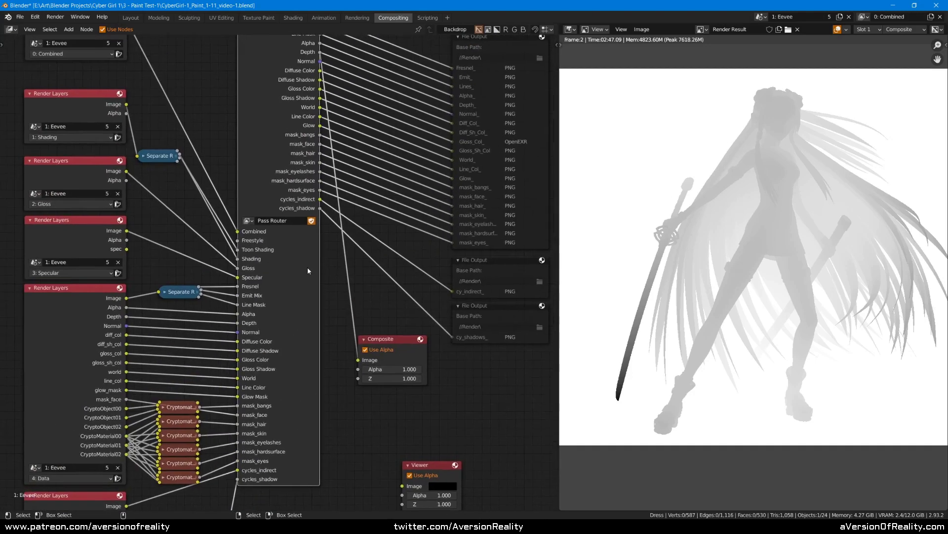
middle_drag(377, 198, 326, 255)
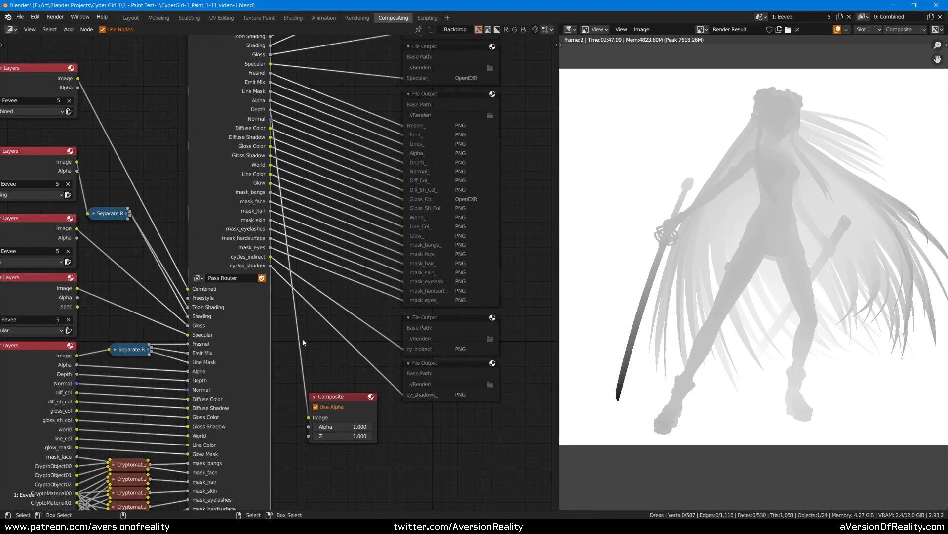
Bring up the Dress shader window, examine the Invert node on Line Mask inside EV Layers Out, and put the window away
drag(947, 48, 486, 16)
key(Tab)
key(Tab)
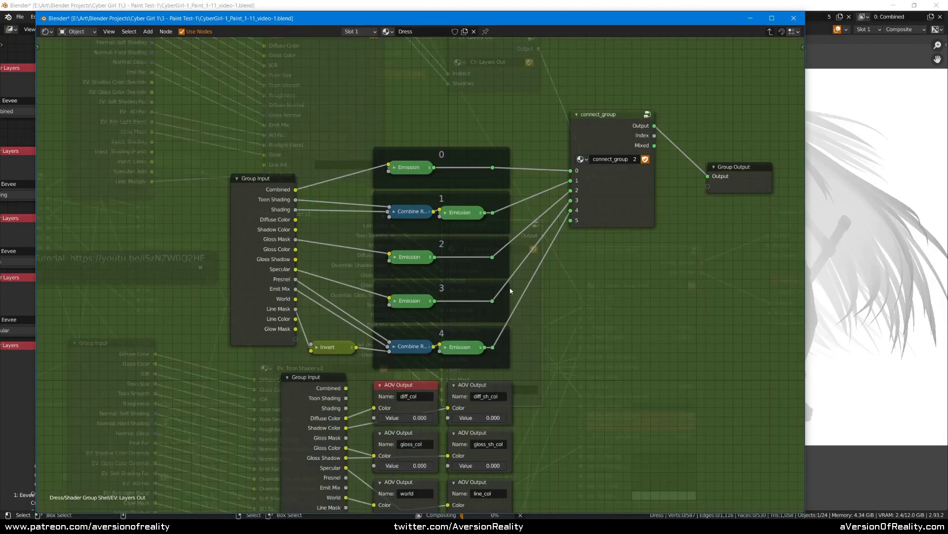
scroll(335, 343, up, 2)
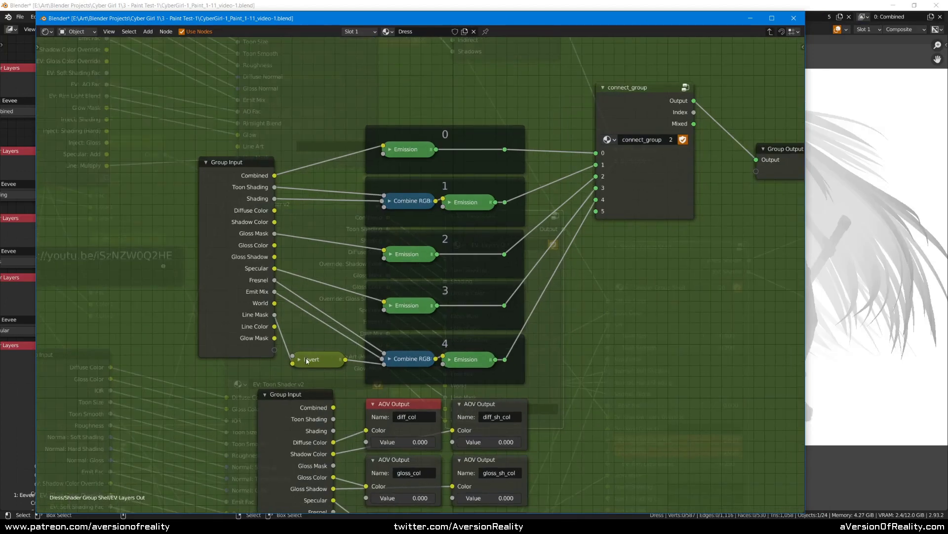
click(524, 2)
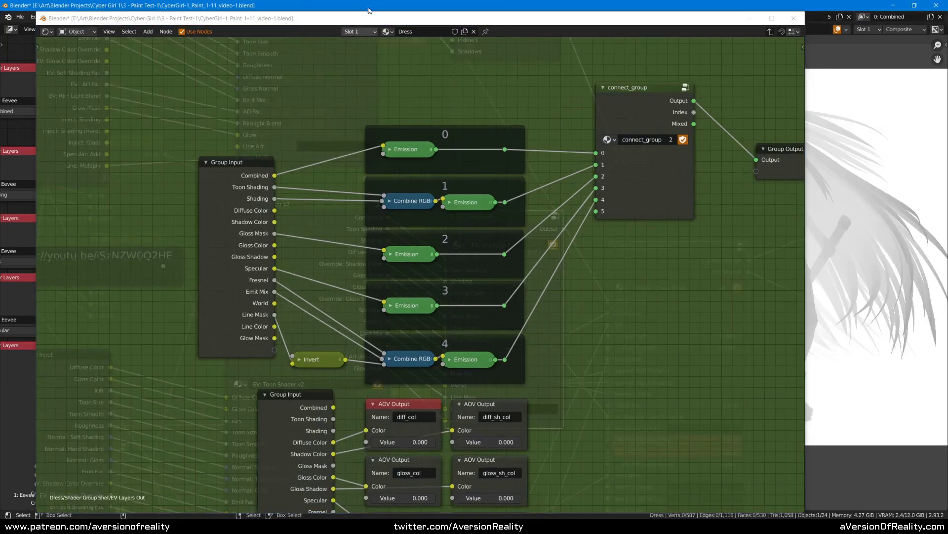
drag(367, 17, 947, 119)
Reopen the Pass Router group to check its Line Mask Invert node against the shader's, and leave the group
click(241, 142)
key(Tab)
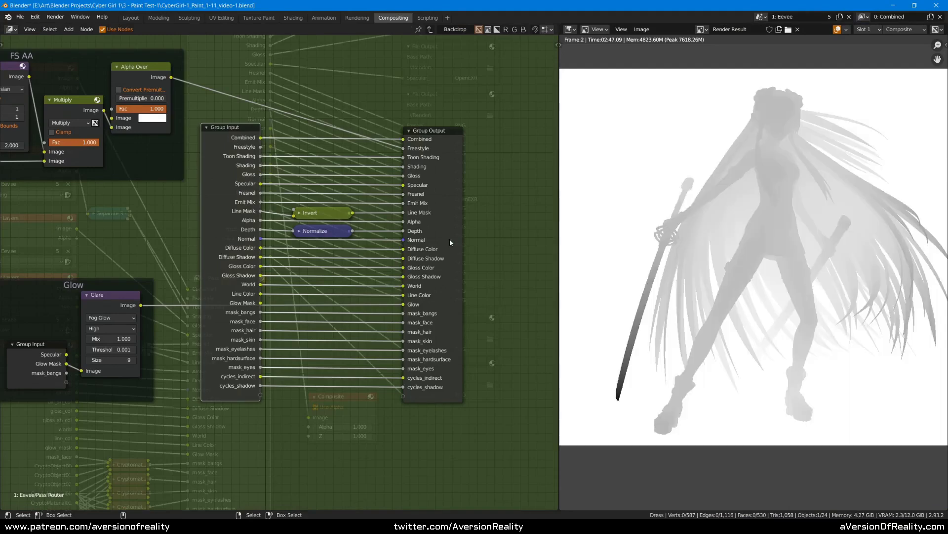
click(331, 220)
click(497, 214)
key(Tab)
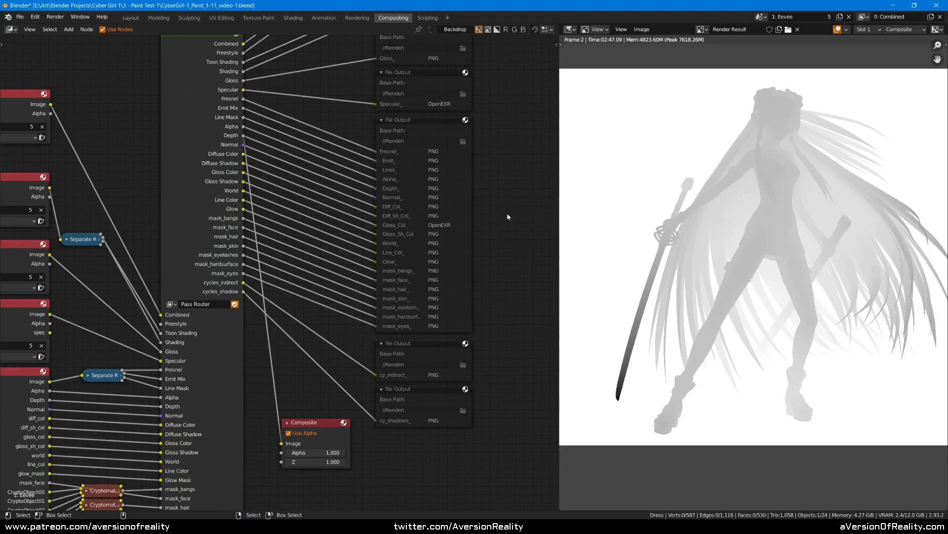
Connect the Data render layer's diff_col output to the Composite node's Image input and turn off Use Alpha
scroll(507, 213, down, 4)
middle_drag(130, 366, 153, 302)
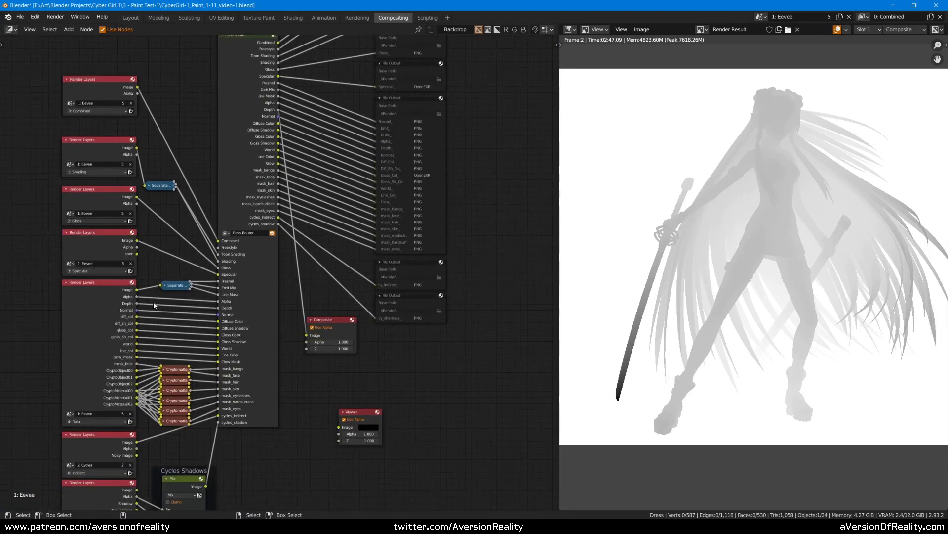
scroll(153, 302, up, 1)
scroll(111, 314, up, 1)
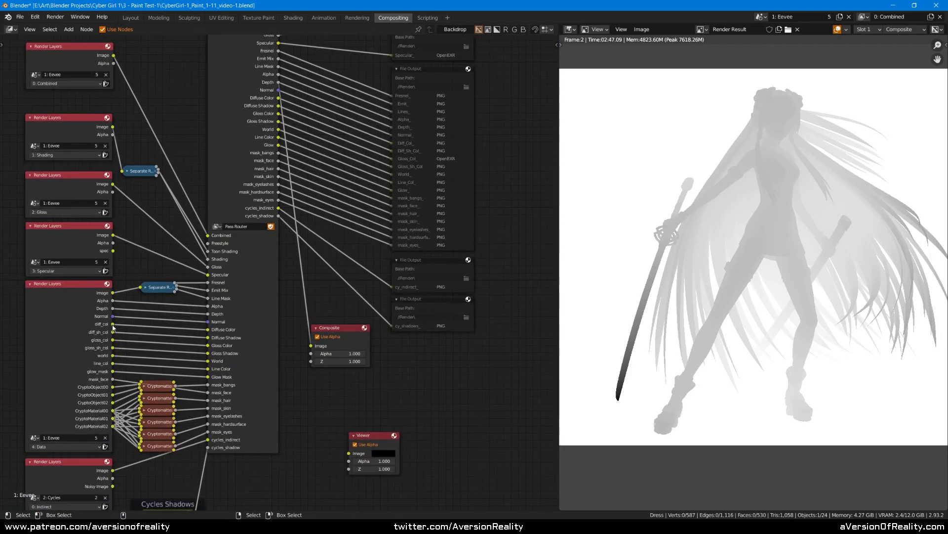
drag(113, 324, 311, 345)
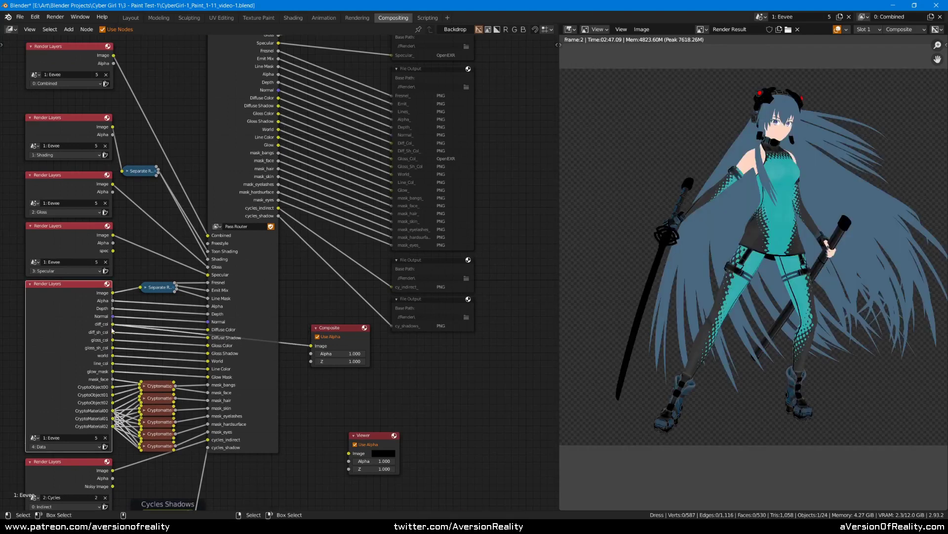
click(317, 336)
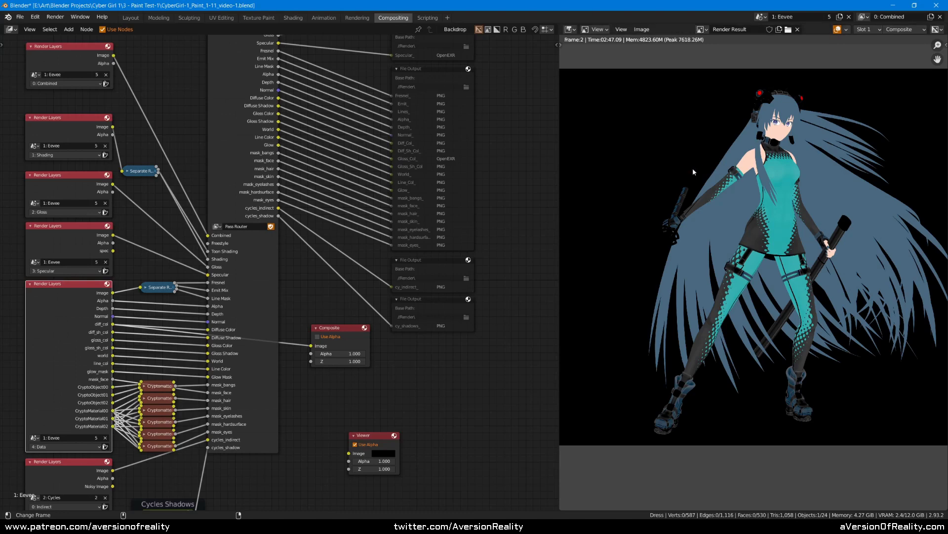
scroll(458, 239, up, 1)
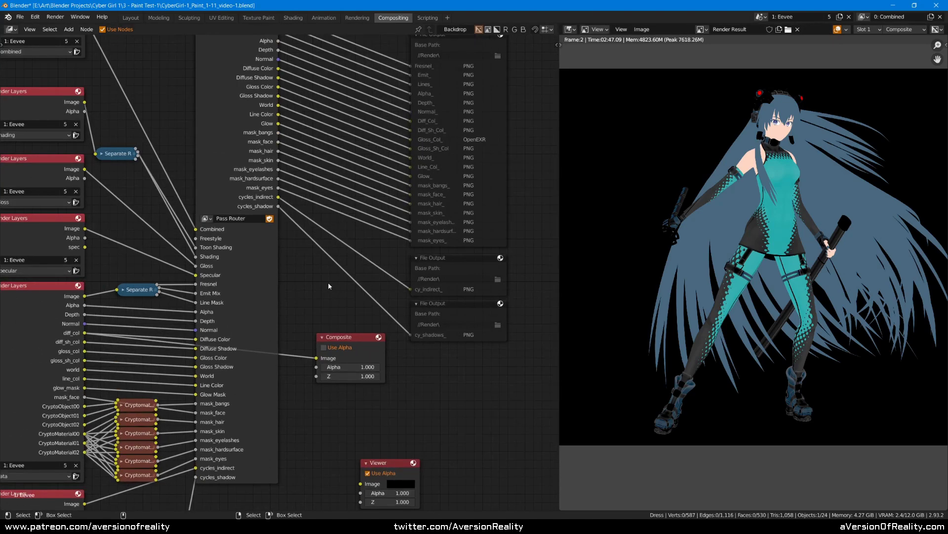
middle_drag(328, 283, 306, 301)
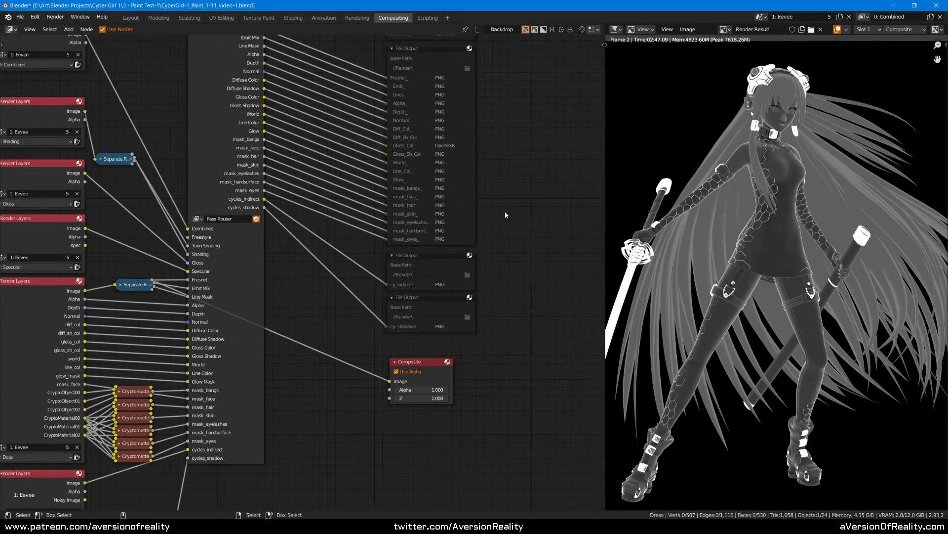
Select the multi-input File Output node, show its properties, and examine the format, color and bit depth settings of the Fresnel_ input
click(424, 198)
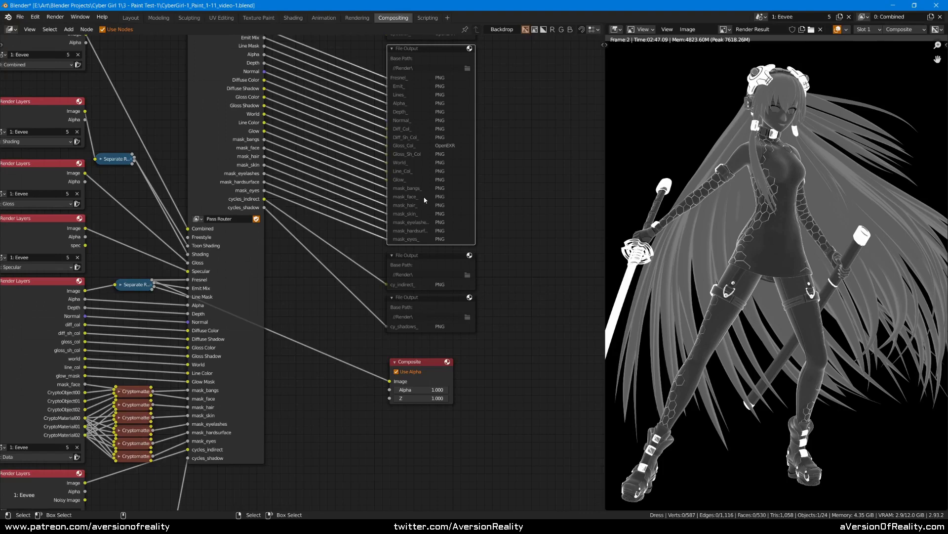
scroll(519, 193, up, 1)
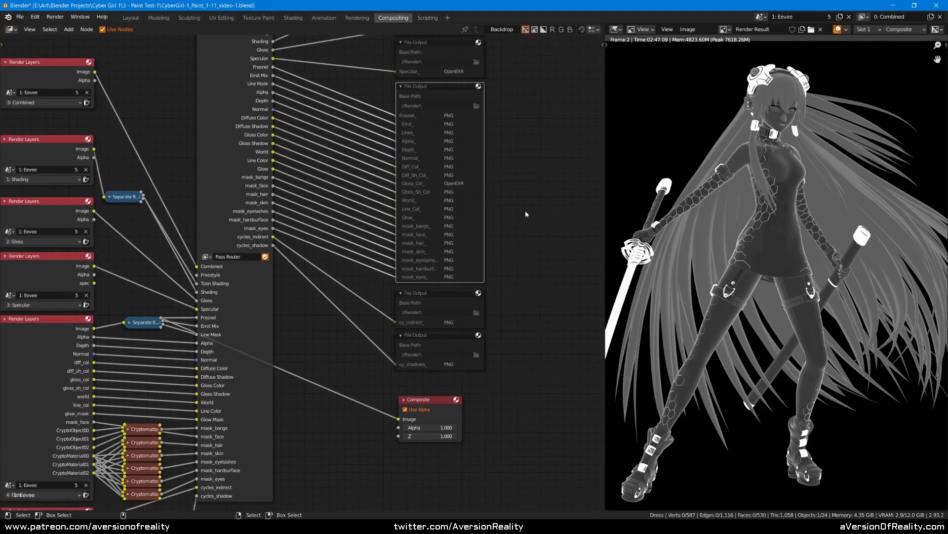
scroll(526, 214, up, 1)
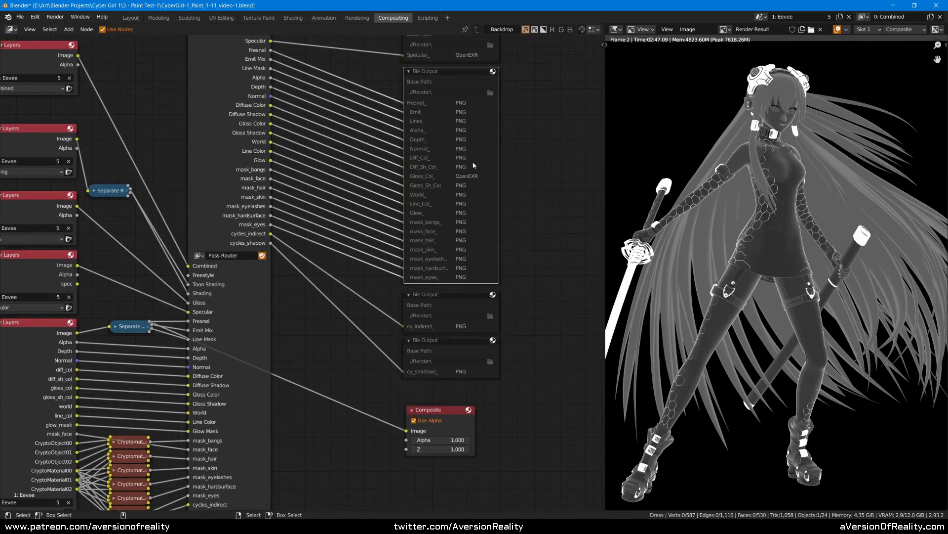
key(n)
middle_drag(34, 341, 62, 289)
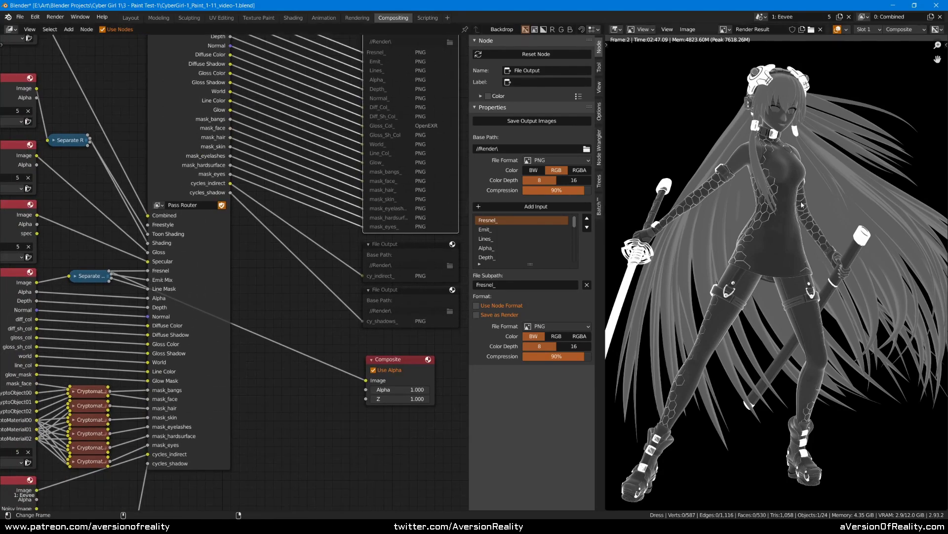
middle_drag(316, 149, 267, 246)
scroll(269, 242, up, 2)
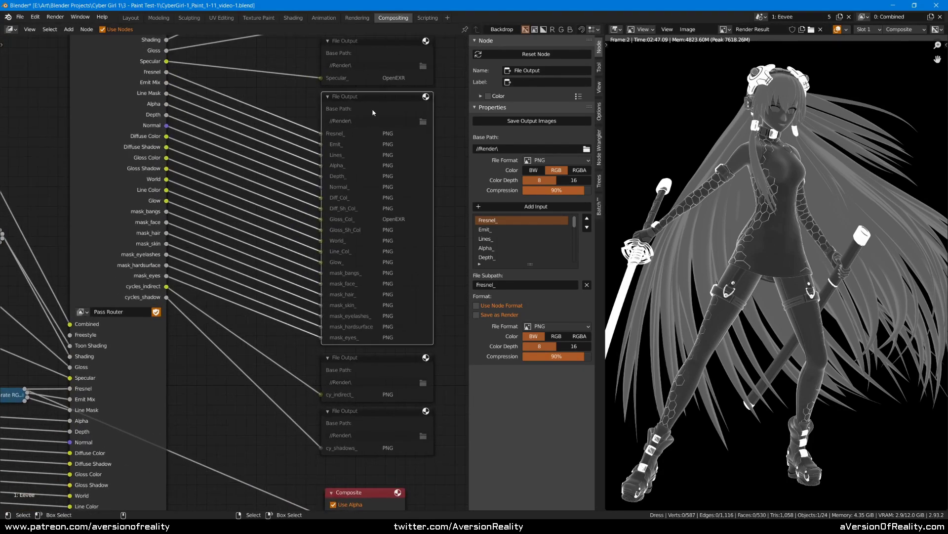
click(497, 222)
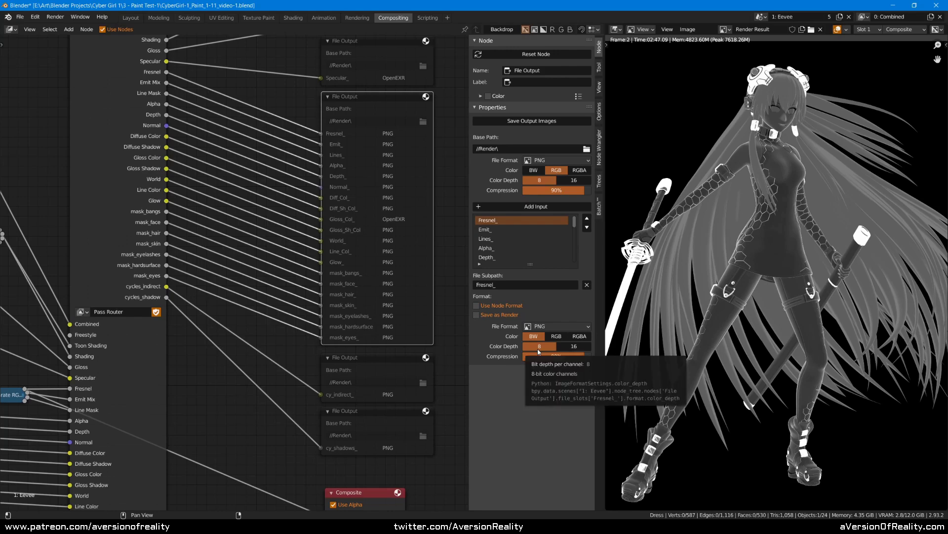
middle_drag(307, 342, 251, 270)
scroll(251, 270, down, 2)
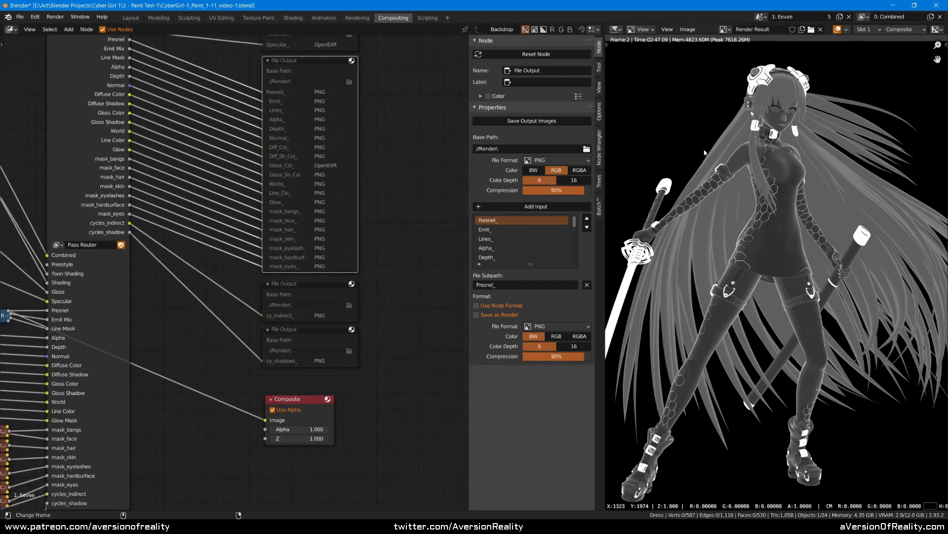
Save the rendered image to the Desktop as 1.png in PNG format with BW color
key(shift+alt+s)
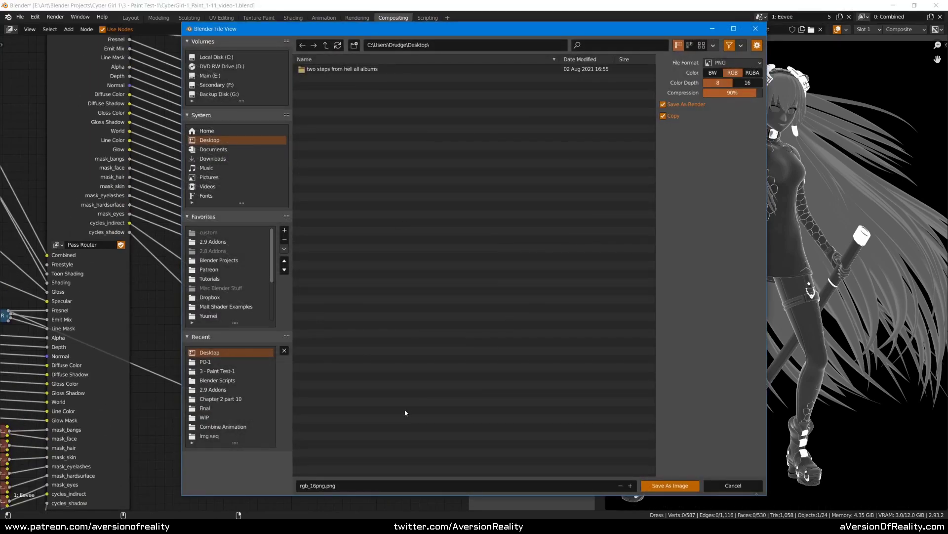
click(713, 73)
click(325, 485)
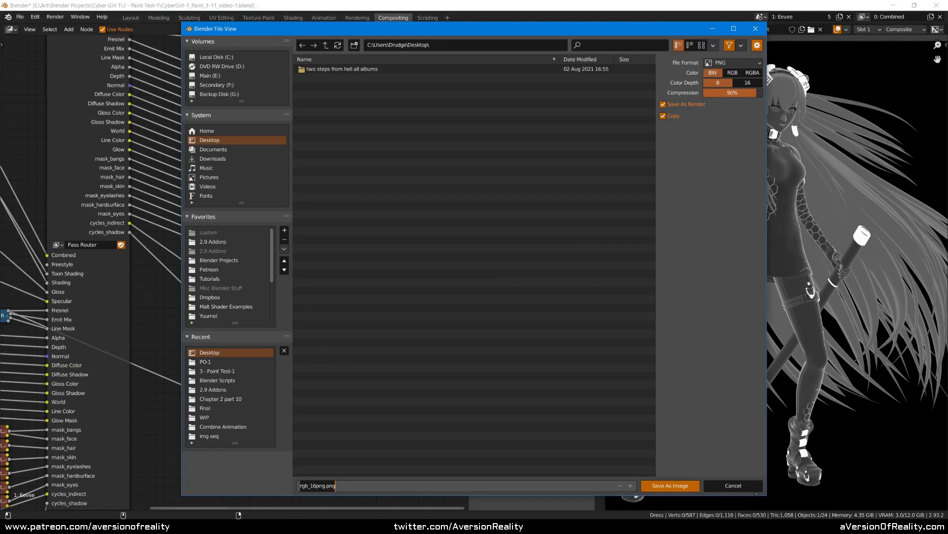
click(324, 486)
drag(324, 486, 300, 486)
text(bw)
click(658, 485)
click(659, 485)
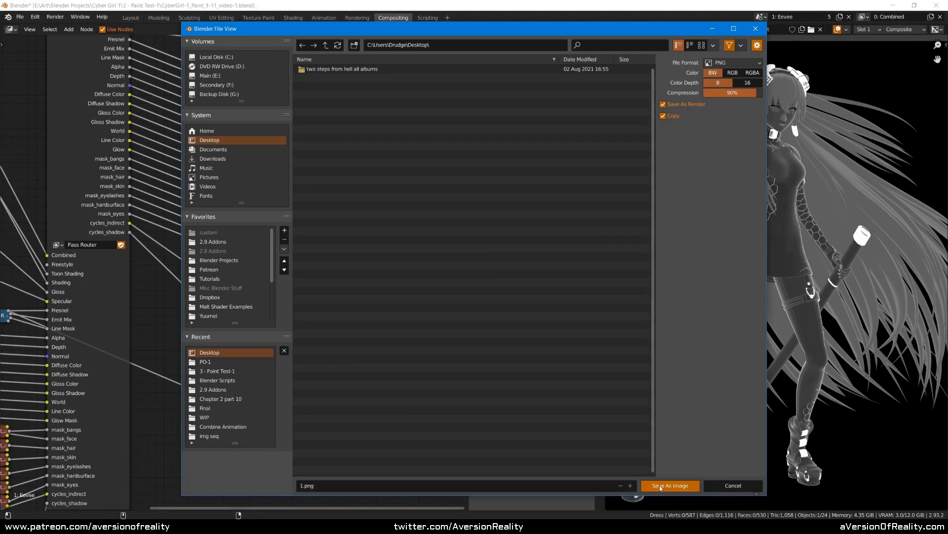
Open the saved 1.png from the Desktop folder in the image viewer to inspect it, and close the viewer
click(475, 527)
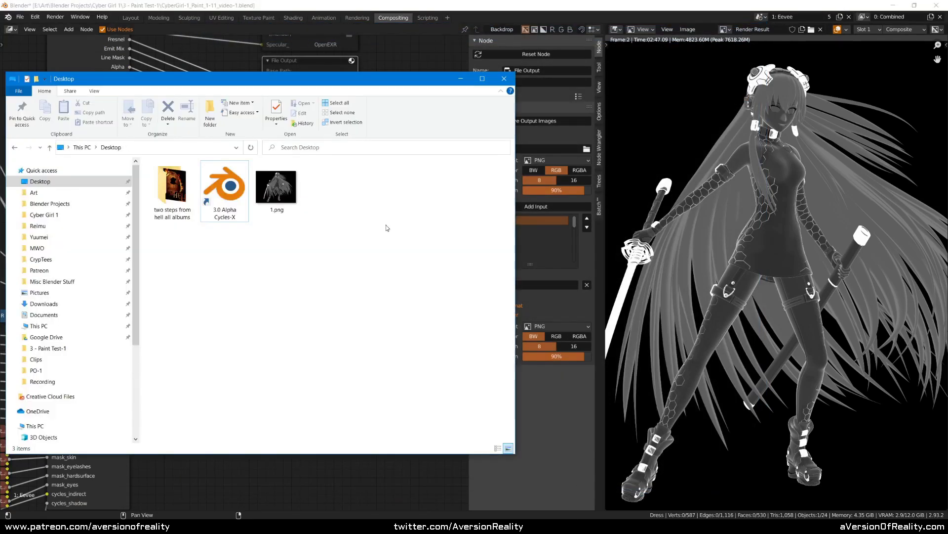
double_click(288, 191)
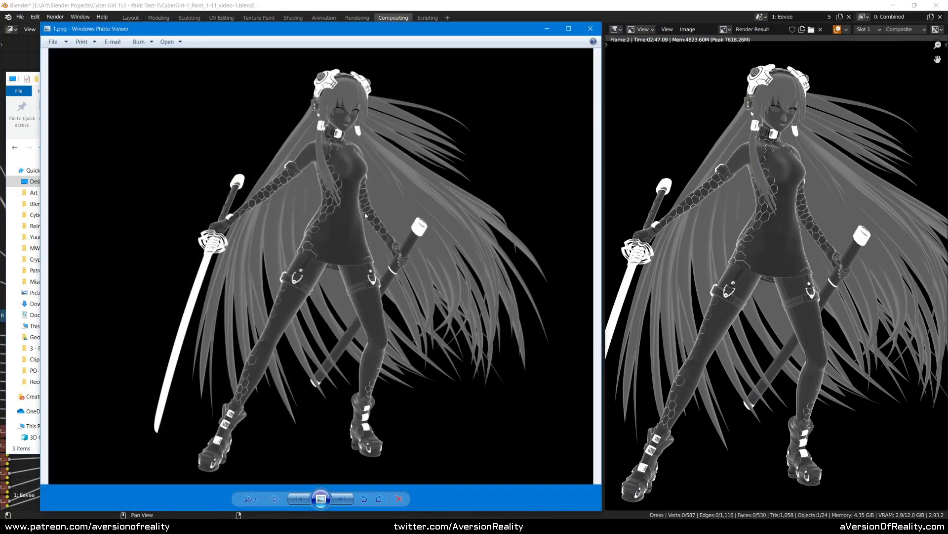
click(589, 32)
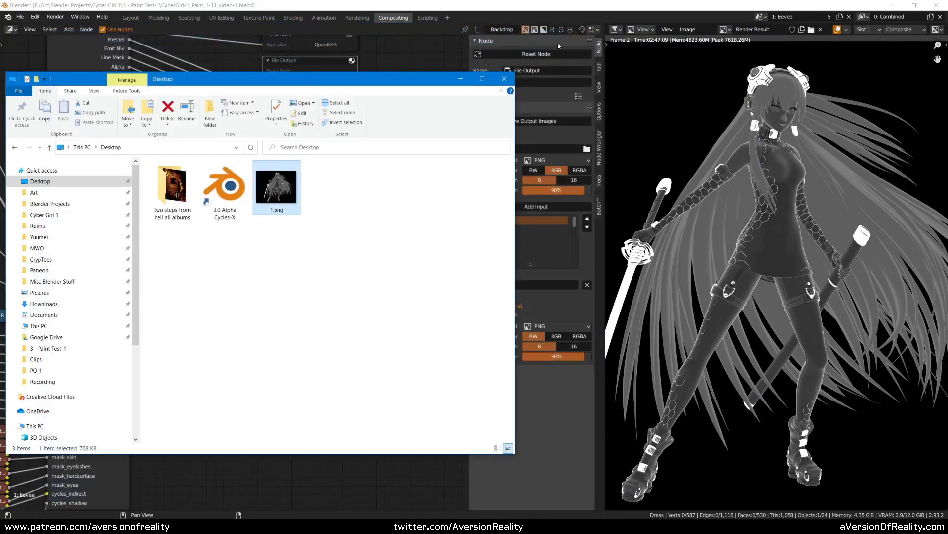
Switch to the Rendered Layers folder of PO-1 and open Fresnel_0001.png to compare it with the rendered image
click(433, 60)
key(alt+Tab)
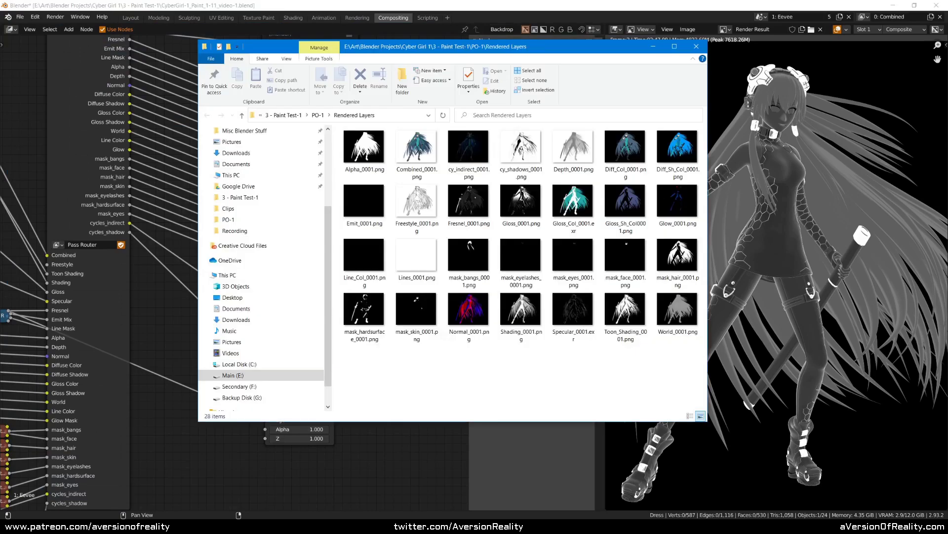
drag(529, 52, 458, 75)
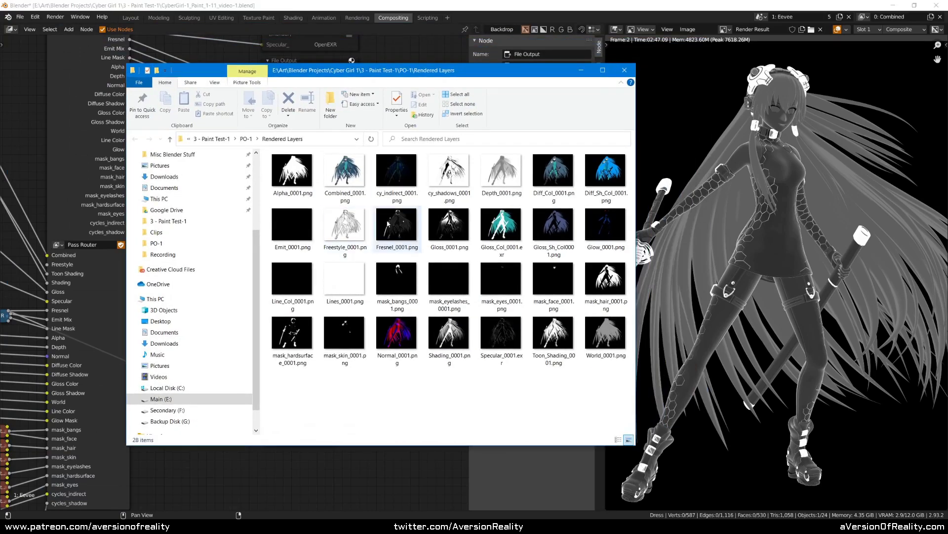
double_click(399, 217)
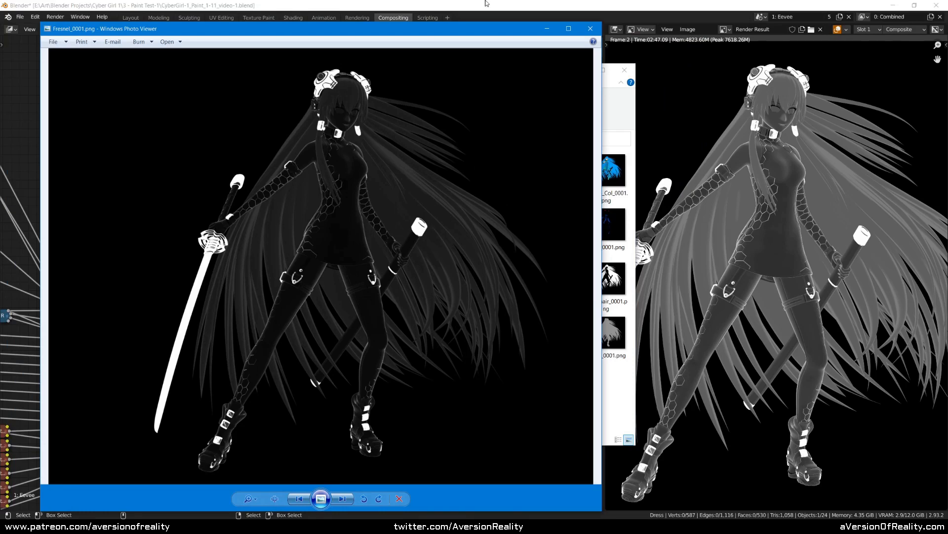
In the PO-1 Blender file's shader editor, connect the rendered images group's Fresnel output to the P: Output node's Color input
click(485, 3)
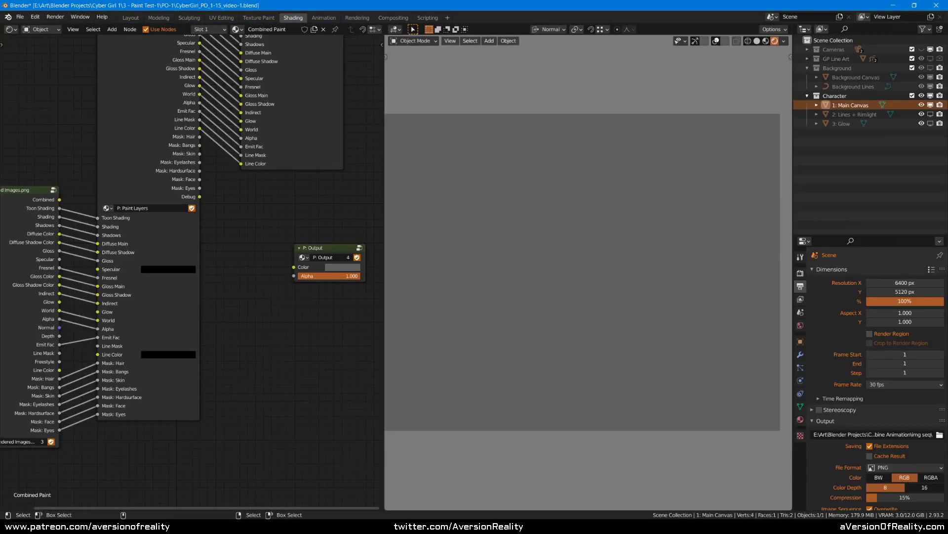
drag(59, 268, 294, 267)
scroll(598, 220, up, 2)
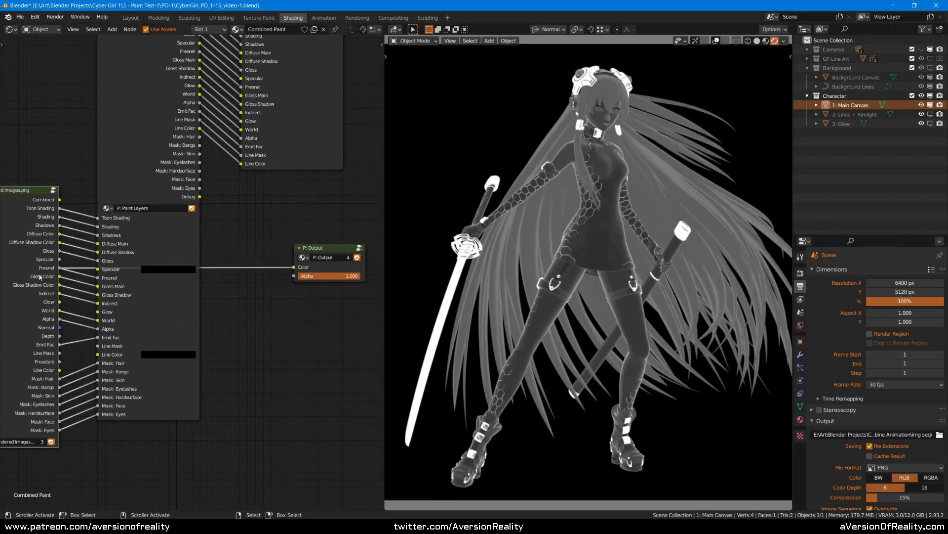
Enter the rendered images group and expand the Fresnel_0001.png texture node in the Gloss frame
key(Tab)
middle_drag(106, 226, 174, 306)
scroll(174, 307, up, 1)
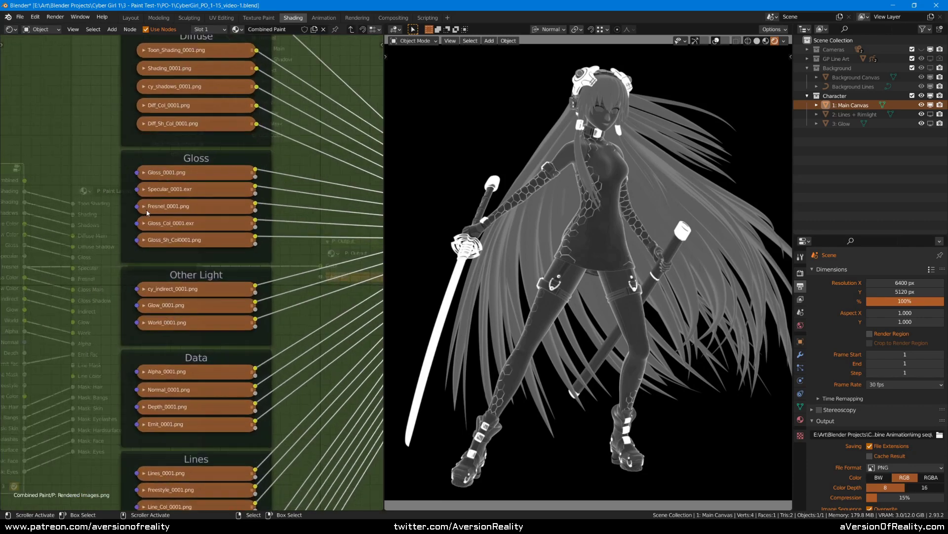
click(144, 206)
middle_drag(246, 242, 225, 255)
scroll(221, 292, up, 1)
Switch the Fresnel_0001.png node's color space to sRGB to compare the result, and restore it to Non-Color
click(217, 330)
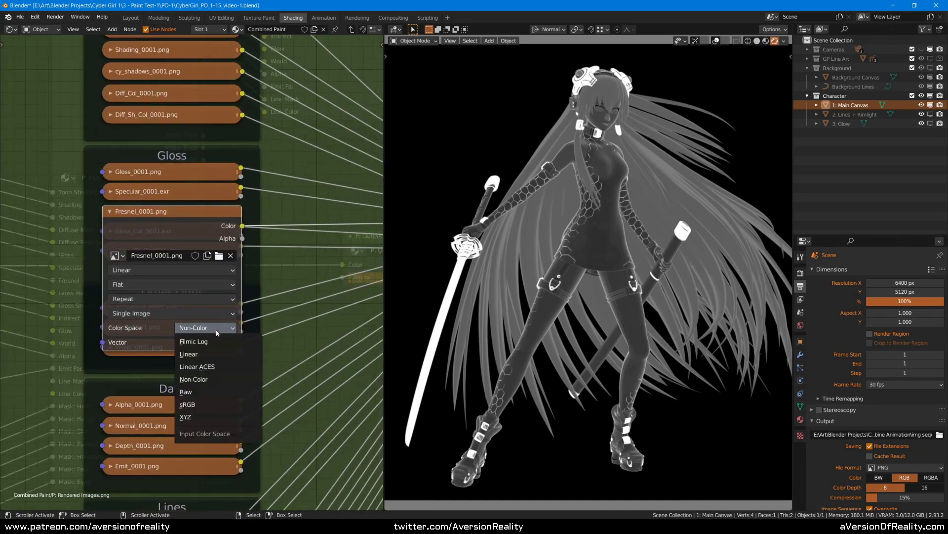
click(201, 404)
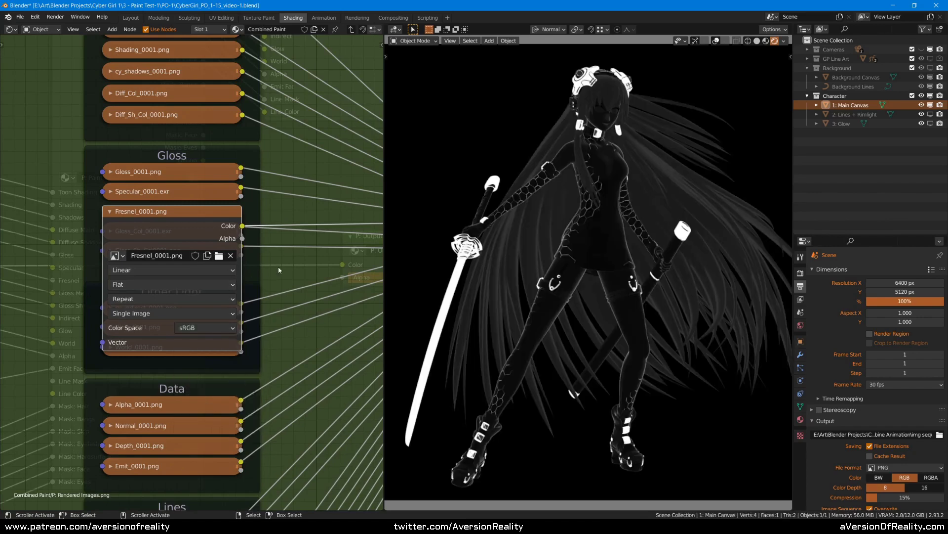
click(206, 327)
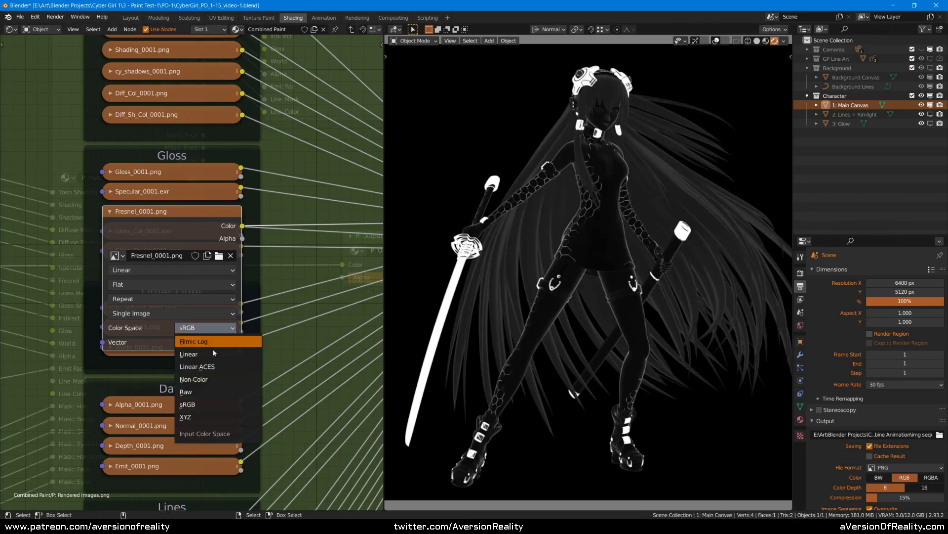
click(212, 380)
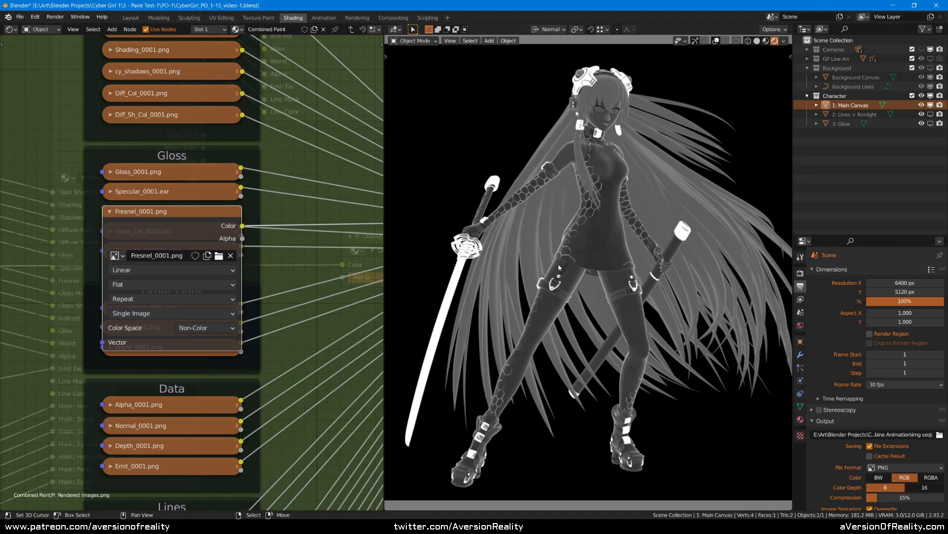
Switch to the Desktop folder in File Explorer and check the file sizes of 1.exr and 1.jp2
scroll(559, 267, down, 1)
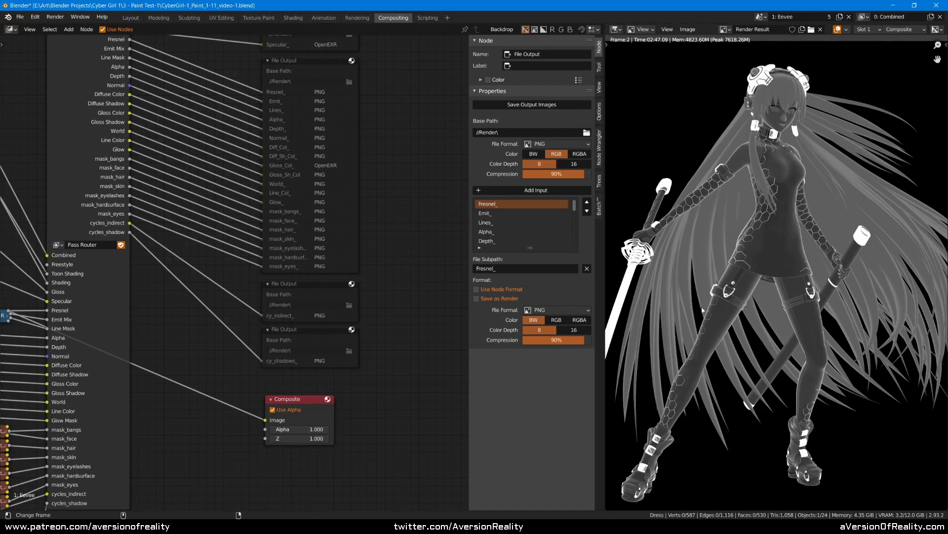
key(alt+Tab)
click(631, 173)
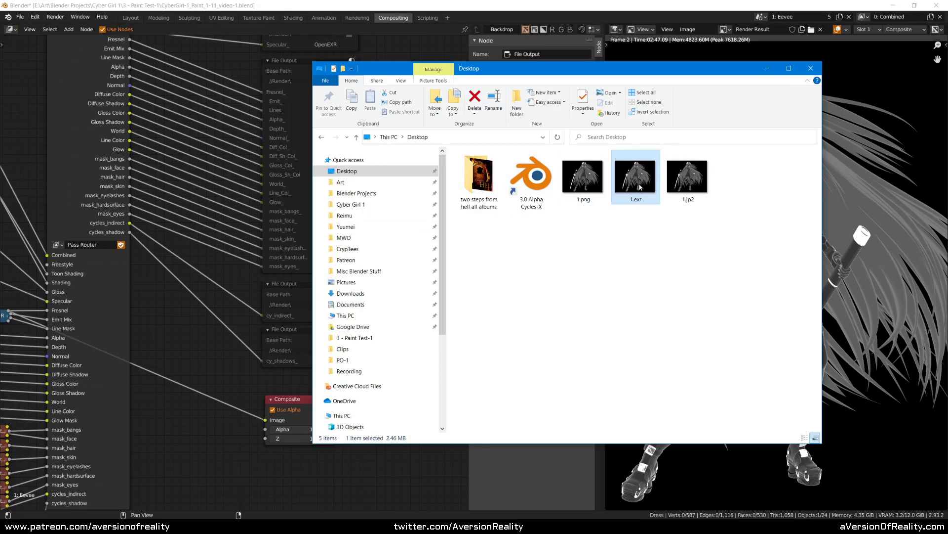
click(687, 179)
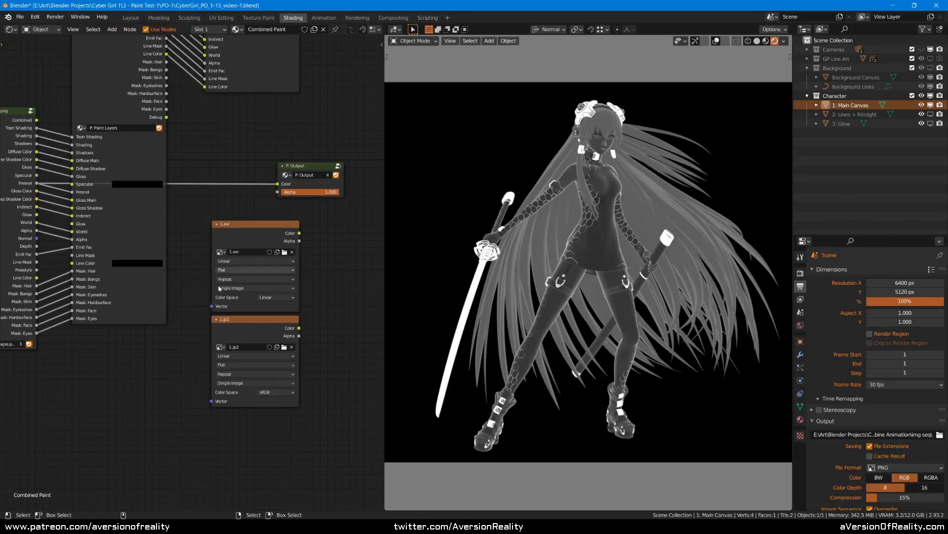
In Blender's shader nodes, reposition the P: Output node and connect the 1.exr image's Color to its Color input
scroll(239, 159, up, 2)
drag(239, 159, 313, 167)
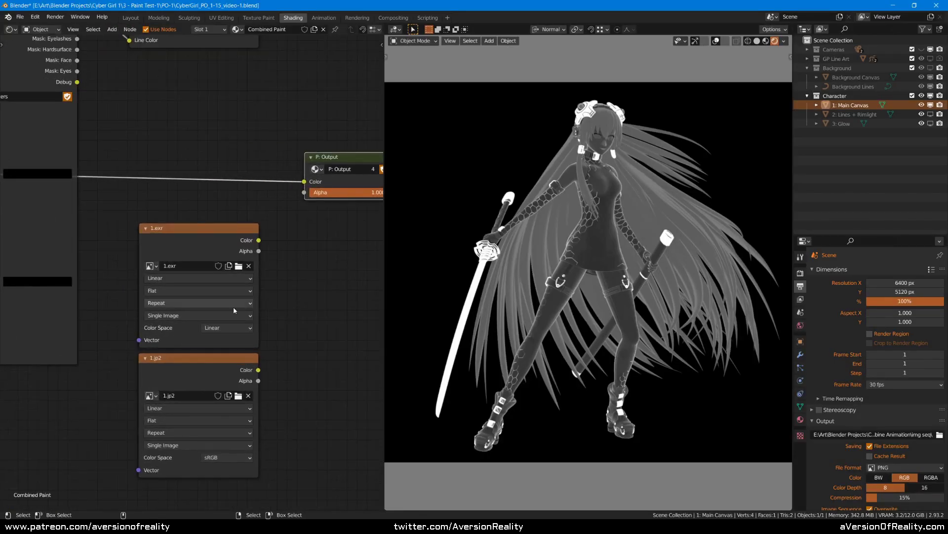
drag(260, 240, 303, 182)
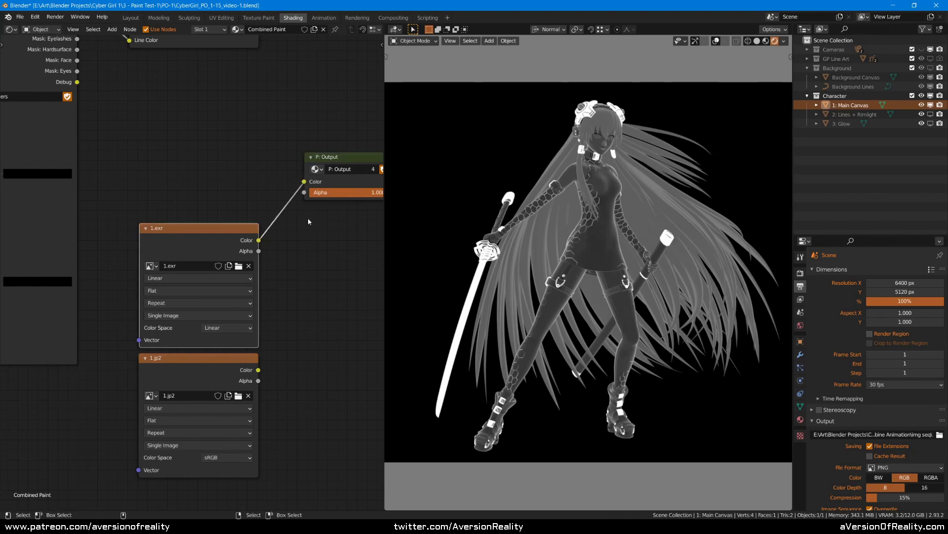
middle_drag(330, 233, 282, 229)
scroll(283, 230, up, 2)
drag(308, 135, 313, 168)
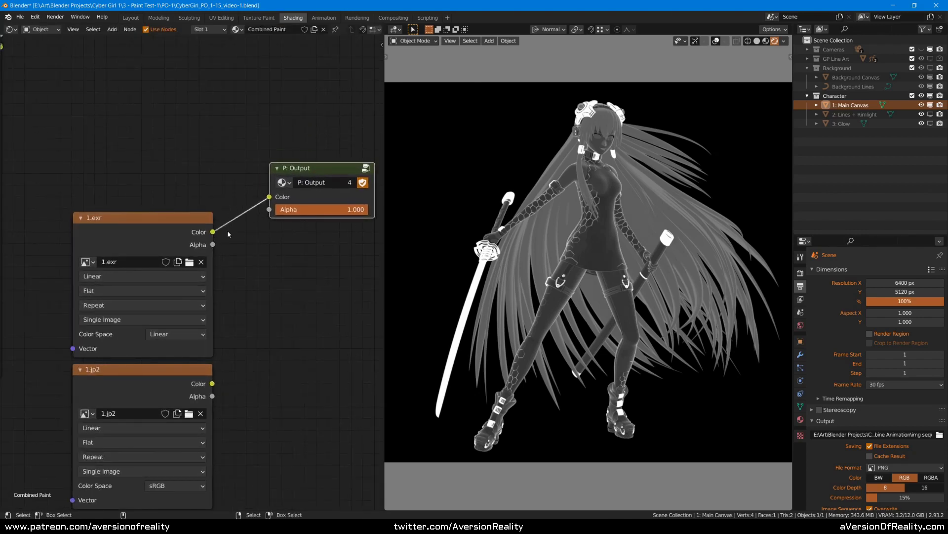
Try the sRGB color space on the 1.exr image node, and set it back to Linear
click(176, 334)
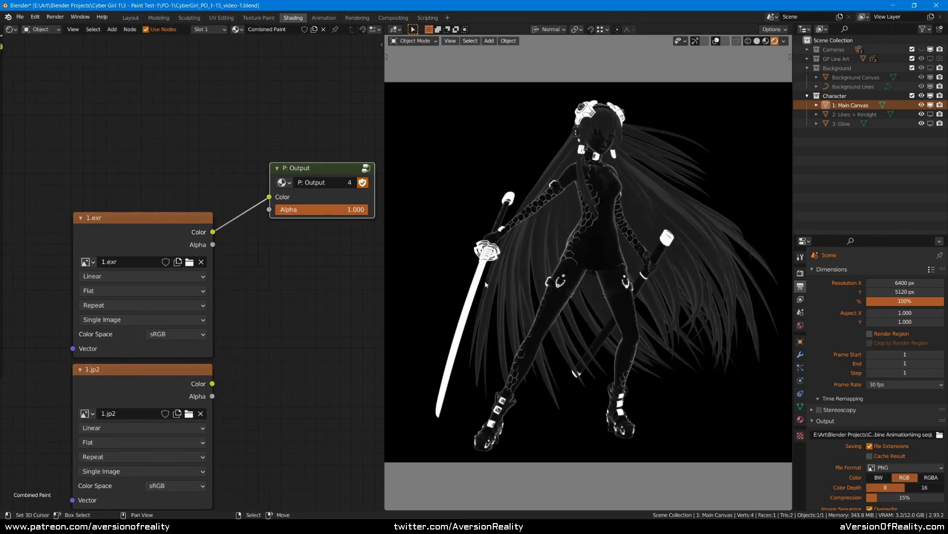
click(176, 334)
click(206, 362)
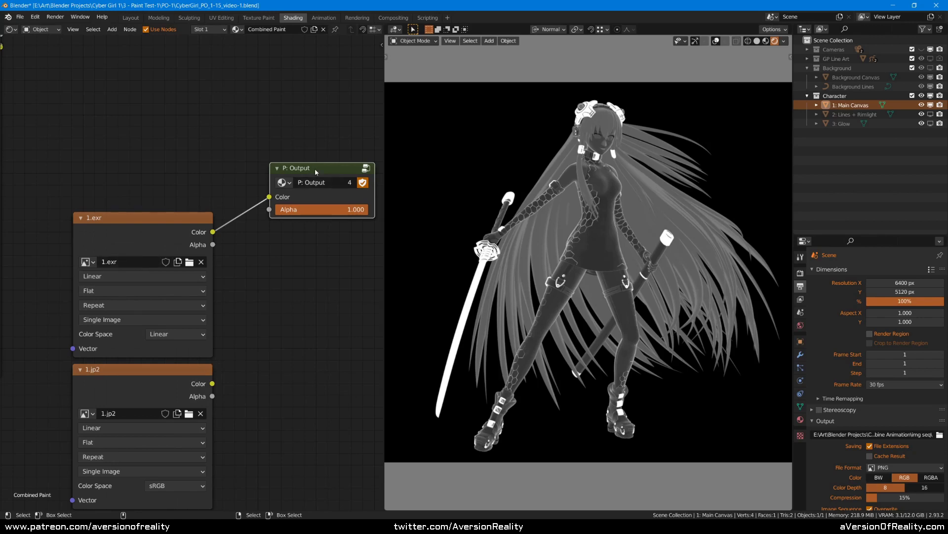
Move the P: Output node lower and connect the 1.jp2 image's Color to its Color input
drag(315, 170, 347, 228)
click(270, 343)
middle_drag(269, 344, 262, 271)
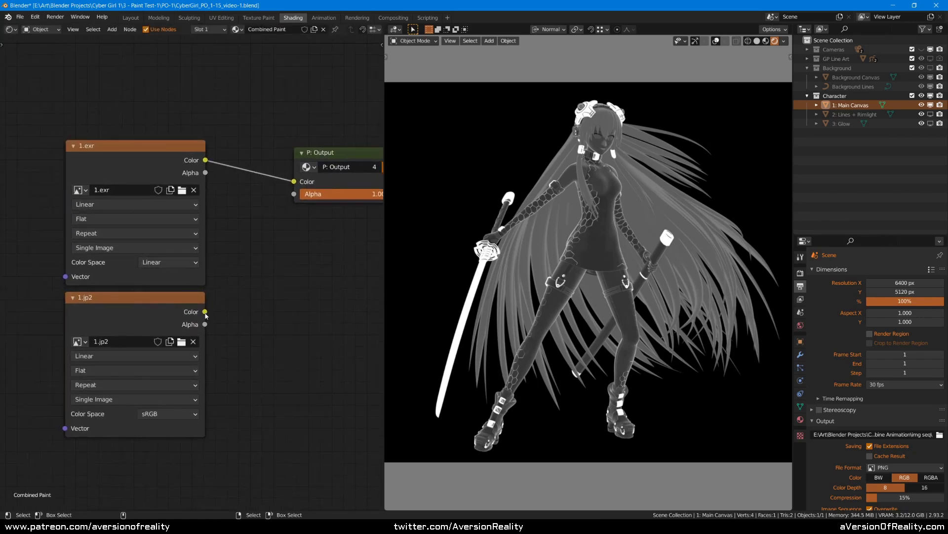
drag(205, 311, 293, 181)
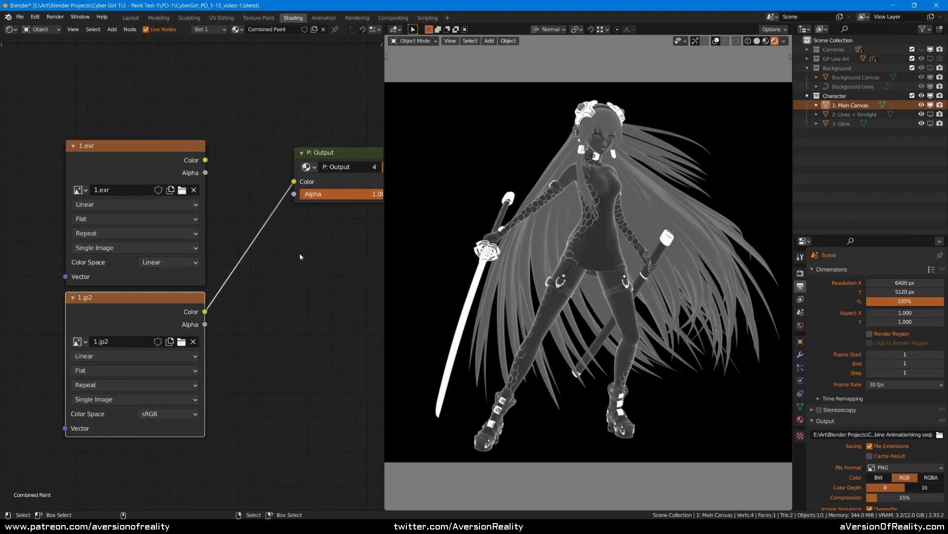
Try the Non-Color color space on the 1.jp2 image node, and set it back to sRGB
click(176, 413)
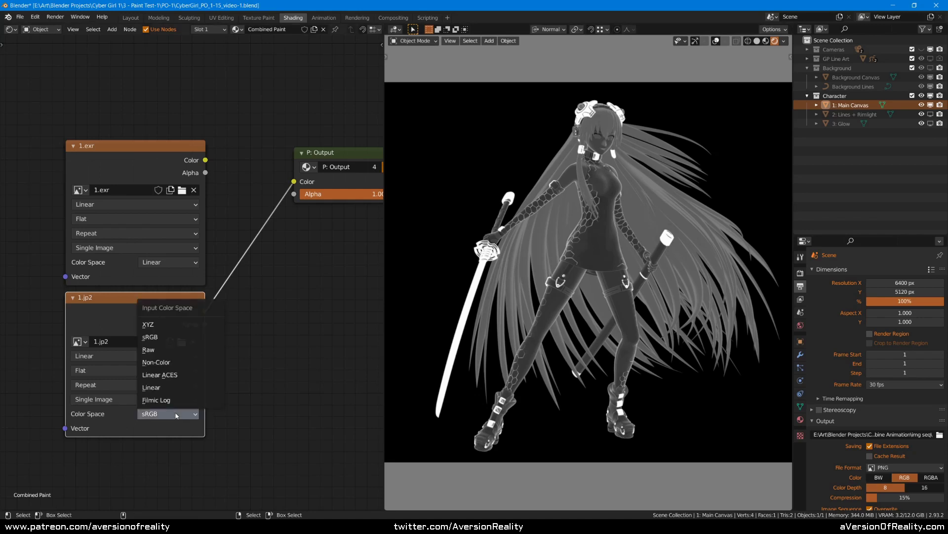
click(156, 362)
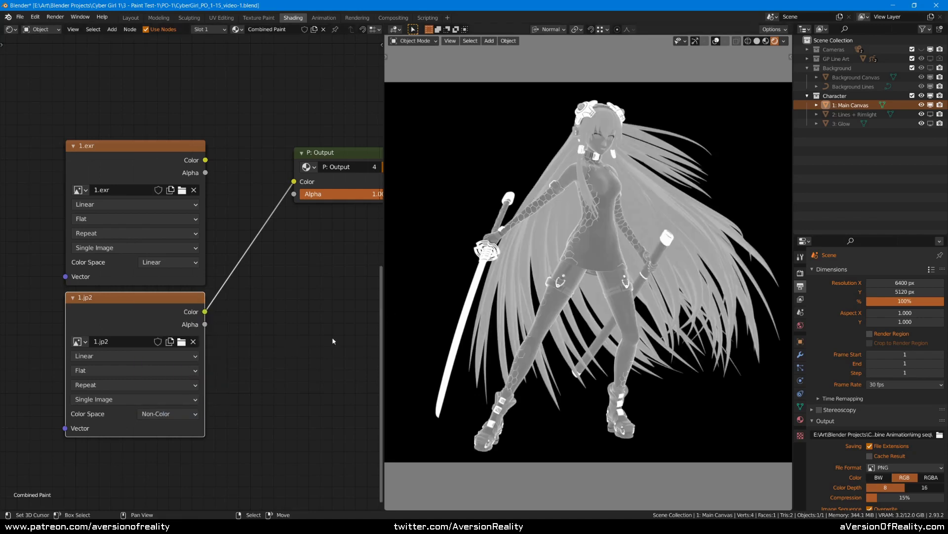
click(170, 414)
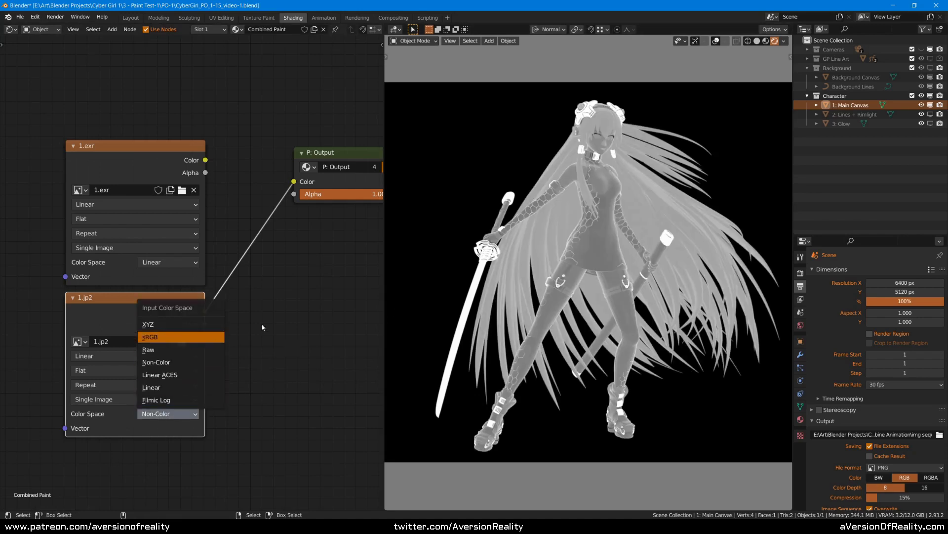
key(Return)
scroll(262, 323, down, 1)
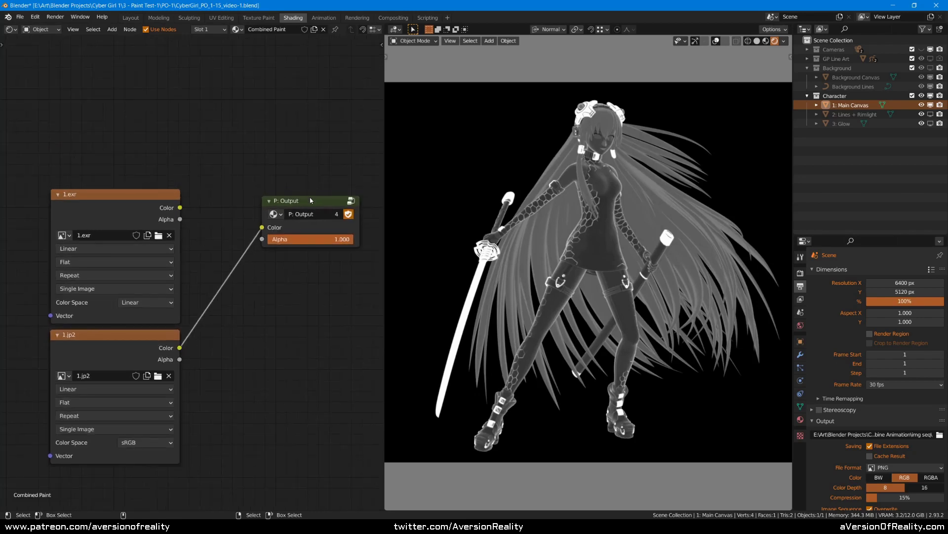
scroll(306, 170, down, 1)
scroll(299, 181, up, 1)
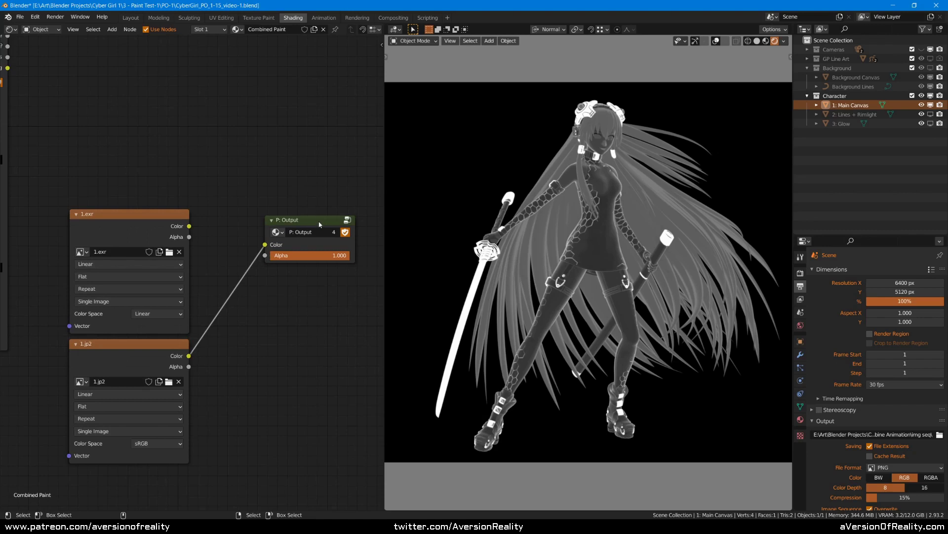
scroll(298, 160, down, 1)
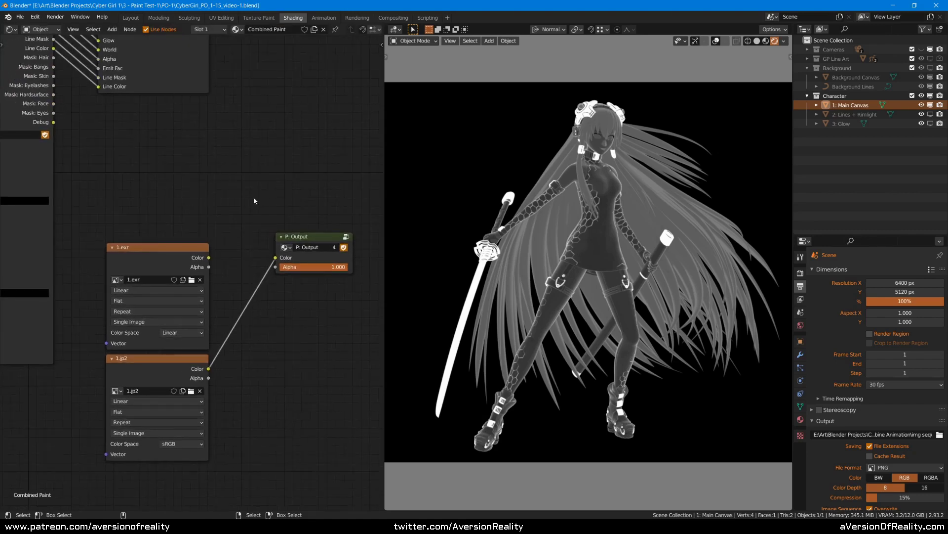
scroll(254, 199, up, 1)
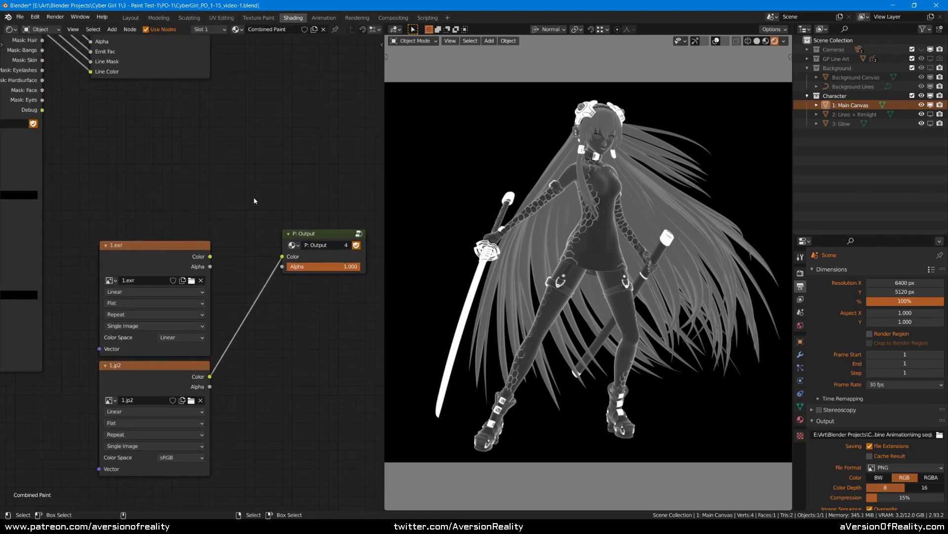
middle_drag(276, 190, 258, 195)
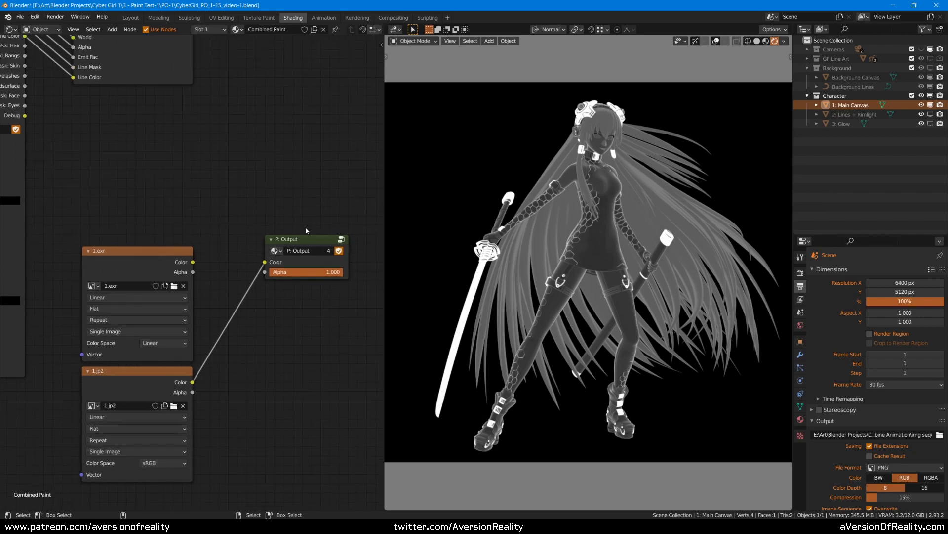
scroll(306, 231, down, 1)
mouse_move(124, 187)
middle_down()
mouse_move(295, 207)
mouse_move(158, 212)
middle_up()
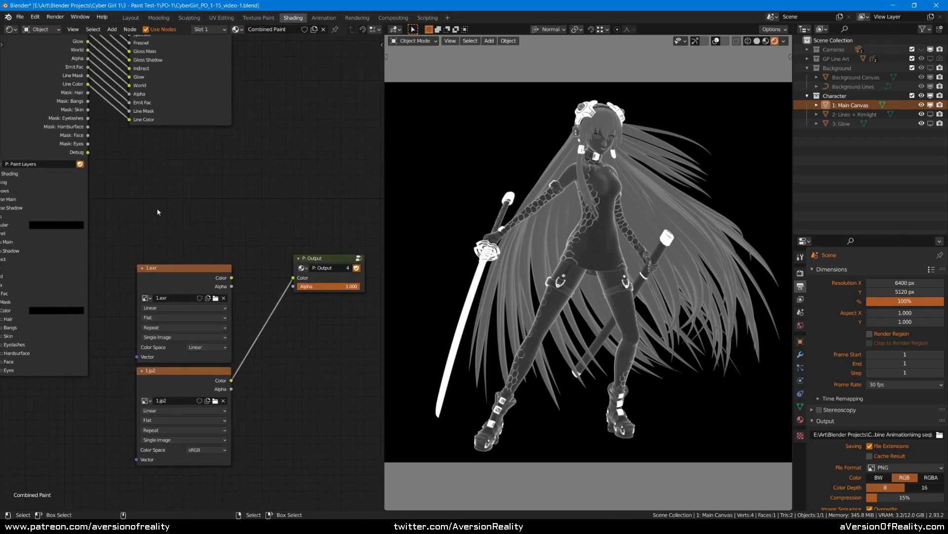
scroll(158, 212, up, 1)
middle_drag(182, 212, 151, 208)
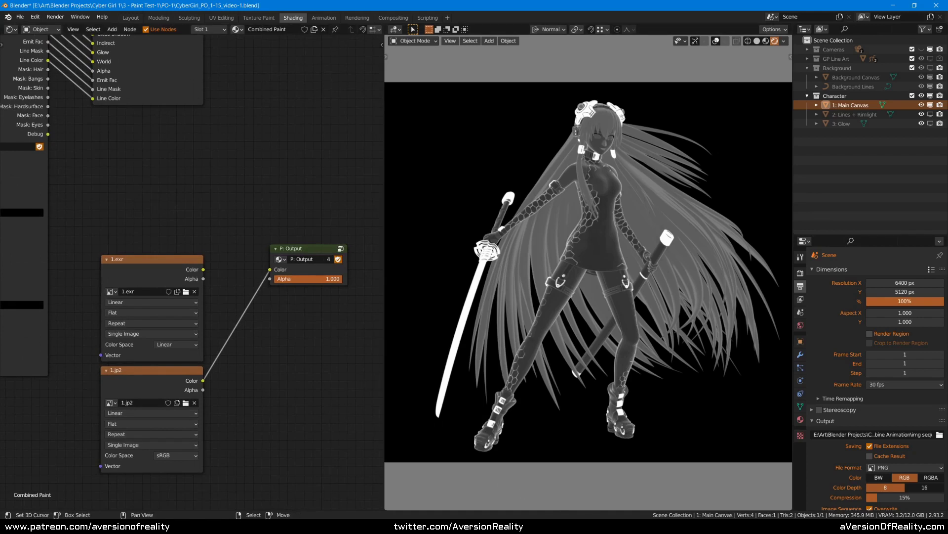
Switch to File Explorer, view 1.exr from the Desktop in the photo viewer, and close the viewer
mouse_move(472, 525)
click(548, 491)
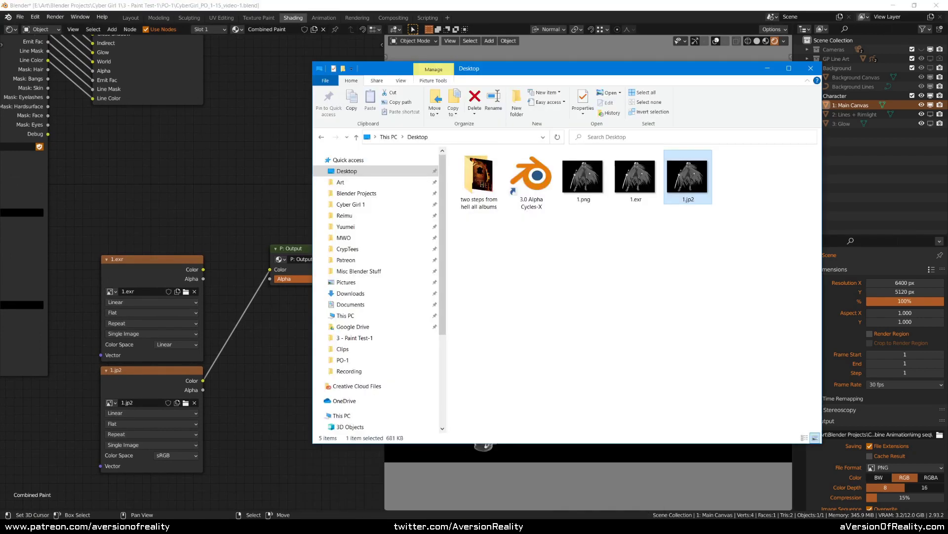
click(637, 197)
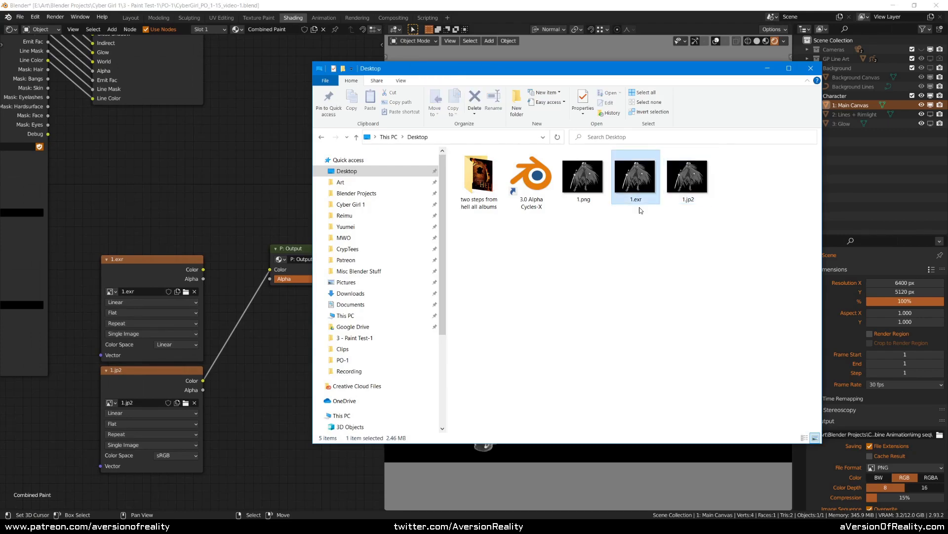
double_click(637, 180)
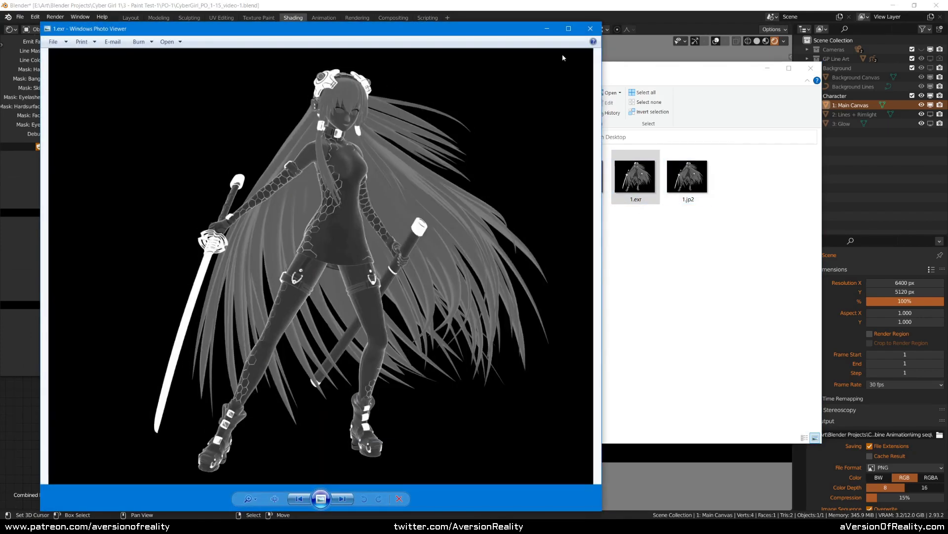
click(593, 30)
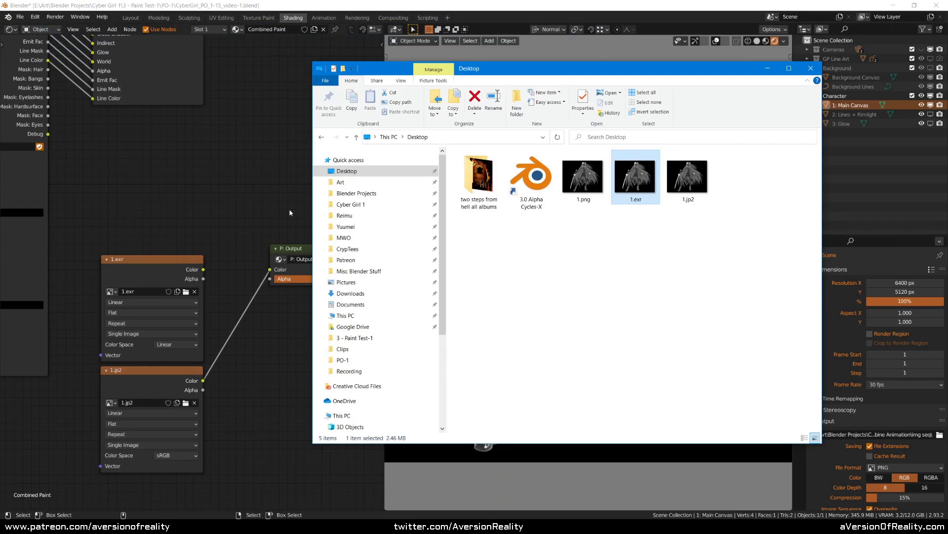
Return to Blender and move the P: Output node down beside the 1.exr and 1.jp2 nodes
click(289, 211)
scroll(290, 211, up, 2)
drag(313, 245, 303, 306)
middle_drag(291, 238, 309, 228)
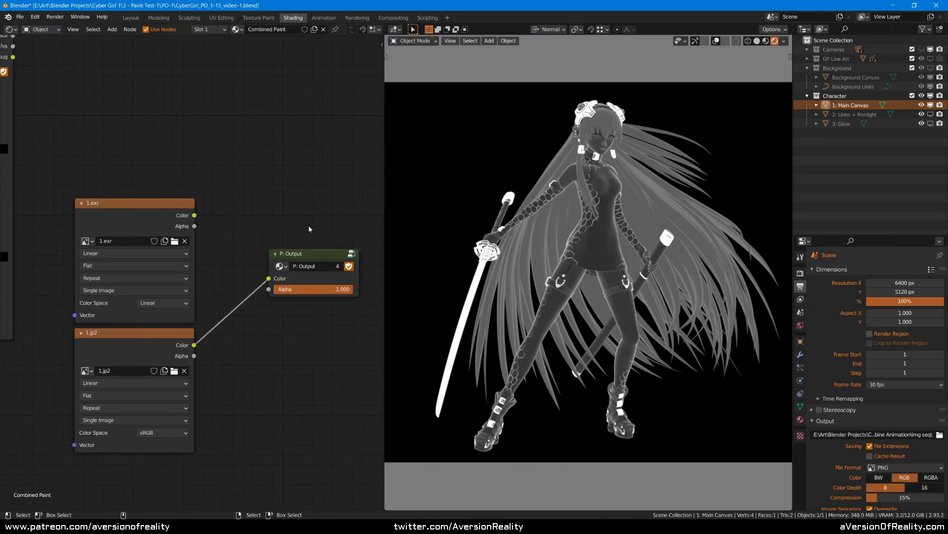
Enter the P: Rendered Images node group and collapse the Fresnel_0001.png node in the Gloss frame
scroll(308, 224, down, 2)
middle_drag(104, 166, 240, 186)
click(35, 197)
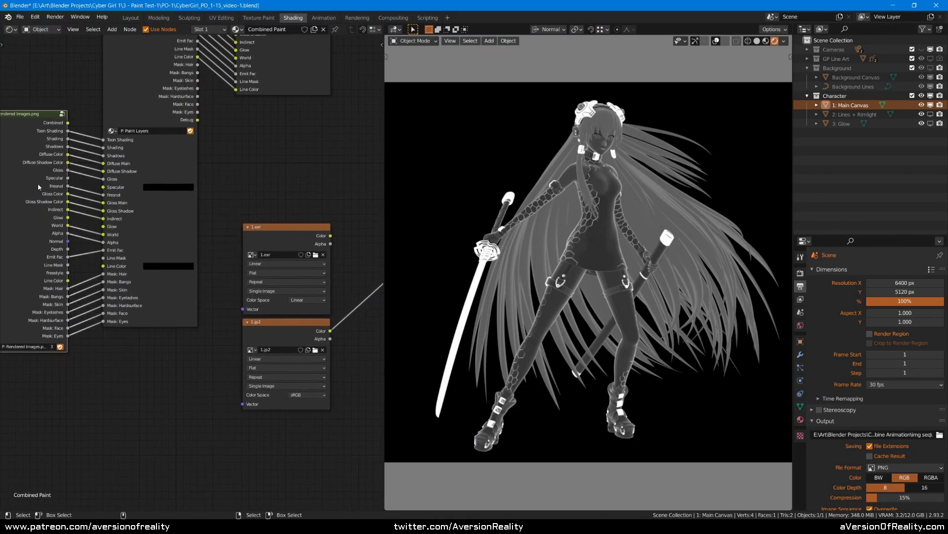
middle_drag(124, 148, 143, 148)
scroll(165, 130, up, 2)
key(Tab)
scroll(153, 247, up, 1)
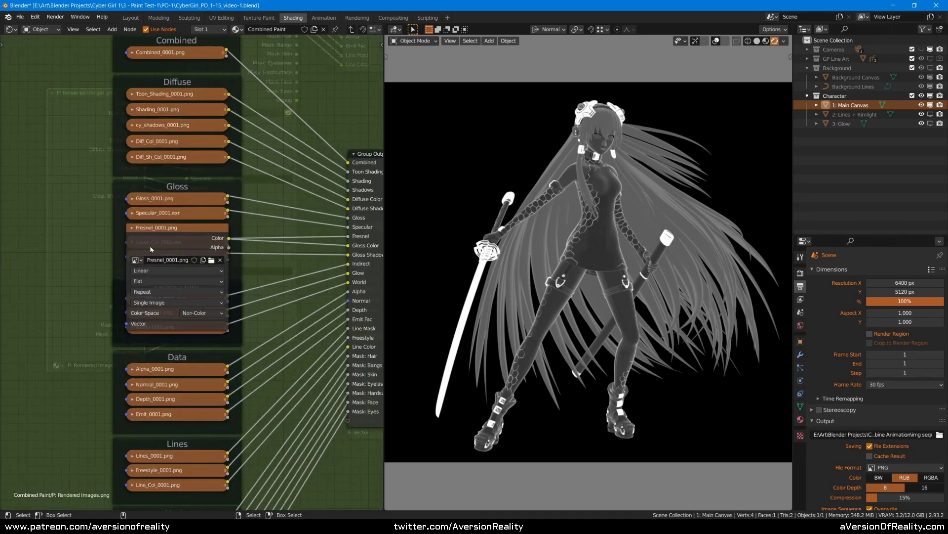
click(133, 228)
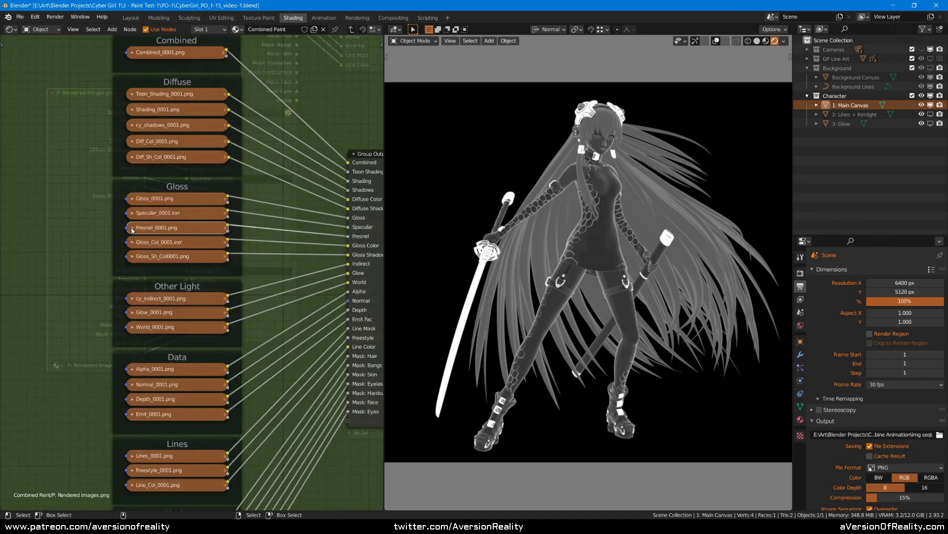
click(89, 268)
Look through the group's image frames and expand the Toon_Shading_0001.png node to inspect its color space
middle_drag(89, 268, 63, 136)
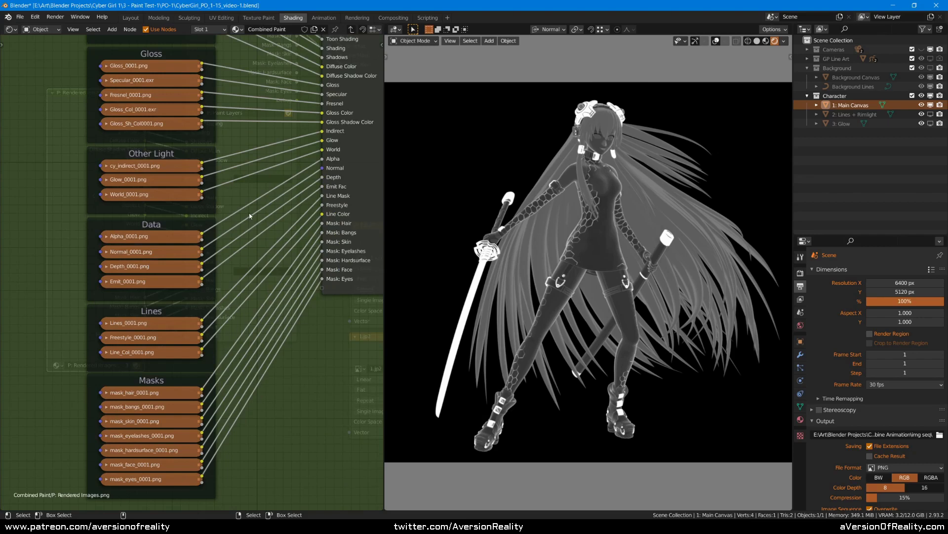
middle_drag(251, 175, 251, 200)
scroll(202, 269, up, 2)
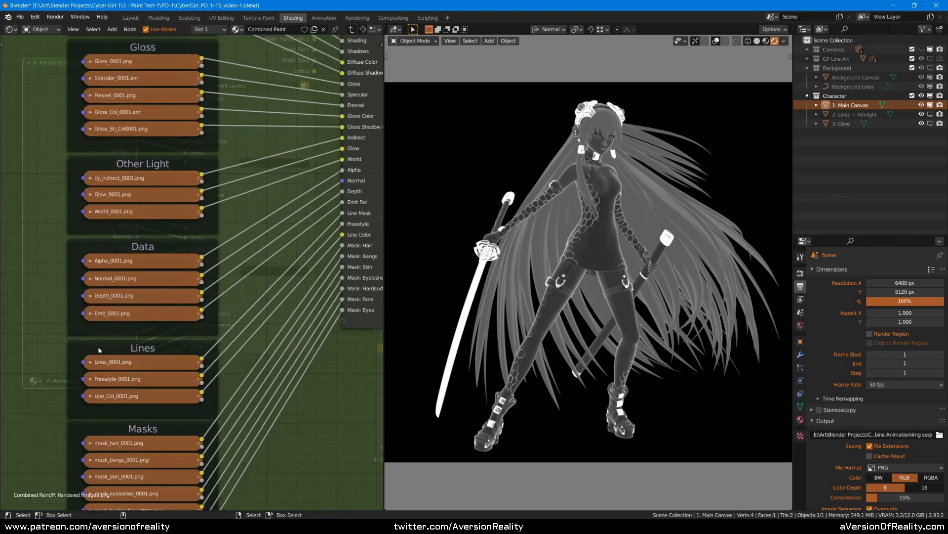
middle_drag(111, 246, 135, 360)
middle_drag(169, 208, 167, 290)
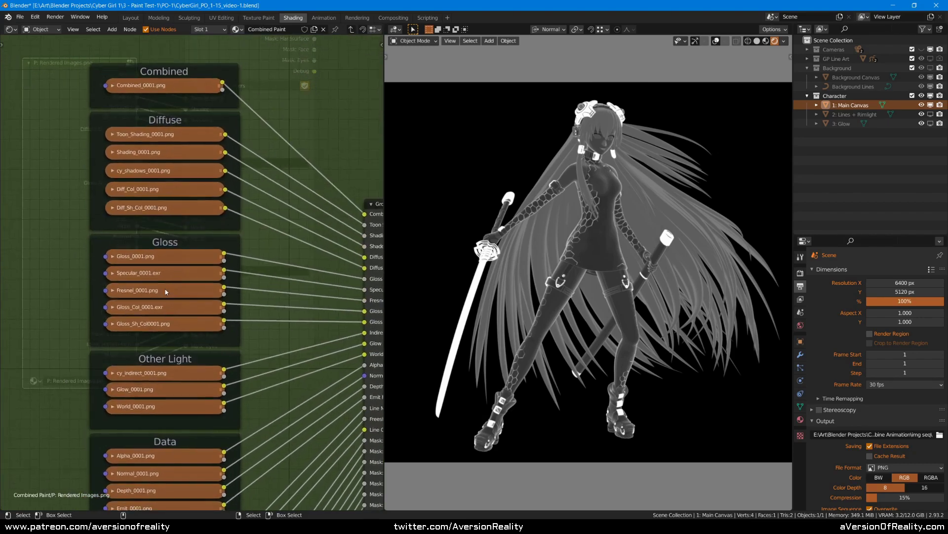
click(113, 135)
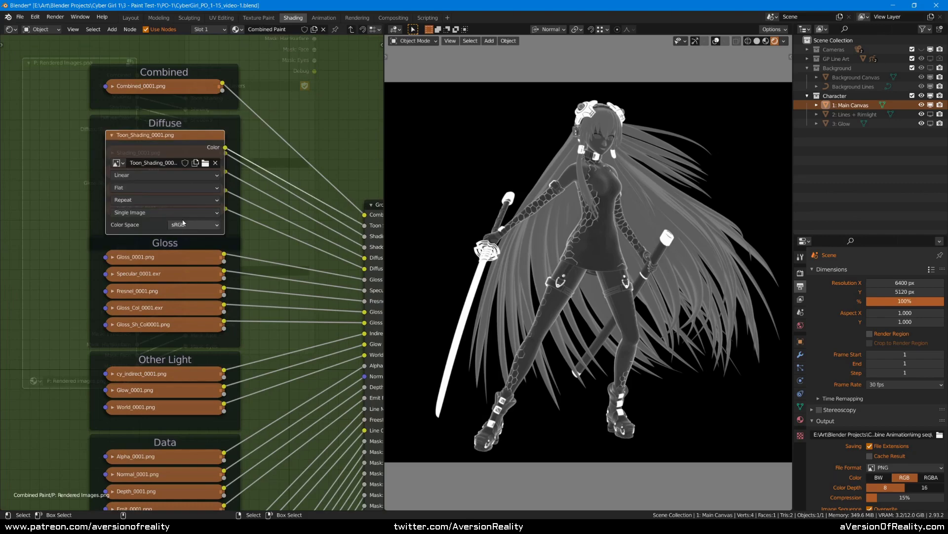
Leave the node group and connect its Shading output to the P: Output node's Color input
key(Tab)
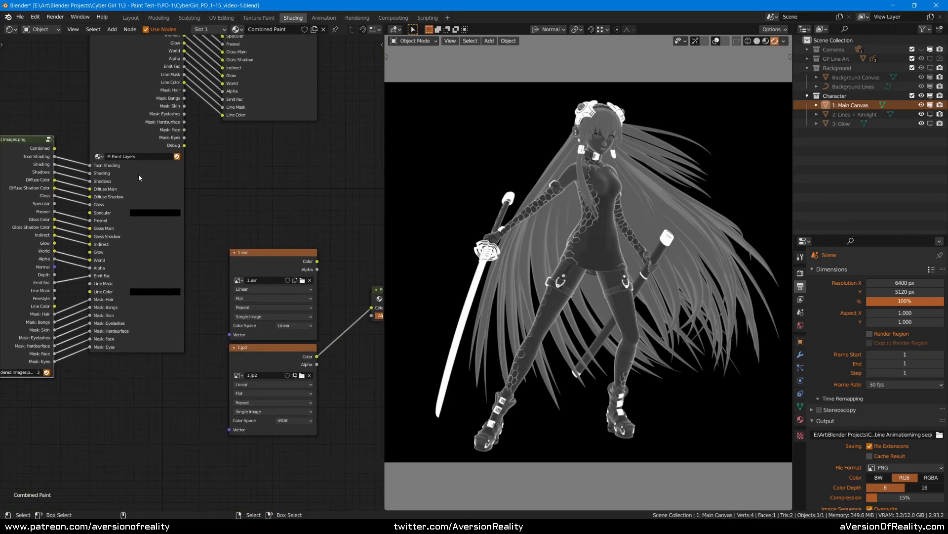
mouse_move(39, 159)
mouse_down()
mouse_move(289, 286)
mouse_move(356, 302)
mouse_up()
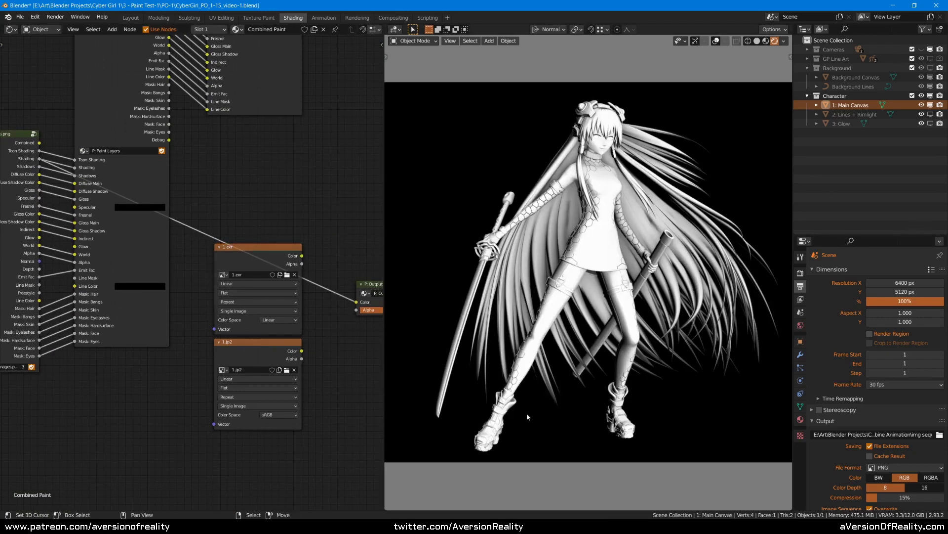
Switch to the Rendered Layers folder of the PO-1 project in File Explorer
key(alt+Tab)
key(alt+Tab)
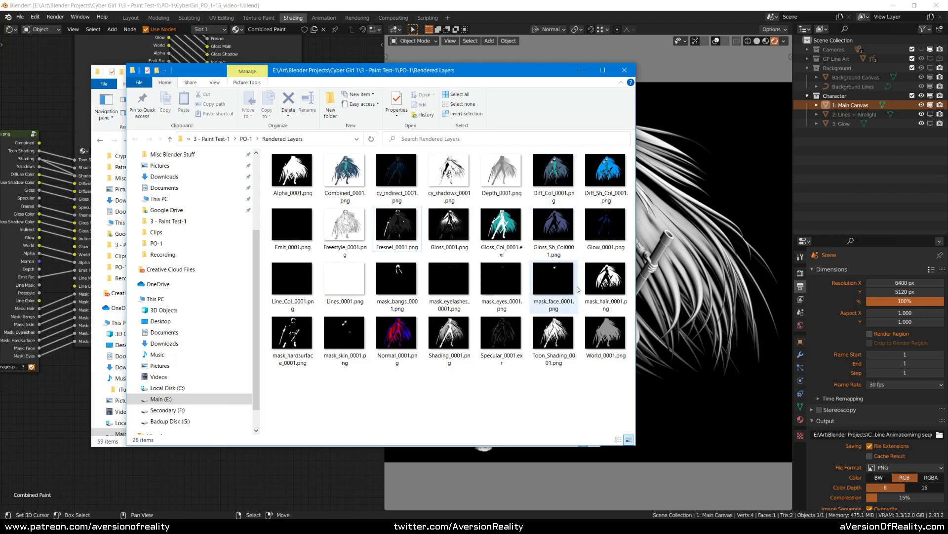
Open Shading_0001.png in the photo viewer, compare it with the shading preview in Blender, and close it
double_click(449, 332)
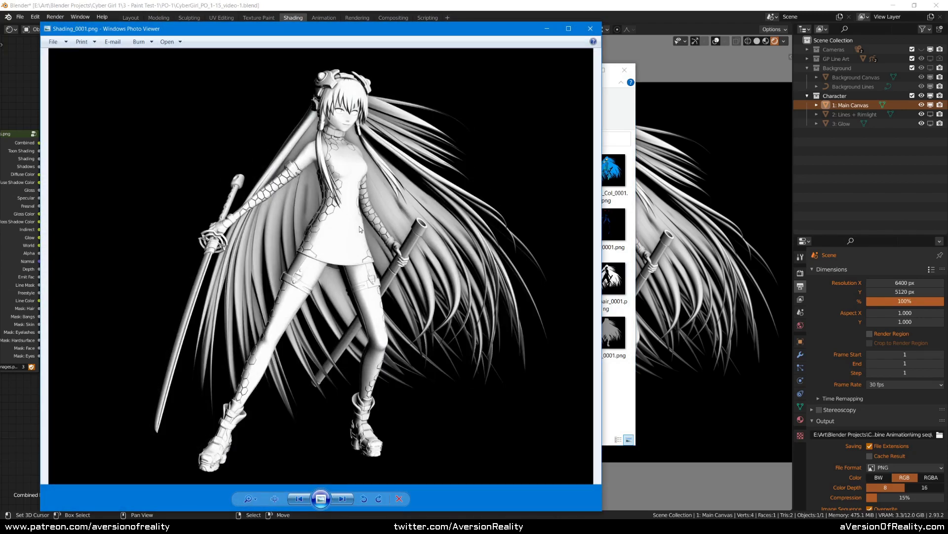
click(590, 29)
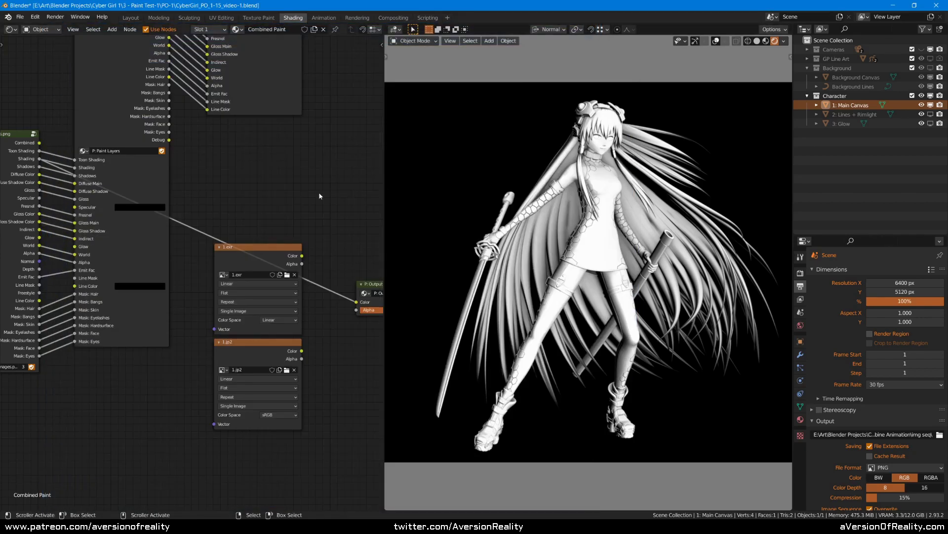
scroll(261, 200, up, 3)
scroll(260, 196, down, 1)
middle_drag(322, 209, 210, 188)
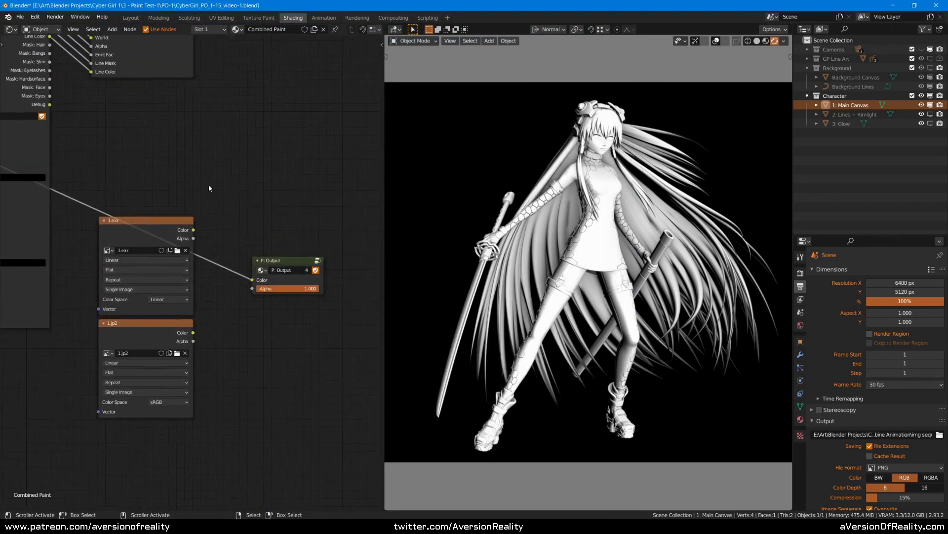
scroll(210, 188, up, 3)
middle_drag(262, 232, 304, 182)
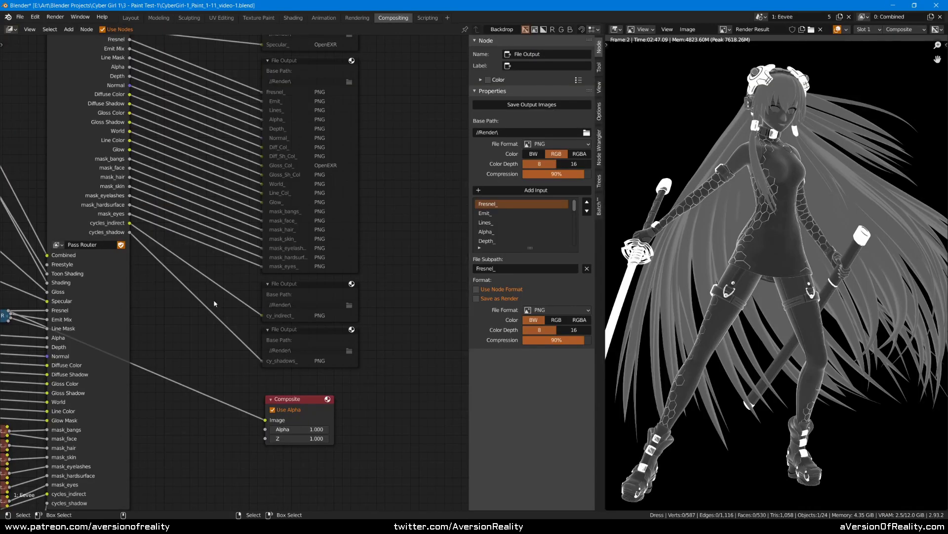
In the CyberGirl-1_Paint_1-11 compositor, connect the data Render Layers node's gloss_col output to the Composite node's Image input
middle_drag(148, 316, 275, 204)
middle_drag(41, 257, 71, 264)
scroll(70, 264, up, 1)
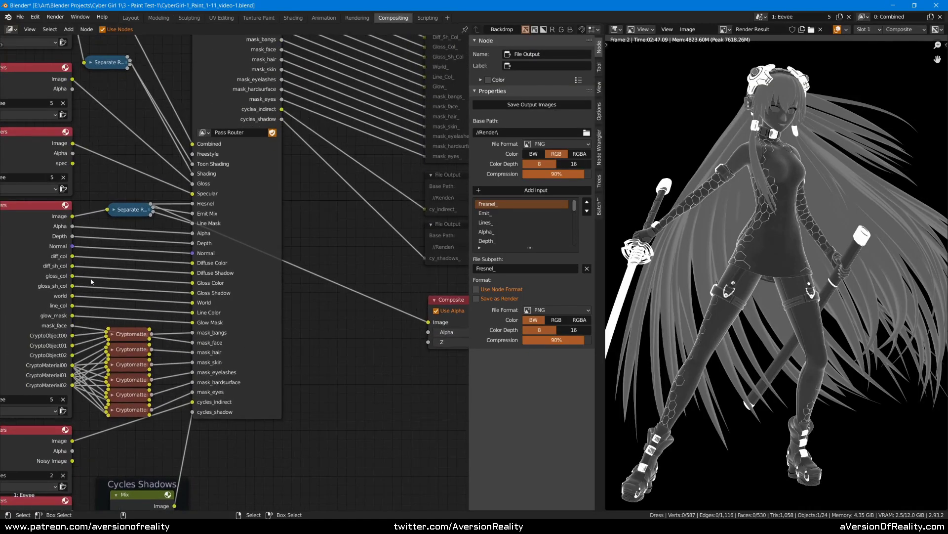
drag(73, 276, 428, 322)
Select the File Output node for the data passes, enlarge its input list, and review the format settings down to Gloss_Col_
scroll(381, 304, up, 3)
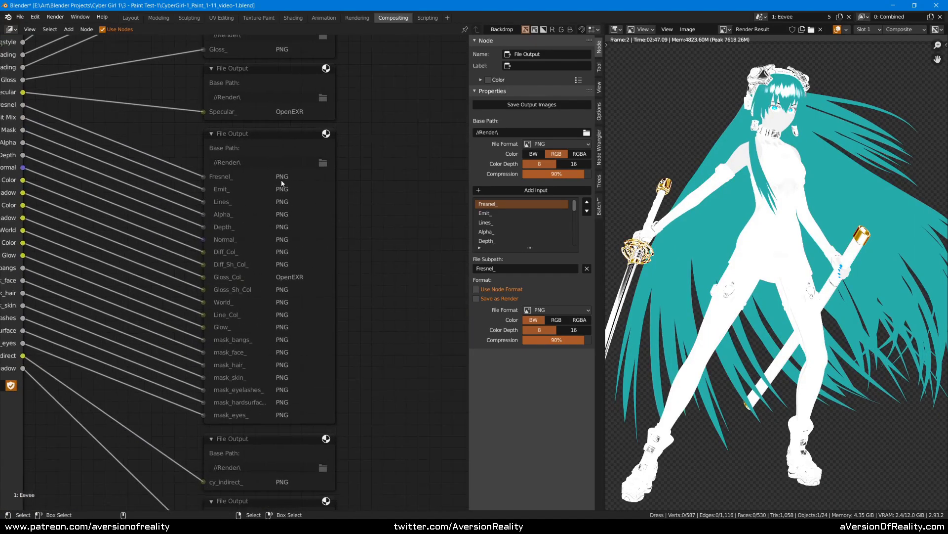
click(280, 276)
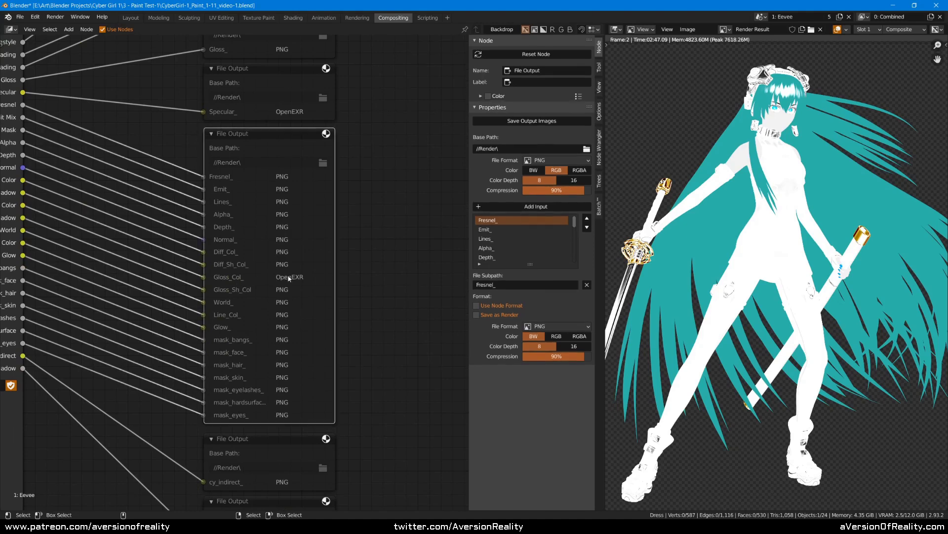
click(485, 230)
click(485, 238)
drag(532, 265, 530, 310)
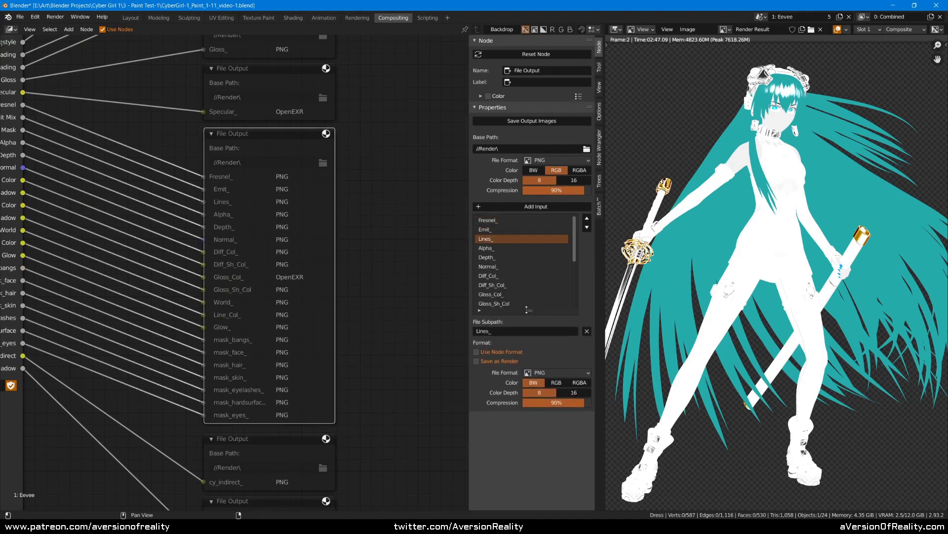
click(487, 257)
click(497, 276)
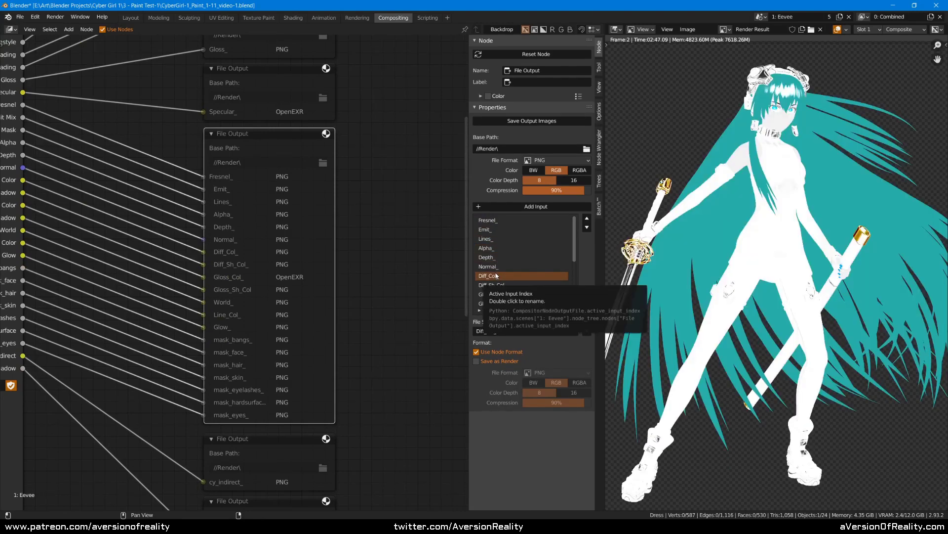
scroll(496, 276, down, 3)
click(492, 257)
click(490, 266)
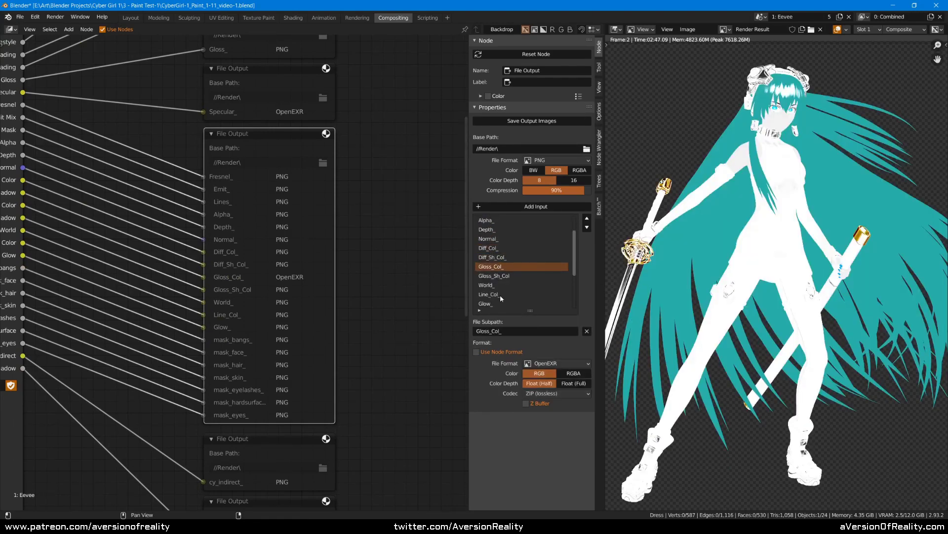
click(344, 266)
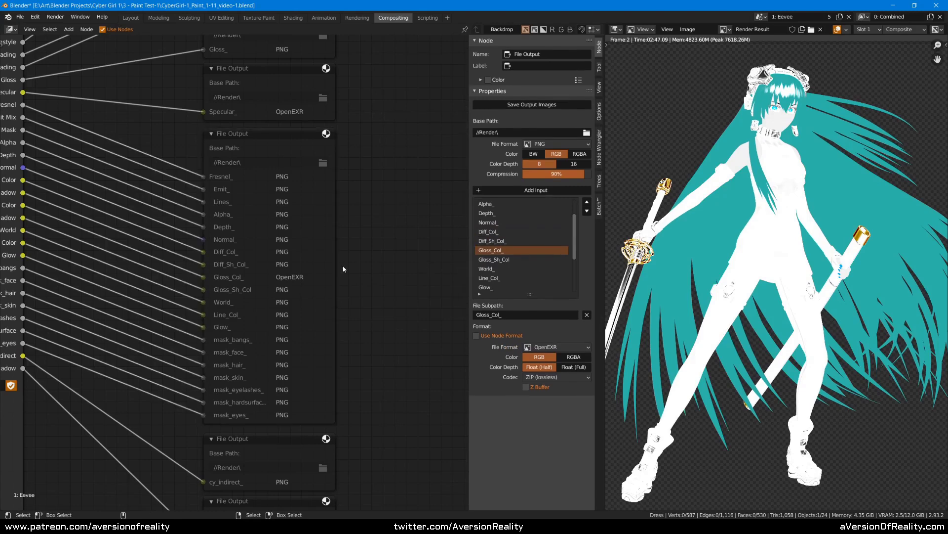
Switch to the Dress material's node window, examine the Hair frame feeding the palette's Group Output, and minimize the window
scroll(348, 290, down, 2)
middle_drag(370, 334, 368, 194)
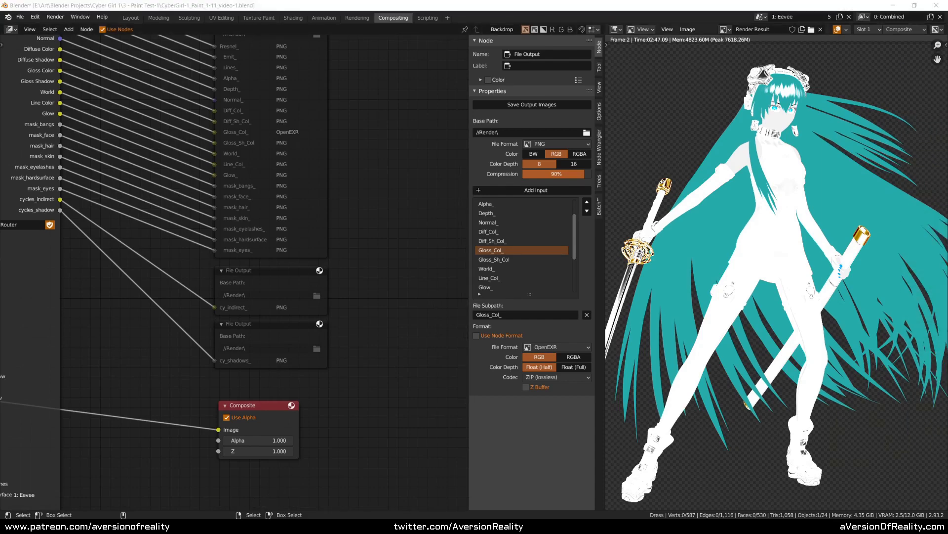
key(alt+Tab)
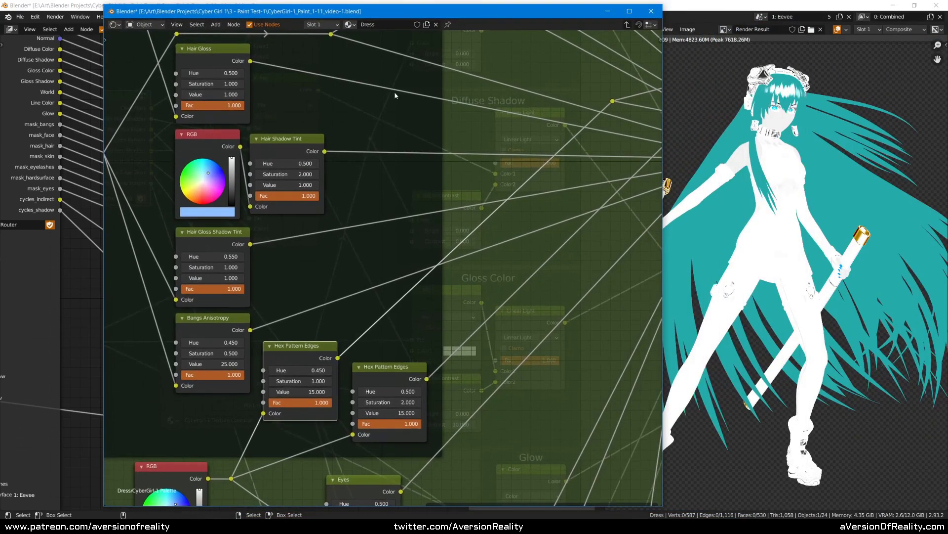
scroll(455, 189, down, 4)
scroll(404, 160, up, 3)
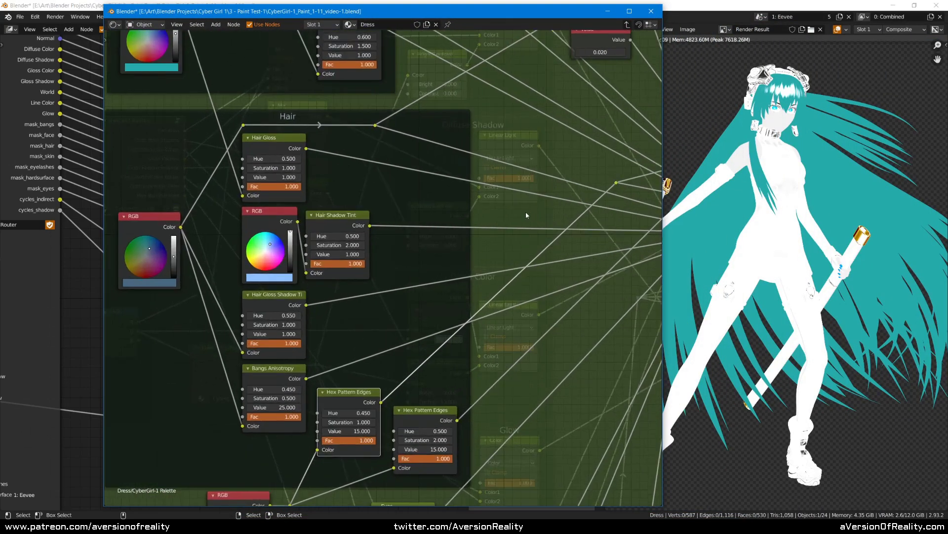
scroll(514, 203, up, 2)
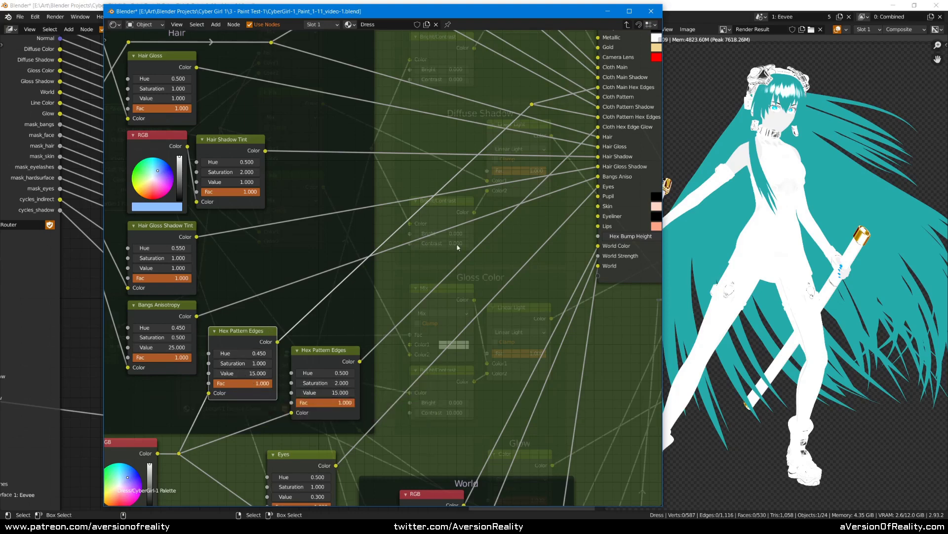
scroll(443, 265, down, 1)
middle_drag(444, 266, 430, 280)
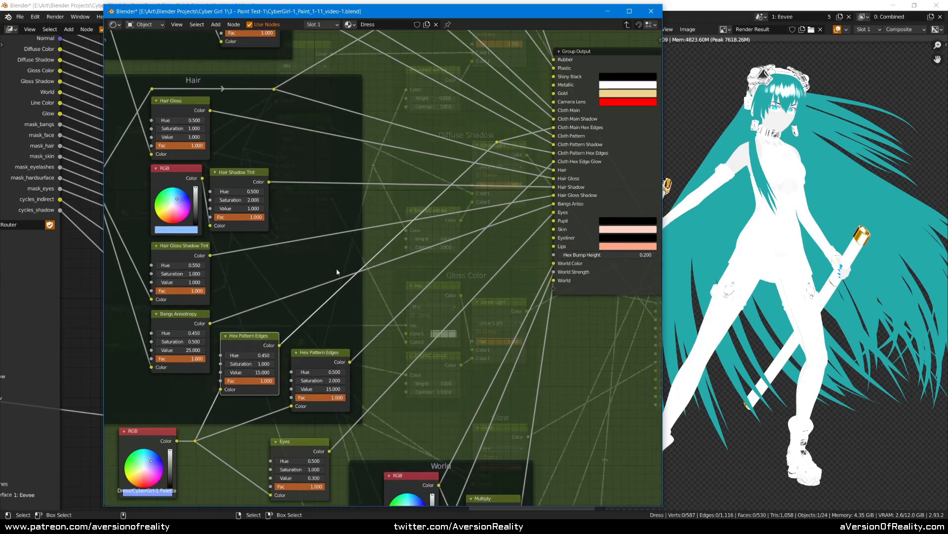
click(608, 11)
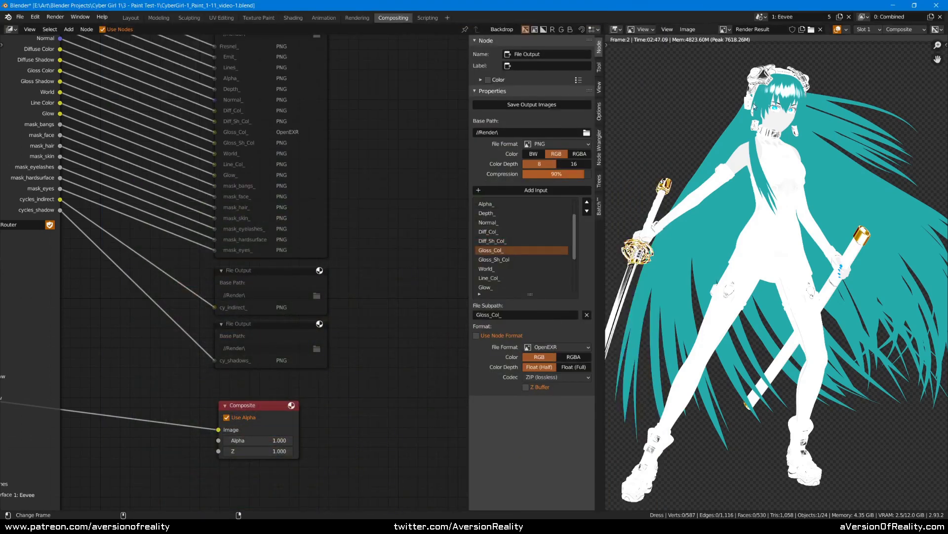
Examine the hair highlights, eyes and face of the gloss color pass up close in the render result
scroll(766, 106, up, 1)
scroll(767, 106, up, 2)
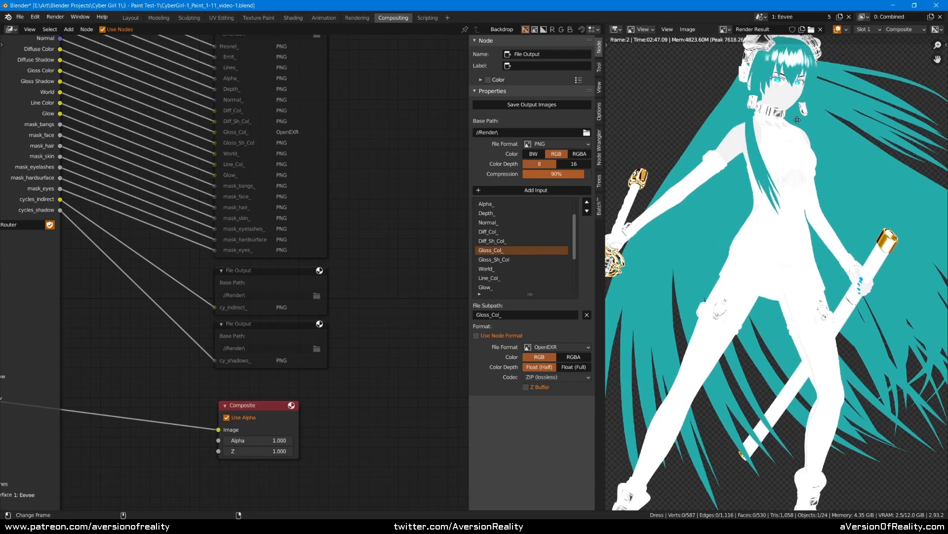
drag(710, 190, 788, 357)
middle_drag(788, 357, 788, 373)
scroll(770, 189, up, 5)
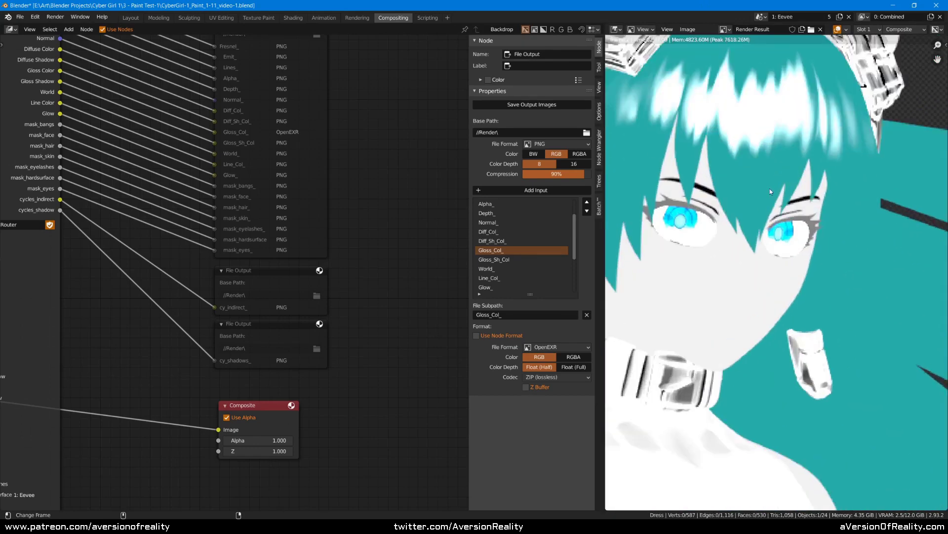
drag(796, 160, 815, 174)
scroll(822, 191, down, 8)
Sample the pixel color values on the character's white dress in the render result
scroll(731, 267, up, 5)
middle_drag(727, 265, 772, 236)
scroll(758, 277, up, 2)
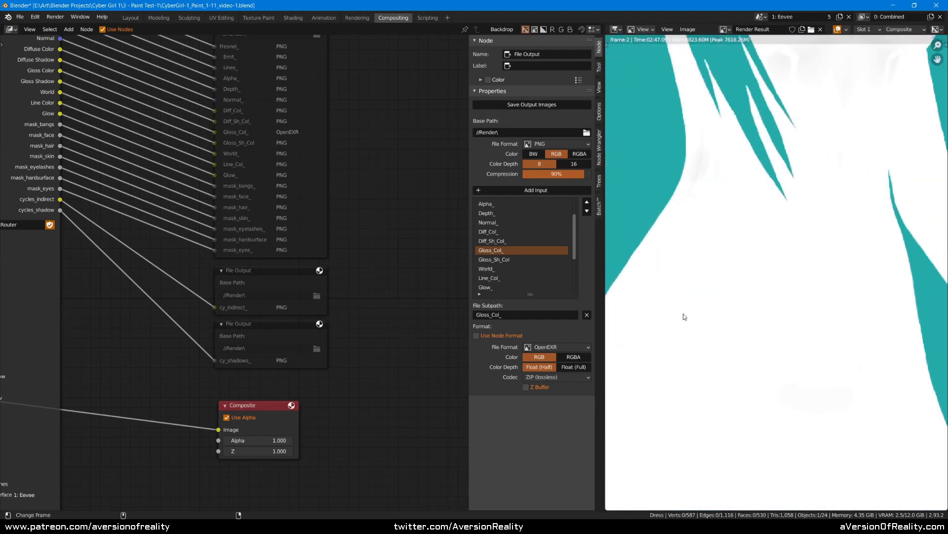
middle_drag(680, 311, 742, 245)
scroll(770, 220, down, 1)
drag(743, 248, 687, 288)
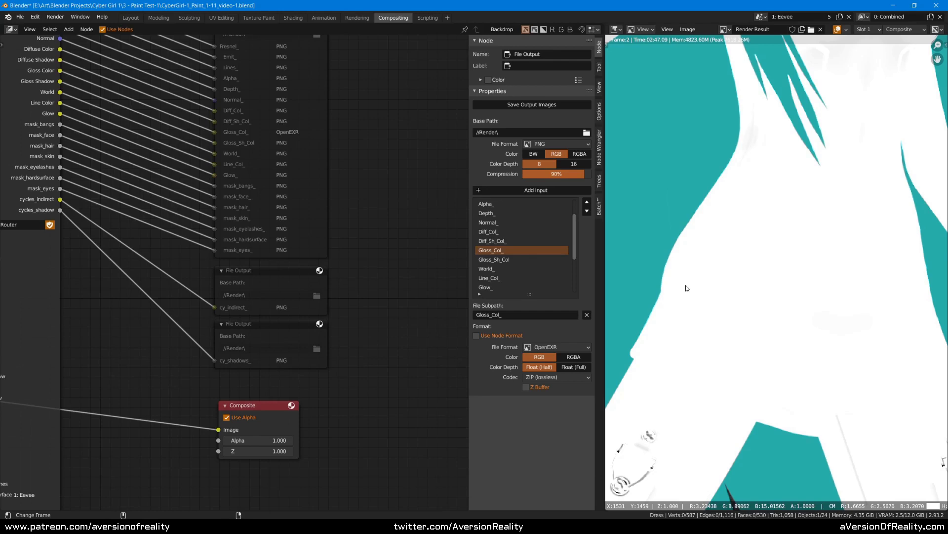
drag(686, 288, 686, 288)
scroll(686, 285, down, 8)
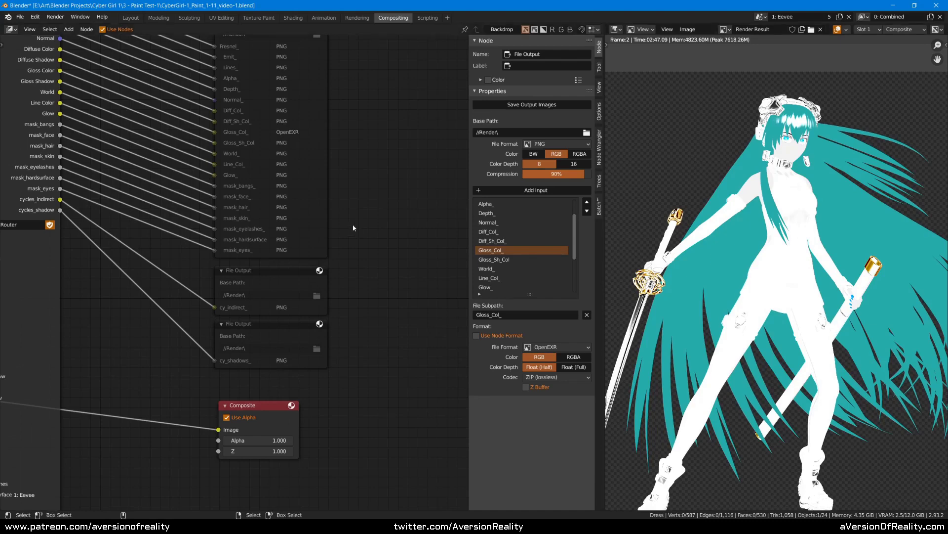
Select the data-pass File Output node again and check its PNG color depth options
scroll(364, 220, down, 1)
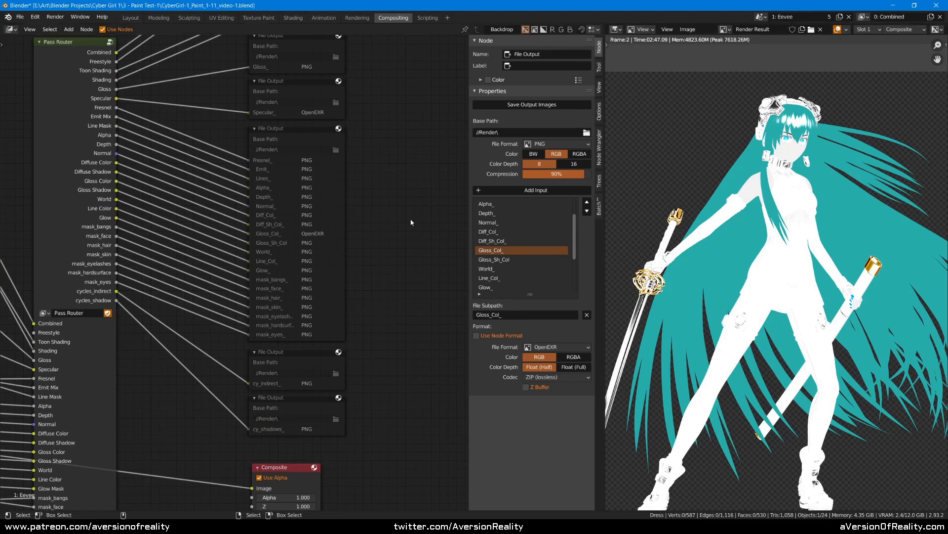
middle_drag(394, 219, 422, 216)
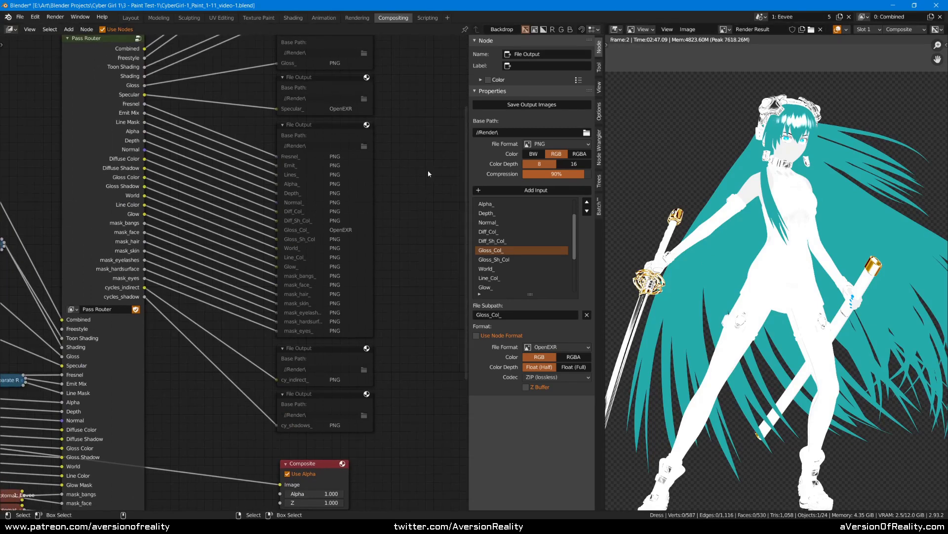
scroll(423, 187, up, 2)
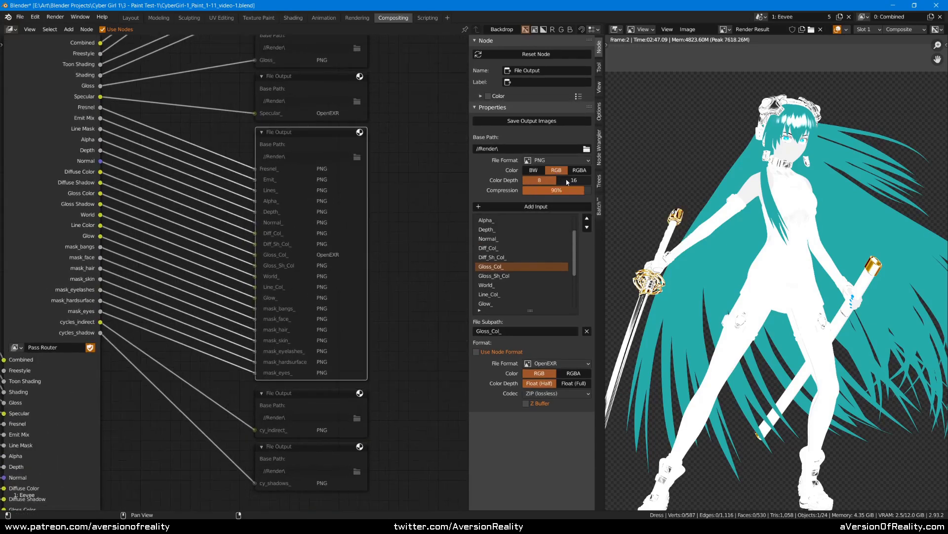
middle_drag(408, 193, 392, 188)
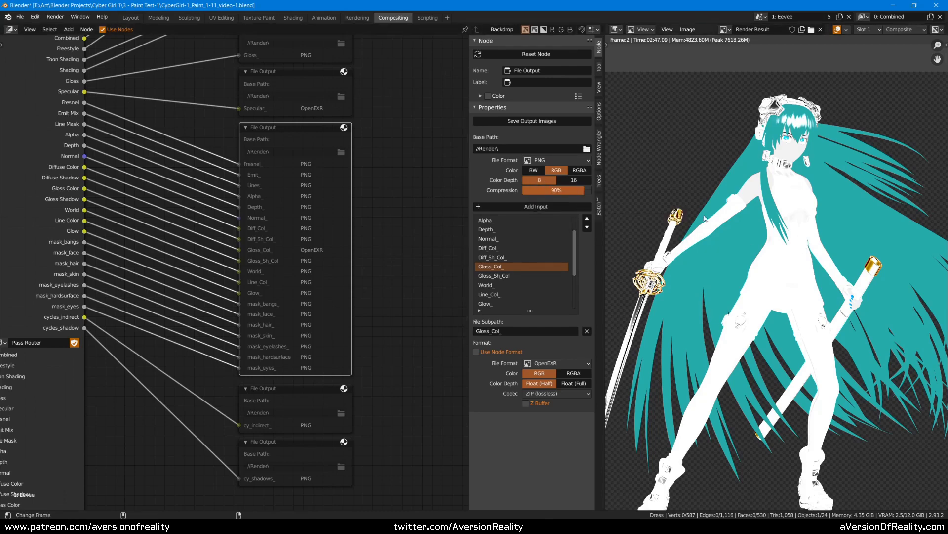
Compare the dress and head areas of the gloss color render up close
scroll(754, 263, up, 4)
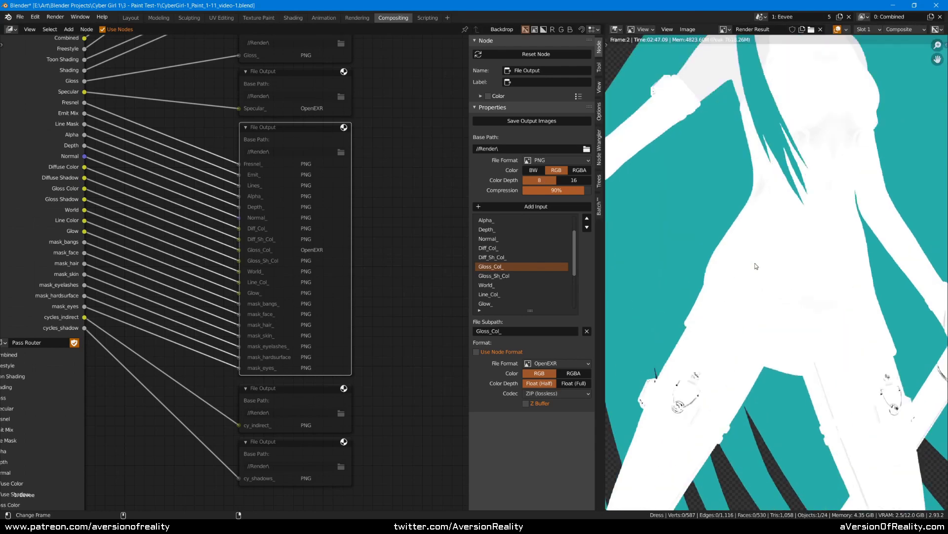
scroll(755, 263, down, 4)
scroll(786, 273, up, 2)
scroll(784, 270, up, 2)
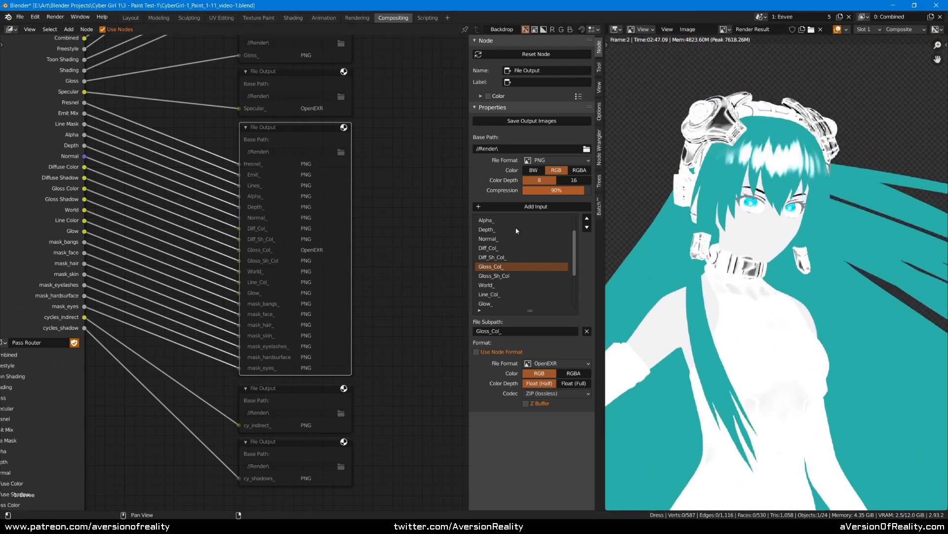
Reselect the data-pass File Output node and inspect the Gloss_Col_ input's OpenEXR color depth and file format options
scroll(417, 230, down, 3)
scroll(395, 214, down, 1)
middle_drag(394, 214, 393, 197)
scroll(393, 197, up, 1)
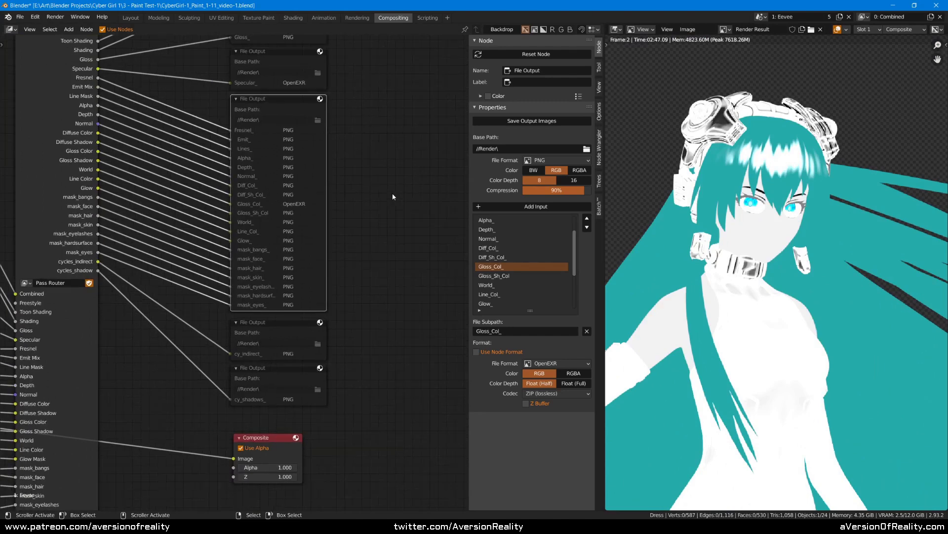
scroll(558, 161, down, 1)
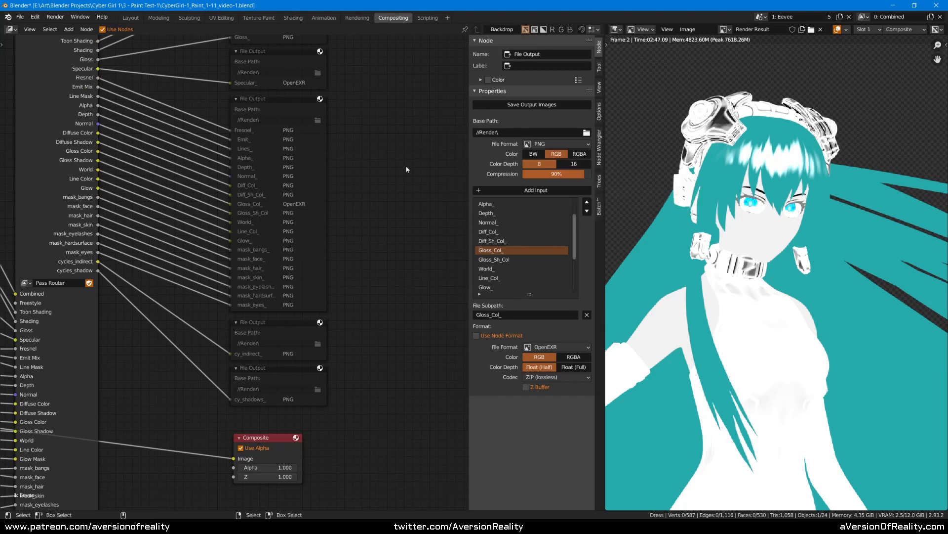
middle_drag(407, 167, 407, 178)
click(288, 216)
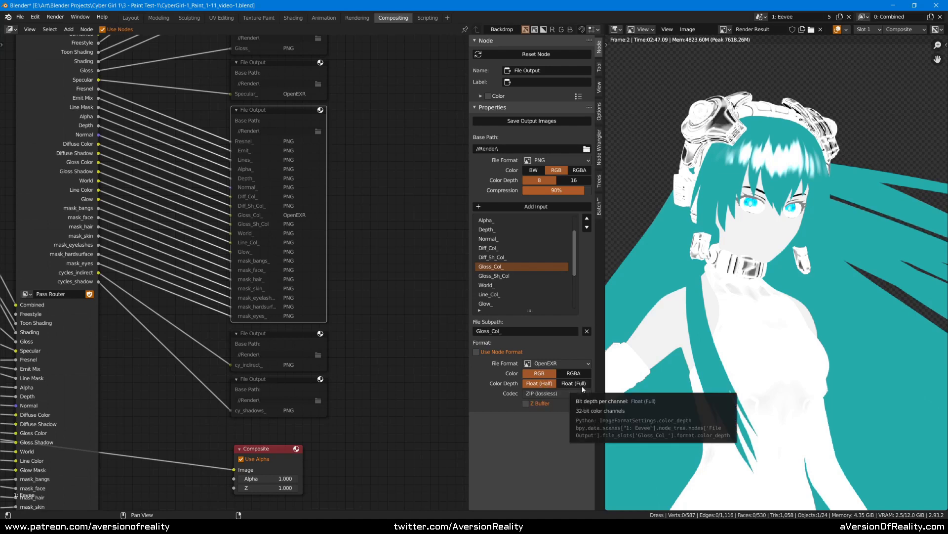
middle_drag(415, 316, 419, 310)
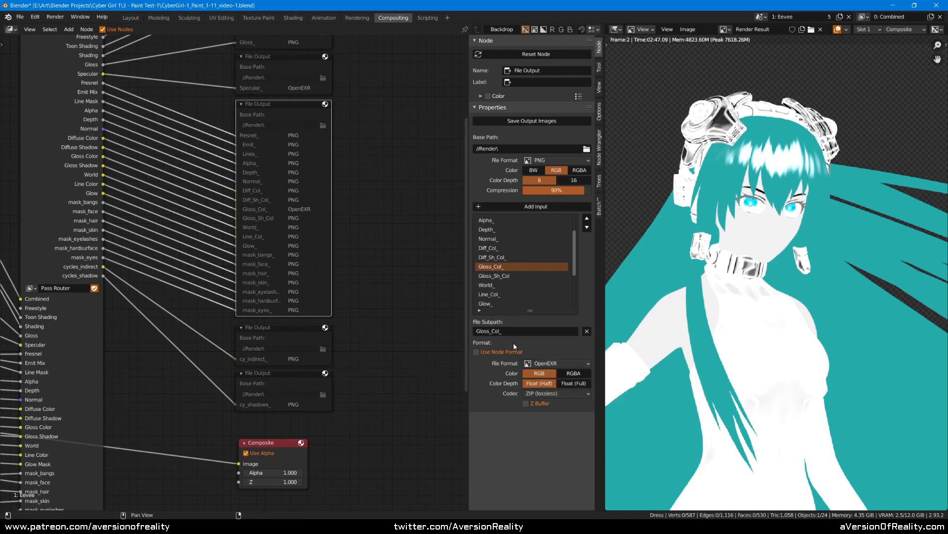
click(575, 363)
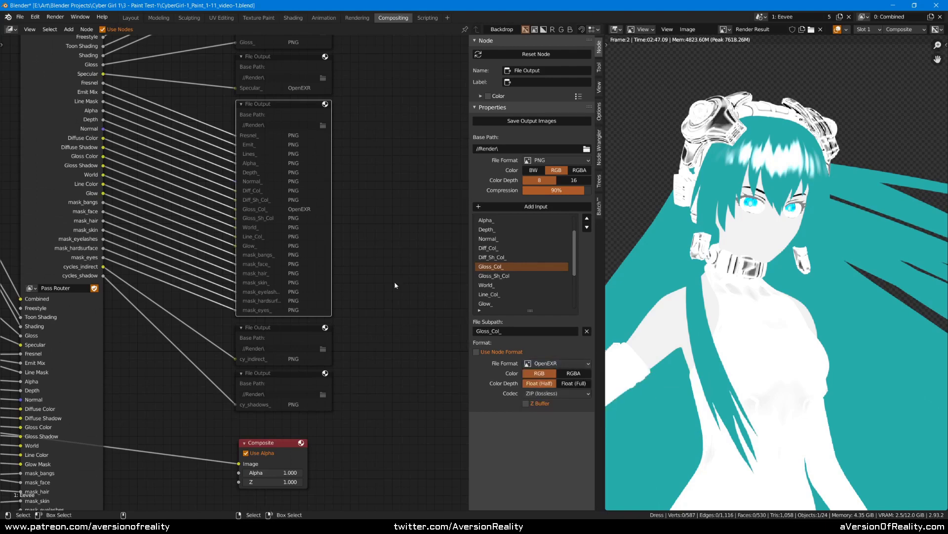
Examine the Render Layers nodes that feed the Pass Router in the compositor
middle_drag(380, 290, 396, 268)
scroll(396, 268, up, 2)
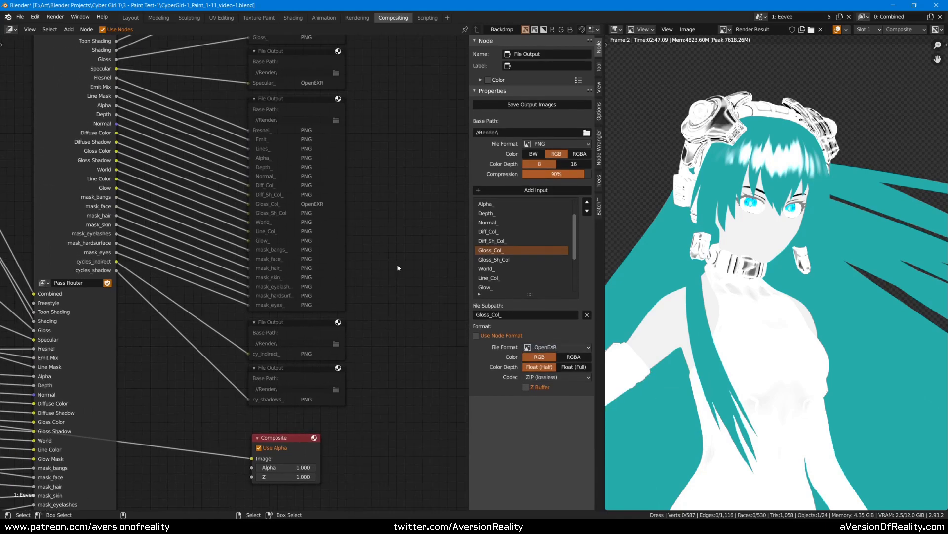
middle_drag(202, 286, 239, 273)
middle_drag(408, 223, 395, 230)
middle_drag(287, 260, 450, 199)
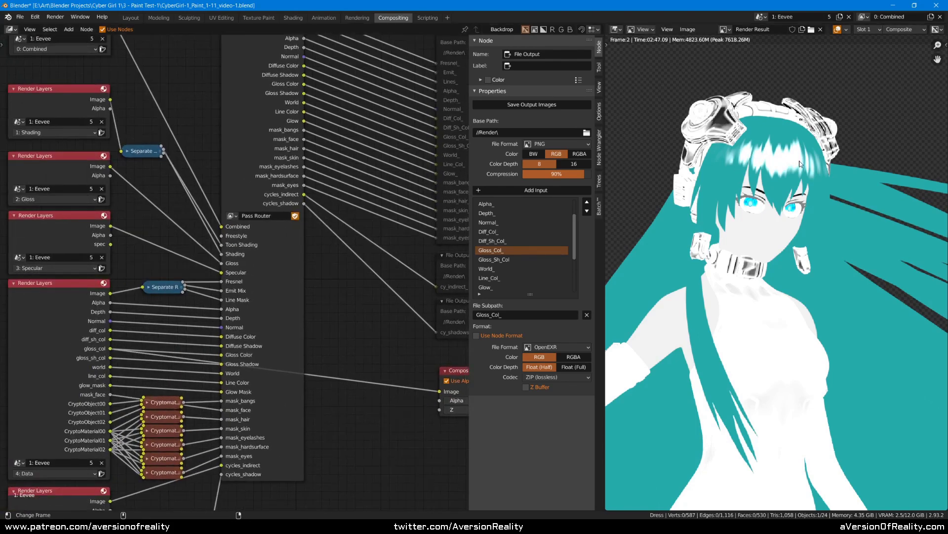
Examine the File Output nodes fed by the Pass Router and the file format listed for each pass
middle_drag(397, 222, 325, 238)
ctrl+scroll(326, 236, right, 6)
shift+scroll(326, 237, up, 3)
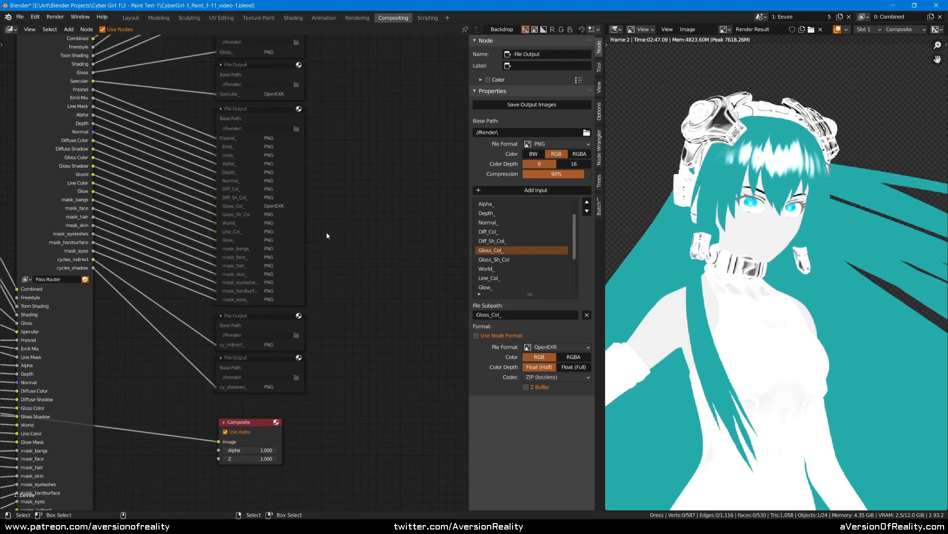
scroll(327, 236, down, 3)
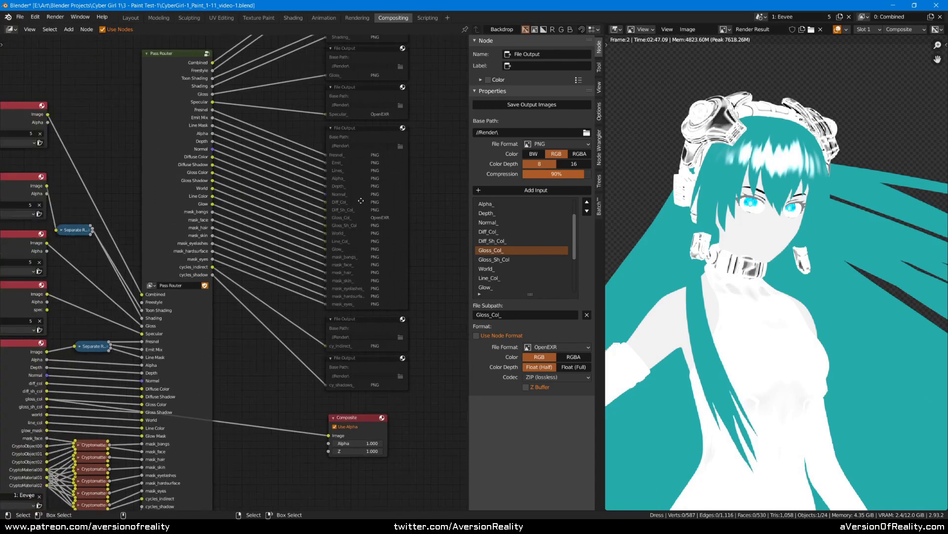
ctrl+scroll(346, 247, left, 4)
scroll(305, 345, up, 1)
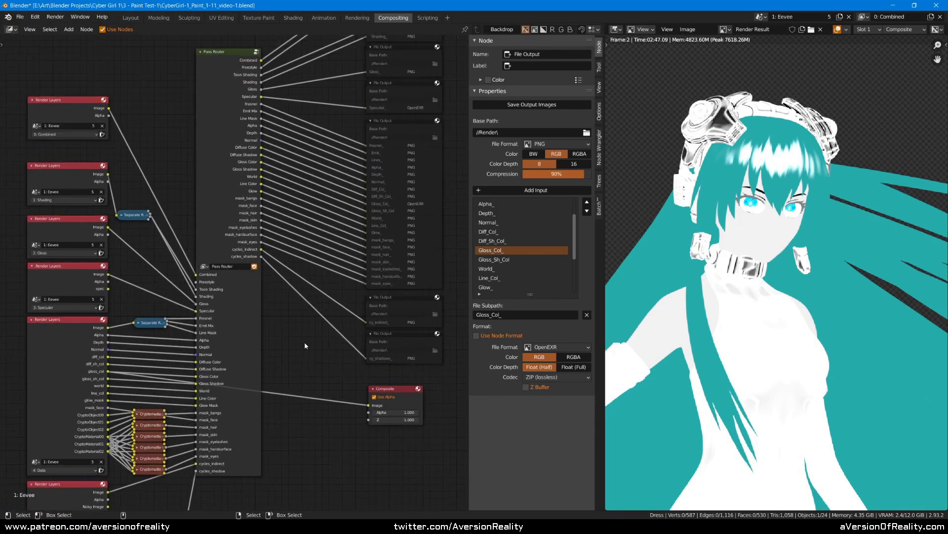
scroll(387, 258, up, 1)
middle_drag(387, 258, 368, 284)
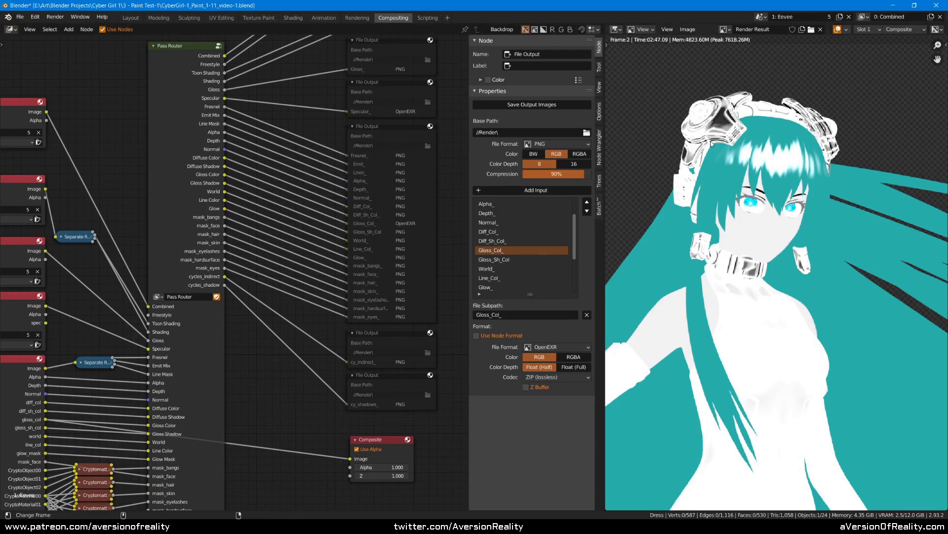
Open the render's save dialog, check the available image file formats, and close it without saving
key(shift+alt+s)
click(731, 63)
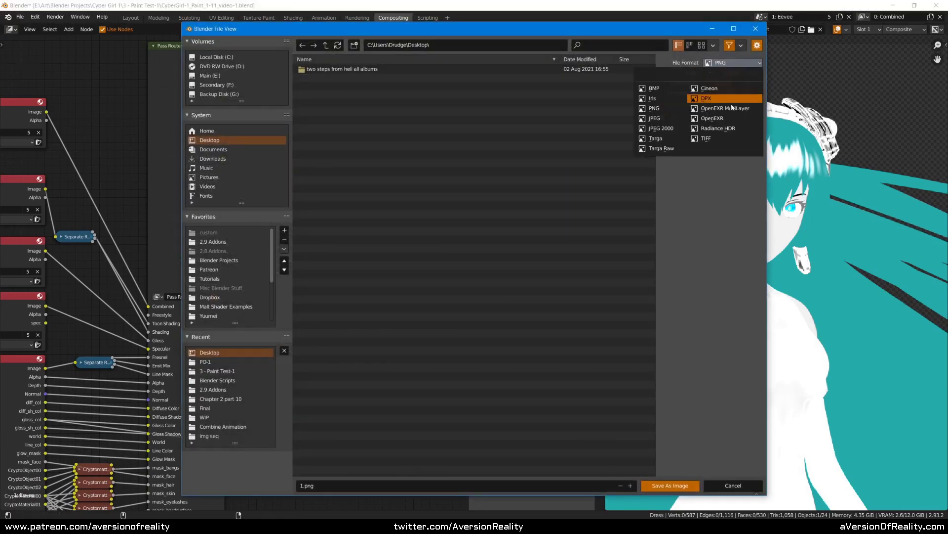
click(757, 31)
Select the Pass Router group and look over the whole node tree, including the Render Layers nodes and Cycles Shadows frame
scroll(253, 356, down, 2)
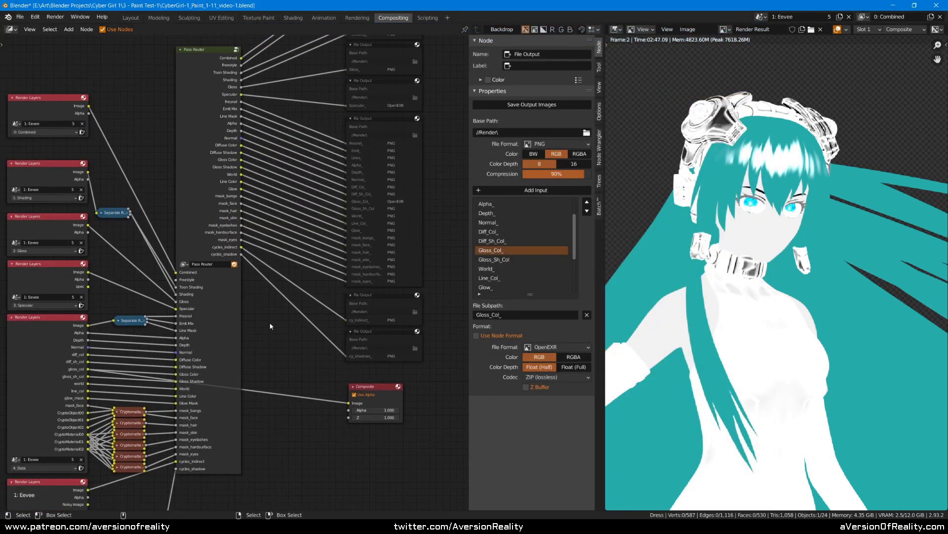
scroll(208, 196, down, 2)
click(210, 196)
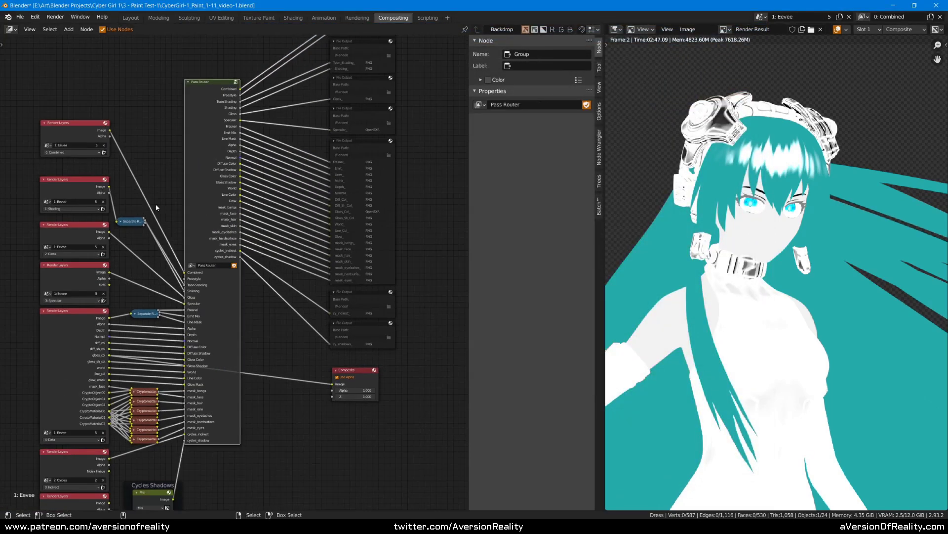
scroll(152, 216, down, 1)
middle_drag(151, 224, 159, 203)
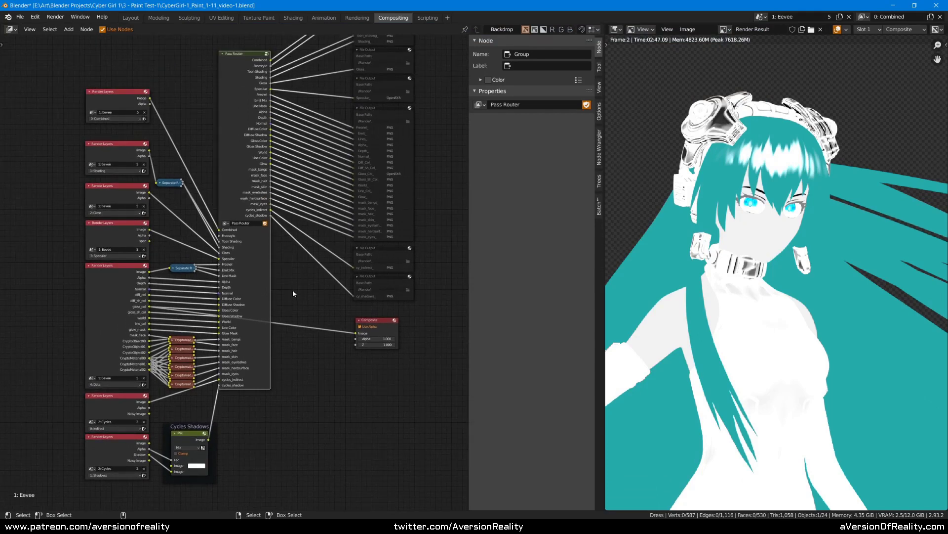
scroll(295, 288, up, 1)
scroll(309, 295, up, 1)
middle_drag(311, 279, 295, 327)
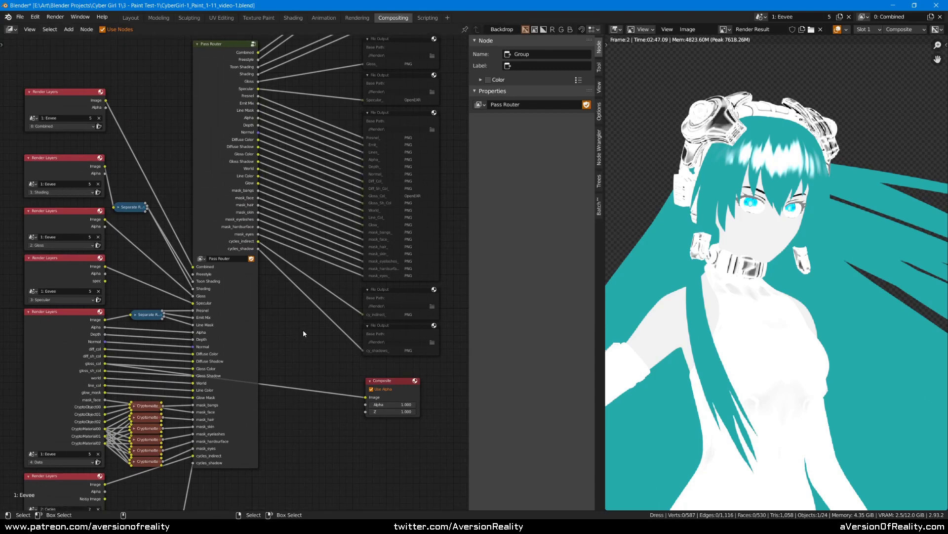
Inspect the connections from the Pass Router's outputs to the separate shading, gloss, specular, data and Cycles File Output nodes
scroll(304, 330, up, 1)
middle_drag(303, 330, 267, 395)
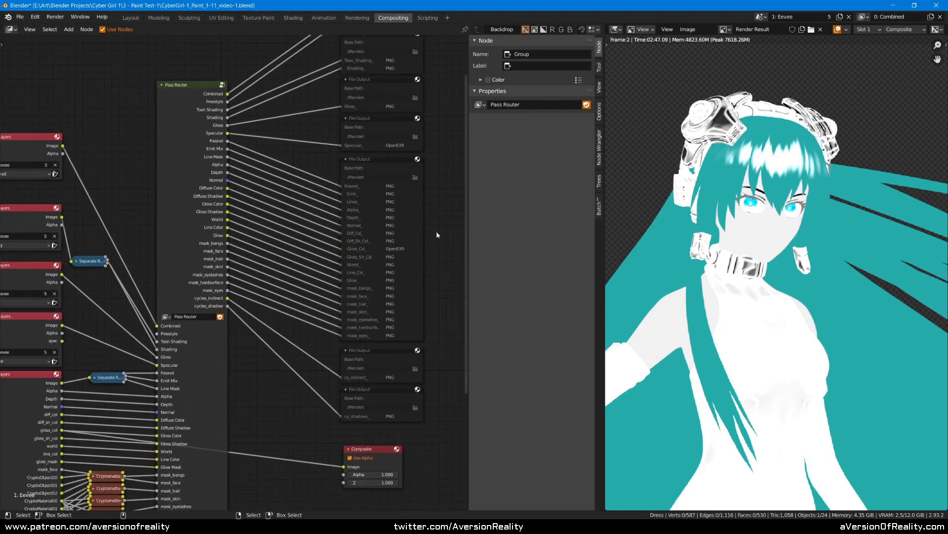
middle_drag(436, 230, 409, 252)
scroll(414, 274, down, 1)
scroll(411, 251, up, 1)
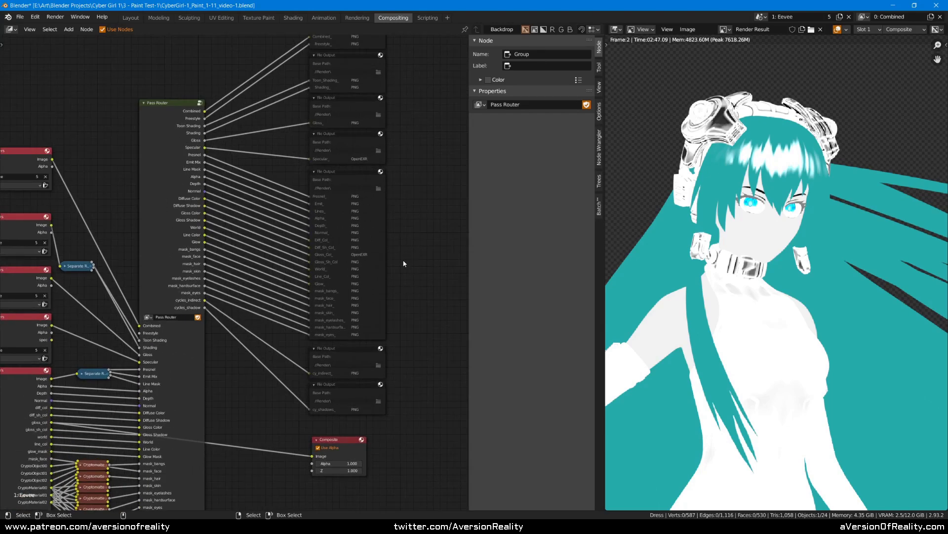
middle_drag(281, 387, 319, 329)
scroll(319, 309, up, 1)
middle_drag(285, 356, 334, 324)
middle_drag(339, 282, 301, 373)
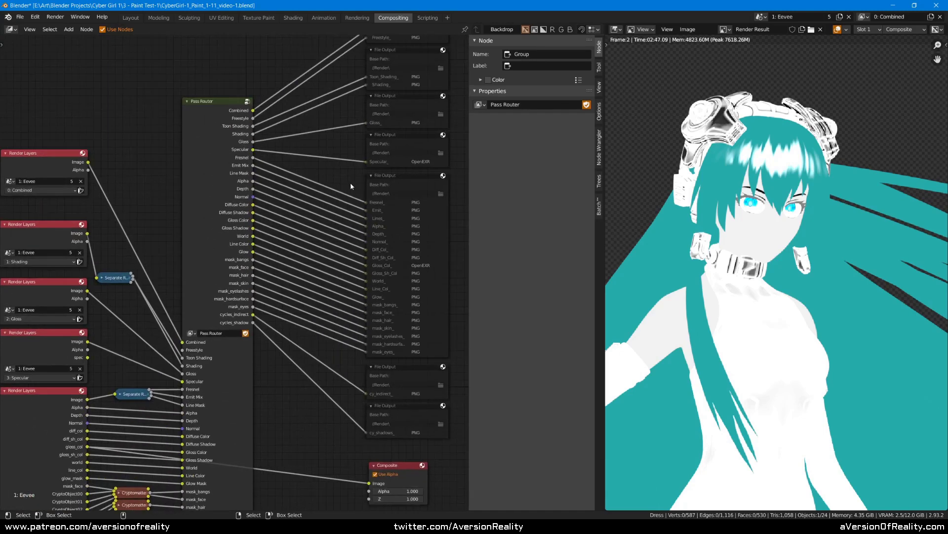
middle_drag(349, 182, 283, 216)
middle_drag(402, 283, 388, 247)
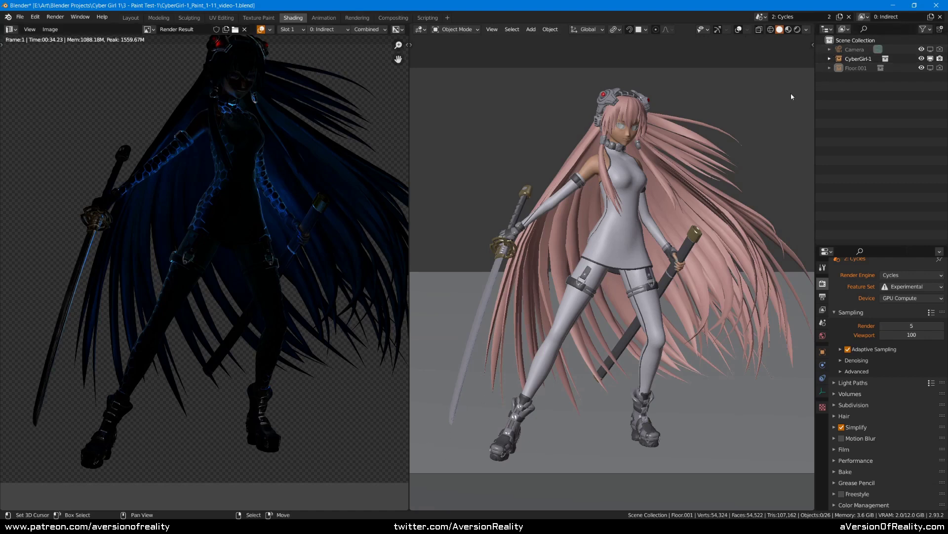
Check the collections in the 1: Eevee scene and return to the 2: Cycles scene
click(761, 17)
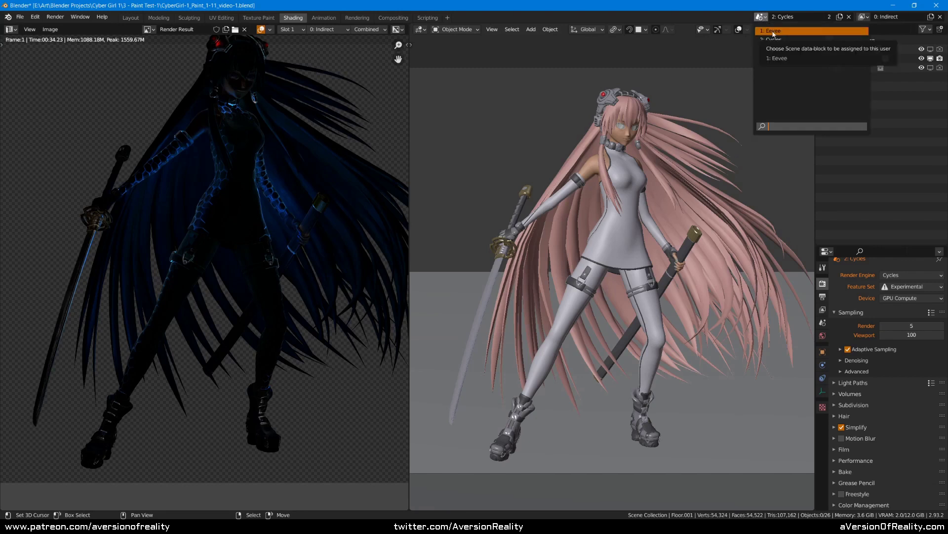
click(773, 31)
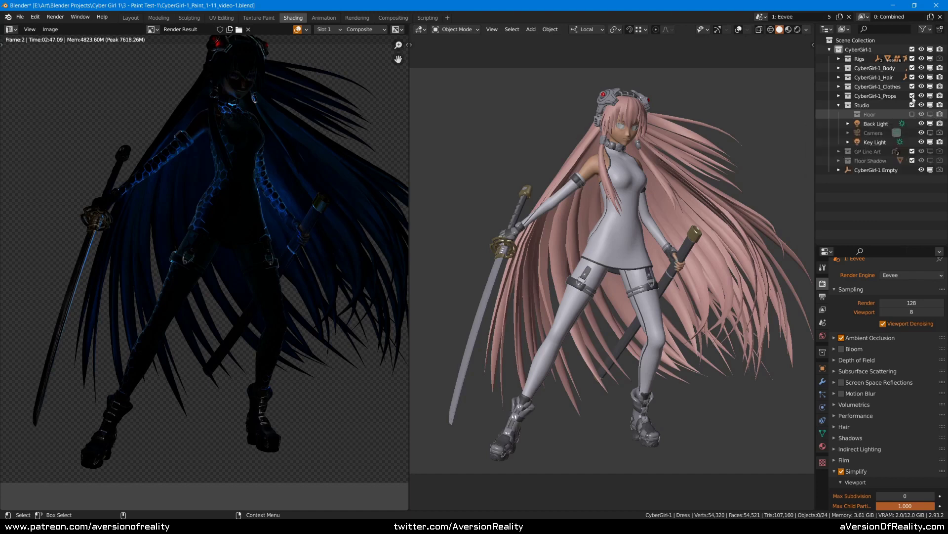
click(758, 17)
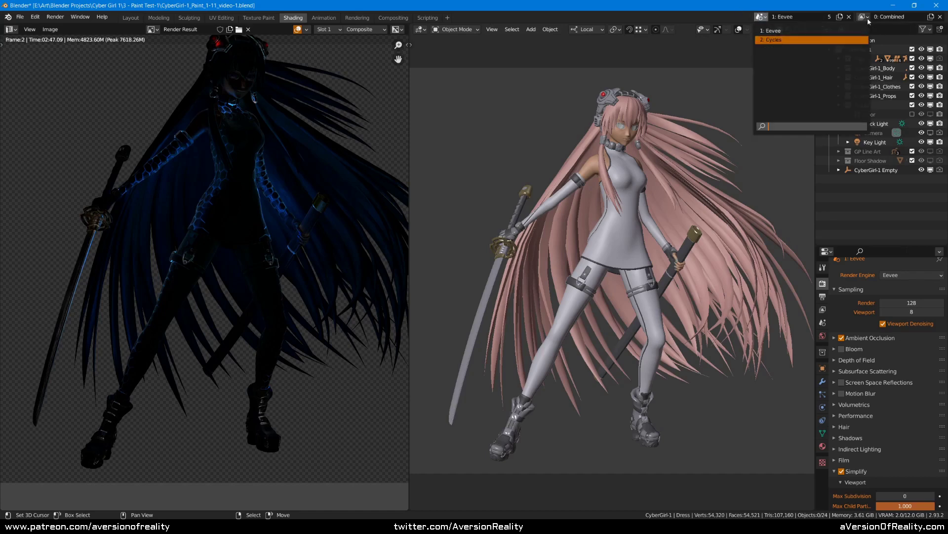
click(862, 40)
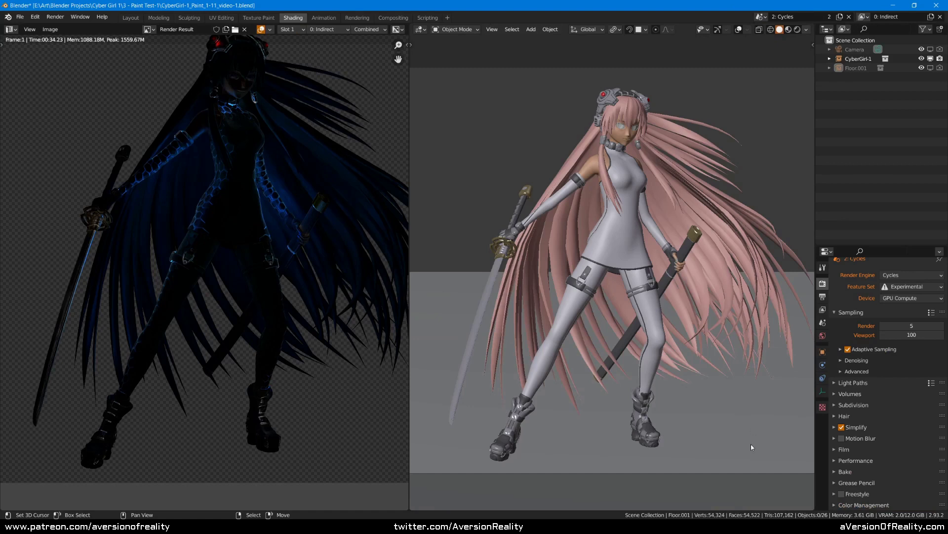
Select the CyberGirl-1 collection instance and toggle its viewport display off and back on
click(868, 60)
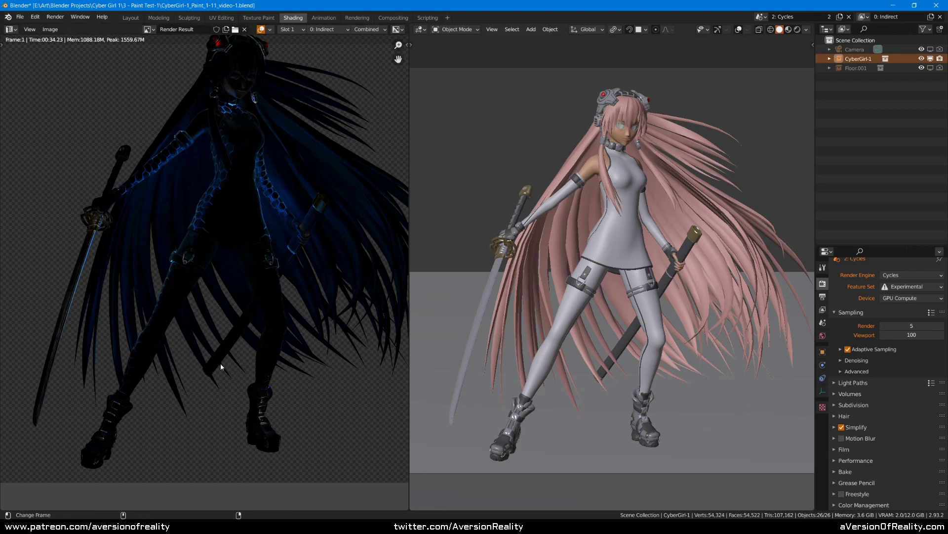
click(930, 59)
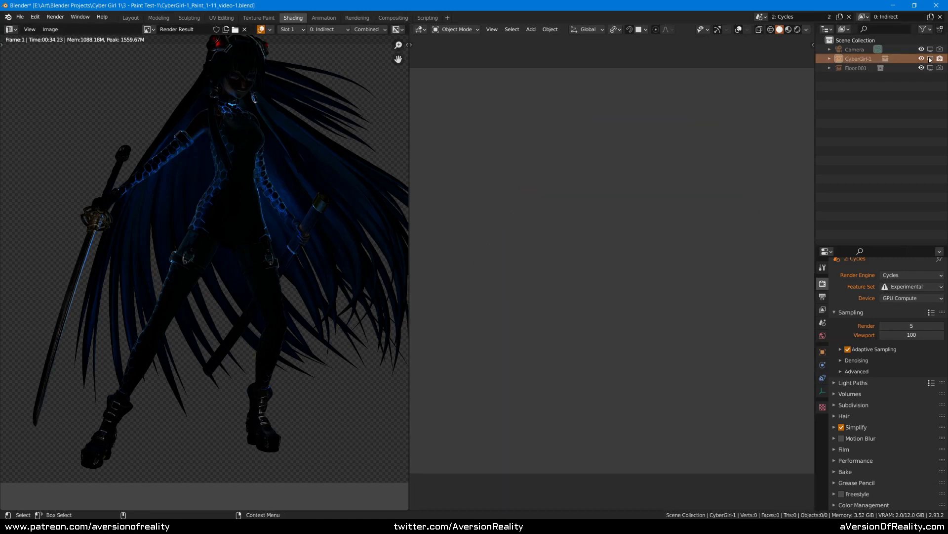
click(930, 58)
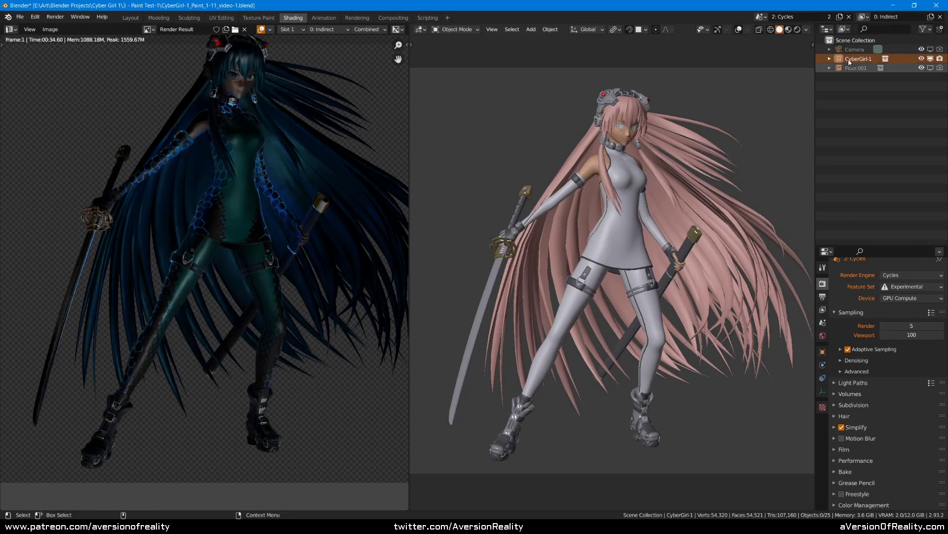
Check the Studio and Floor collections in the 1: Eevee scene and return to the 0: Indirect view layer of 2: Cycles
click(762, 16)
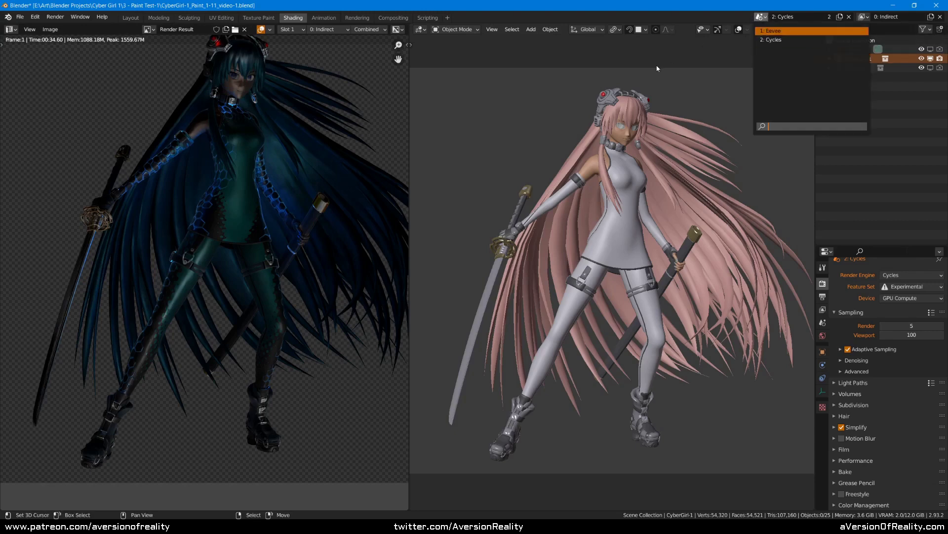
key(Return)
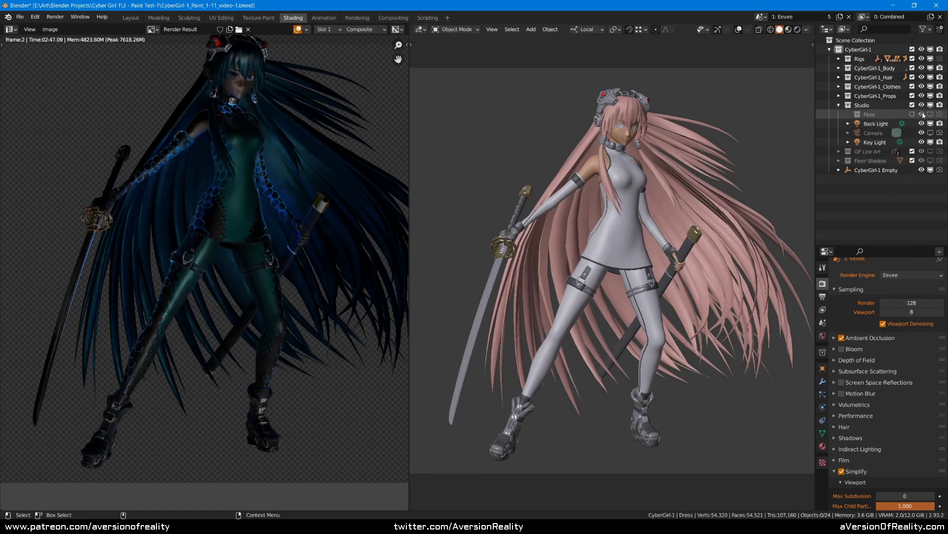
click(761, 17)
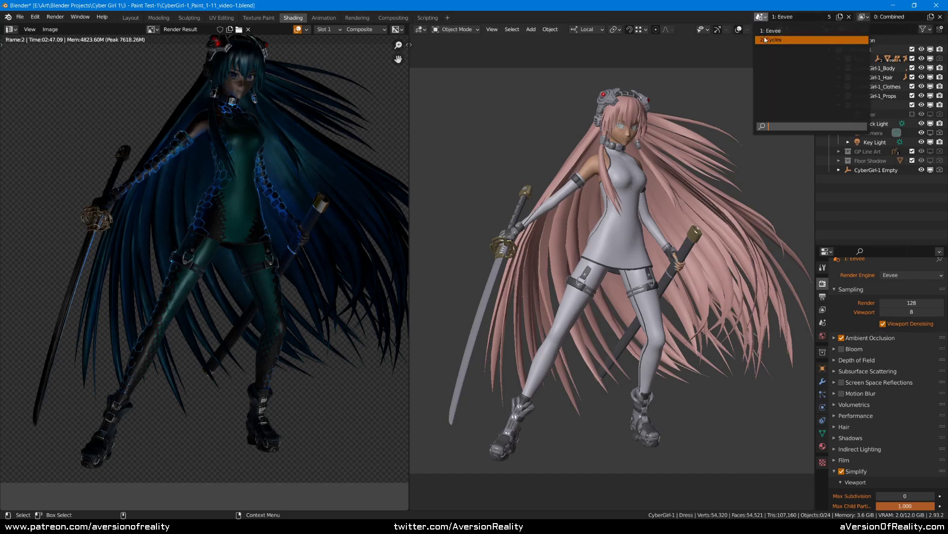
click(863, 17)
click(825, 31)
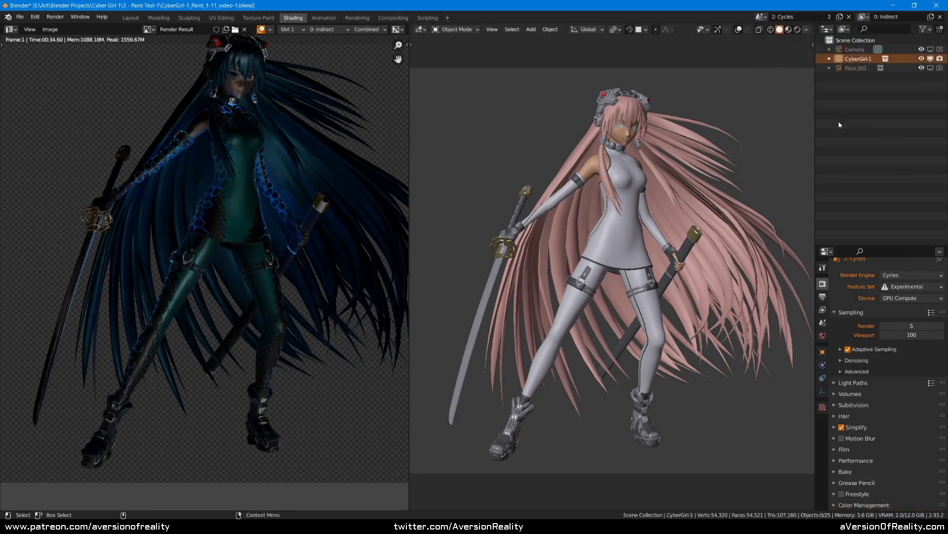
Expand the Floor.001 instance, enable its display, and toggle its nested Floor collection's viewport display, leaving it on
click(829, 68)
click(931, 77)
click(931, 77)
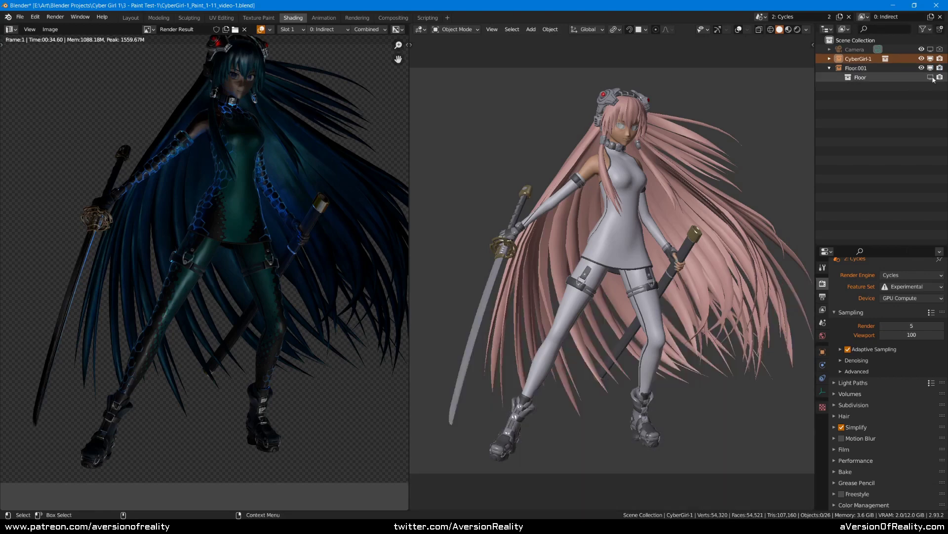
click(931, 77)
click(931, 77)
click(930, 77)
click(931, 77)
click(930, 77)
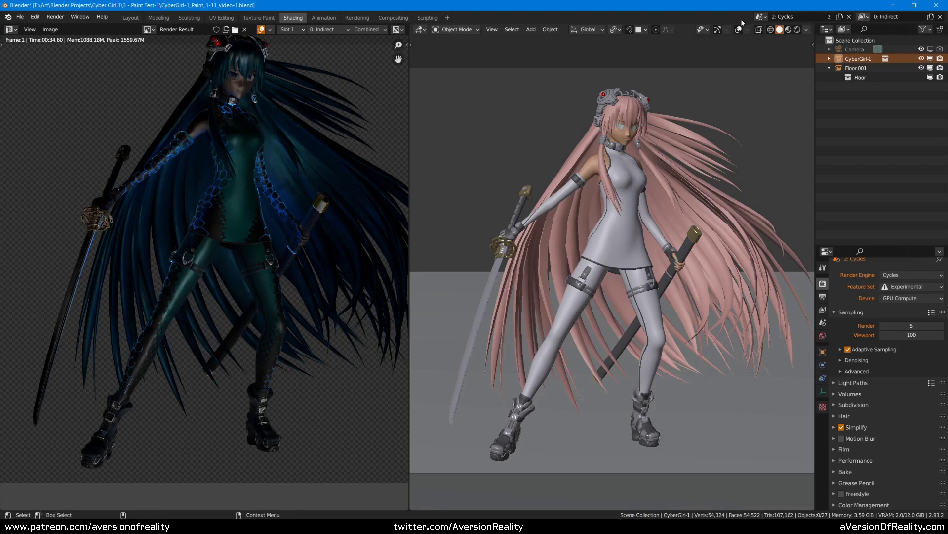
Switch to the 1: Eevee scene's 1: Shading view layer and include the Floor collection in it
click(760, 17)
click(770, 30)
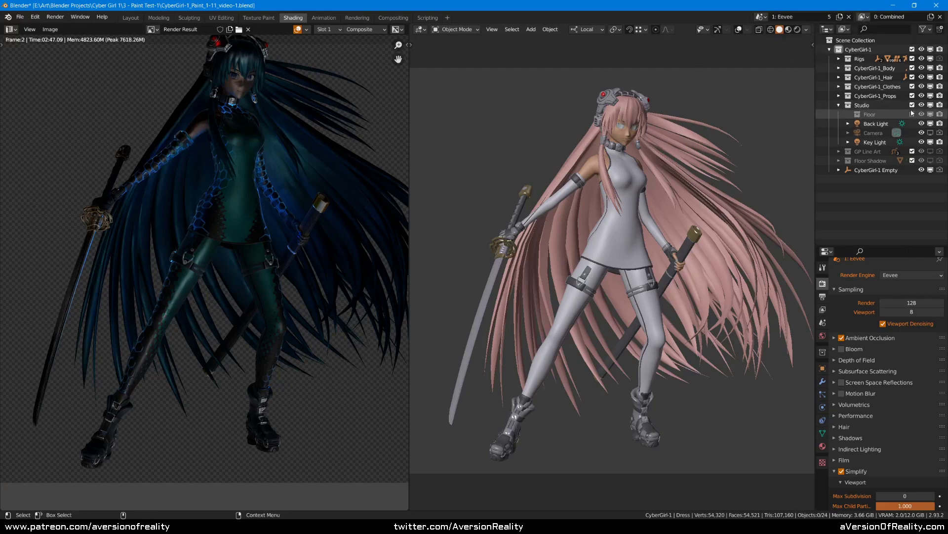
click(862, 16)
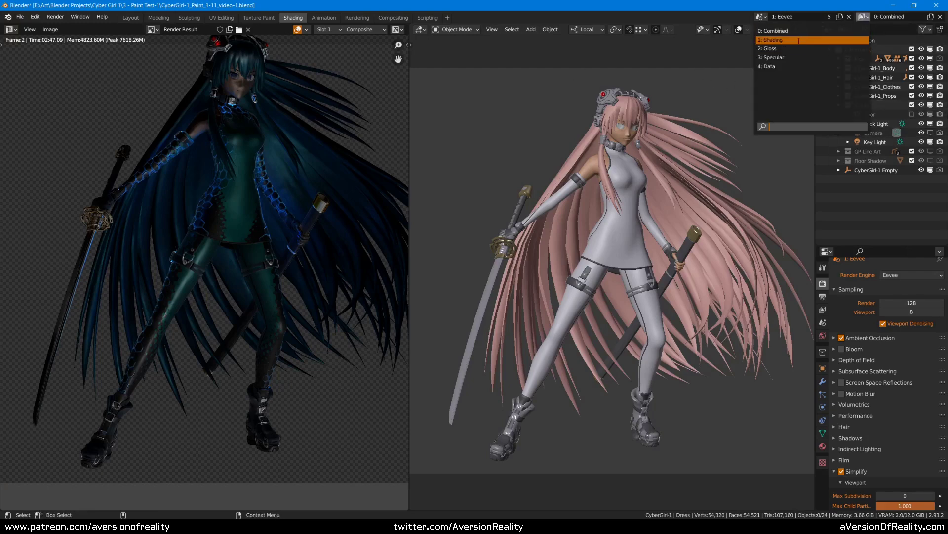
click(774, 40)
click(912, 114)
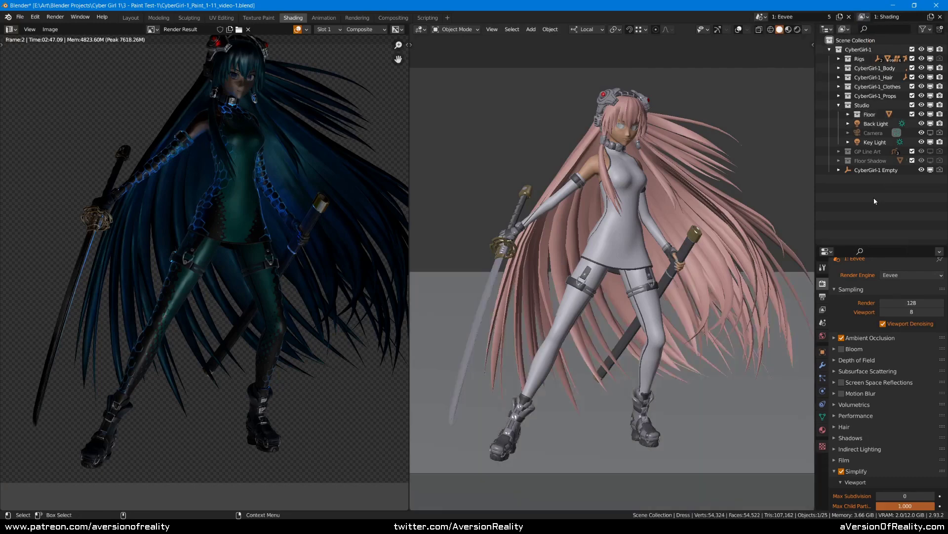
Compare the Floor collection's inclusion in the 0: Combined and 1: Shading view layers, and check its contents in Shading
click(862, 16)
click(852, 31)
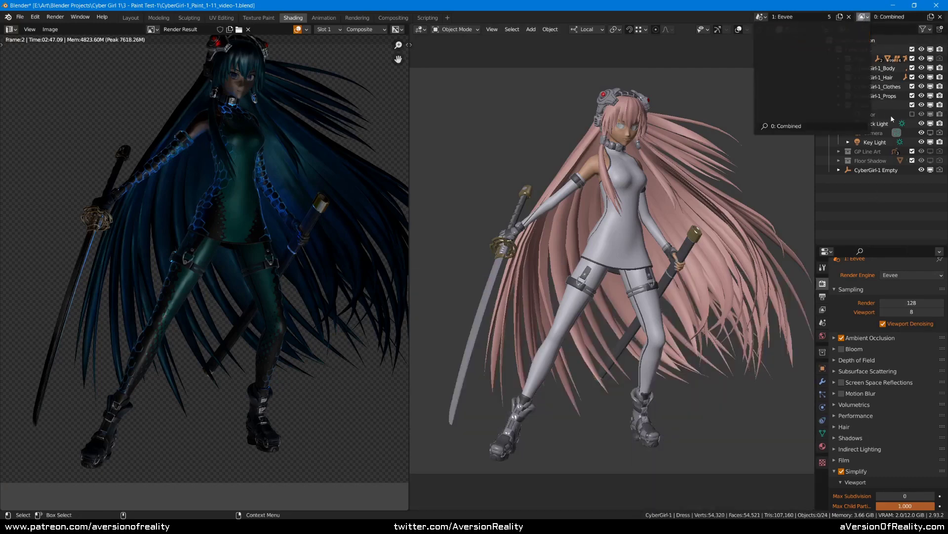
click(862, 16)
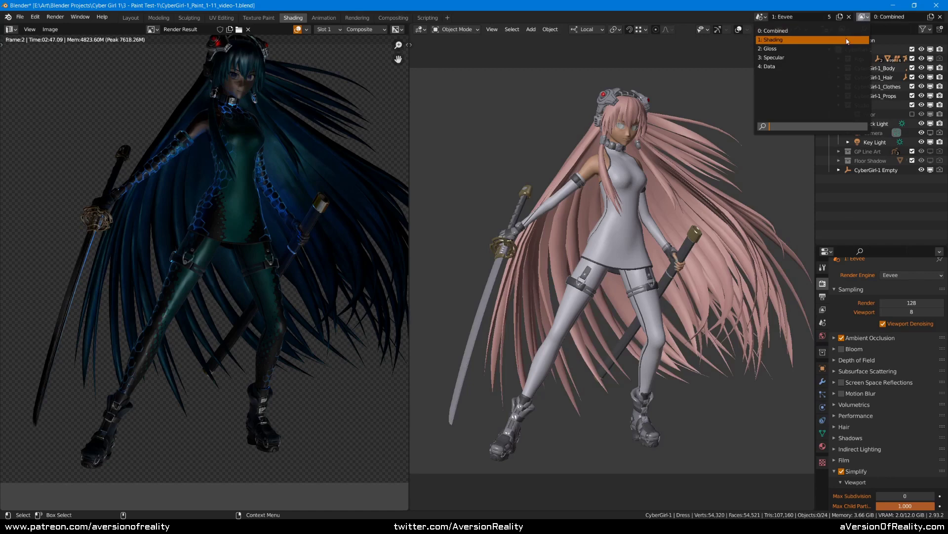
click(848, 40)
click(849, 114)
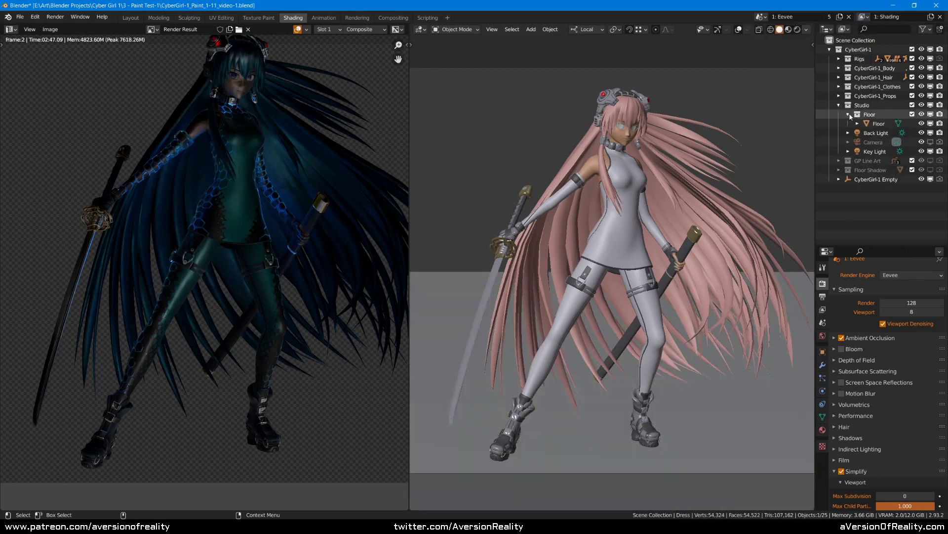
click(848, 114)
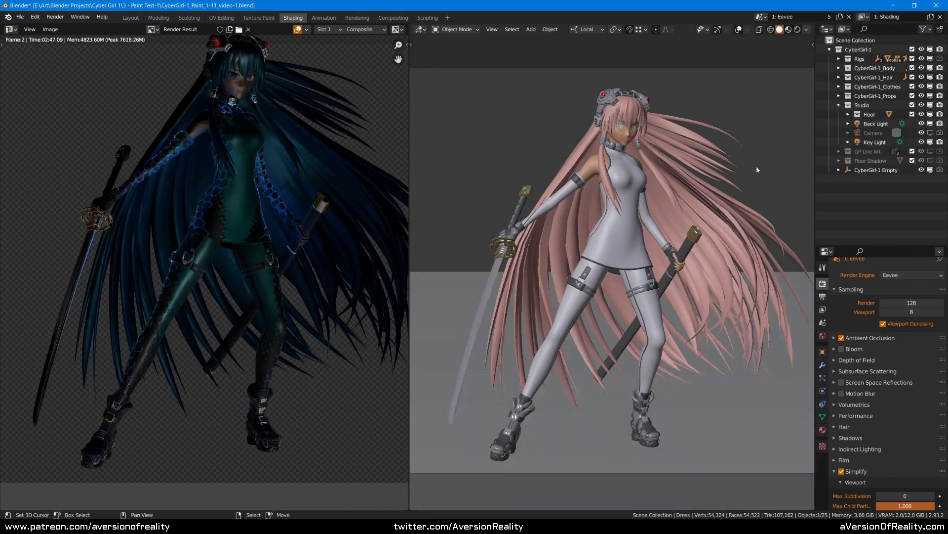
Switch to the 2: Cycles scene and its 0: Indirect view layer
click(761, 17)
click(762, 42)
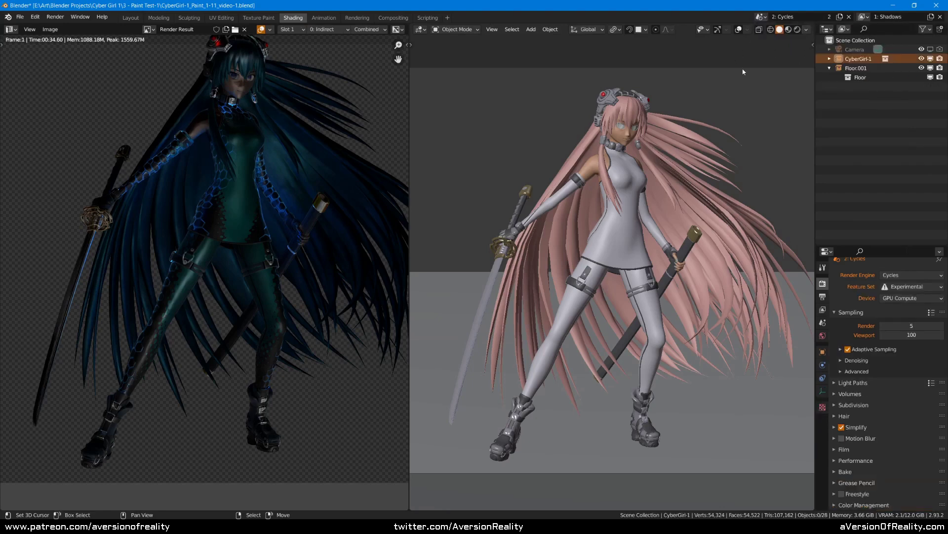
click(862, 16)
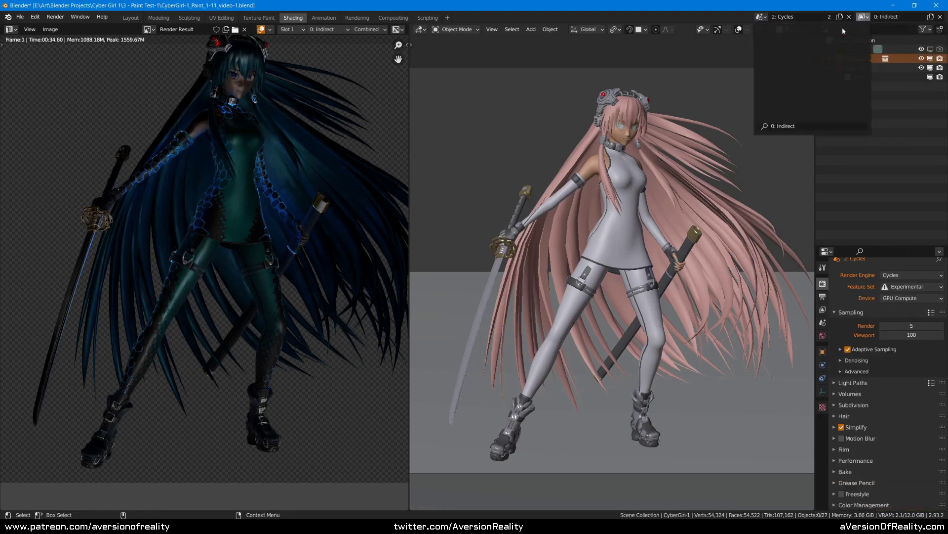
Toggle the viewport display of Floor.001, its nested Floor collection and CyberGirl-1 off and back on in the 0: Indirect view layer
click(846, 31)
click(932, 68)
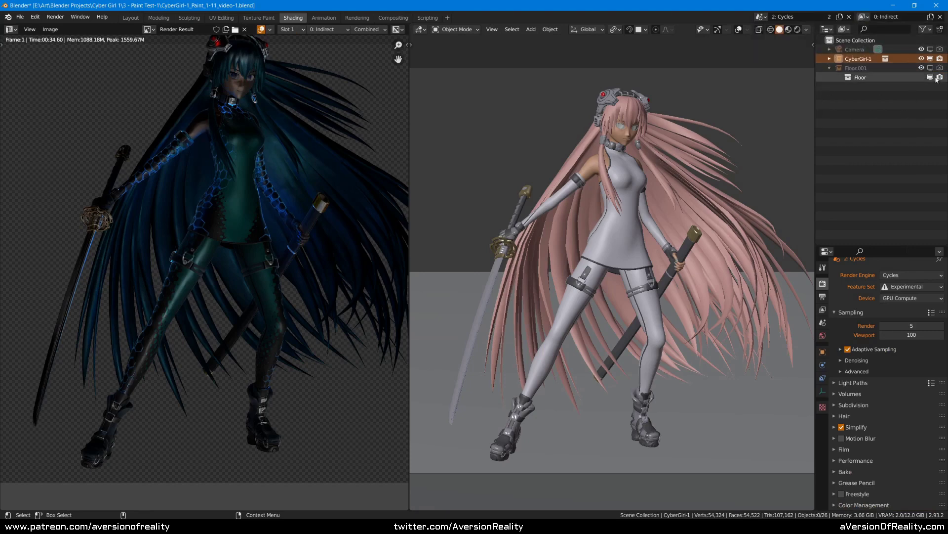
click(931, 78)
click(932, 59)
click(931, 59)
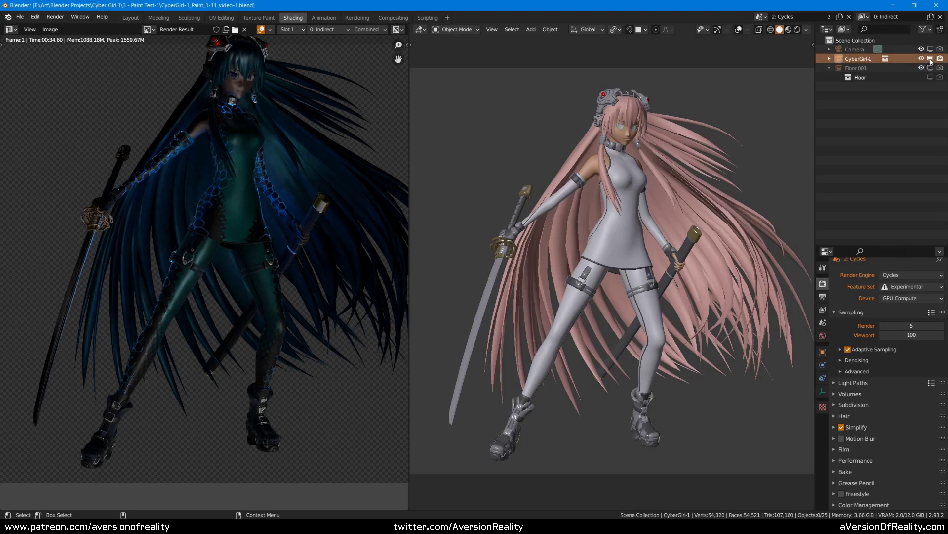
click(931, 59)
click(931, 59)
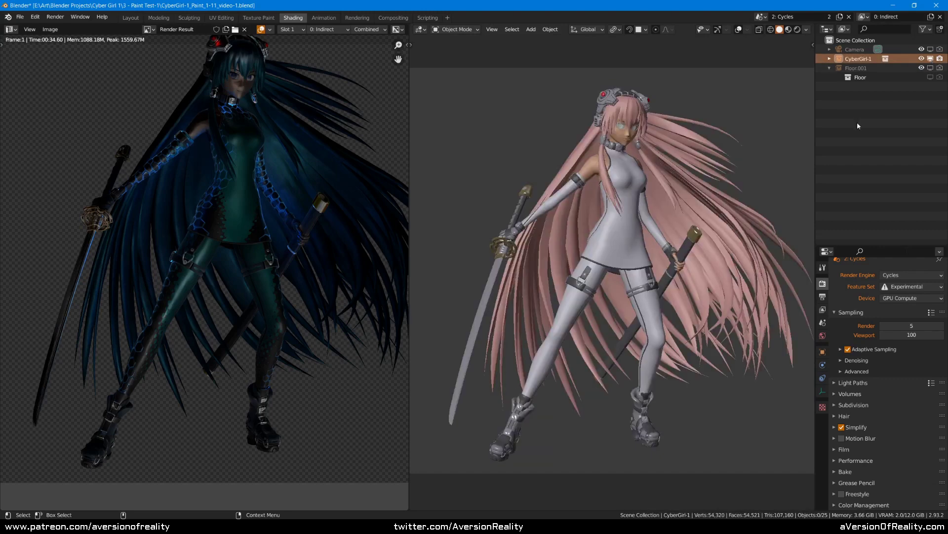
click(931, 69)
drag(931, 77, 939, 77)
Switch to the 1: Eevee scene, check the Floor collection in its 1: Shading view layer, and return to 0: Combined
click(761, 18)
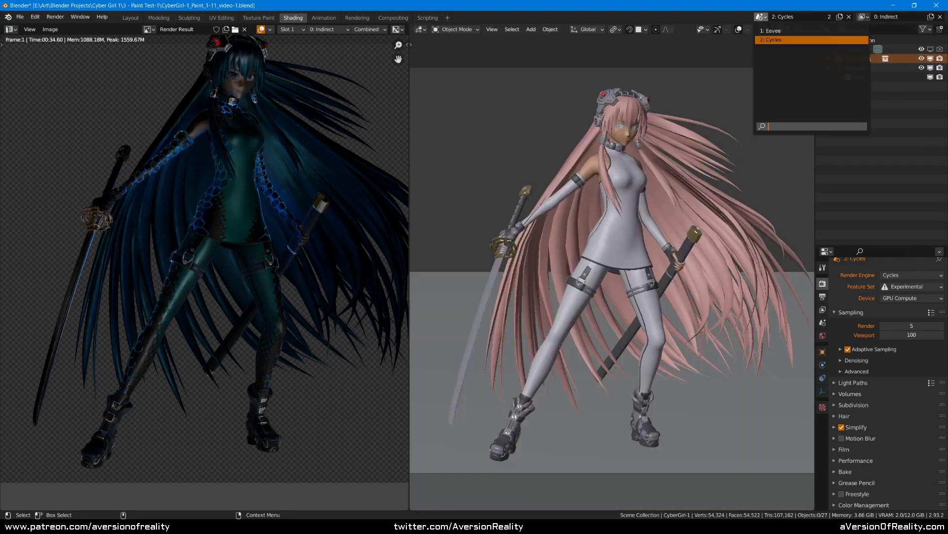
key(Return)
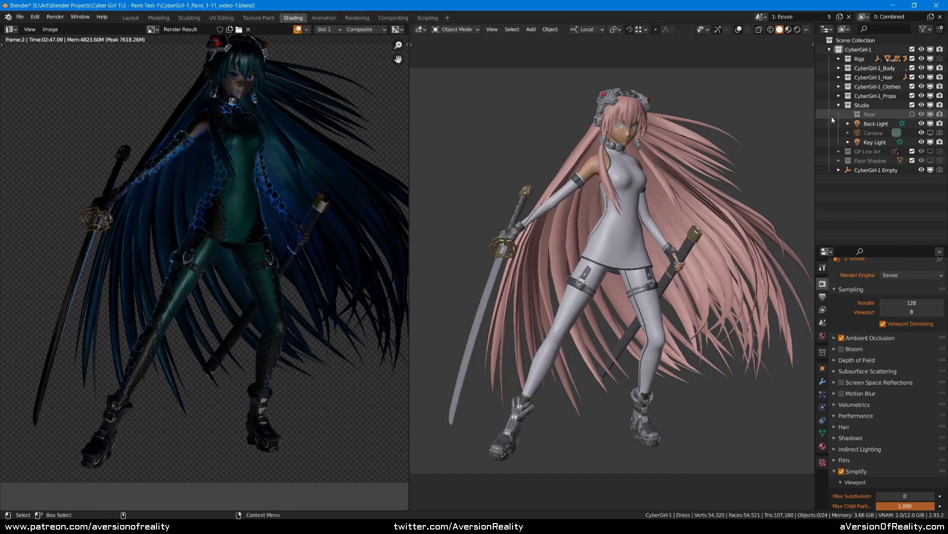
click(862, 17)
click(856, 39)
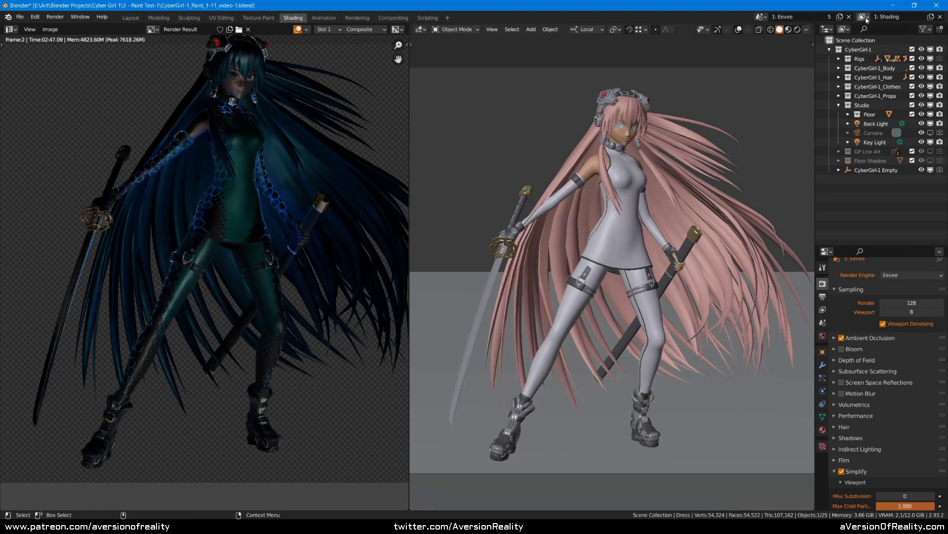
click(863, 17)
click(776, 31)
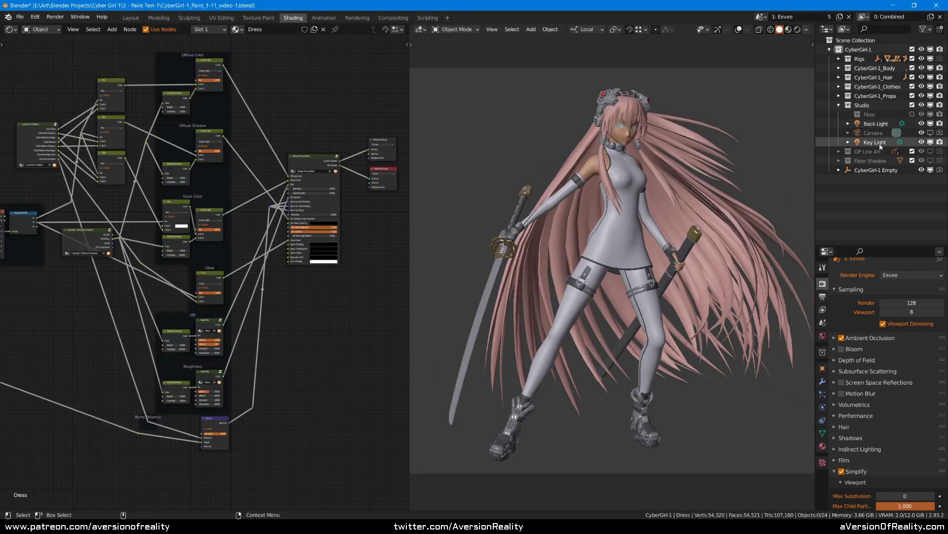
Select the Key Light and spread out its Light Group Shell, mix_group and Cycles and Eevee Light Output nodes
click(879, 143)
scroll(315, 260, up, 6)
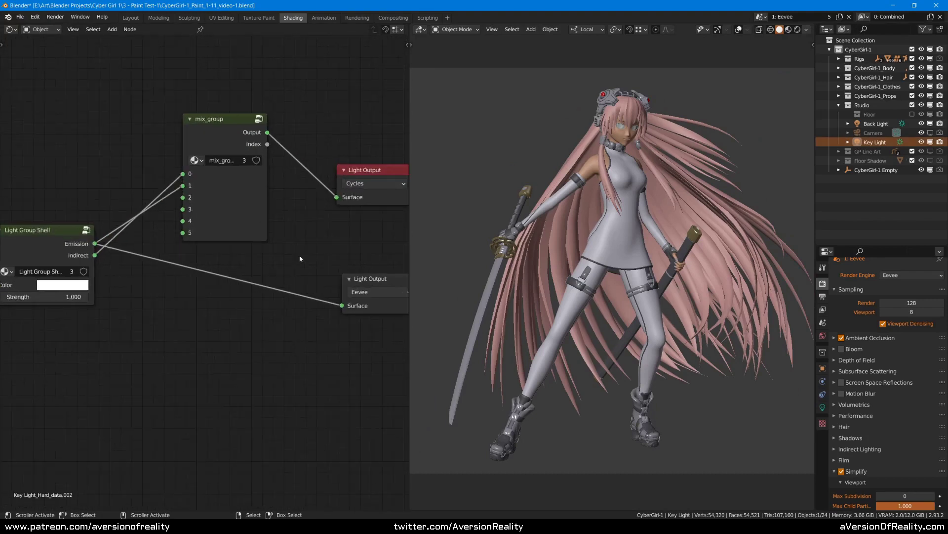
drag(75, 245, 71, 199)
drag(374, 285, 338, 300)
drag(381, 171, 348, 151)
drag(222, 119, 210, 118)
middle_drag(130, 93, 178, 120)
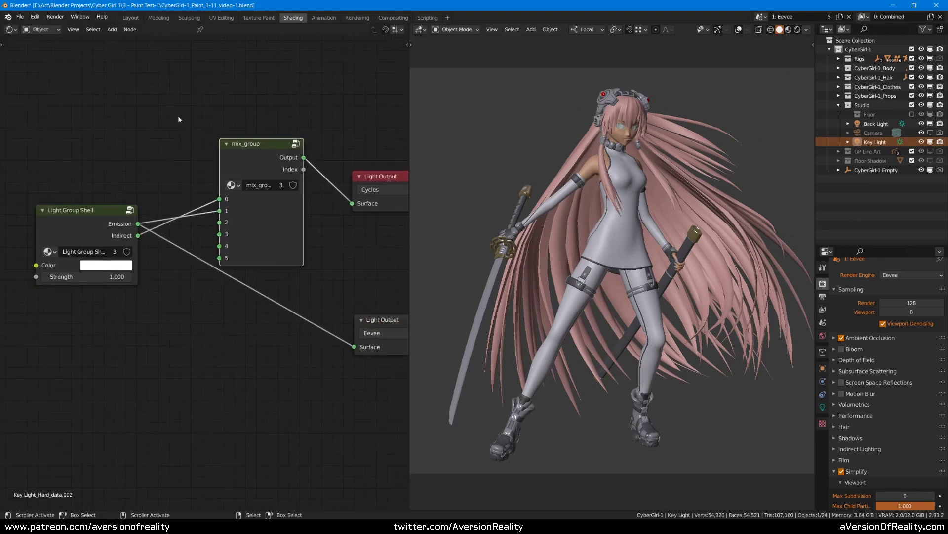
shift+click(238, 169)
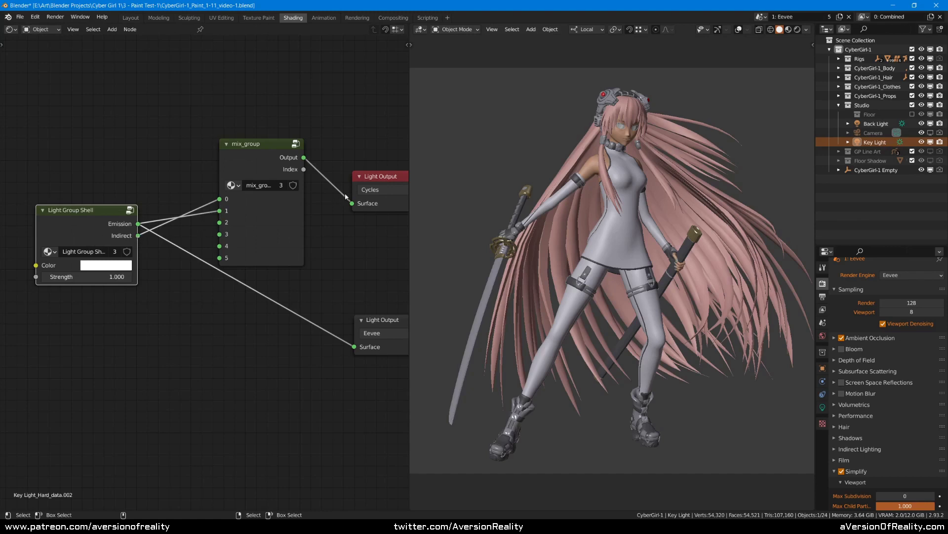
drag(263, 165, 275, 136)
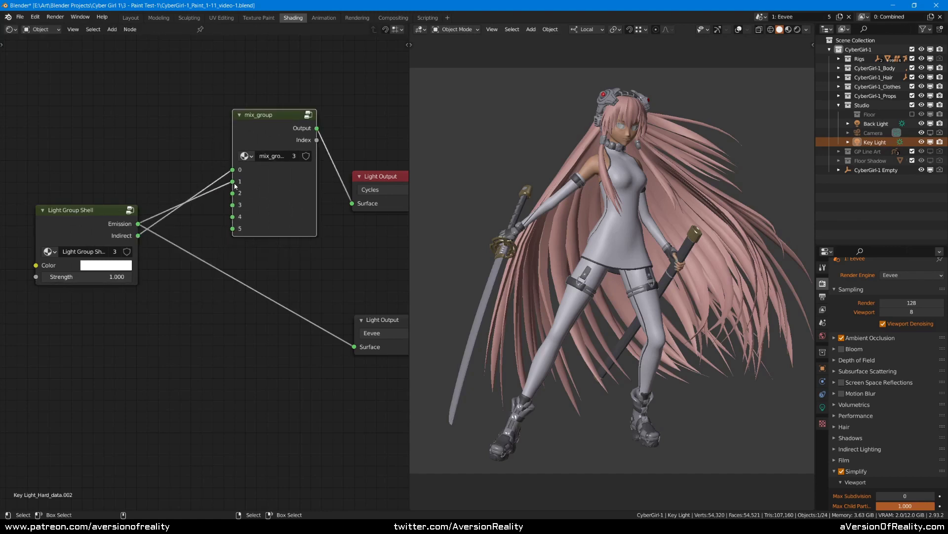
Open the Key Light's Light Group Shell group to examine its internal nodes and exit the group
click(130, 211)
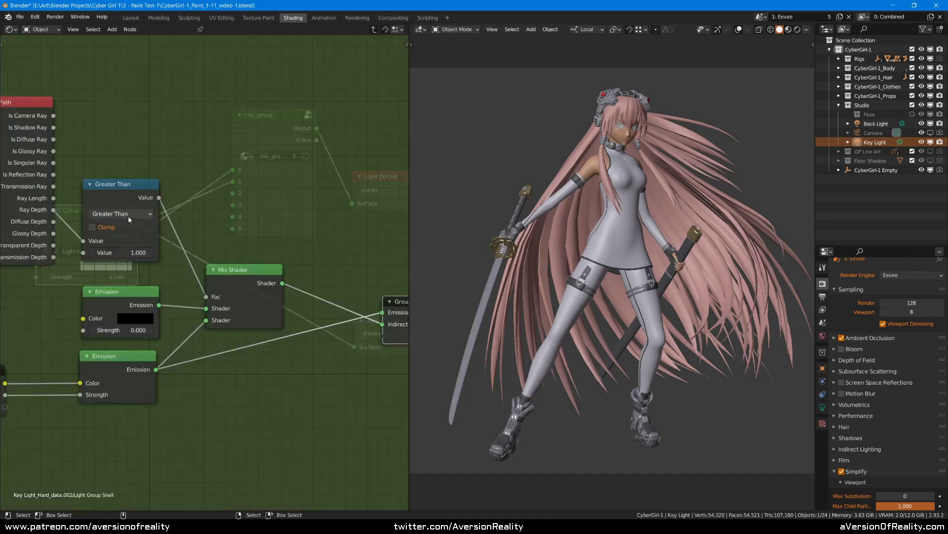
middle_drag(121, 238, 217, 222)
key(Tab)
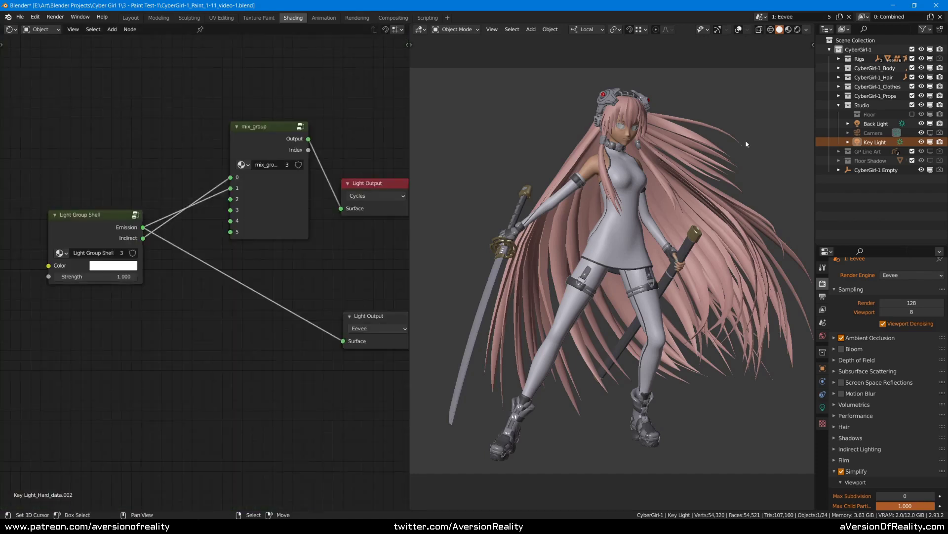
Select the Back Light, frame its node tree, and reposition its Light Group Shell node below the Emission node
click(876, 124)
key(Home)
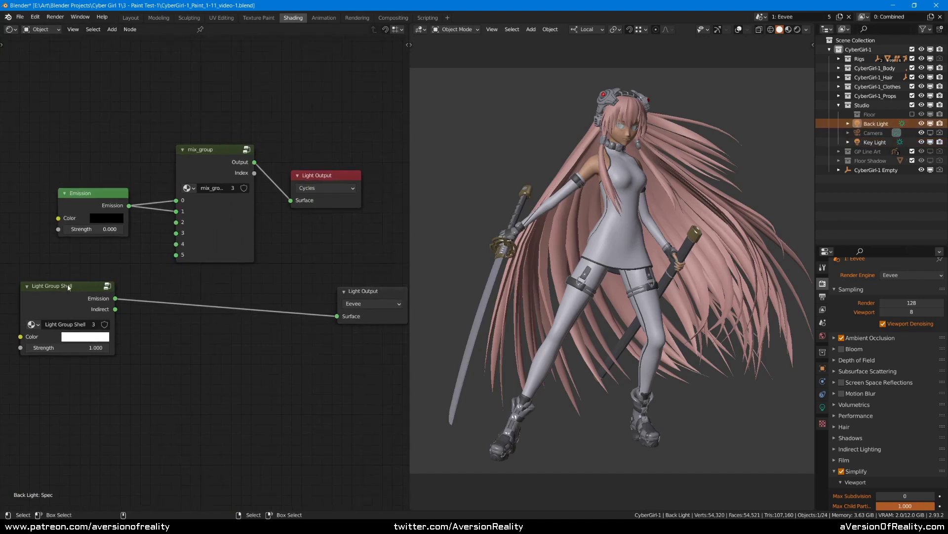
drag(67, 285, 150, 297)
drag(161, 334, 98, 346)
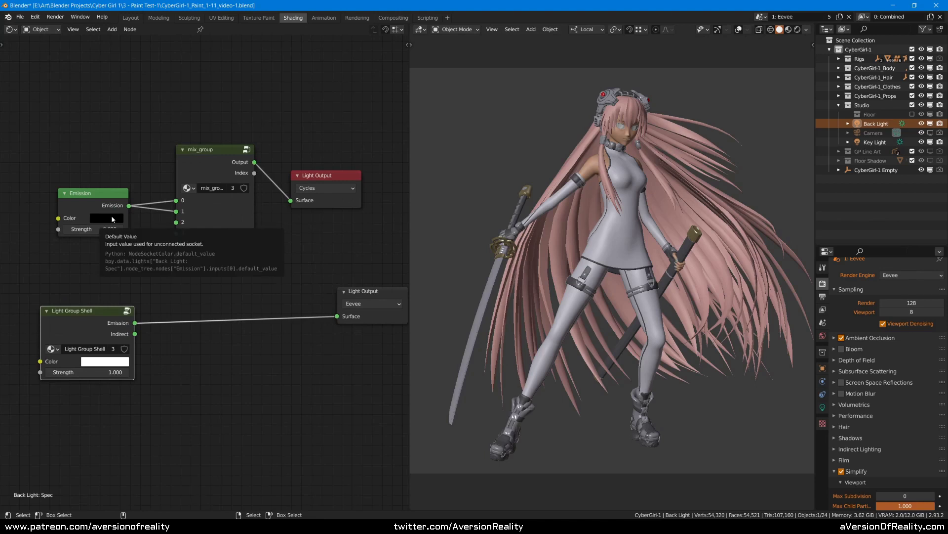
click(315, 228)
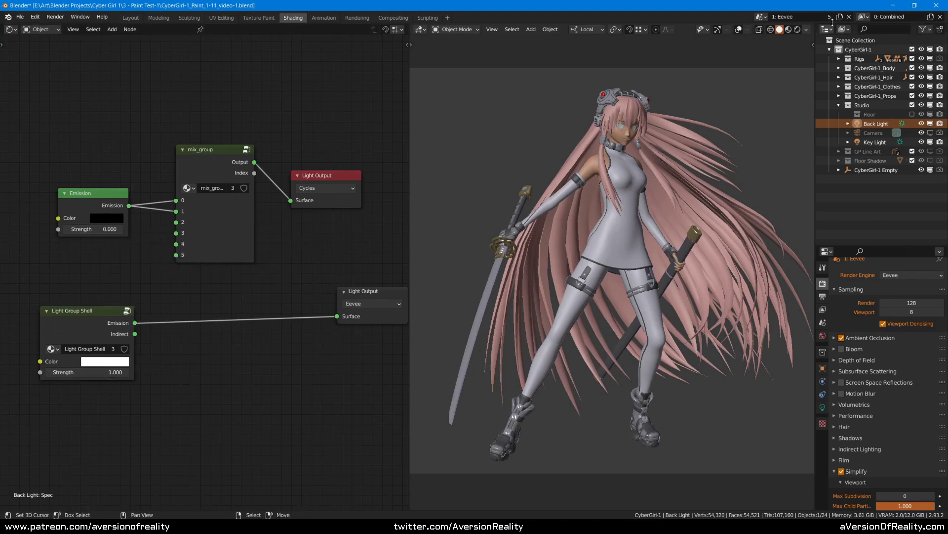
Switch to the 2: Cycles scene's 1: Shadows view layer and select the CyberGirl-1 instance
click(761, 16)
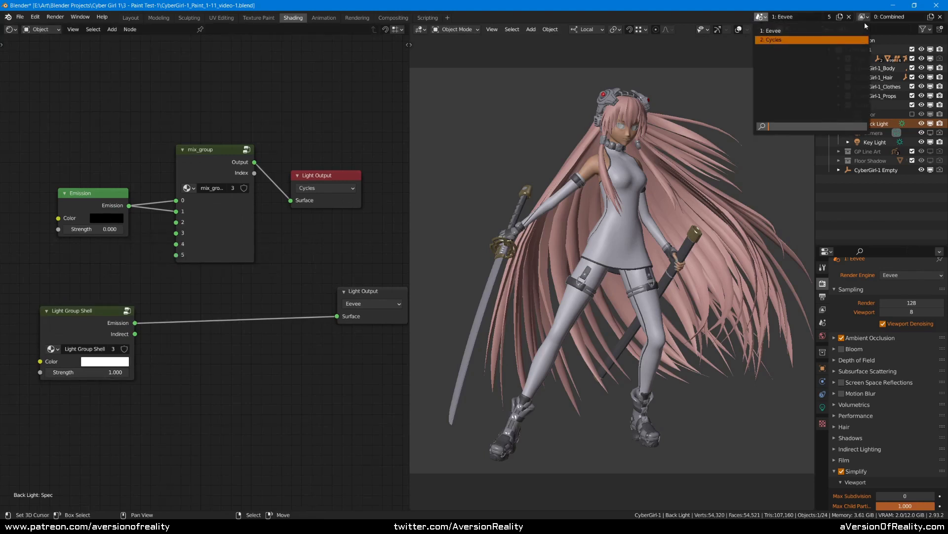
click(865, 40)
click(862, 17)
click(835, 39)
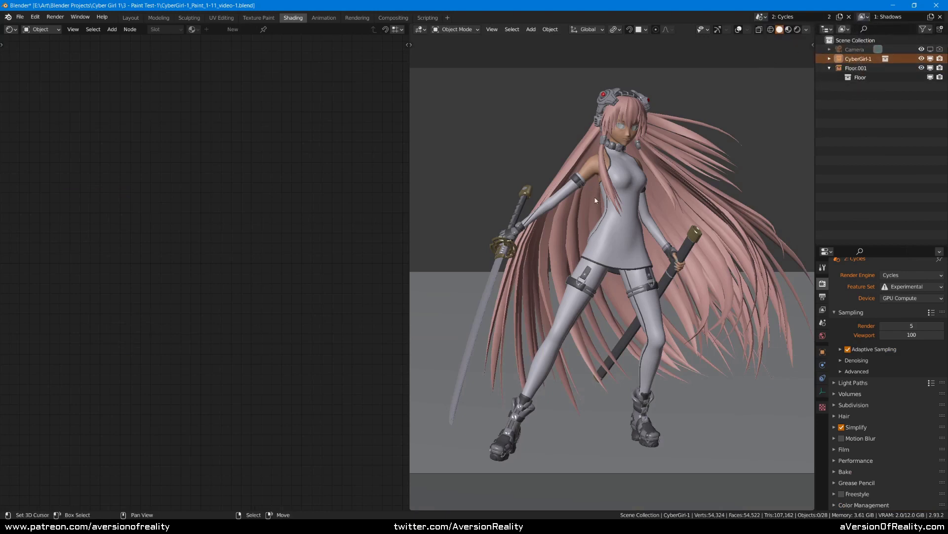
click(860, 59)
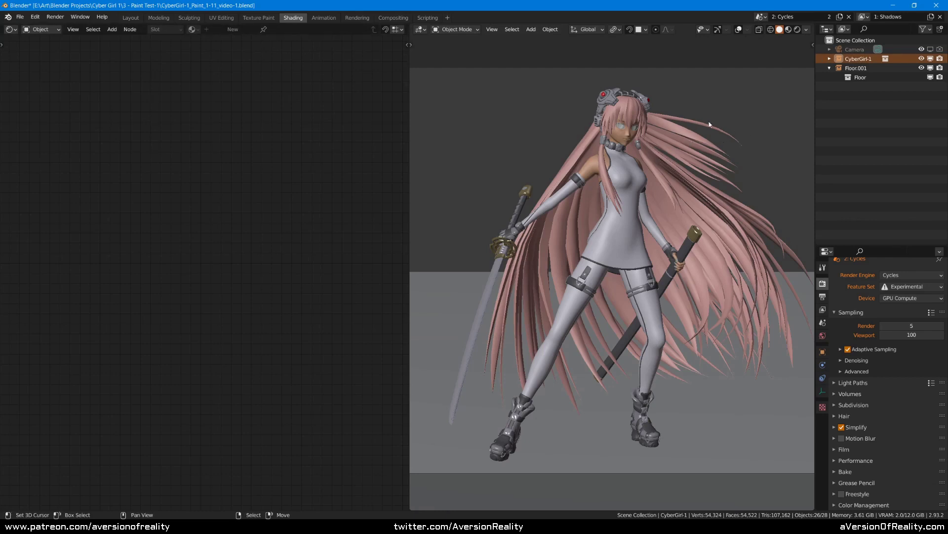
Return to the 1: Eevee scene and review the lights in its Studio collection
click(761, 16)
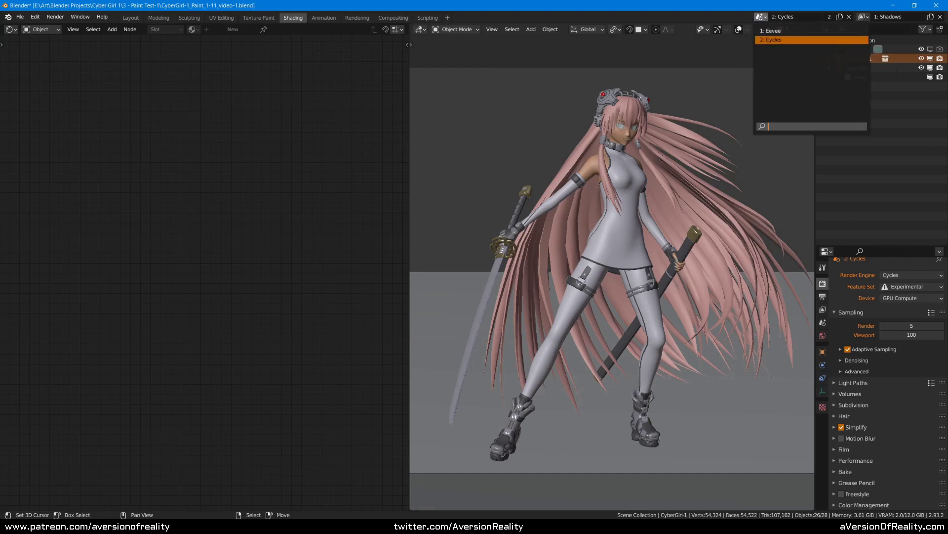
click(789, 30)
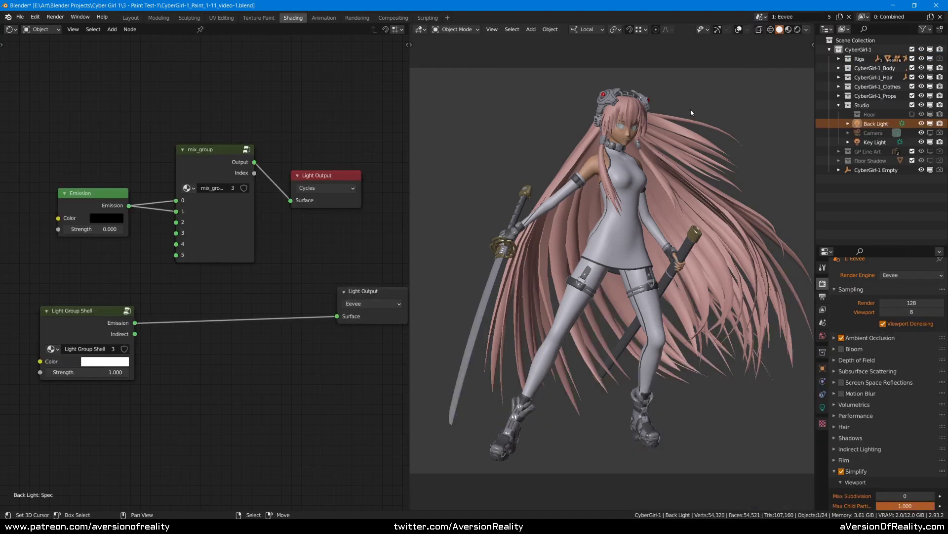
click(862, 106)
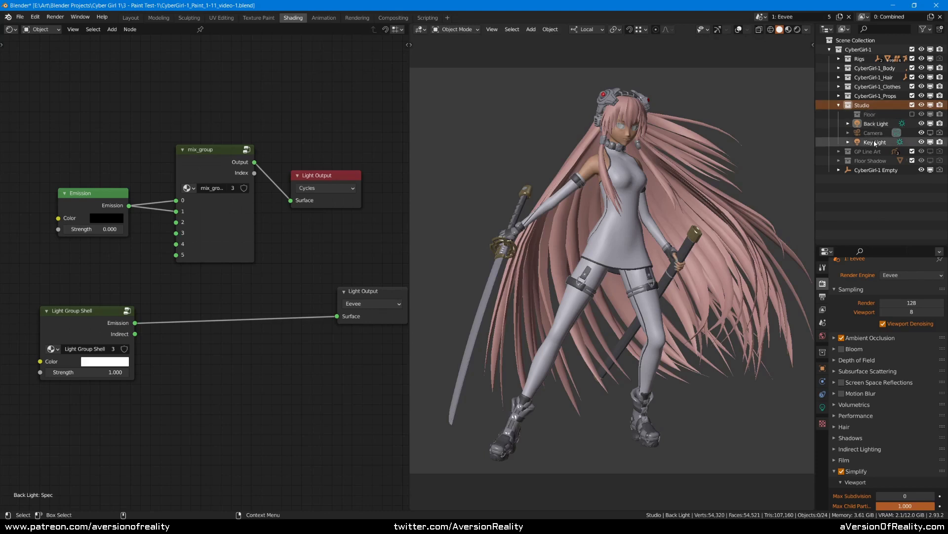
click(872, 196)
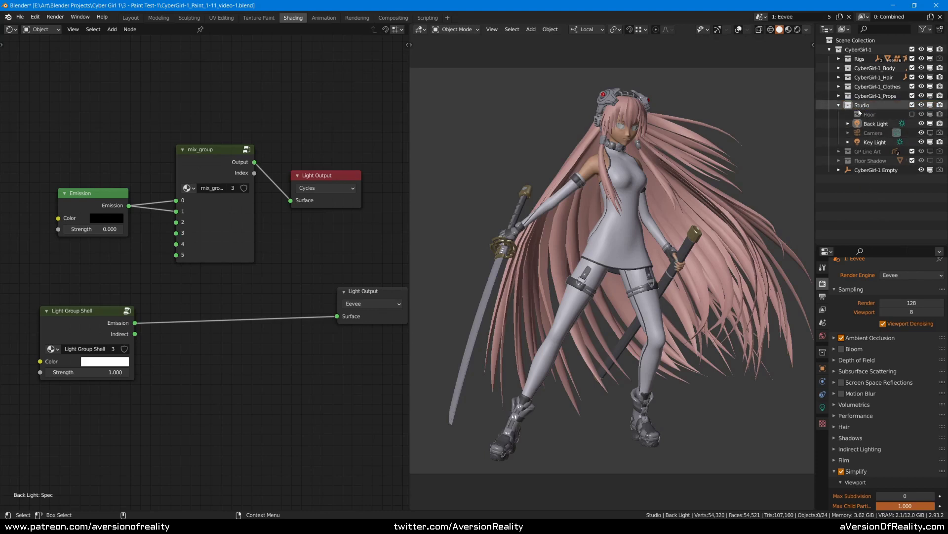
Examine the Back Light's Emission node and look inside its mix_group node, leaving the group again
click(104, 206)
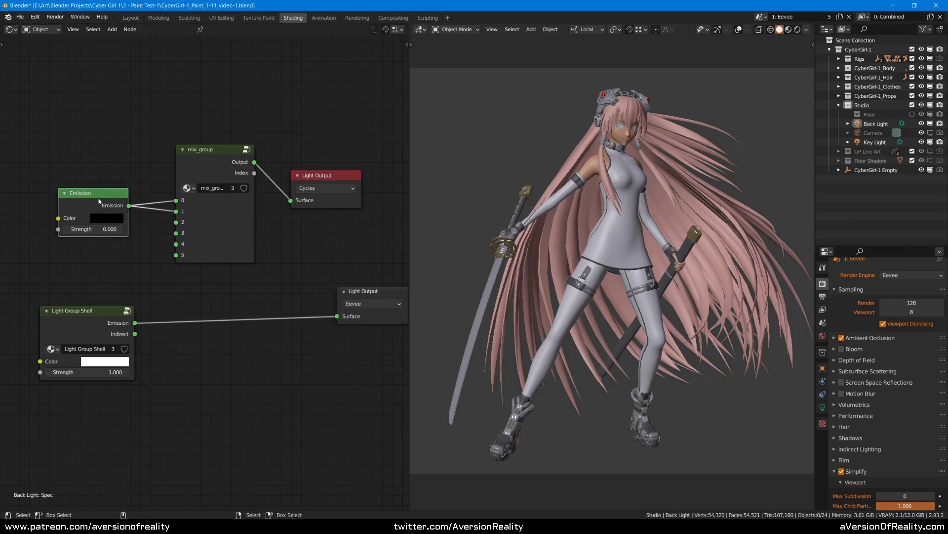
click(318, 124)
click(181, 171)
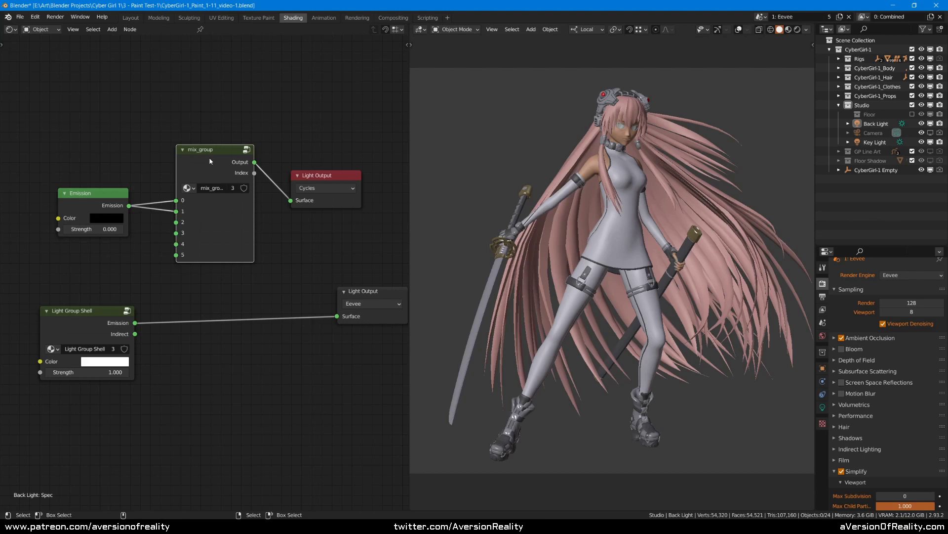
key(Tab)
key(Tab)
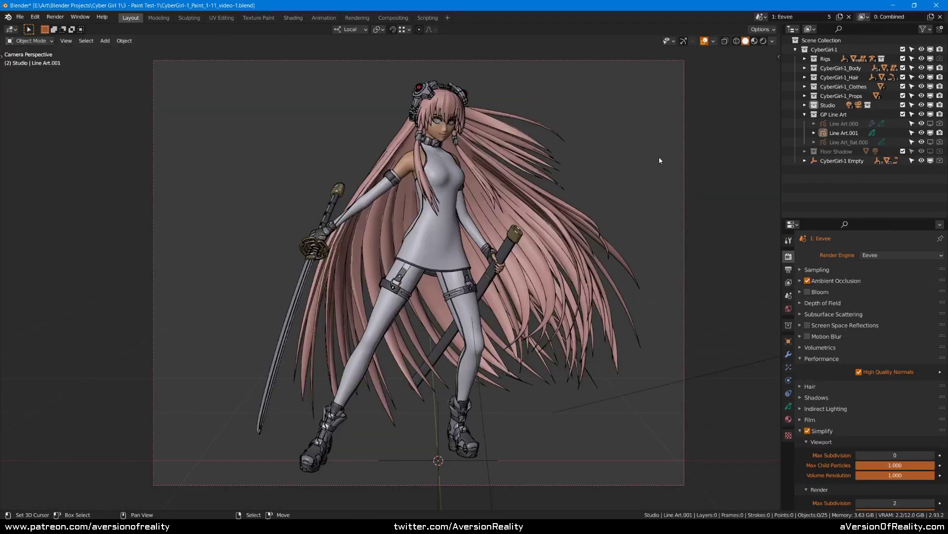
Select Line Art.001 in the GP Line Art collection and inspect the line drawing in the other open window
click(857, 136)
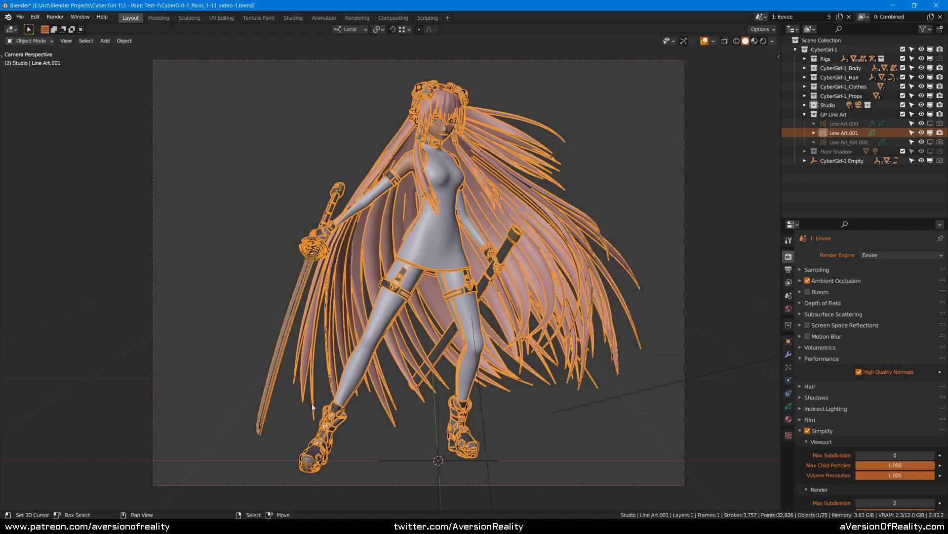
mouse_move(183, 527)
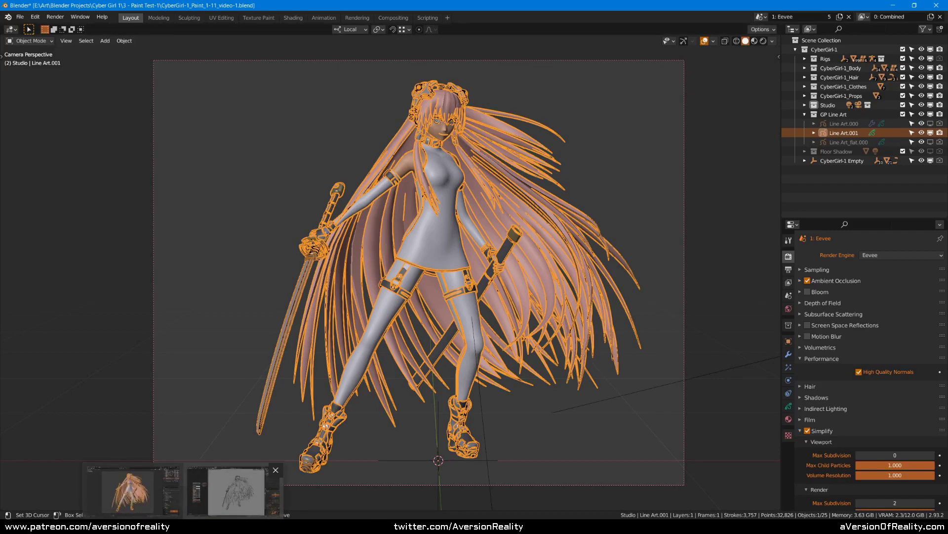
click(235, 491)
middle_drag(605, 165, 686, 239)
middle_drag(525, 269, 484, 229)
scroll(470, 230, up, 2)
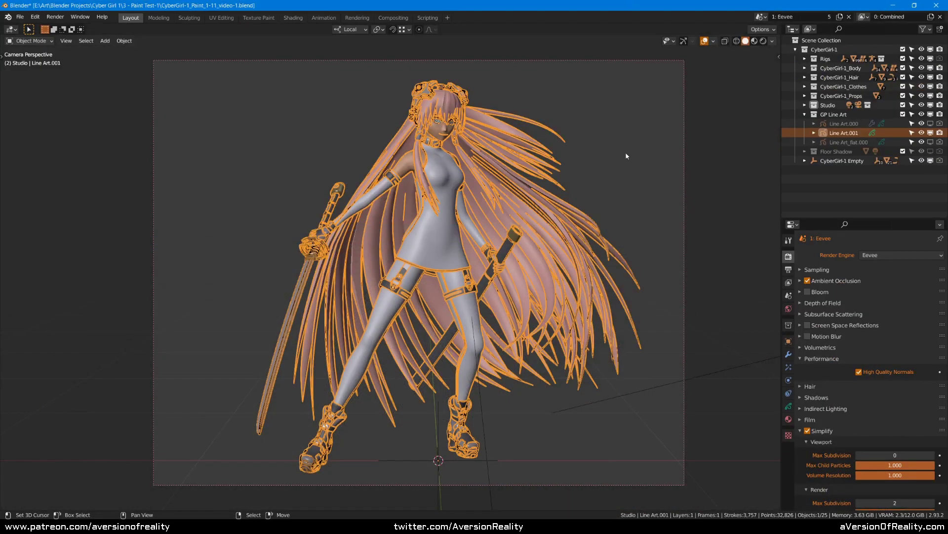
Turn off the viewport overlays and compare Line Art.001 through the camera with an orbited view
scroll(627, 157, down, 1)
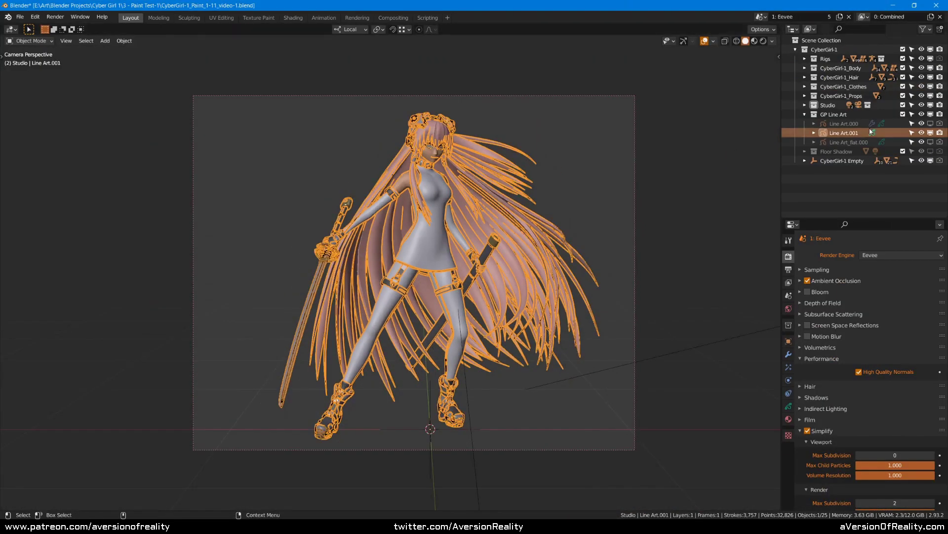
middle_drag(647, 144, 483, 176)
key(shift+alt+z)
key(KP_0)
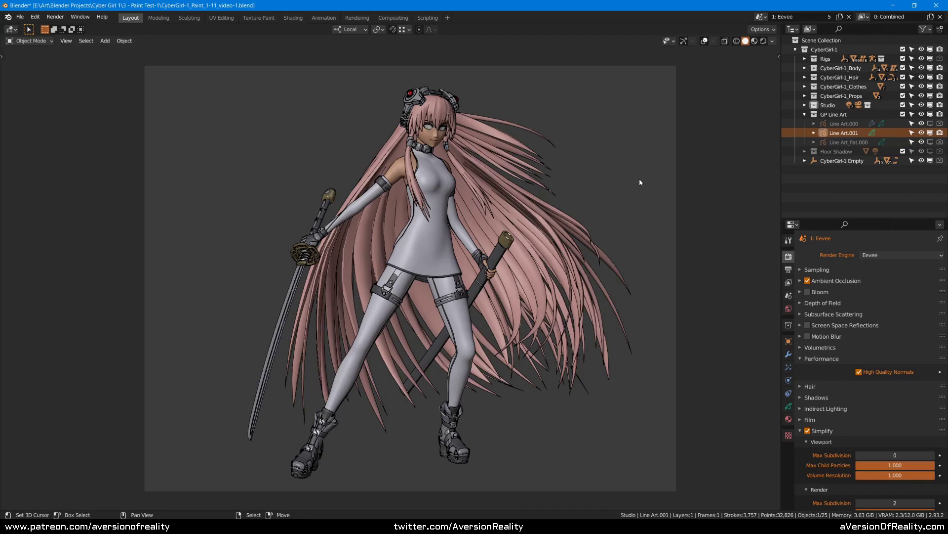
key(KP_0)
Display Line Art_flat.000 in place of Line Art.001 and inspect its lines from another angle and close up through the camera
ctrl+click(931, 142)
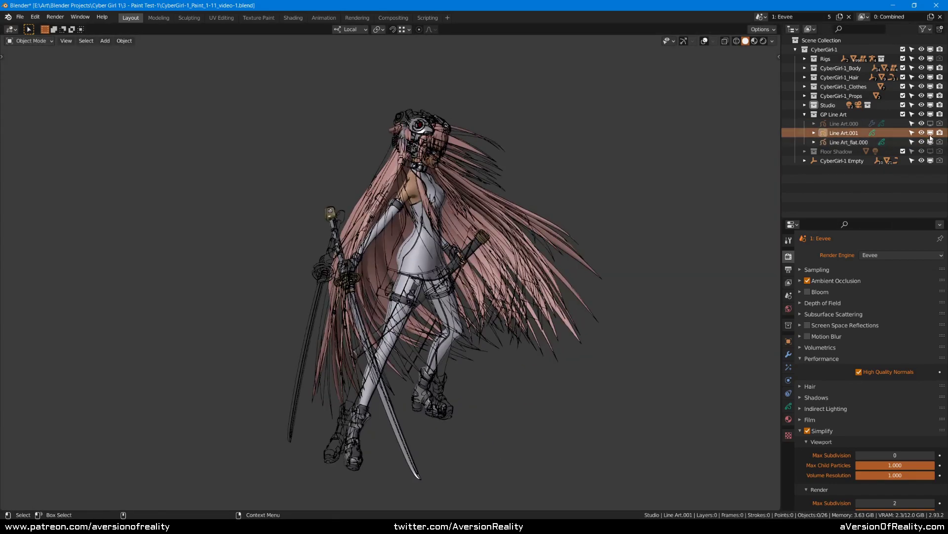
middle_drag(627, 153, 685, 138)
key(KP_0)
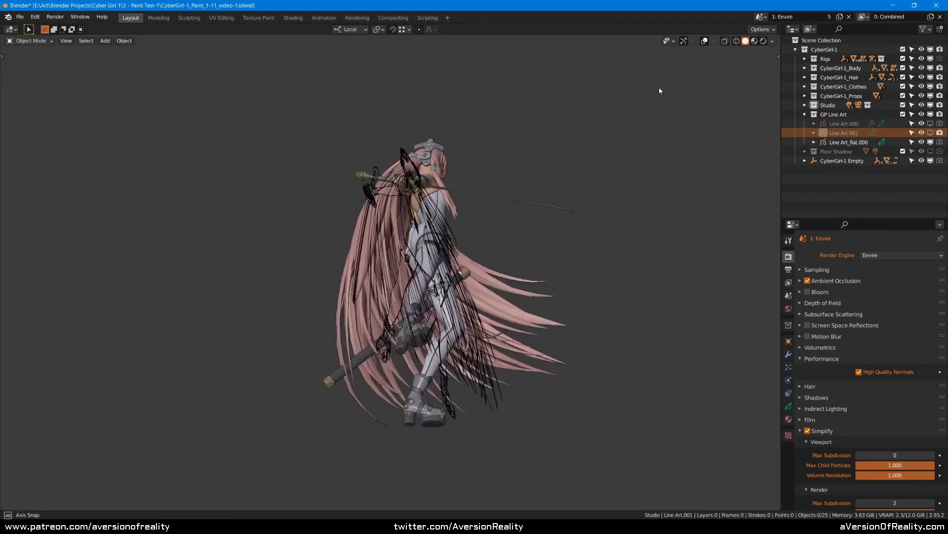
scroll(392, 257, up, 2)
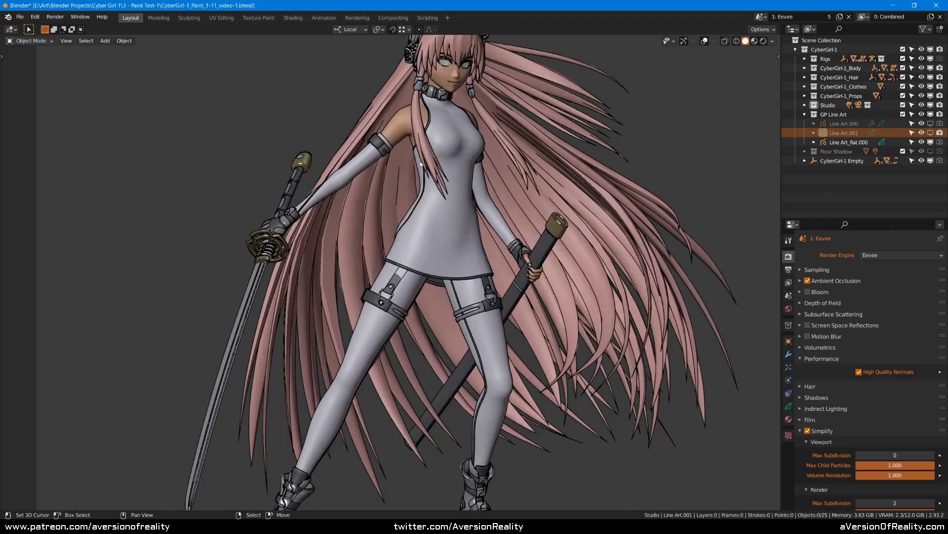
scroll(494, 228, down, 1)
scroll(494, 229, up, 5)
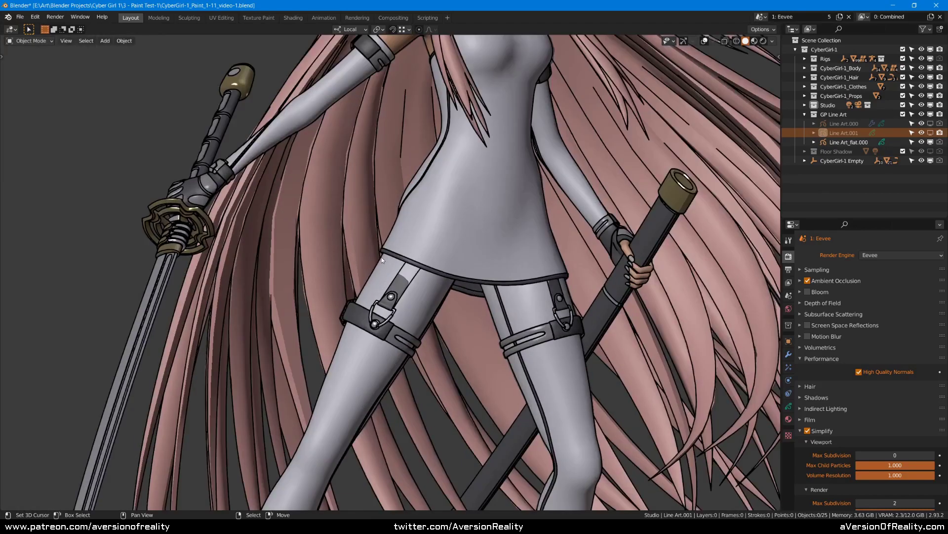
Examine the flat line art close up and in full through the camera, and view Line Art.001 from an orbited angle
scroll(381, 257, up, 3)
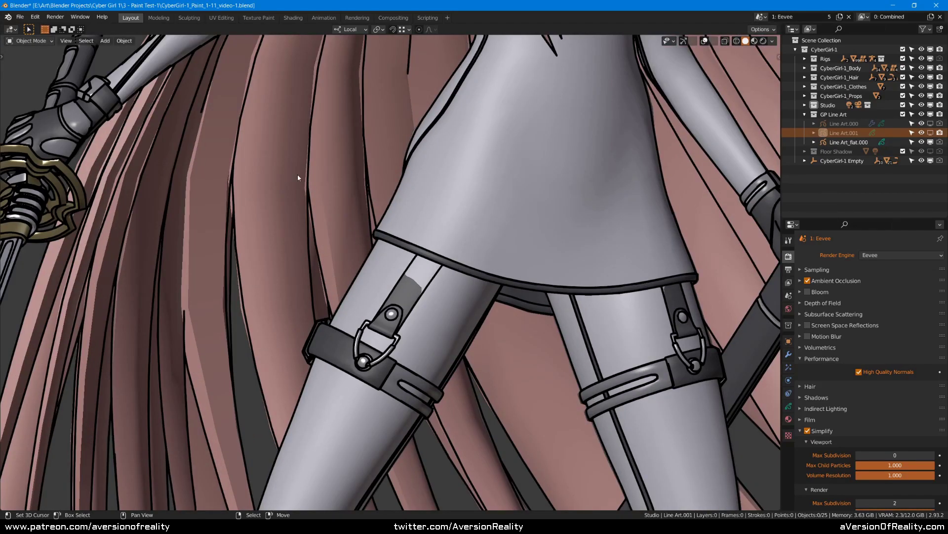
key(Home)
scroll(571, 164, up, 2)
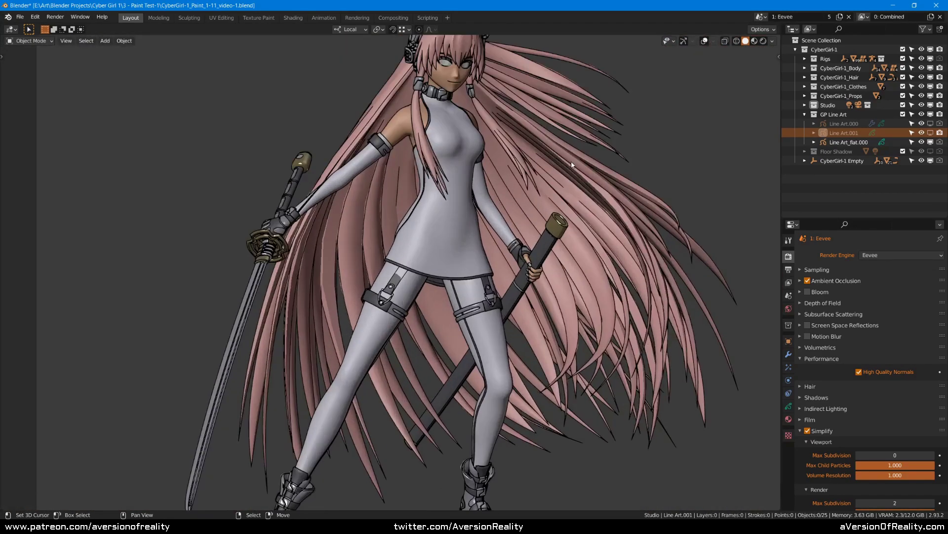
scroll(667, 158, down, 2)
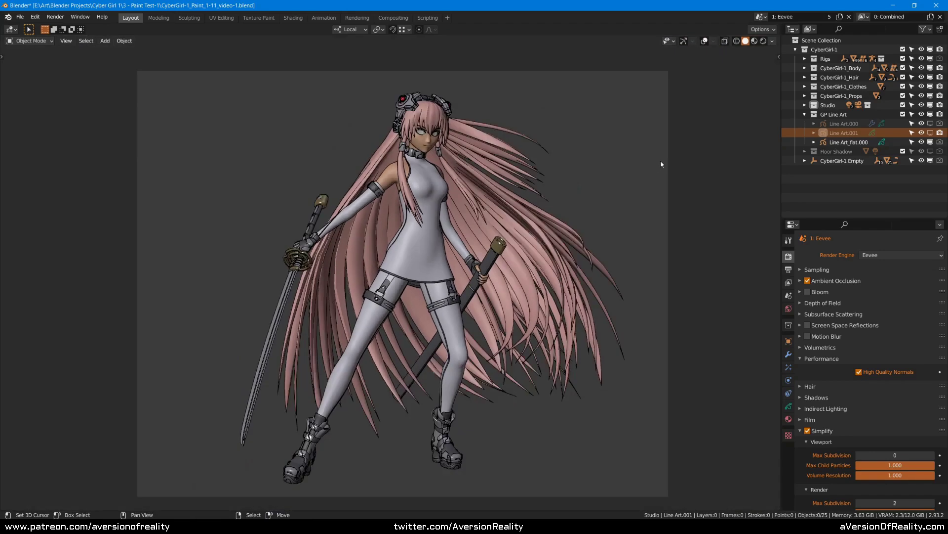
scroll(662, 163, up, 1)
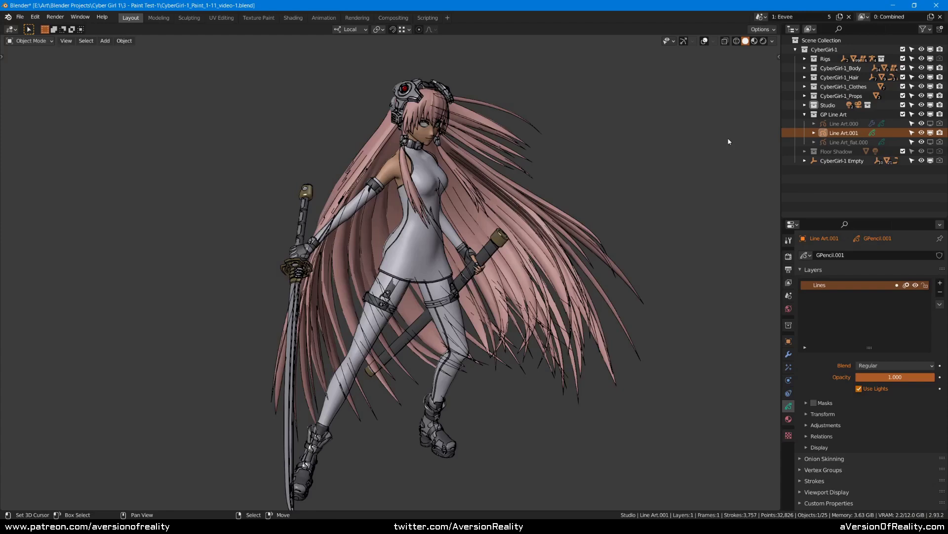
mouse_move(730, 142)
middle_down()
mouse_move(707, 144)
mouse_move(715, 140)
middle_up()
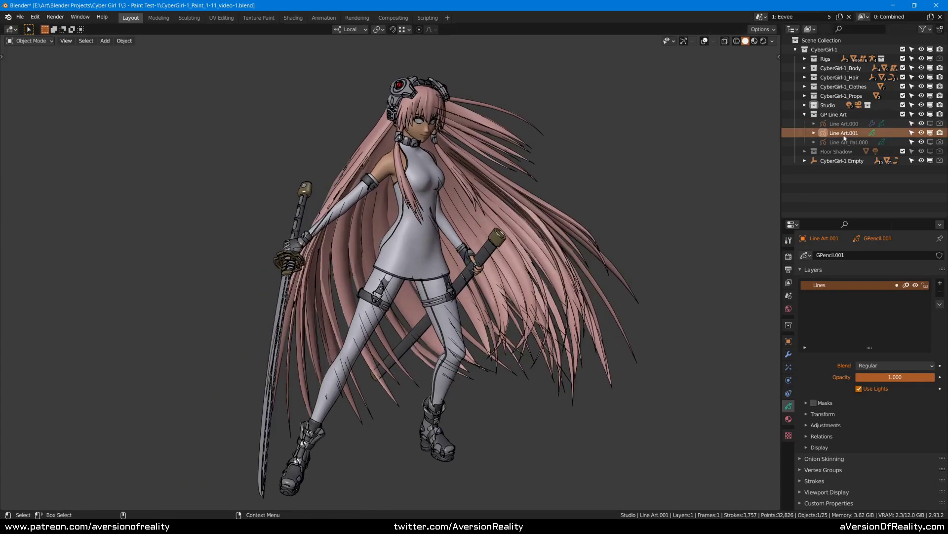
Make a linked duplicate of Line Art.001 in place and give the copy its own single-user grease pencil data
key(alt+d)
right_click(700, 132)
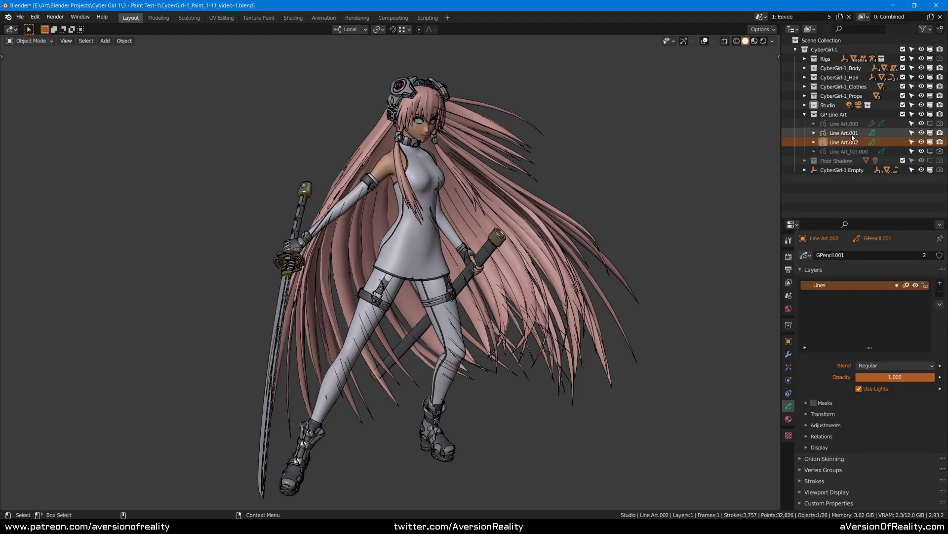
click(924, 256)
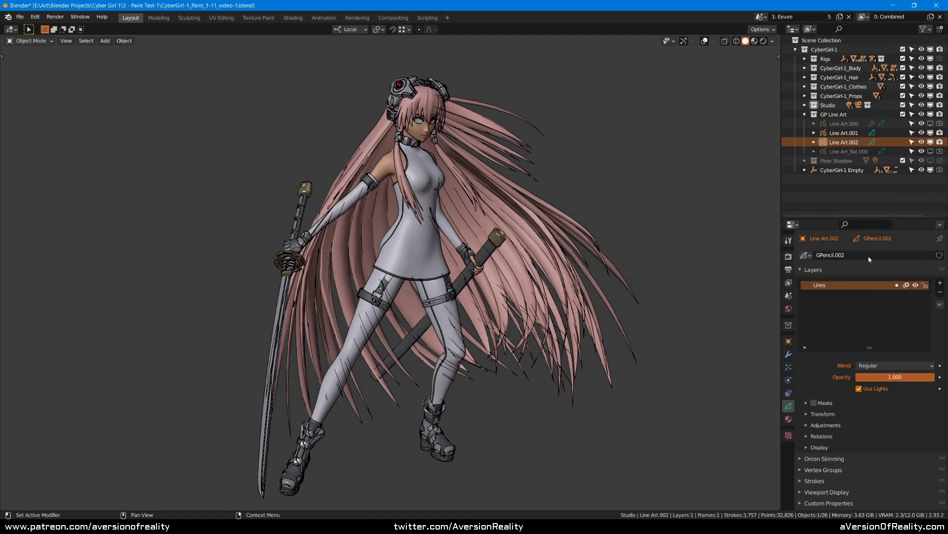
Disable Line Art.001 in viewports and renders, select Line Art.002, and disable CyberGirl-1 Empty in viewports
click(849, 134)
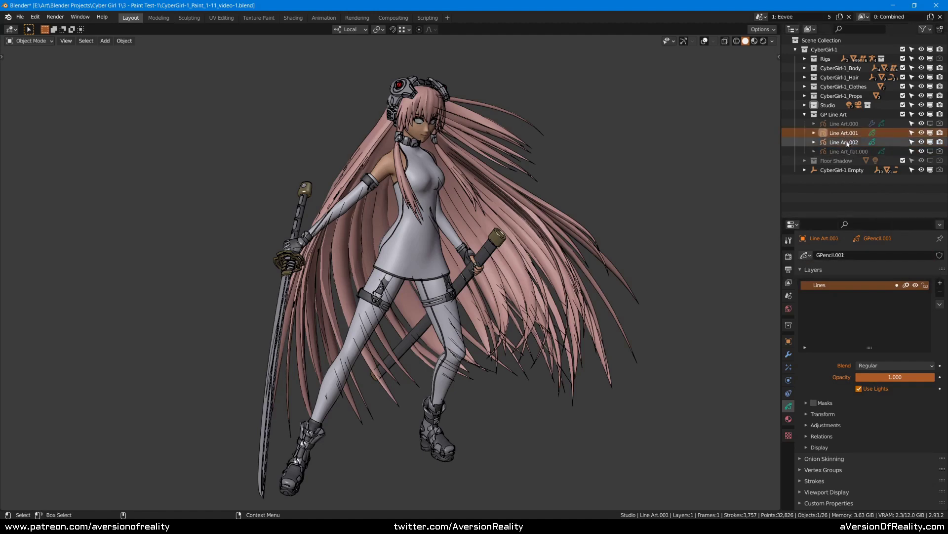
click(850, 142)
click(851, 134)
click(930, 133)
click(941, 134)
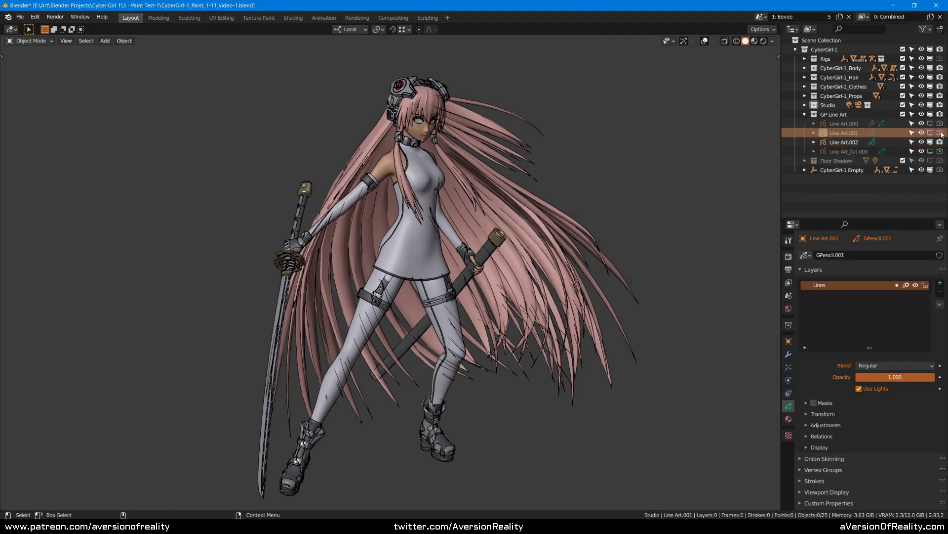
click(843, 142)
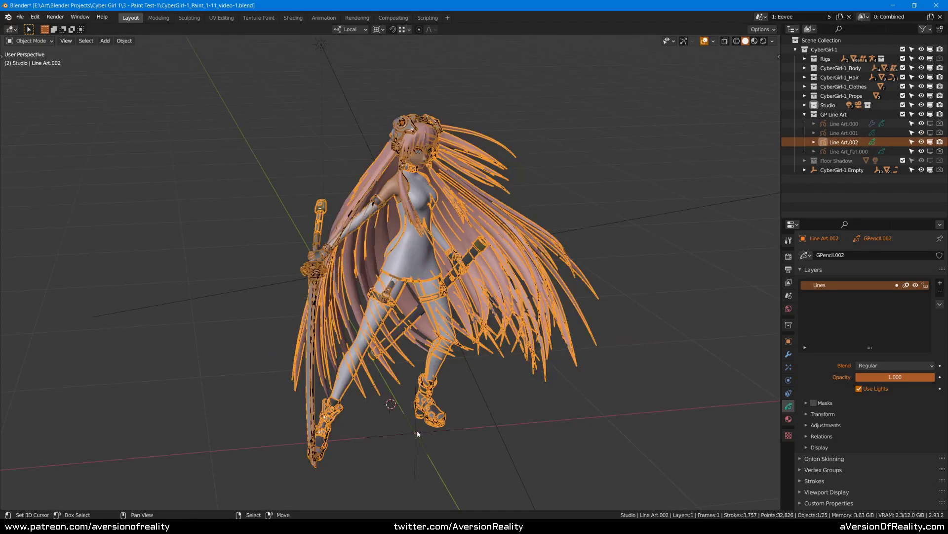
mouse_move(417, 433)
middle_down()
mouse_move(451, 405)
mouse_move(414, 438)
middle_up()
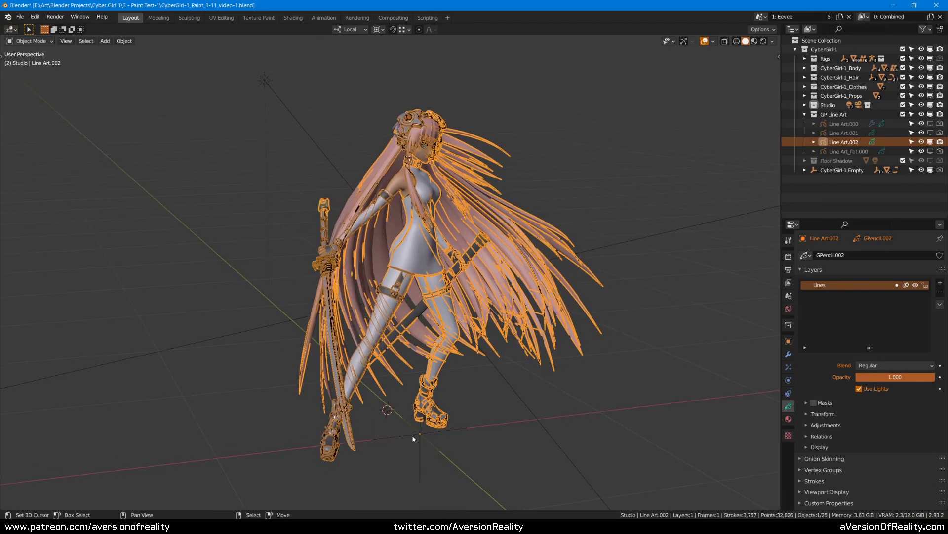
click(931, 170)
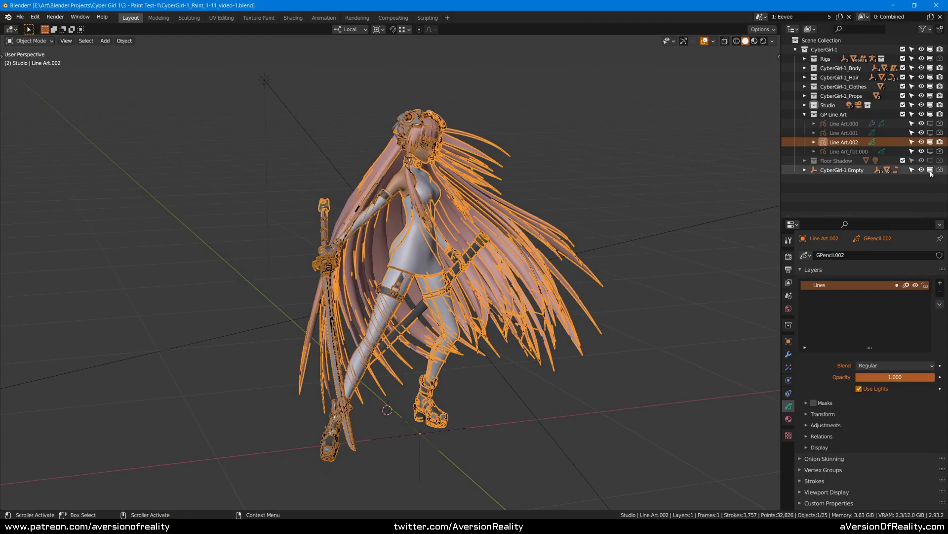
Snap the 3D cursor to the world origin and set the origin of Line Art.002 to the 3D cursor
middle_drag(420, 434, 535, 303)
key(shift+s)
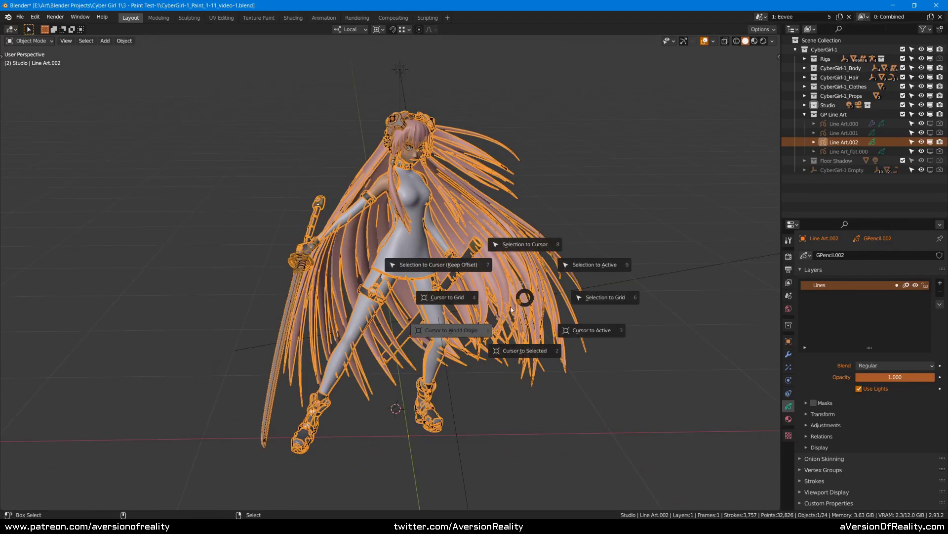
click(460, 337)
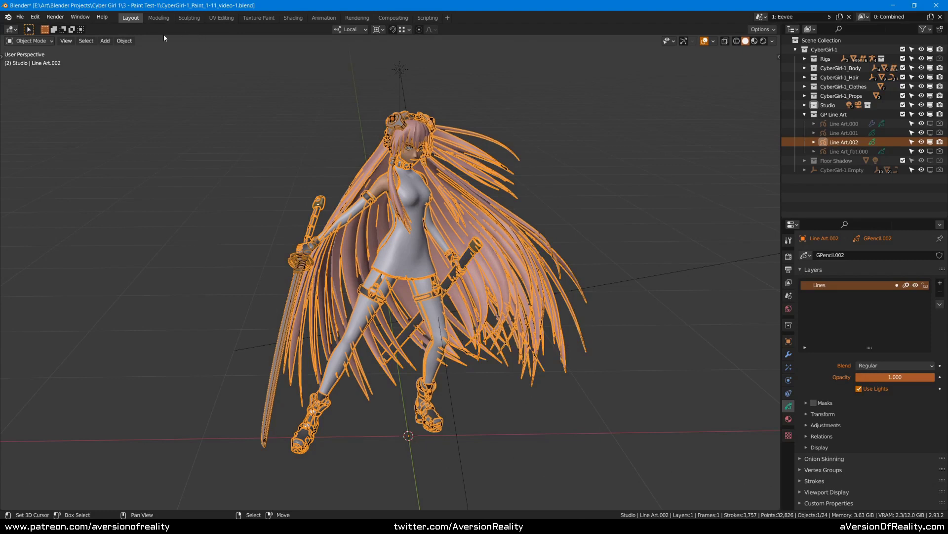
click(124, 41)
mouse_move(163, 61)
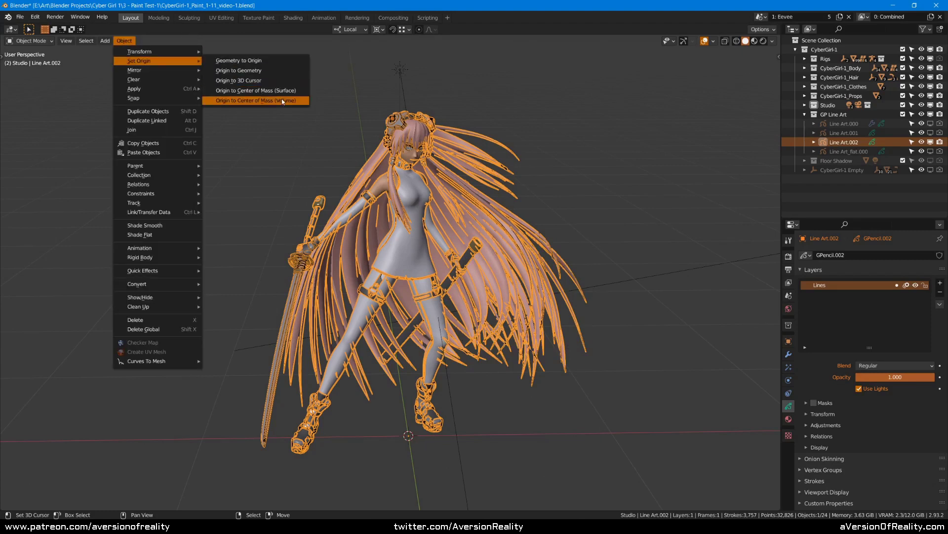
click(289, 72)
Flatten the Line Art.002 strokes from the camera view in Edit Mode using Reproject Strokes with the View option
key(KP_0)
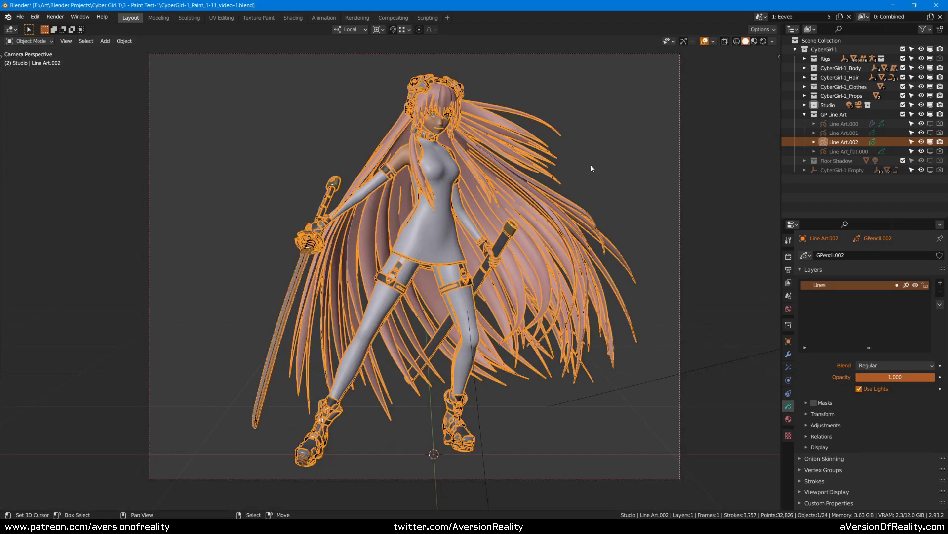
key(Tab)
middle_drag(606, 130, 585, 139)
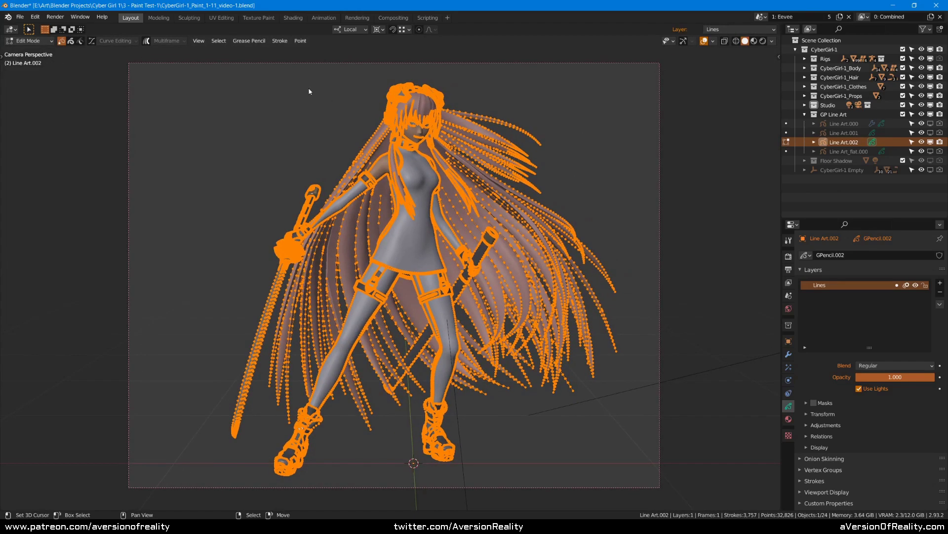
shift+middle_drag(413, 221, 425, 211)
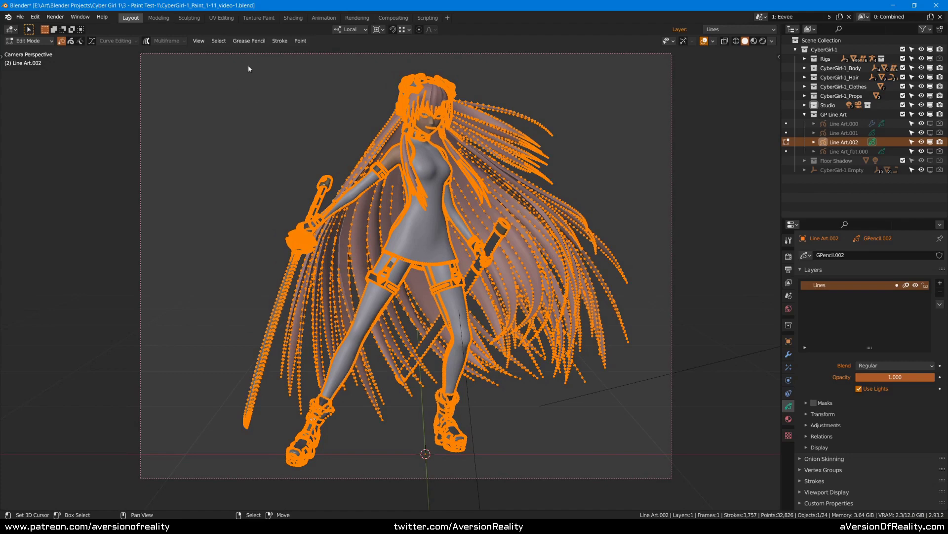
click(258, 42)
mouse_move(311, 202)
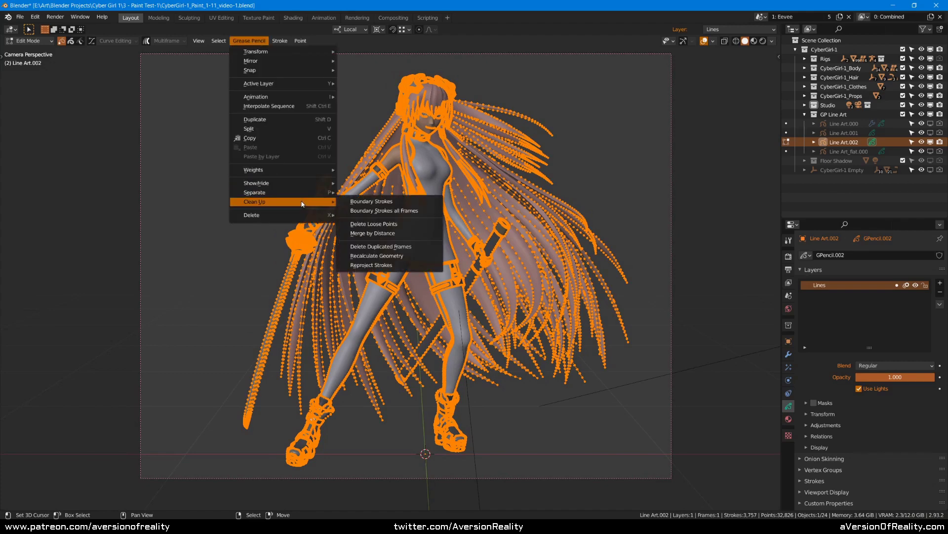
click(400, 267)
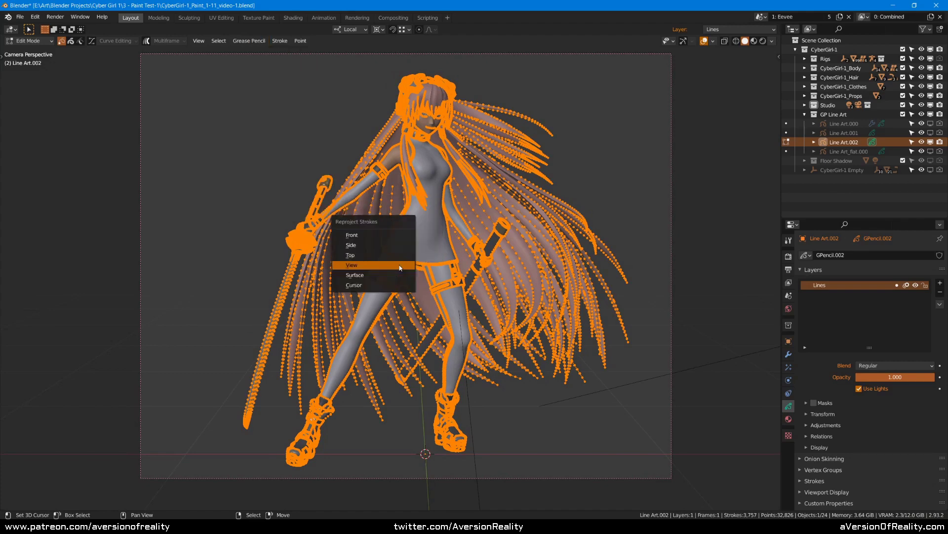
click(400, 267)
Inspect the flattened Line Art_flat_2 strokes from several sides and check the camera's rotation in its transform values
middle_drag(400, 267, 455, 175)
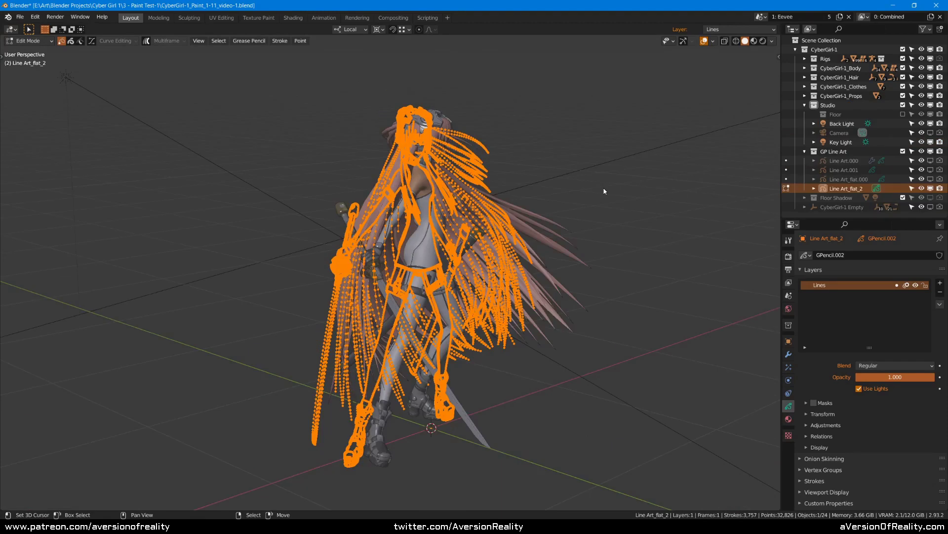
mouse_move(603, 191)
middle_down()
mouse_move(568, 213)
mouse_move(557, 158)
mouse_move(570, 159)
mouse_move(563, 171)
mouse_move(364, 269)
mouse_move(422, 266)
middle_up()
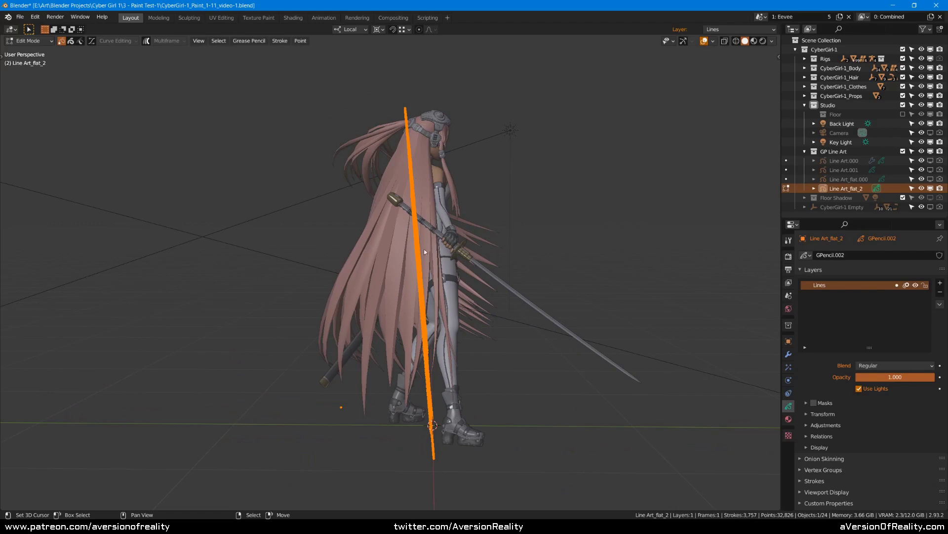
middle_drag(657, 154, 591, 152)
key(n)
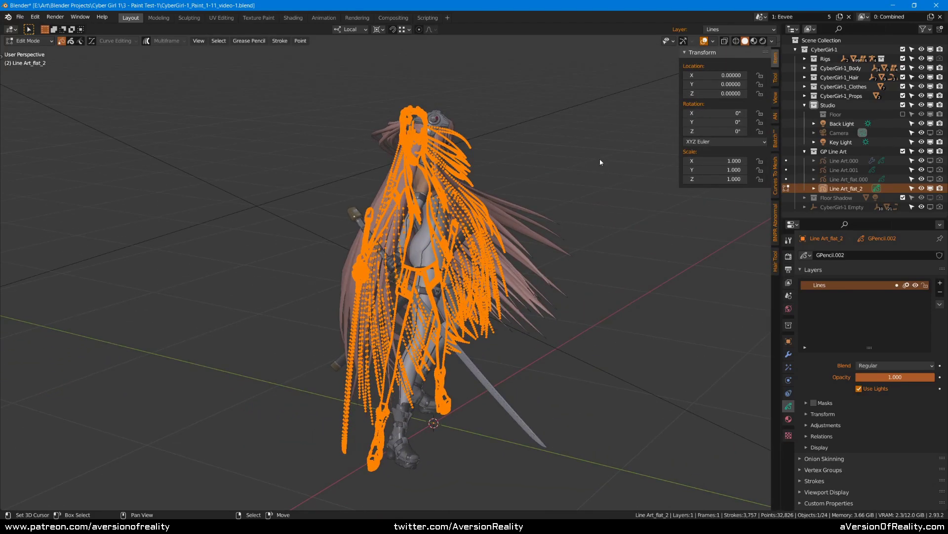
click(843, 134)
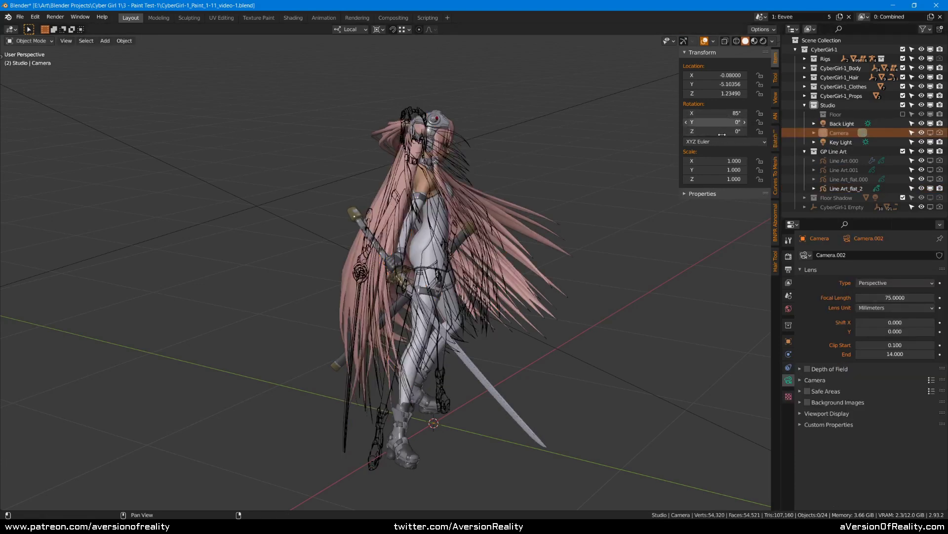
middle_drag(625, 123, 636, 123)
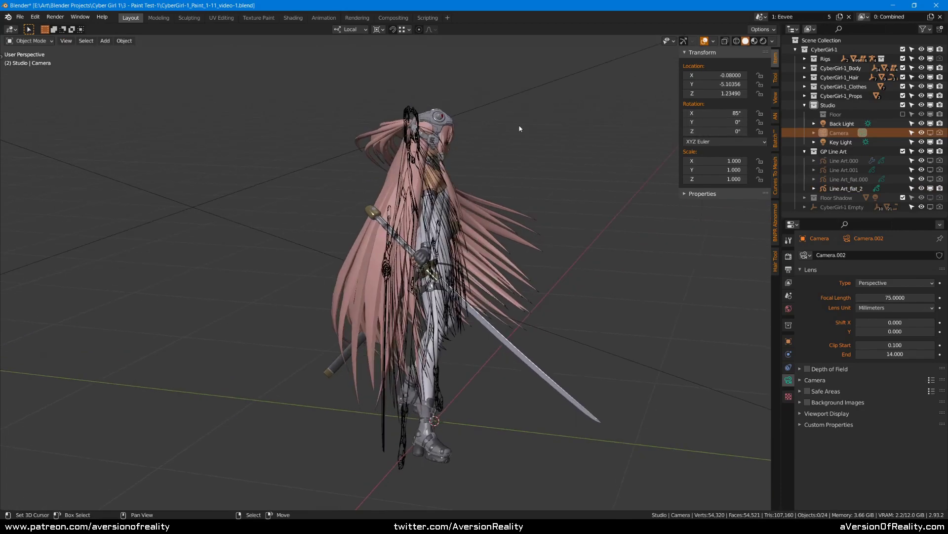
Set the X rotation of Line Art_flat_2 to 5° and check its alignment from the right side and in an orthographic view
click(414, 113)
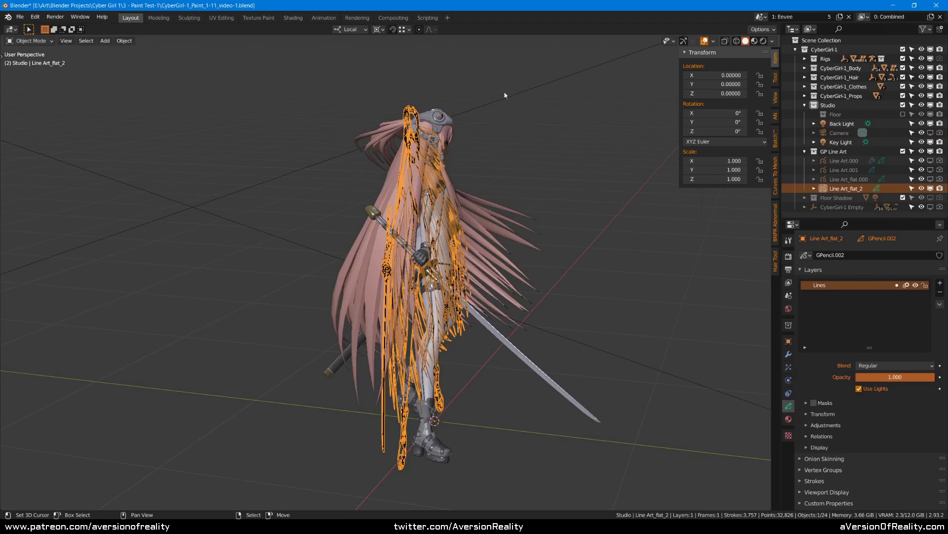
click(708, 113)
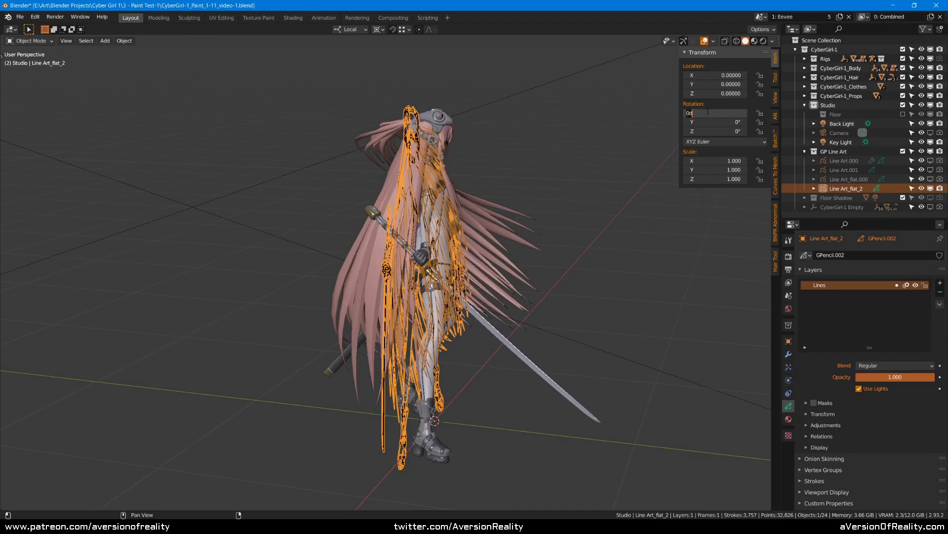
text(5)
key(Return)
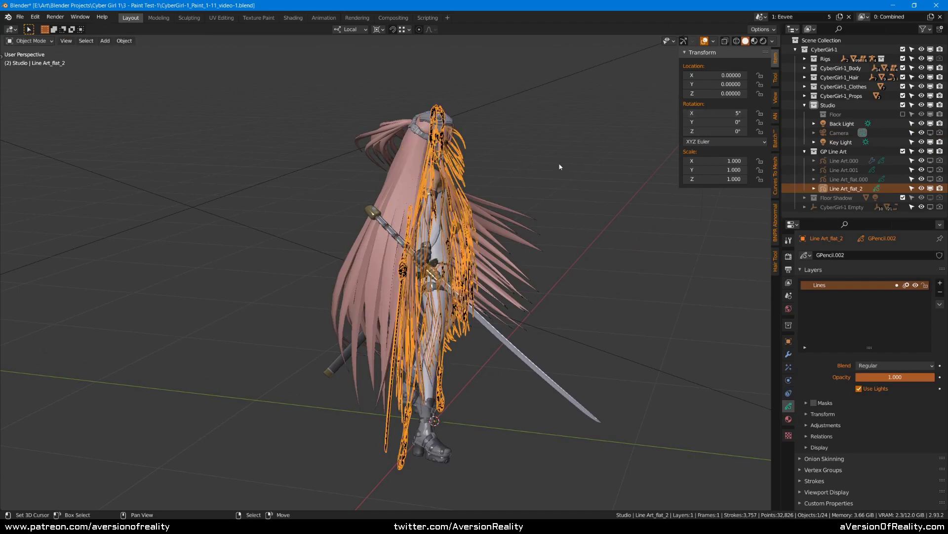
key(KP_1)
key(KP_3)
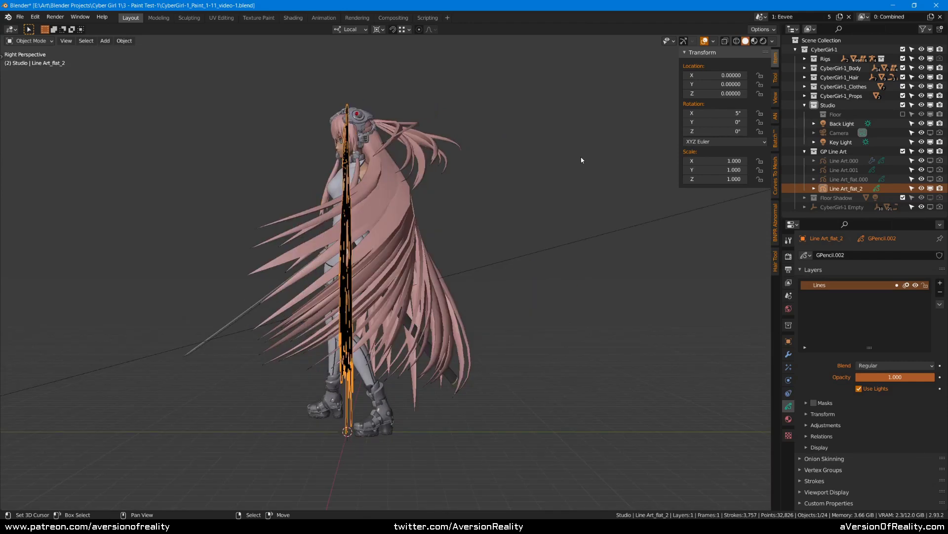
key(KP_5)
middle_drag(521, 164, 632, 182)
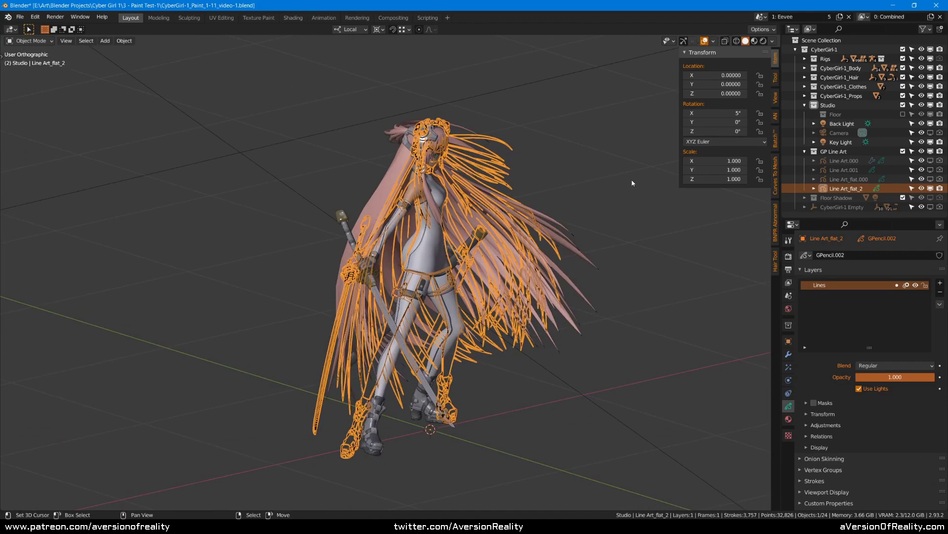
Undo the X rotation of Line Art_flat_2 and select the Camera in the Studio collection
key(ctrl+z)
middle_drag(657, 148, 622, 144)
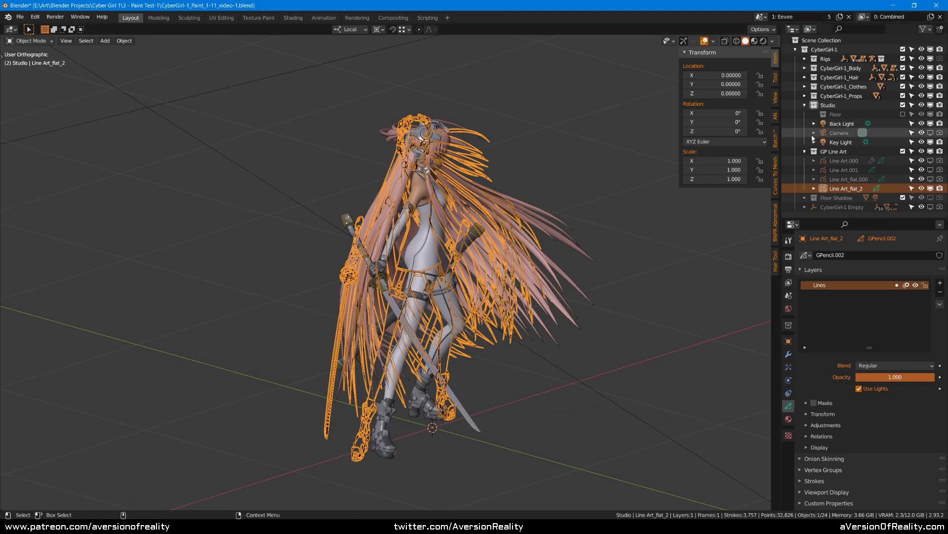
click(838, 133)
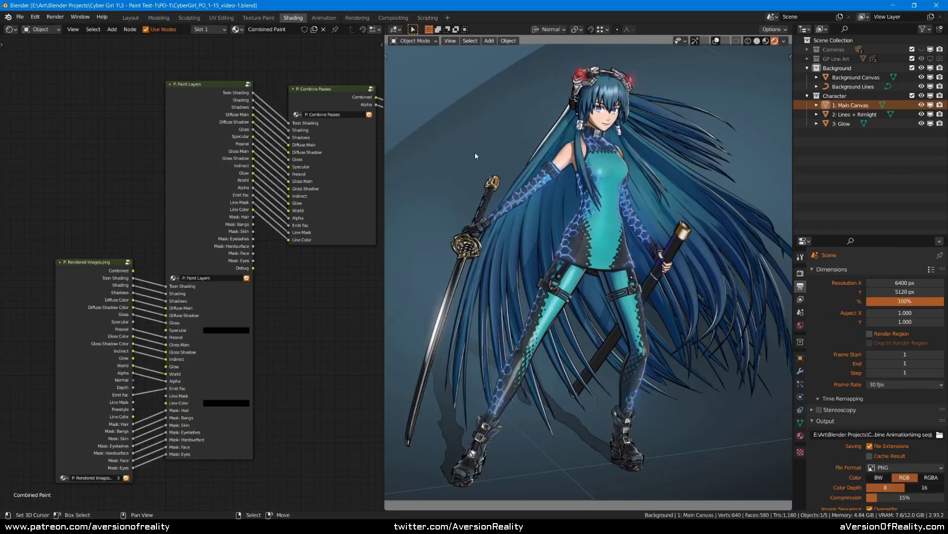
Create a new General file and delete the default cube, camera and light
key(ctrl+n)
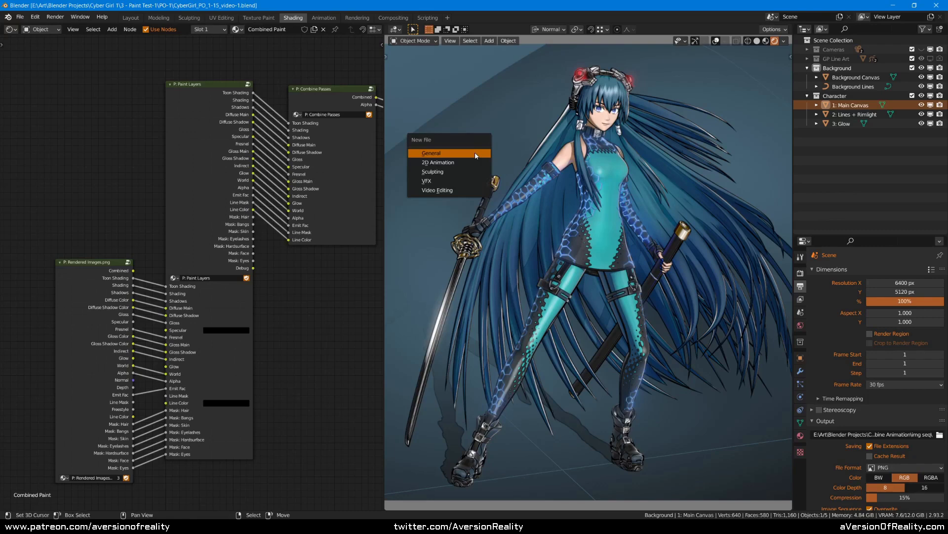
click(476, 153)
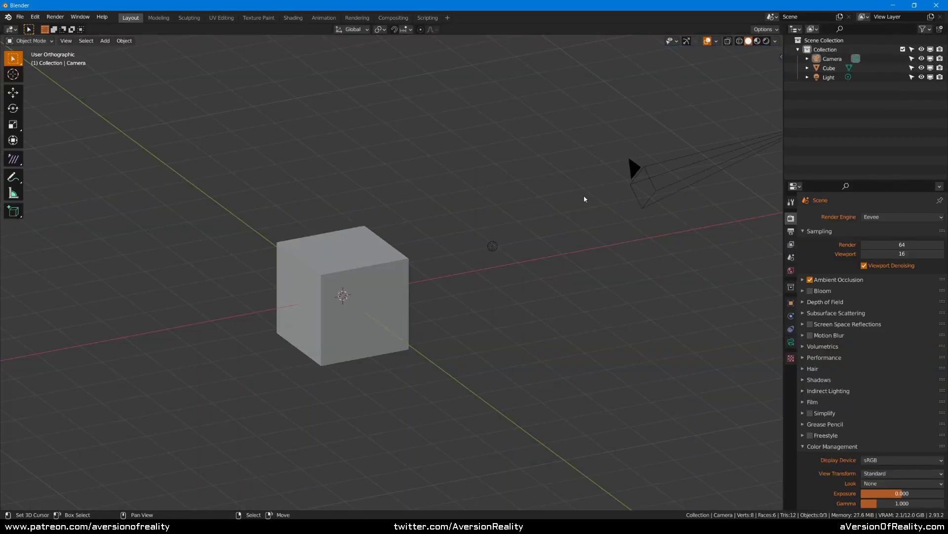
shift+click(633, 169)
key(Delete)
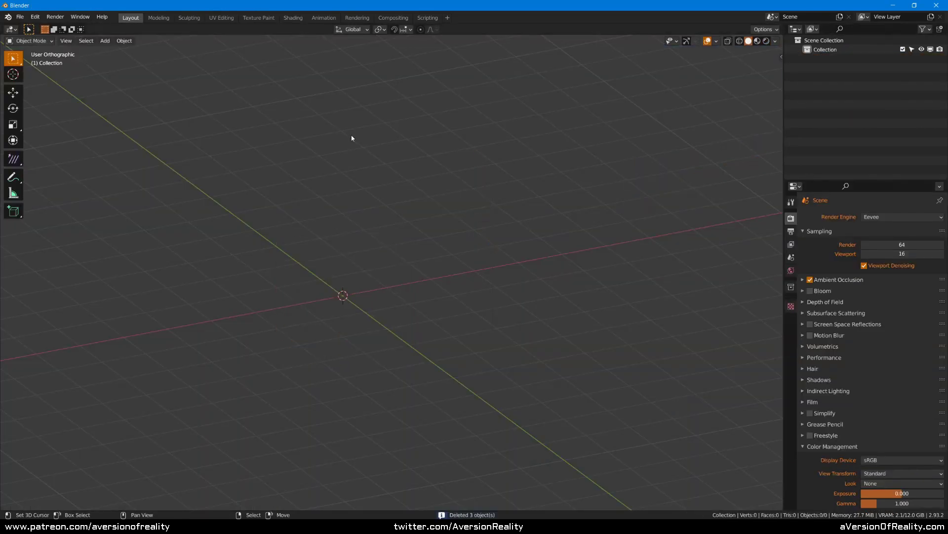
Append the Camera object from the CyberGirl-1_Paint_1-11_video-1 file, unhide it, and view the scene through it
click(20, 16)
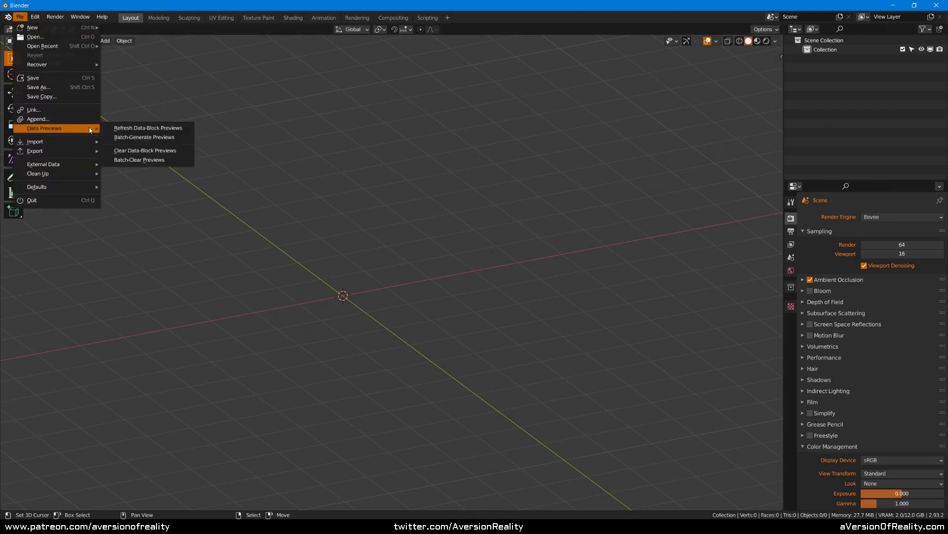
click(59, 117)
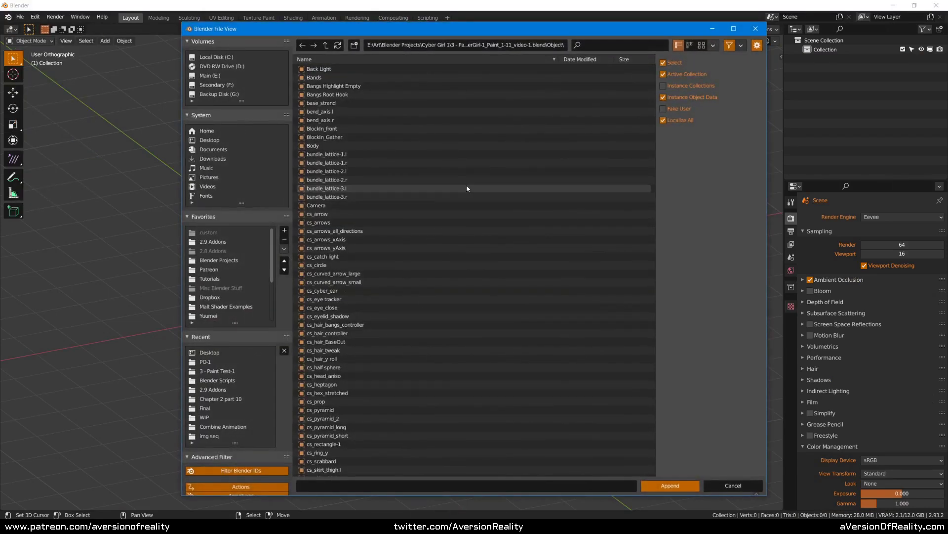
click(325, 45)
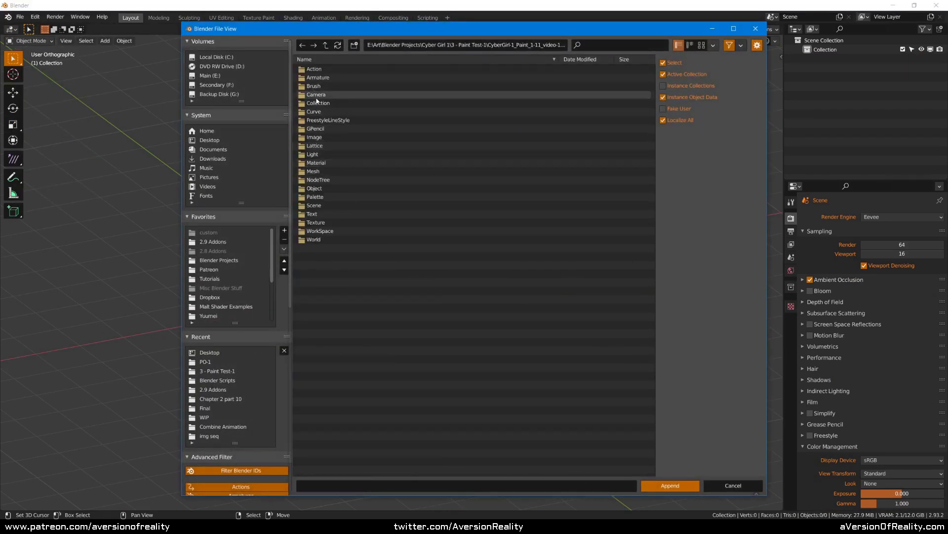
double_click(324, 188)
double_click(324, 209)
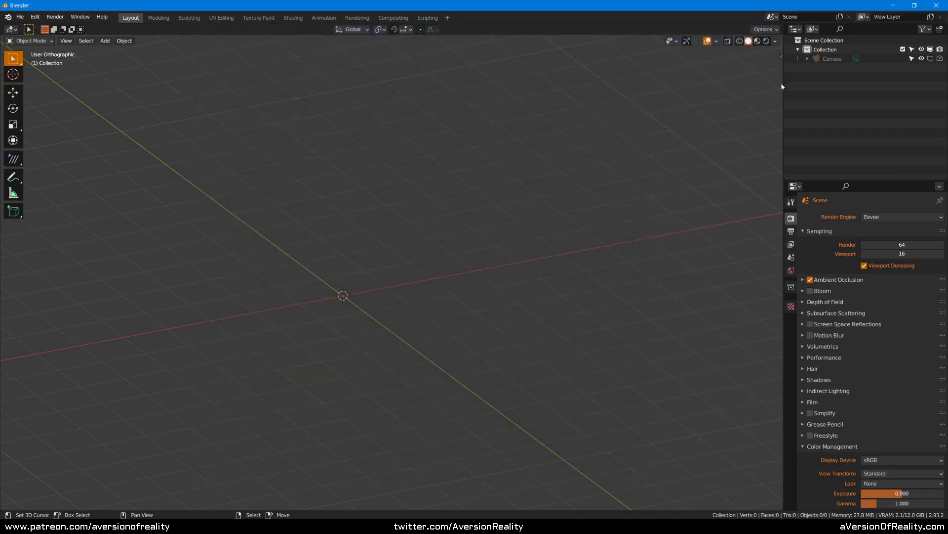
key(a)
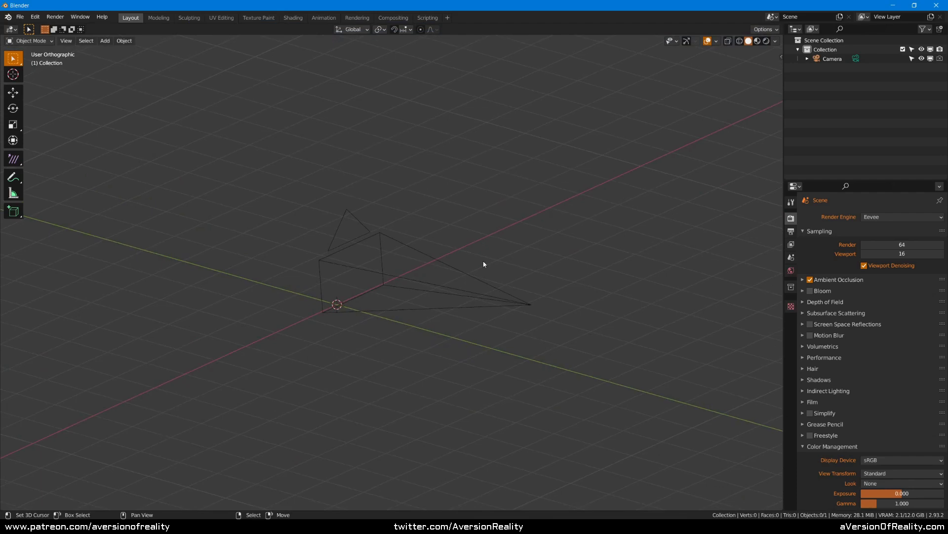
key(KP_0)
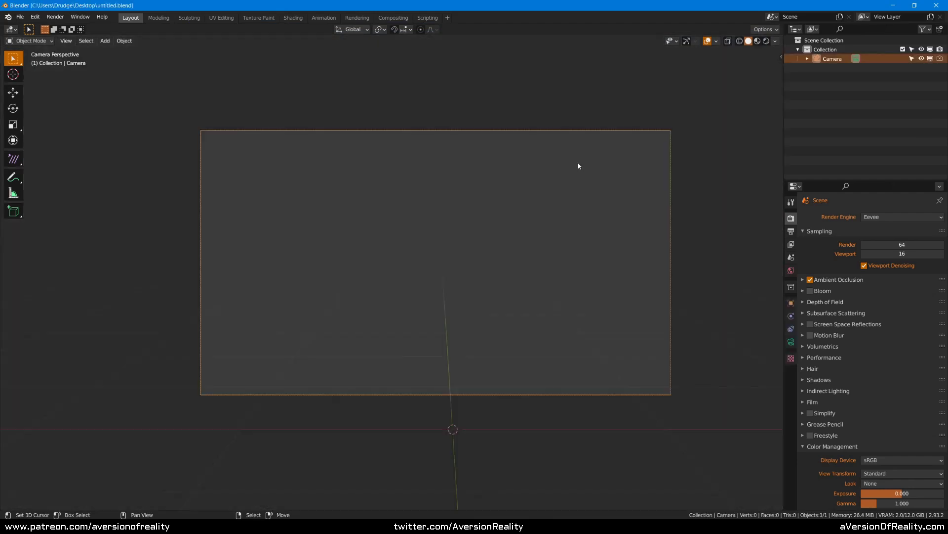
Import Combined_0001.png from the PO-1\Rendered Layers folder with Images as Planes
click(791, 232)
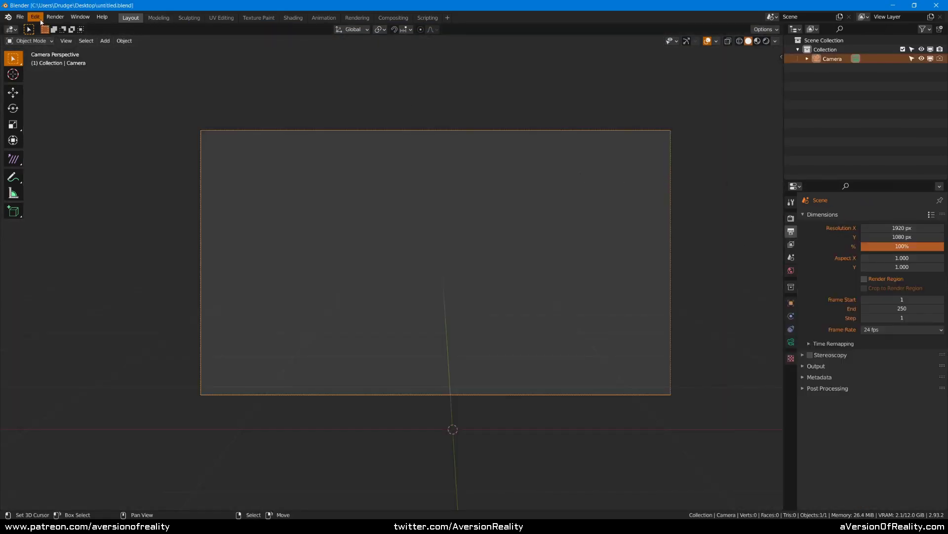
click(19, 17)
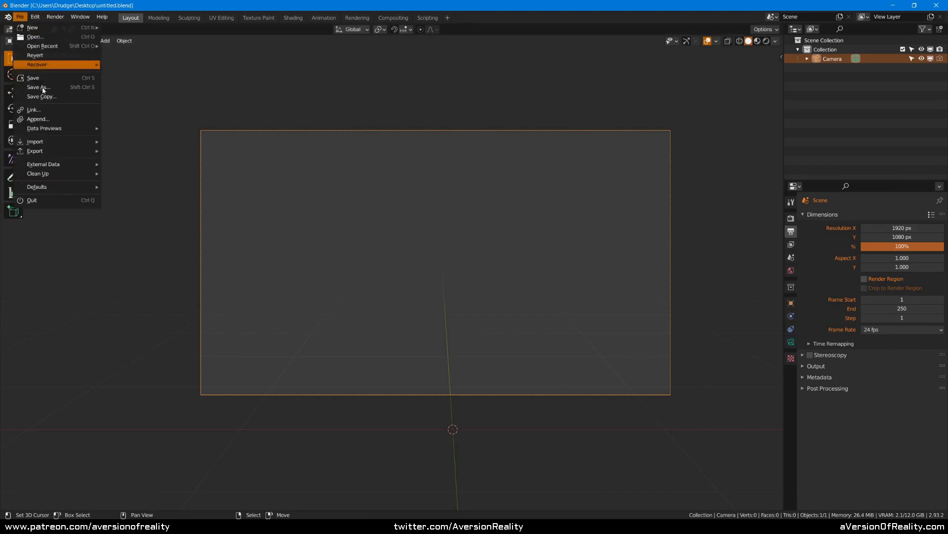
mouse_move(66, 143)
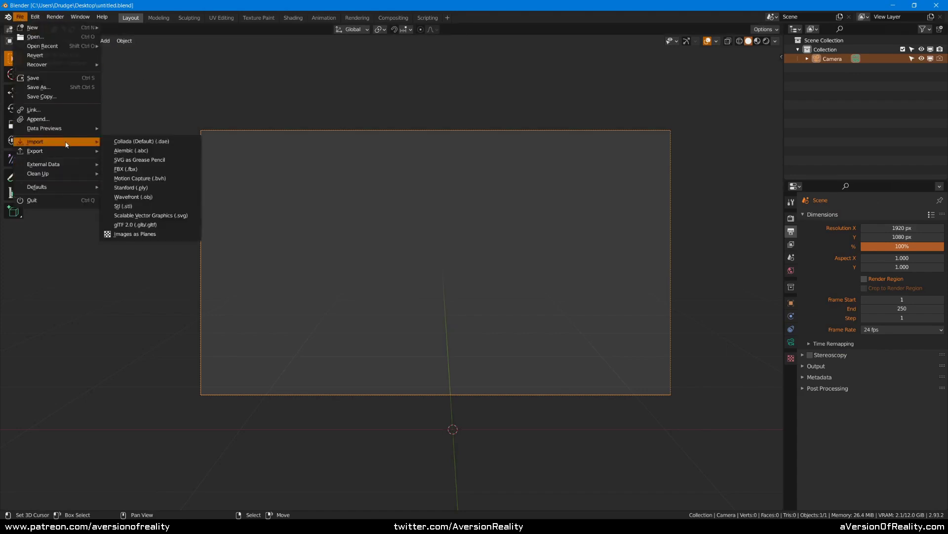
click(143, 236)
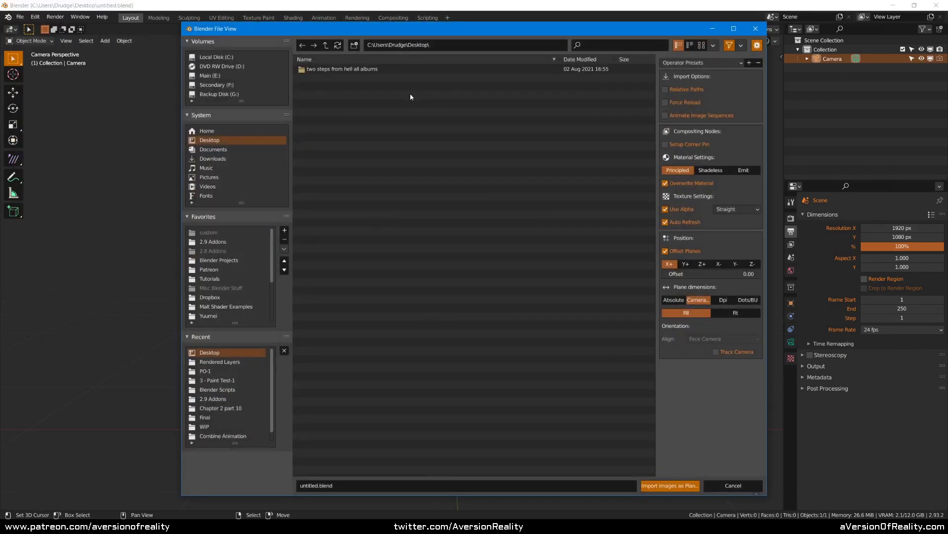
click(476, 43)
text(E:\Art\Blender Projects\Cyber Girl 1\3 - Paint Test-1\PO-1\Rendered Layers\)
key(Return)
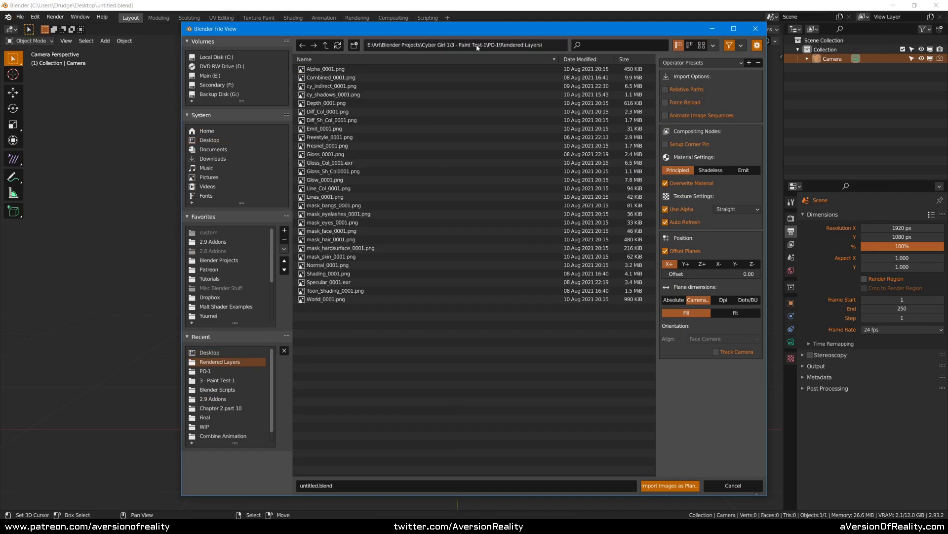
click(298, 77)
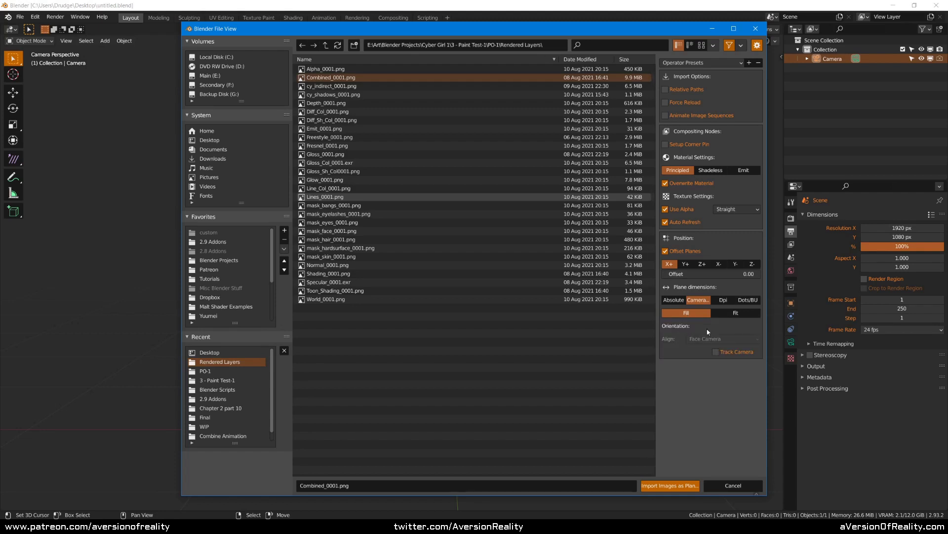
click(665, 487)
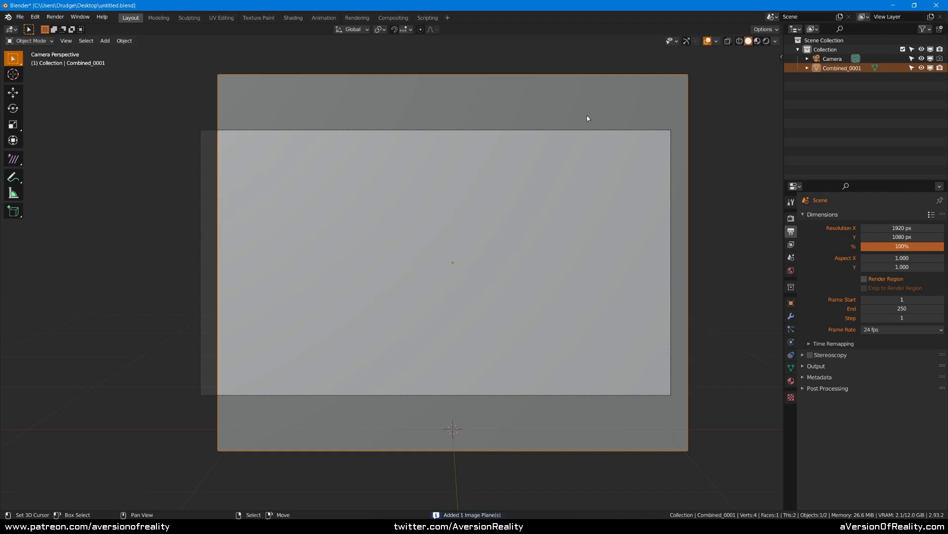
Compare the location and rotation values of the Combined_0001 plane with those of the camera
key(n)
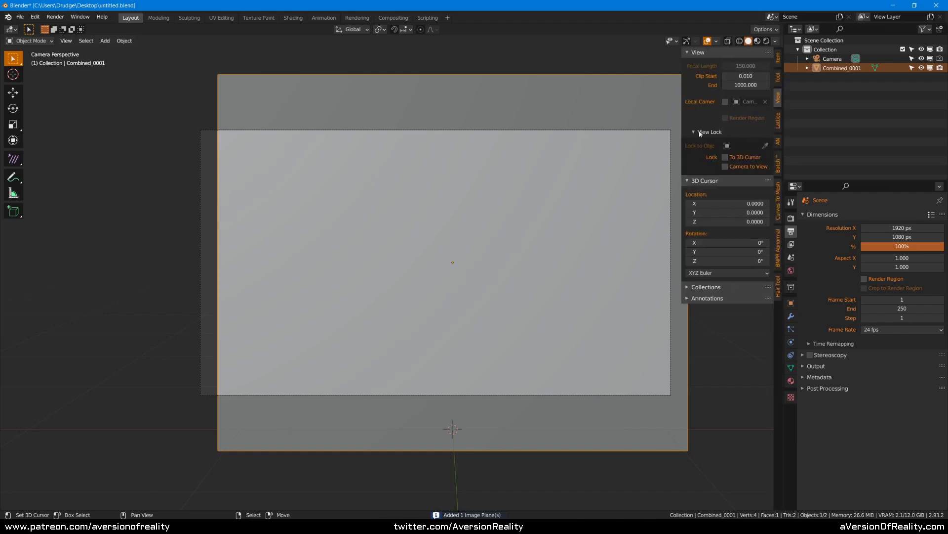
click(779, 58)
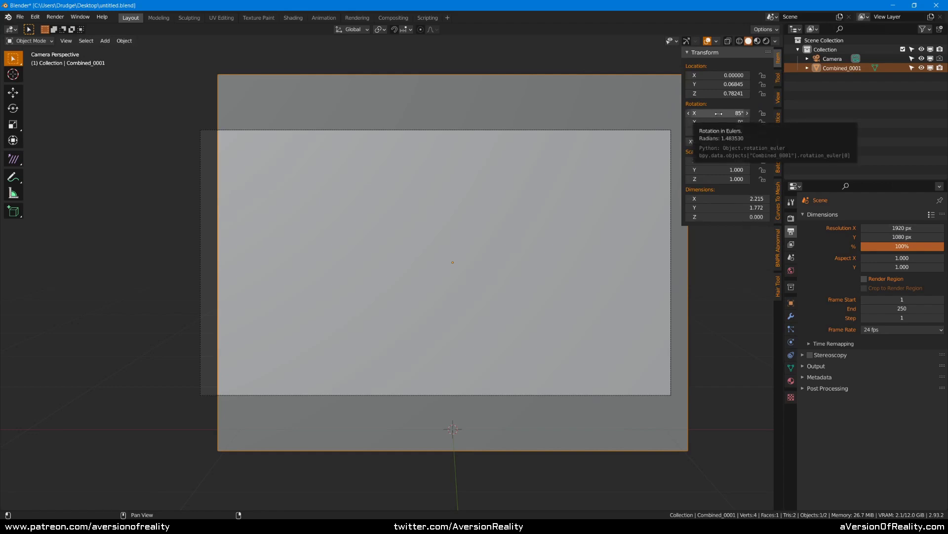
click(834, 59)
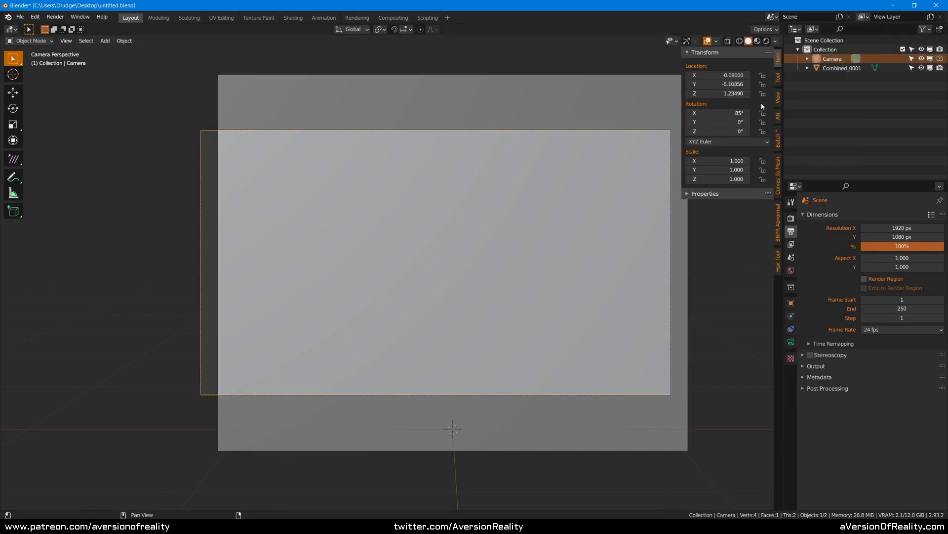
click(840, 68)
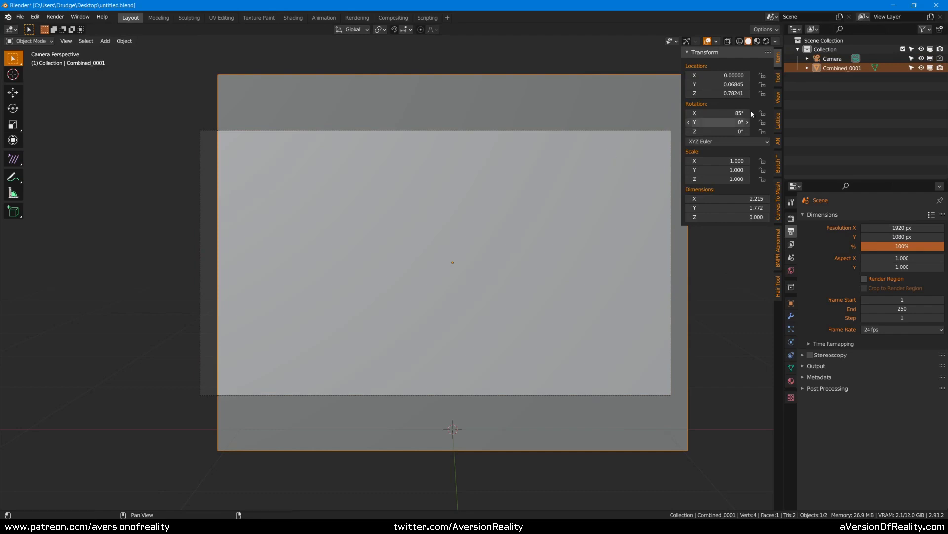
click(589, 133)
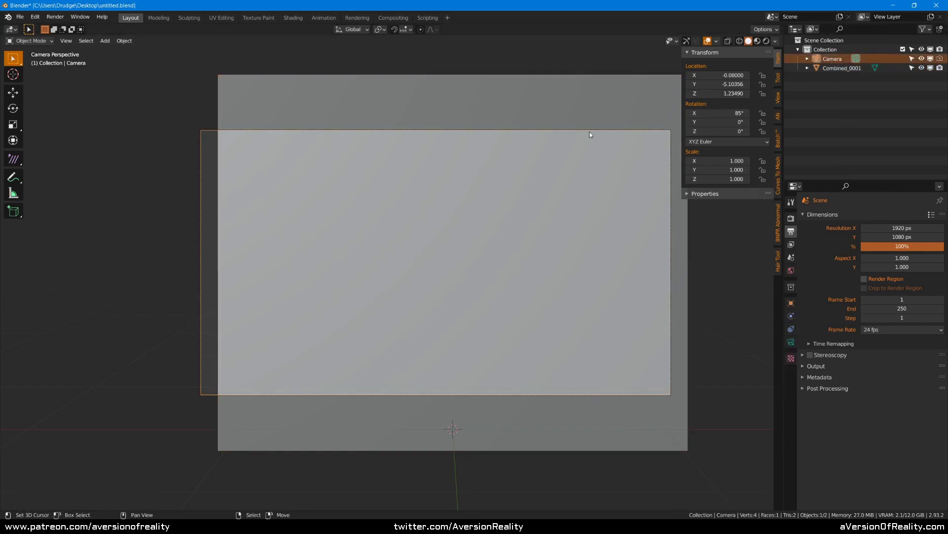
click(644, 116)
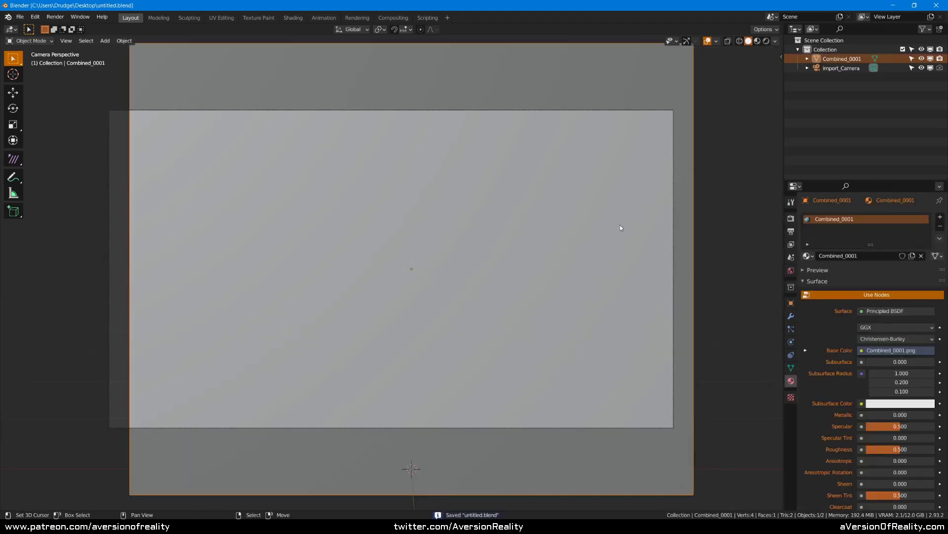
Switch the viewport to rendered shading and connect the Combined_0001 image's Color output to the Principled BSDF's Emission input
key(z)
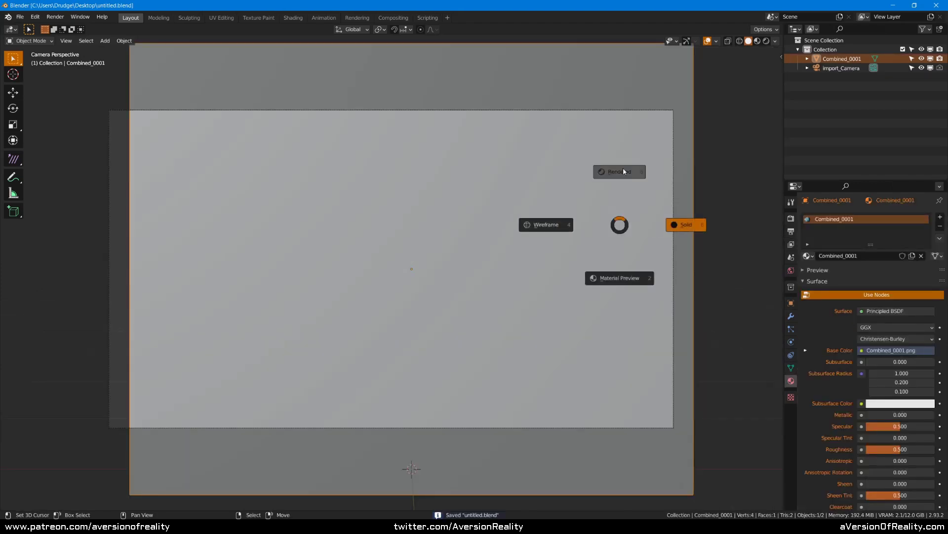
click(624, 167)
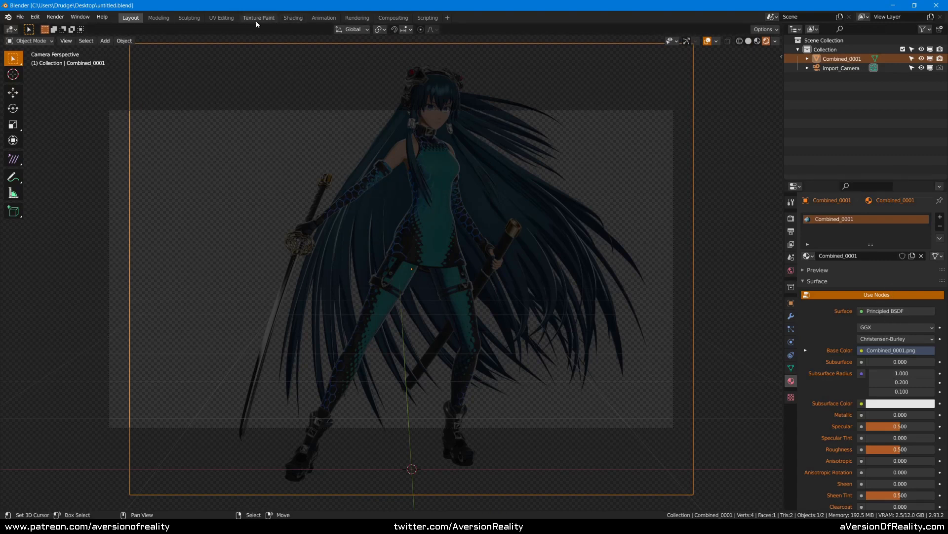
click(294, 17)
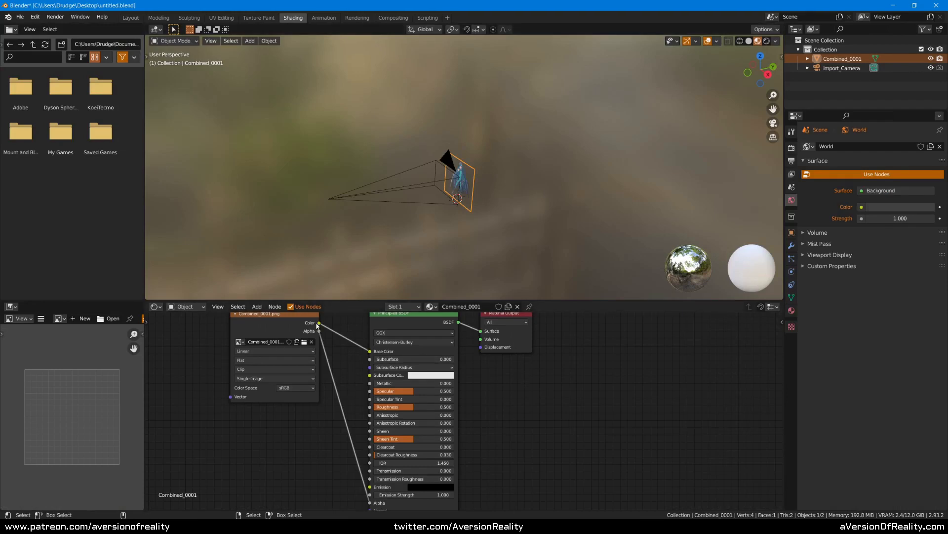
drag(319, 324, 372, 488)
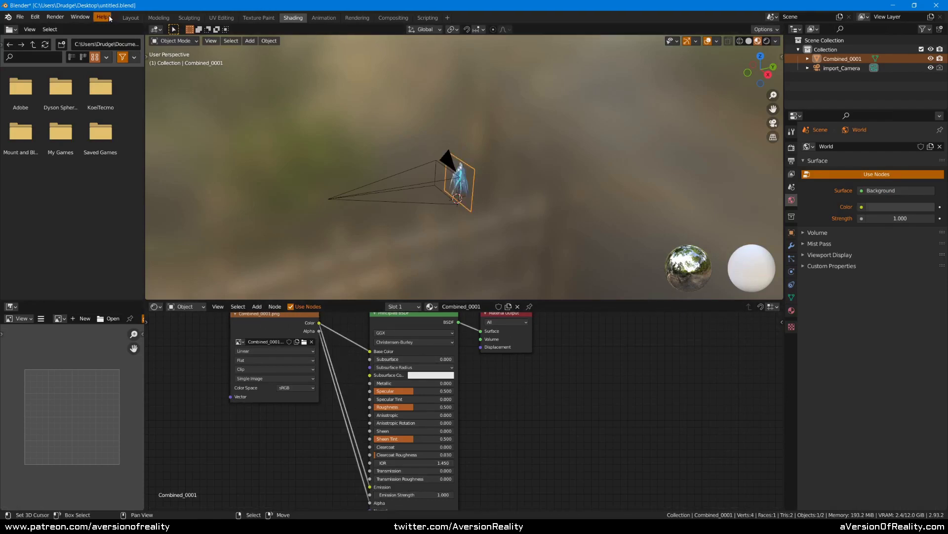
click(131, 17)
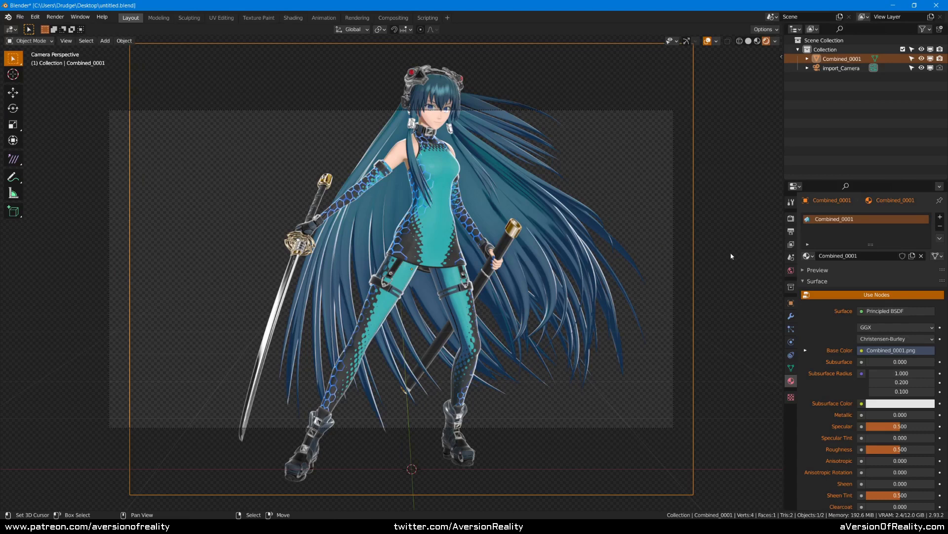
Set the Combined_0001 plane's X location to the camera's X location, -0.08
key(n)
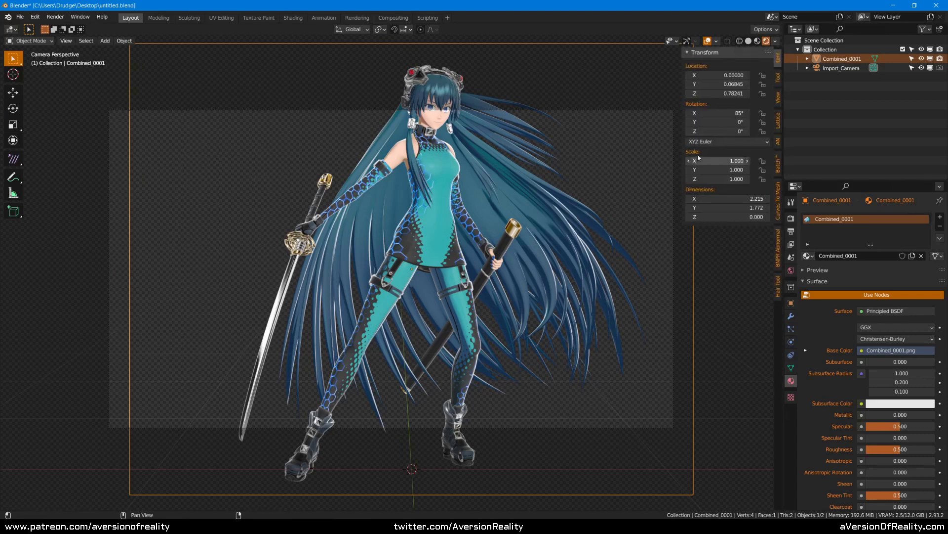
click(834, 69)
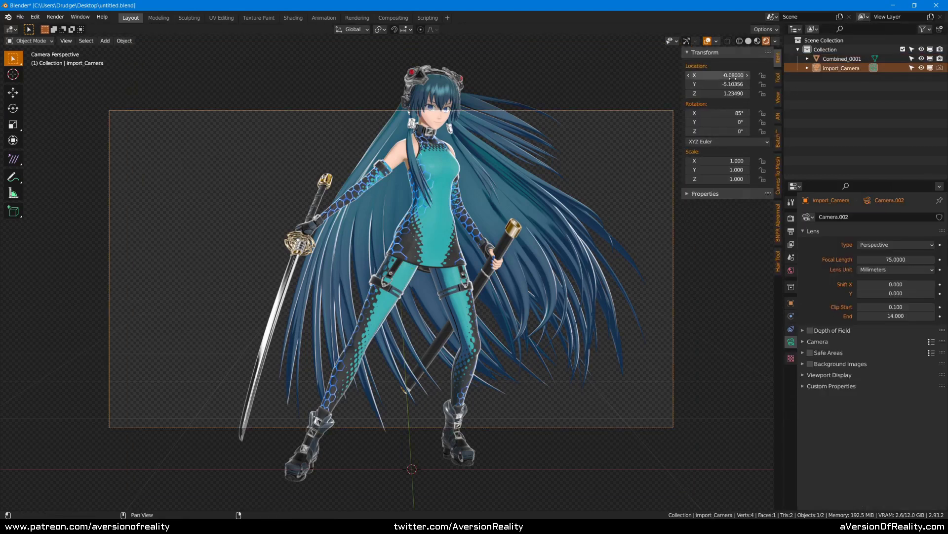
click(840, 59)
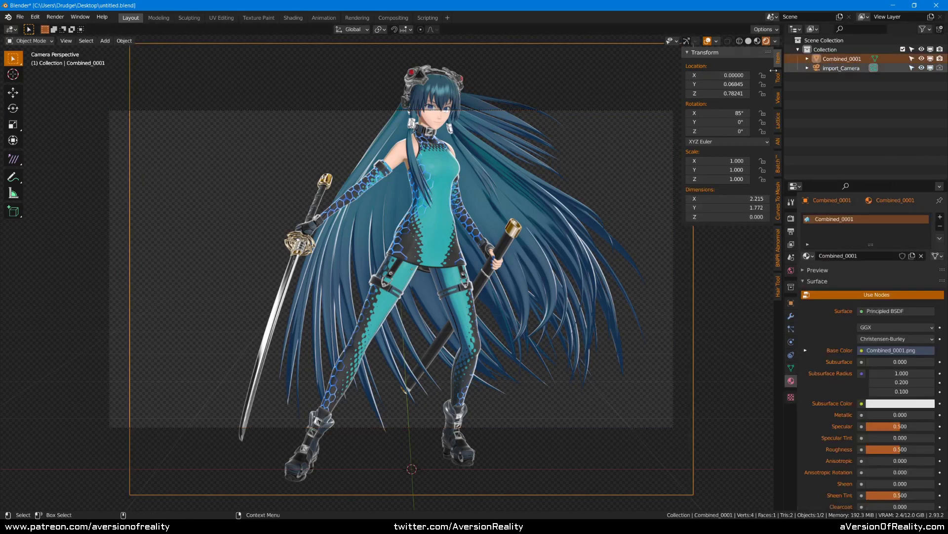
key(n)
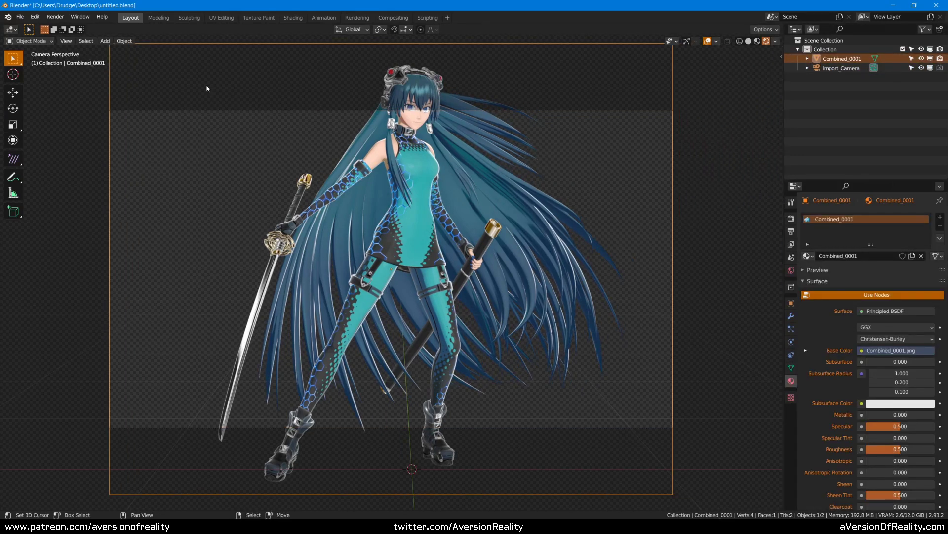
Append the Line Art_flat_2 object from the CyberGirl-1_Paint_1-11_video-1 file
click(19, 16)
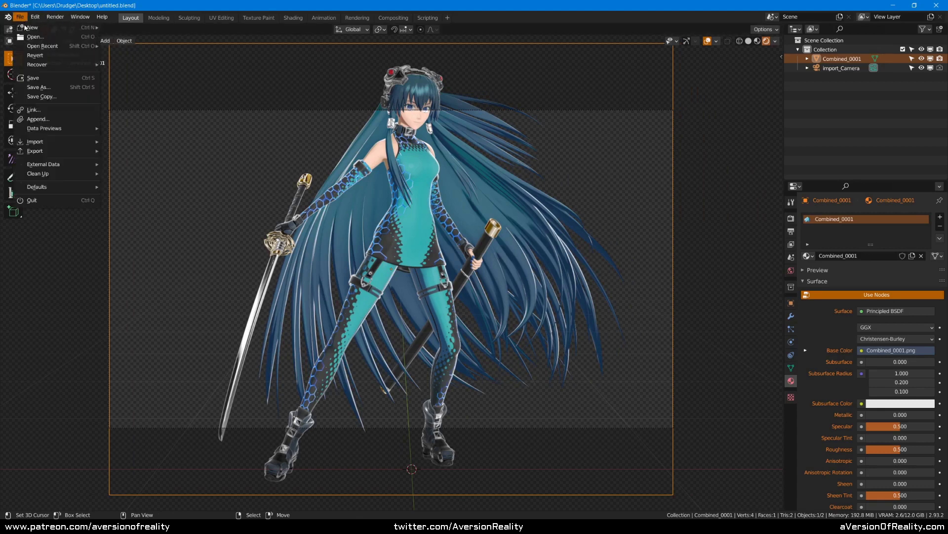
click(79, 122)
scroll(417, 222, down, 3)
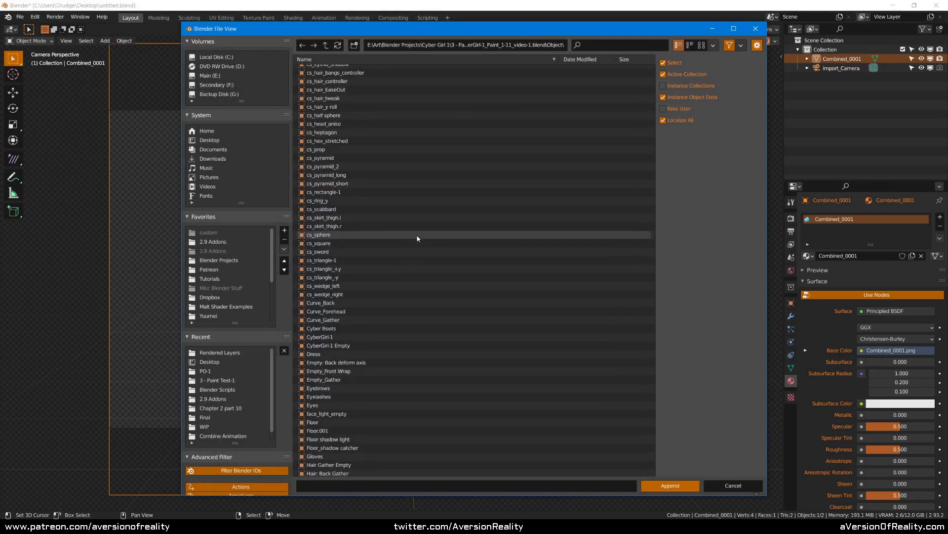
scroll(418, 238, down, 15)
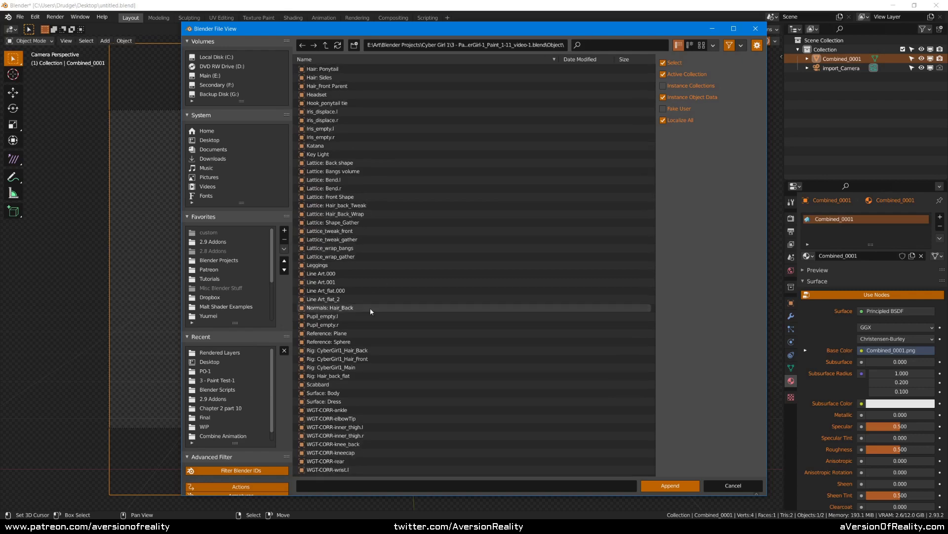
double_click(356, 300)
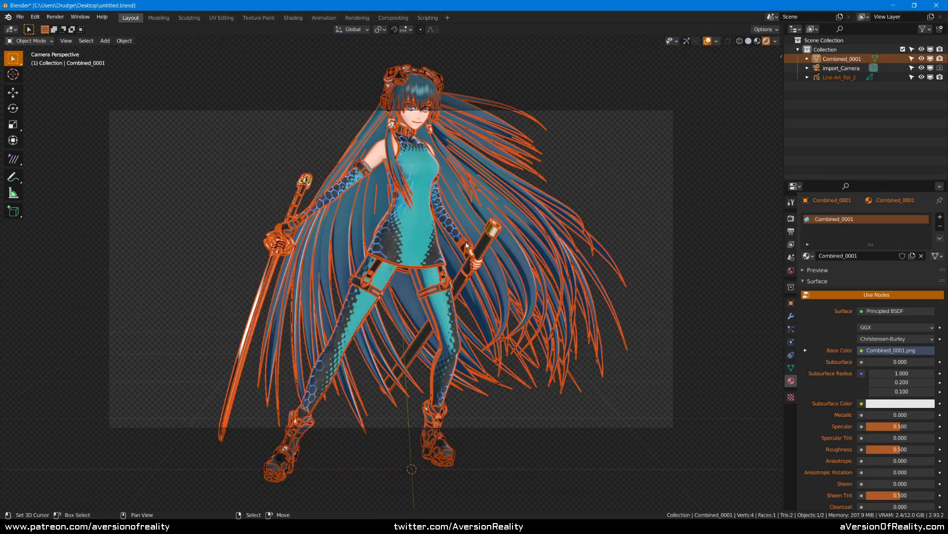
Temporarily hide the viewport overlays and examine how the line art fits over the rendered character image
key(shift+alt+z)
scroll(484, 309, up, 5)
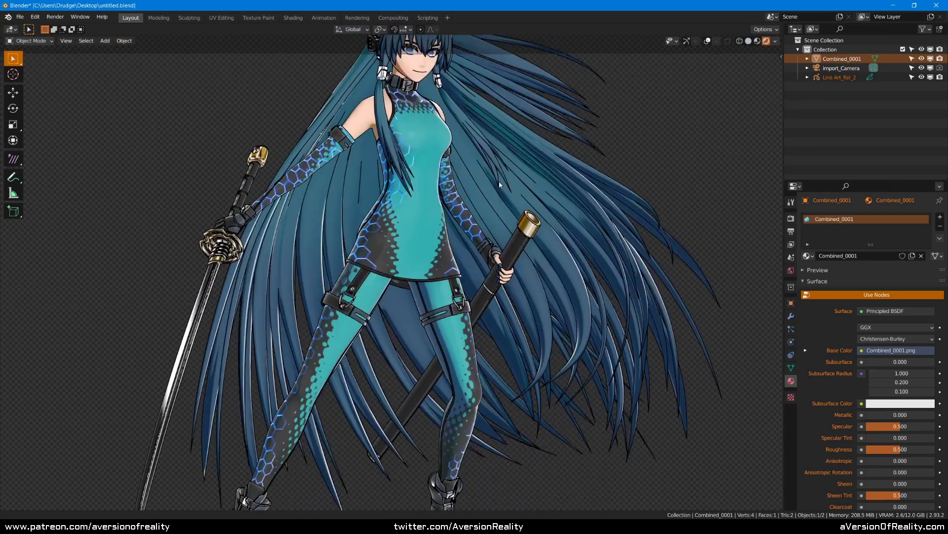
scroll(503, 167, down, 3)
scroll(503, 165, up, 2)
shift+middle_drag(502, 164, 509, 194)
scroll(497, 173, down, 3)
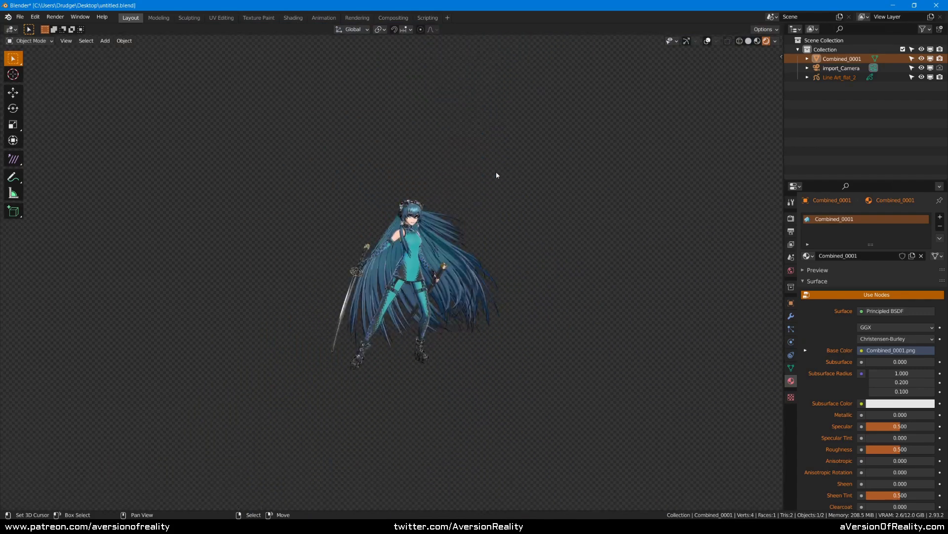
scroll(496, 173, up, 3)
key(shift+alt+z)
Hide import_Camera and select Line Art_flat_2 together with the Combined_0001 plane as the active object
click(442, 133)
click(442, 133)
key(h)
middle_drag(438, 166, 473, 205)
click(826, 79)
shift+click(473, 205)
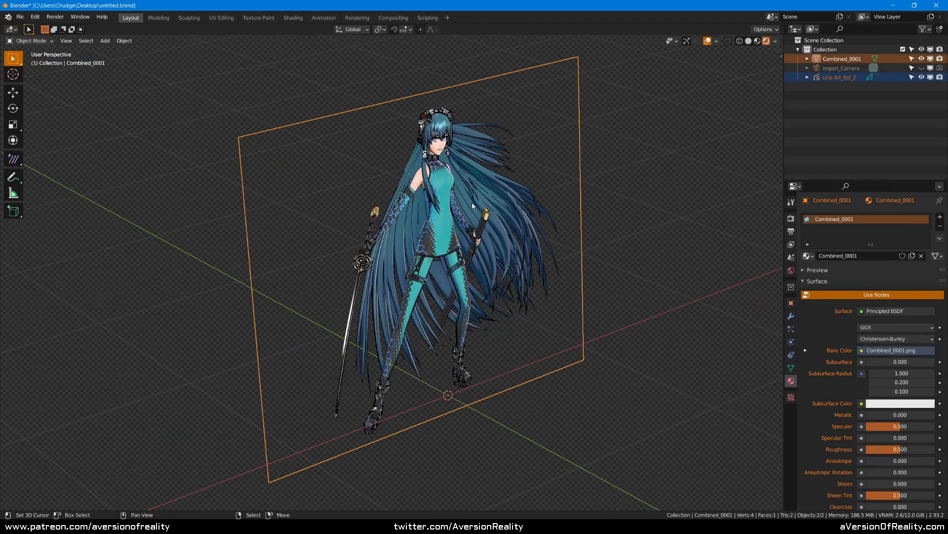
Parent Line Art_flat_2 to the Combined_0001 plane with Keep Transform and set the plane's X rotation to 90°
key(ctrl+p)
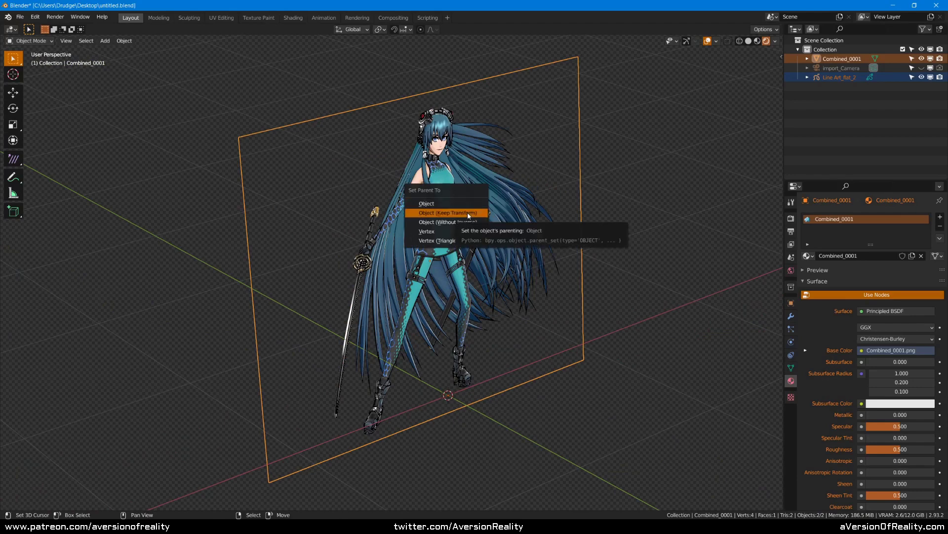
click(468, 216)
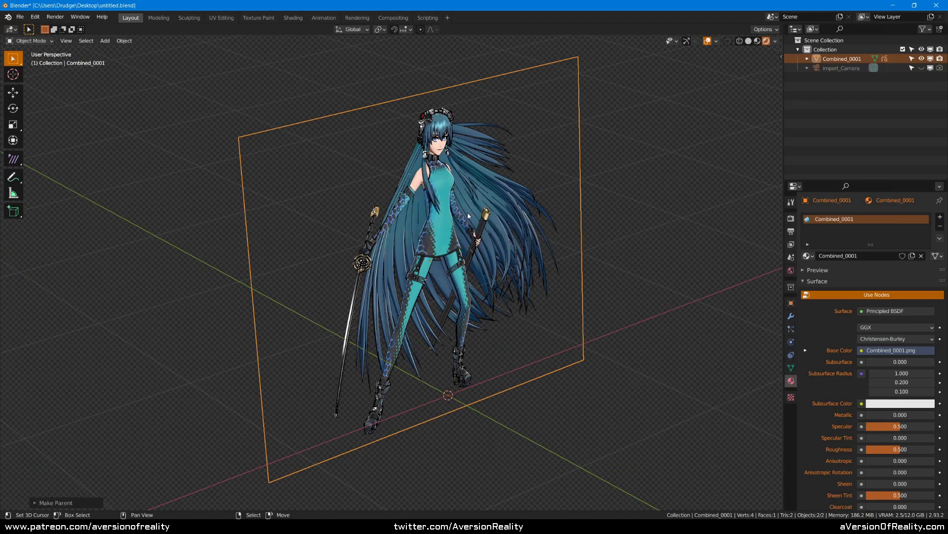
click(500, 77)
key(n)
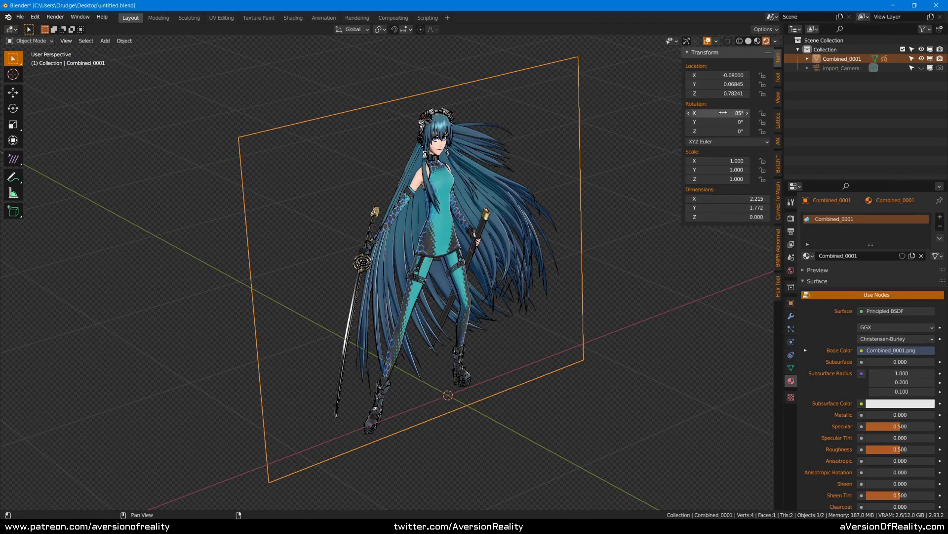
click(723, 112)
text(90)
key(Return)
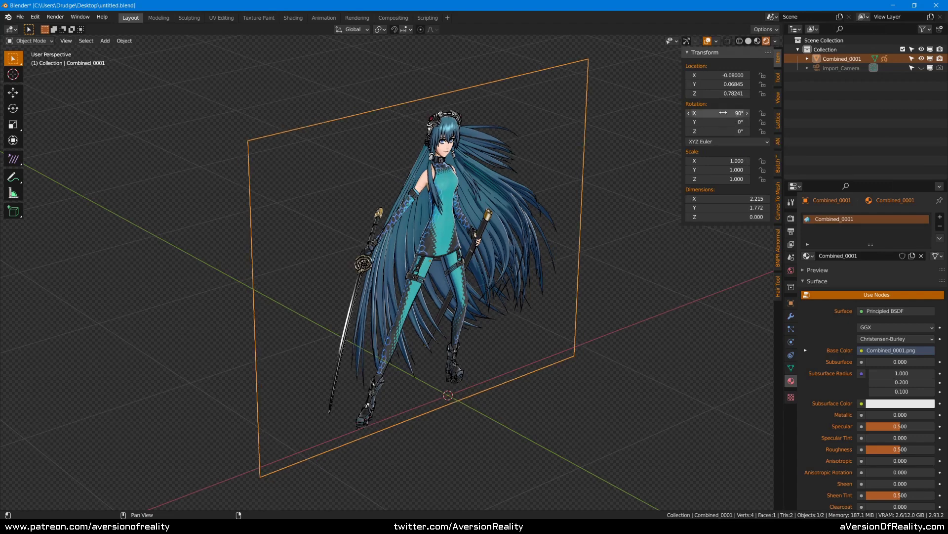
middle_drag(637, 190, 470, 192)
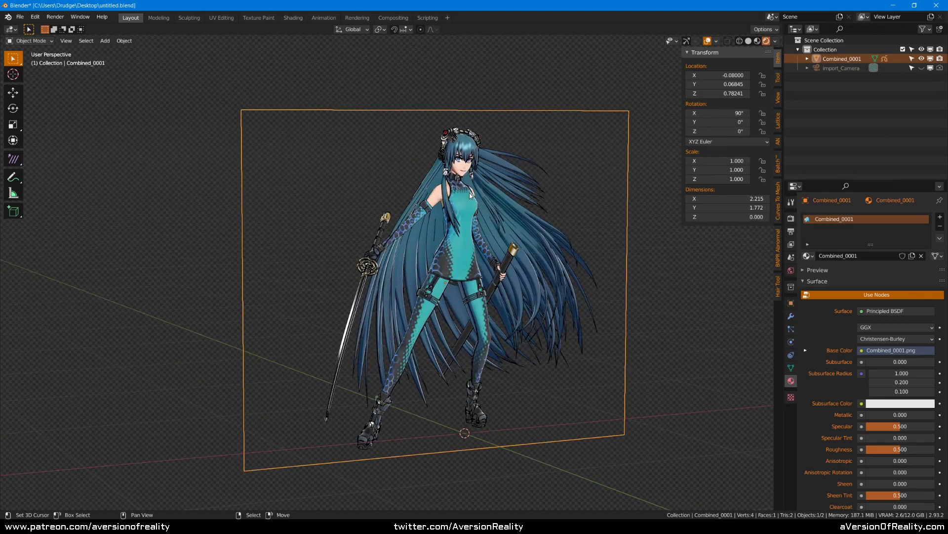
Clear the parent of Line Art_flat_2 while keeping its transformation, and move the line art slightly in front of the image plane
click(809, 59)
click(847, 77)
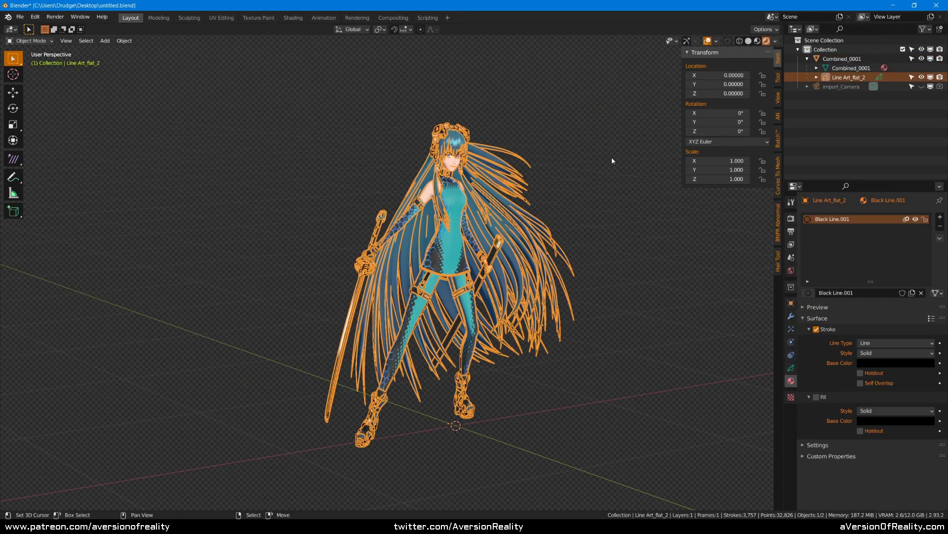
key(alt+p)
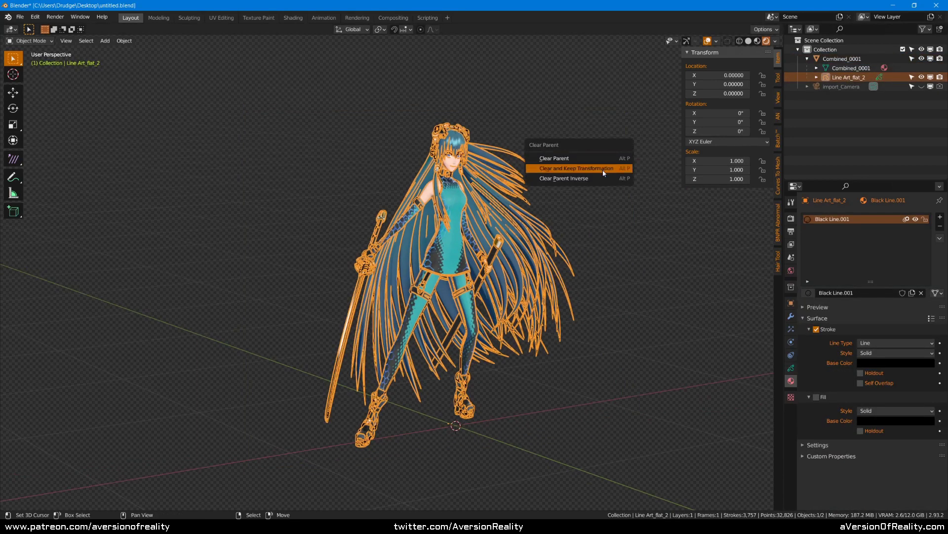
click(598, 171)
middle_drag(533, 165, 482, 181)
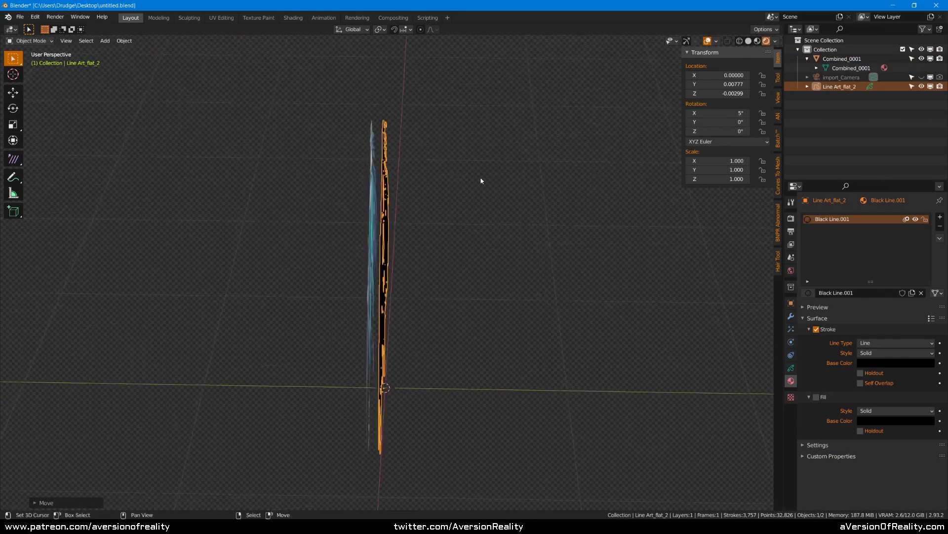
Apply Rotation & Scale to Line Art_flat_2 and to the Combined_0001 plane
key(ctrl+a)
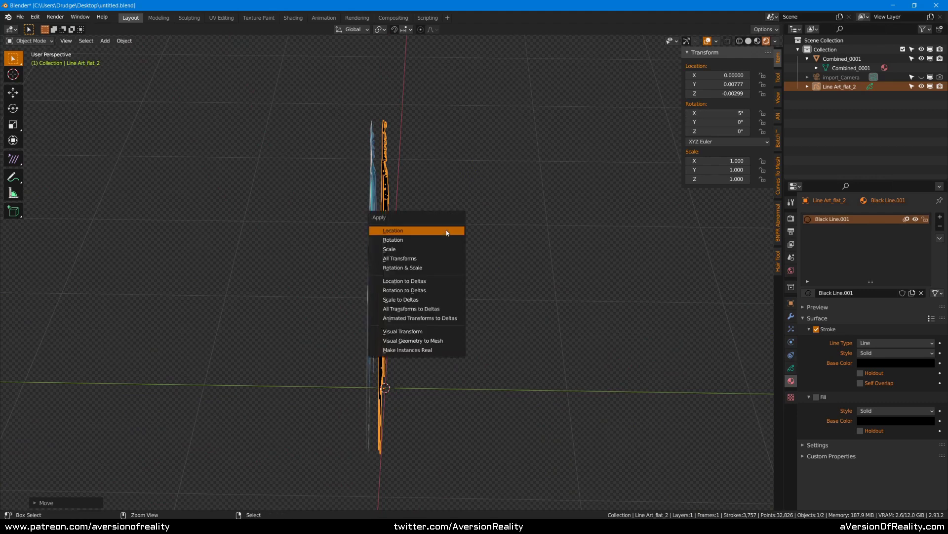
click(427, 264)
middle_drag(463, 257, 453, 209)
click(403, 171)
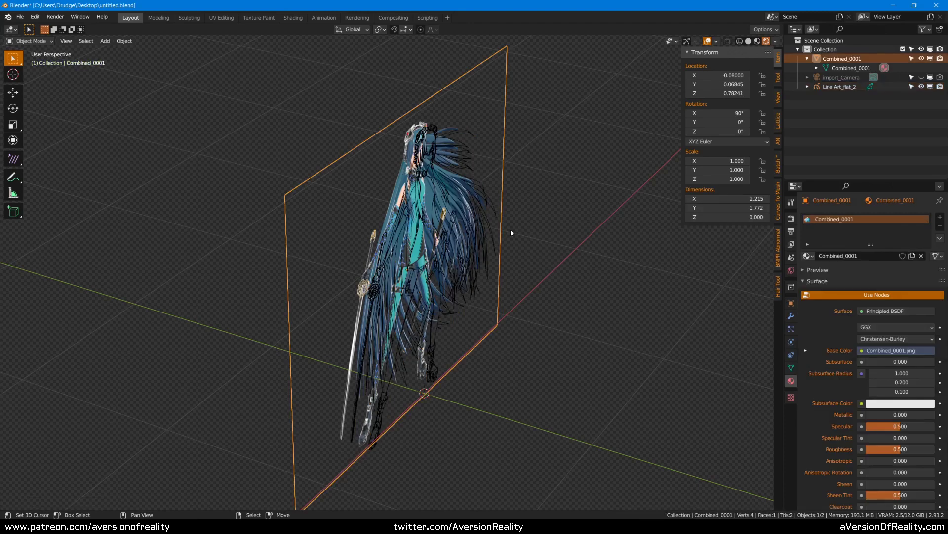
key(ctrl+a)
click(539, 248)
middle_drag(539, 245, 564, 250)
middle_drag(397, 285, 345, 316)
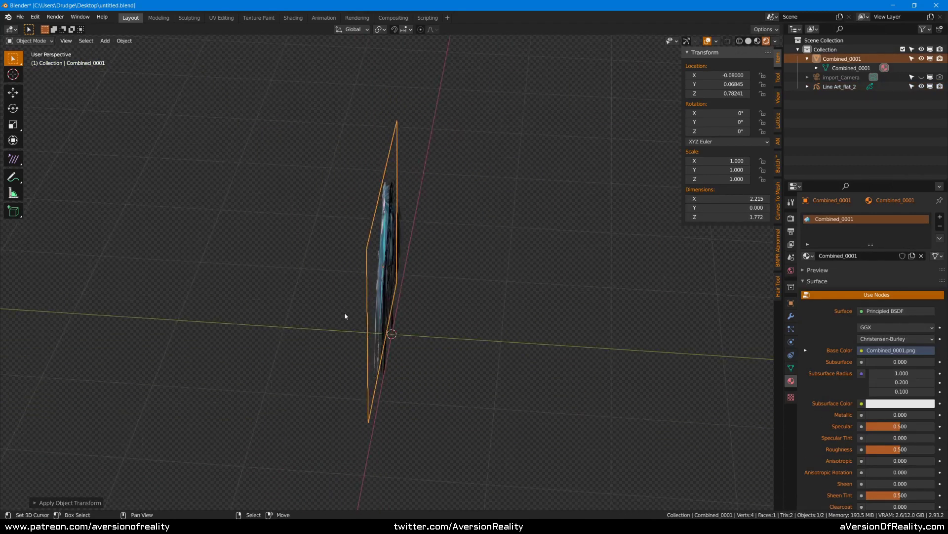
Examine how the line art fits over the image plane from the front and at an angle, with the overlays temporarily hidden
middle_drag(550, 290, 523, 270)
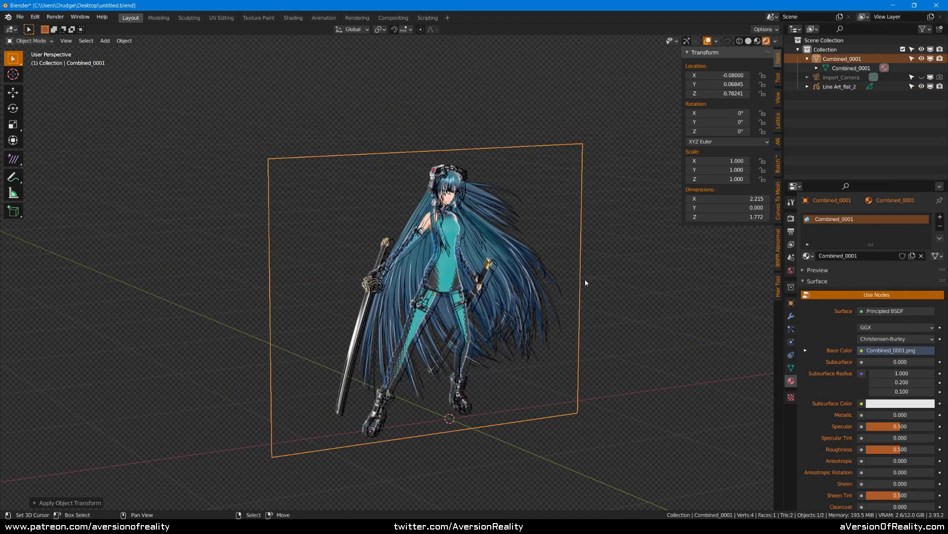
key(KP_1)
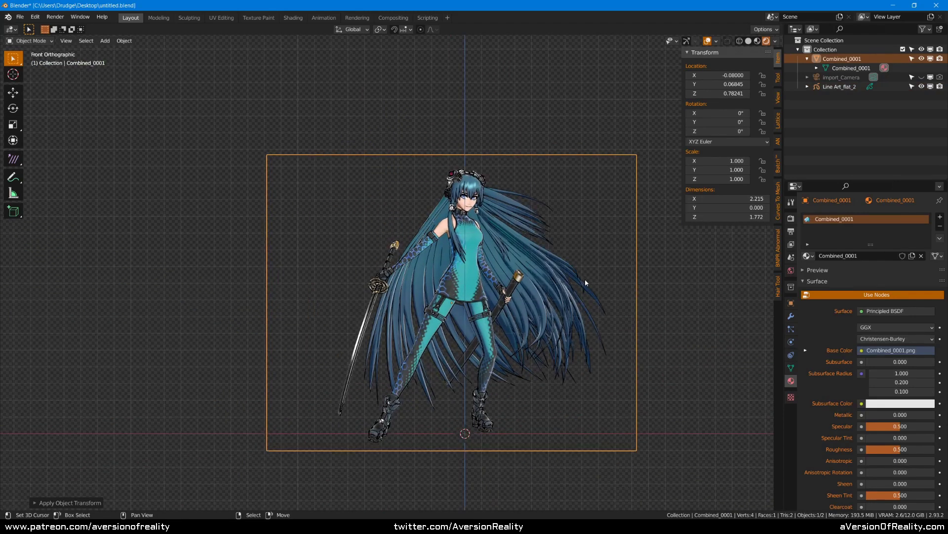
key(KP_Decimal)
middle_drag(593, 262, 534, 156)
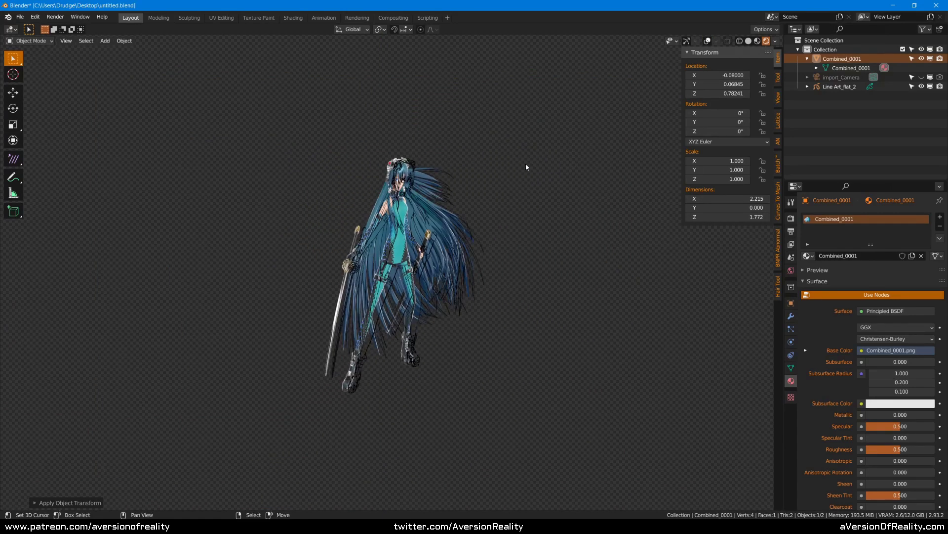
key(shift+alt+z)
Select the Combined_0001 plane and snap the 3D cursor to it
click(516, 203)
right_click(514, 205)
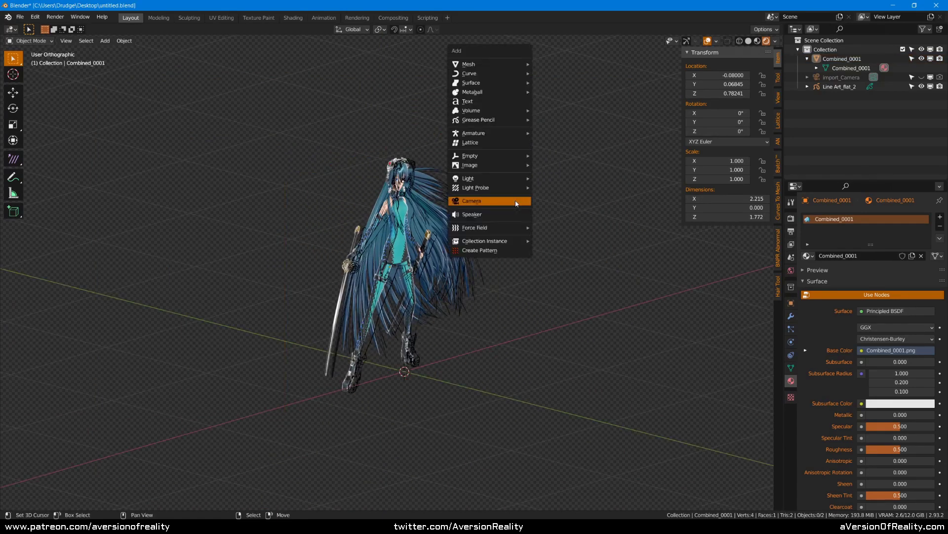
click(414, 229)
click(410, 228)
key(KP_Decimal)
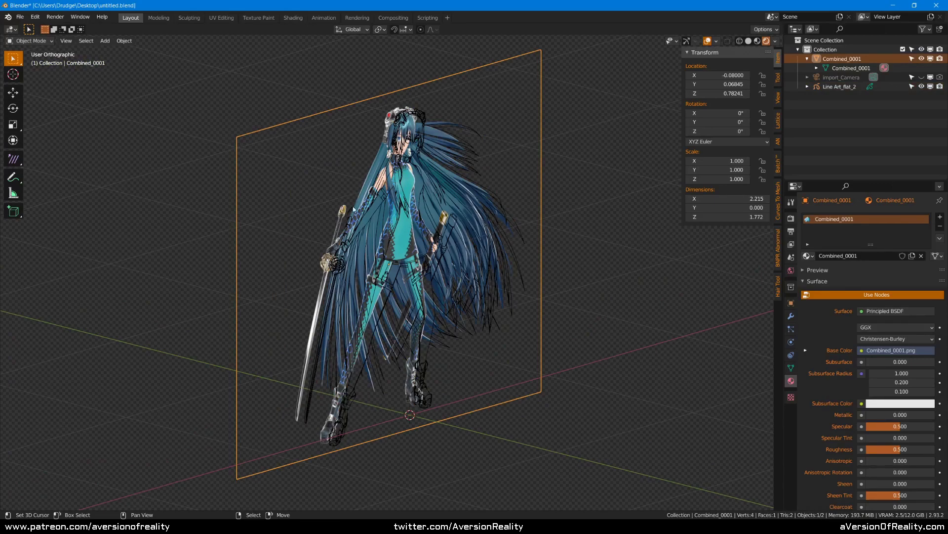
key(shift+s)
click(424, 288)
Add a camera at the 3D cursor and move it in front of the character, to about -1.32 on Y
middle_drag(424, 288, 468, 231)
scroll(475, 261, down, 4)
key(shift+a)
click(469, 232)
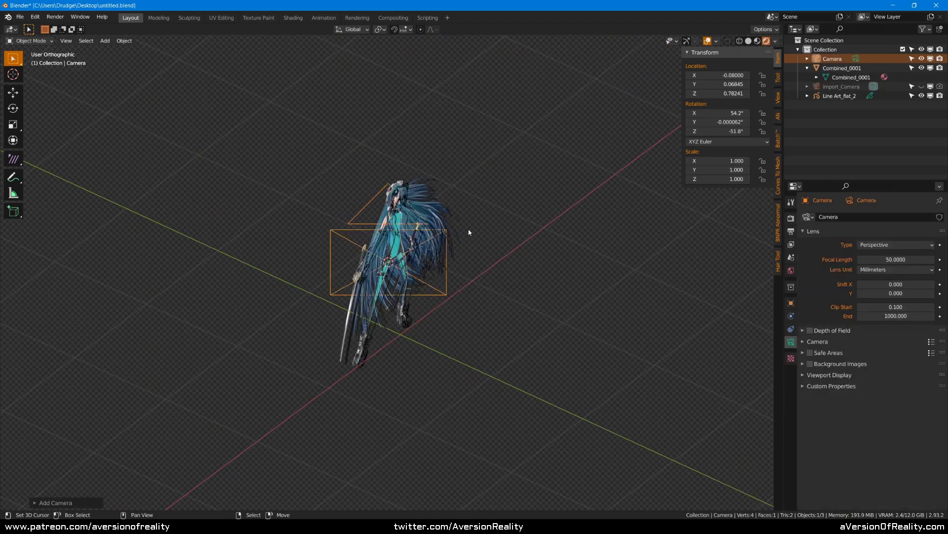
key(g)
key(y)
click(578, 250)
Clear the new camera's rotation and rotate it 90° about X to face the image plane
key(alt+r)
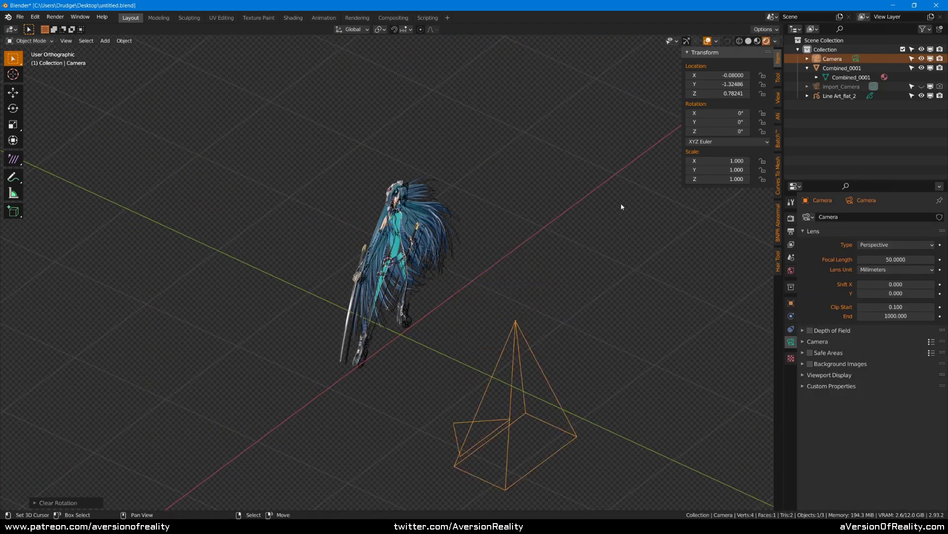
key(r)
text(x)
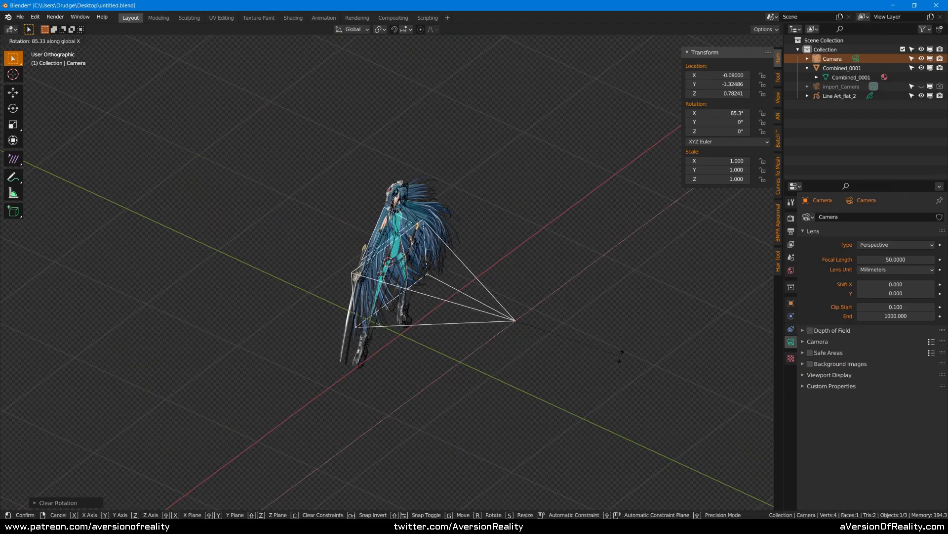
text(90)
key(Return)
Make the camera Orthographic and, in camera view, move it farther back along Y to about -1.99
middle_drag(496, 140, 487, 105)
click(884, 252)
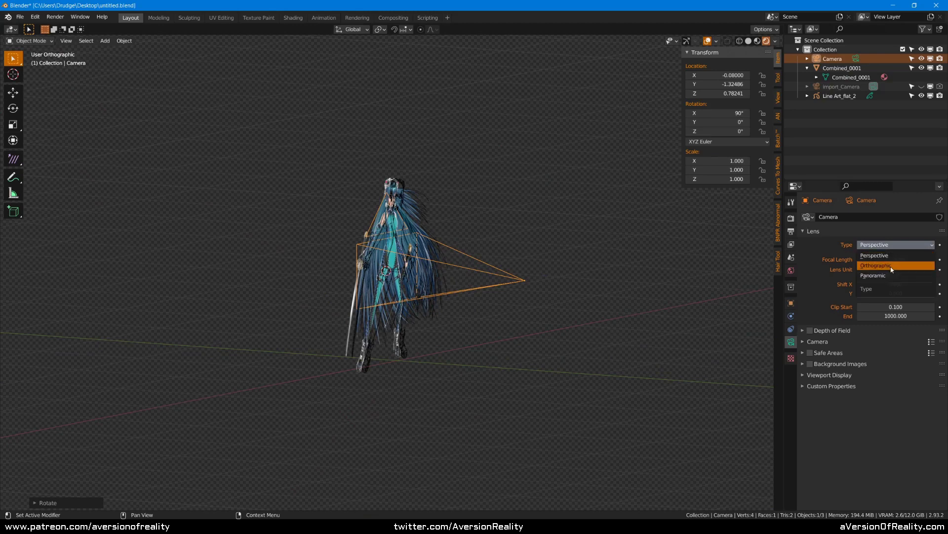
click(887, 263)
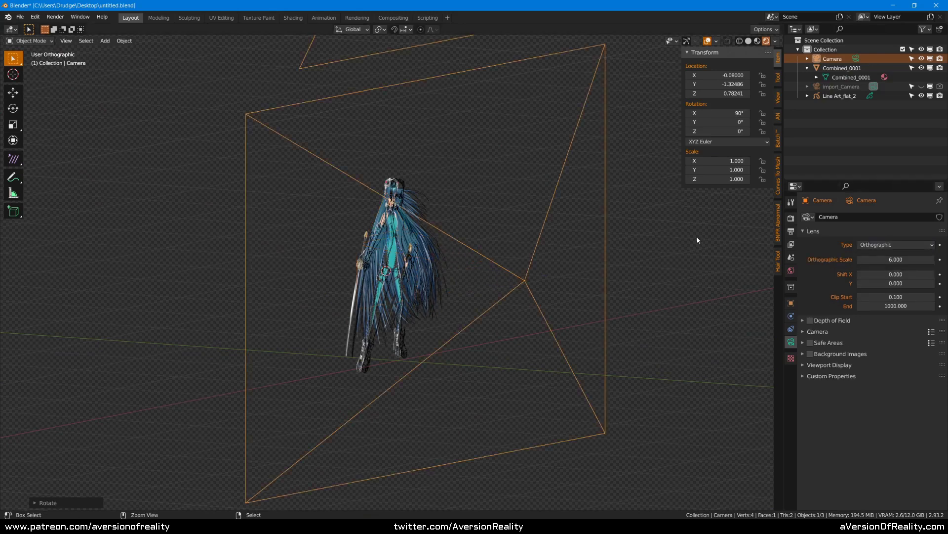
key(KP_0)
scroll(520, 222, up, 4)
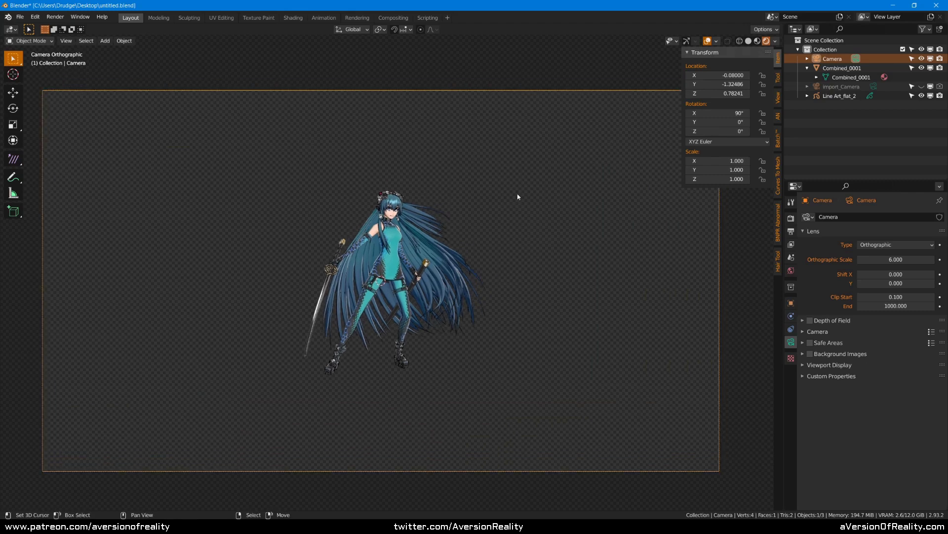
click(482, 183)
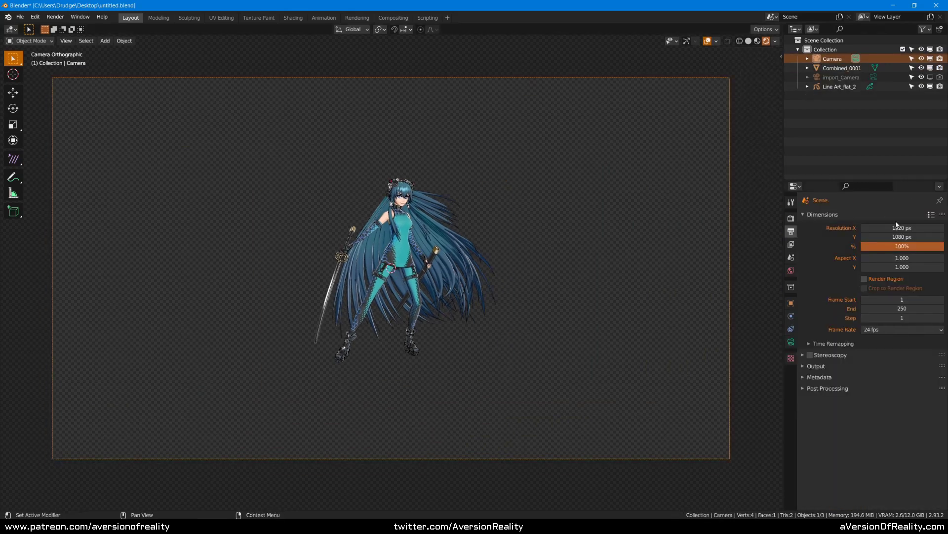
Set the output resolution to 6400 × 5120 px
click(898, 228)
text(6400)
key(Return)
click(898, 237)
text(51)
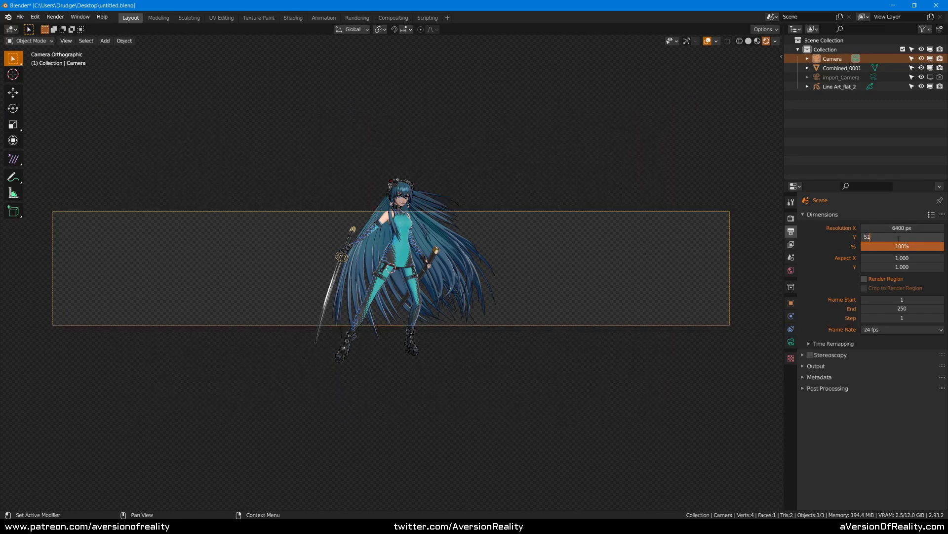
text(20)
key(Return)
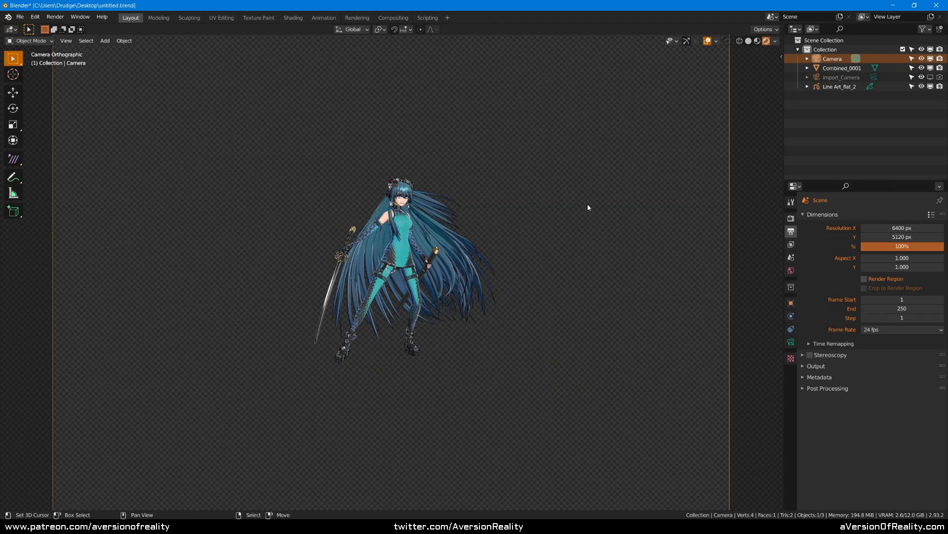
scroll(588, 205, down, 3)
scroll(640, 258, up, 1)
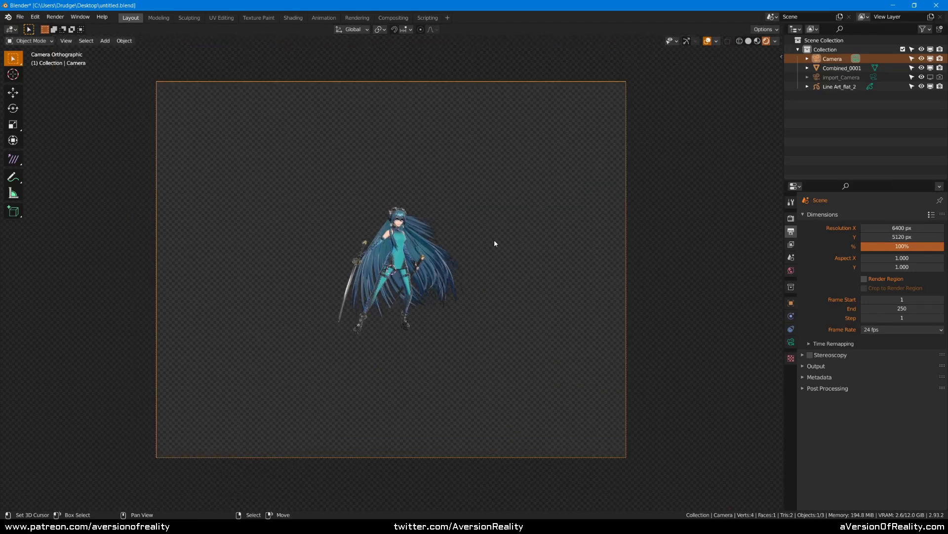
Switch the viewport to solid shading and reduce the camera's orthographic scale to 2.6
click(494, 239)
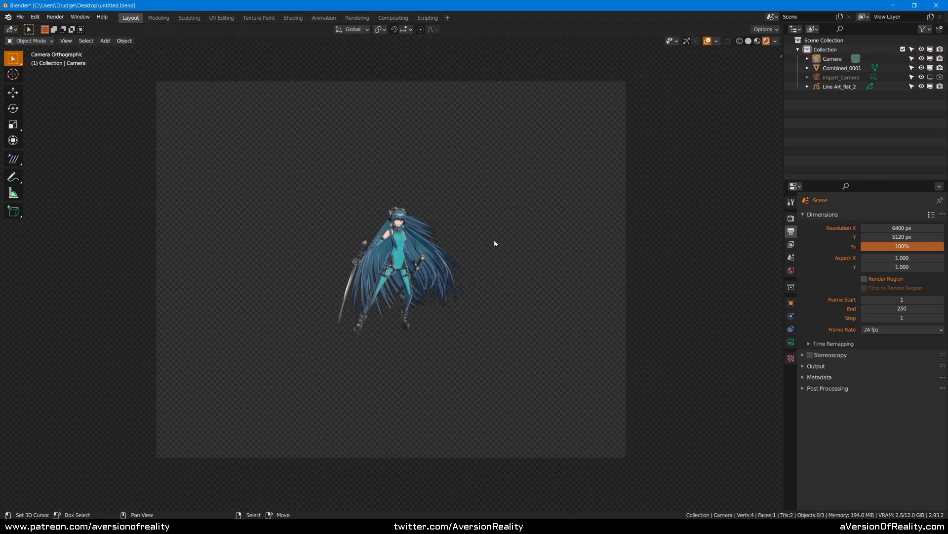
key(z)
click(558, 239)
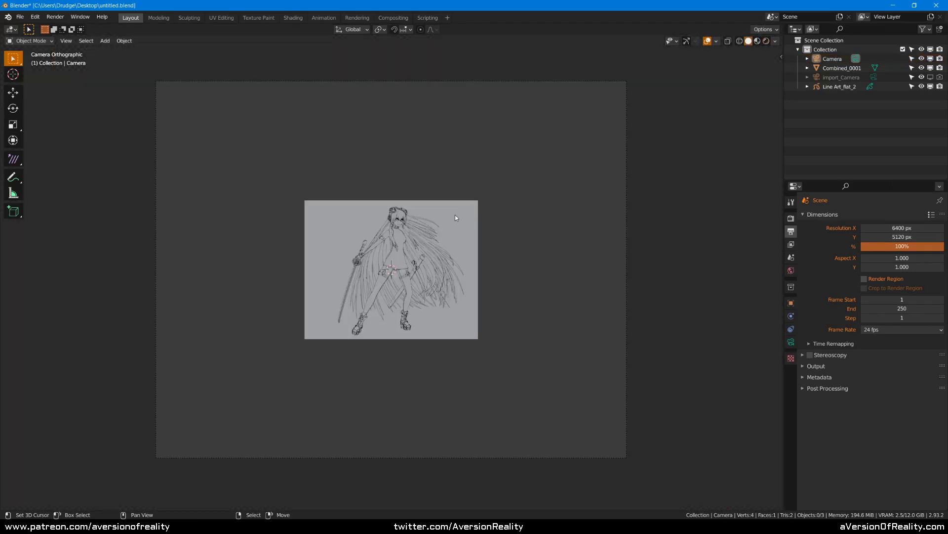
click(840, 59)
key(n)
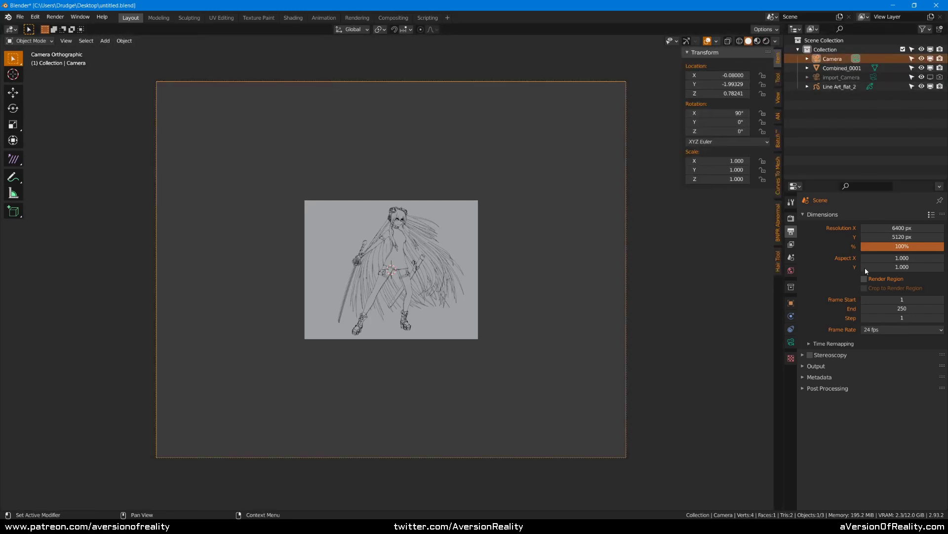
click(791, 342)
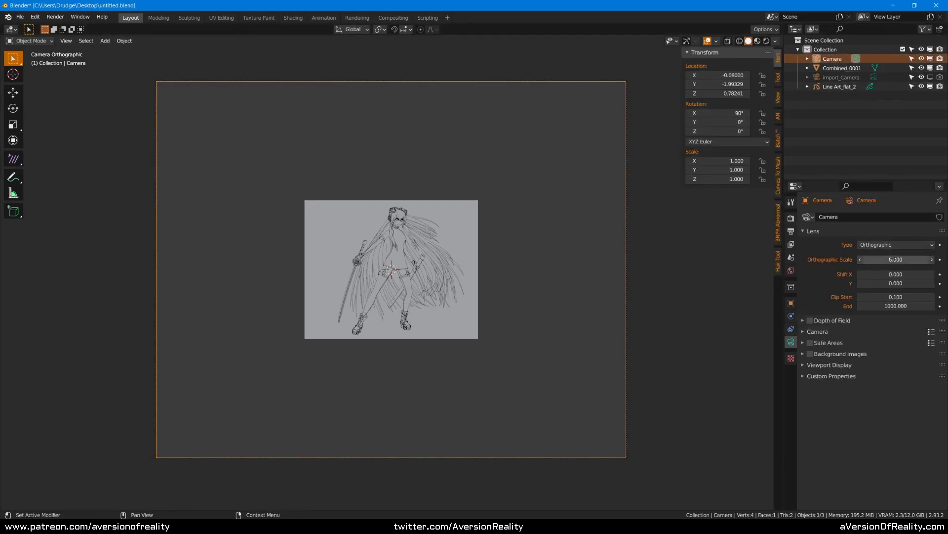
drag(906, 259, 846, 259)
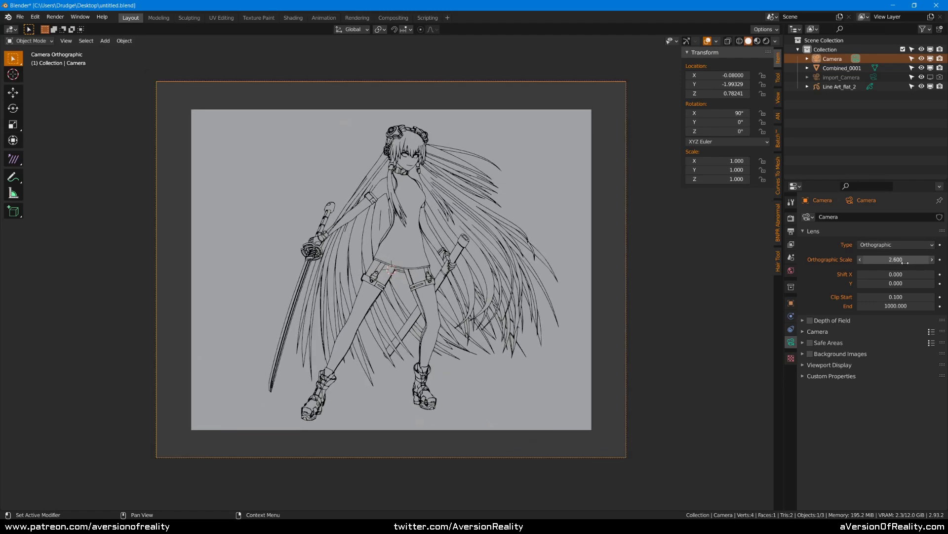
Set the camera's orthographic scale to the image plane's exact X dimension, 2.21515
click(563, 182)
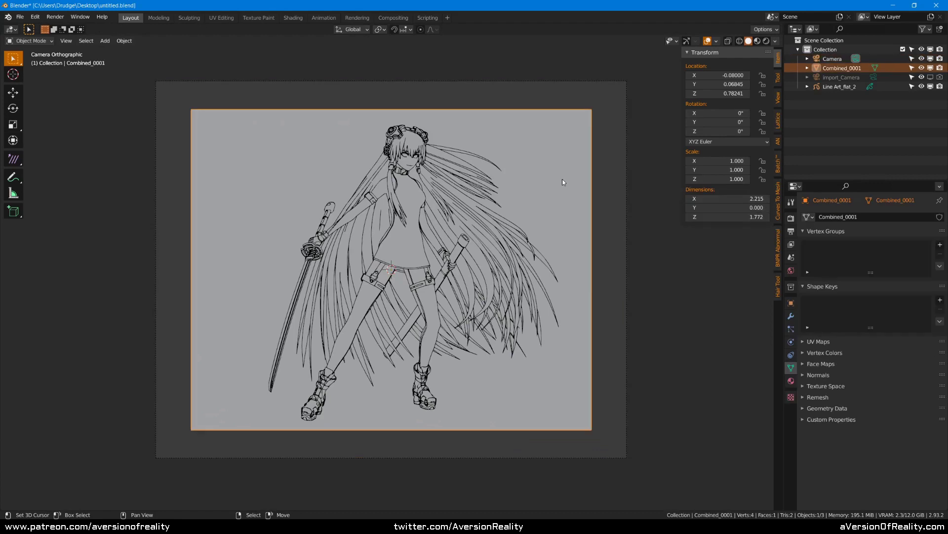
double_click(734, 198)
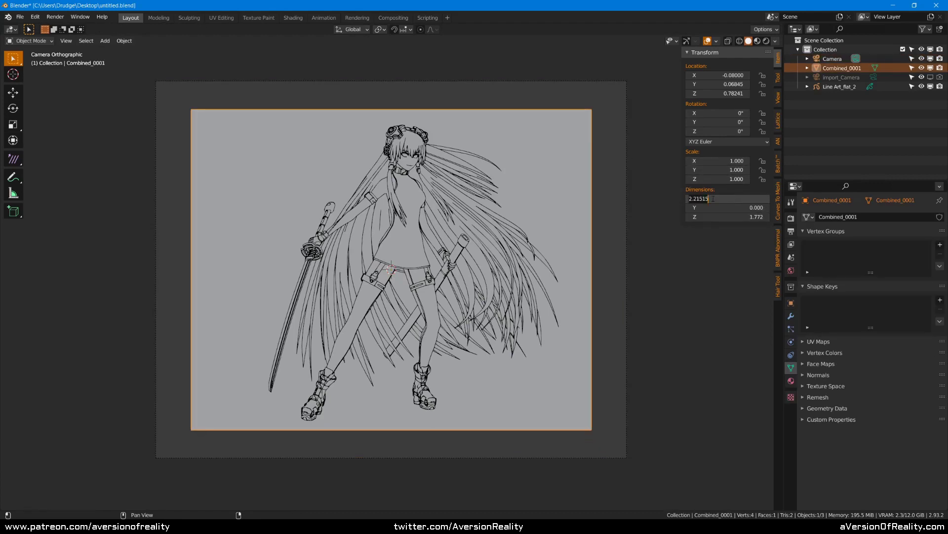
key(Return)
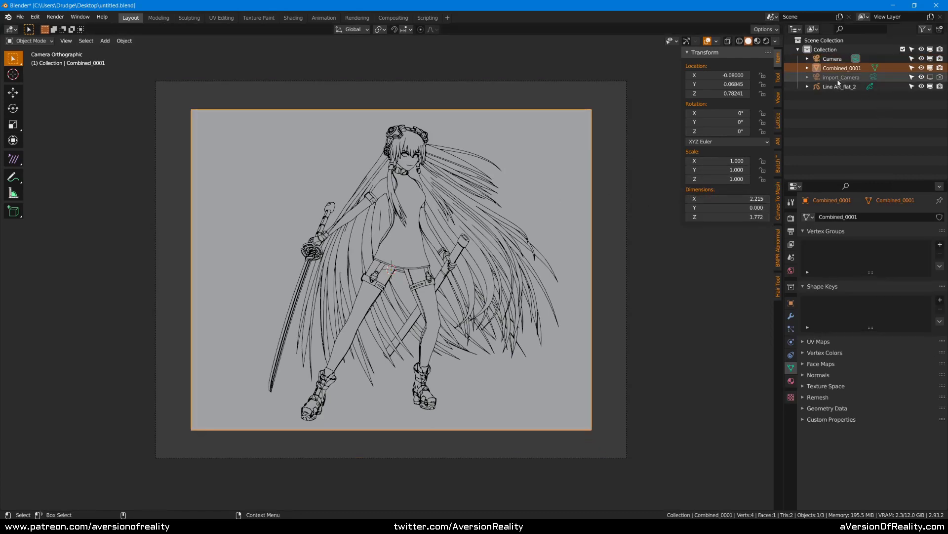
click(833, 63)
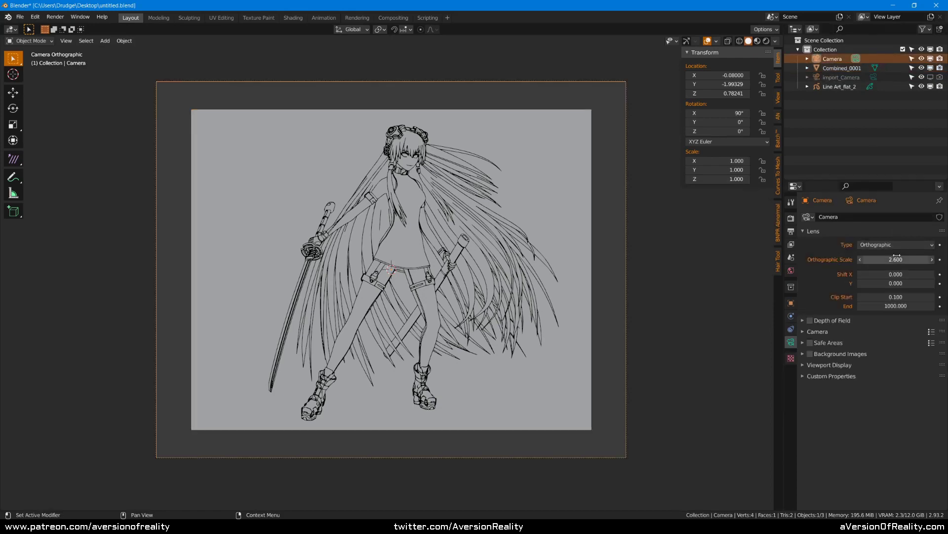
click(896, 260)
text(2.21515)
key(Return)
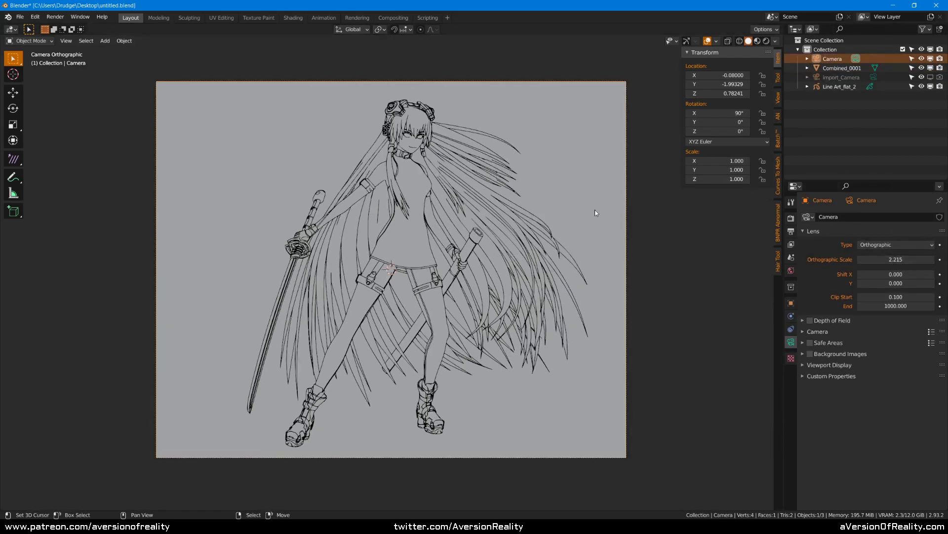
click(842, 68)
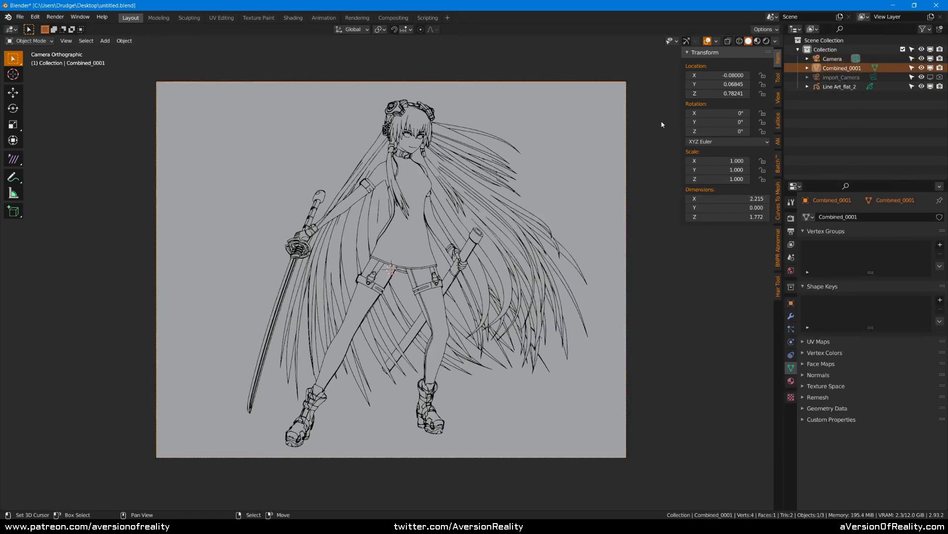
key(s)
key(Escape)
click(546, 223)
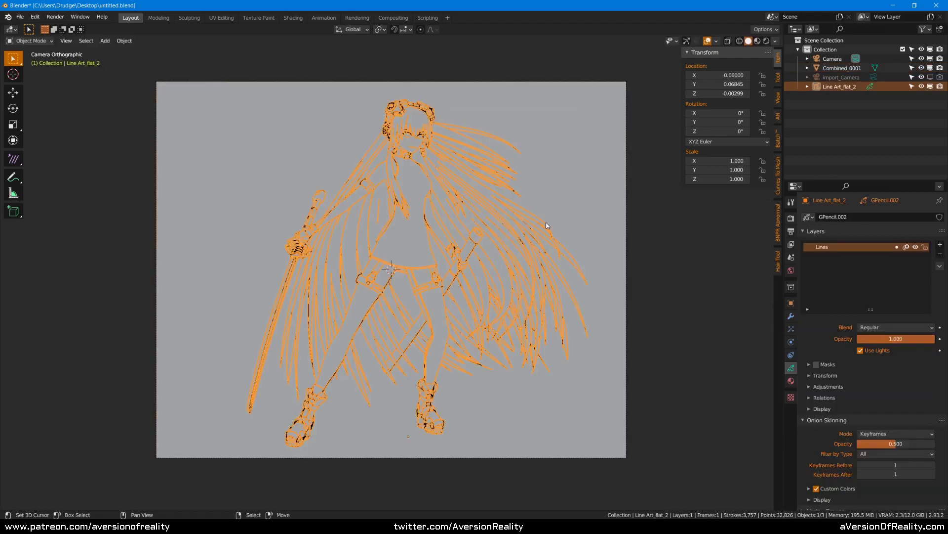
click(598, 180)
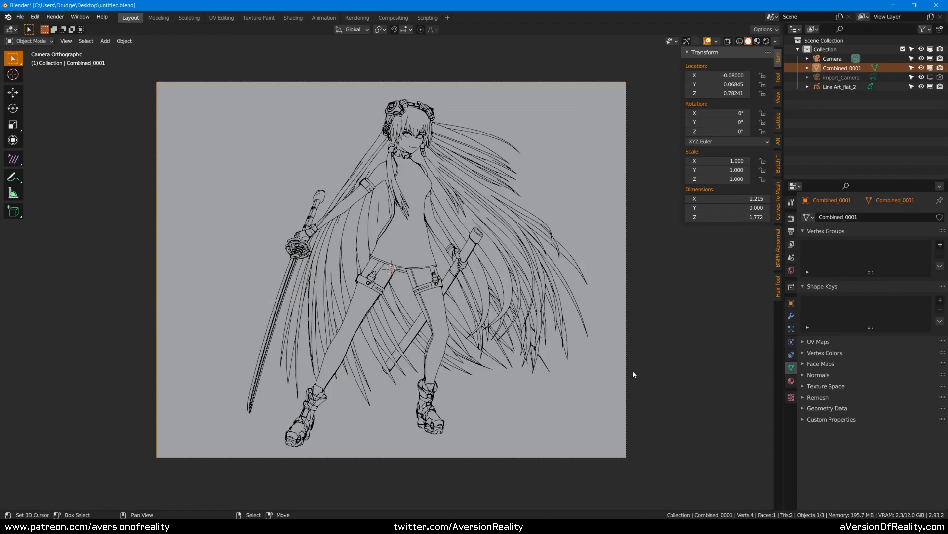
Parent the camera and the line art to the Combined_0001 image plane using Object (Keep Transform)
mouse_move(572, 192)
middle_down()
mouse_move(599, 201)
mouse_move(568, 188)
mouse_move(586, 197)
mouse_move(579, 203)
middle_up()
click(521, 139)
shift+click(389, 198)
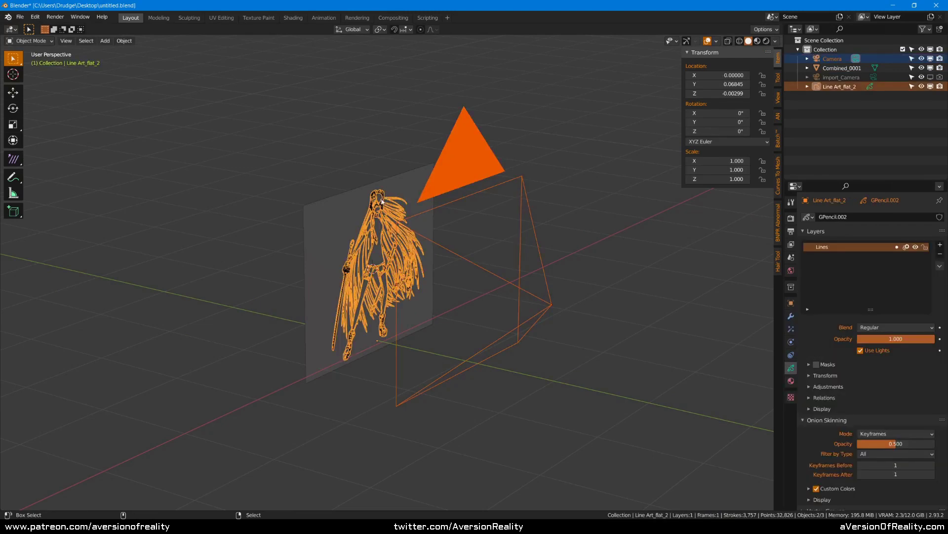
click(404, 190)
click(422, 191)
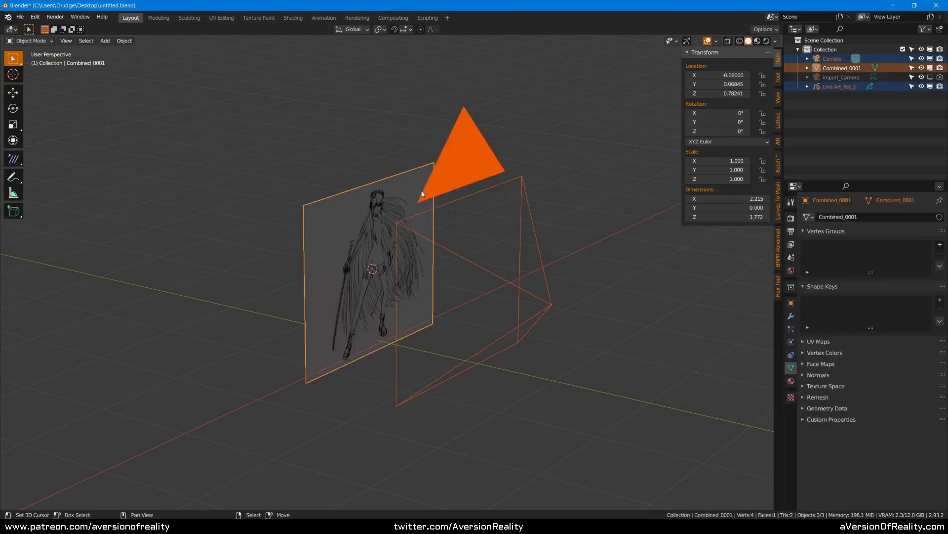
shift+click(352, 212)
shift+click(351, 209)
key(ctrl+p)
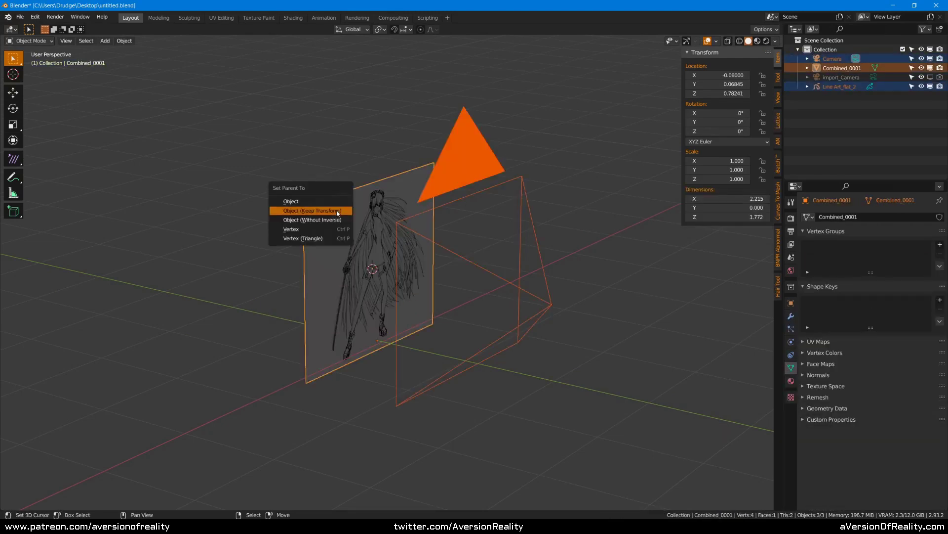
click(336, 210)
click(337, 212)
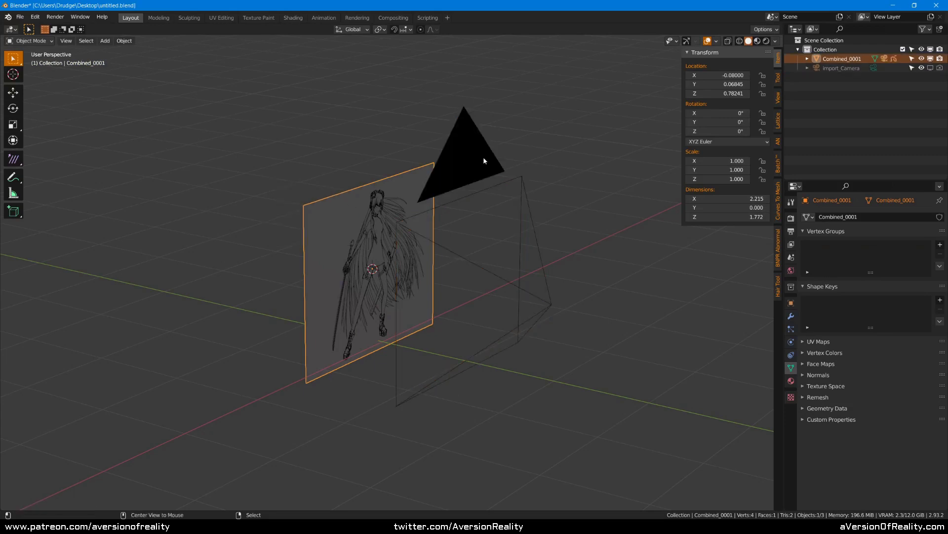
Clear the image plane's location to move the whole setup to the world origin and view it through the camera
key(alt+g)
middle_drag(491, 212, 491, 244)
middle_drag(563, 172, 557, 200)
key(KP_0)
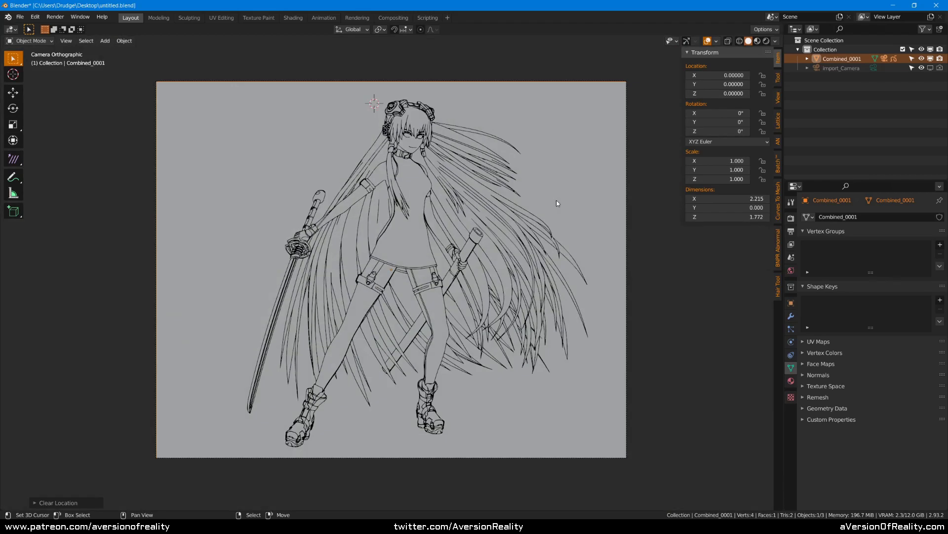
Switch the viewport to rendered shading and check the image plane from the front and through the camera
key(z)
click(565, 137)
key(KP_1)
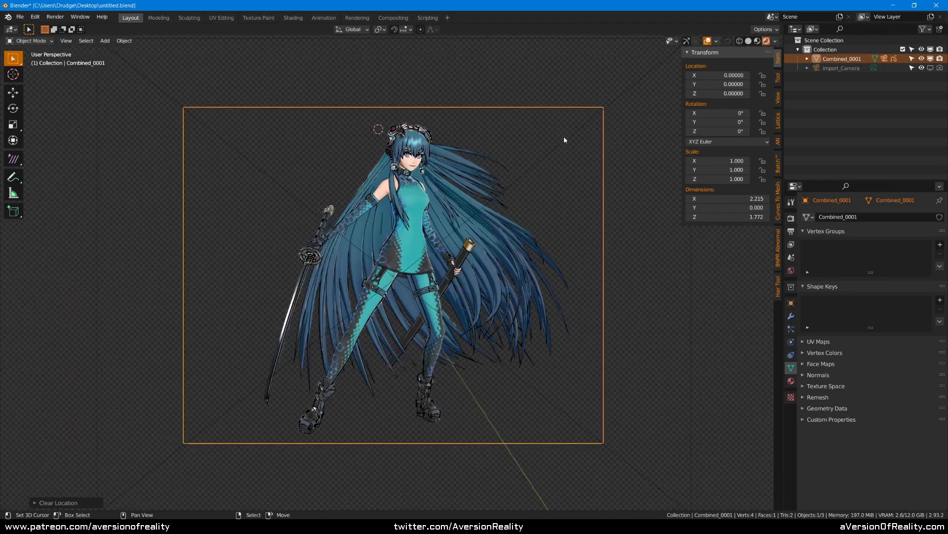
scroll(564, 140, up, 4)
middle_drag(564, 140, 578, 200)
scroll(602, 191, up, 1)
key(KP_0)
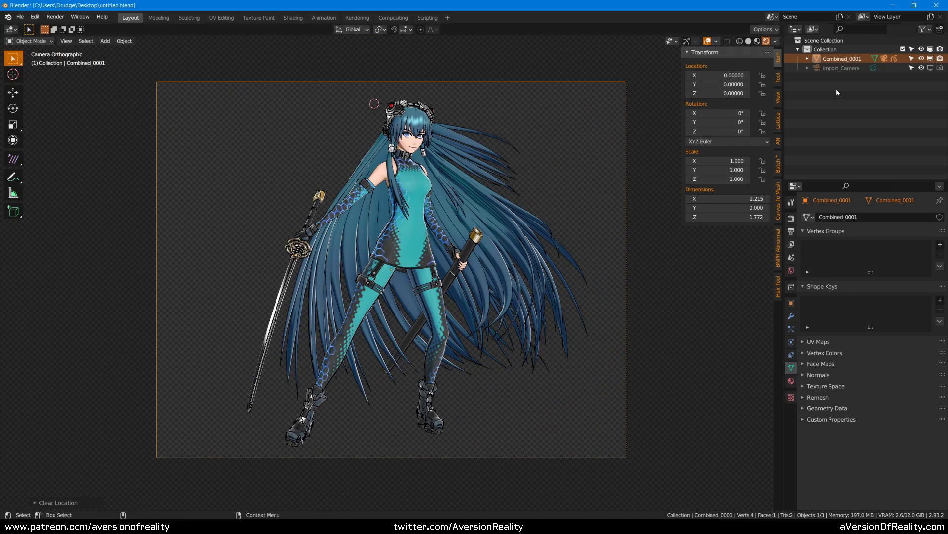
Select Import_Camera to check its transform and view the scene from the front
click(846, 69)
key(n)
key(n)
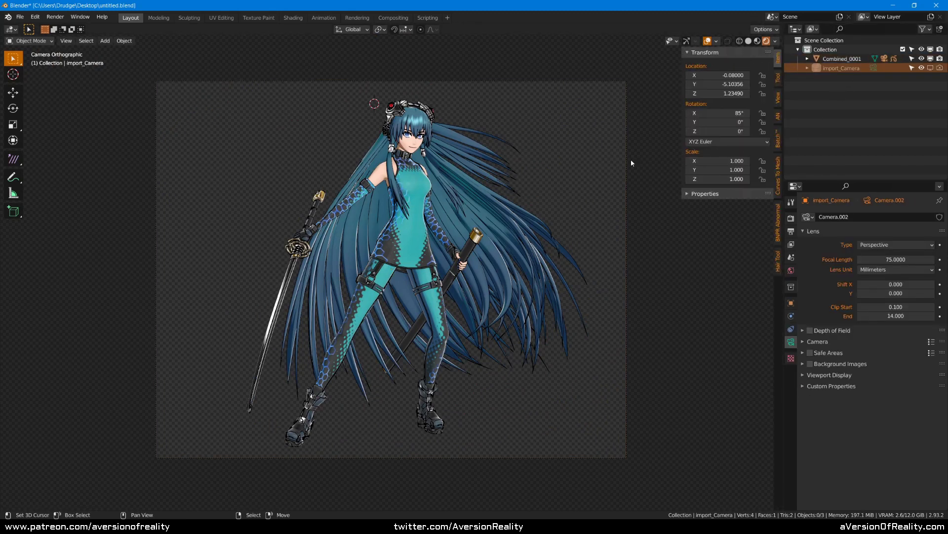
key(KP_1)
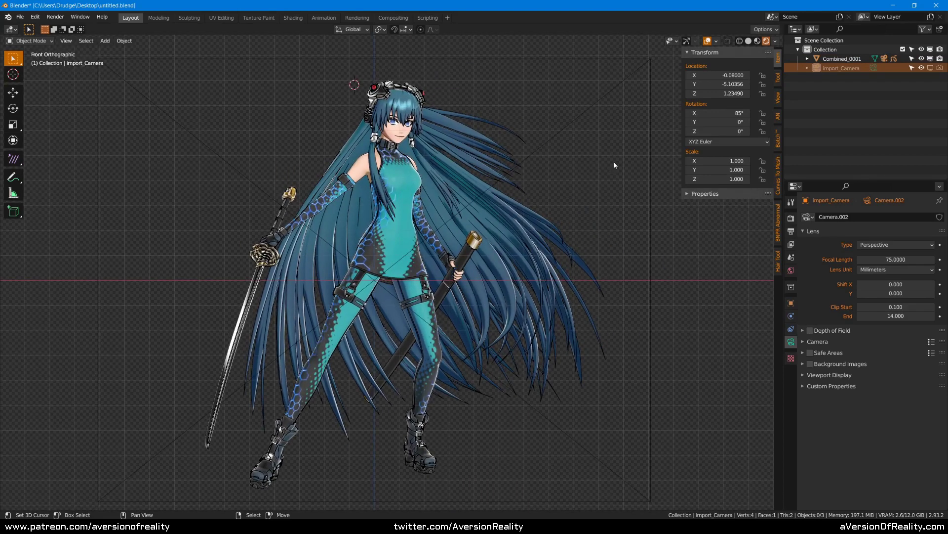
scroll(615, 165, down, 1)
middle_drag(627, 160, 521, 169)
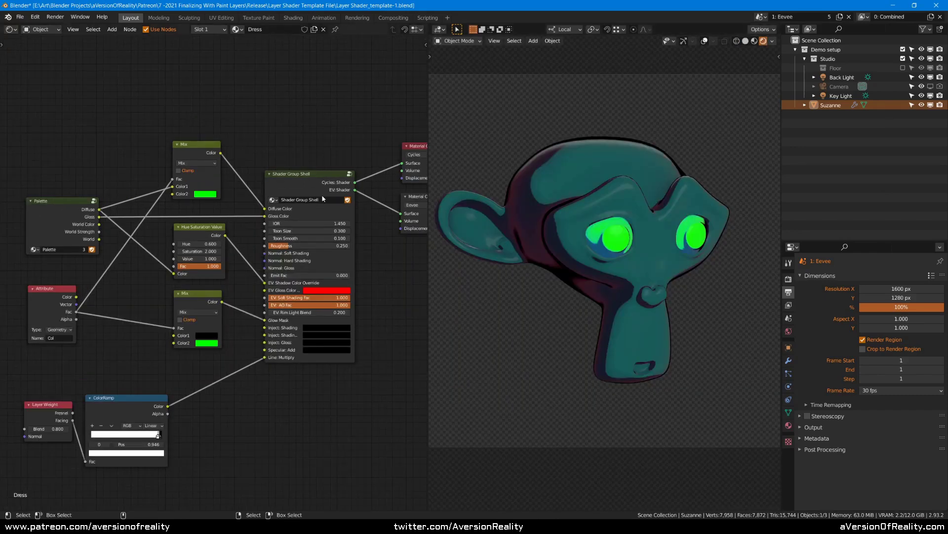
In the Layer Shader template file, look inside the Shader Group Shell node group and its nested EV: Layers Out group
click(324, 179)
middle_drag(372, 125, 353, 133)
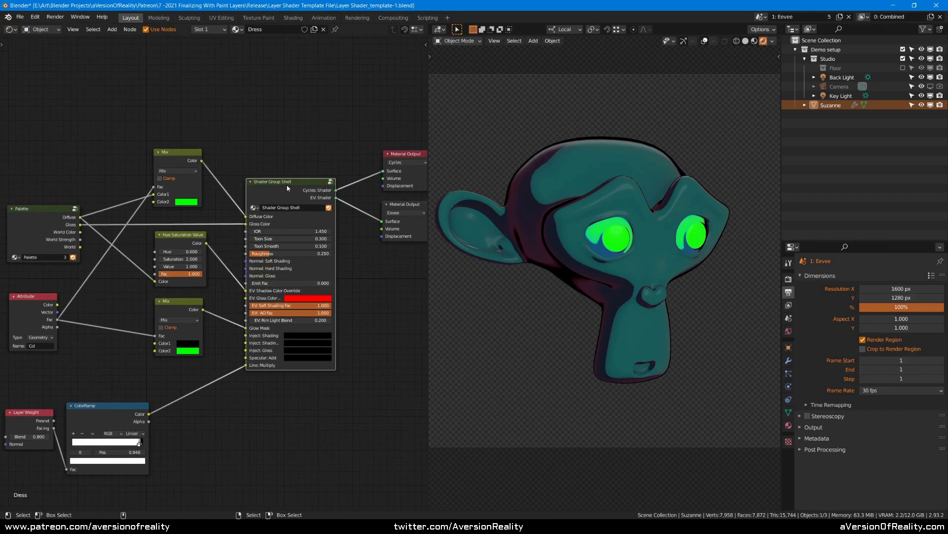
key(Tab)
click(324, 210)
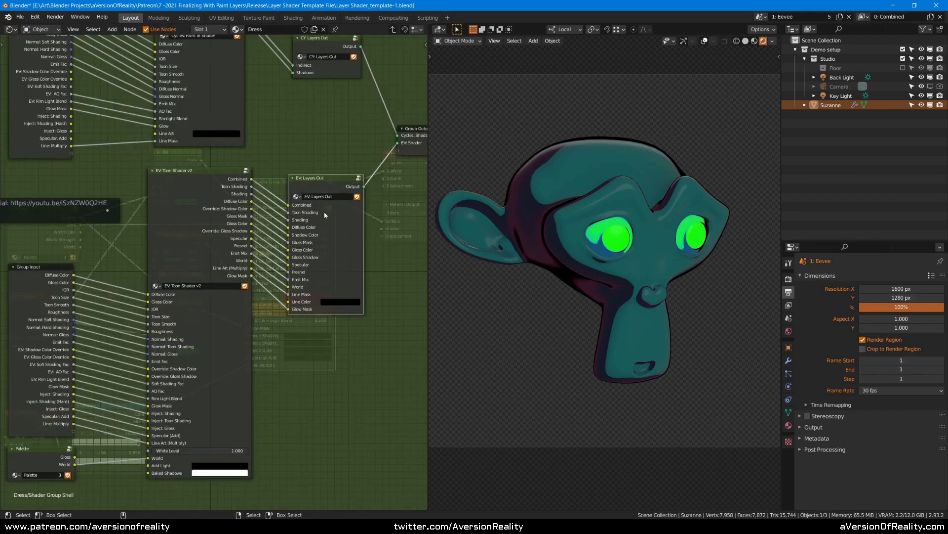
key(Tab)
click(322, 171)
key(Tab)
key(Tab)
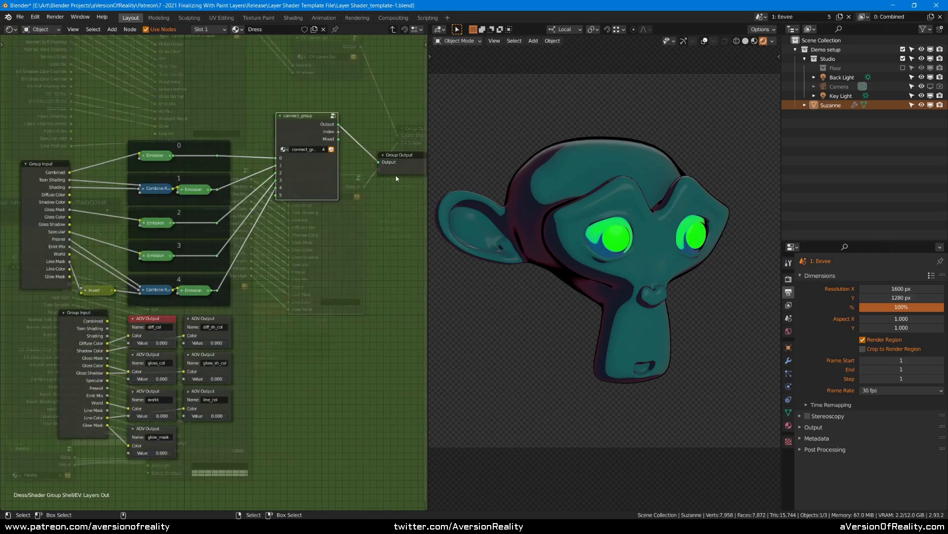
key(Tab)
Look over the scene's view layers and the compositor nodes that route the render passes to file outputs
click(862, 17)
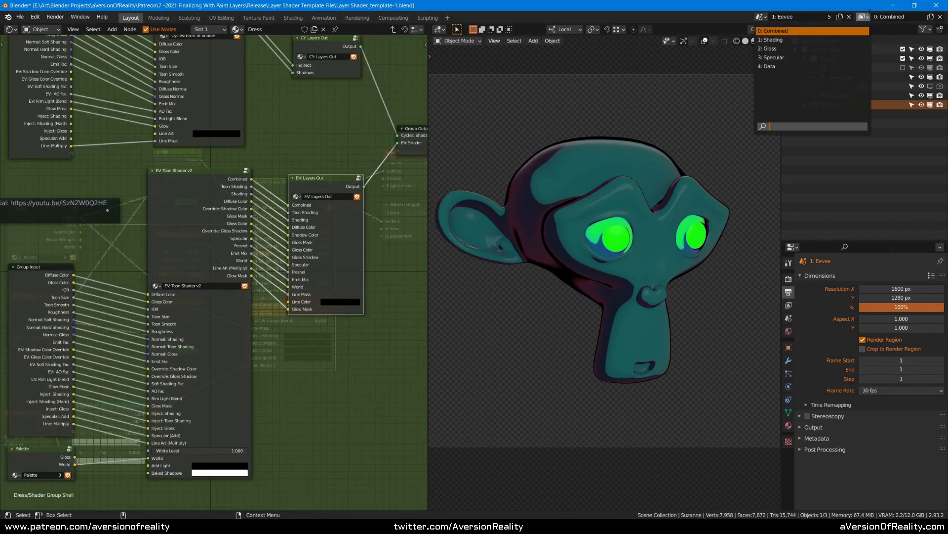
click(10, 30)
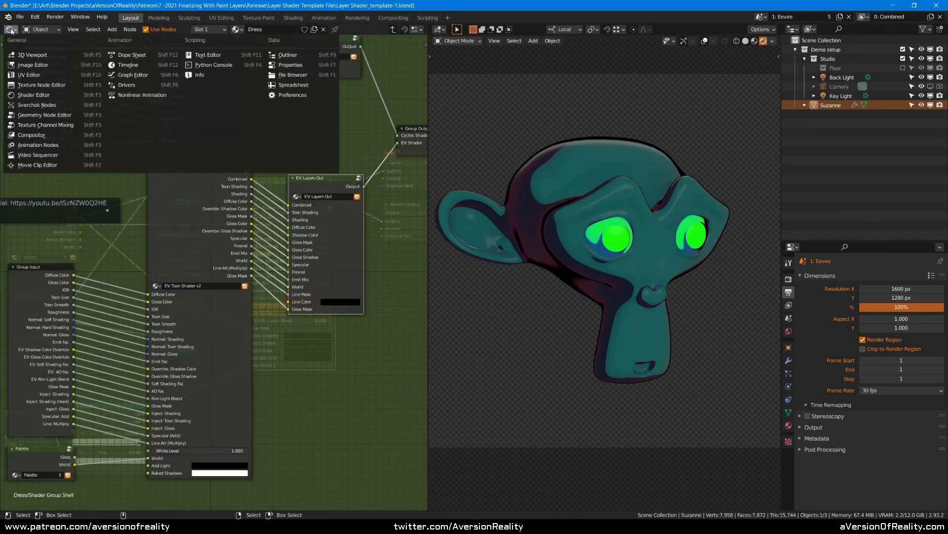
click(38, 136)
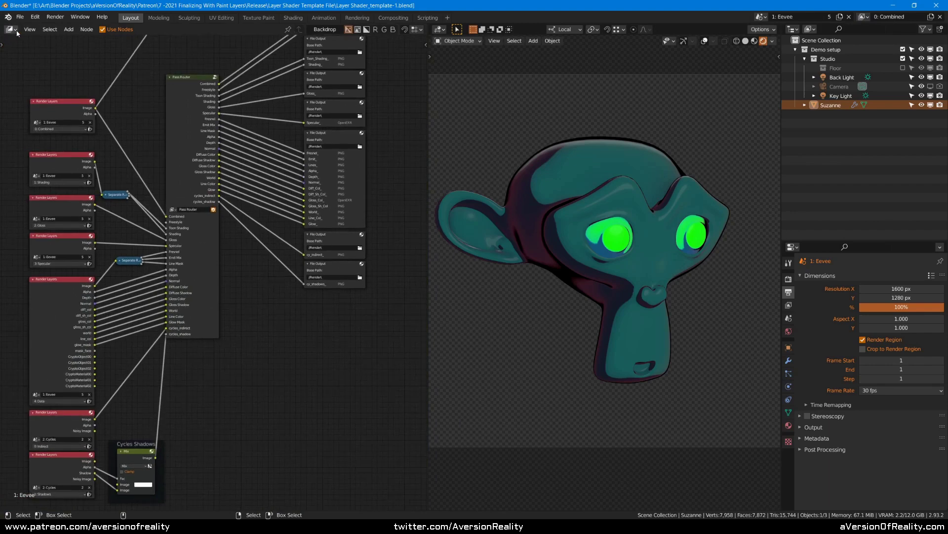
Return to the Shader Editor and look over the Dress material's nodes up to both material outputs
click(16, 31)
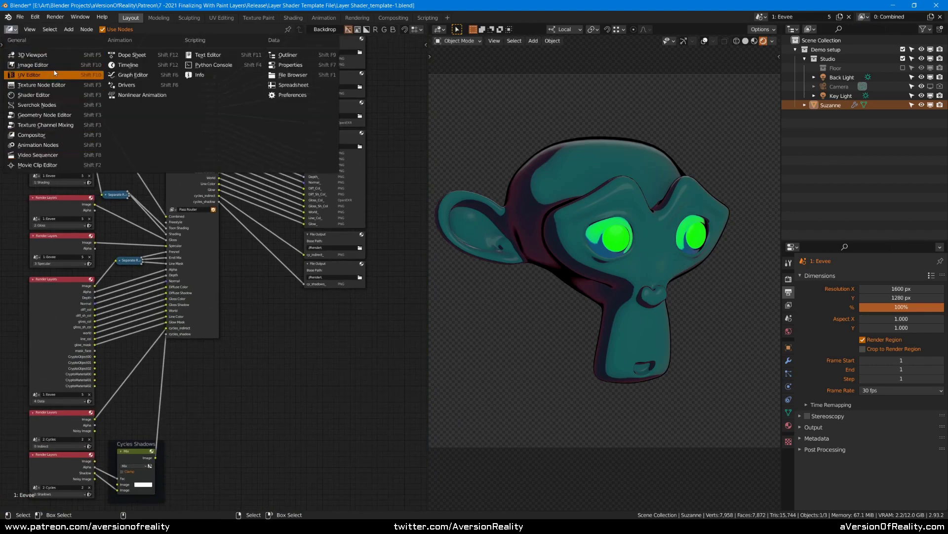
click(35, 94)
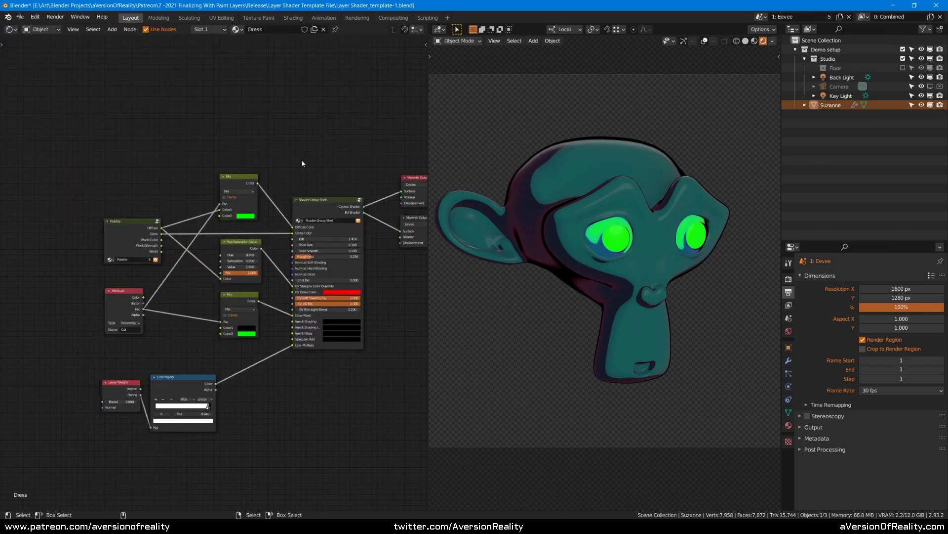
scroll(302, 163, up, 2)
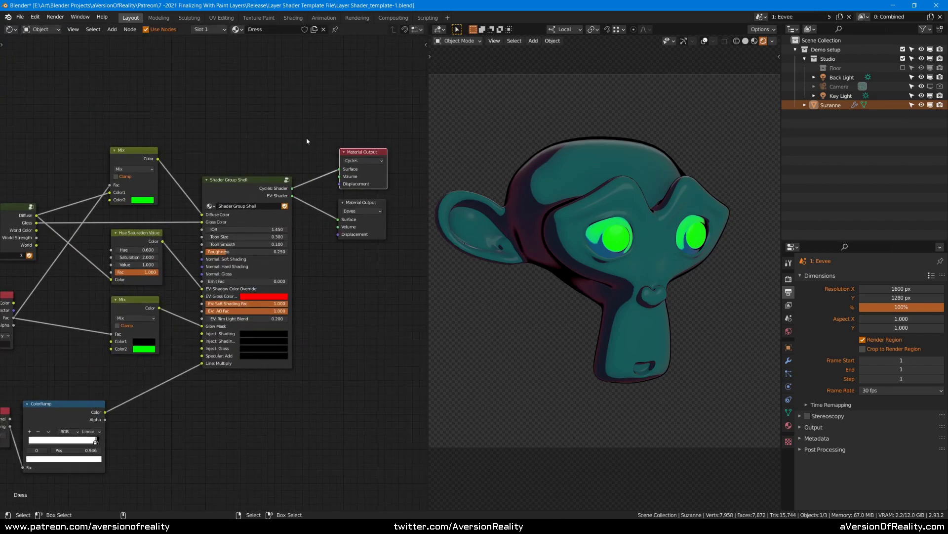
click(306, 142)
middle_drag(290, 150, 313, 125)
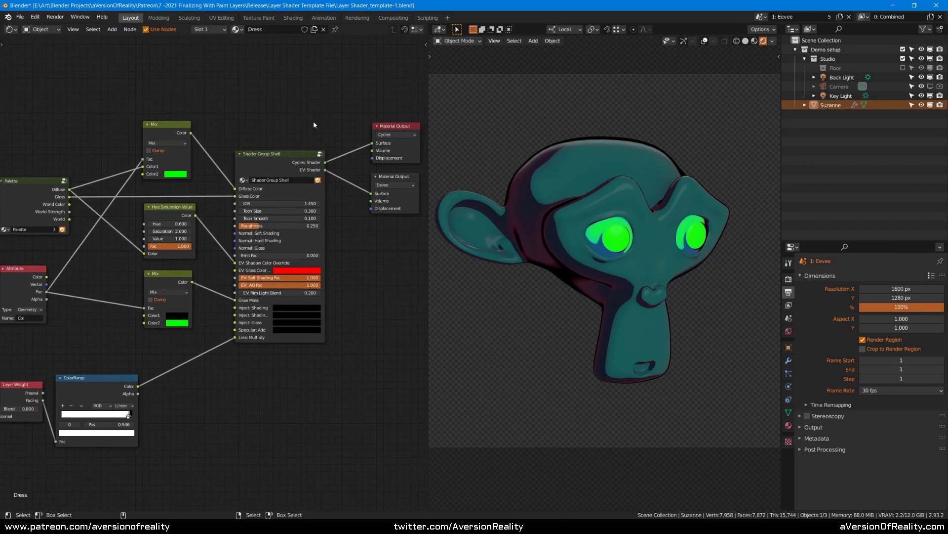
Switch to the Layer Combine template file and look through its Render and Rendered Layers folders in File Explorer
click(250, 489)
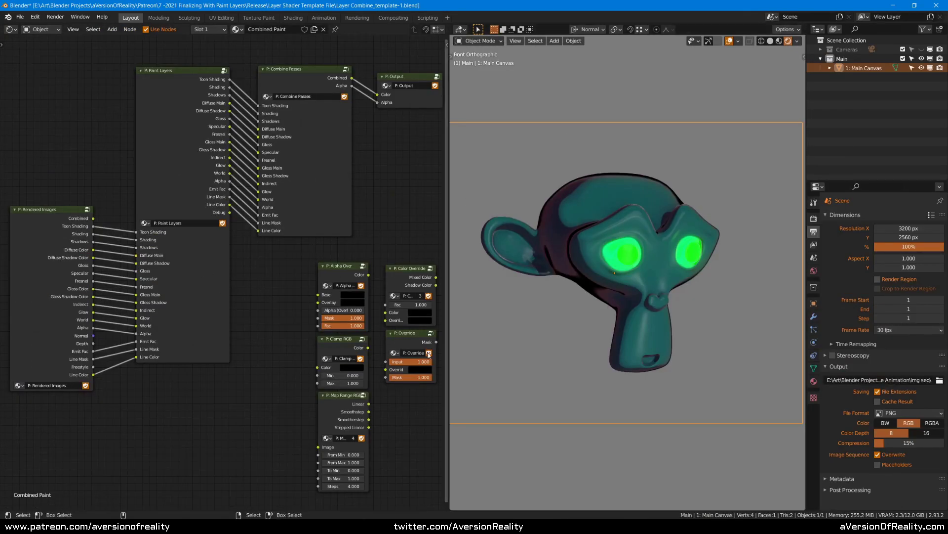
key(alt+Tab)
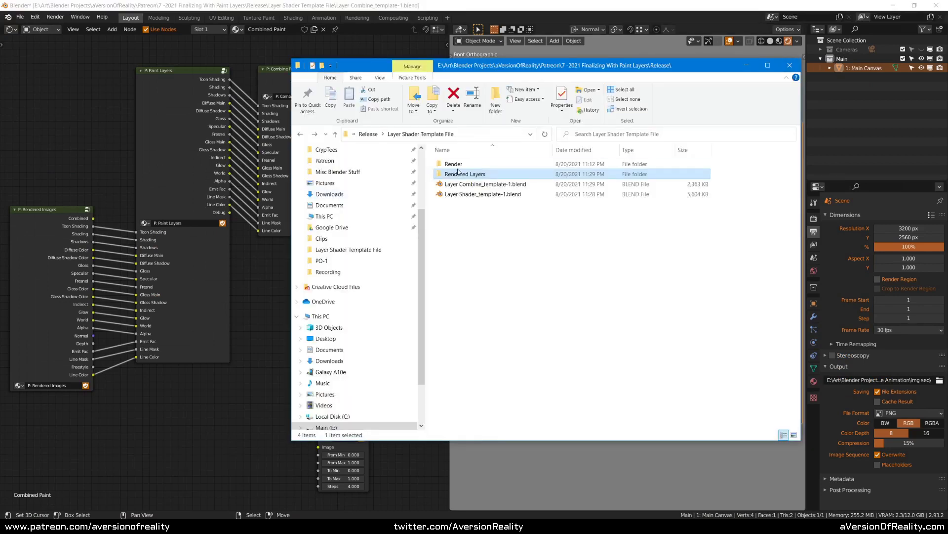
double_click(464, 164)
key(BackSpace)
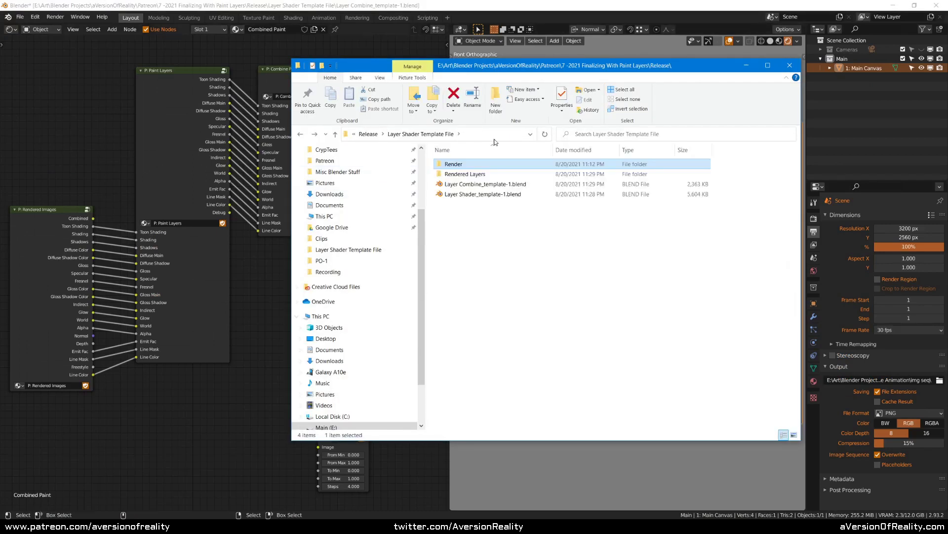
double_click(464, 169)
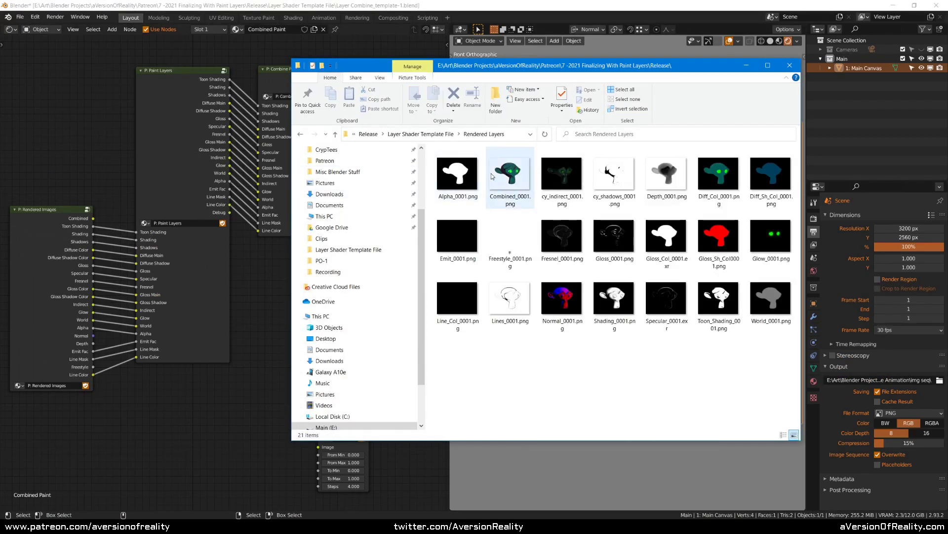
key(BackSpace)
key(alt+Tab)
Look inside the P: Rendered Images and P: Paint Layers node groups of the Combined Paint material
key(Tab)
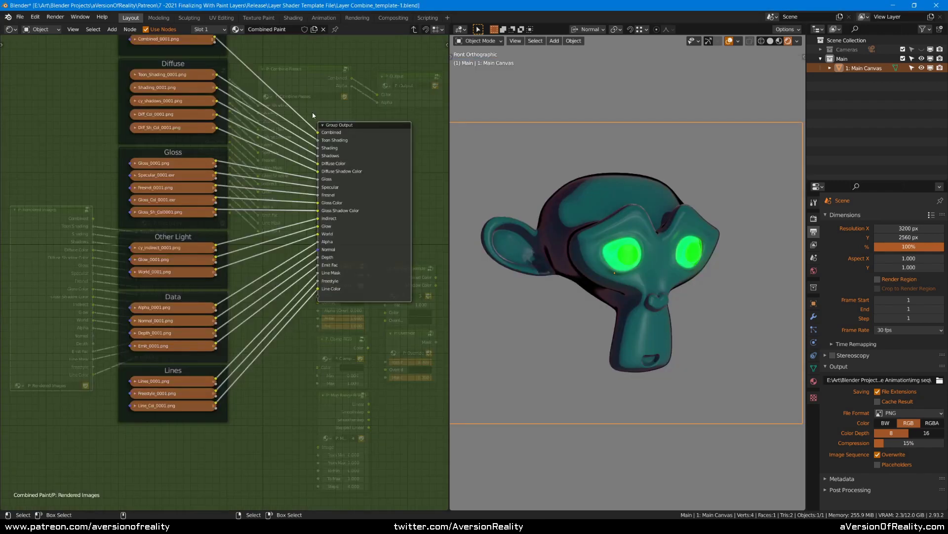
key(Home)
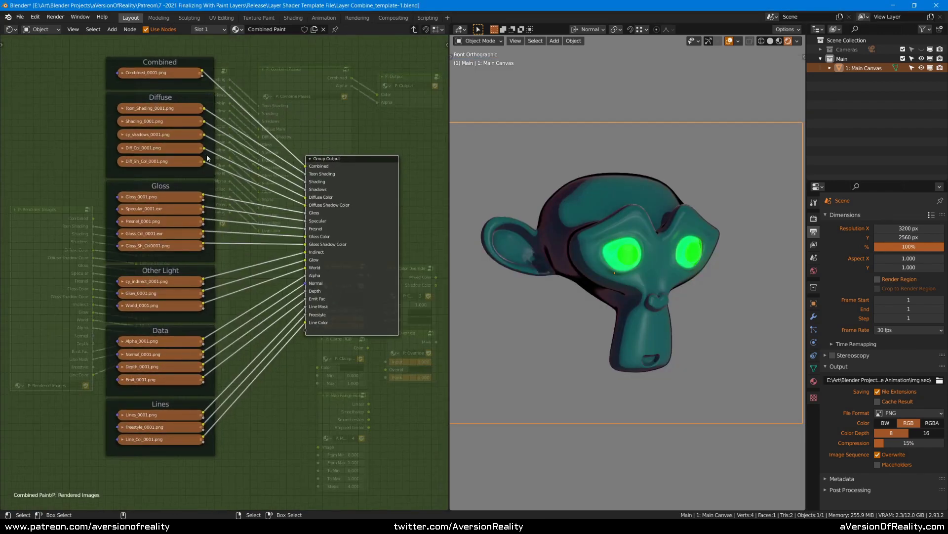
key(Tab)
click(202, 260)
key(Tab)
key(Tab)
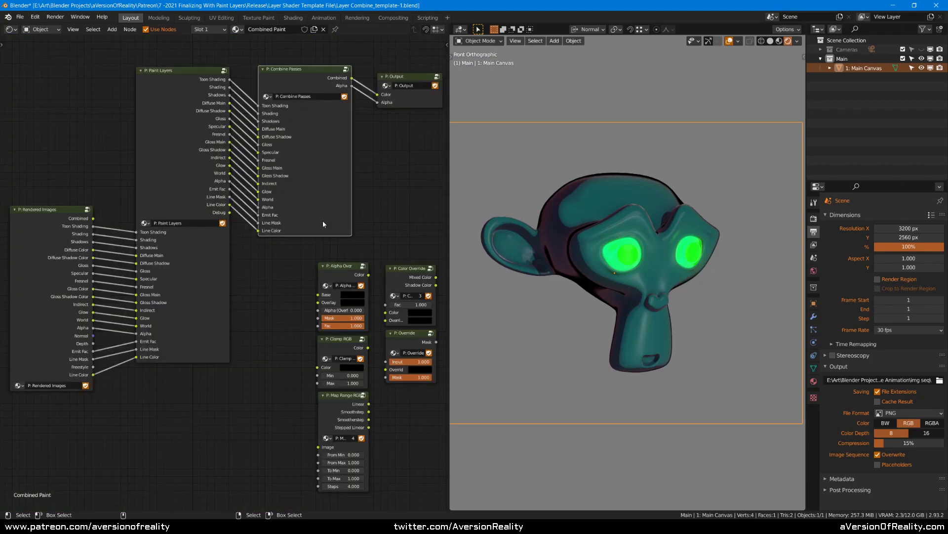
Look inside the P: Combine Passes node group, return to the full Combined Paint material, and clear the node selection
key(Tab)
key(Tab)
click(360, 204)
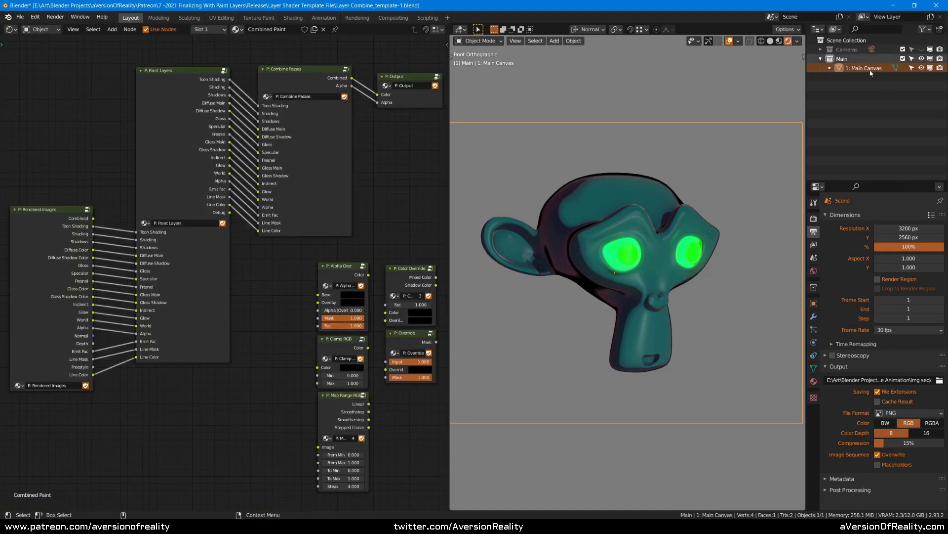
middle_drag(369, 242, 382, 221)
scroll(372, 206, down, 1)
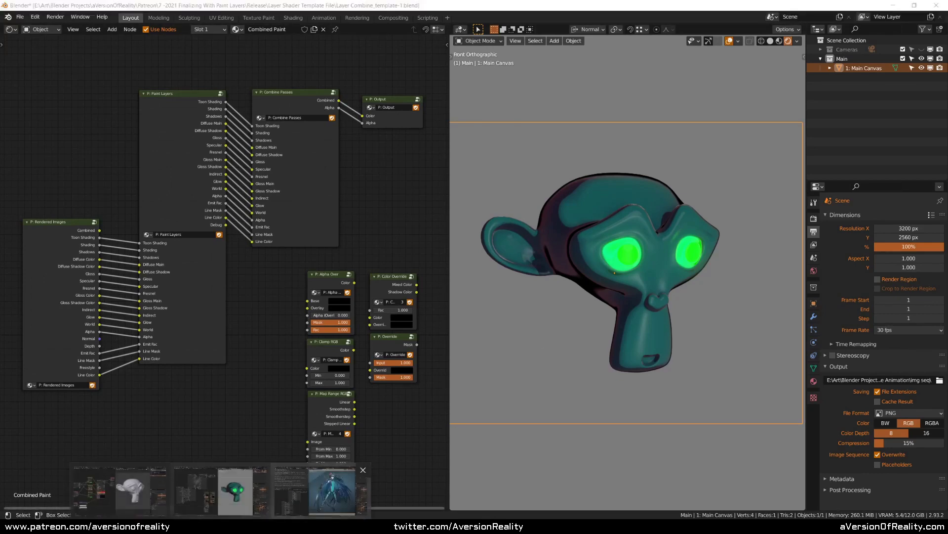
Switch to the CyberGirl_PL_release-1 file and look over its canvas planes and its Rendered Layers folders in File Explorer
click(348, 494)
middle_drag(686, 91, 721, 213)
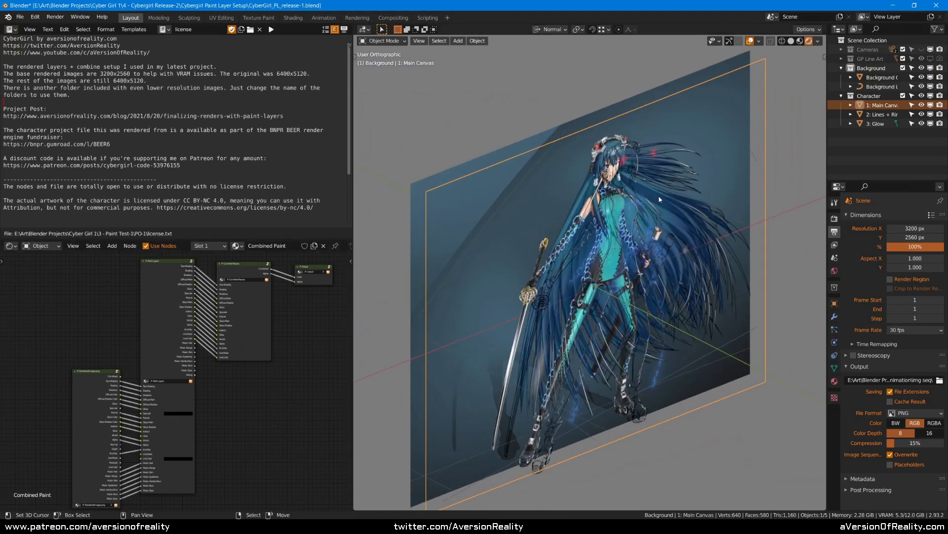
key(alt+Tab)
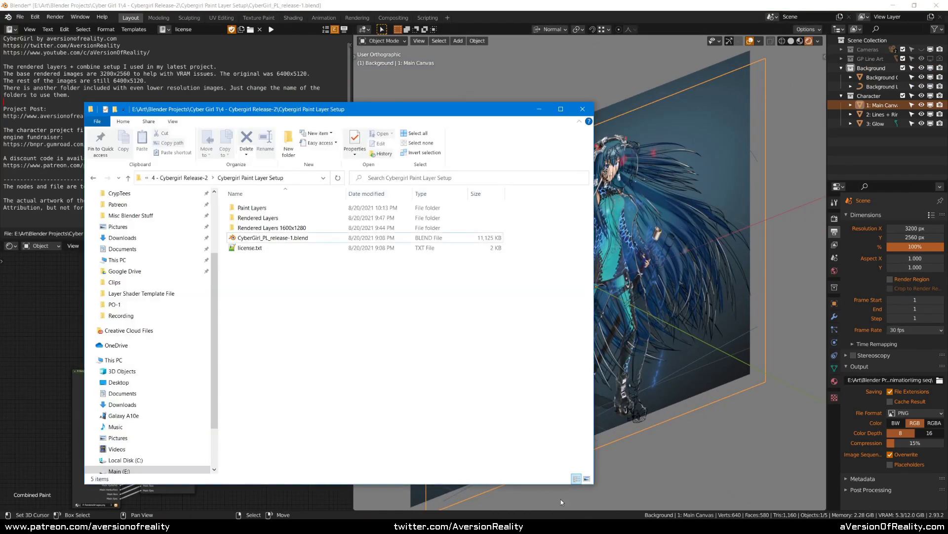
click(264, 218)
click(289, 228)
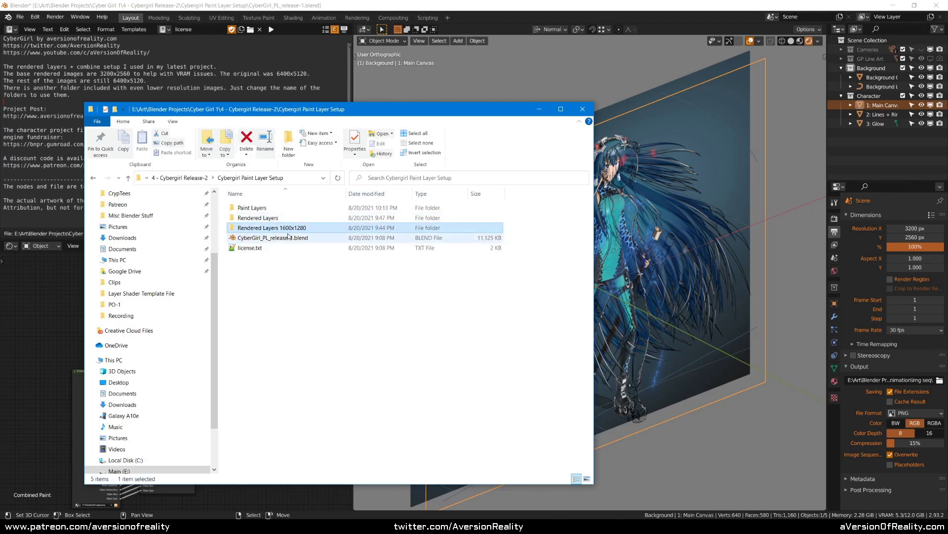
Return to the CyberGirl_PL_release-1 scene in Blender and view the canvas planes straight from the front
click(567, 4)
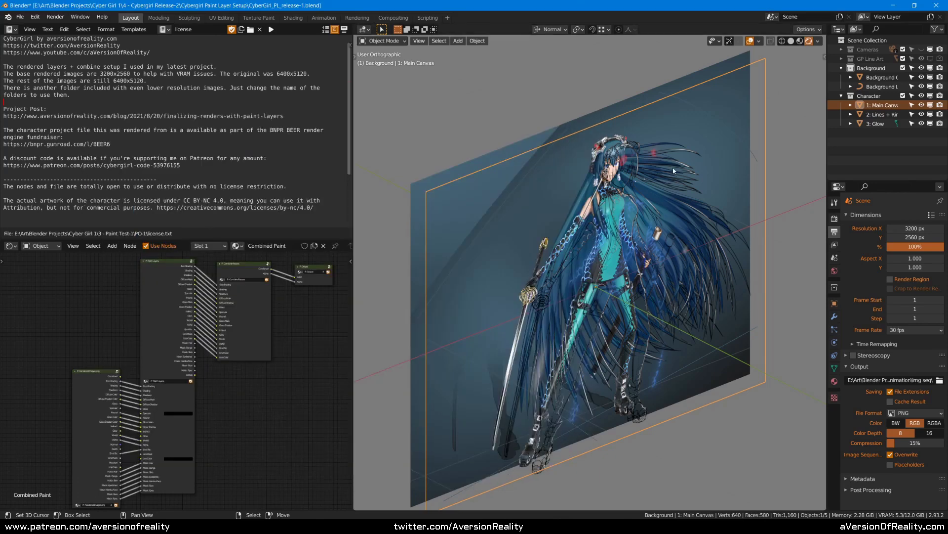
key(KP_1)
scroll(660, 164, up, 1)
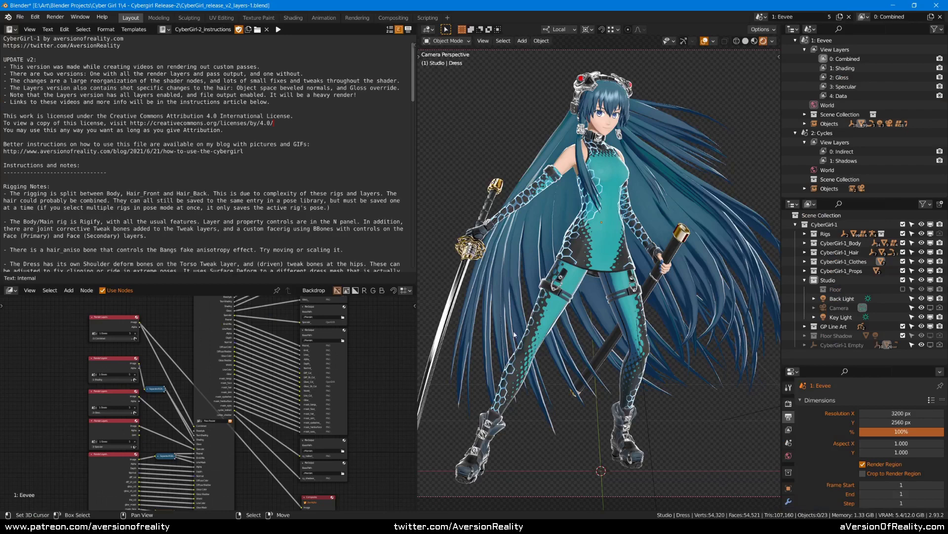
Switch to the browser, read through the BEER fundraising campaign #6 page and its Gumroad listing, and minimize the browser window
key(alt+Tab)
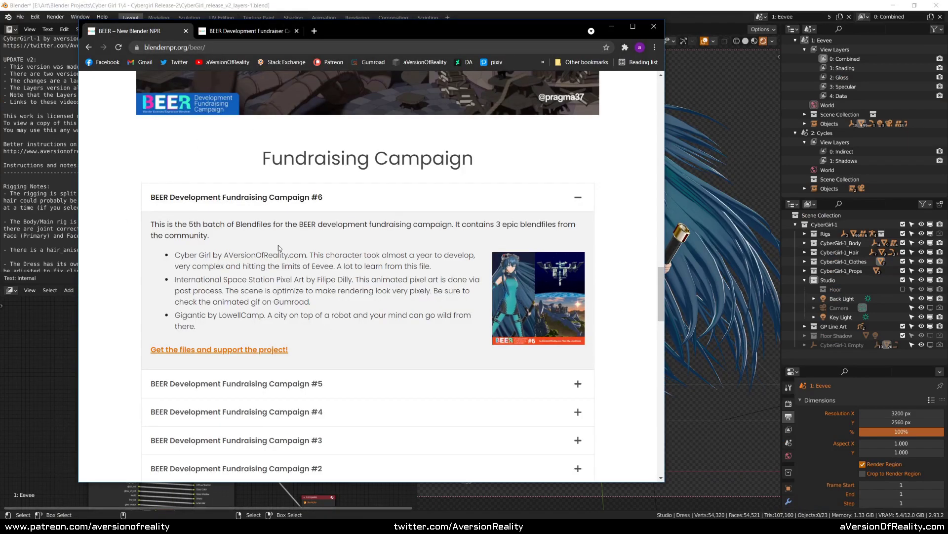
scroll(276, 250, up, 1)
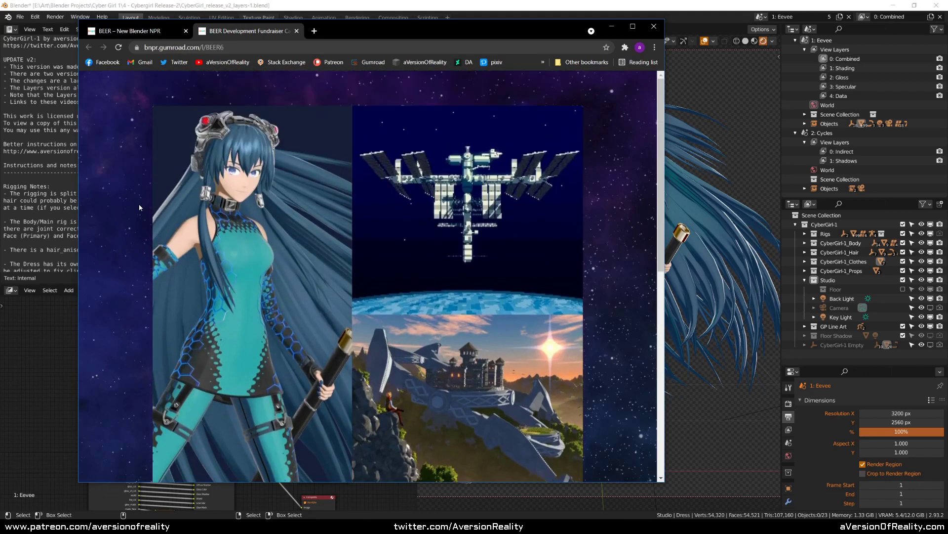
scroll(140, 208, down, 1)
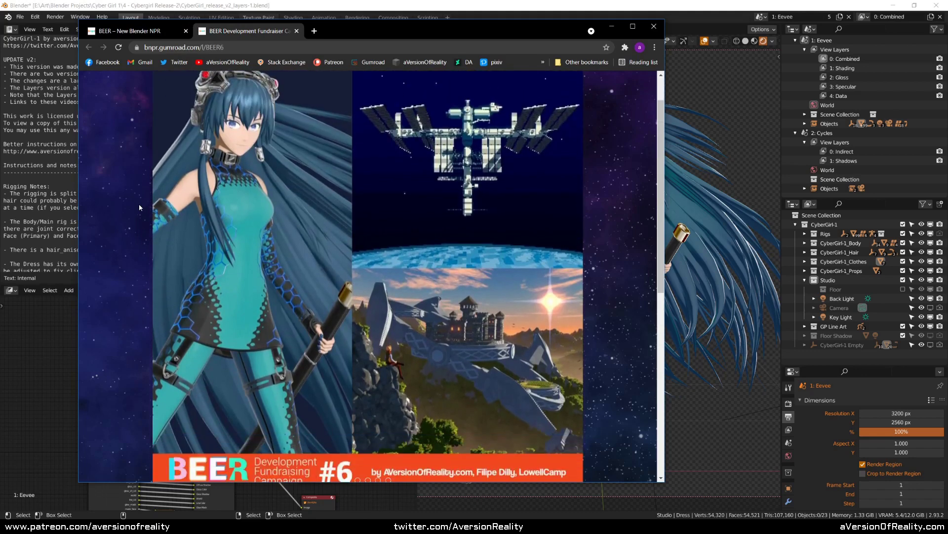
scroll(140, 208, down, 8)
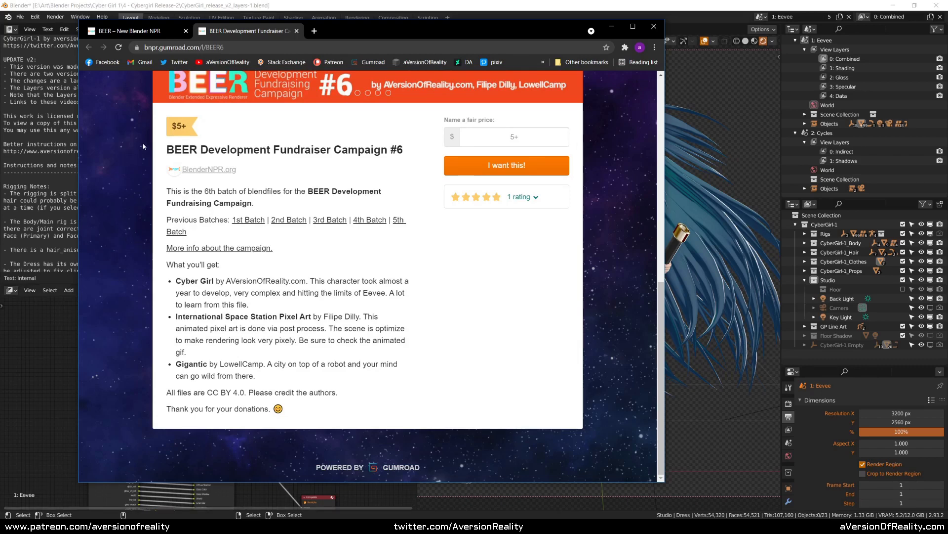
scroll(136, 233, up, 1)
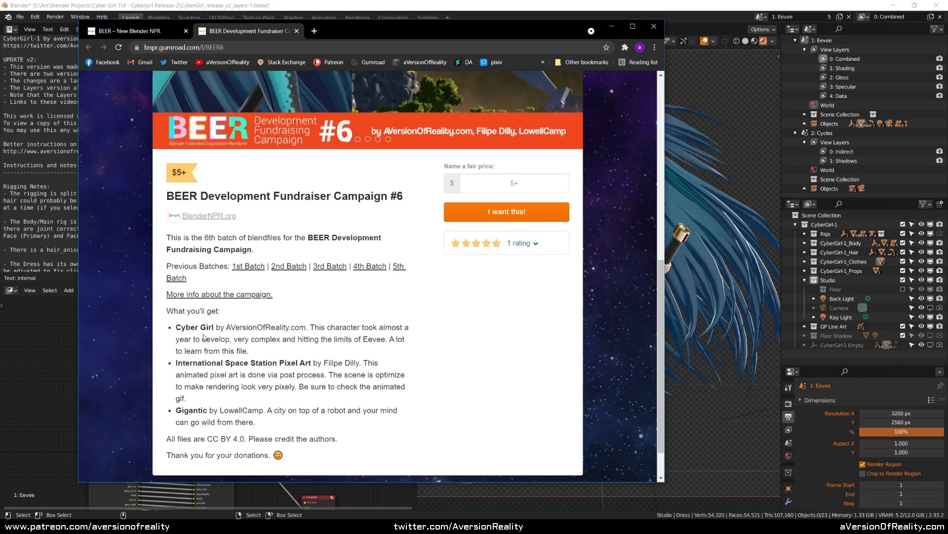
scroll(156, 307, up, 8)
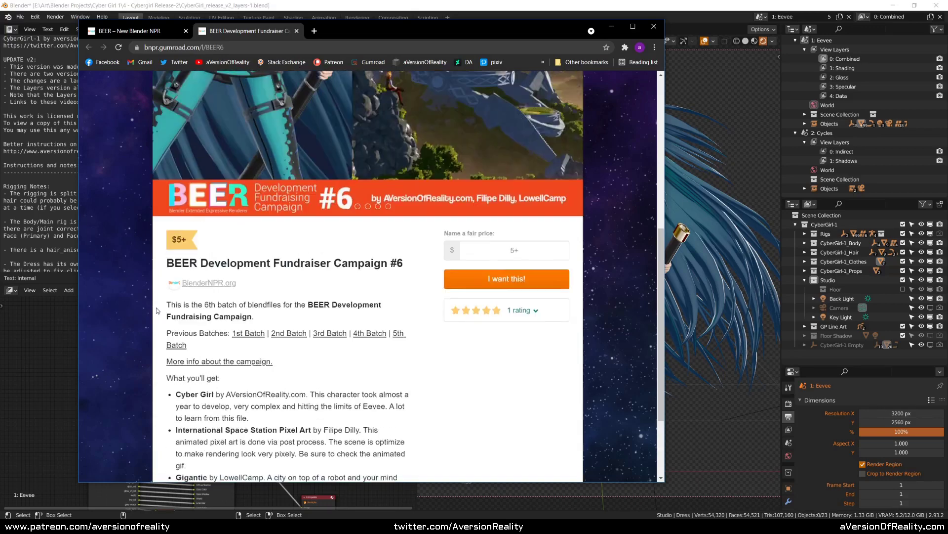
scroll(150, 308, down, 1)
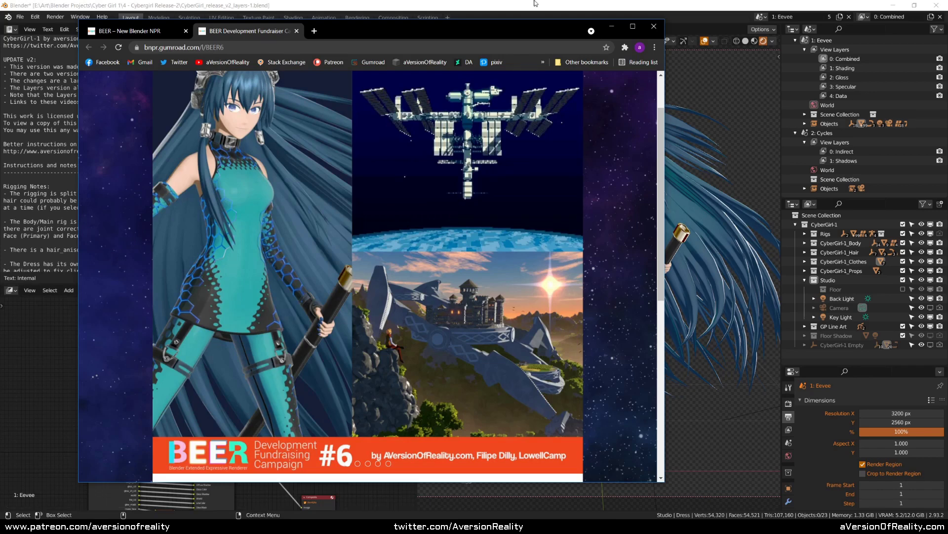
click(611, 26)
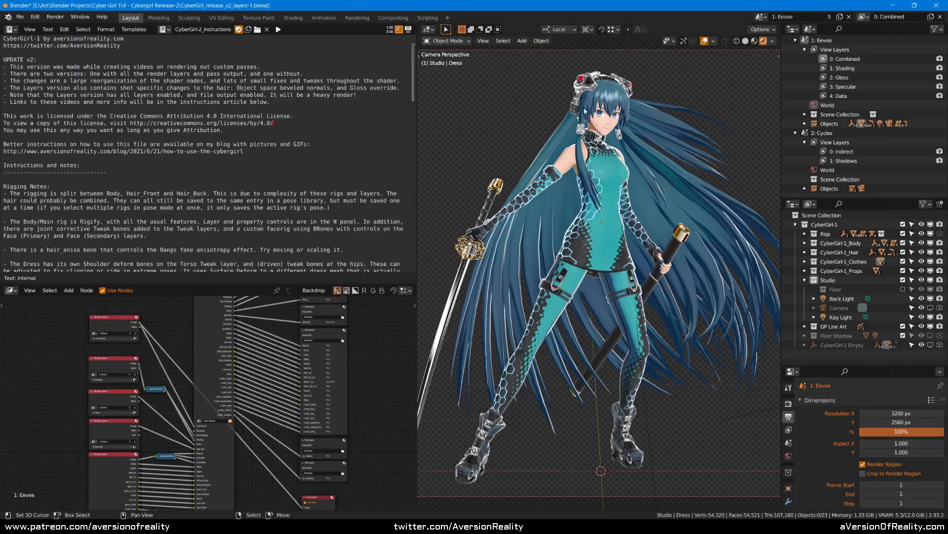